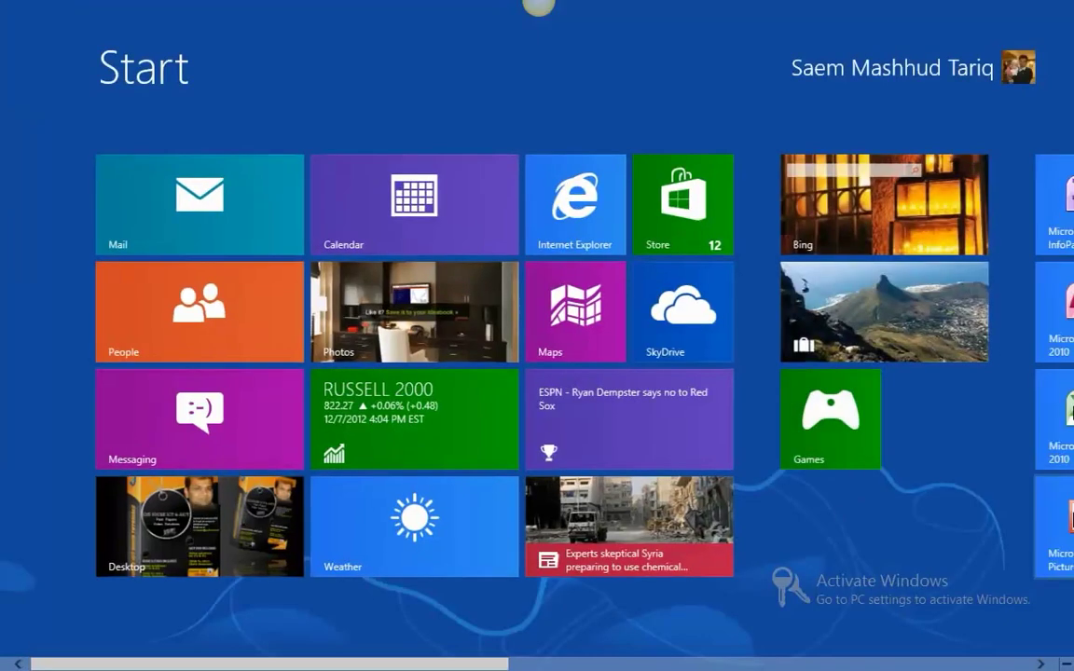
Launch Word and prepare to save the blank document in the May_June_2008_P2 folder as Centrenumber_candidatenumber_evidence.rtf
scroll(736, 270, down, 5)
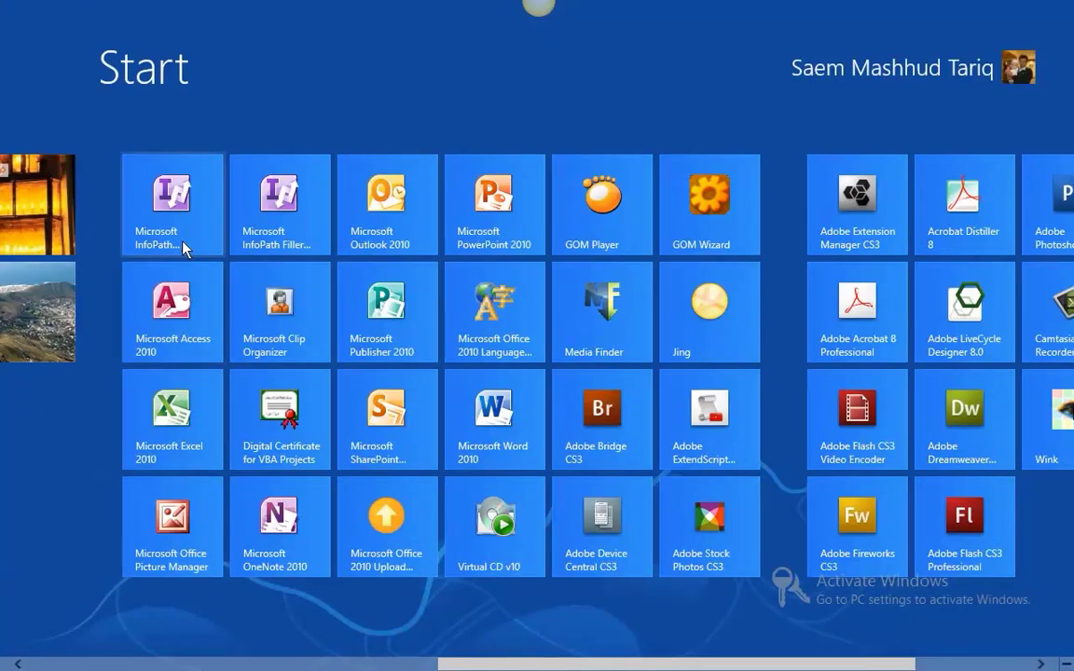
click(488, 410)
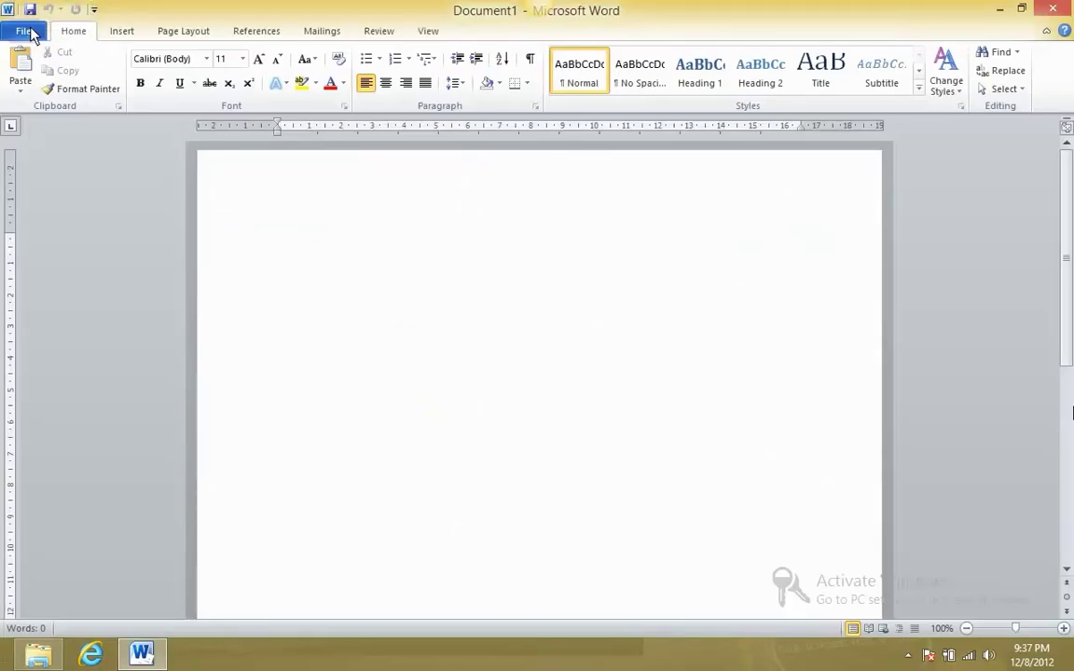
click(28, 32)
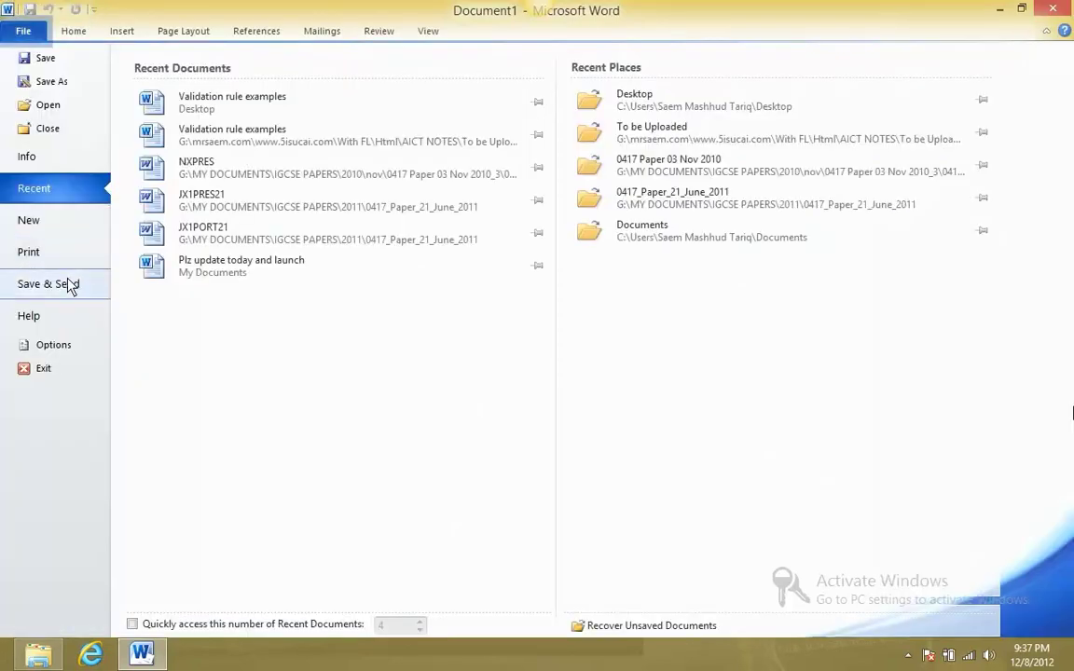
click(52, 81)
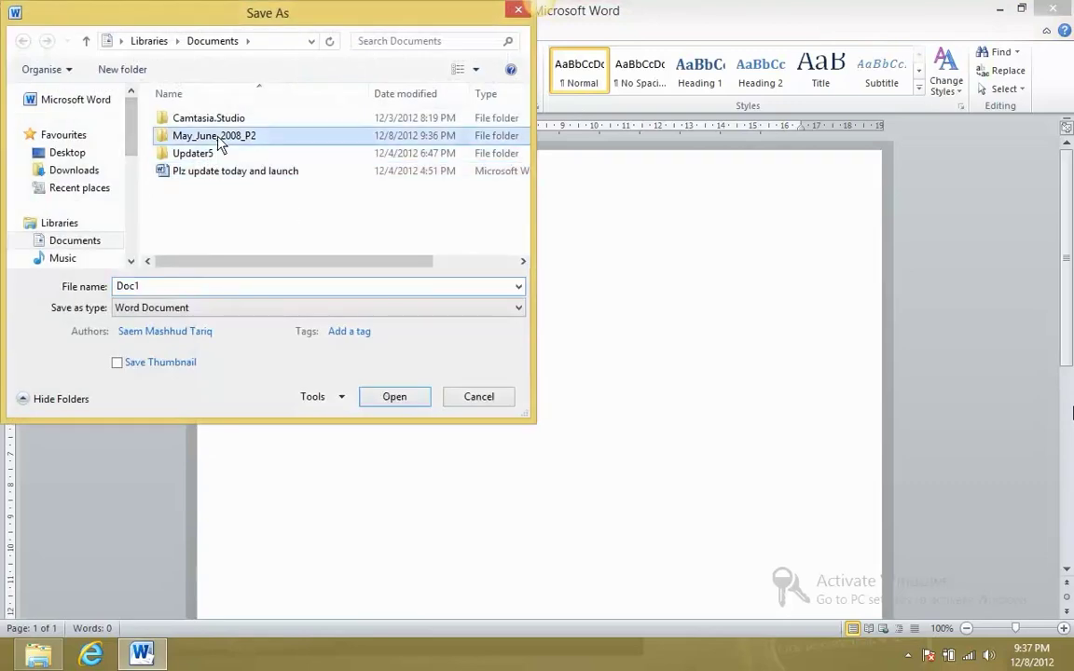
double_click(214, 135)
click(215, 285)
text(Centrenumber_candidatenumber_evidence.rtf)
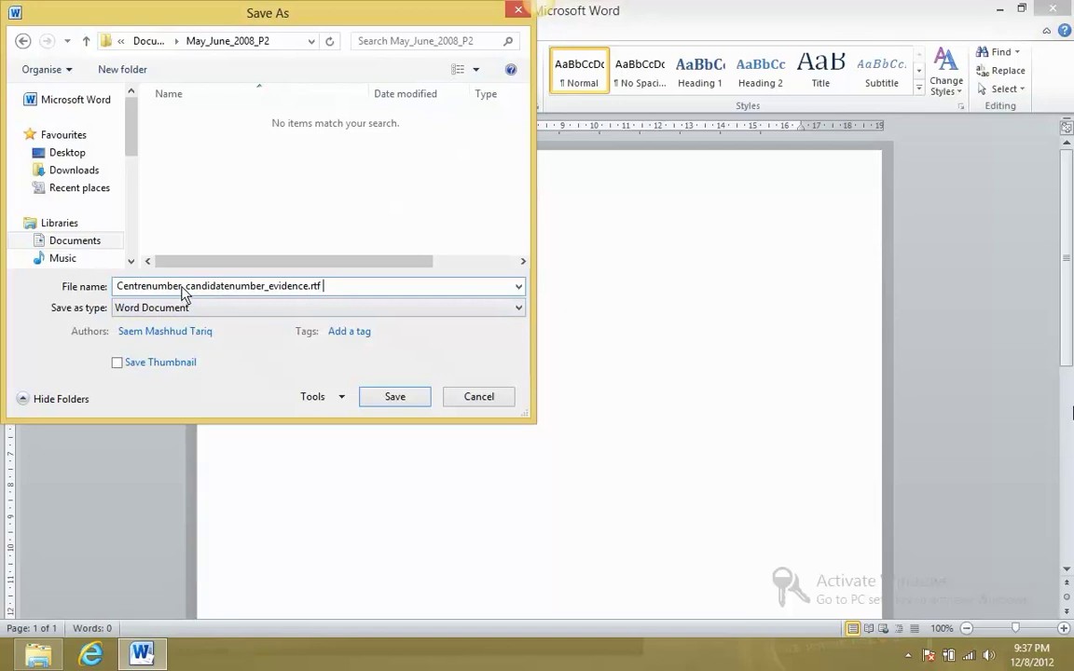
Replace the file name's centre and candidate placeholders with Pk333 and 444, and save the document as Pk333_444_evidence.rtf
drag(183, 293, 3, 296)
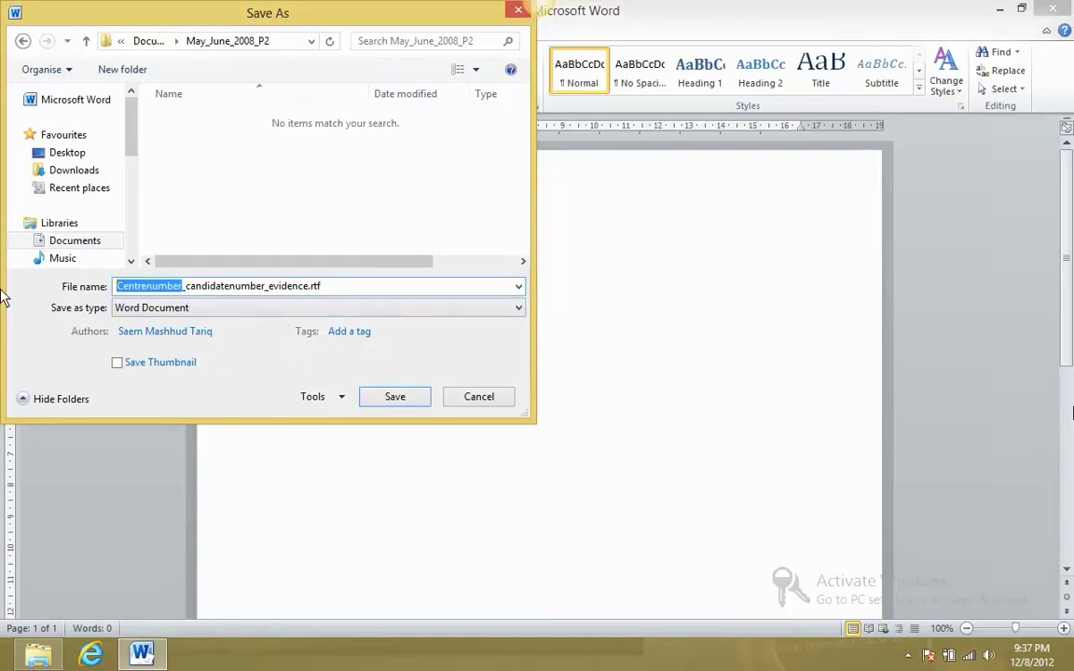
text(P)
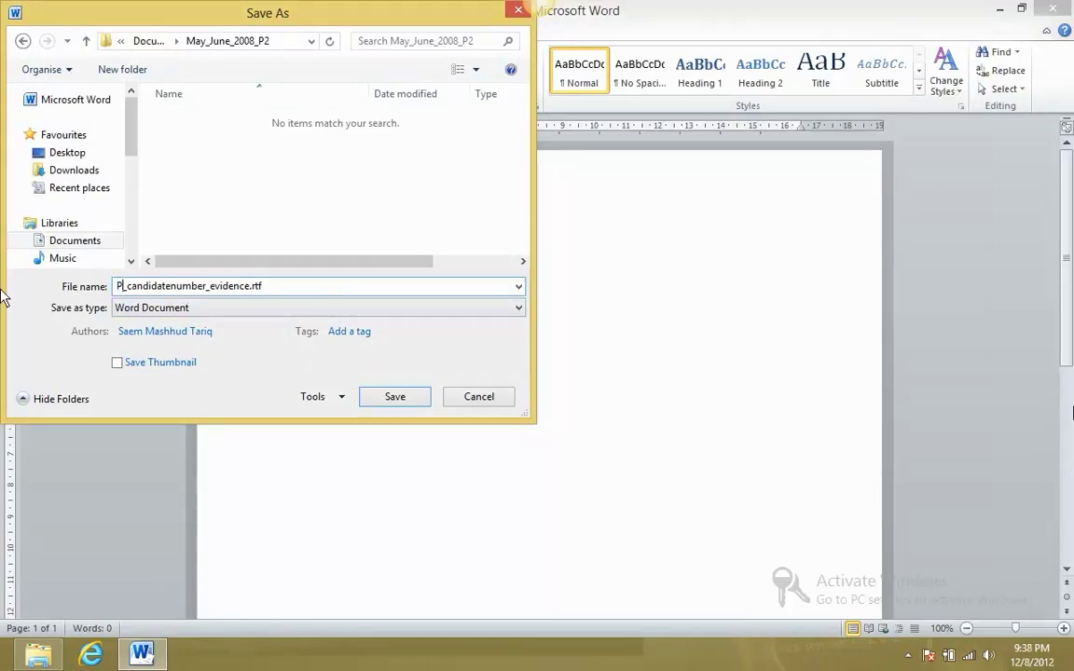
text(k333)
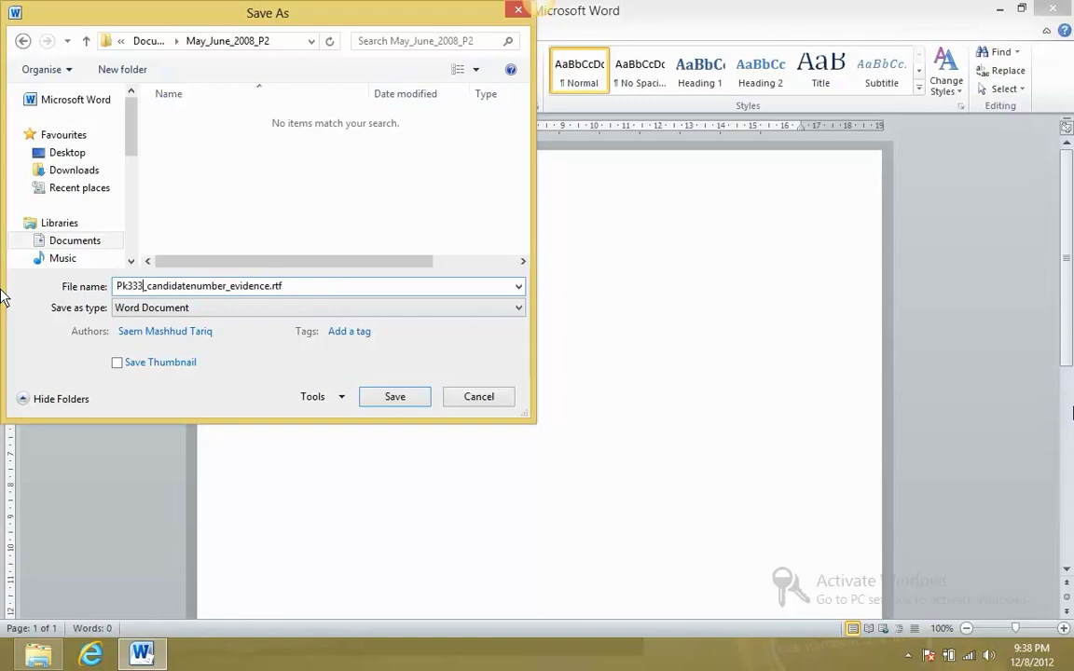
click(226, 286)
drag(225, 286, 147, 286)
text(444)
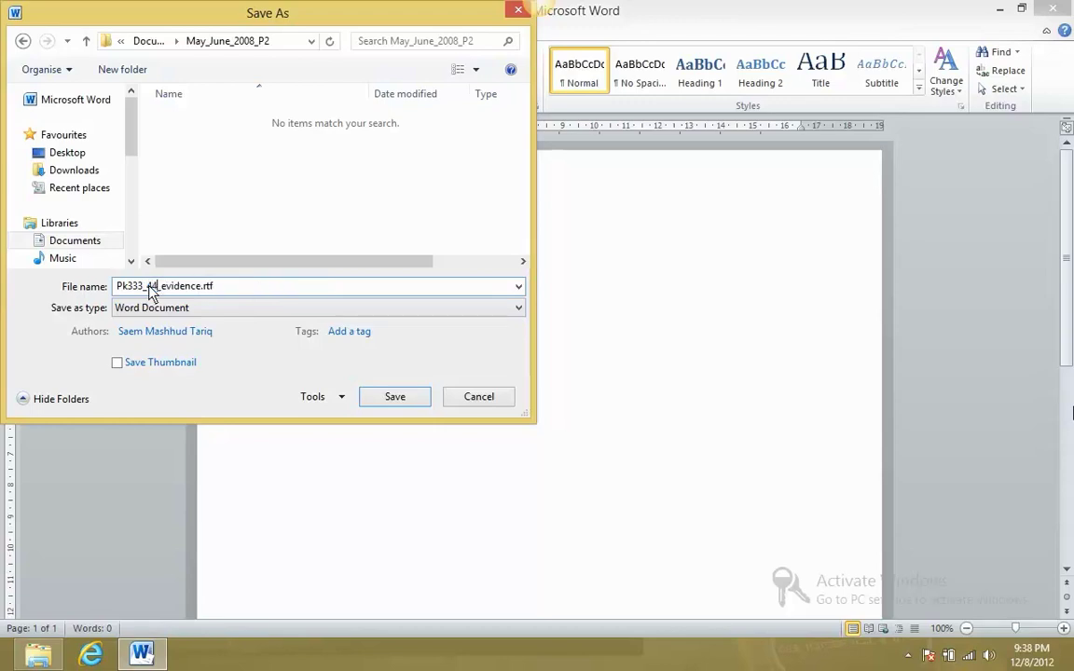
click(393, 401)
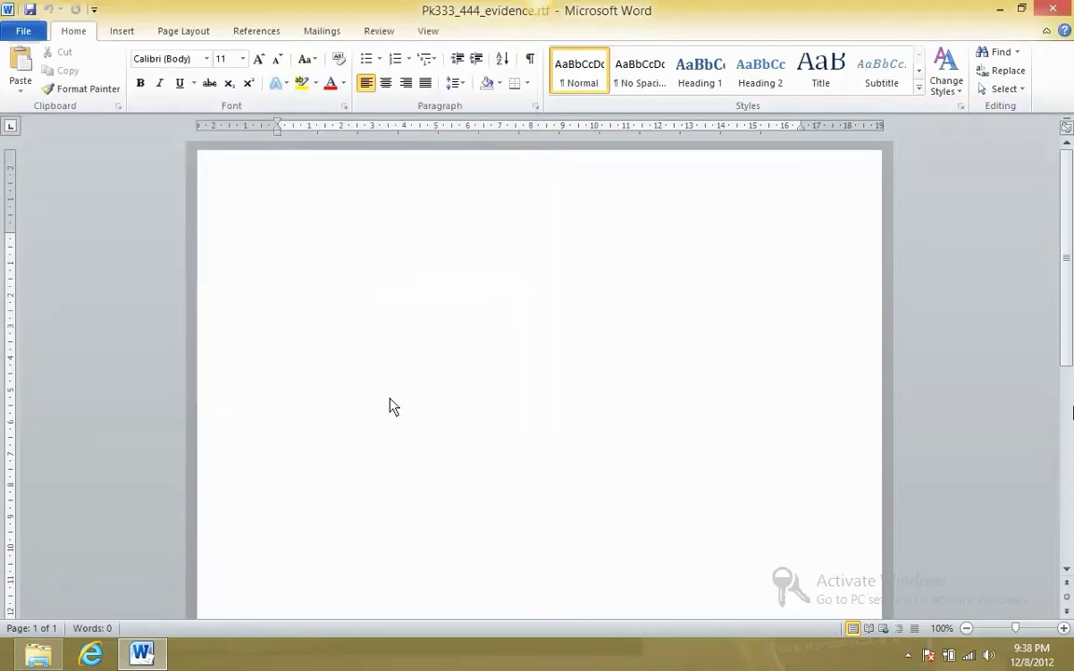
click(158, 657)
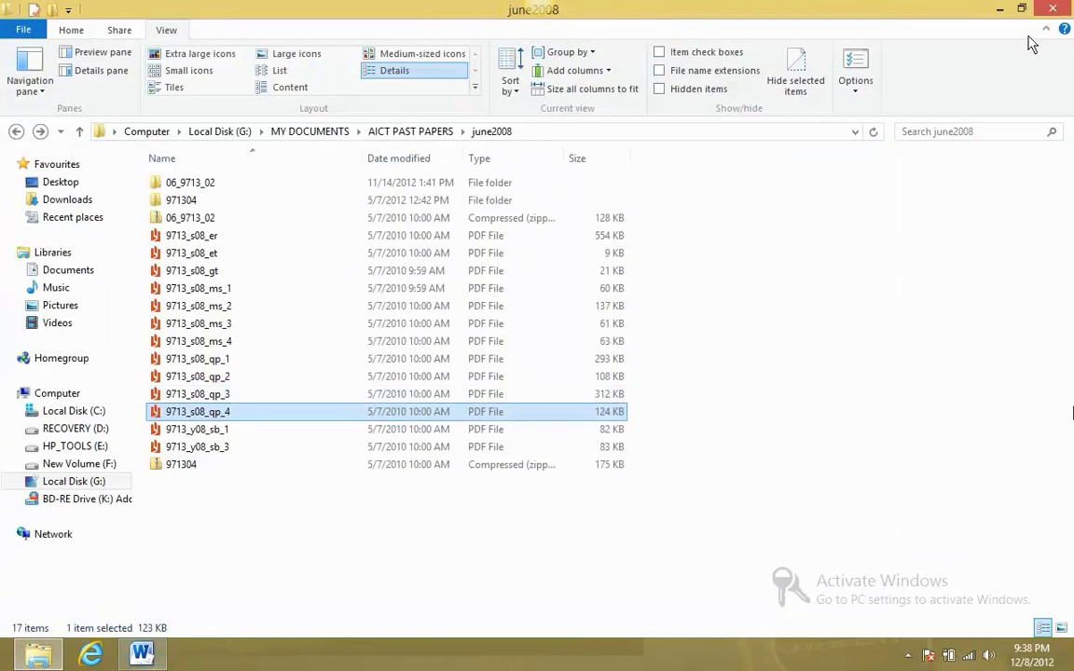
click(995, 9)
click(624, 385)
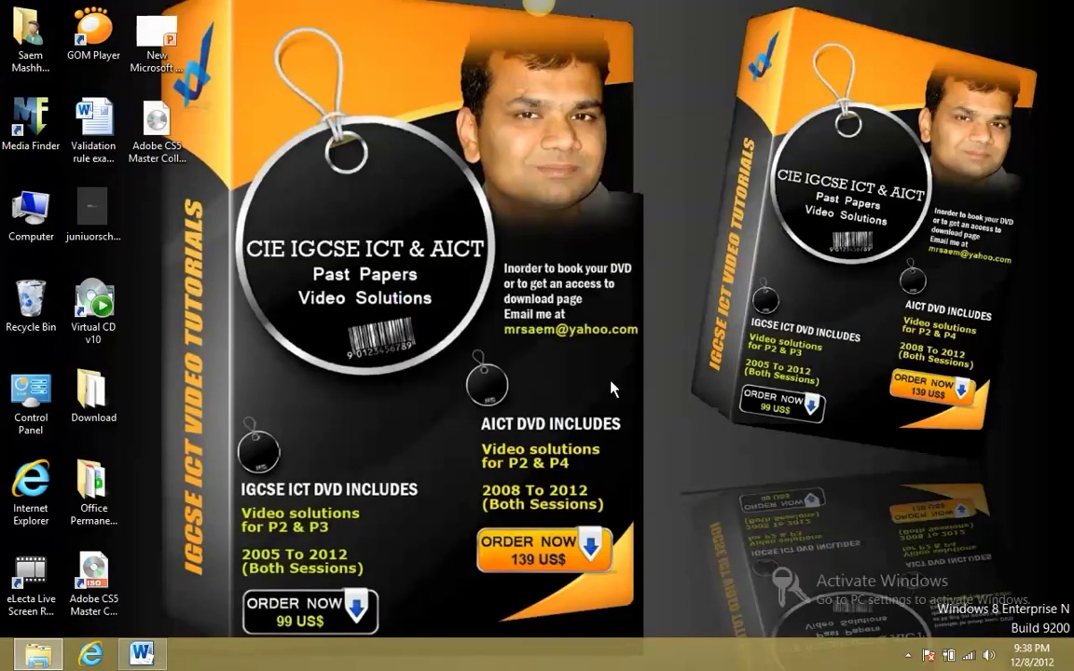
Switch to the june2008 folder, open the customers file from 971304, autofit its columns for viewing and close it without saving
key(alt+Tab)
key(alt+Tab)
key(alt+Tab)
key(alt+Tab)
key(alt+Tab)
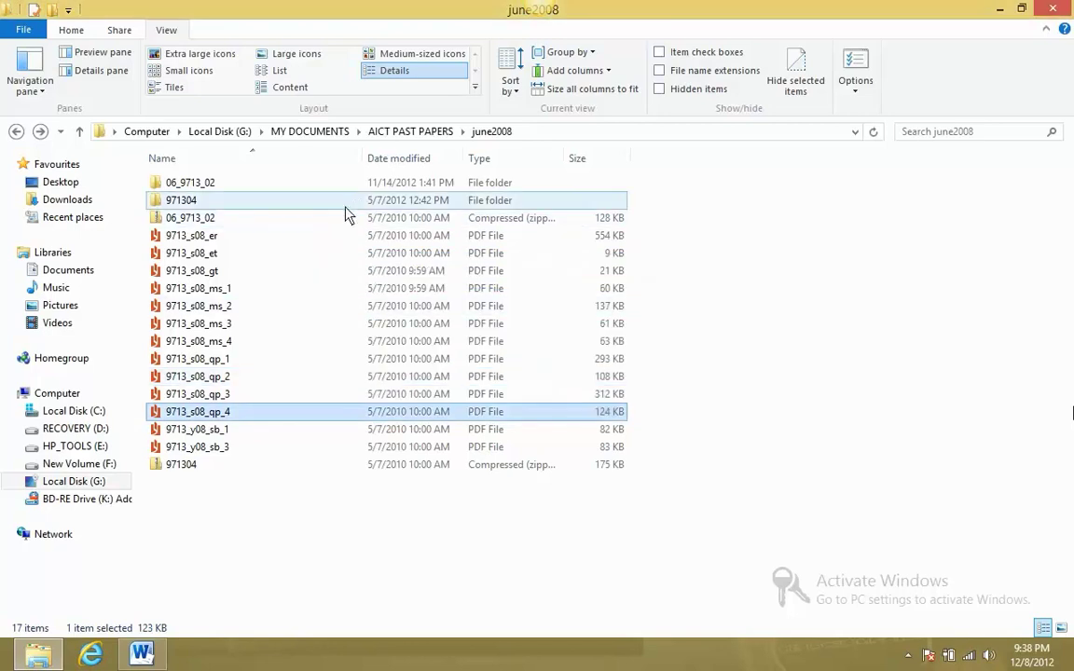
double_click(336, 199)
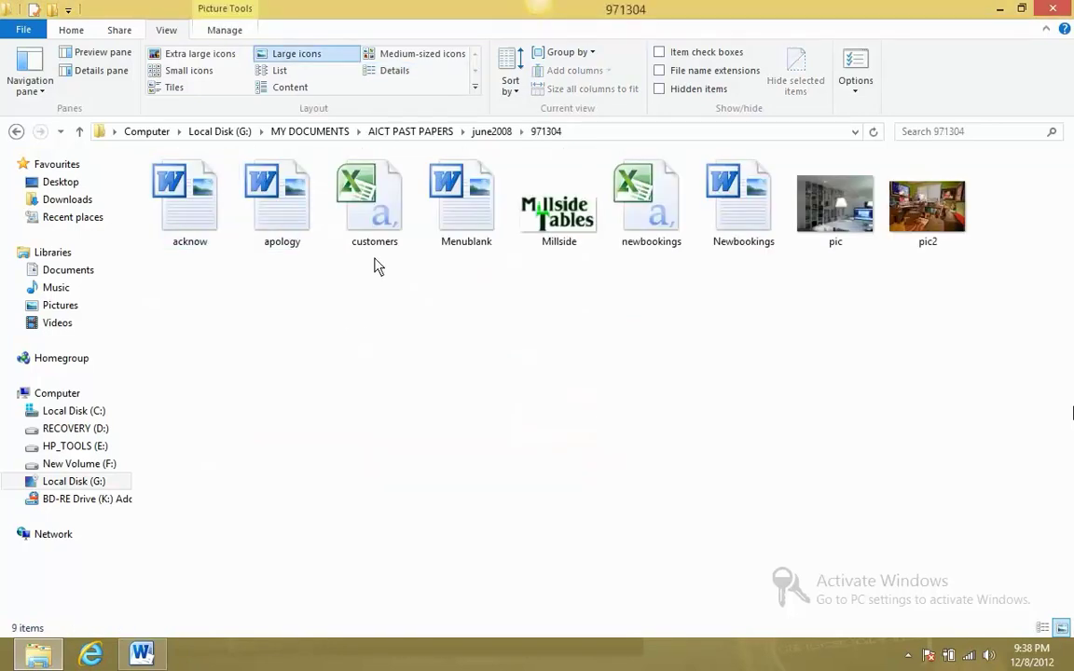
double_click(370, 224)
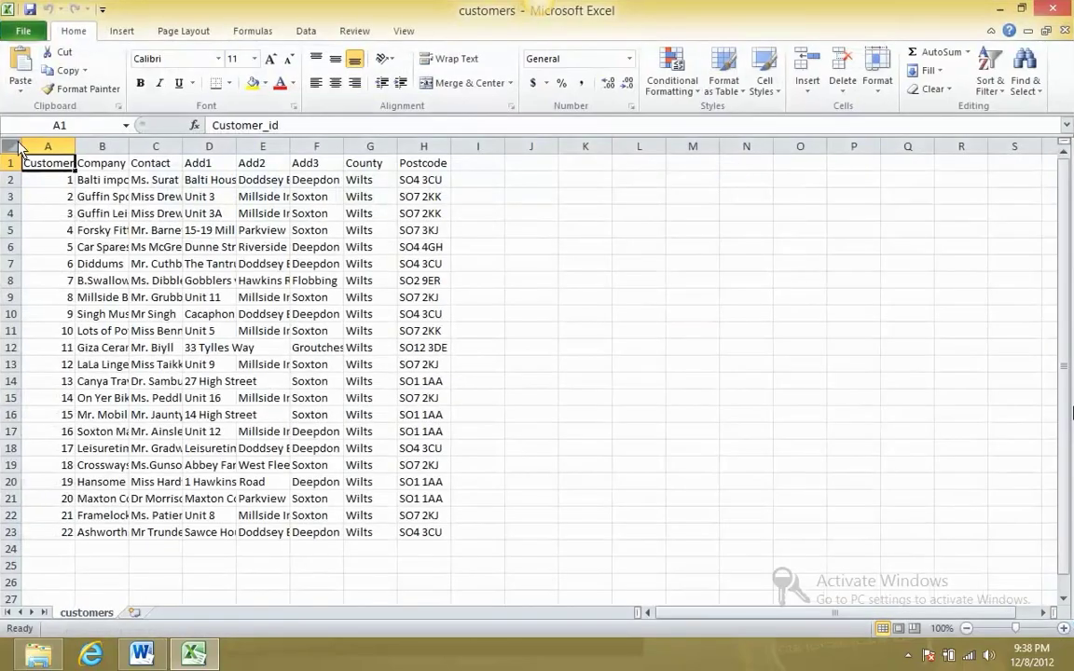
click(12, 146)
double_click(73, 148)
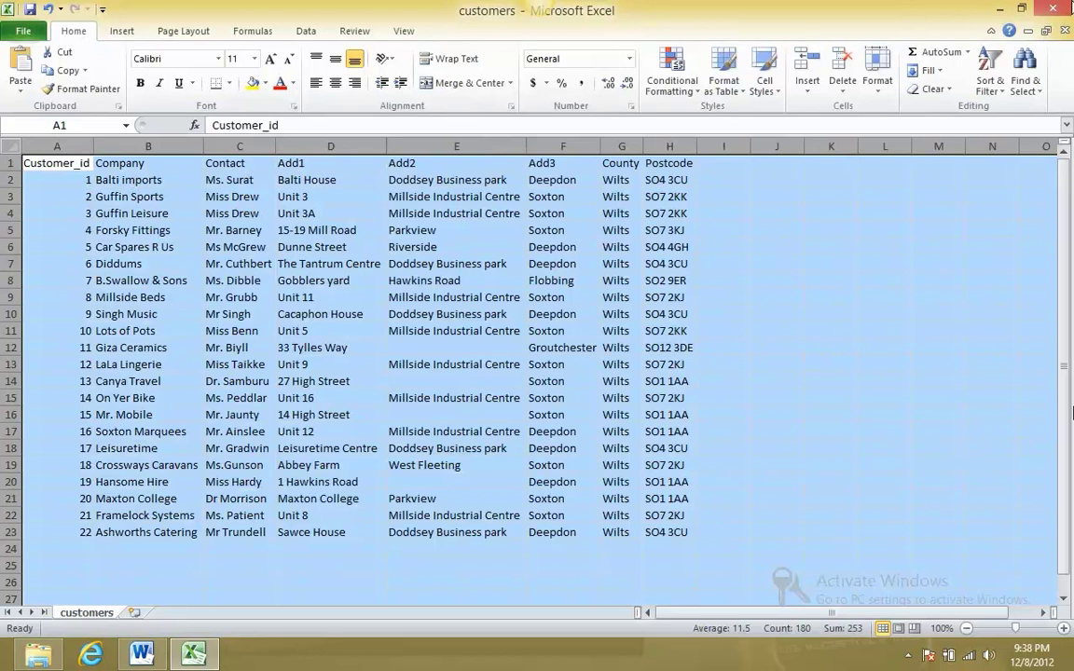
click(1053, 8)
click(532, 348)
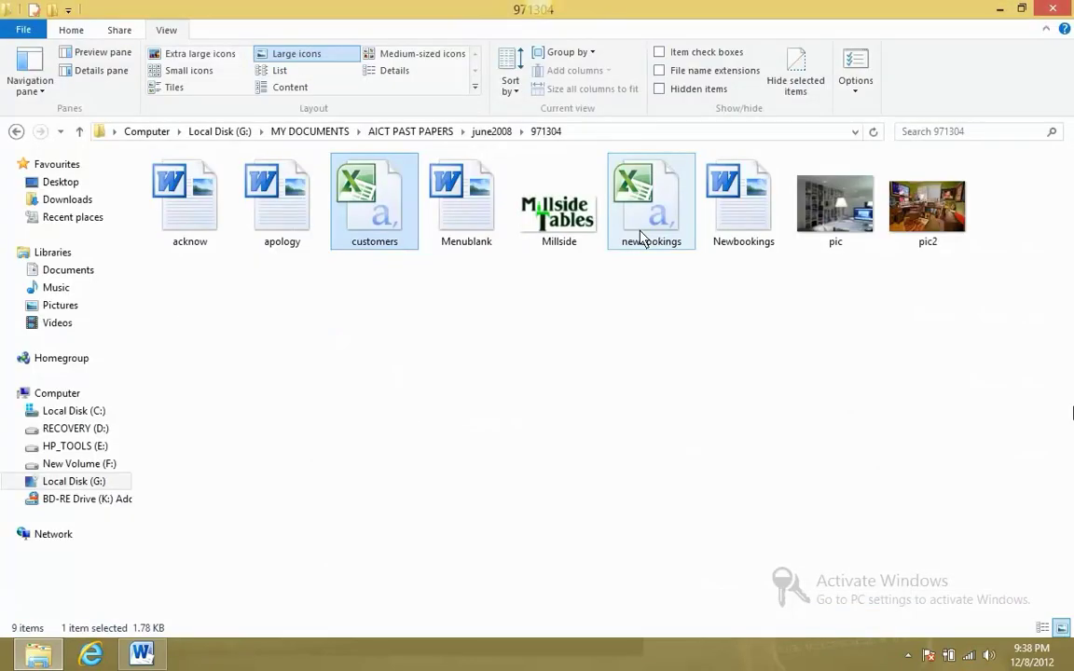
Open the newbookings file from the 971304 folder and autofit all of its columns for viewing
double_click(640, 238)
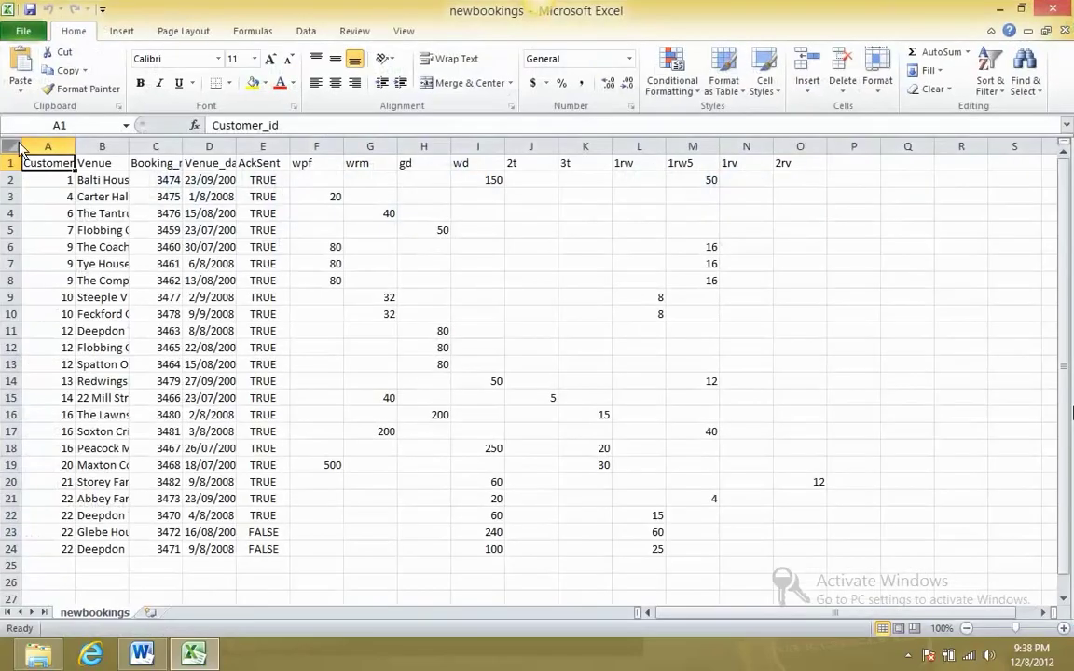
click(13, 147)
double_click(67, 149)
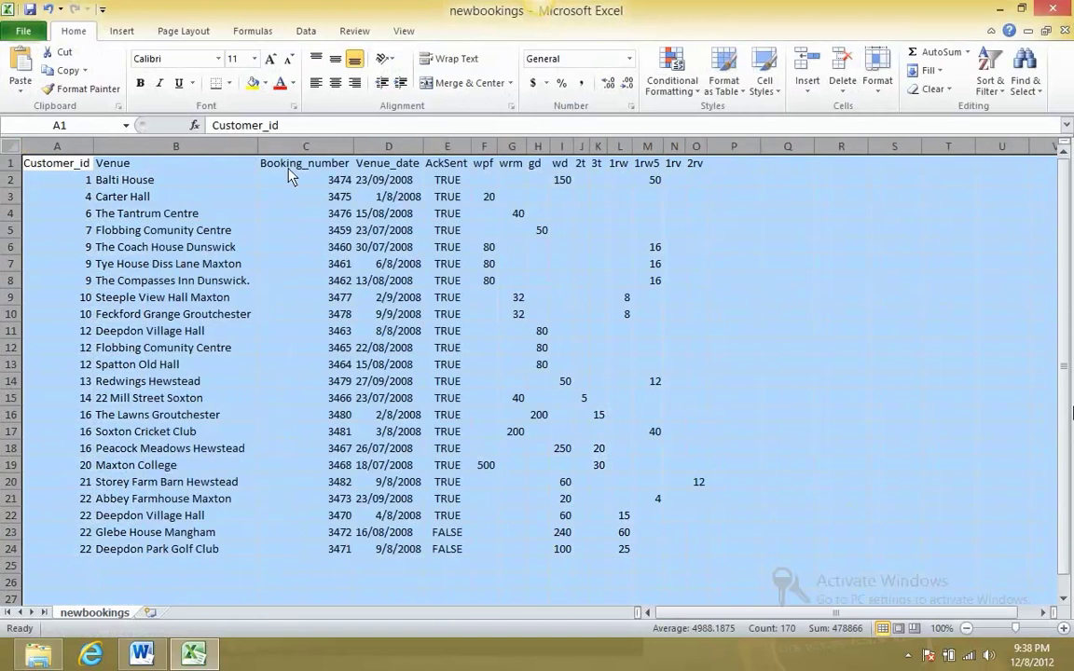
Examine the newbookings field headings from Booking_number to 1rw and the quantity data, and close the file without saving
click(331, 161)
click(383, 170)
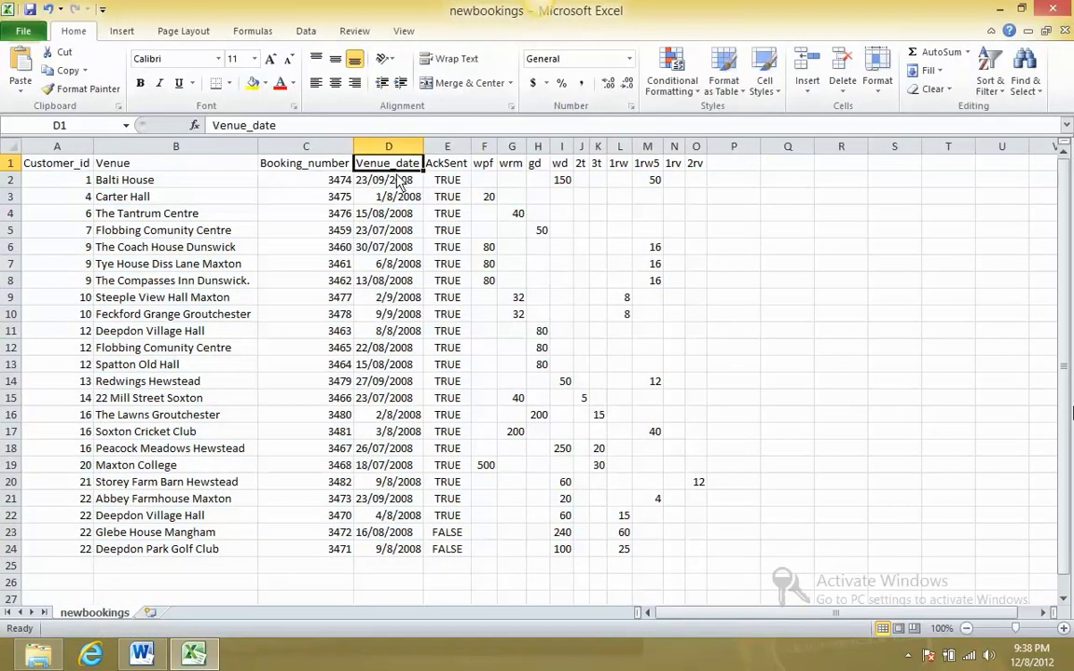
click(456, 168)
drag(447, 482, 453, 158)
click(484, 163)
click(511, 166)
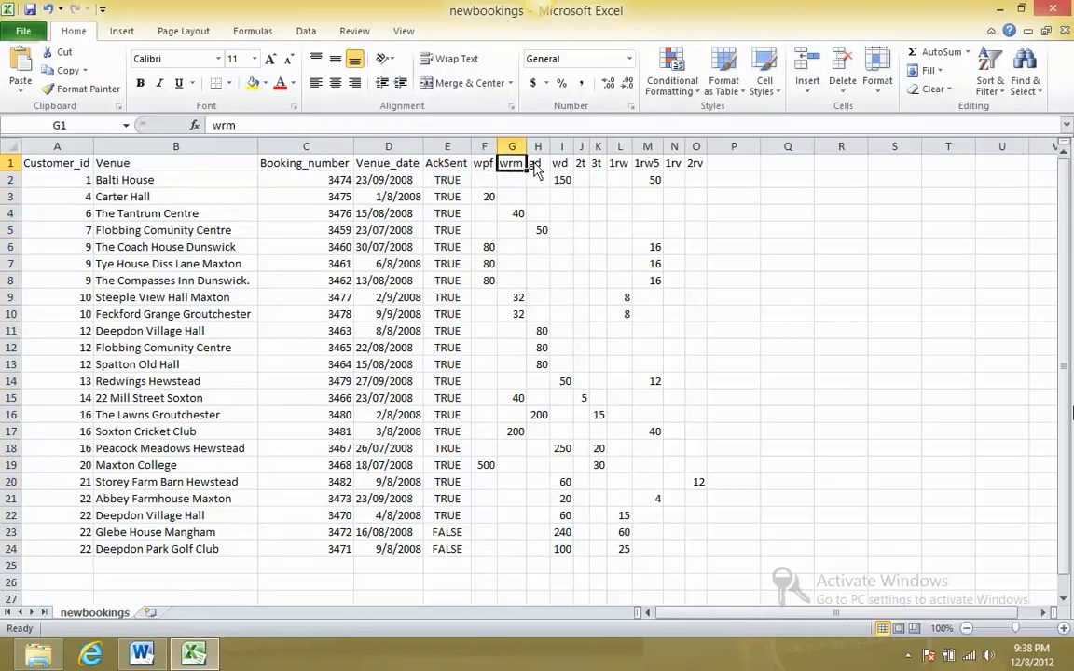
click(537, 166)
click(561, 166)
click(581, 166)
click(617, 165)
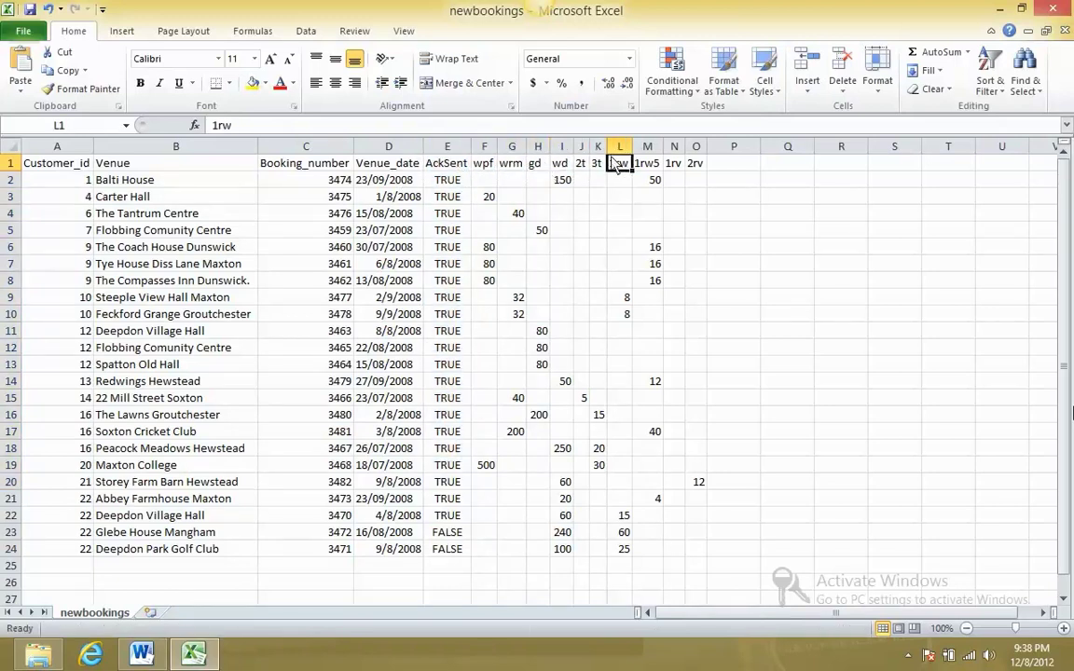
drag(489, 182, 673, 566)
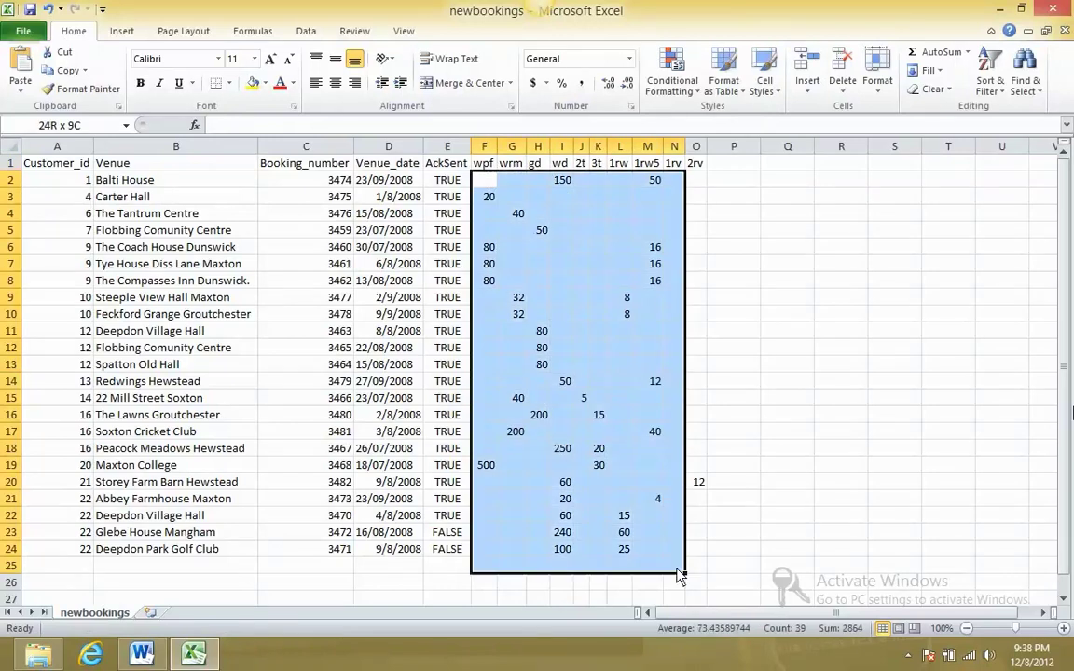
click(1054, 8)
click(550, 341)
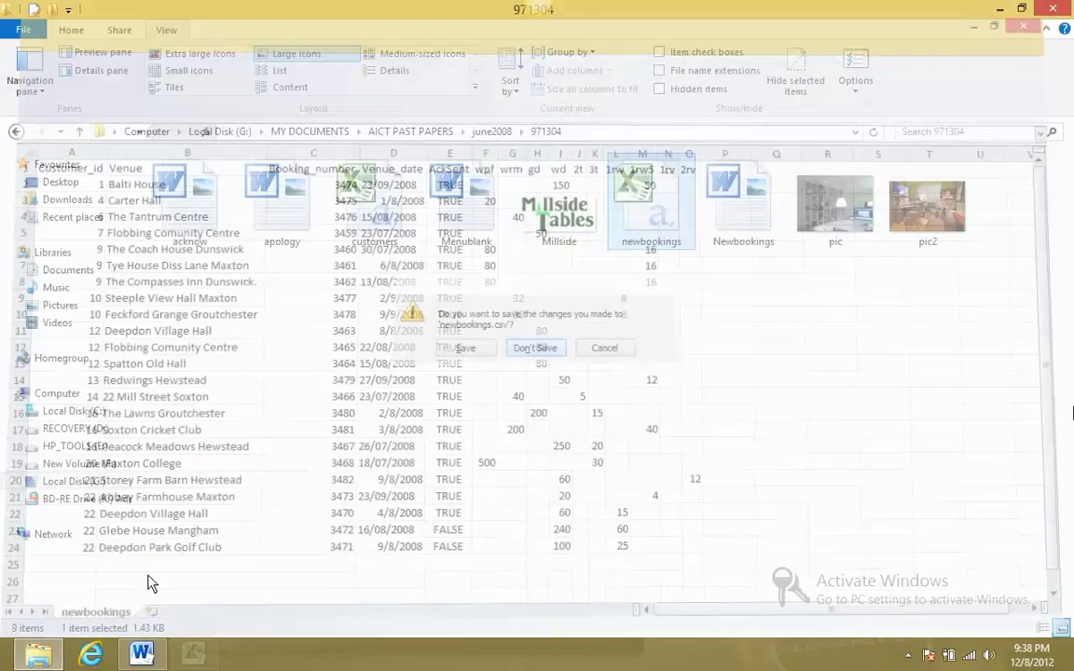
Switch to the exam paper PDF, read the tasks on page 3 and highlight the database name MILLSIDE in task 3
key(alt+Tab)
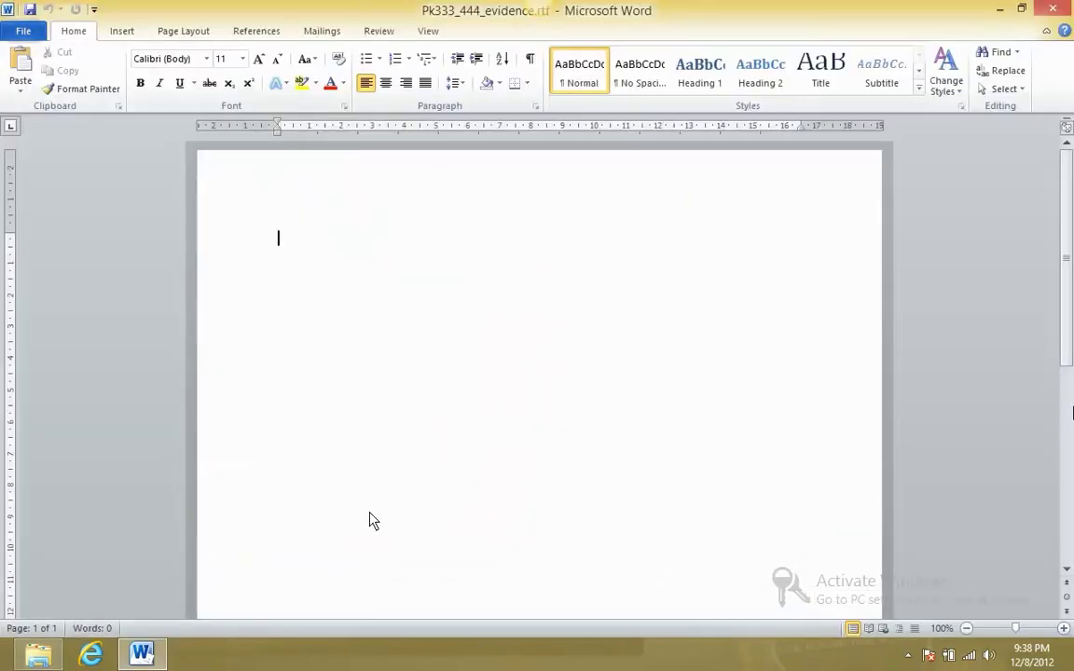
key(alt+Tab)
scroll(457, 393, down, 10)
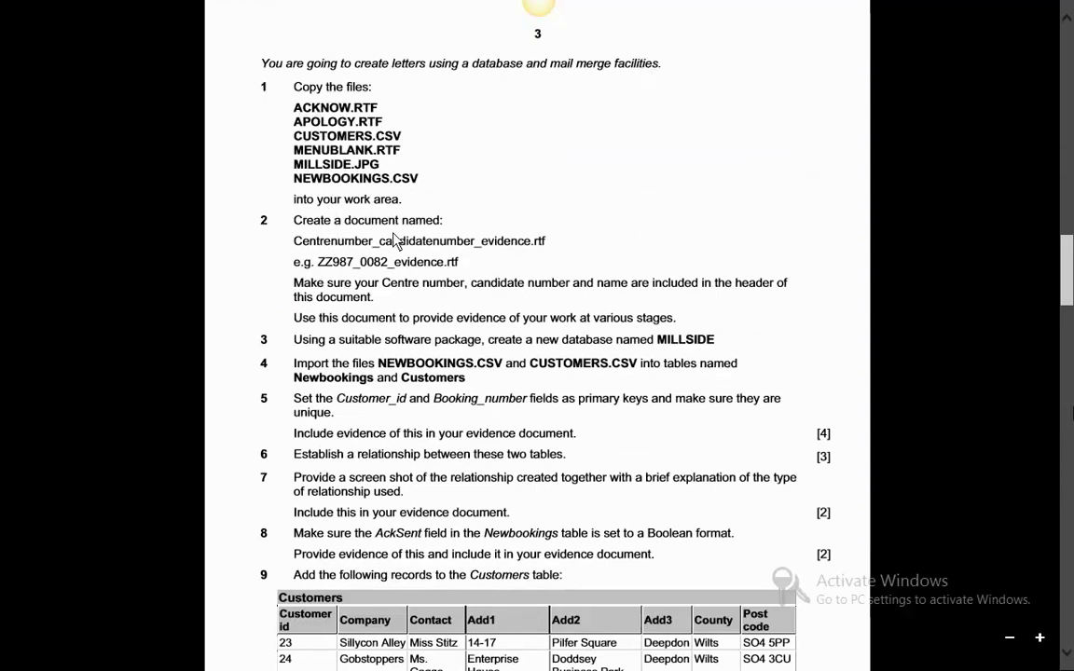
scroll(487, 252, down, 3)
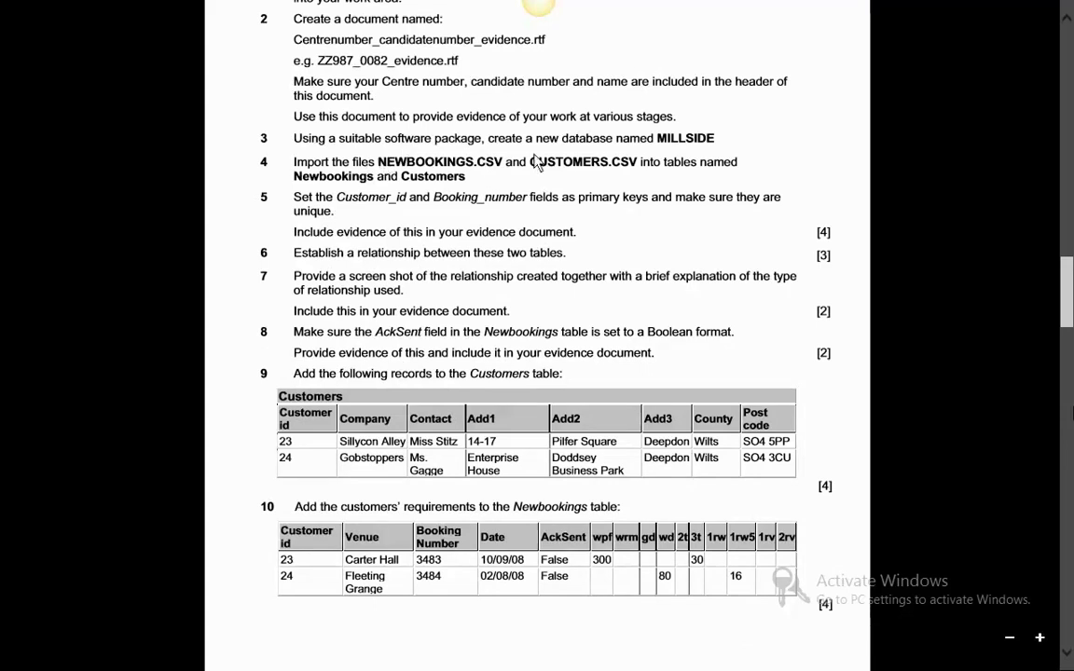
drag(658, 146, 710, 146)
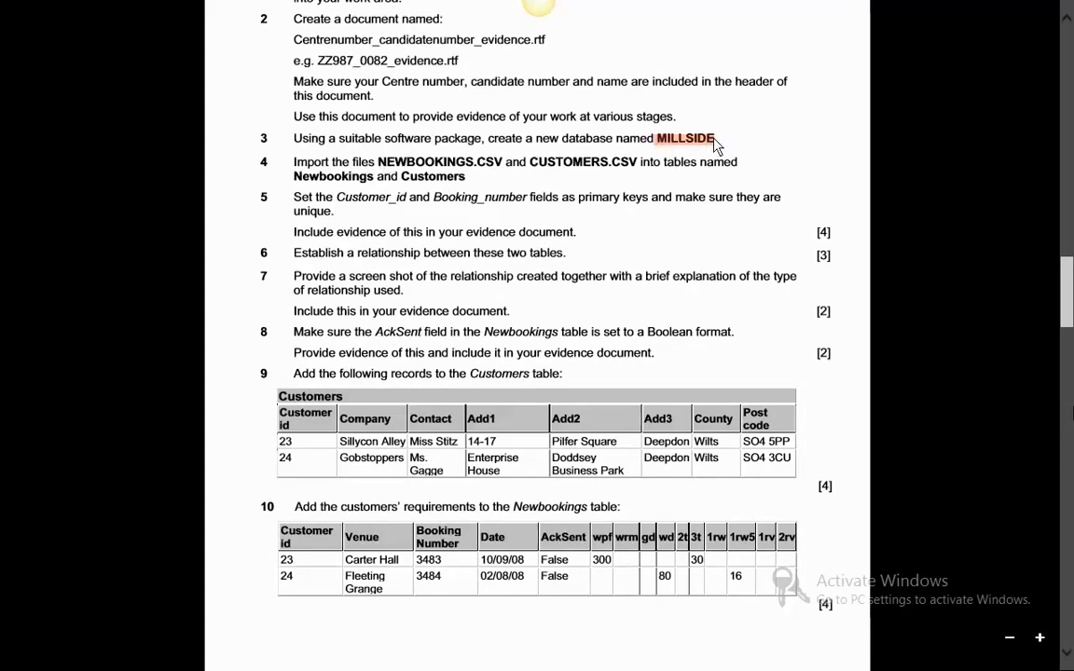
Launch Access, create a blank database named MILLSIDE and close its default table
click(14, 657)
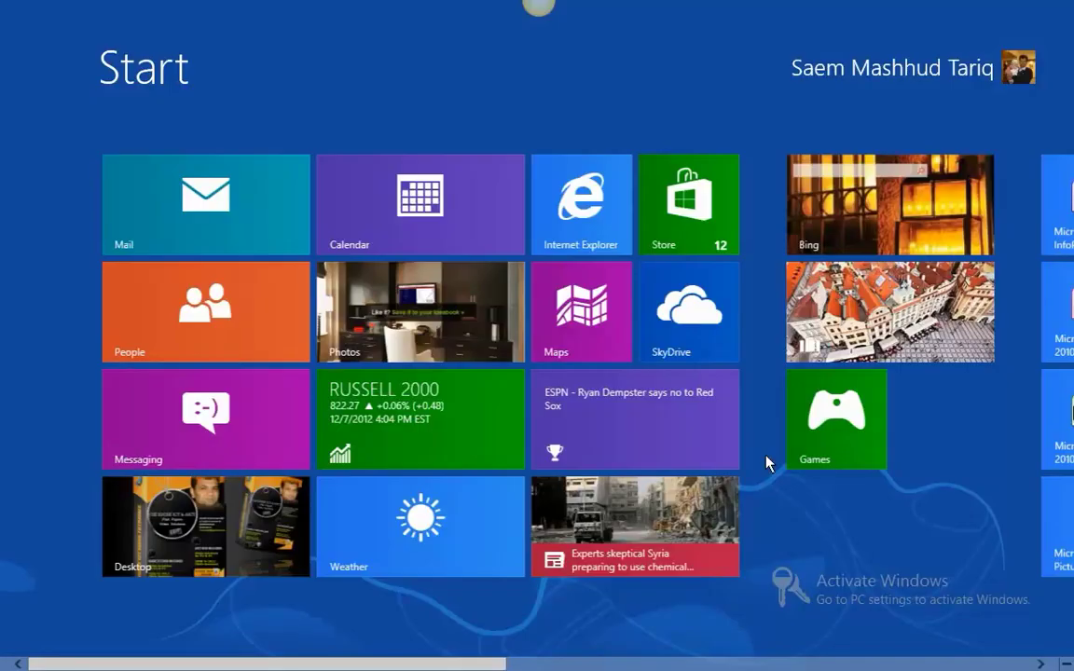
scroll(767, 461, right, 5)
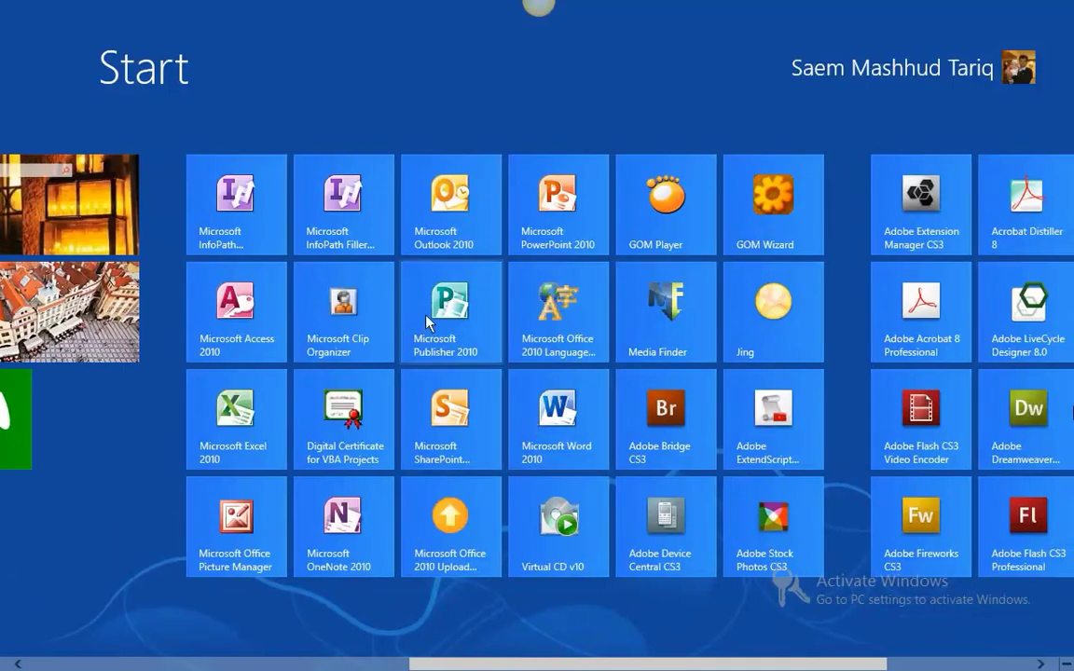
click(255, 315)
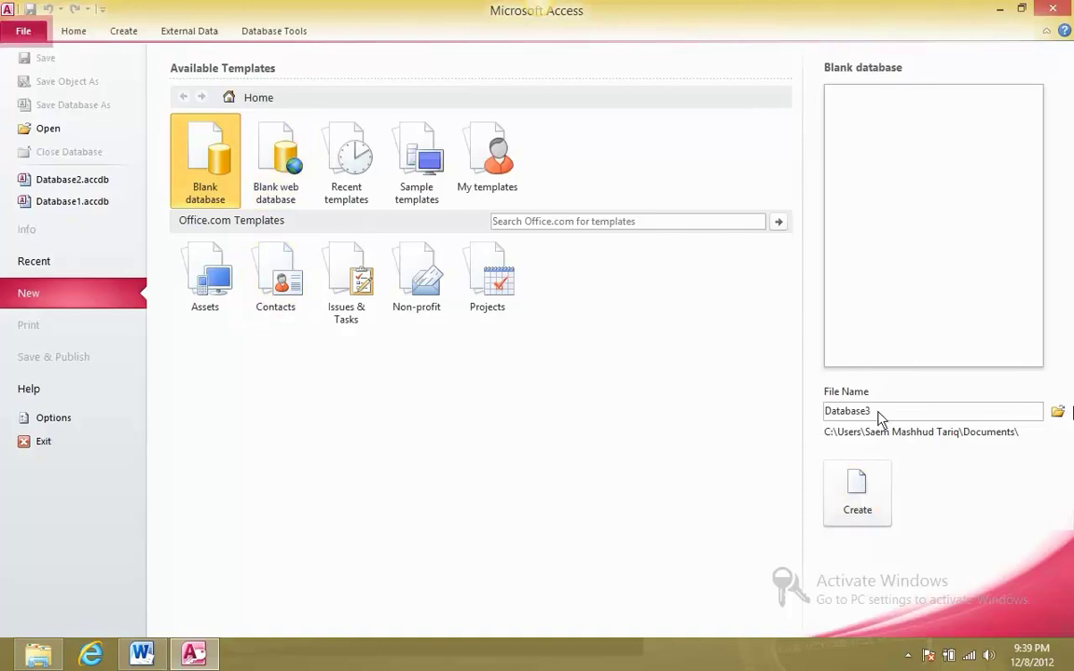
drag(909, 415, 781, 419)
text(MILLSIDE)
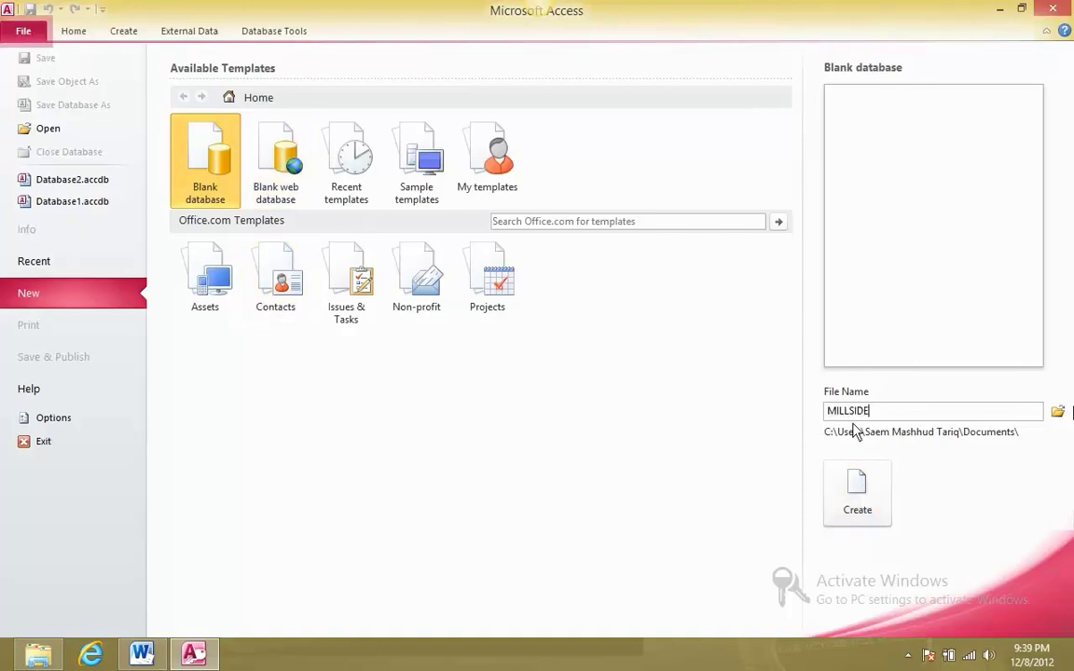
click(867, 507)
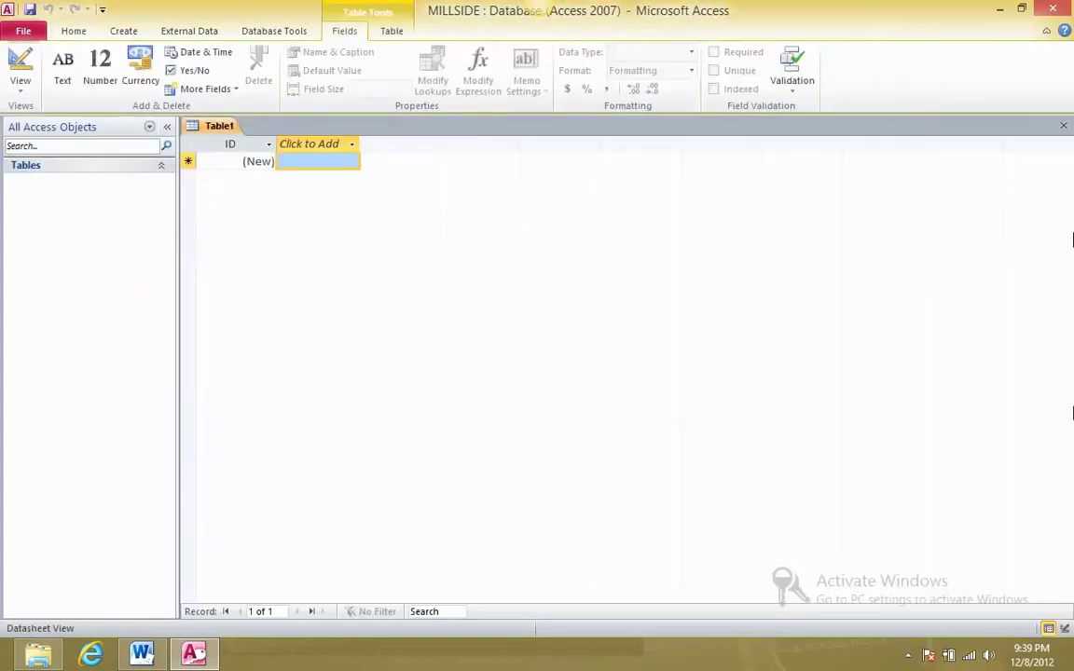
click(1063, 125)
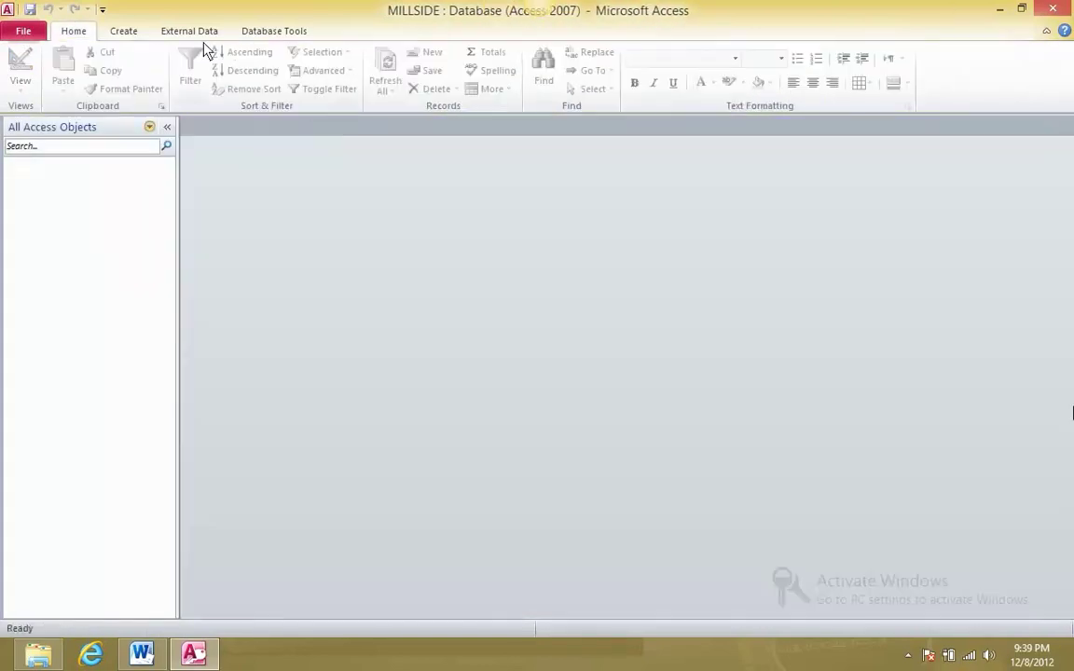
Switch to the exam paper PDF, read task 4 for the files to import and the required table names, and return to Access
click(191, 32)
key(alt+Tab)
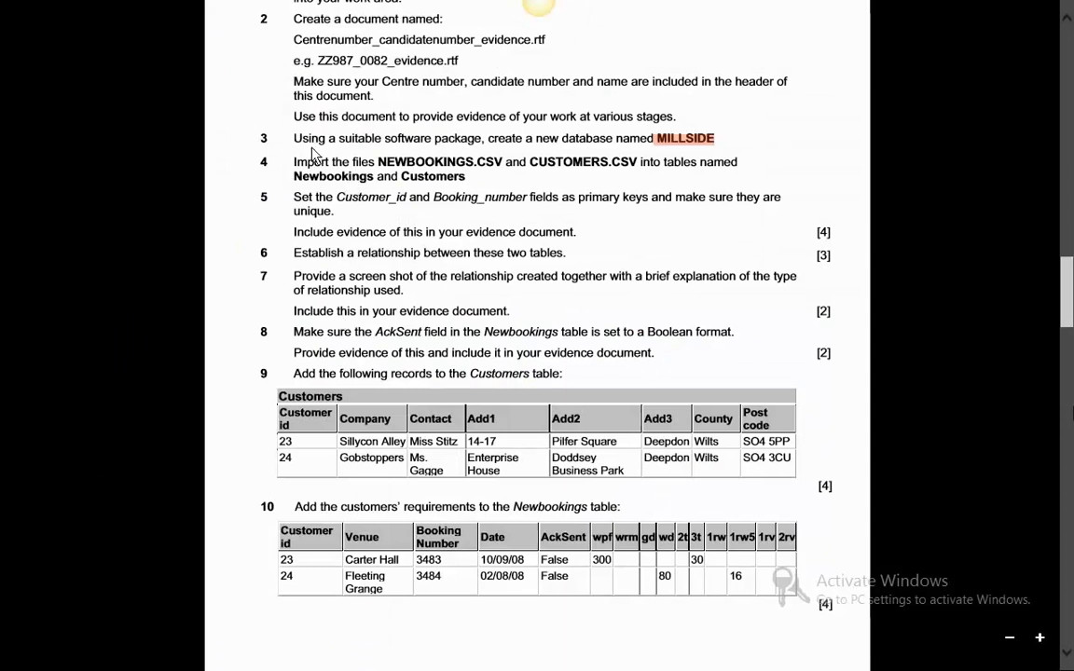
drag(296, 166, 623, 164)
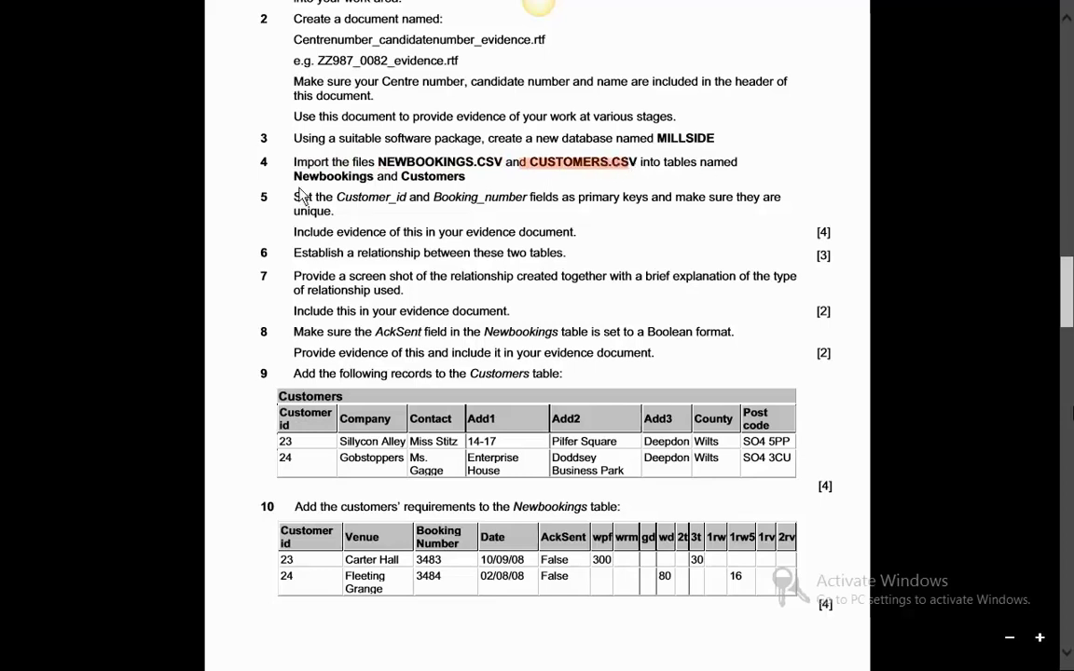
drag(297, 187, 478, 183)
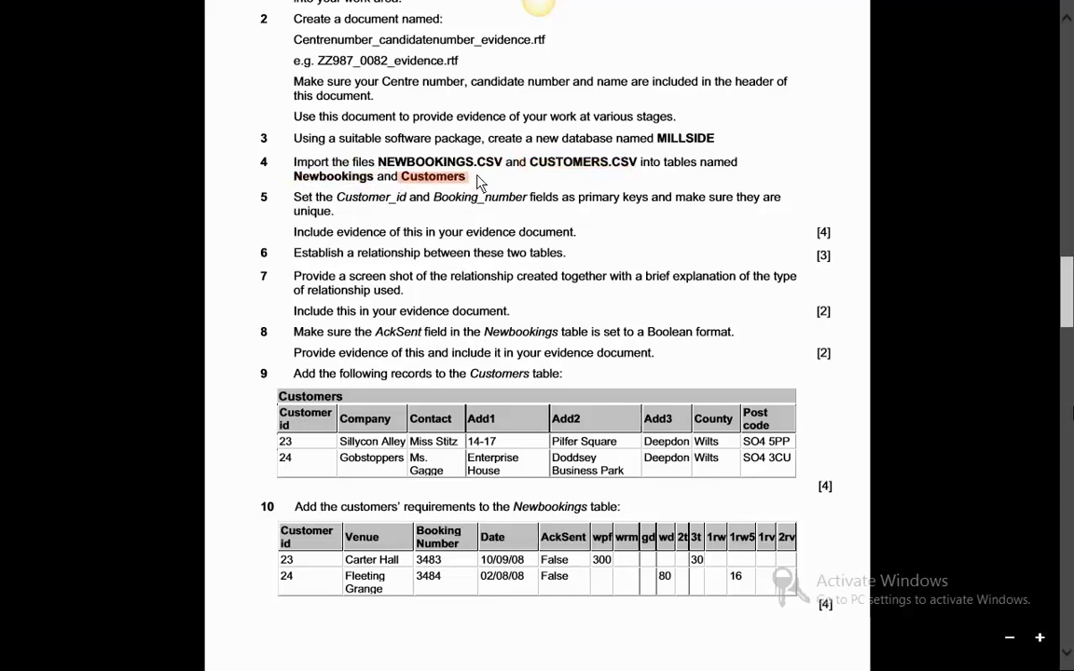
key(alt+Tab)
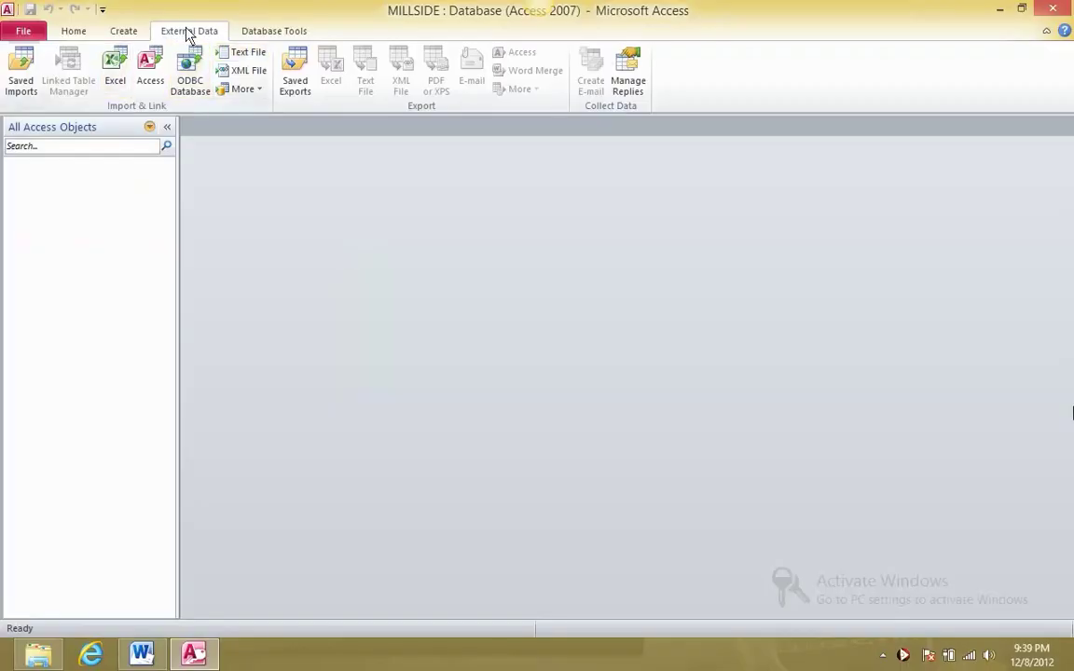
Start a text file import into a new table using customers.csv from G:\MY DOCUMENTS\AICT PAST PAPERS\june2008\971304
click(247, 53)
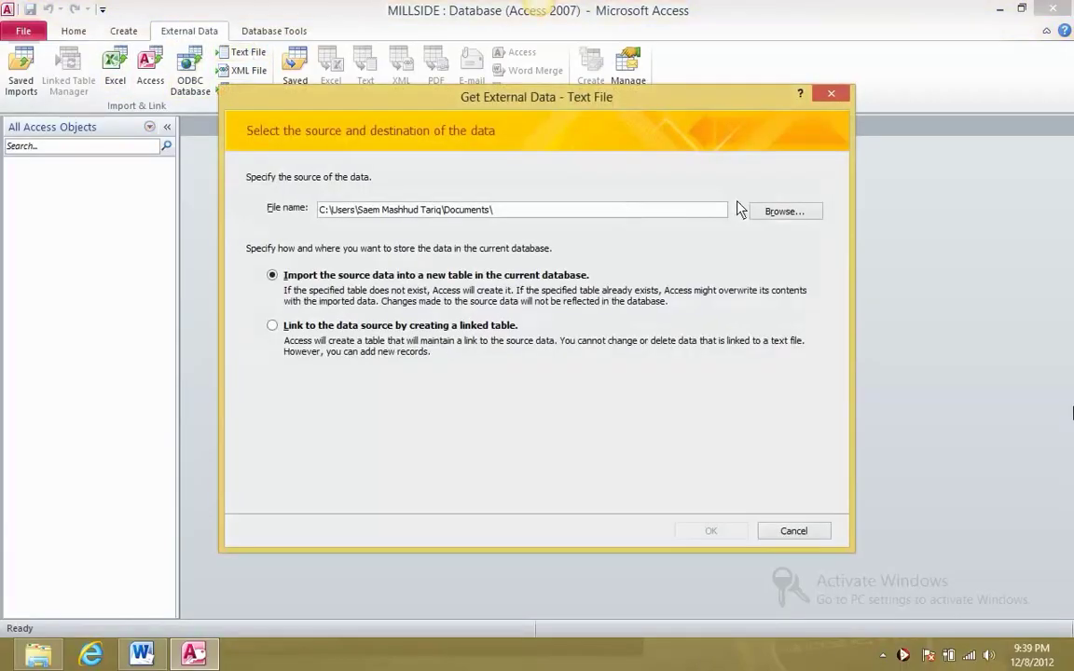
click(775, 211)
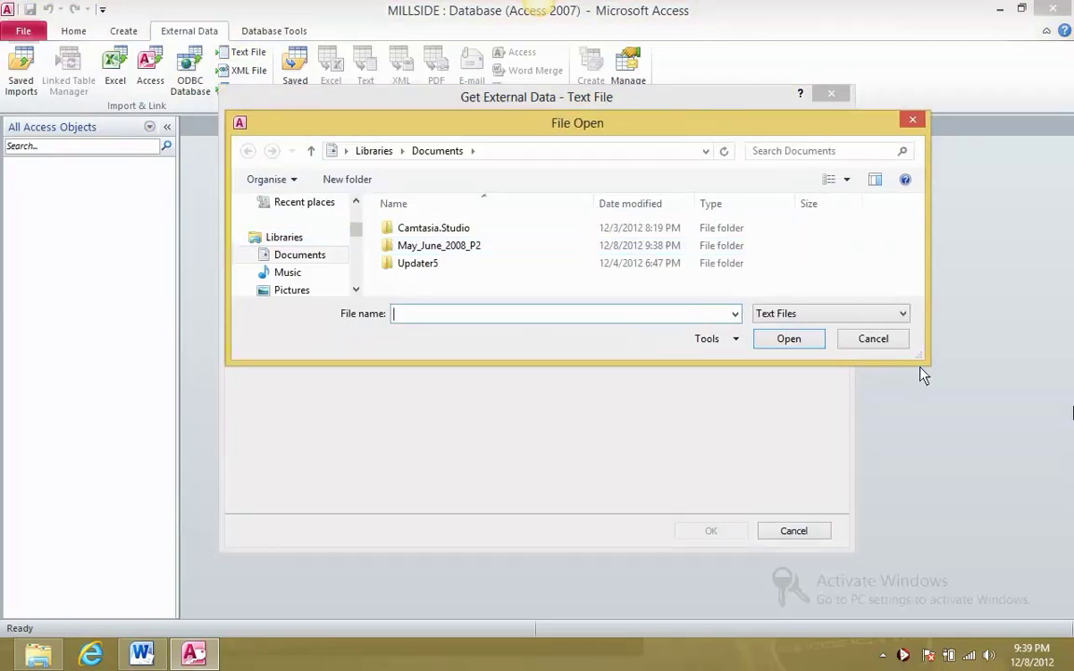
drag(923, 366, 931, 507)
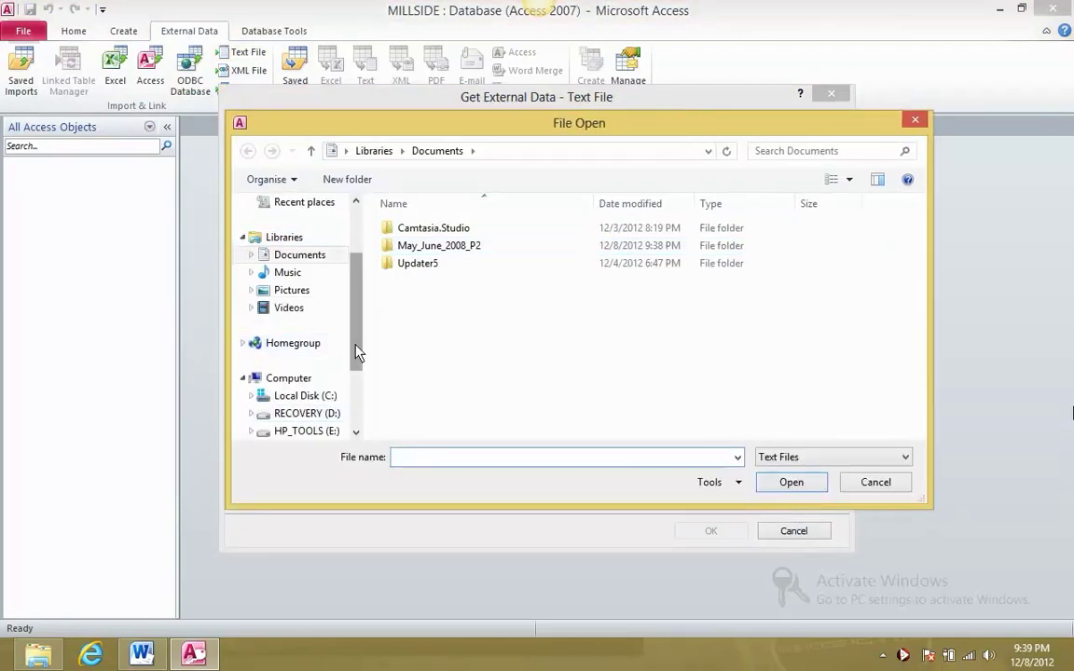
scroll(345, 373, down, 2)
click(331, 395)
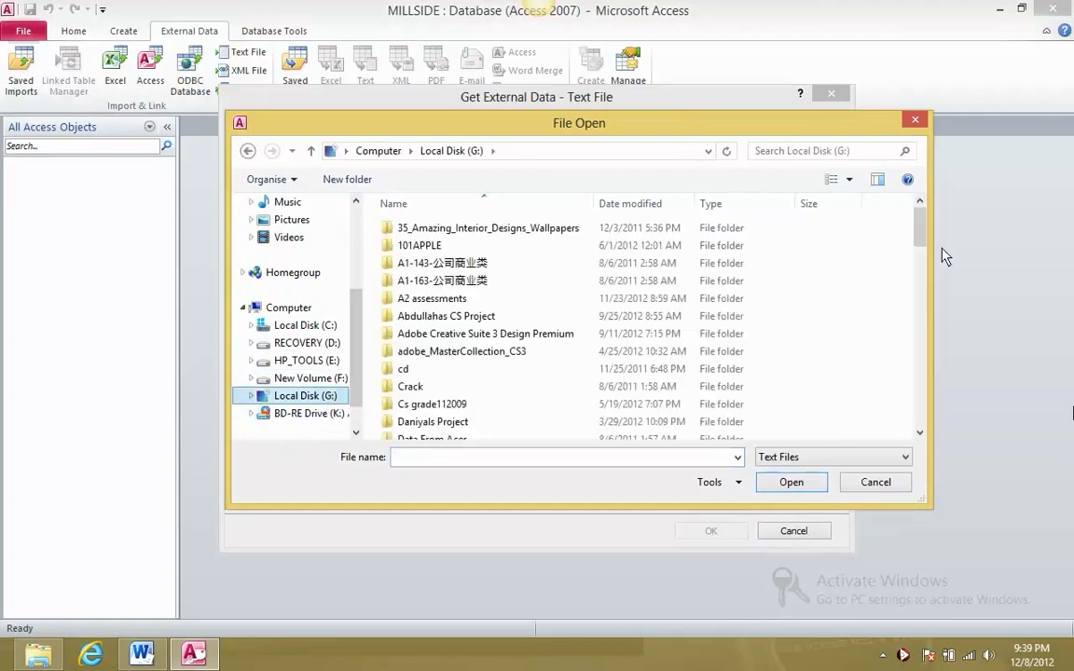
drag(925, 236, 918, 323)
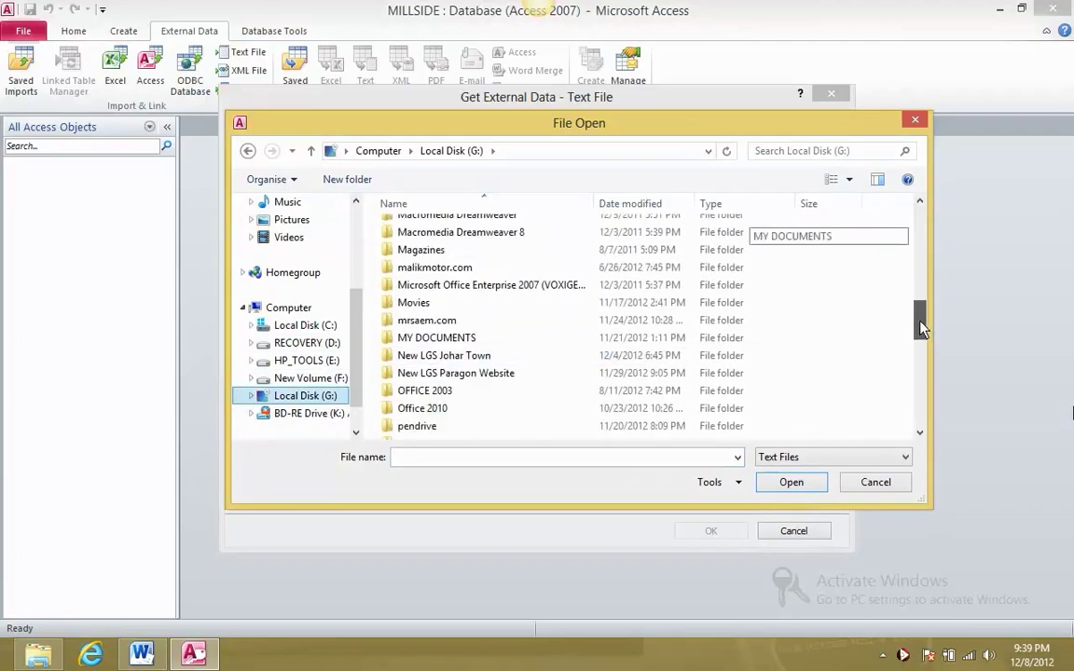
double_click(541, 337)
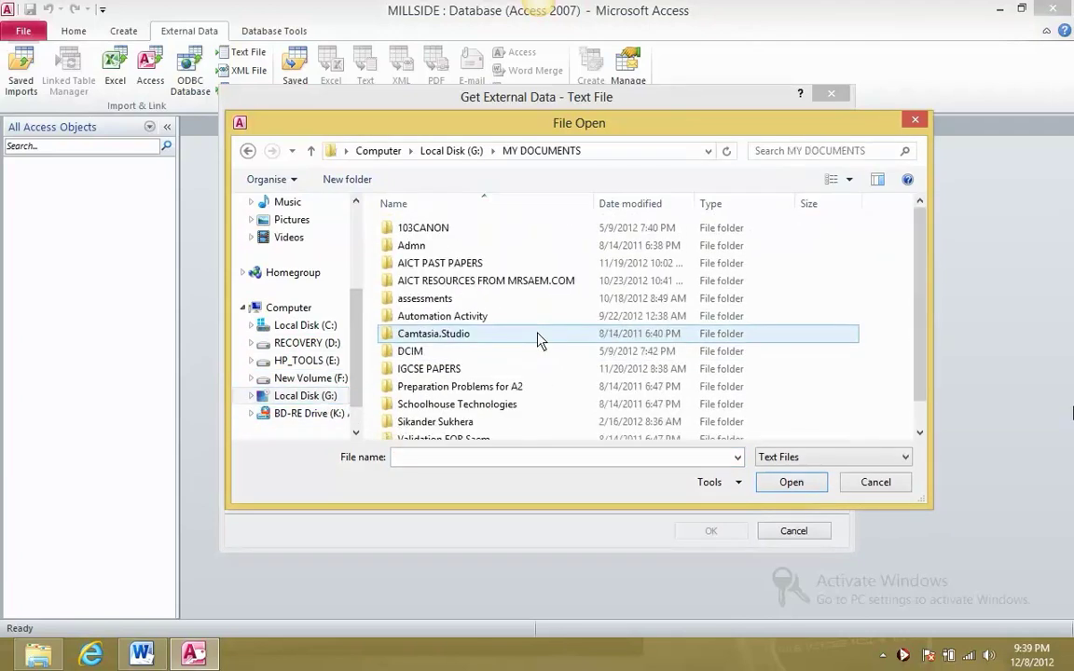
double_click(556, 265)
double_click(475, 354)
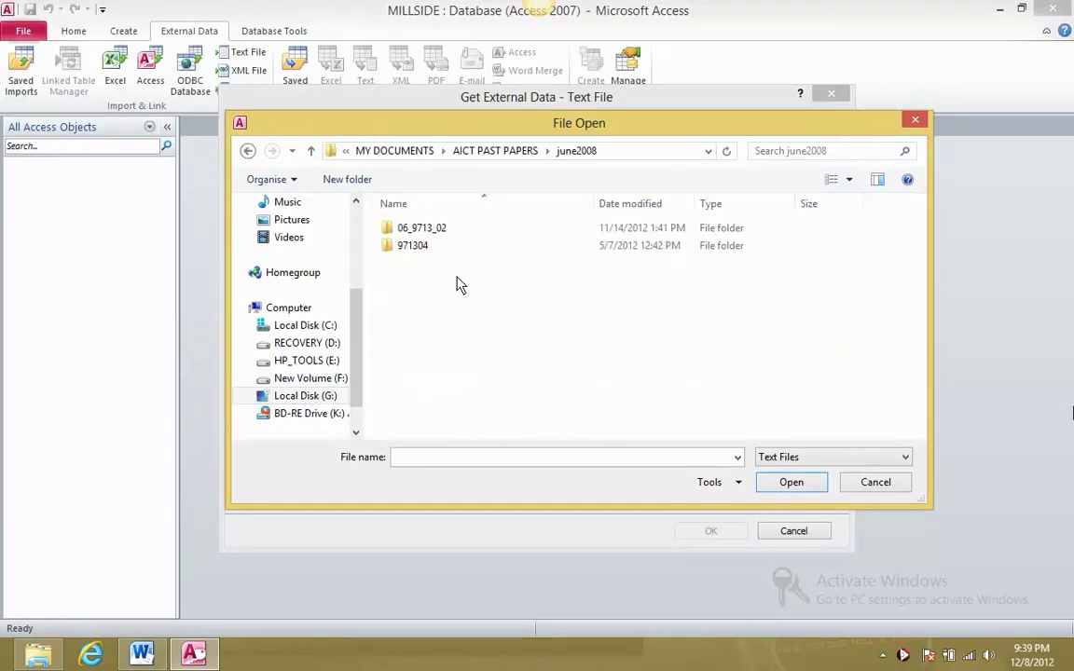
double_click(453, 248)
double_click(436, 291)
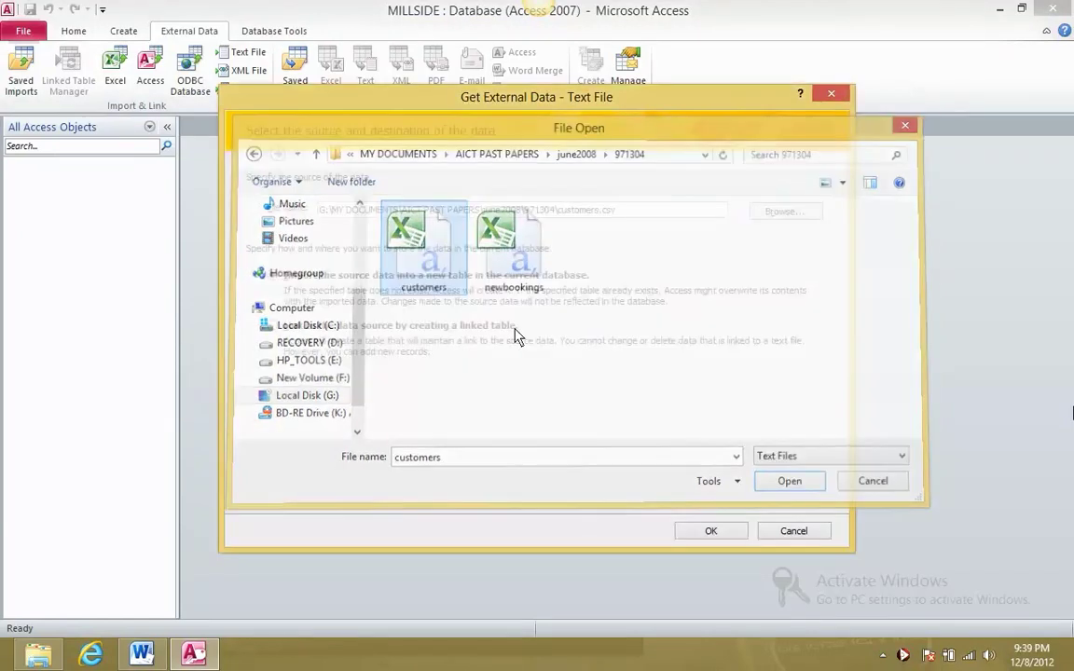
click(713, 530)
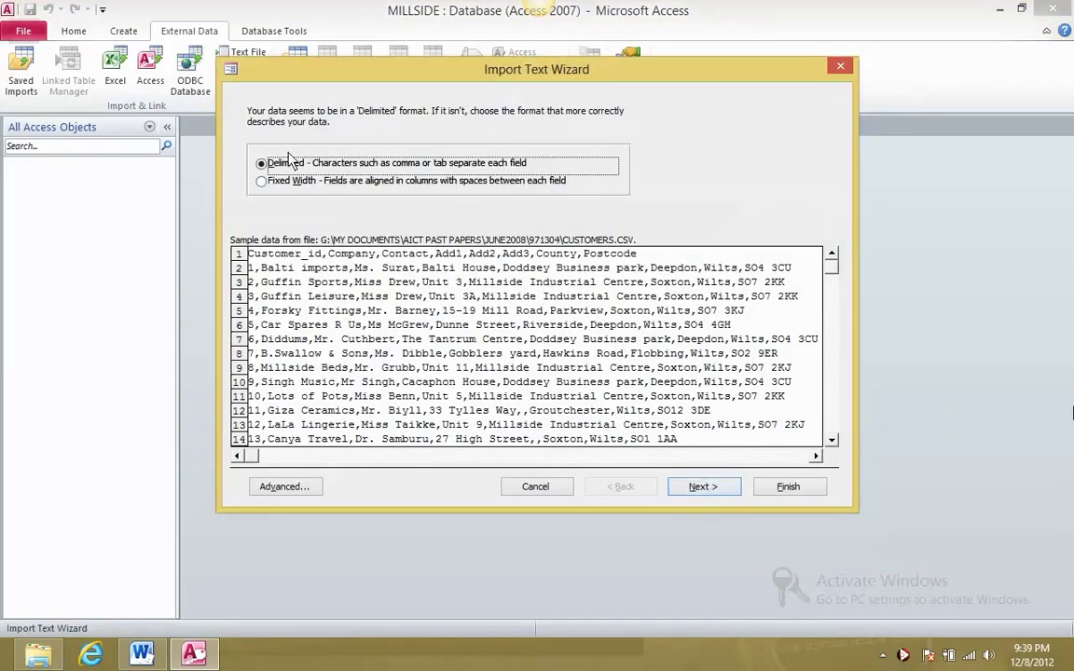
Treat the customers data as comma-delimited with field names in the first row, and review its fields and import specification
key(Return)
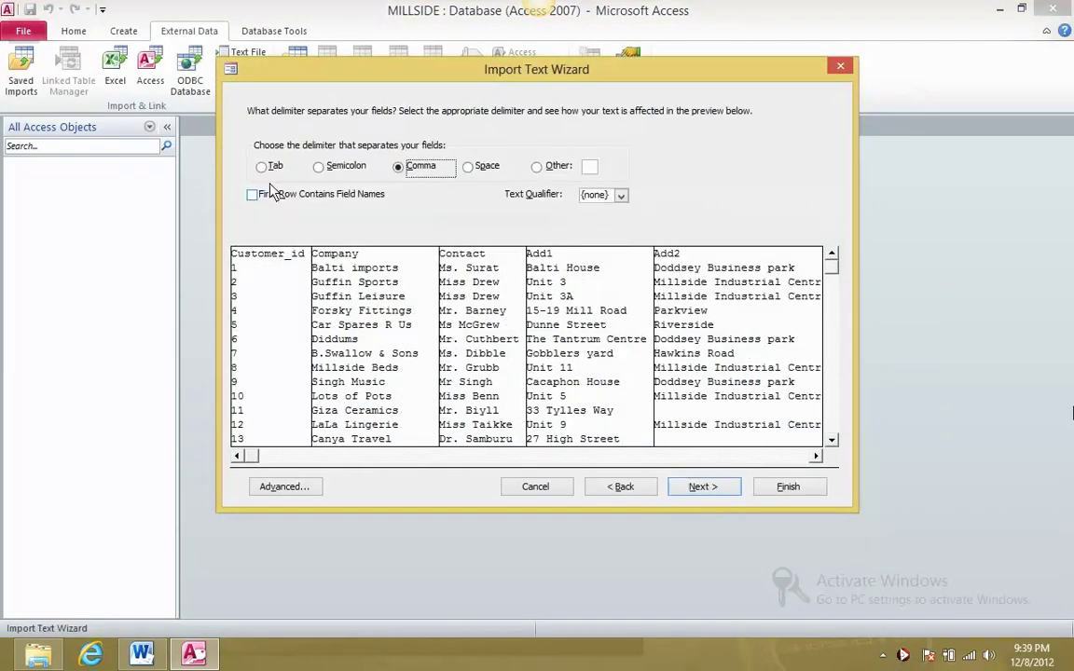
click(253, 195)
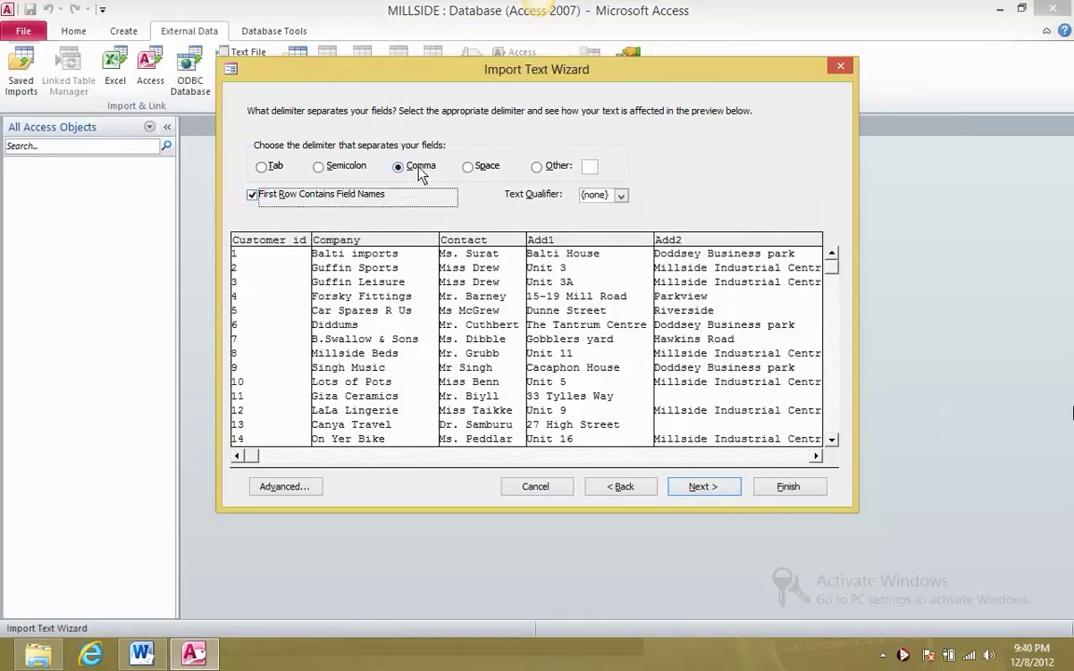
click(700, 486)
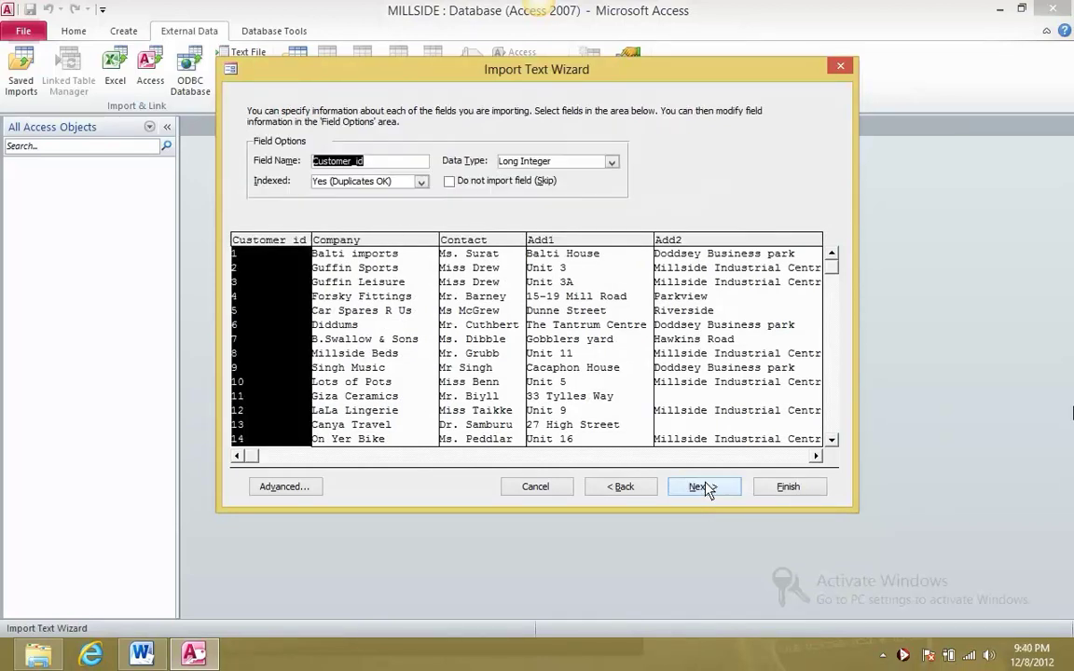
click(815, 456)
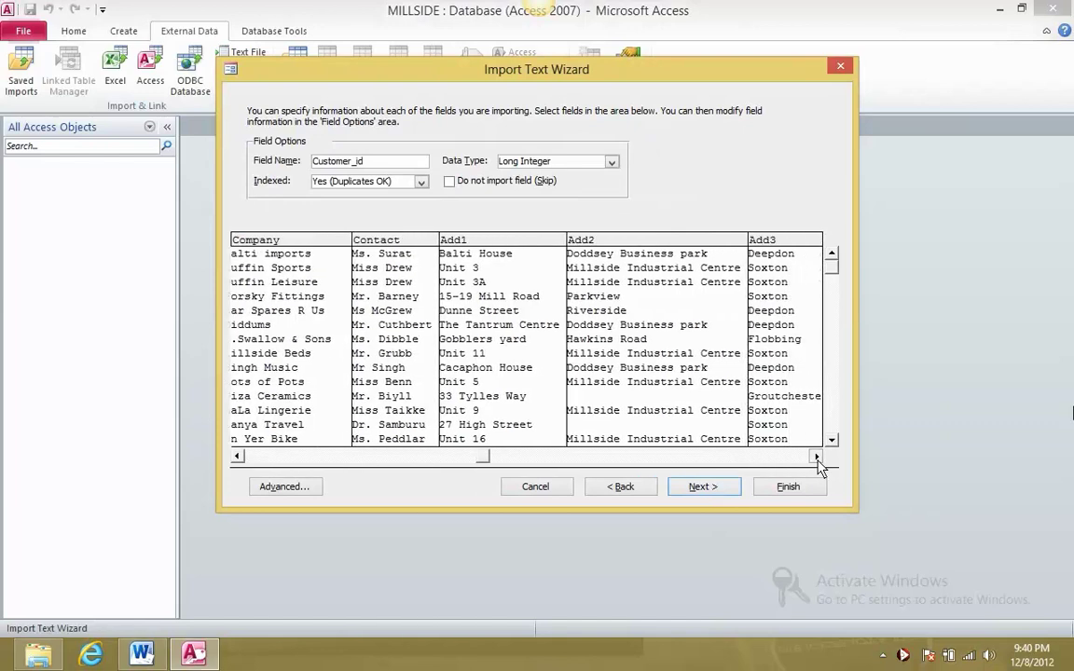
click(816, 456)
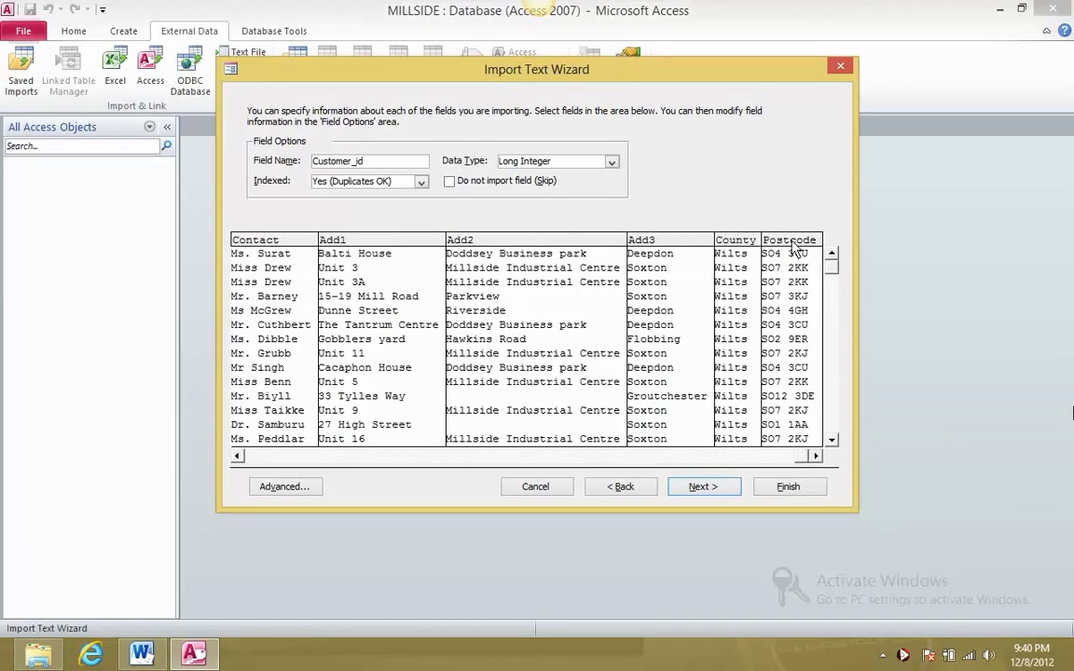
click(303, 485)
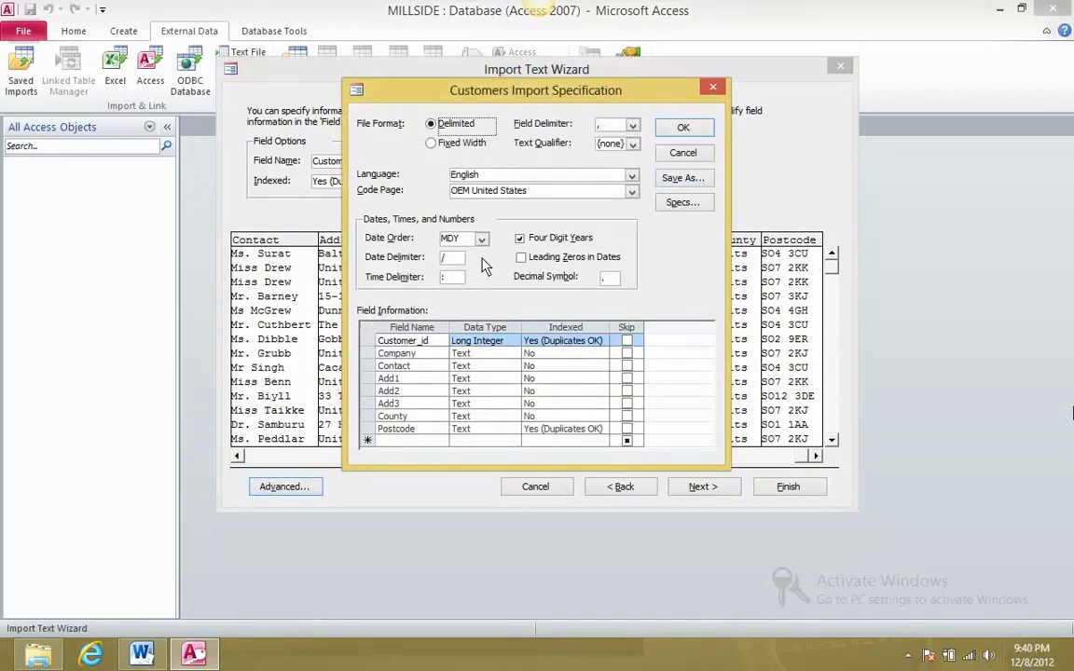
click(682, 128)
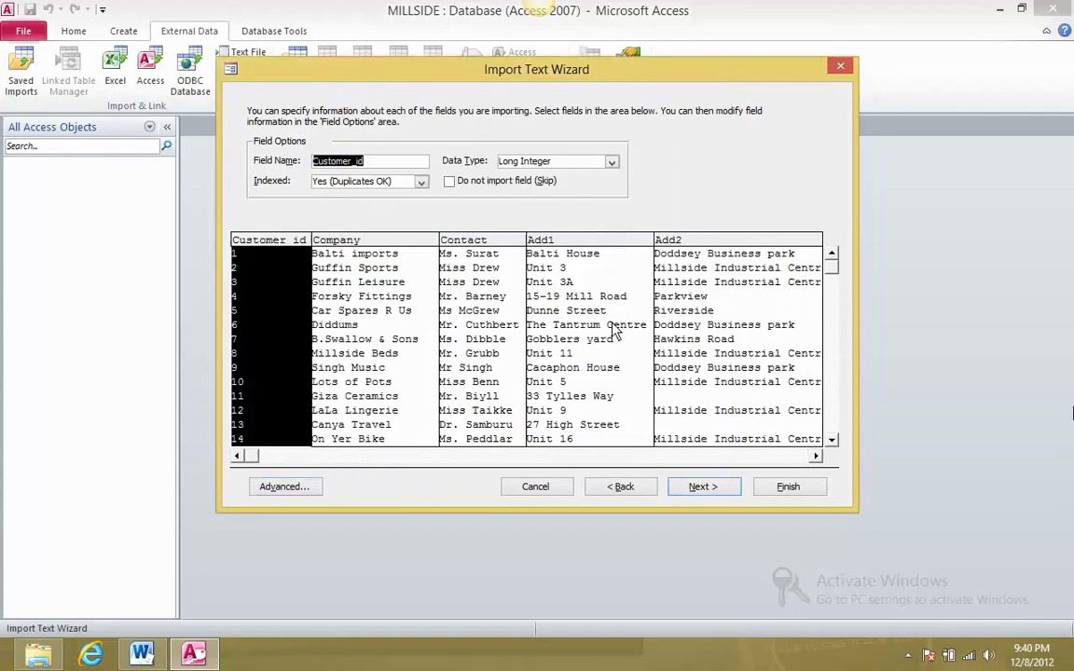
Choose Customer_id as the primary key, import the data into the Customers table and close without saving the import steps
click(699, 485)
click(416, 171)
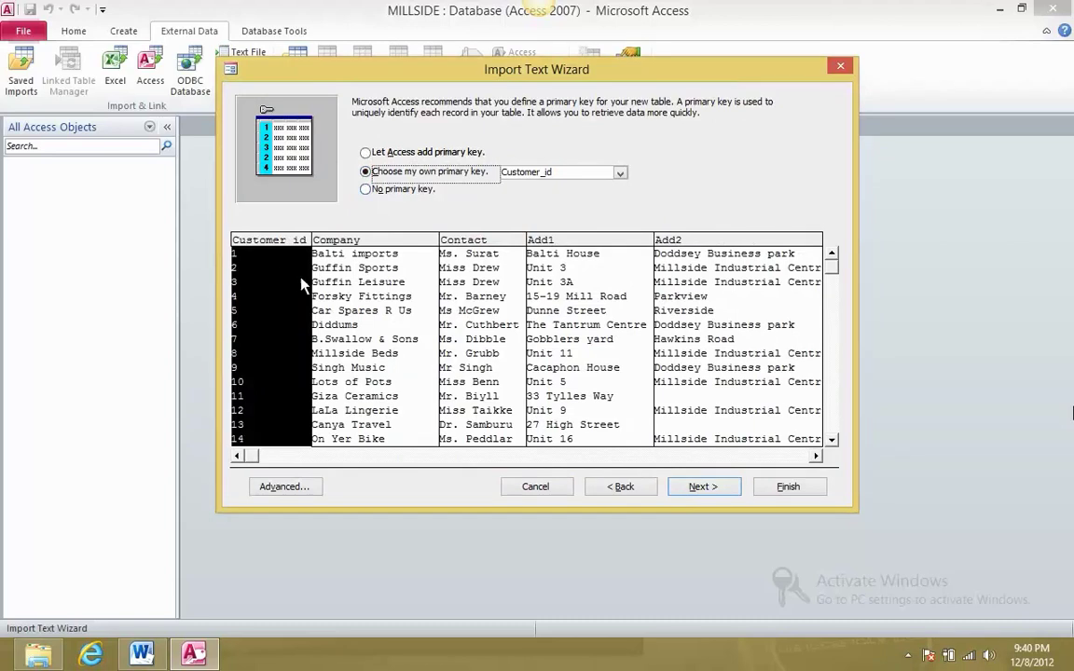
click(701, 485)
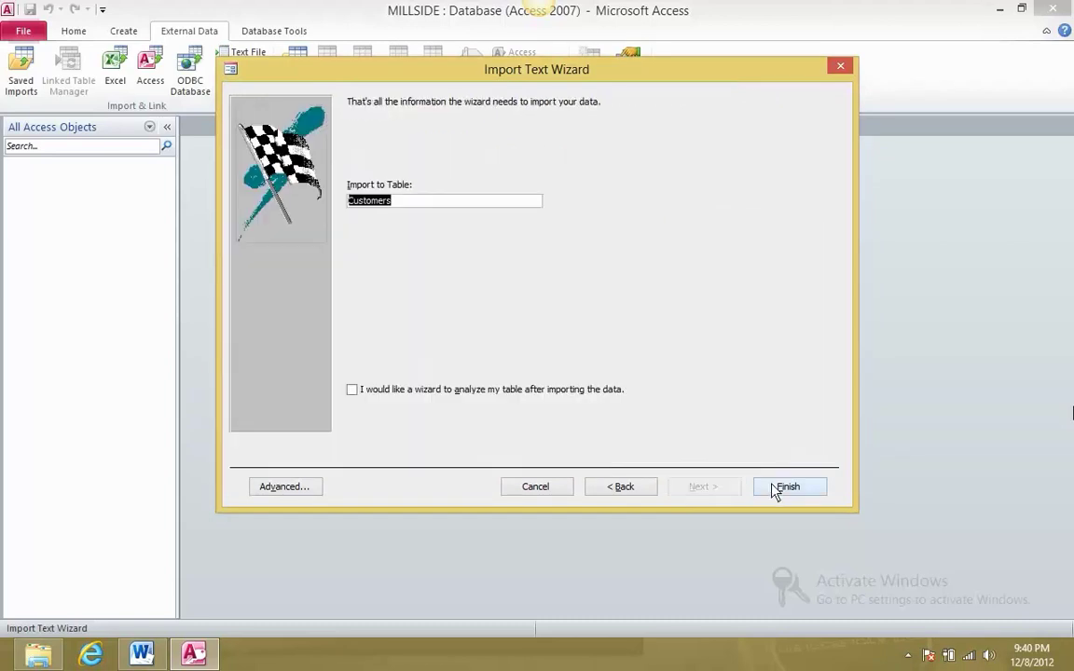
click(786, 489)
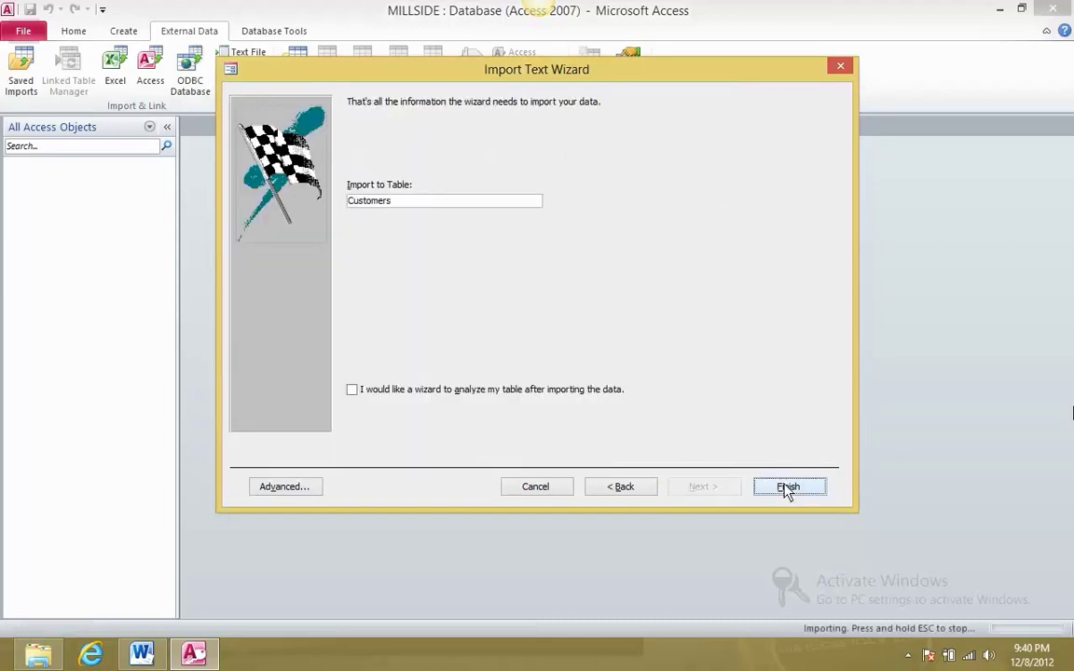
click(789, 533)
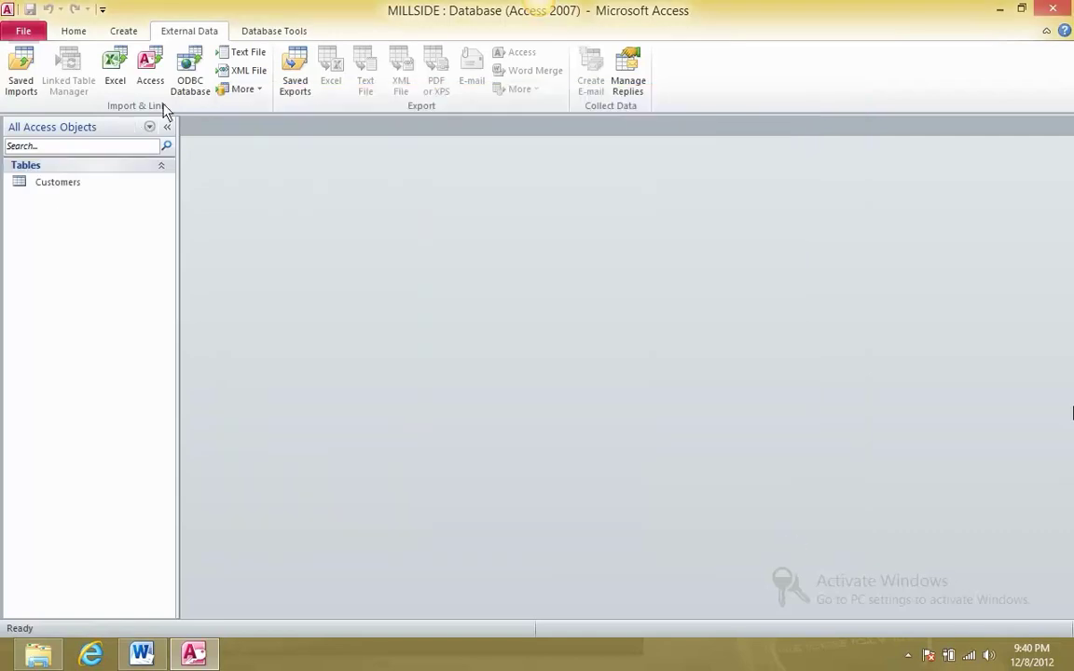
Start importing newbookings.csv into a new table as comma-delimited data with field names in the first row
click(241, 53)
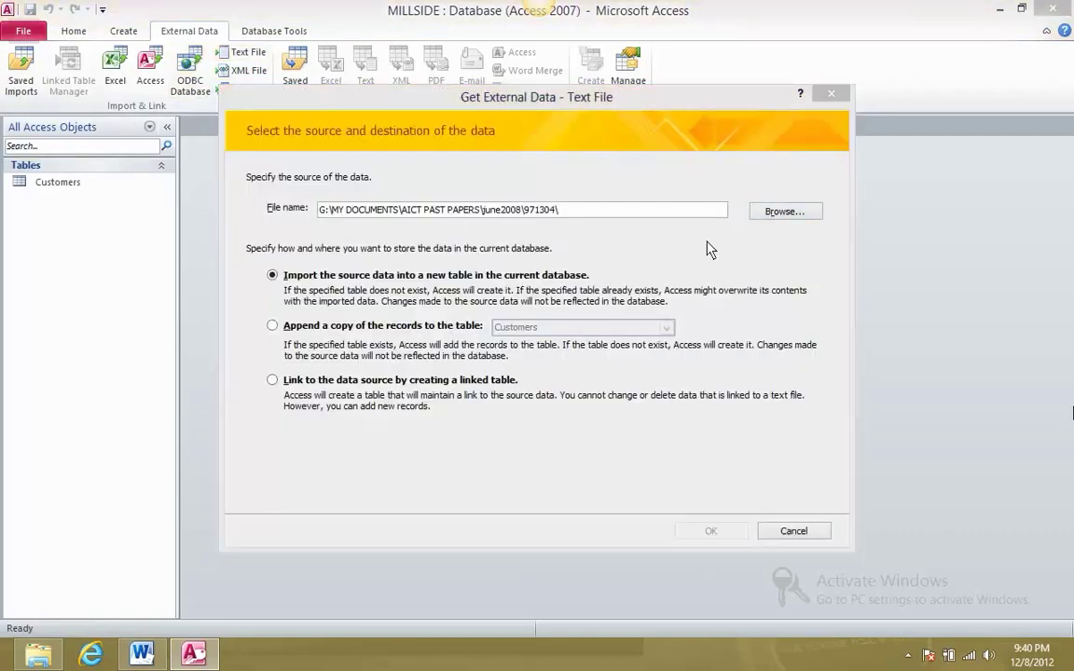
click(784, 211)
double_click(496, 240)
click(710, 530)
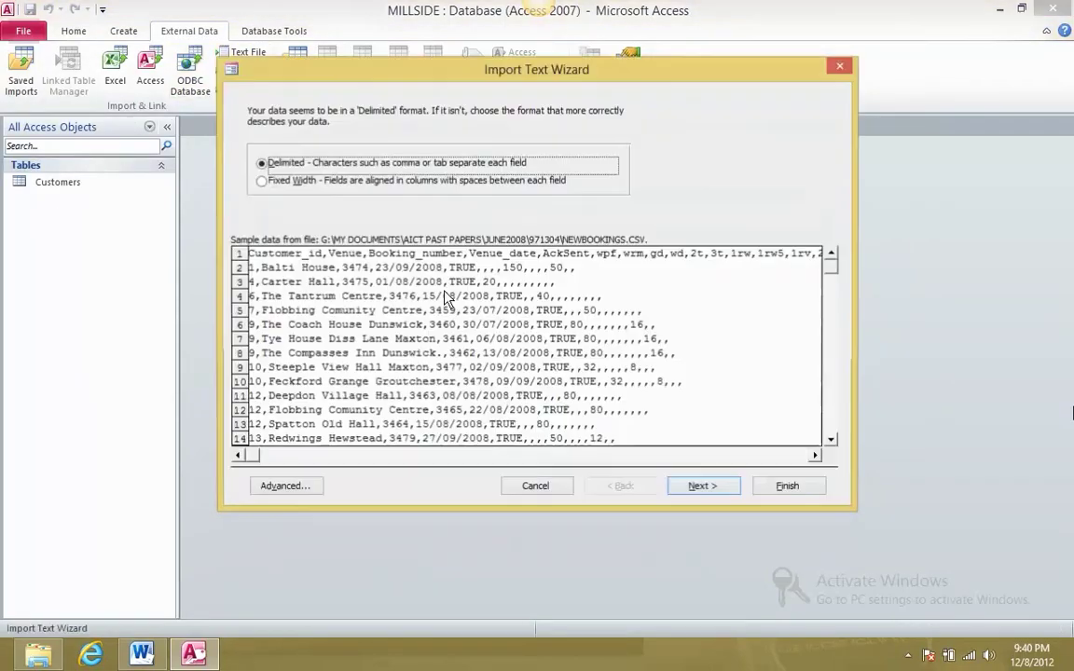
click(702, 485)
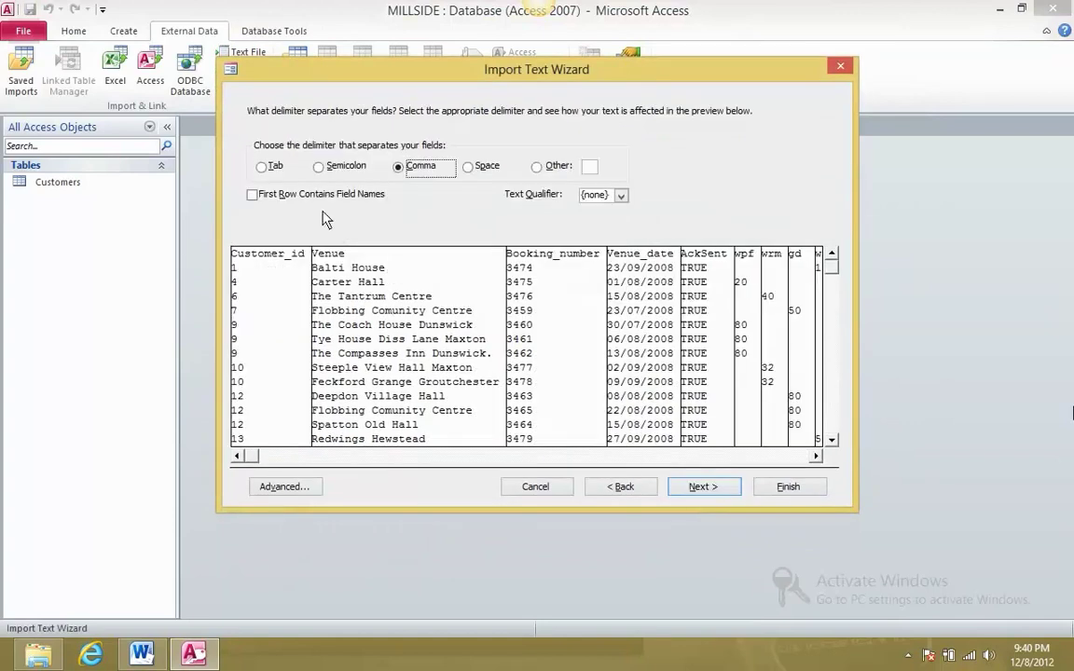
click(321, 195)
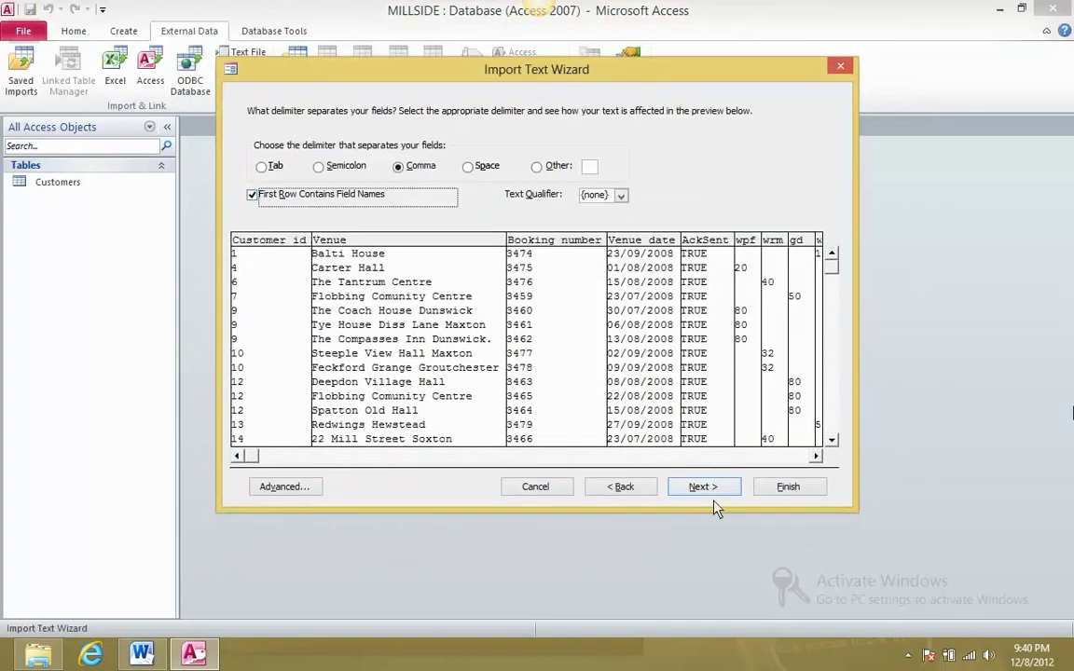
click(707, 488)
Set the date order to DMY in the Newbookings import specification for the Venue_date field and continue to the primary key options
click(620, 254)
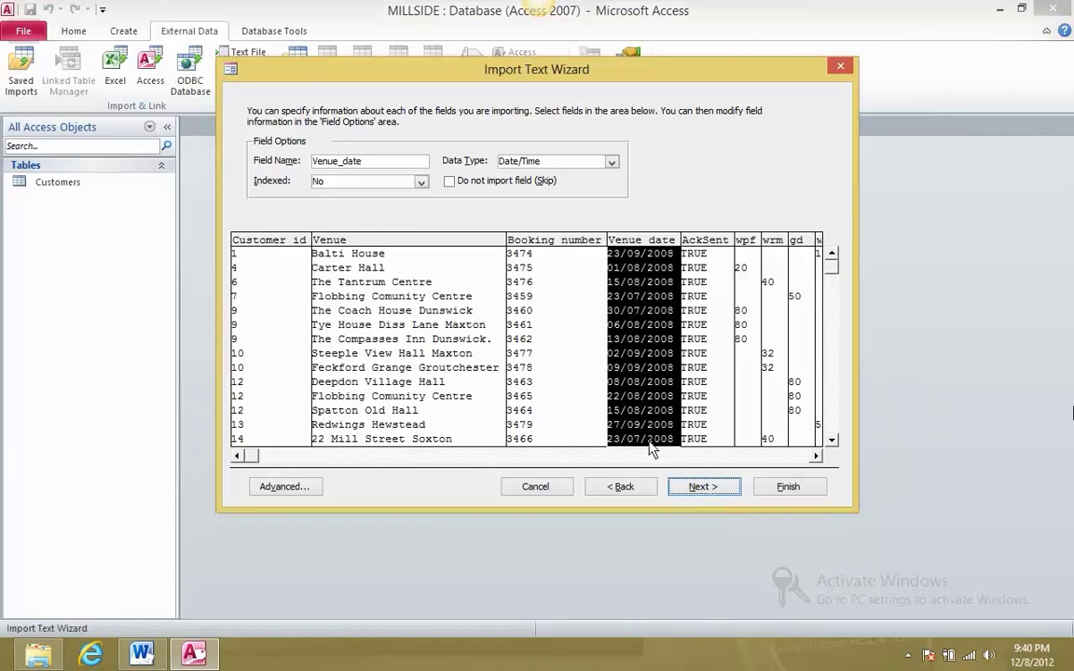
click(282, 486)
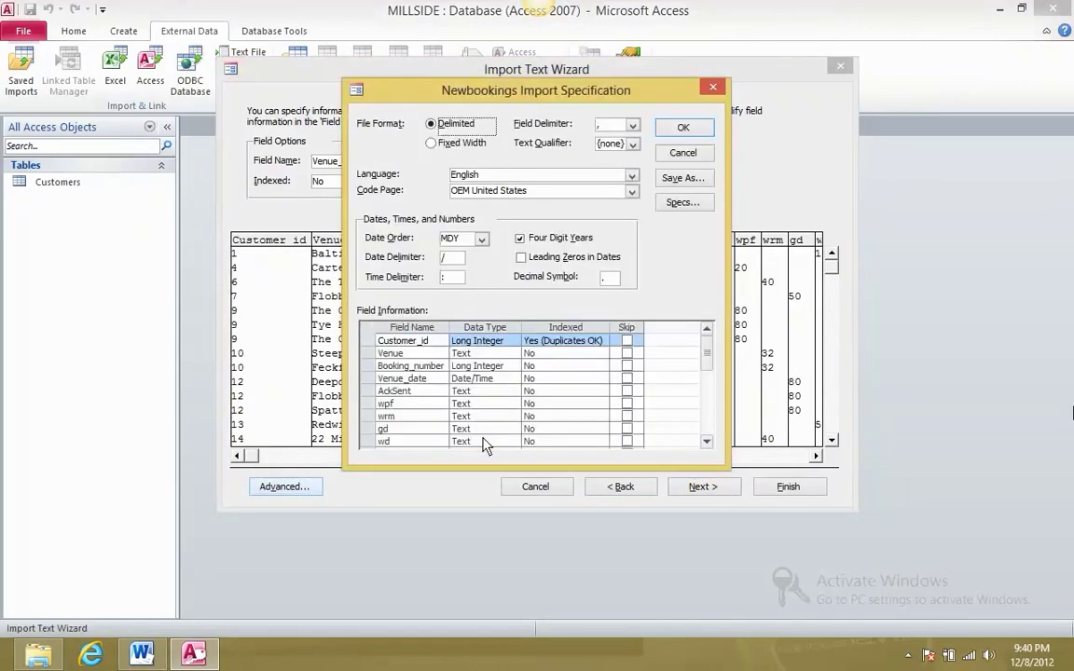
click(493, 378)
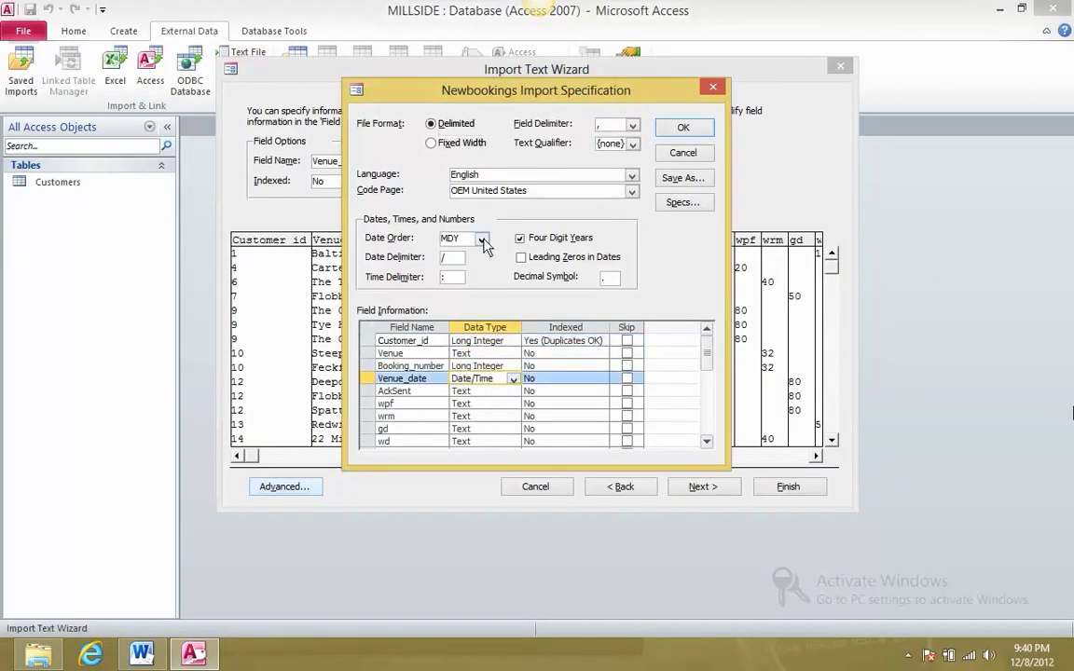
click(481, 239)
click(483, 251)
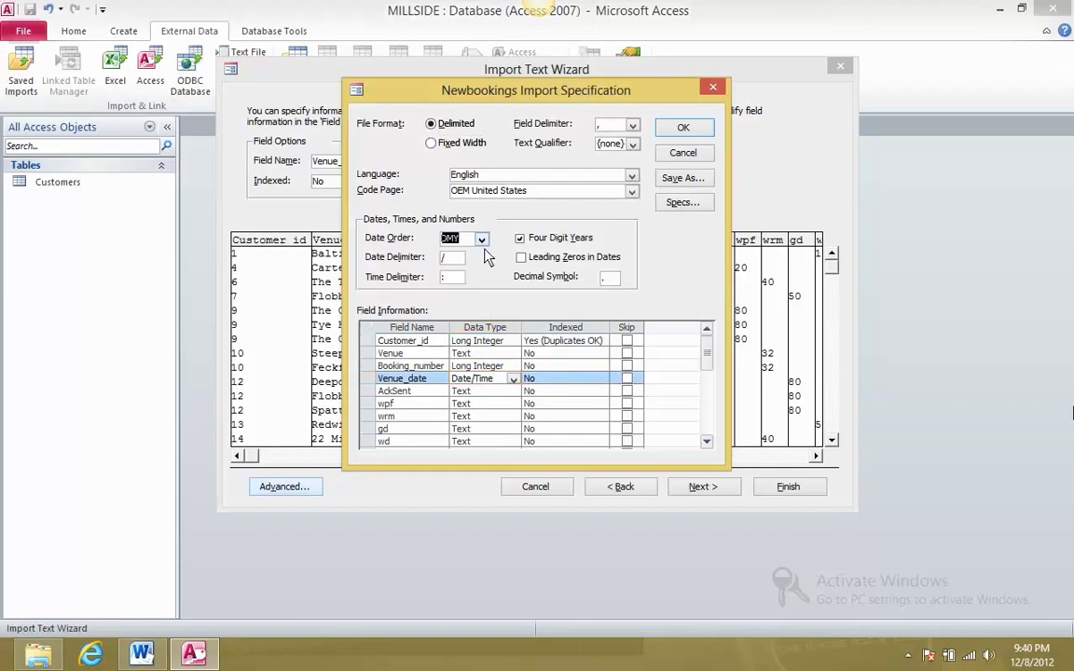
click(680, 128)
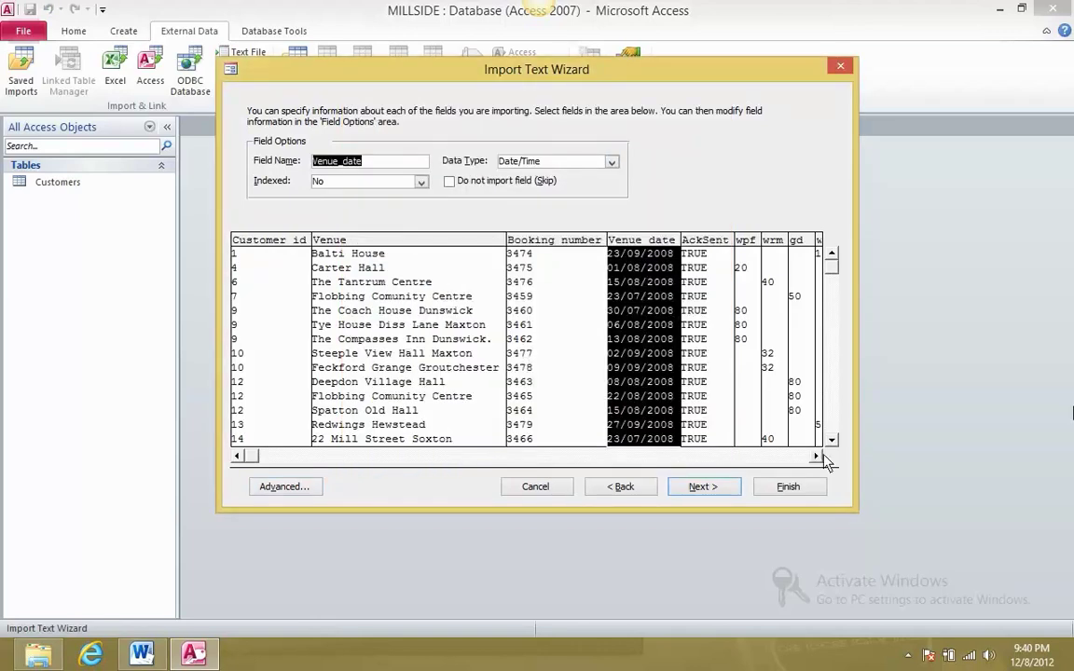
drag(816, 456, 816, 456)
click(287, 451)
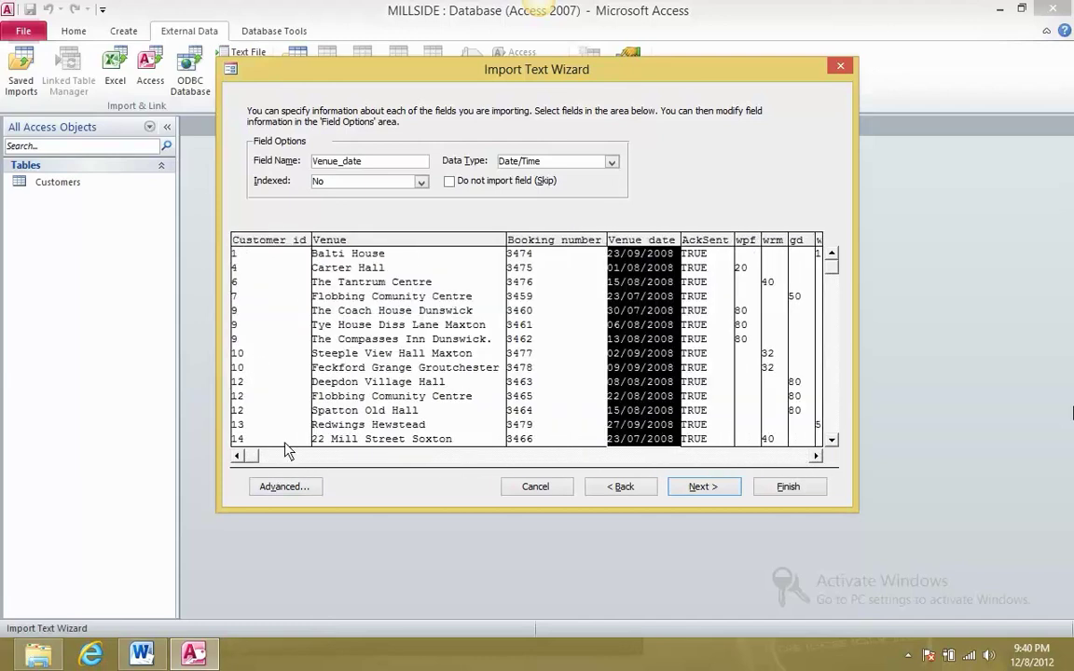
click(707, 488)
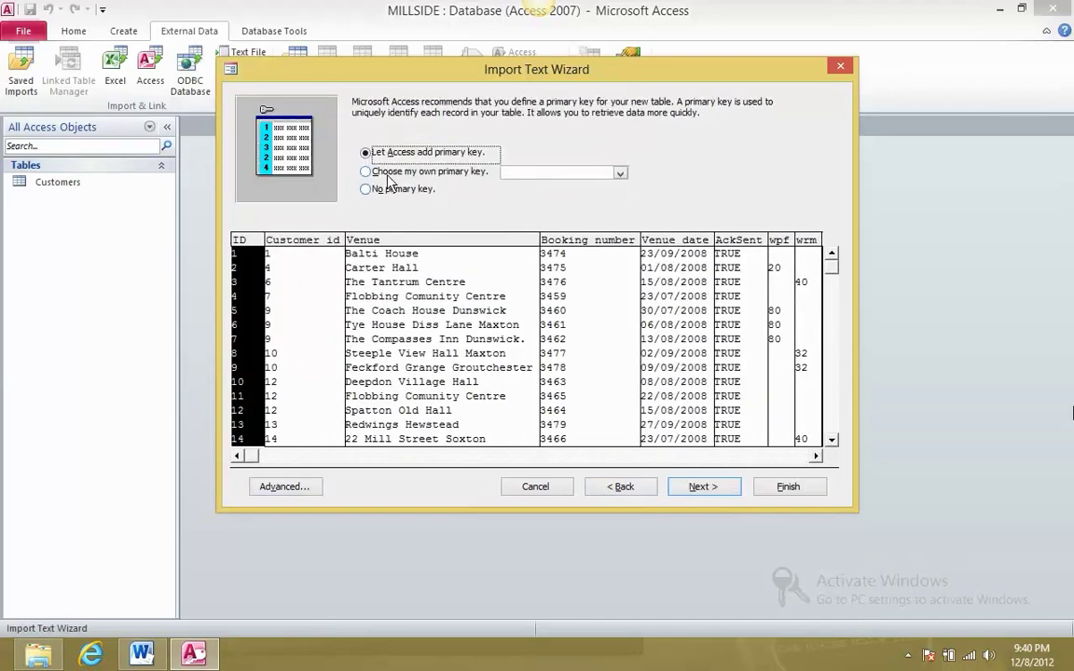
Choose Booking_number as the primary key, import the data into the Newbookings table and close without saving the import steps
click(388, 175)
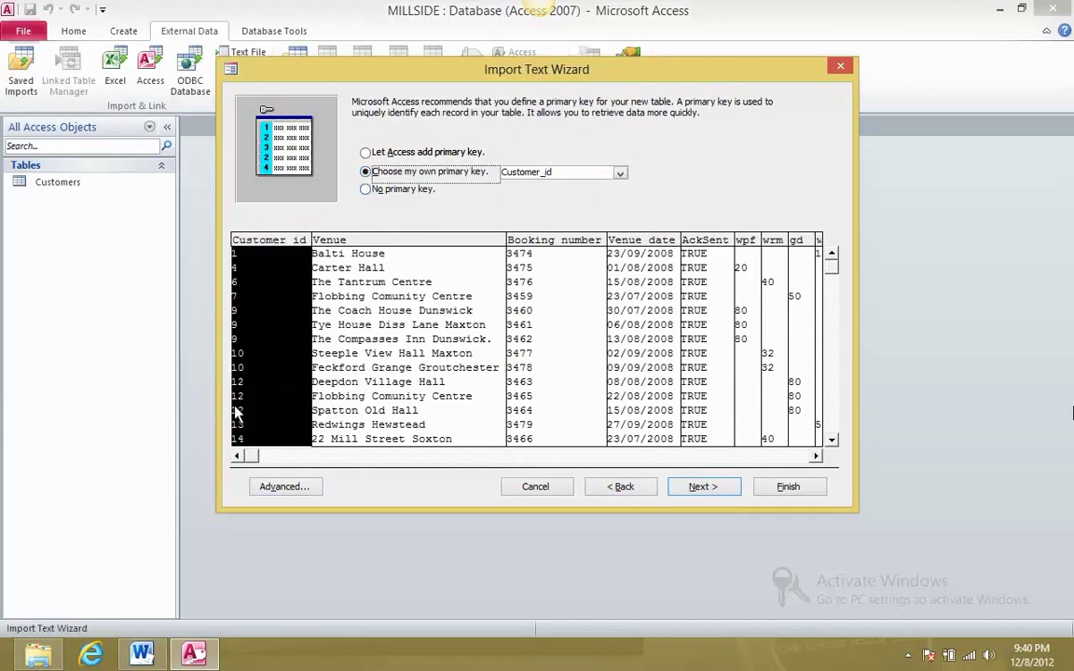
click(546, 292)
click(702, 487)
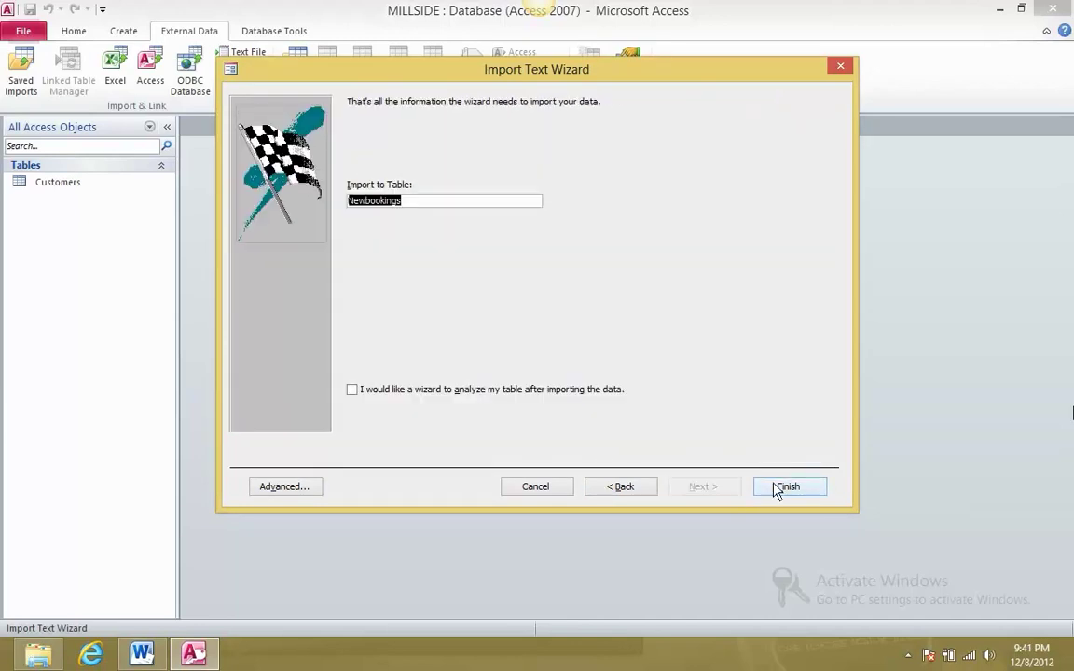
click(771, 484)
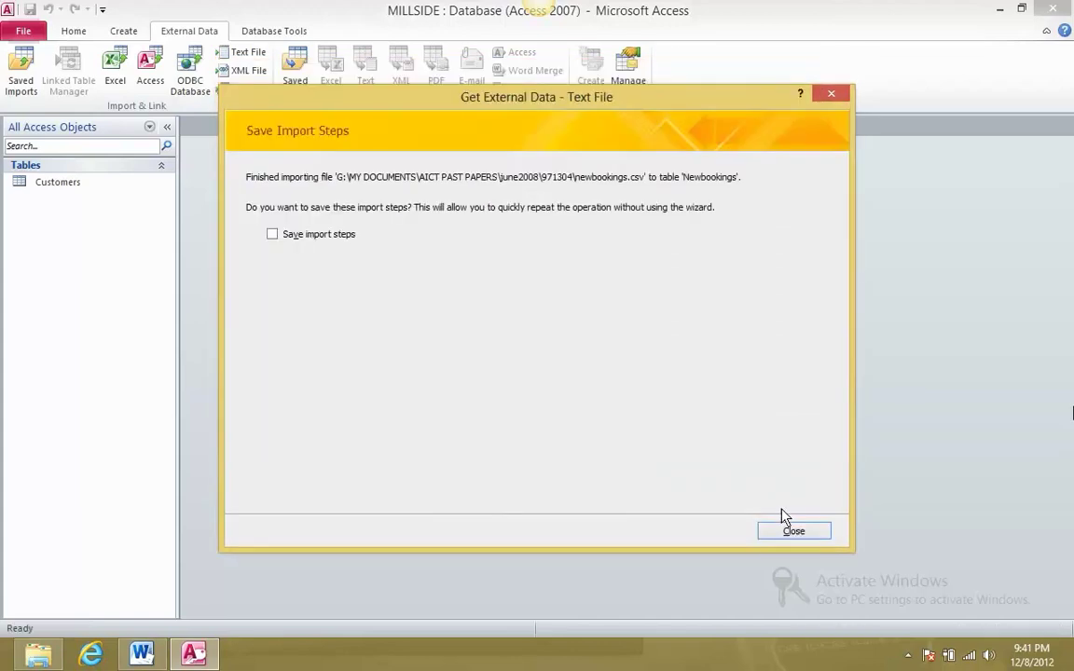
click(790, 529)
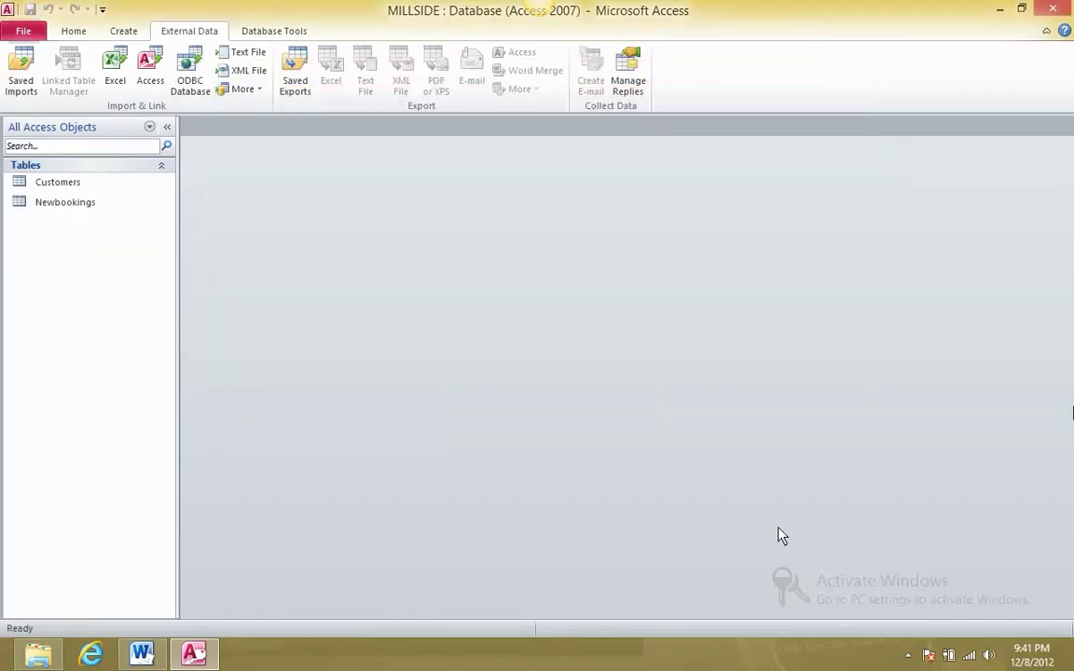
Open the Customers table in Design View
right_click(125, 189)
click(166, 219)
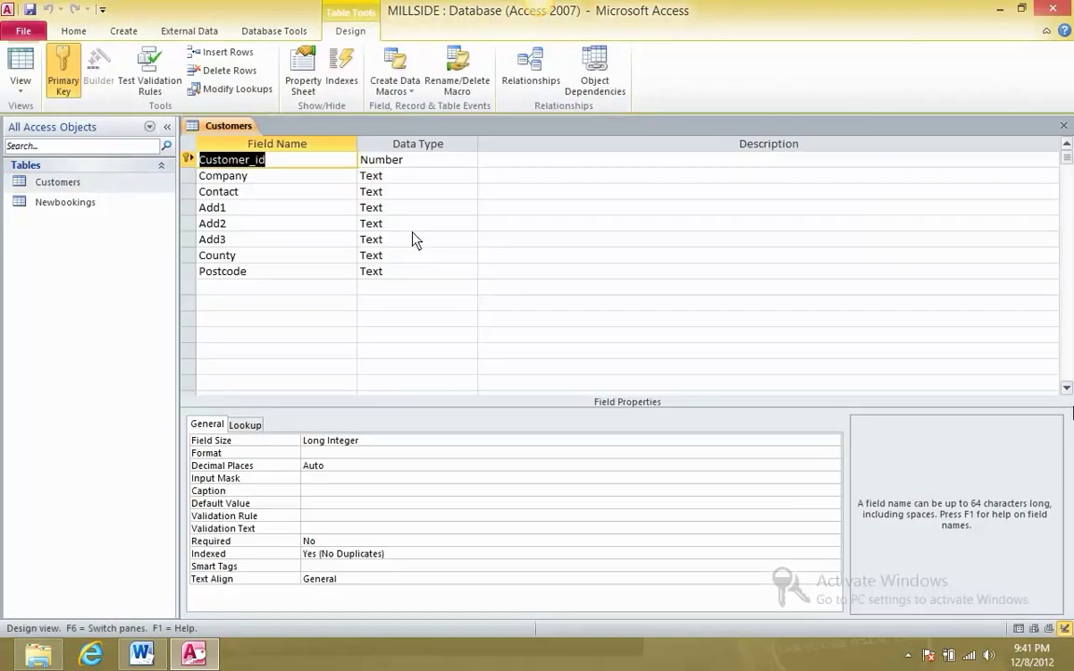
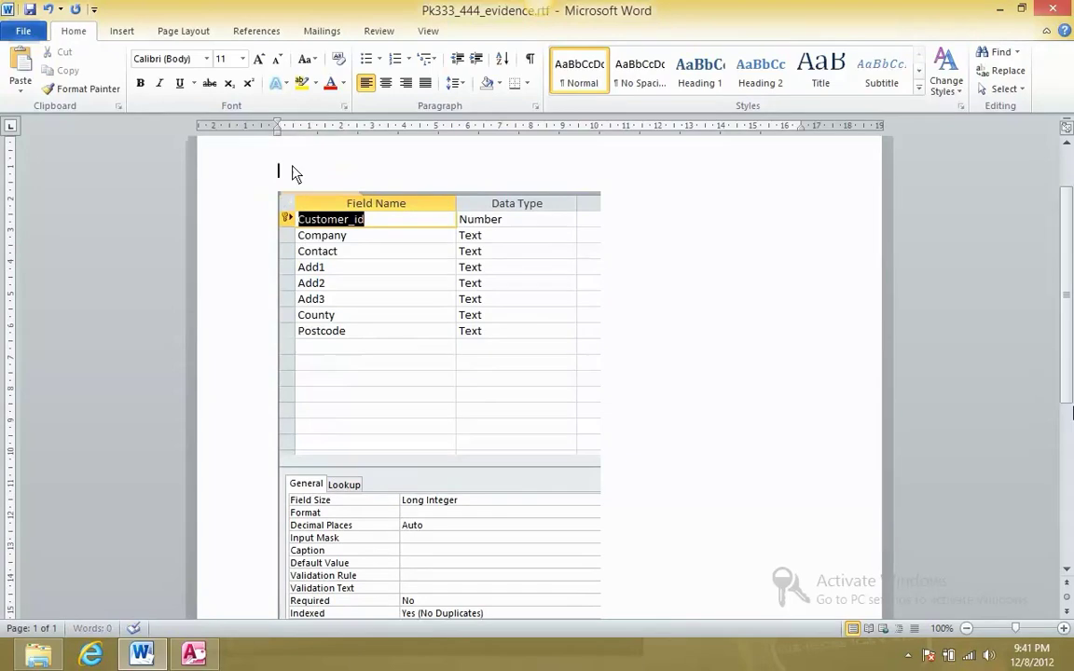
Caption the Customers design screenshot in the Word evidence document with "Screen shot showing the design view of Customer table ."
text(een shot)
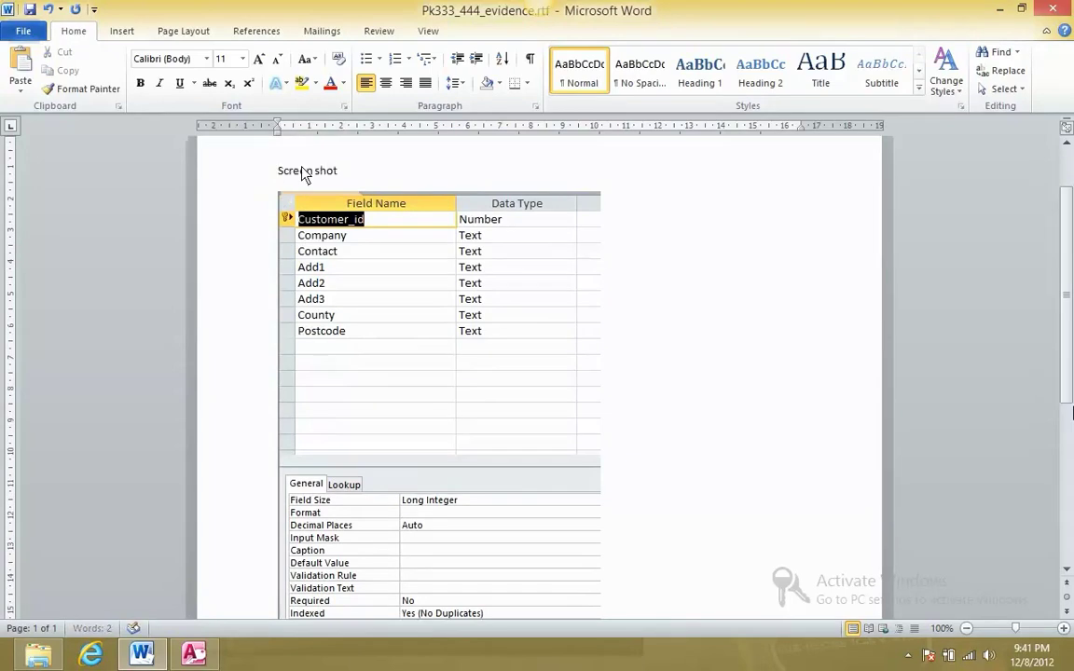
text( showing the desing)
key(BackSpace)
key(BackSpace)
key(BackSpace)
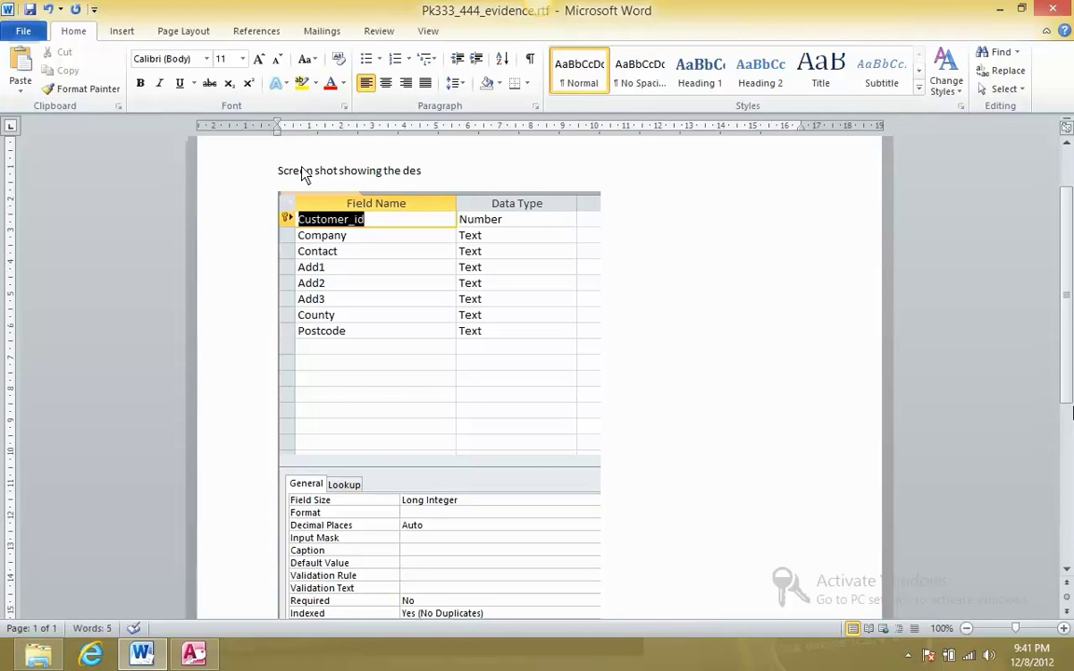
text(ign view of)
key(alt+Tab)
key(alt+Tab)
text(Customre)
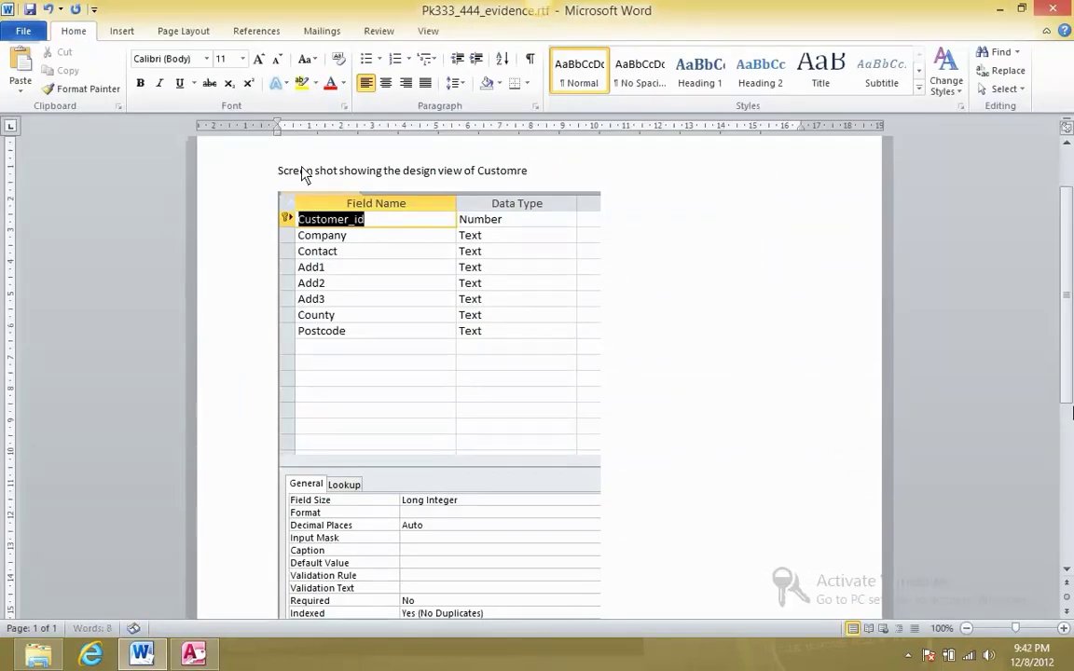
key(BackSpace)
key(BackSpace)
text(er.)
text( tab)
text(le)
text( in acce)
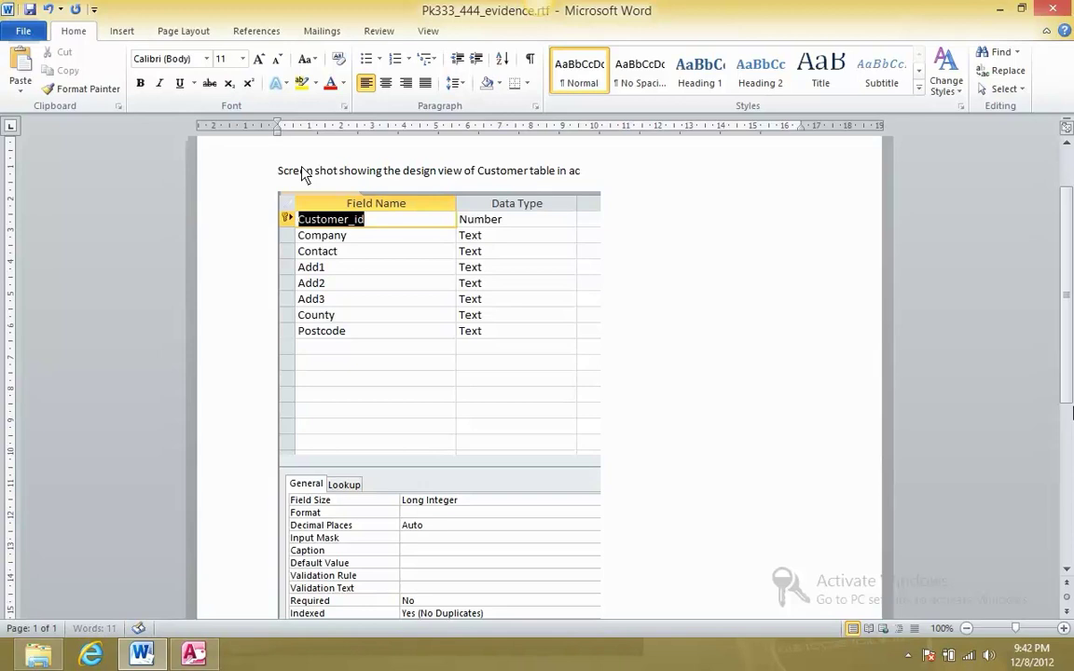
key(BackSpace)
key(BackSpace)
Switch to Access, open the Newbookings table in Design View and capture its field names, data types and field properties
key(alt+Tab)
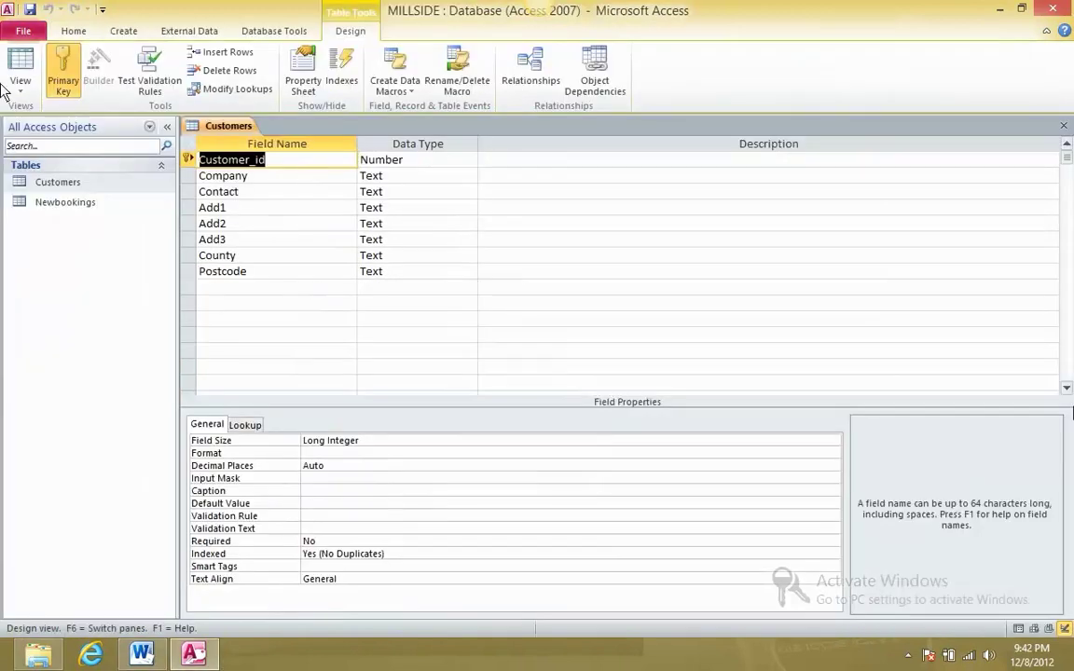
right_click(90, 199)
click(105, 231)
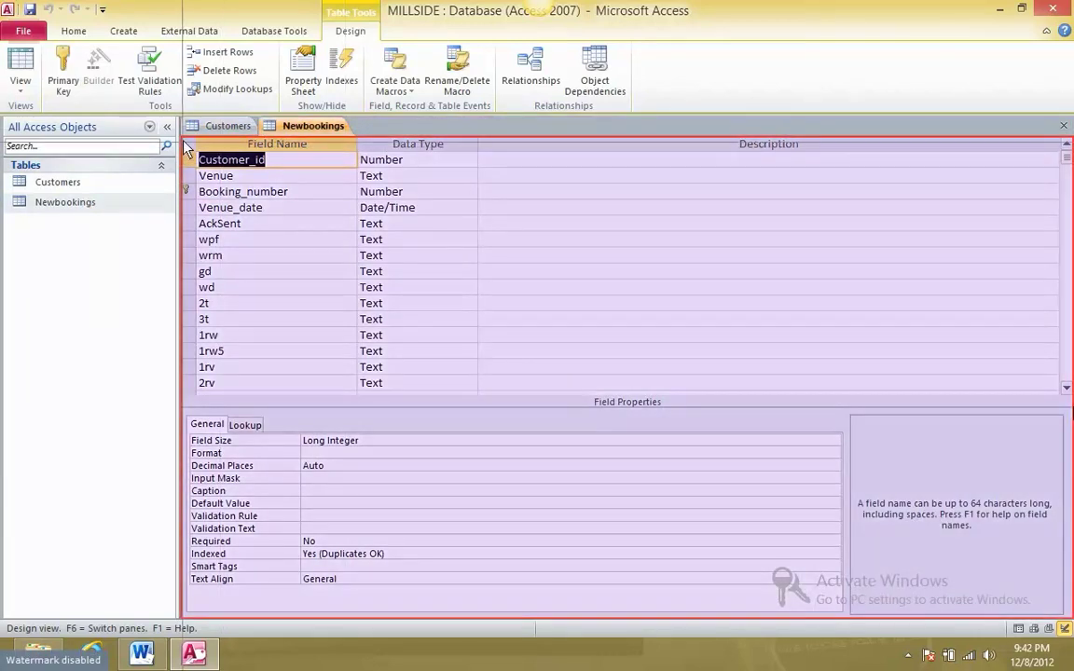
drag(185, 149, 473, 606)
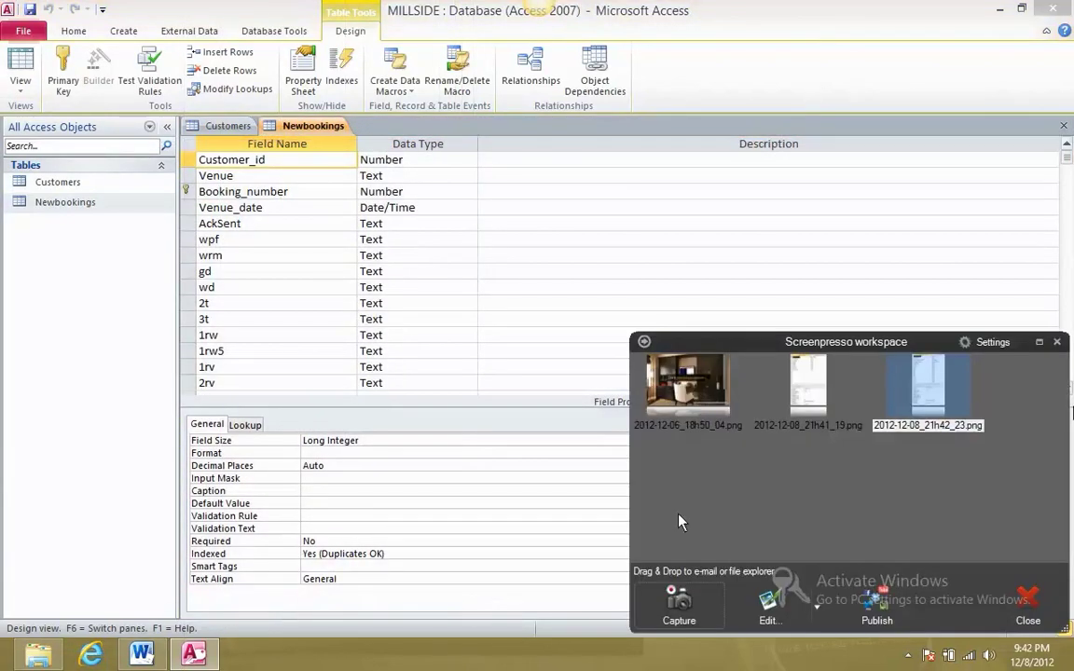
Switch to Word and add the caption "Screenshot showing the field names and the data types used for Newbookings table." on a new page
click(142, 656)
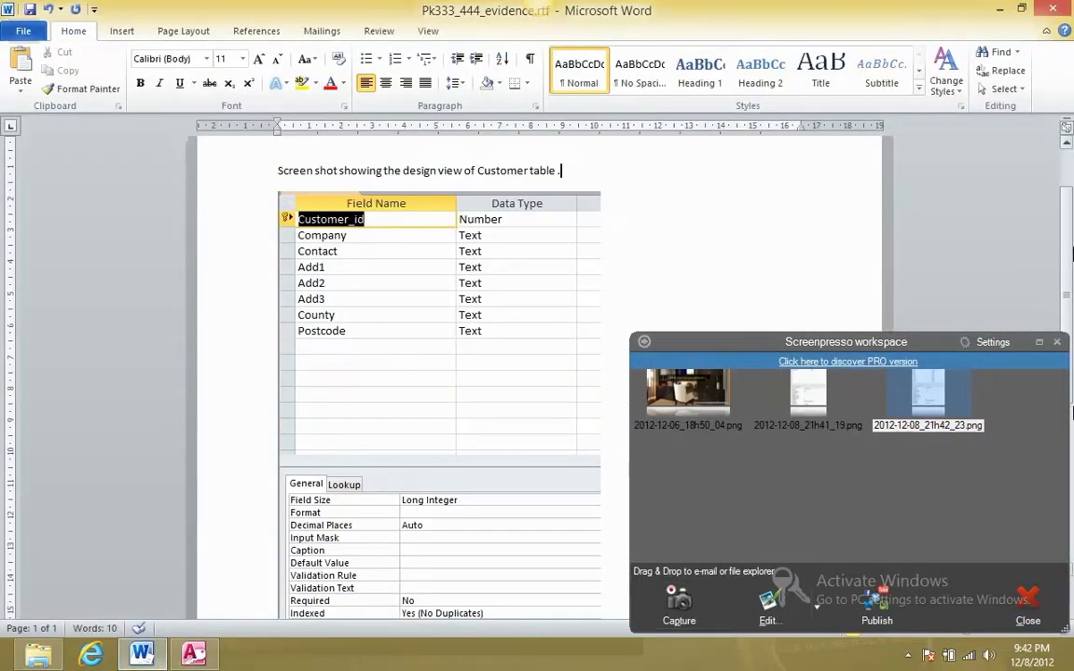
scroll(599, 306, down, 6)
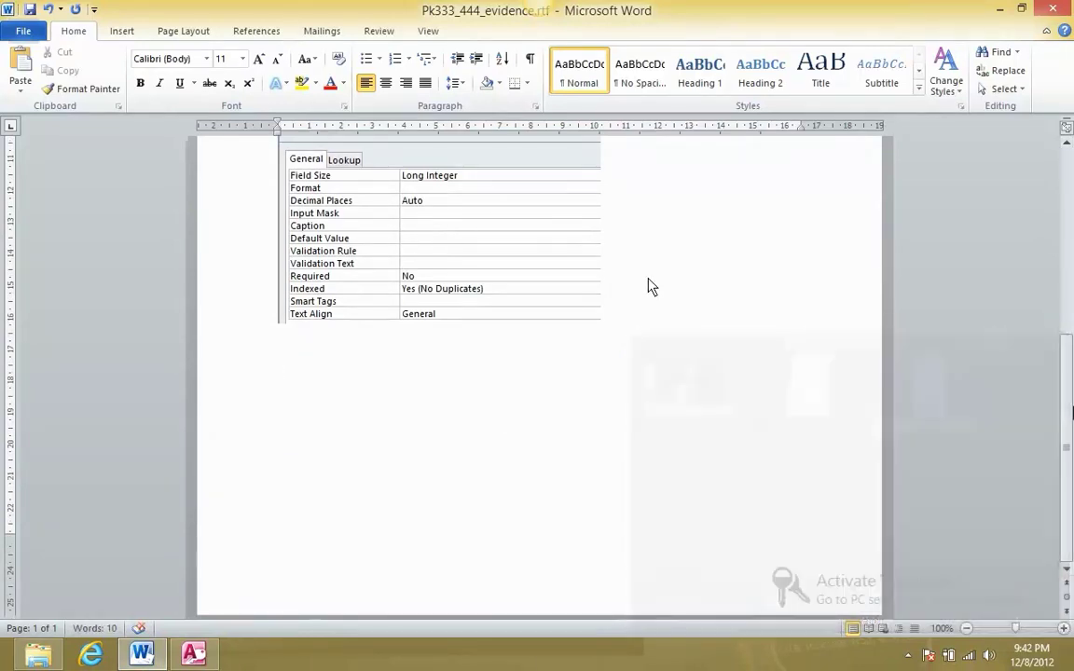
scroll(315, 392, down, 8)
click(310, 290)
text(screenshot showing h)
key(BackSpace)
text(the field names nad the)
key(BackSpace)
key(BackSpace)
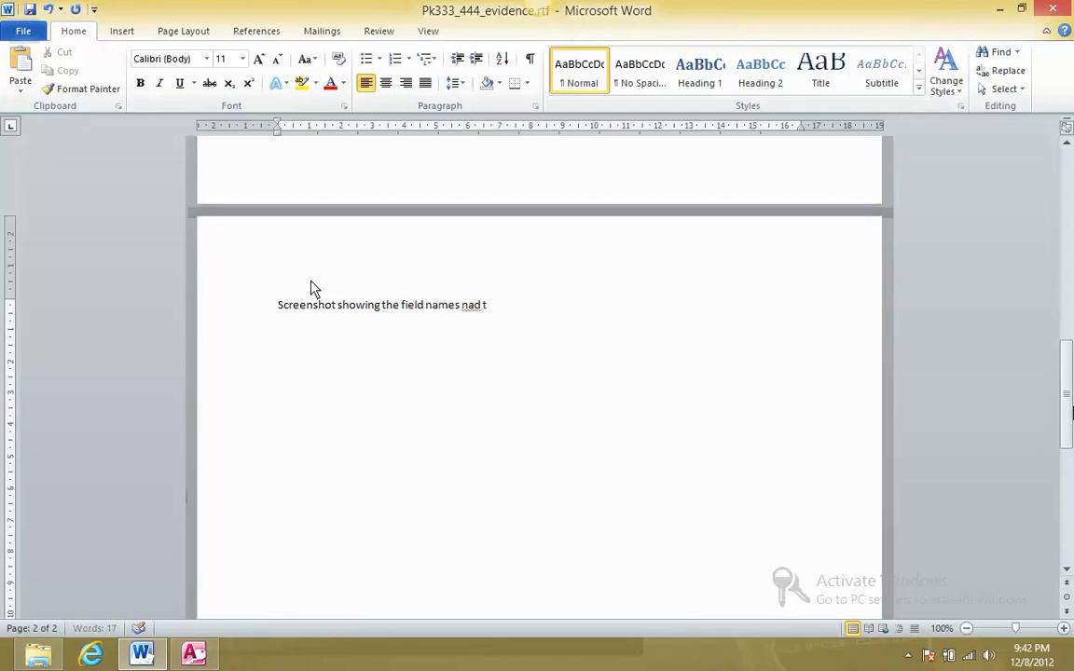
key(BackSpace)
key(BackSpace)
text(and the data types used fior)
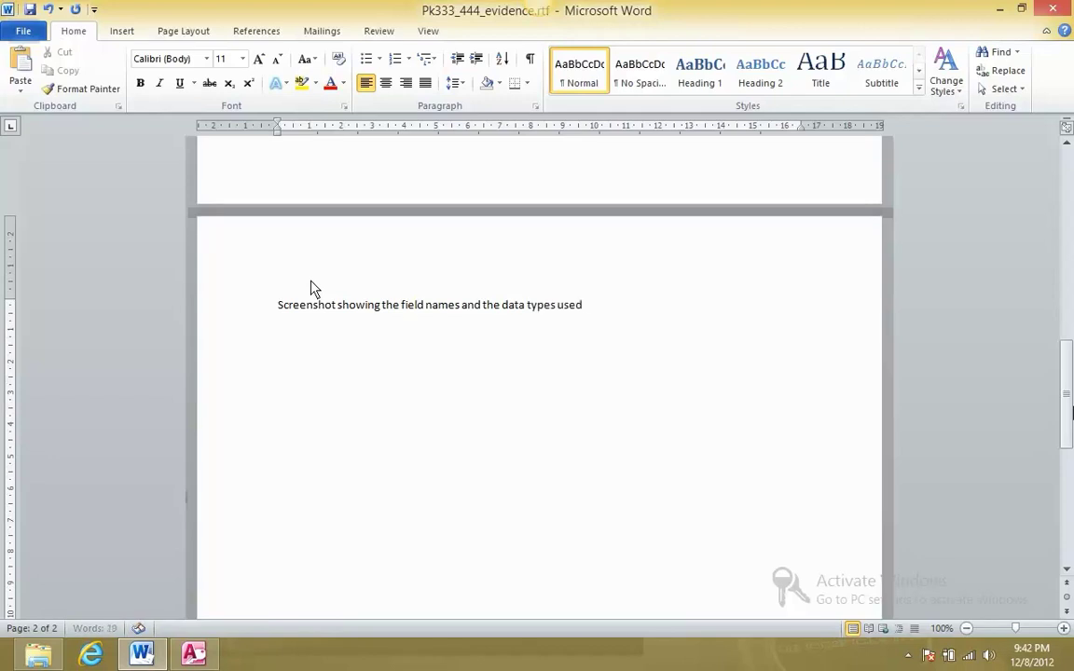
key(BackSpace)
key(BackSpace)
key(BackSpace)
text(or Newbookings)
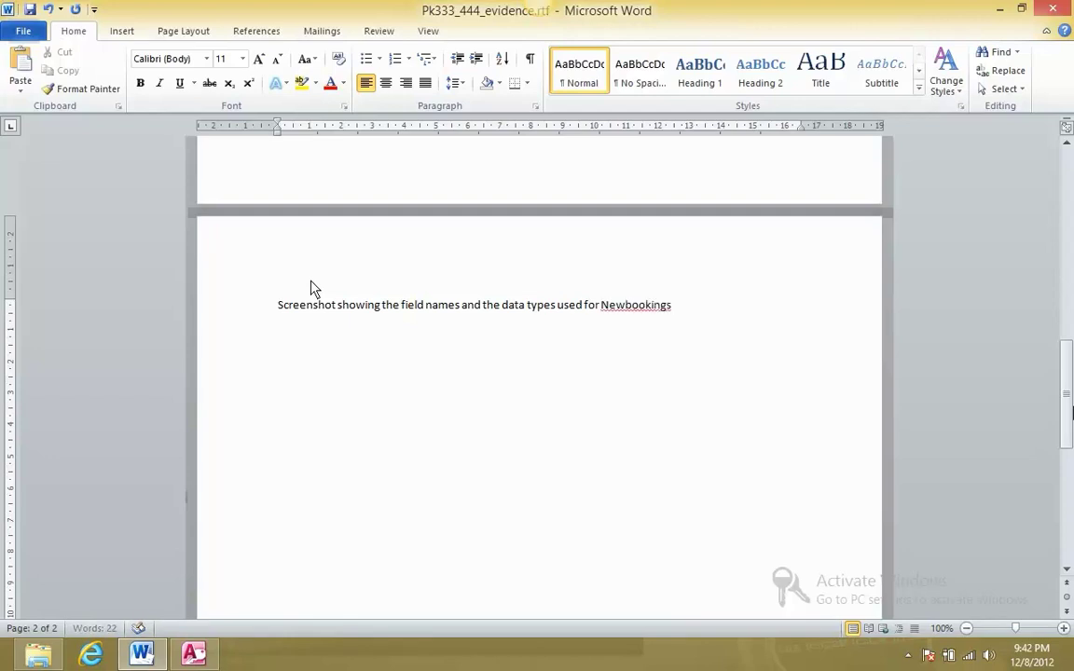
text( table.)
key(Return)
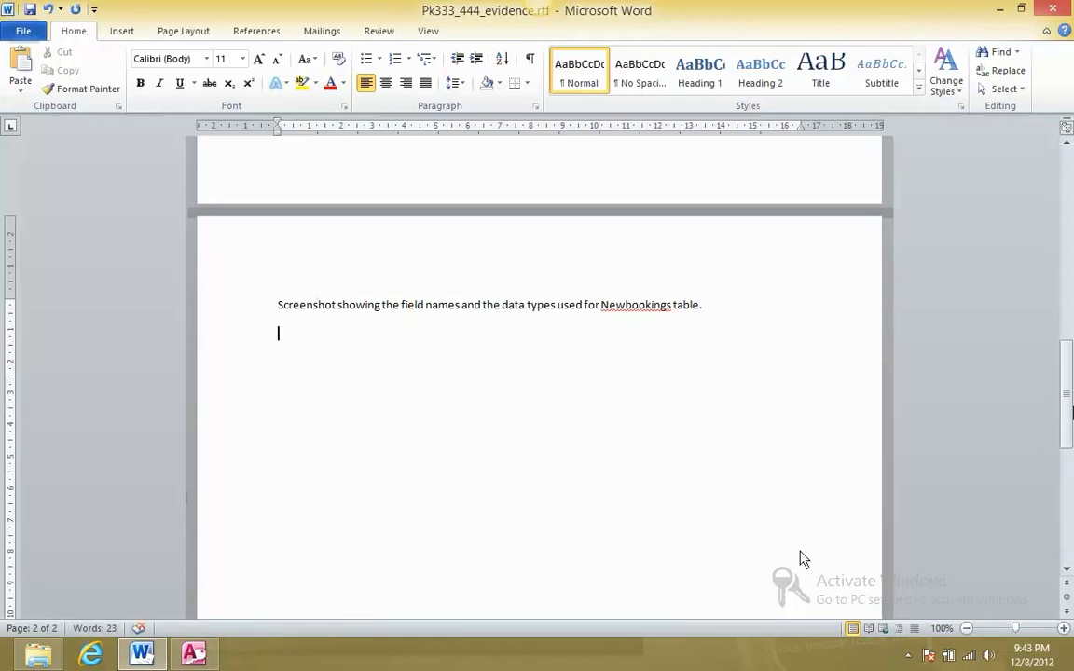
Insert the newest capture from the Screenpresso workspace below the Newbookings caption
click(908, 655)
click(932, 542)
drag(927, 382, 428, 513)
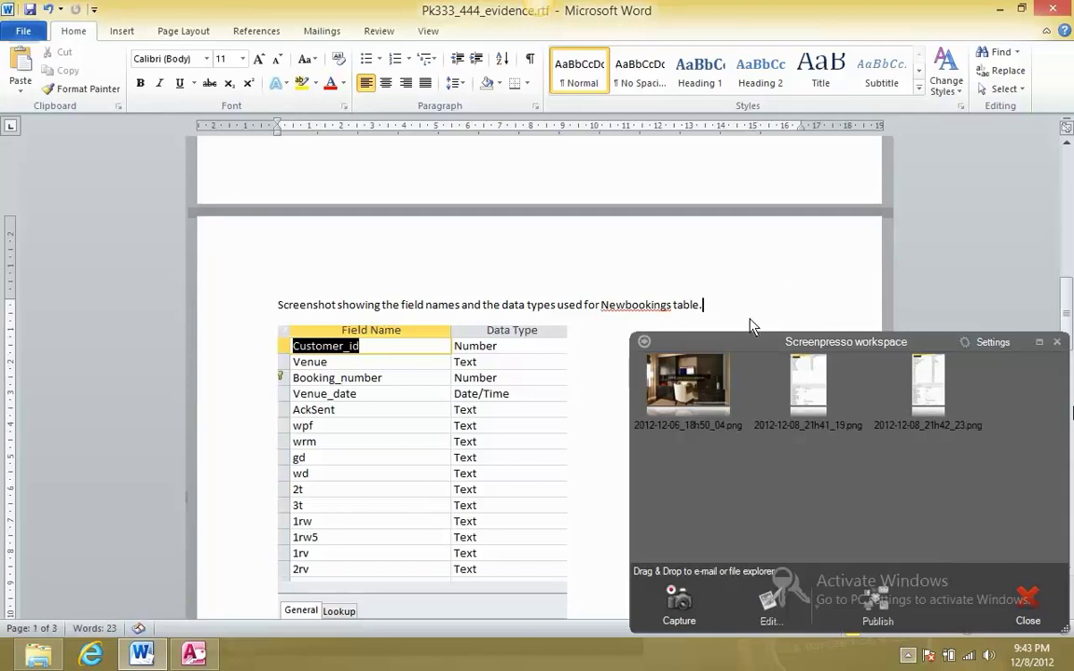
scroll(718, 491, down, 6)
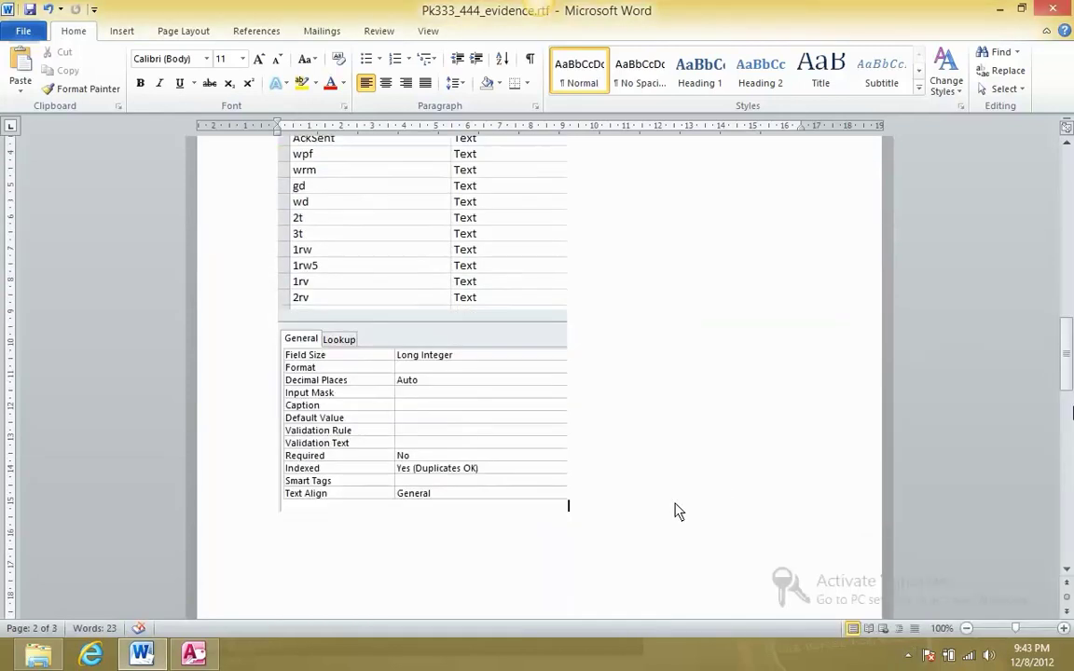
Switch to Access, close both table designs and add Customers and Newbookings to the Relationships layout
key(alt+Tab)
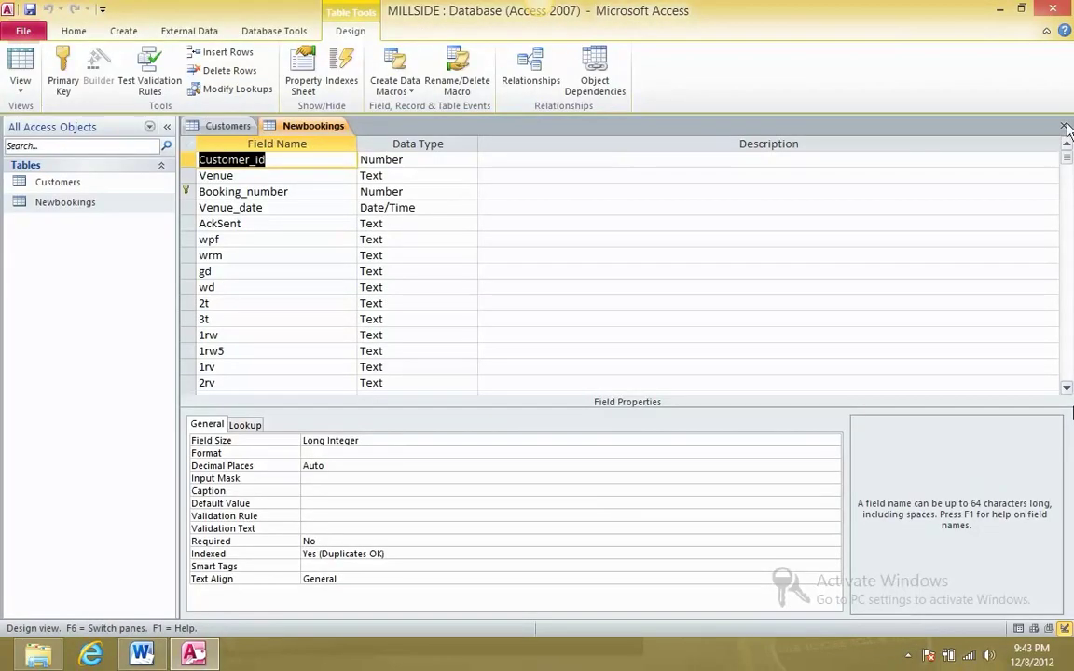
key(ctrl+w)
key(ctrl+w)
click(284, 33)
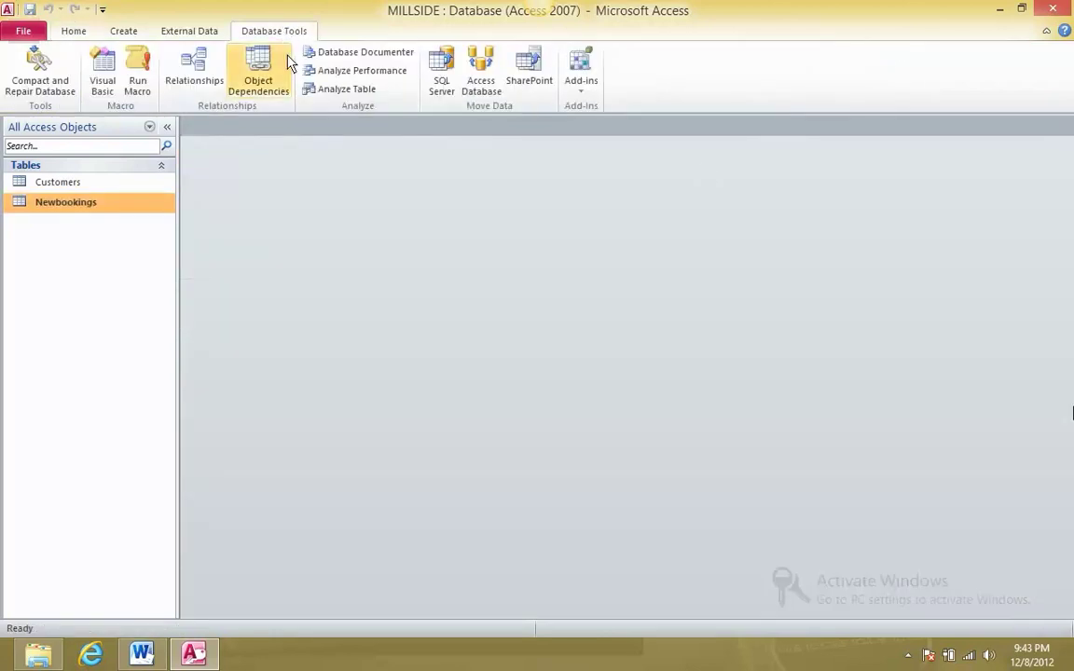
click(196, 80)
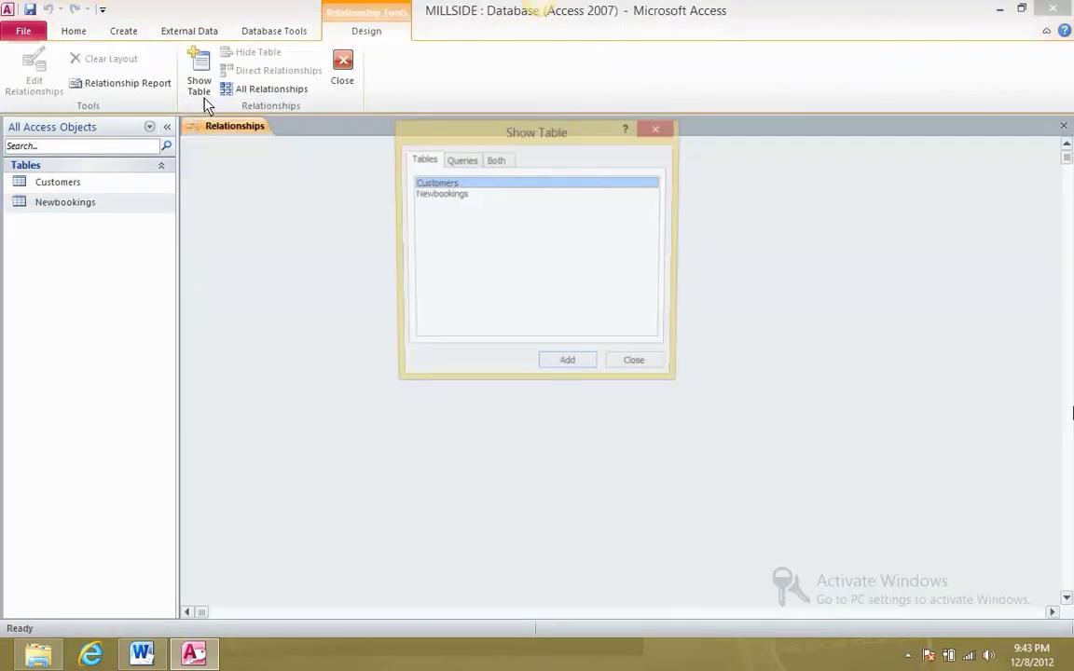
shift+click(511, 298)
click(567, 369)
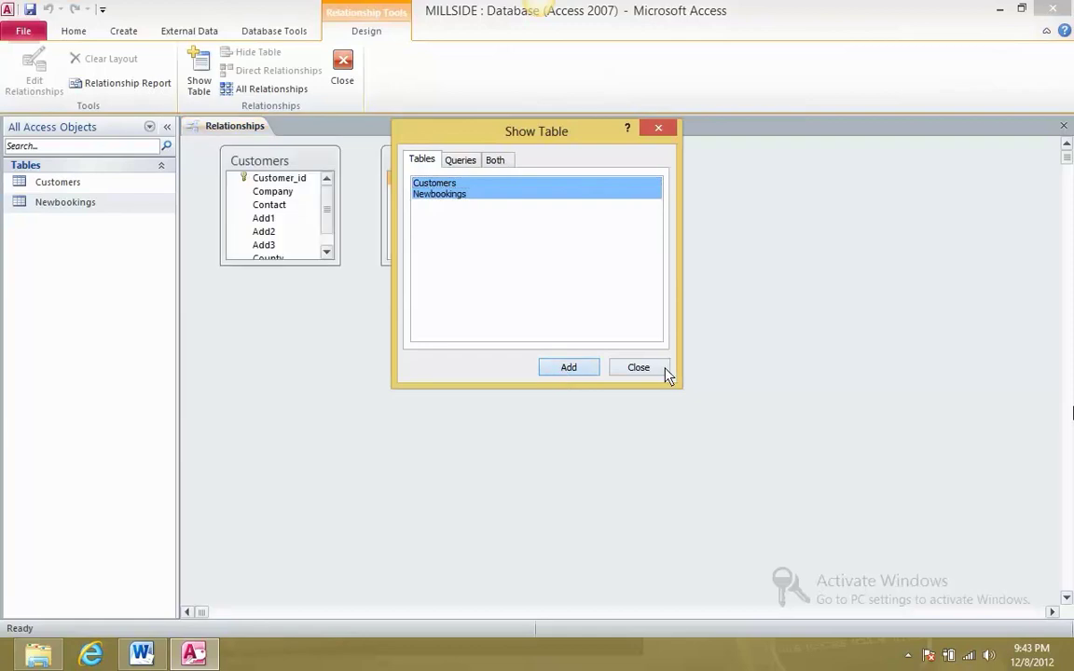
click(643, 368)
Enlarge both table boxes in the Relationships layout to show all their fields and place them side by side
drag(499, 268, 554, 391)
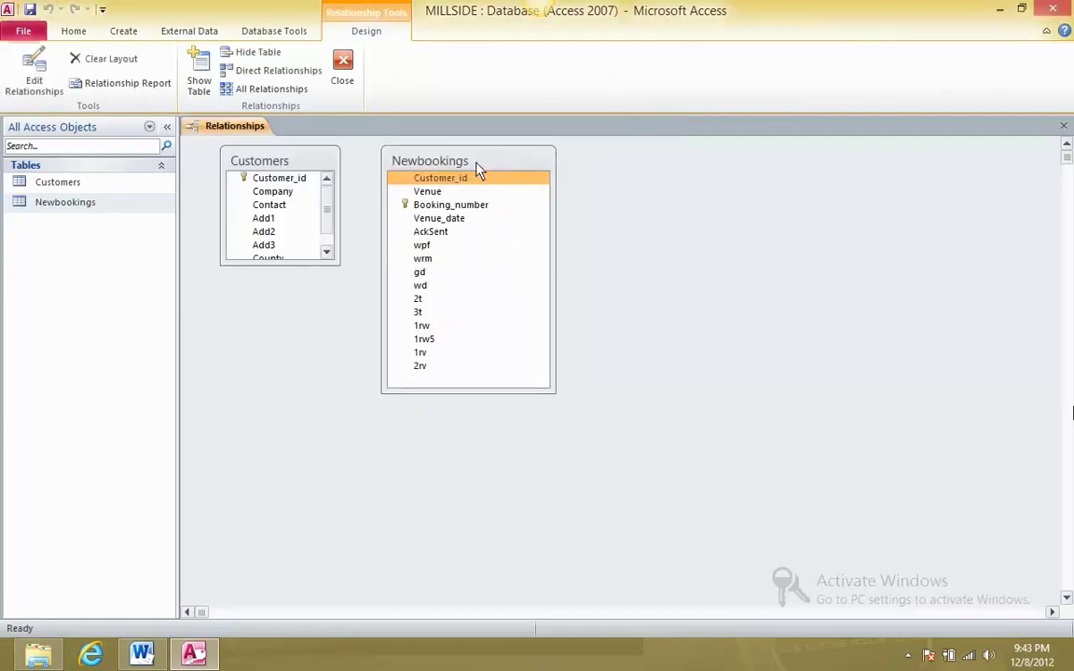
drag(477, 168, 685, 168)
drag(339, 272, 390, 383)
drag(364, 177, 527, 191)
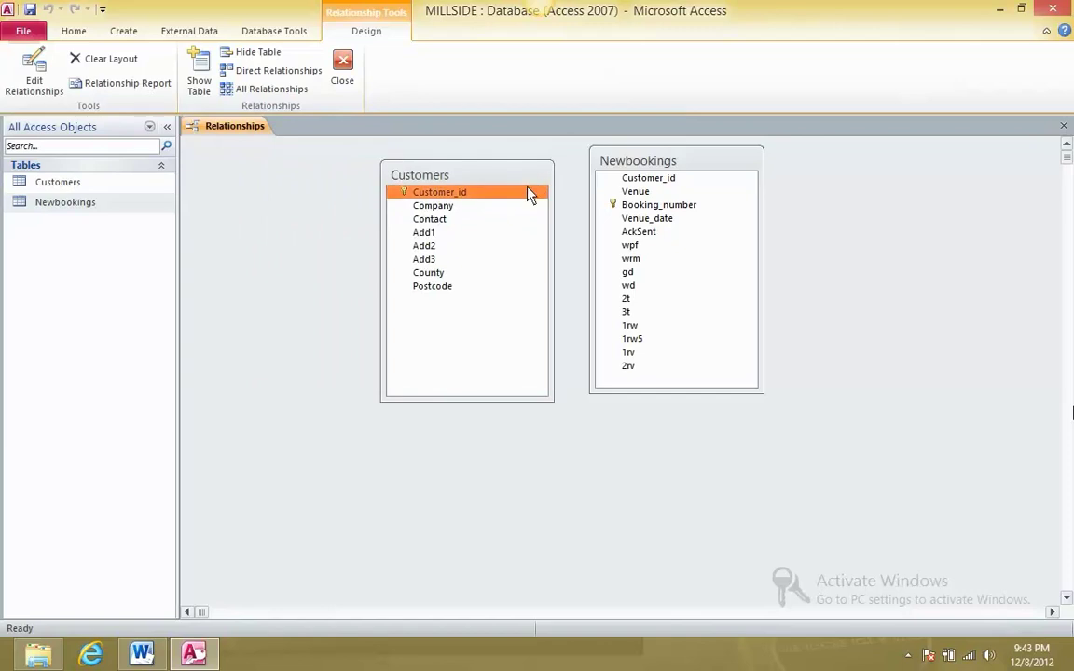
Open the Customers and Newbookings datasheets and compare the values in their Customer_id columns
double_click(56, 181)
click(228, 143)
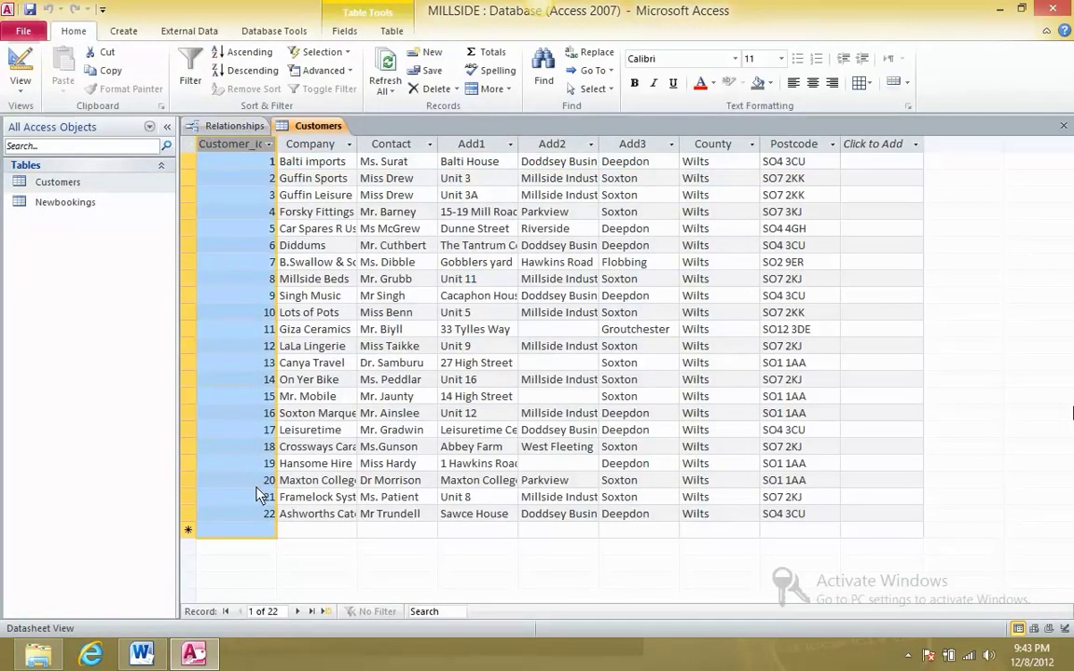
double_click(121, 202)
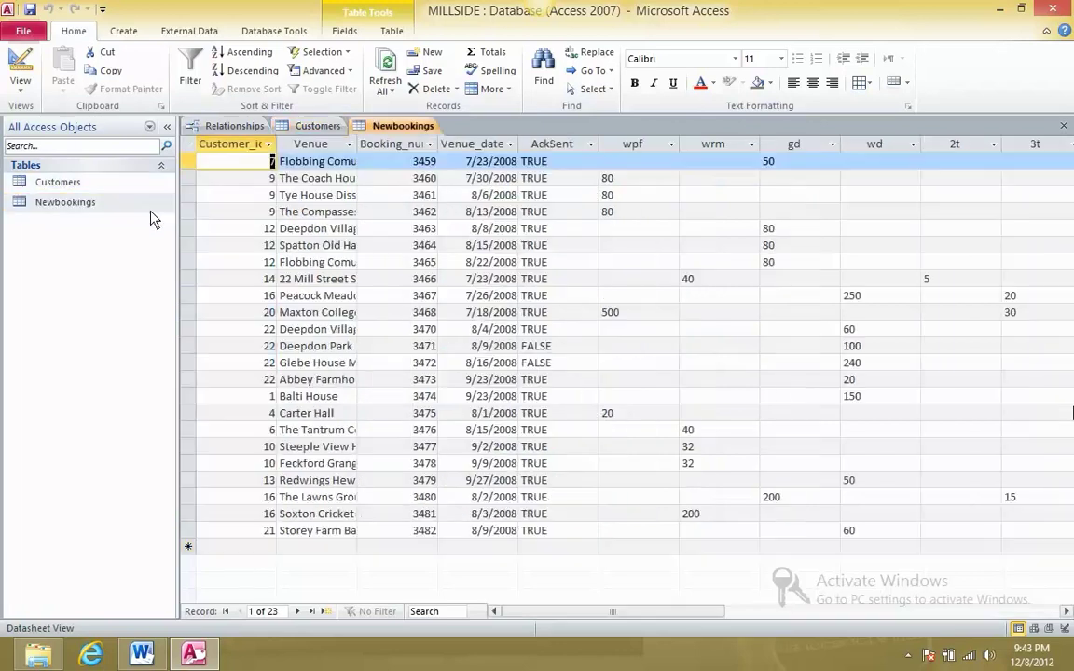
click(230, 144)
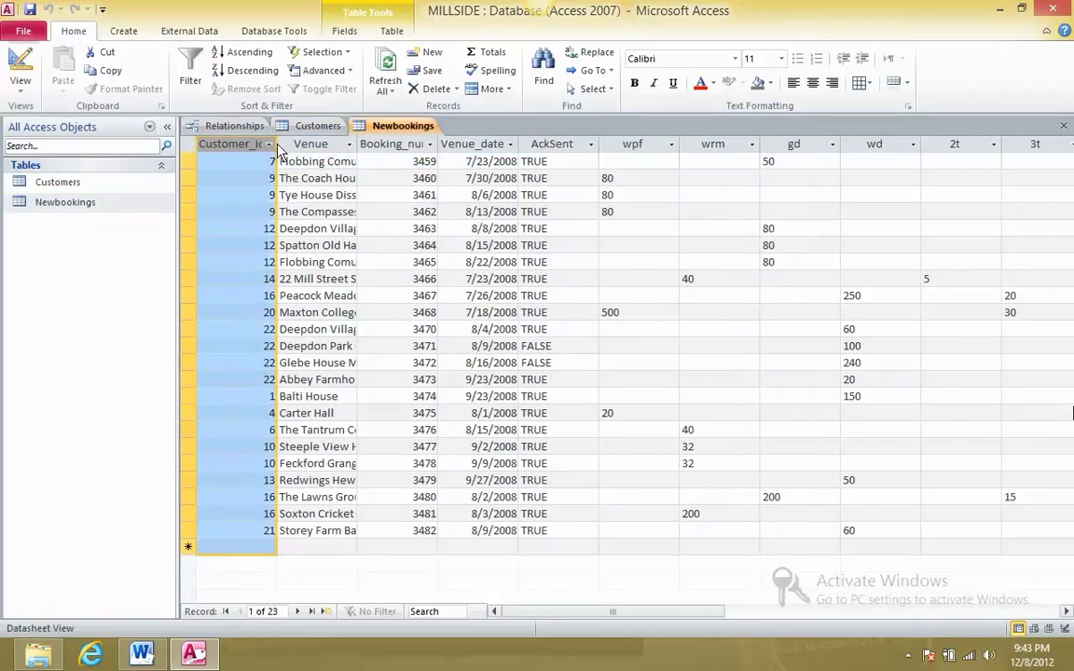
click(258, 245)
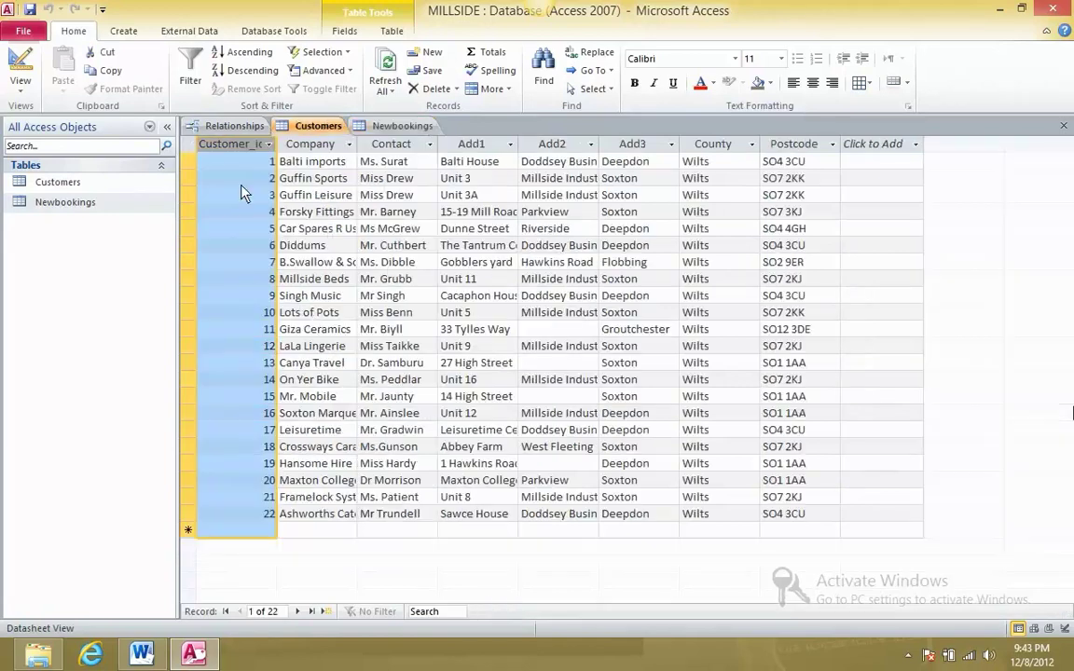
click(403, 126)
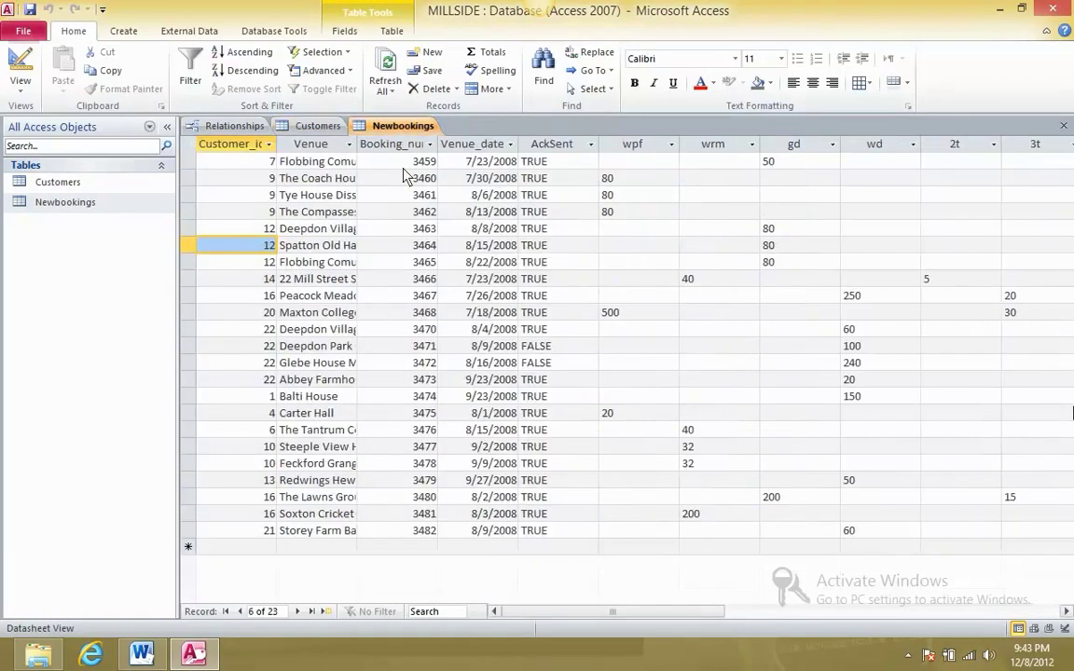
click(255, 146)
Return to the Relationships layout and link Customer_id in Customers to Customer_id in Newbookings, leaving the relationship settings open
click(233, 126)
click(520, 194)
drag(520, 196, 647, 180)
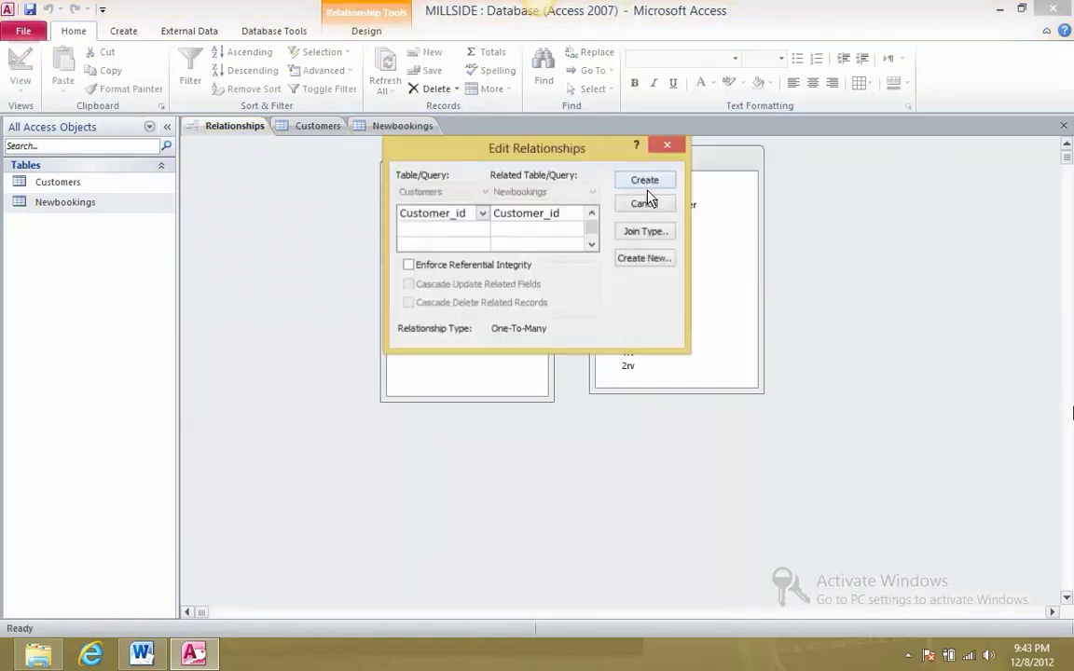
drag(527, 152, 553, 195)
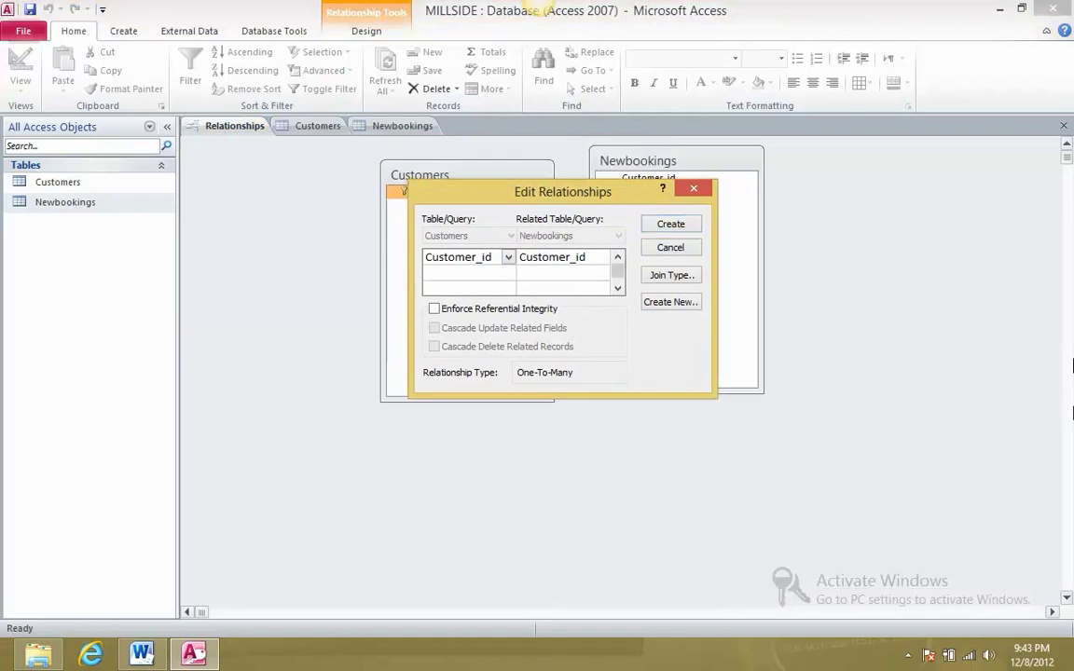
Switch to Word and add the caption "Relationship Being created" below the Newbookings capture
key(alt+Tab)
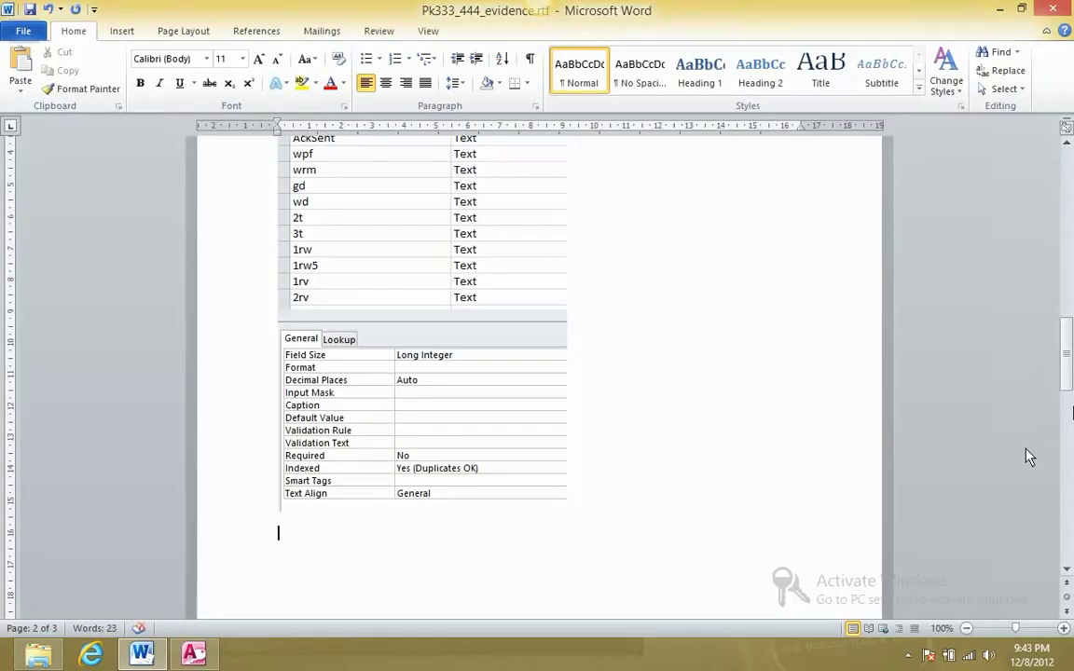
key(Return)
text(relationship Being created)
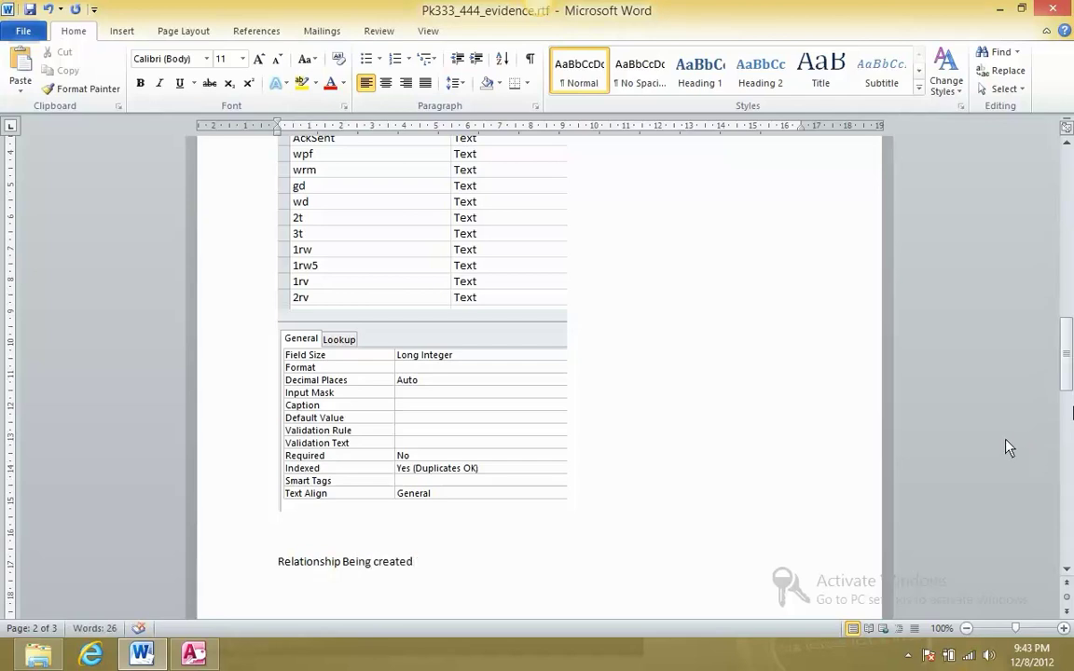
key(Return)
Open the Screenpresso workspace, switch to Access and capture the Edit Relationships dialog as a screen region
click(908, 655)
click(932, 542)
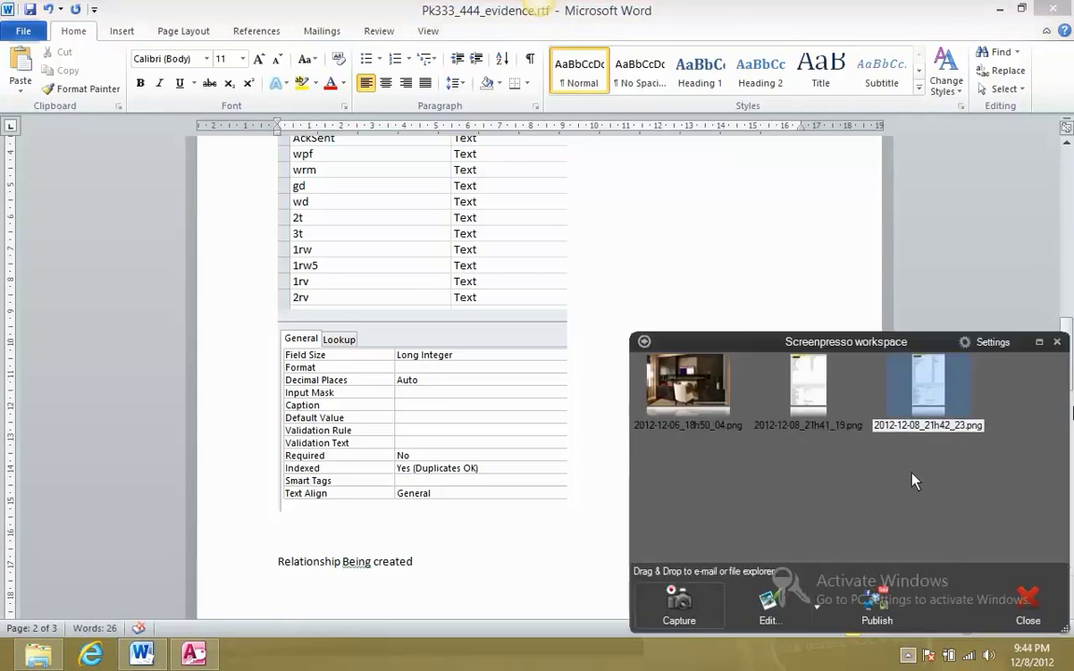
click(194, 653)
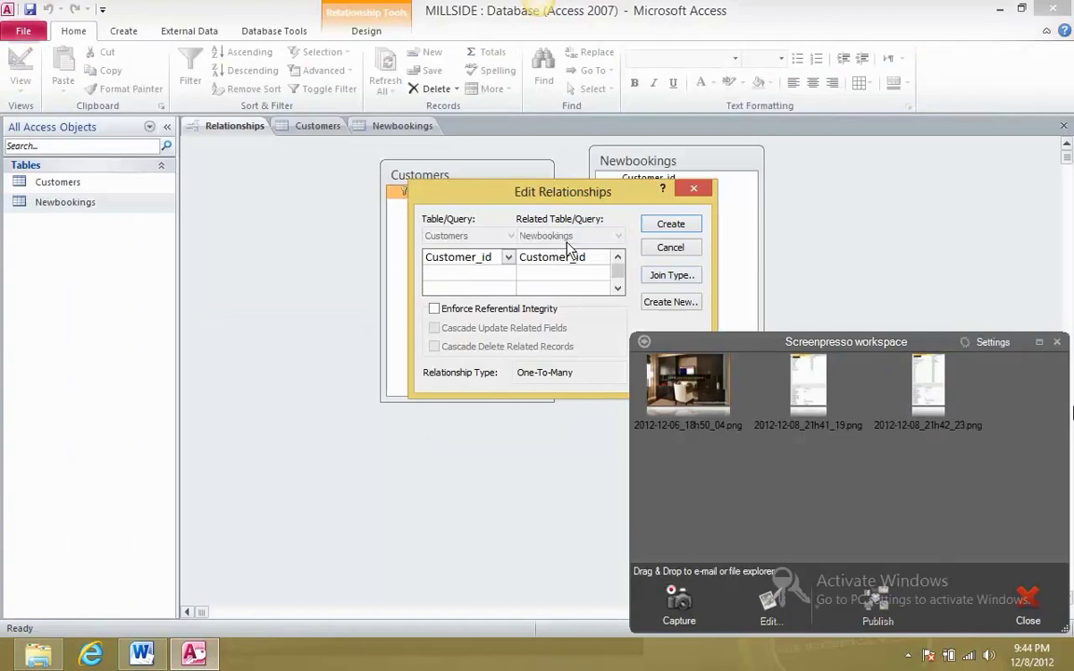
drag(573, 193, 421, 193)
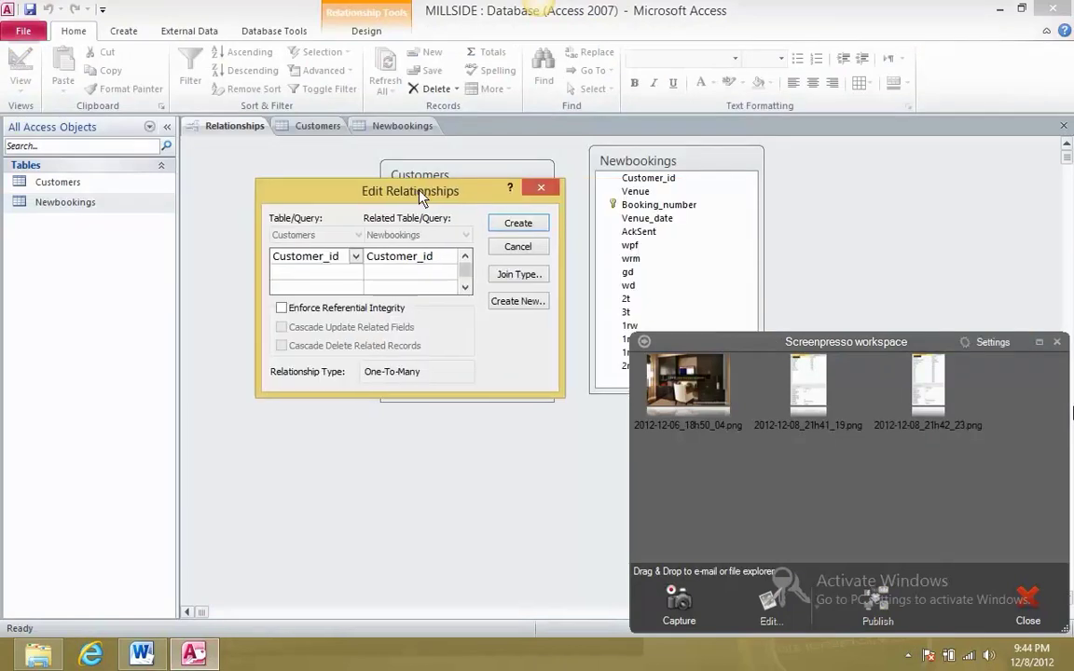
key(Print)
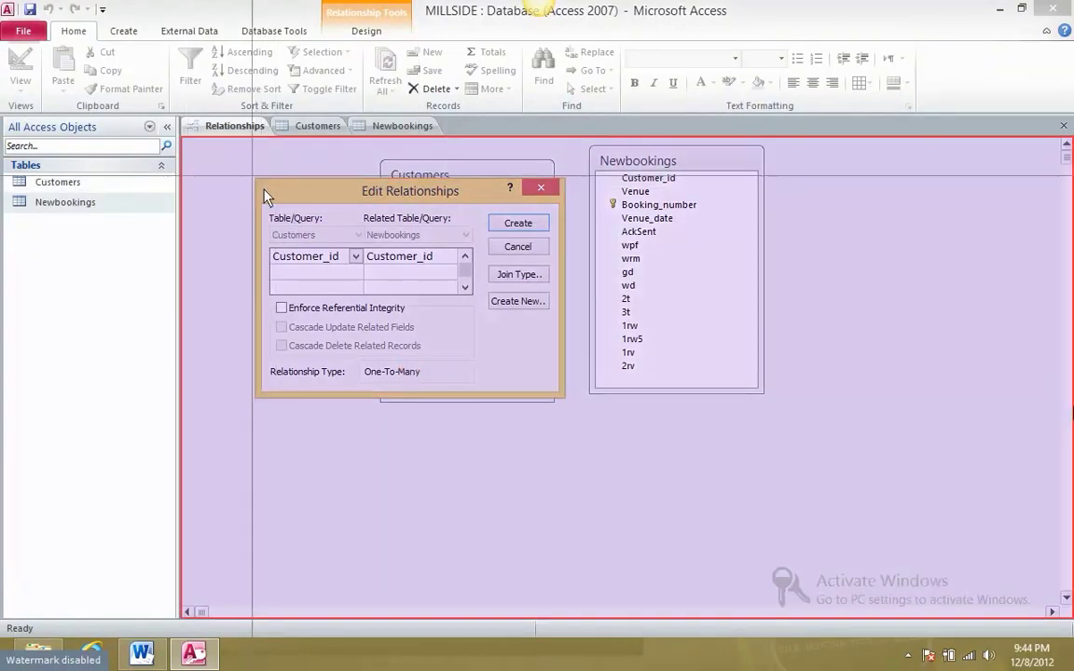
drag(257, 182, 563, 399)
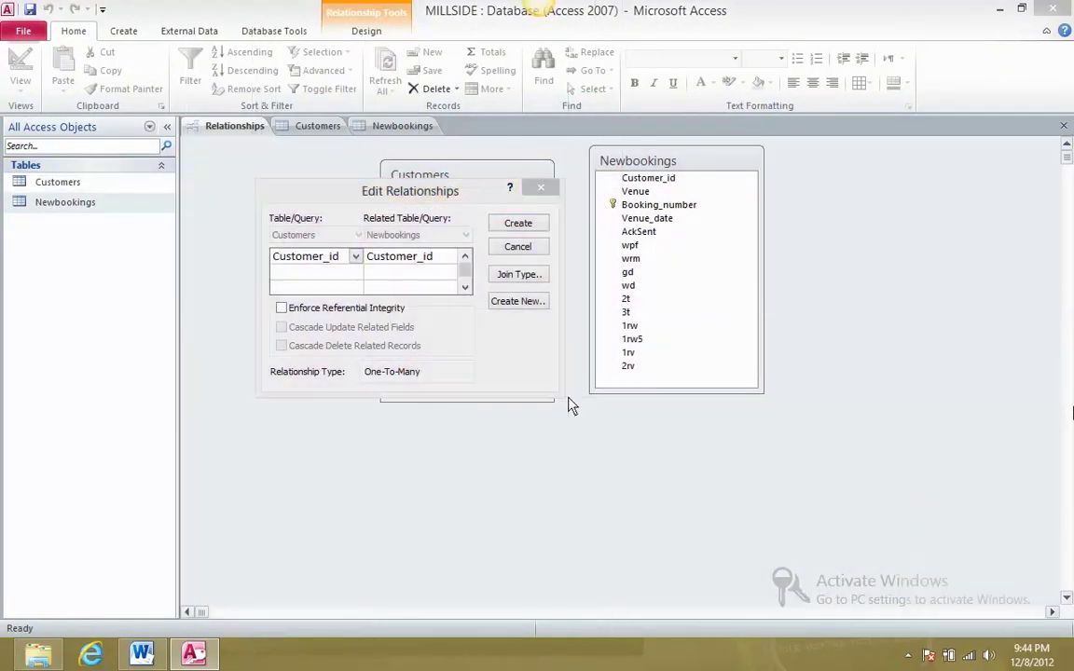
Switch to Word and insert the newest Screenpresso capture below the "Relationship Being created" caption
click(142, 655)
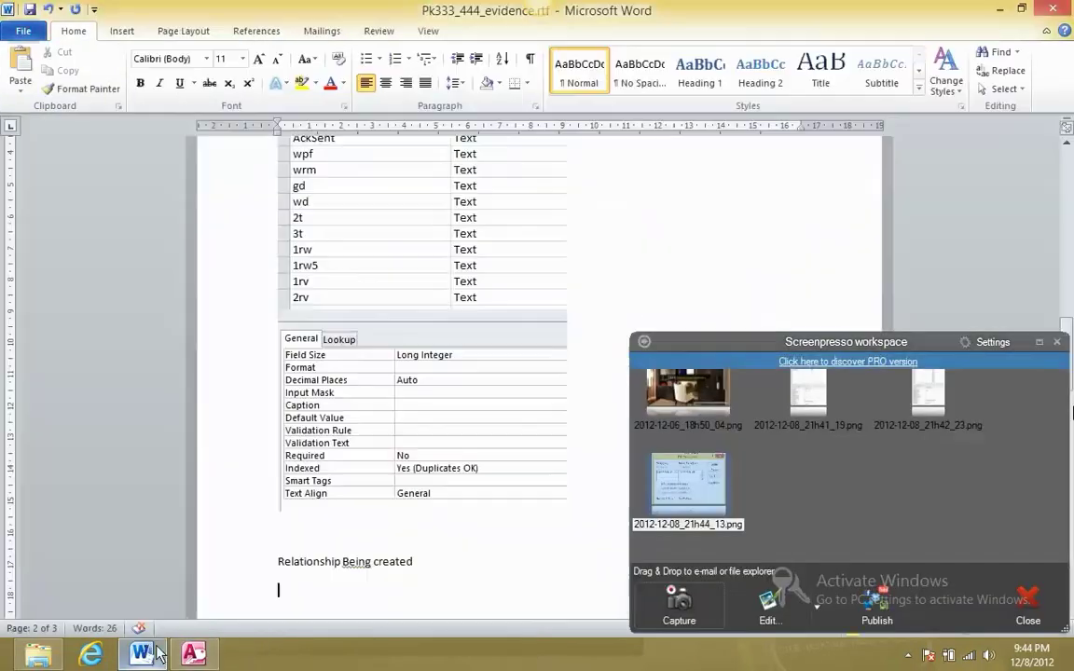
drag(687, 485, 425, 583)
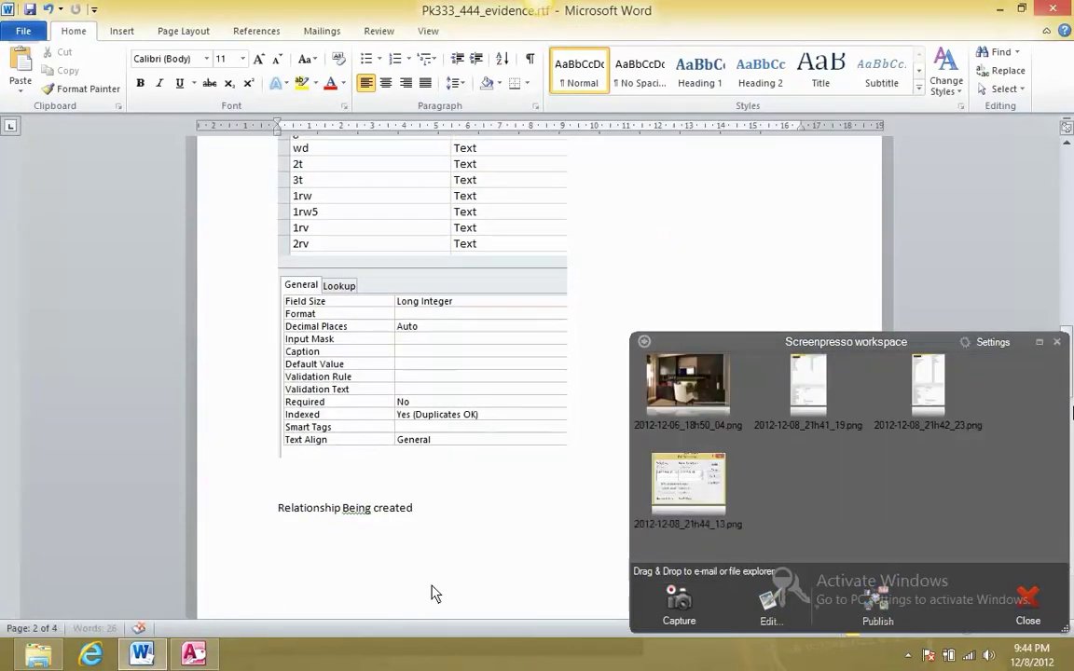
drag(706, 494, 354, 557)
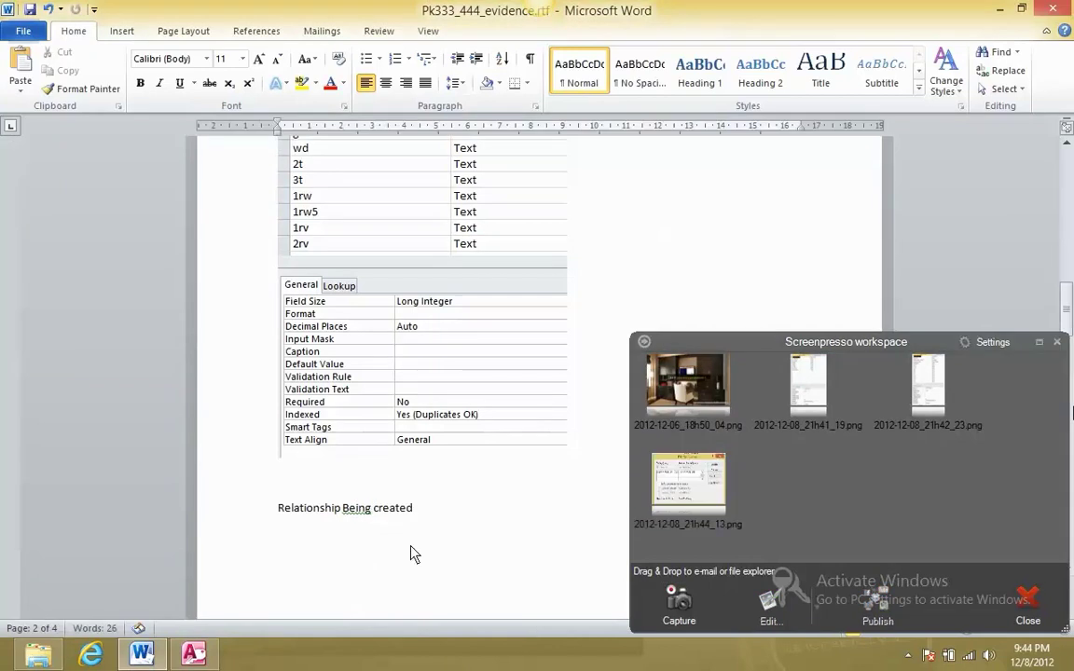
scroll(553, 540, down, 5)
scroll(552, 540, down, 10)
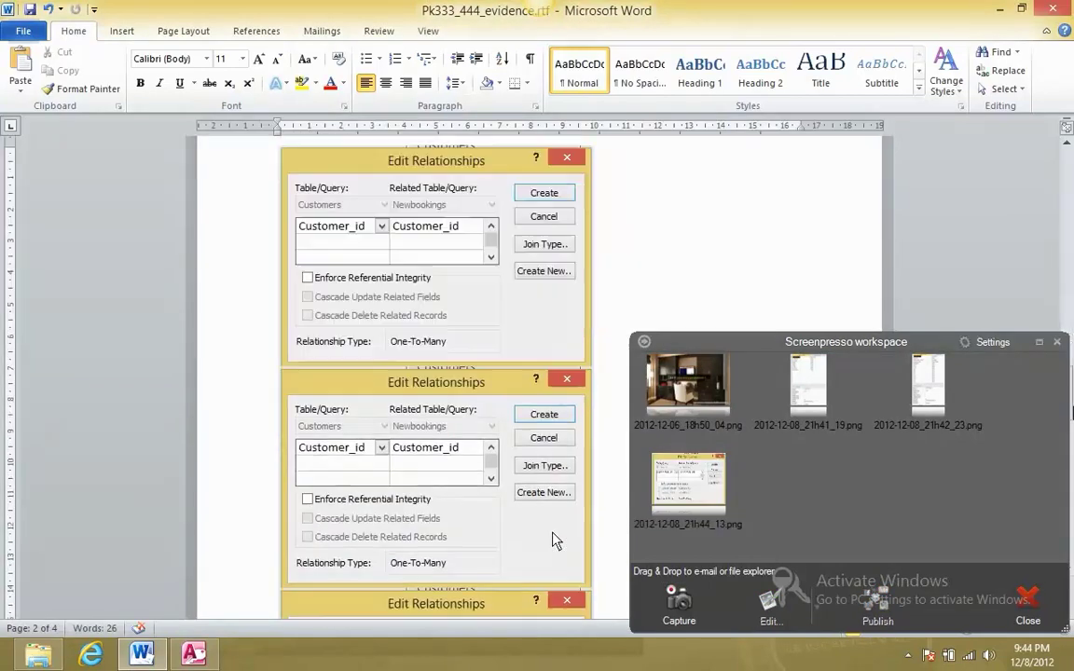
scroll(485, 478, down, 4)
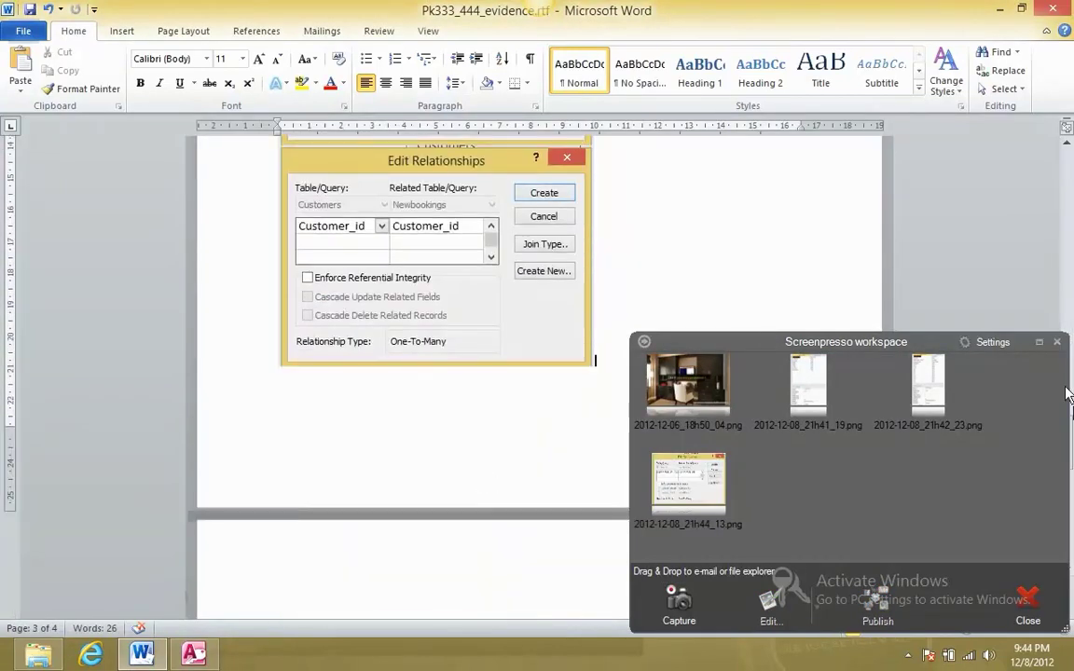
Close the Screenpresso workspace and delete the duplicate Edit Relationships captures, keeping a single copy
click(1057, 342)
scroll(802, 492, up, 3)
scroll(655, 449, down, 1)
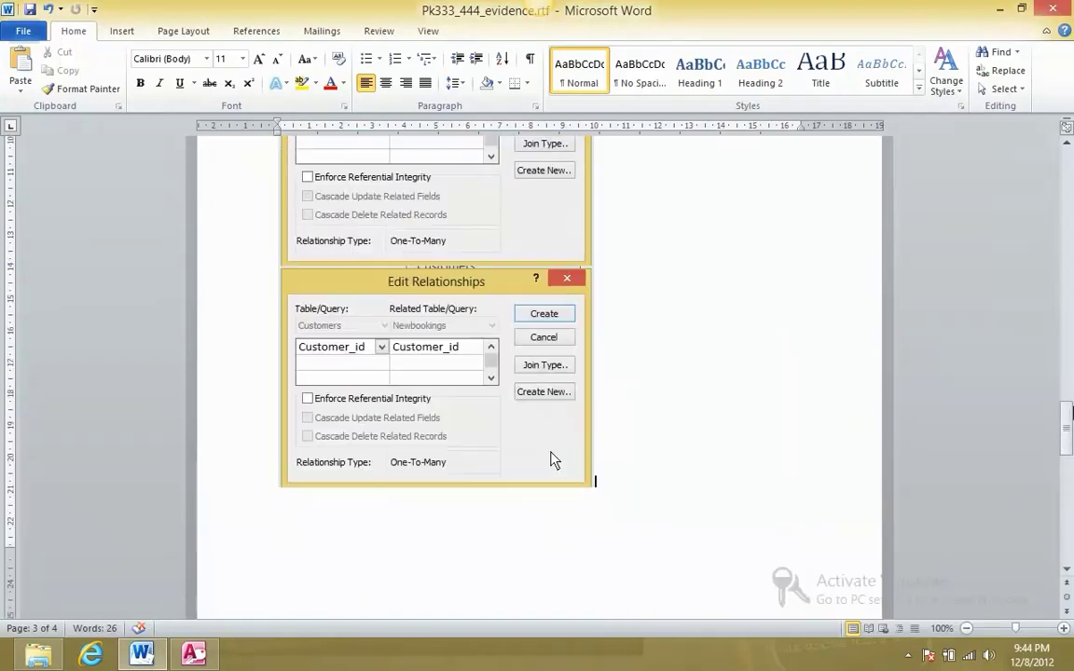
click(551, 460)
key(Delete)
click(495, 182)
key(Delete)
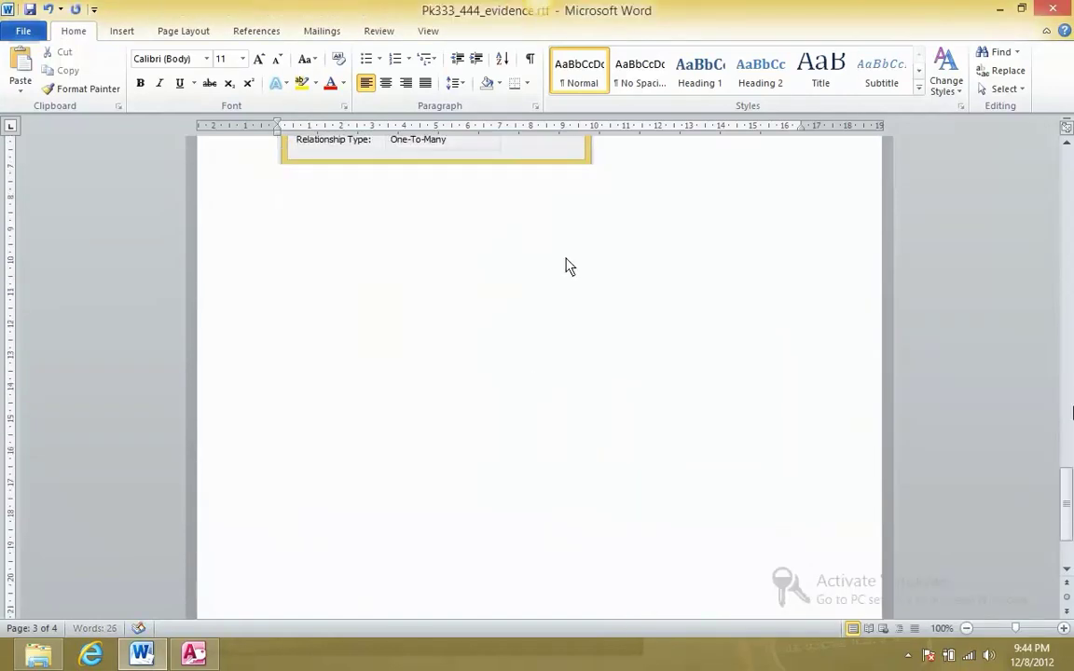
key(Delete)
key(Delete)
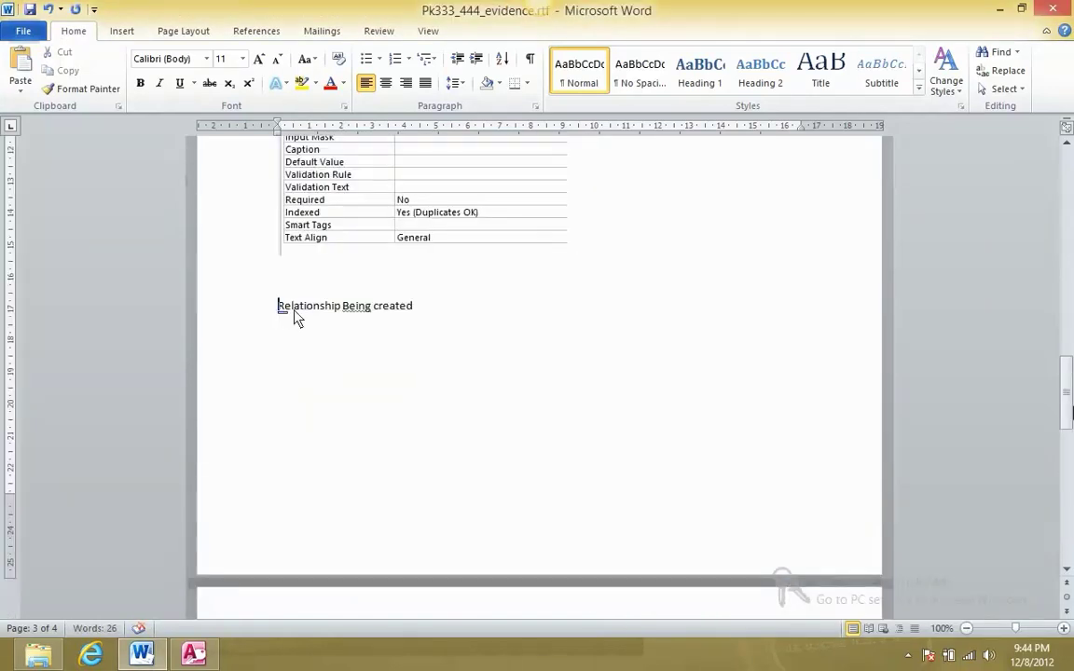
Move the "Relationship Being created" caption to the next page above its capture and remove the surplus blank lines
key(Return)
key(Return)
key(Return)
key(Return)
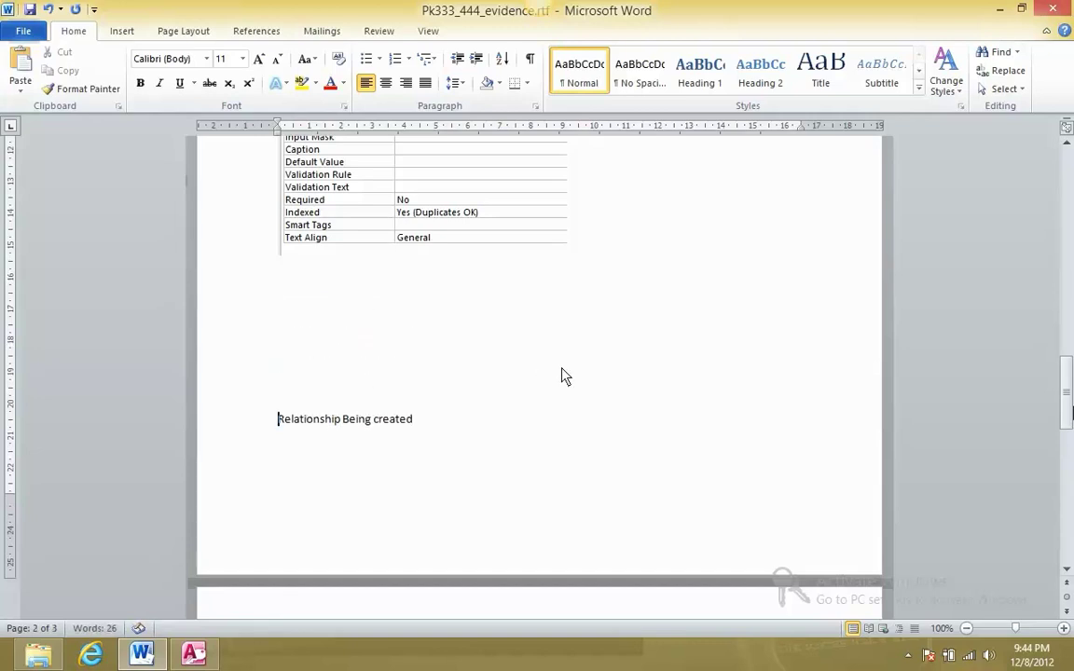
key(ctrl+v)
click(371, 282)
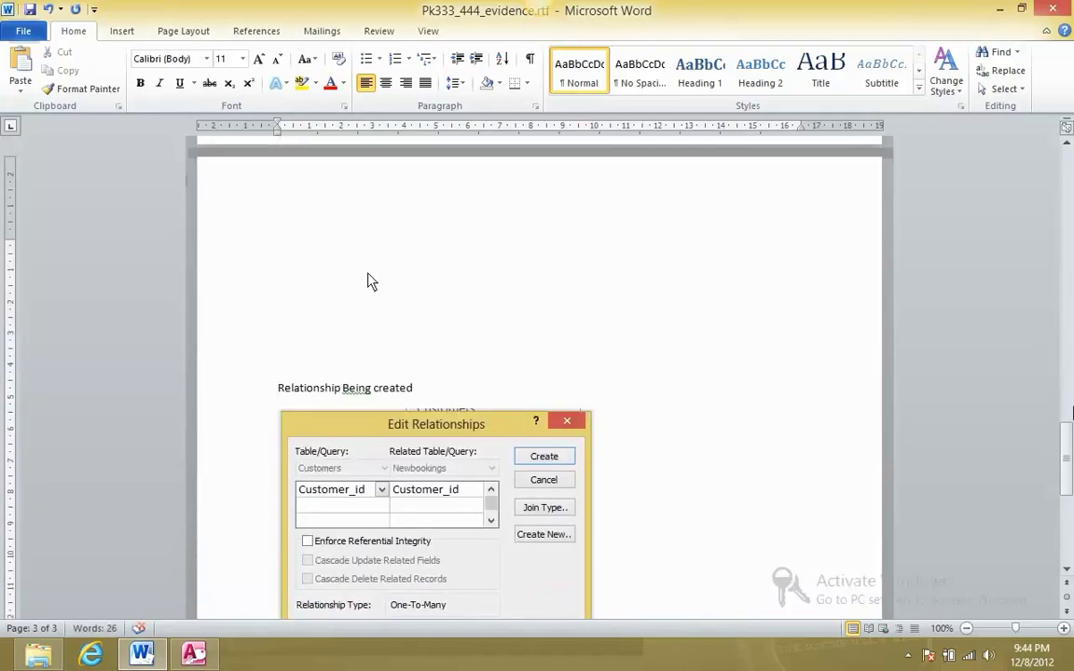
key(Delete)
key(Delete)
key(Delete)
key(Delete)
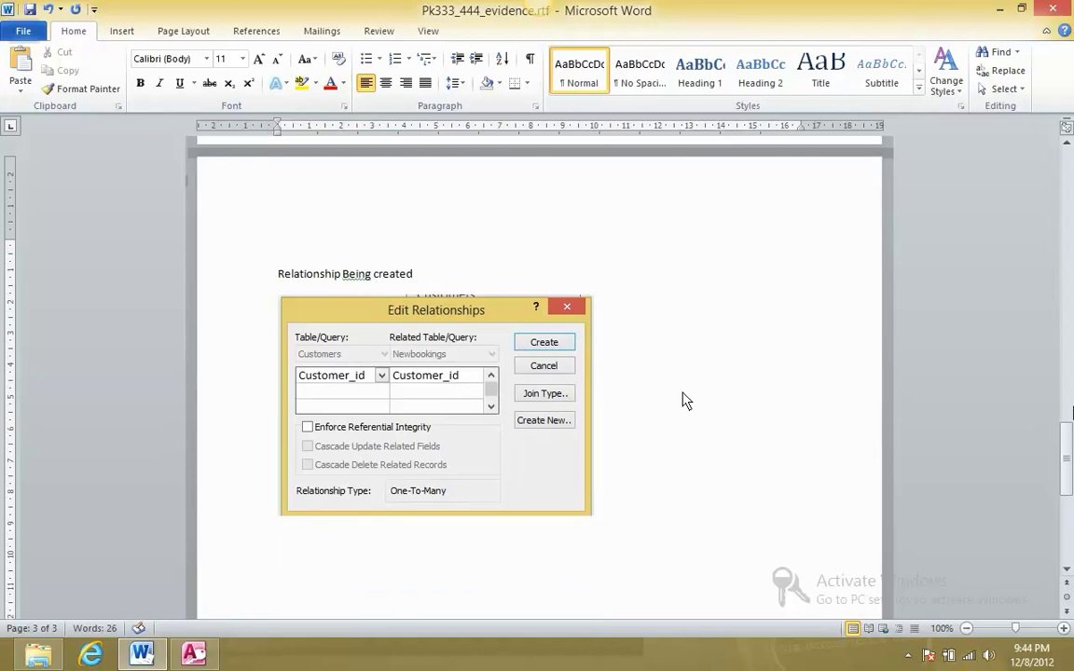
Switch to Access, dismiss the open dialog and create the relationship between Customer_id in Customers and Customer_id in Newbookings
key(alt+Tab)
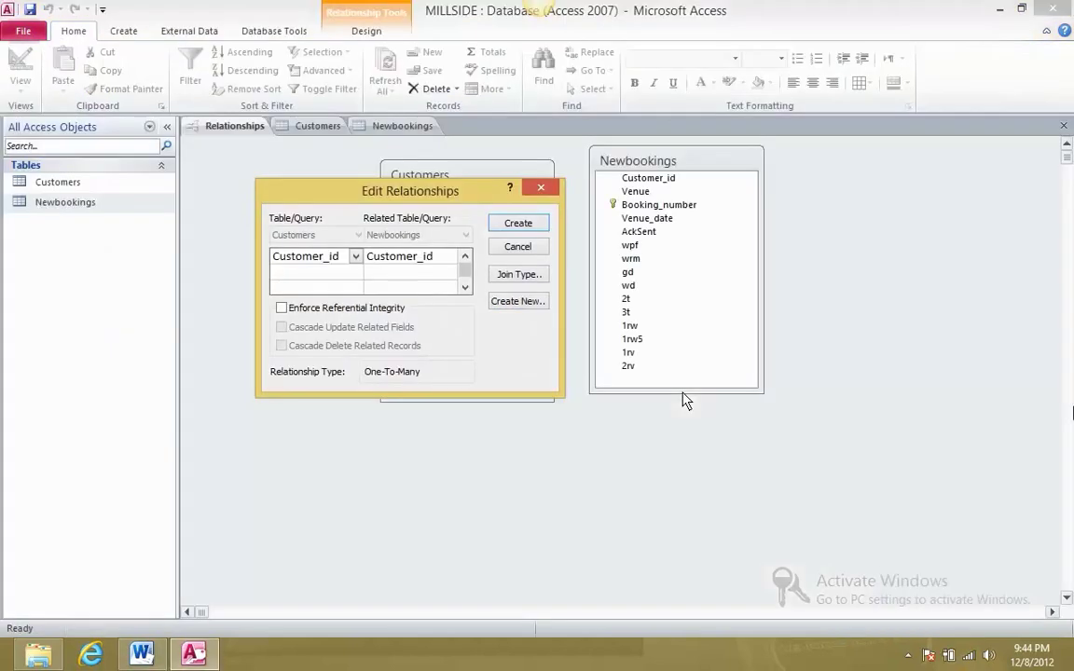
click(540, 187)
drag(535, 193, 643, 179)
click(645, 181)
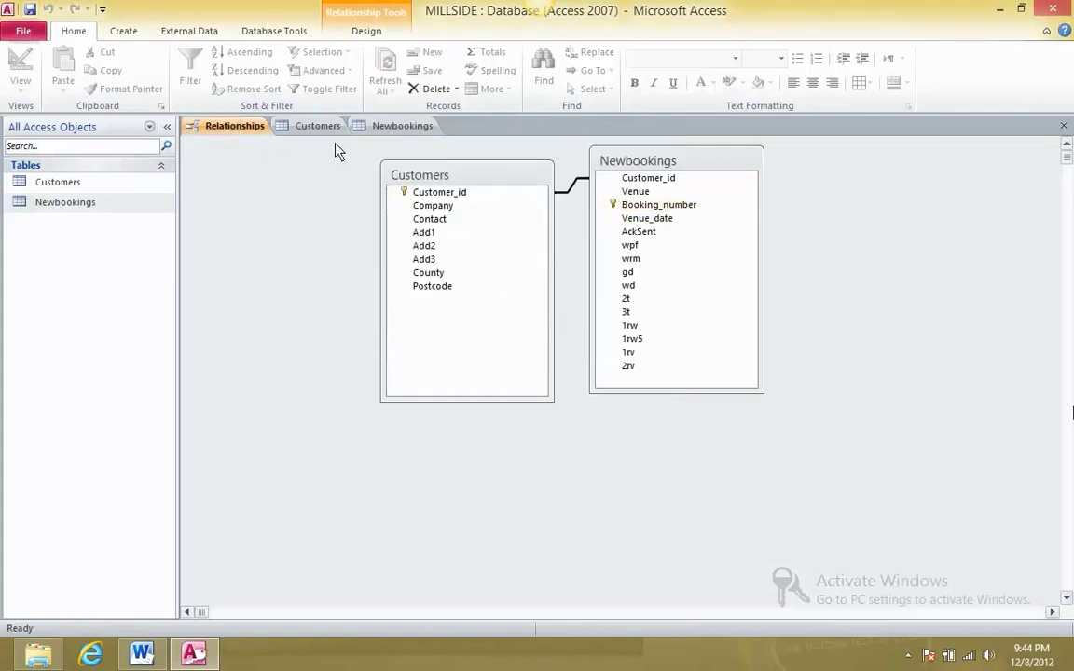
Generate a relationship report, inspect its preview and switch the report to design view
click(377, 14)
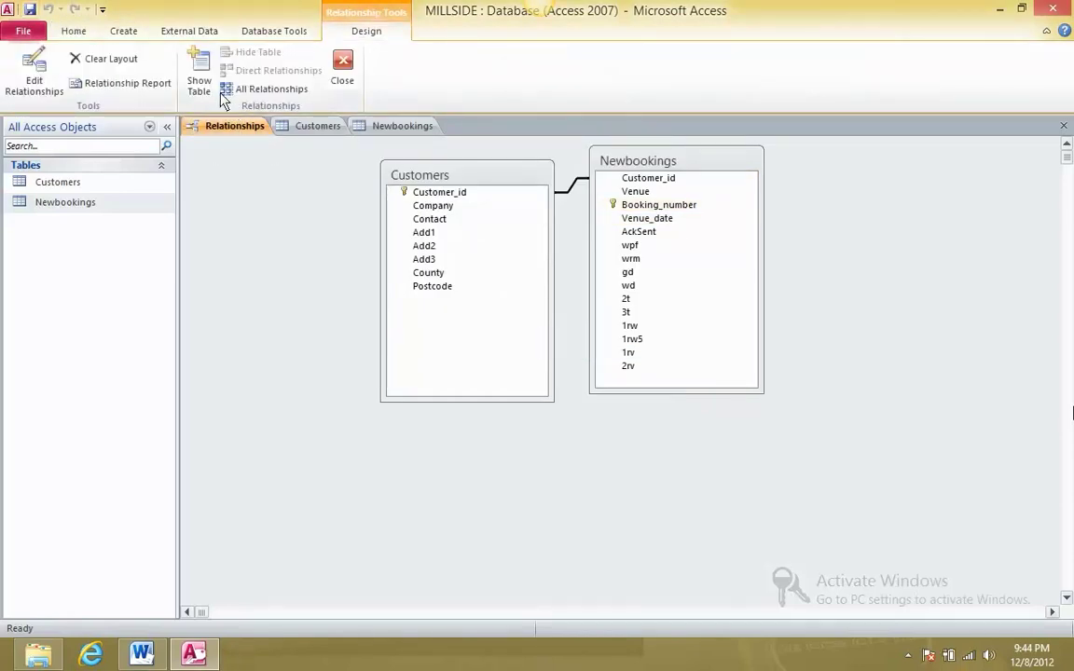
click(144, 86)
click(471, 378)
scroll(515, 447, down, 2)
scroll(512, 463, up, 4)
scroll(512, 463, down, 8)
scroll(511, 463, up, 1)
click(786, 70)
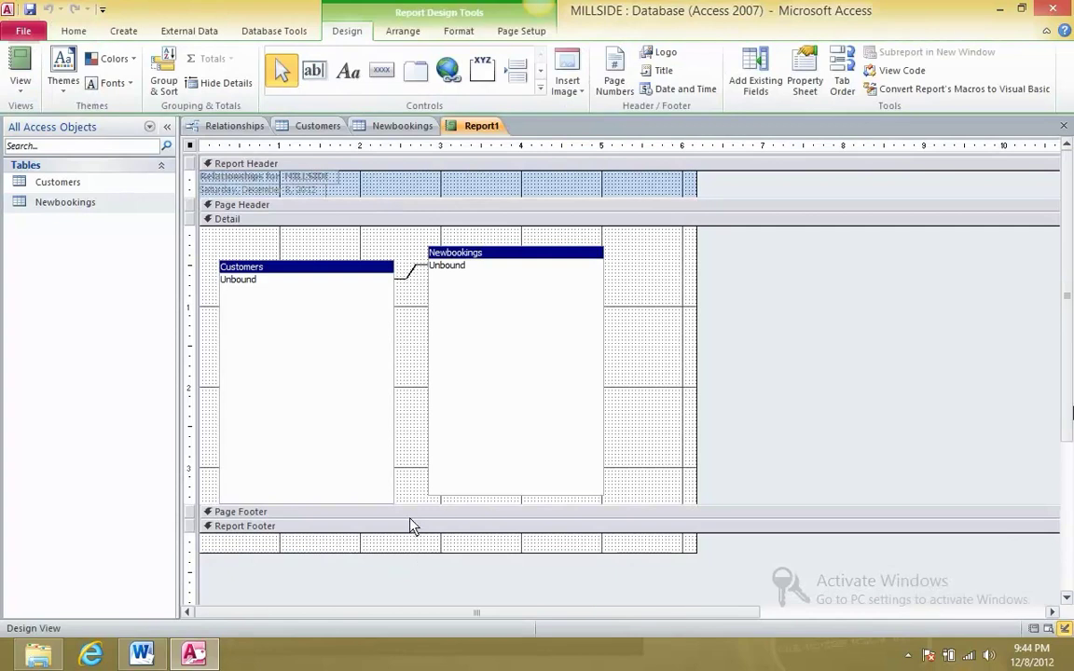
Enlarge the report's page footer, add a label reading "dgrdgfdg" there and close the report without saving
drag(410, 522, 412, 536)
click(347, 71)
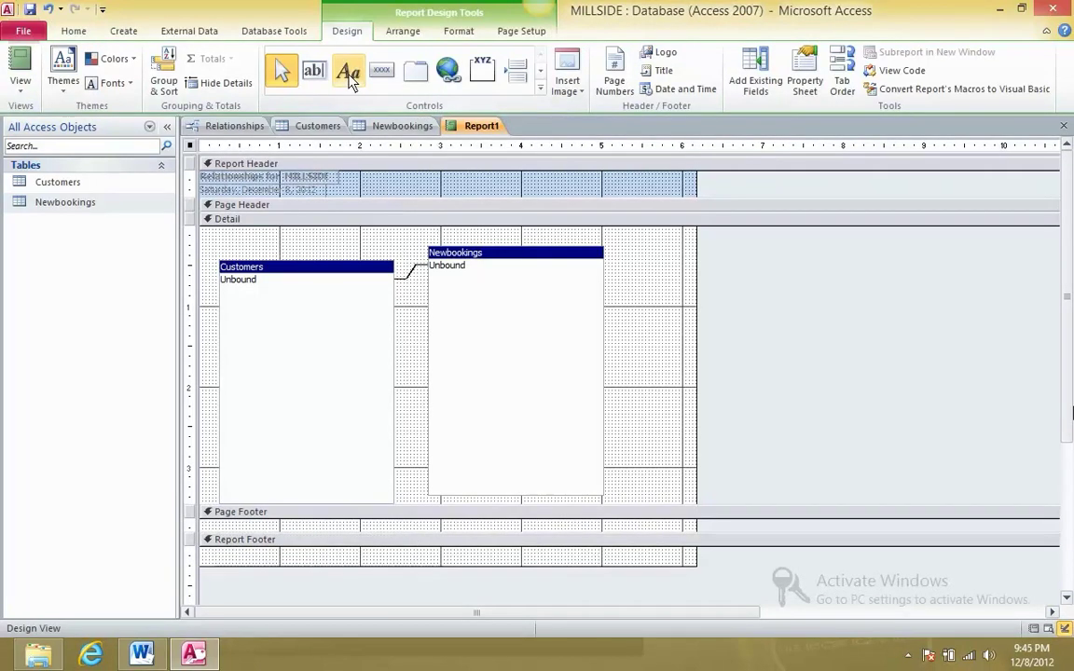
drag(446, 523, 554, 534)
text(dgrdgfdg)
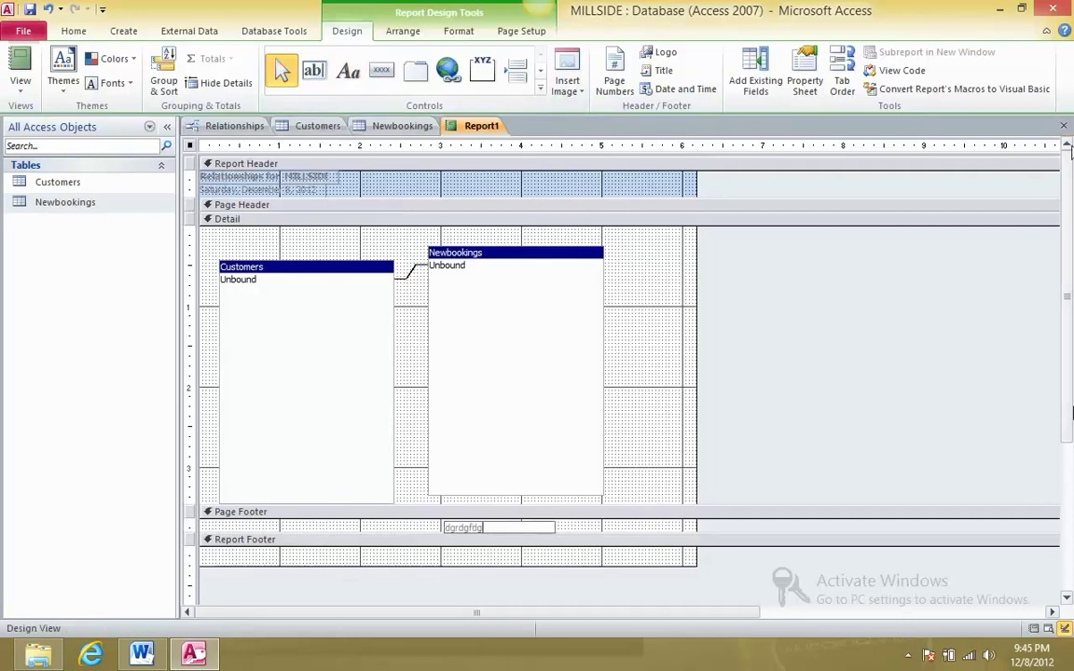
click(1064, 124)
click(558, 369)
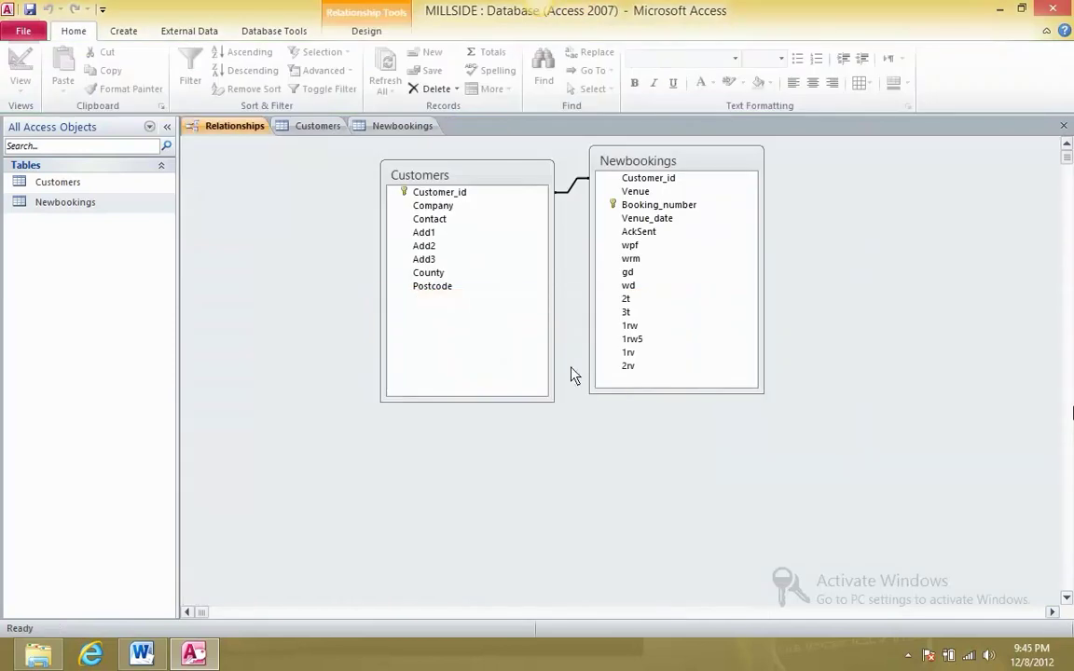
Close the Newbookings datasheet, the Relationships layout and the Customers datasheet
click(403, 125)
click(1065, 126)
click(1064, 126)
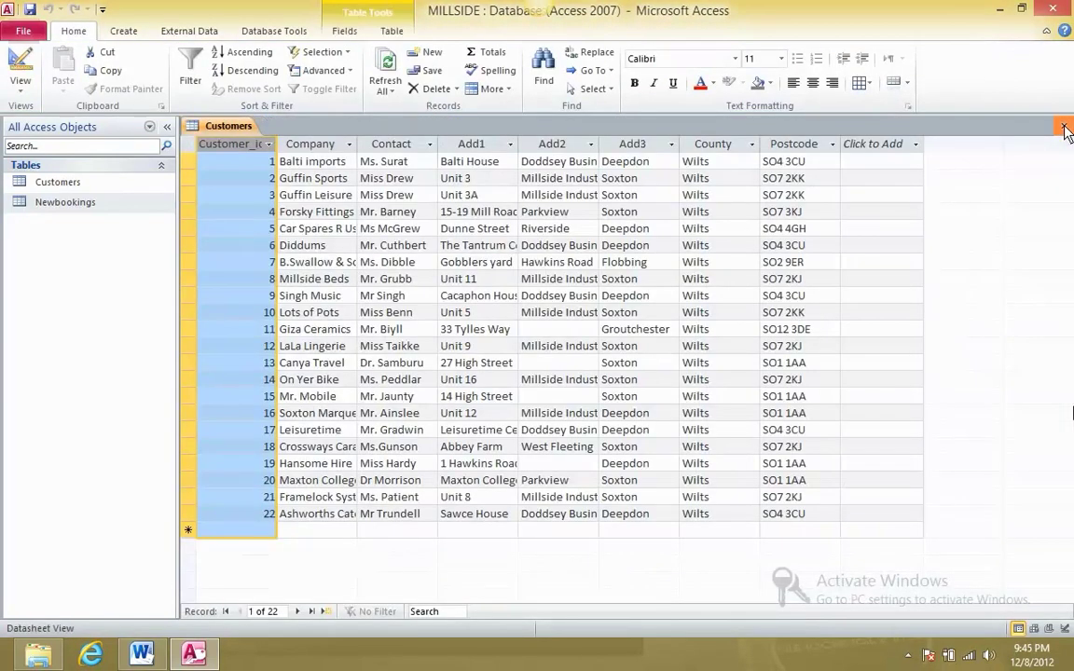
click(1064, 126)
Switch to the exam paper and review task 5 on the primary keys and its evidence requirement
key(alt+Tab)
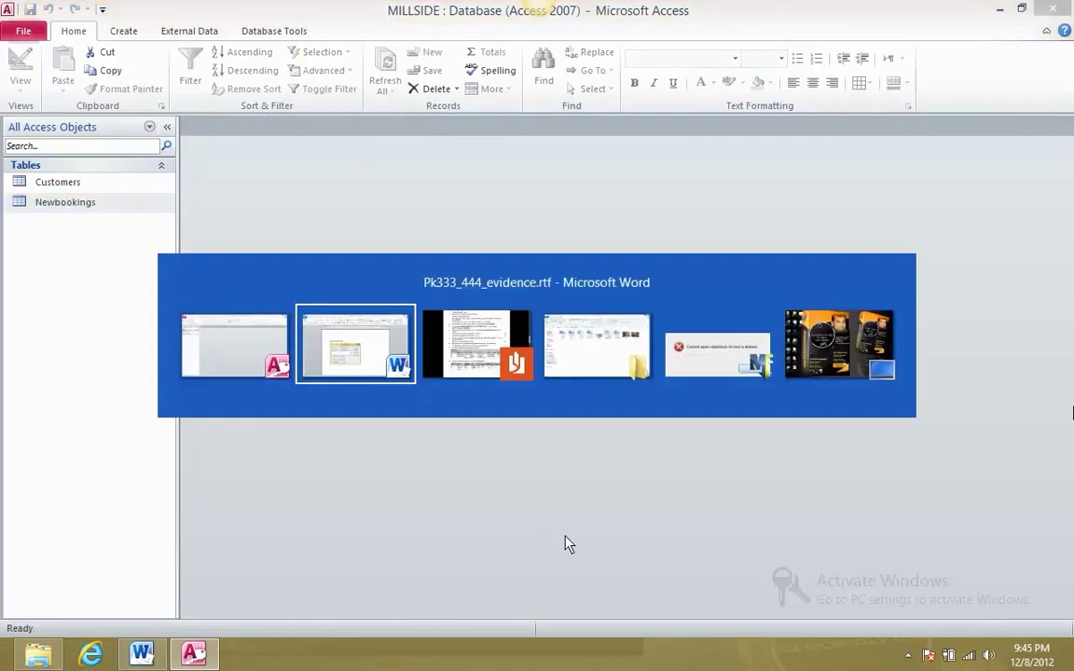
key(alt+Tab)
key(alt+Tab)
key(alt+Tab)
scroll(575, 550, down, 3)
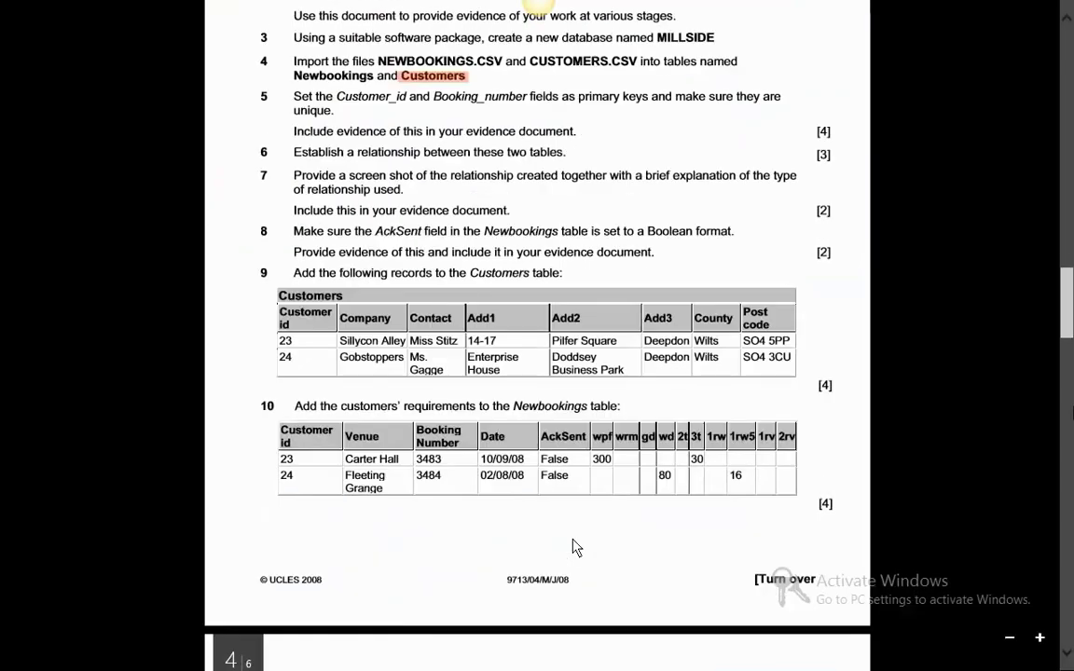
drag(301, 101, 382, 101)
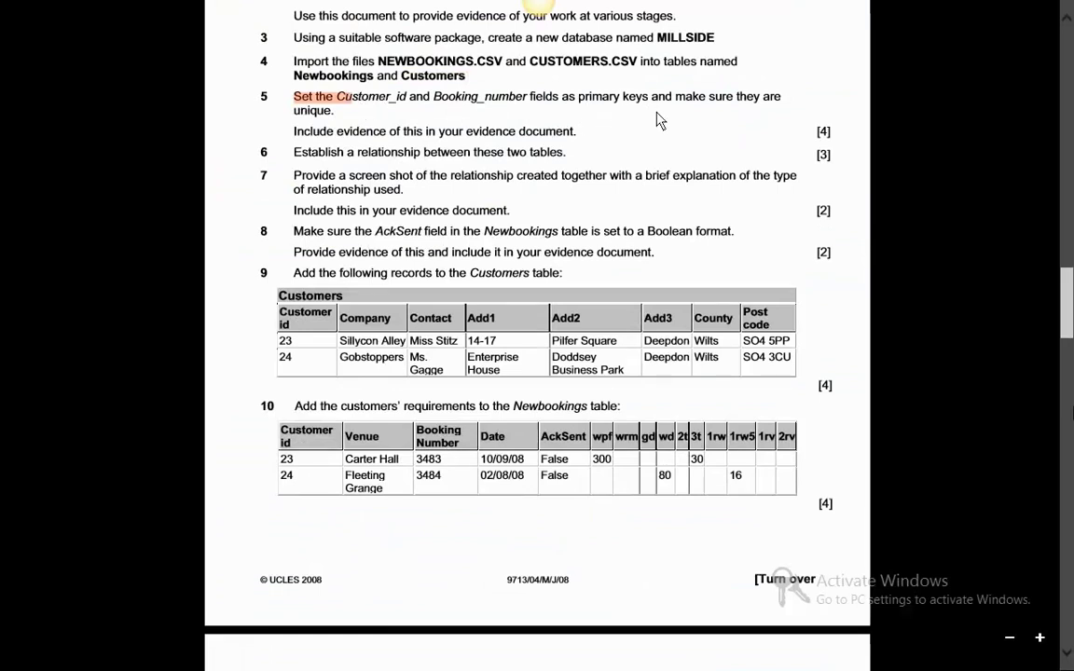
click(303, 112)
drag(301, 114, 269, 93)
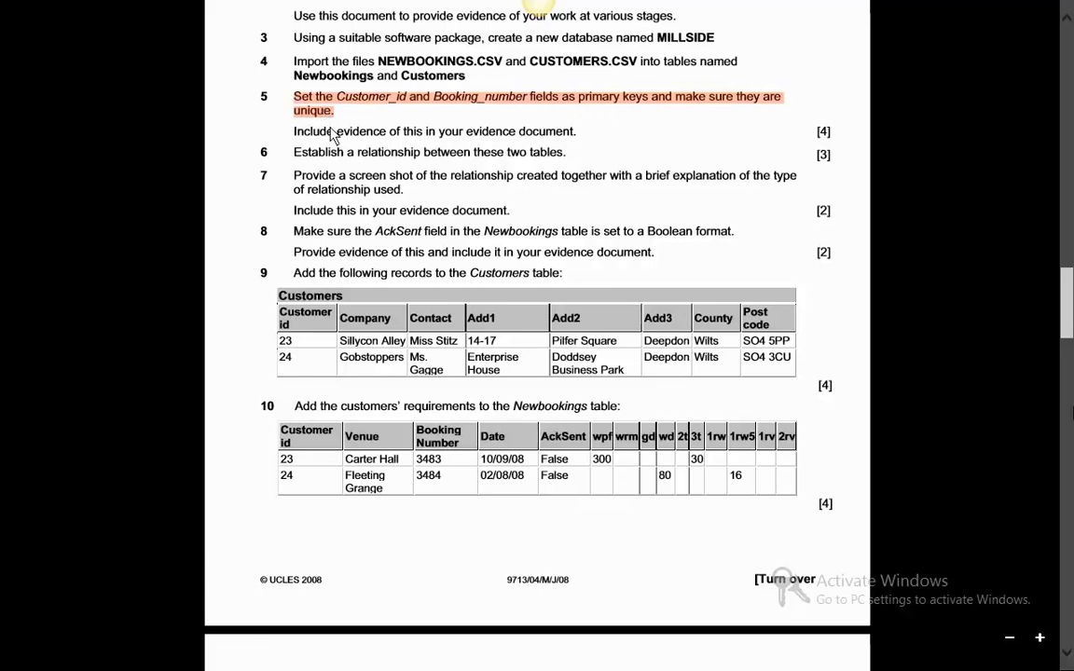
double_click(475, 137)
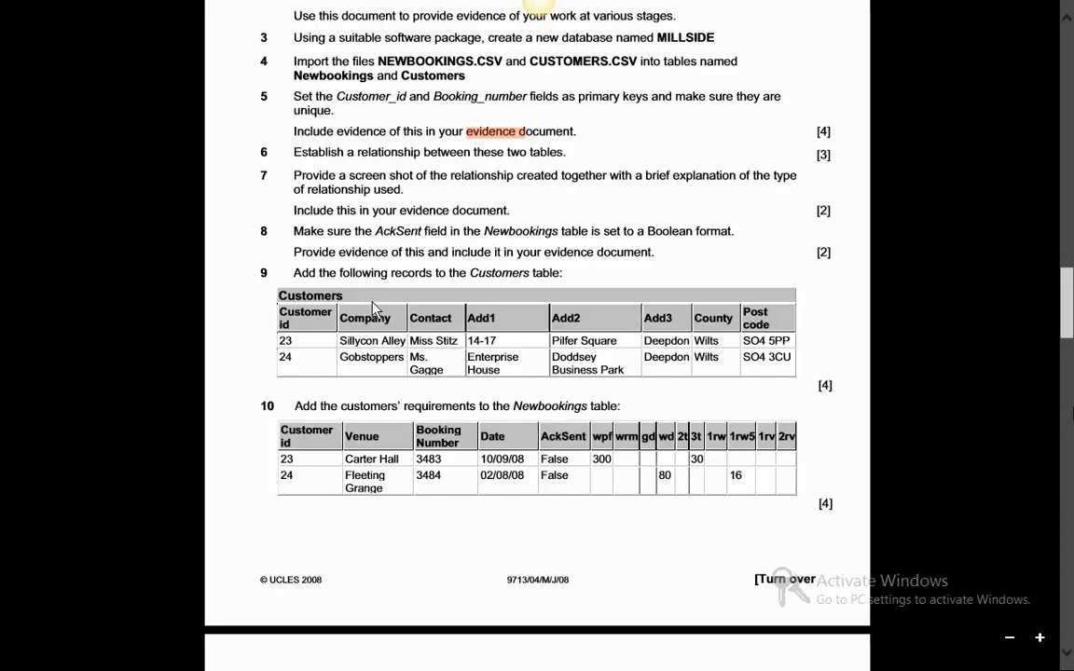
Switch to the Word evidence document and write below the screenshot "One to many relationship has been created in this case, as Customer"
key(alt+Tab)
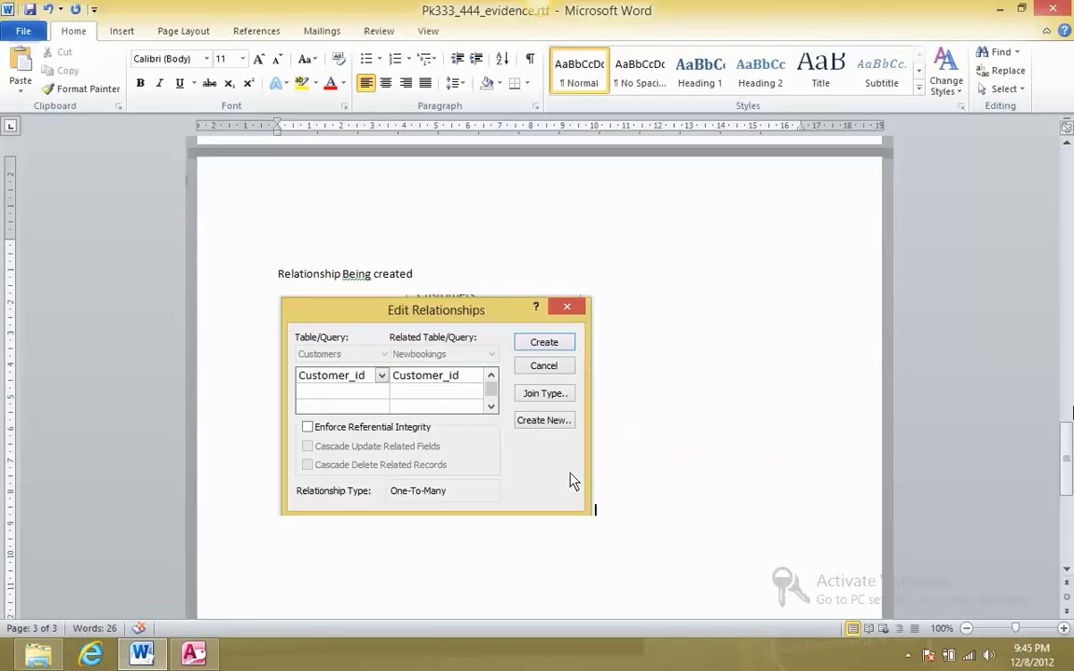
scroll(571, 482, down, 1)
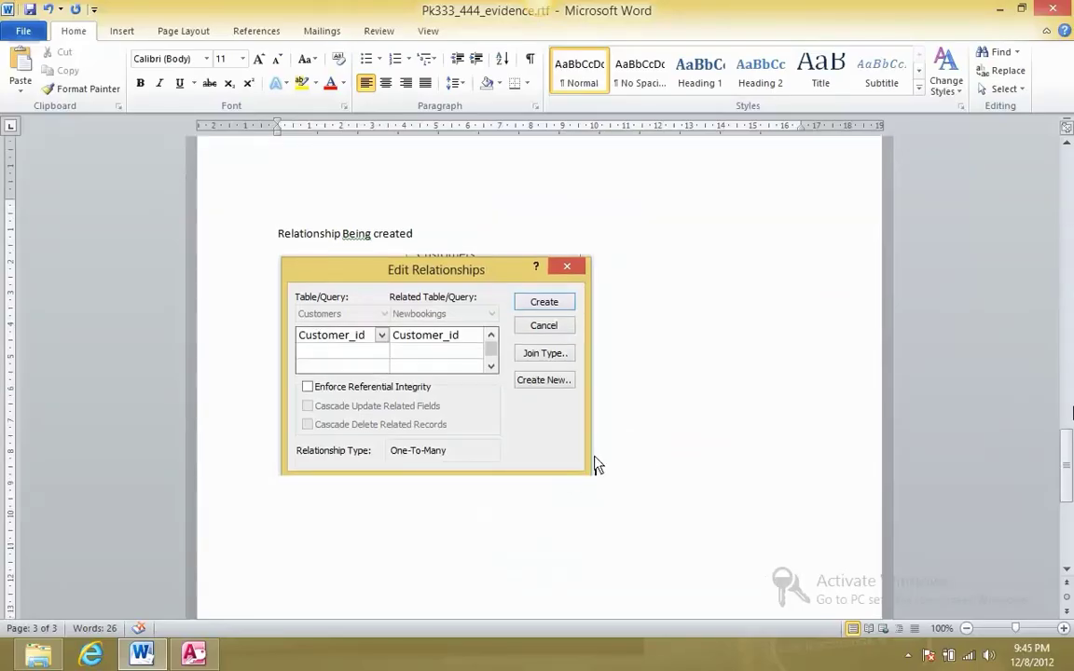
text(One to many relationship has)
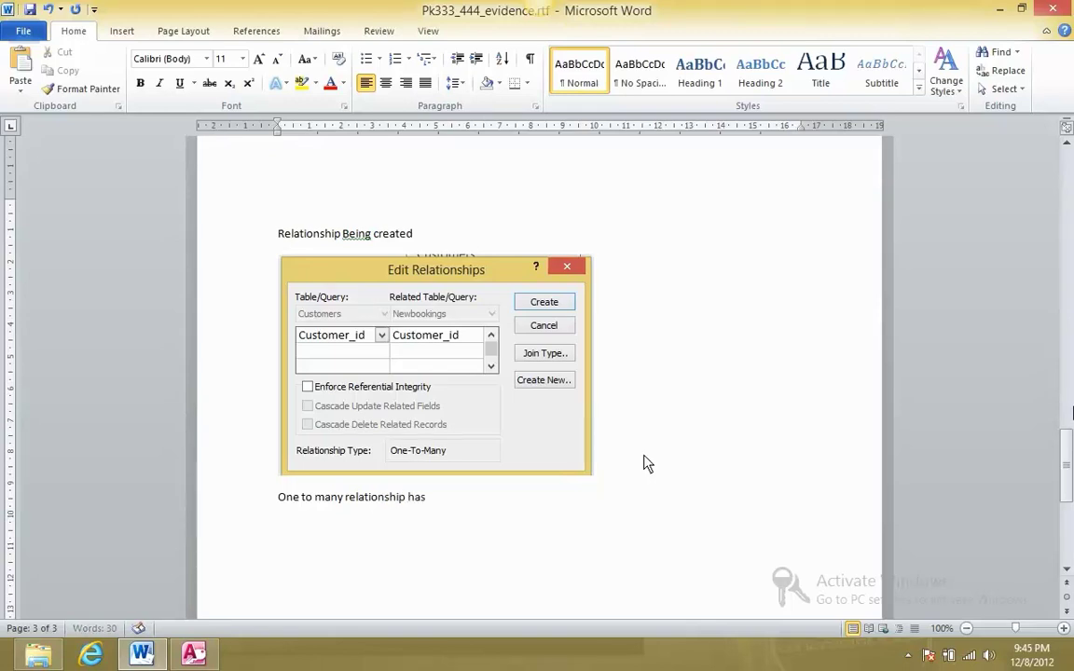
text( been cr)
key(BackSpace)
key(BackSpace)
key(BackSpace)
key(BackSpace)
text(eated in thi)
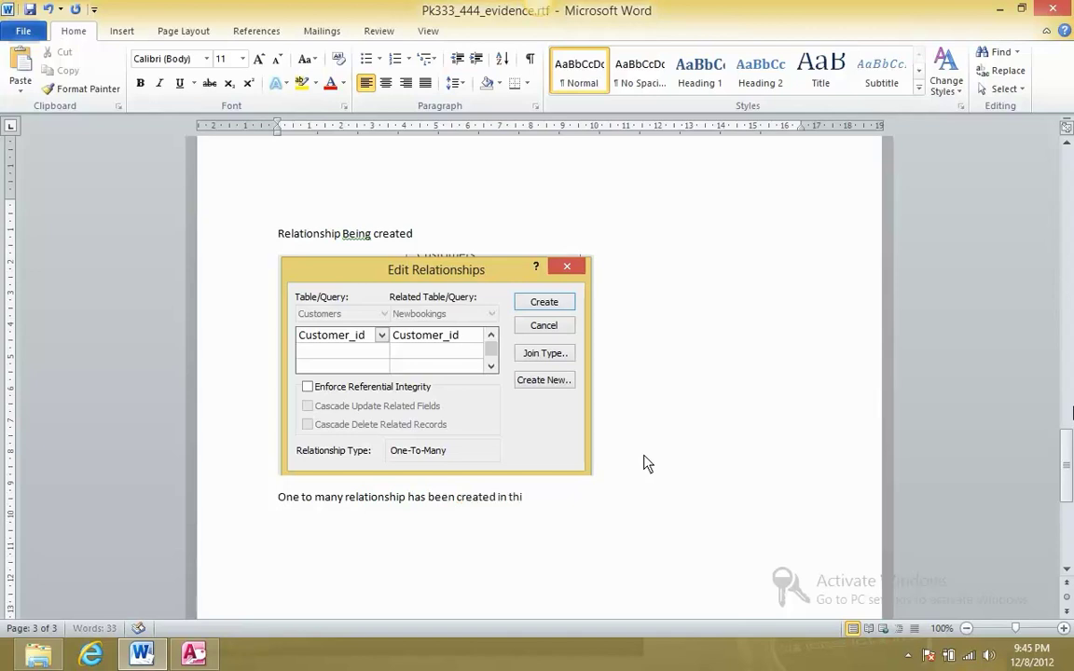
text(s case, as Customer)
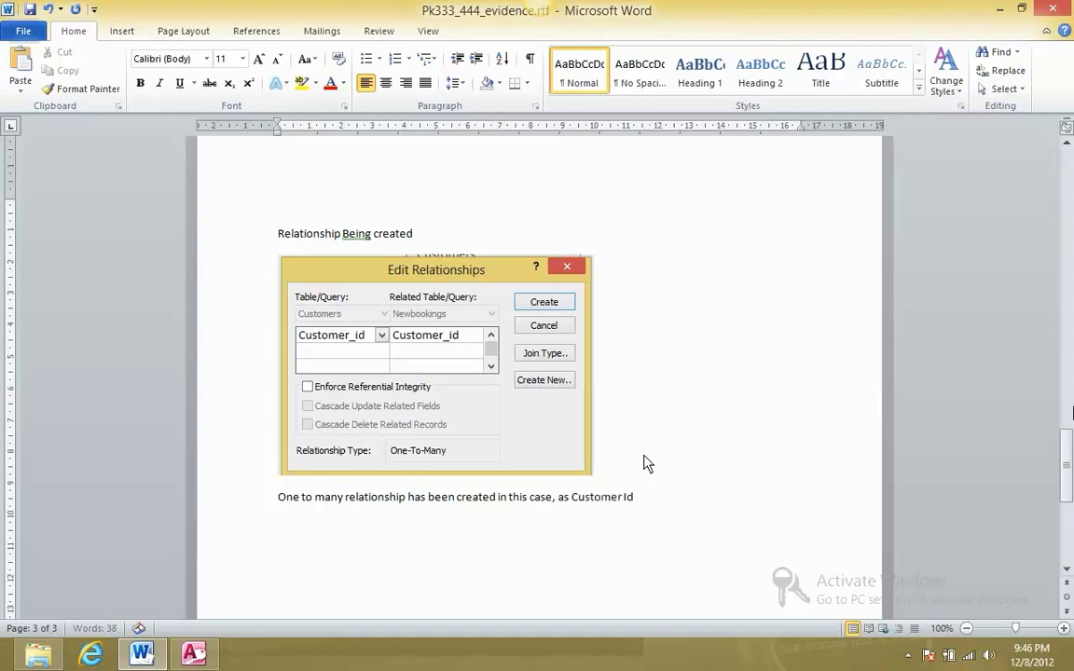
Continue the explanation with "Id is unique in the customers table but appearing multiple times in the Newbookings table."
text( Id is unique in the customers tab)
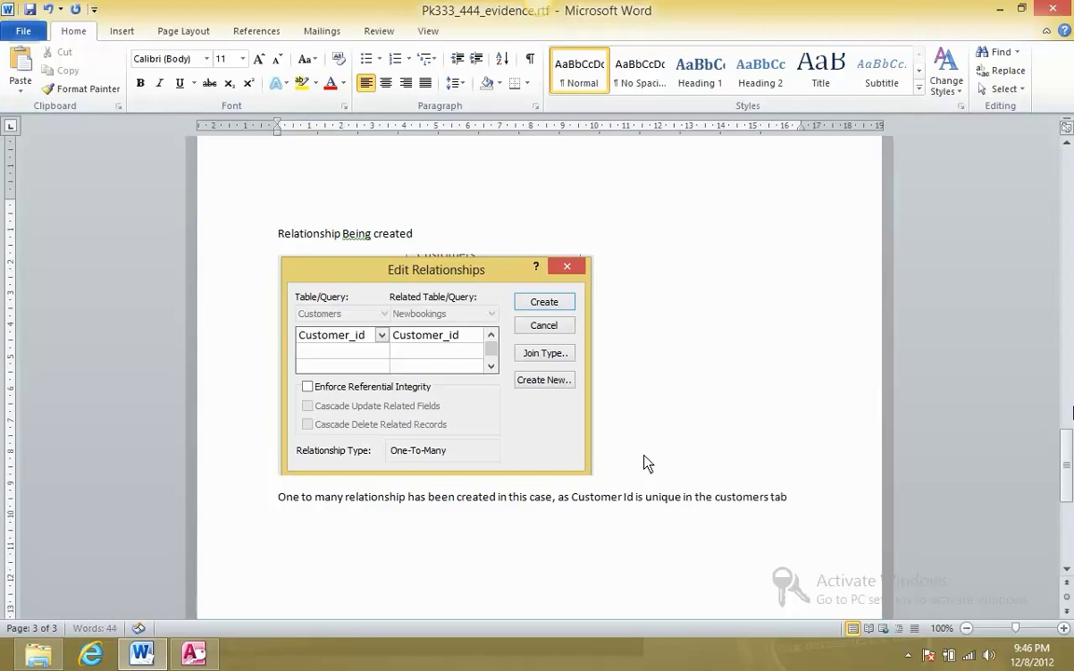
text(le biu)
key(BackSpace)
key(BackSpace)
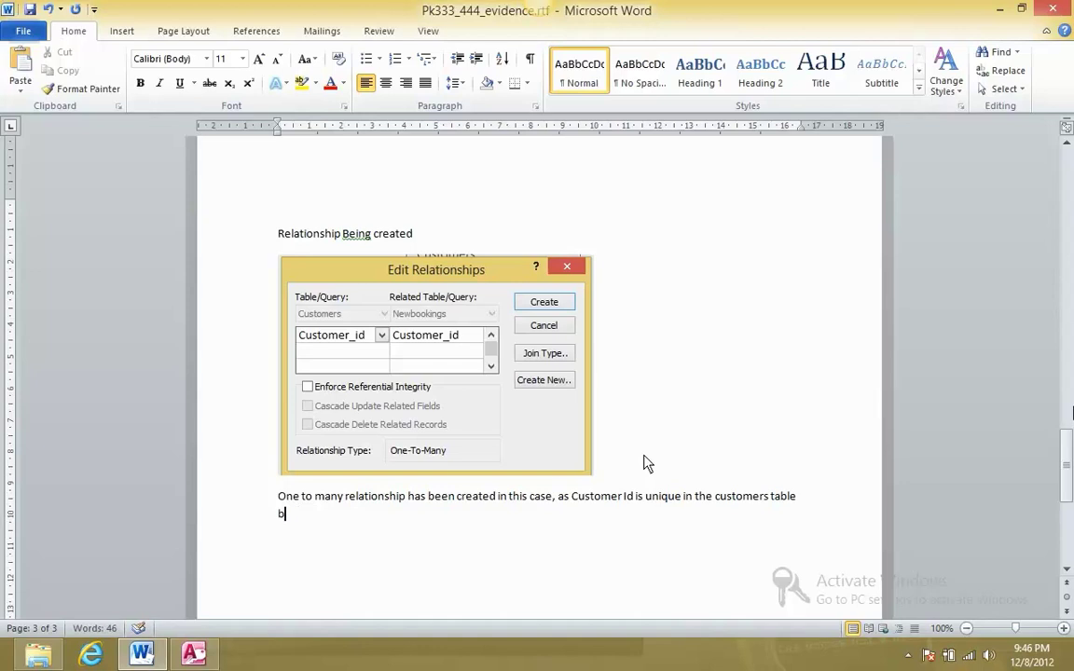
text(ut appearing multiple t)
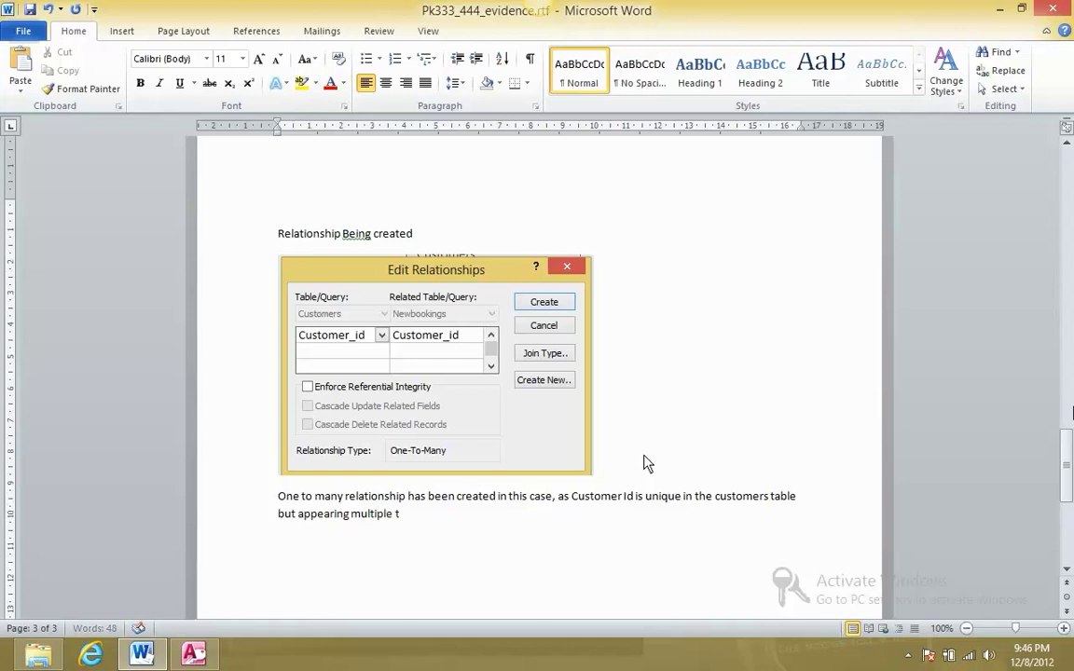
text(imes in the Newbookings table. )
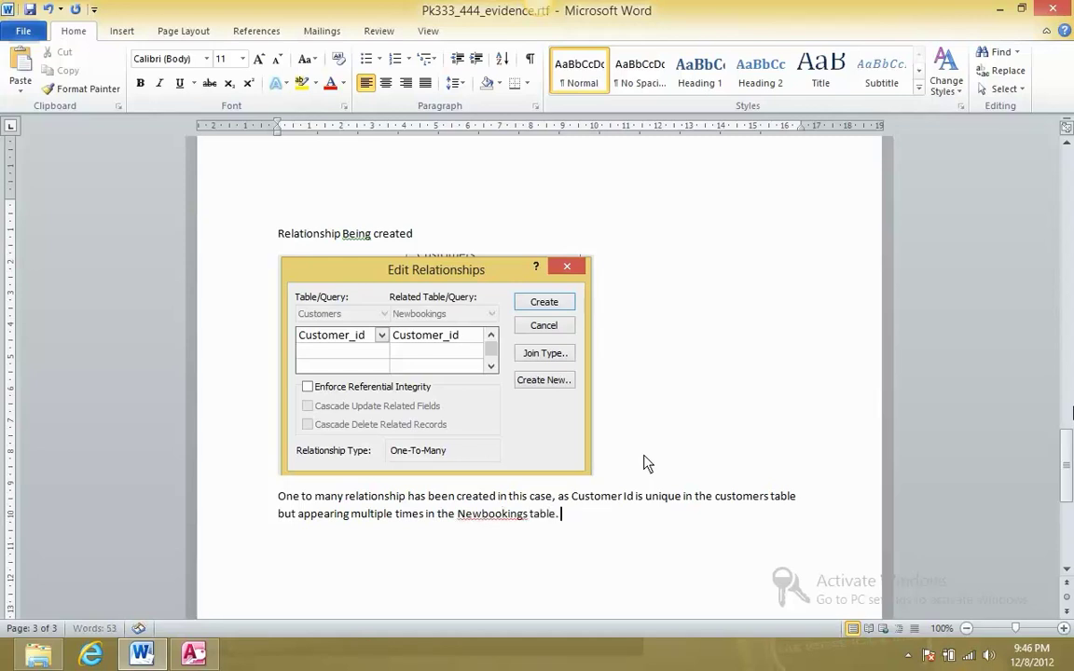
End the relationship explanation with "Thus, one to many relation has been created."
text(Thus, one to many relation)
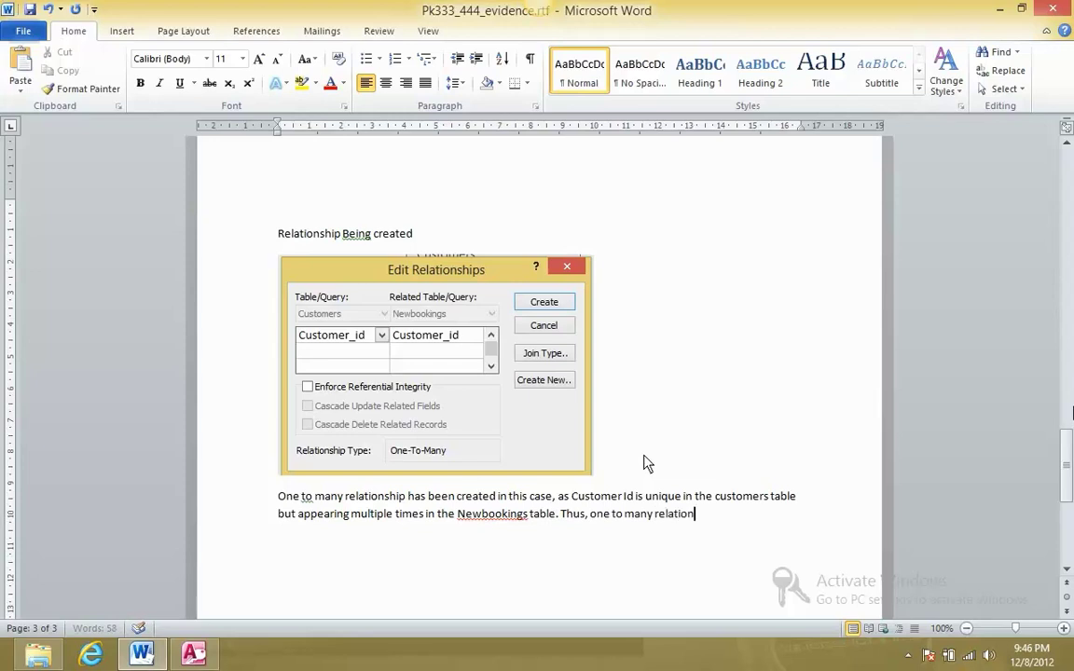
text( has ne)
key(BackSpace)
key(BackSpace)
text(been created.)
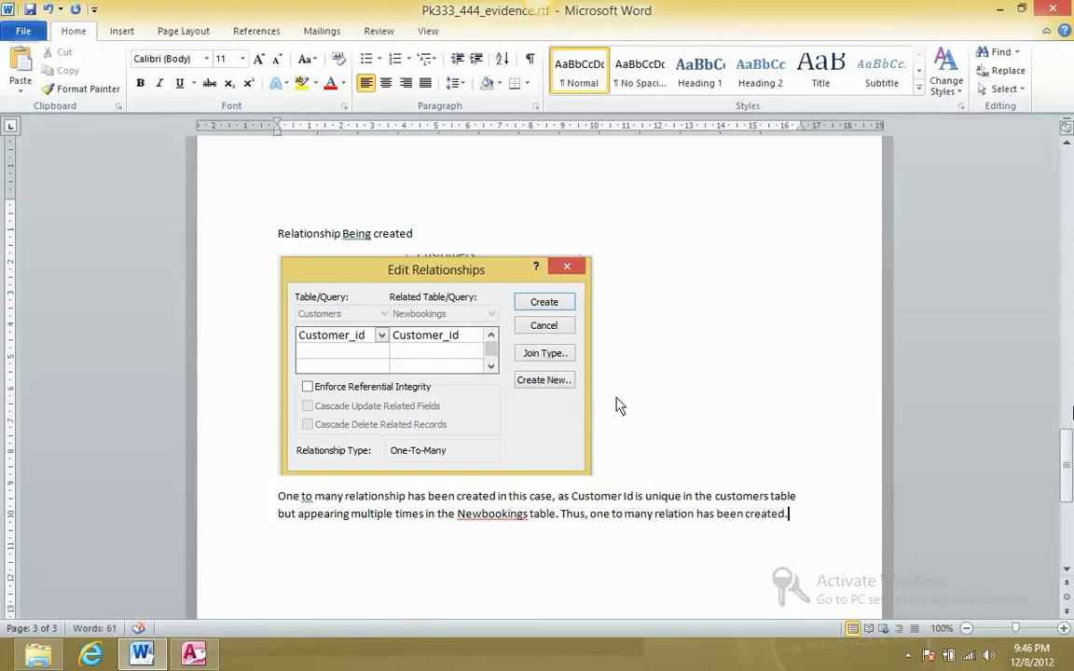
Switch to the exam paper and review task 8 on the AckSent field's format and its evidence requirement
key(alt+Tab)
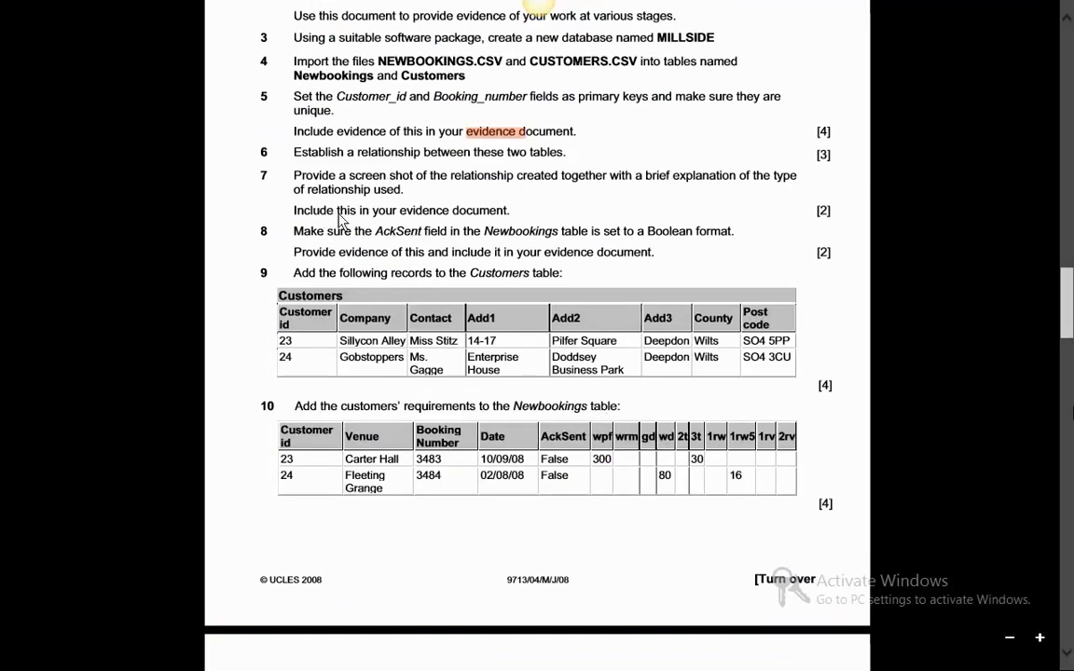
scroll(372, 257, down, 2)
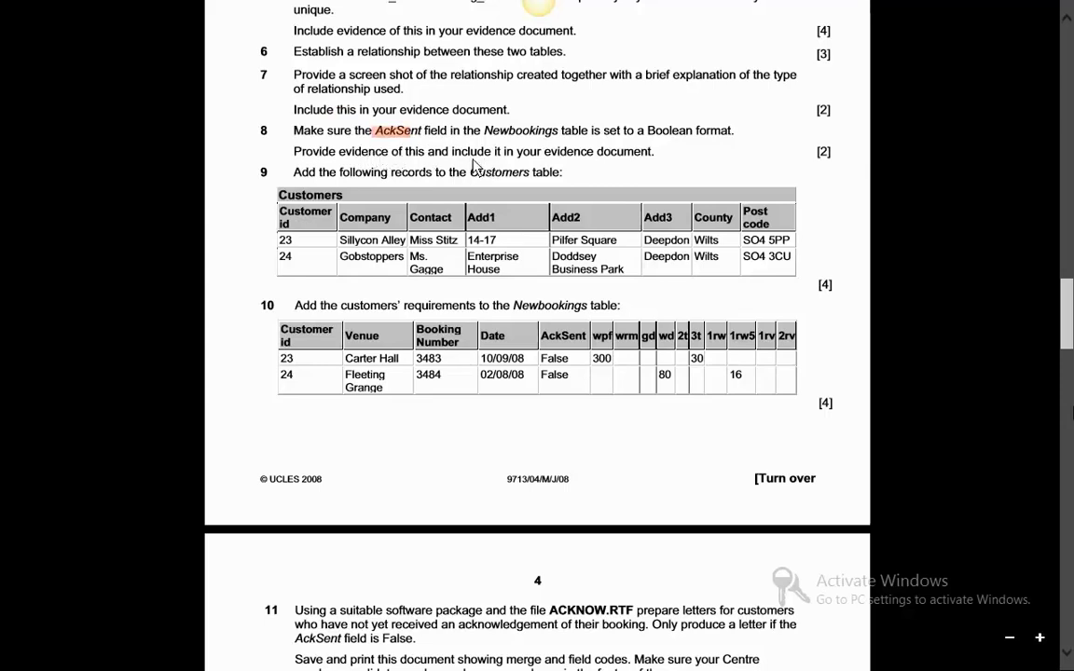
drag(504, 159, 644, 159)
key(alt+Tab)
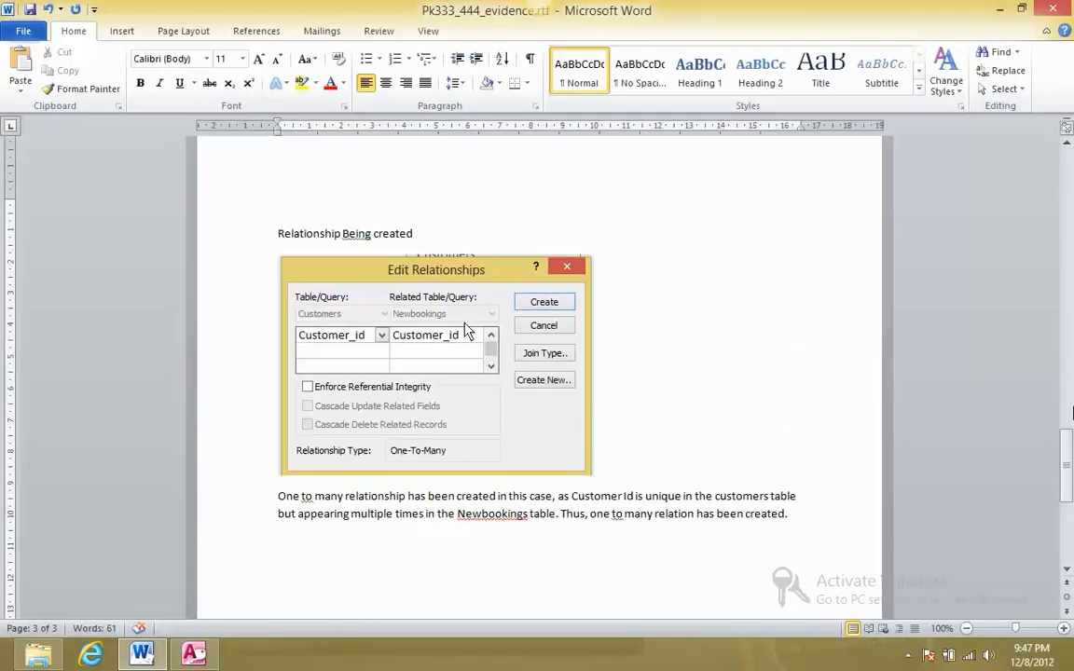
key(alt+Tab)
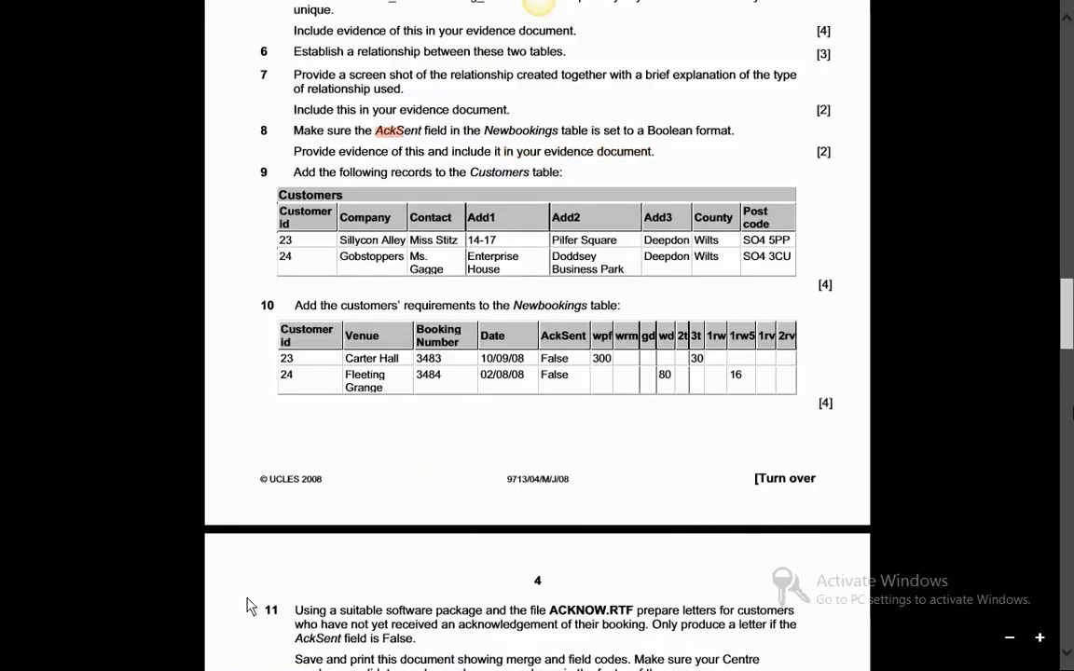
Switch to Access, open the Newbookings table in design view and set the Booking_number field's data type to Yes/No
key(alt+Tab)
key(alt+Tab)
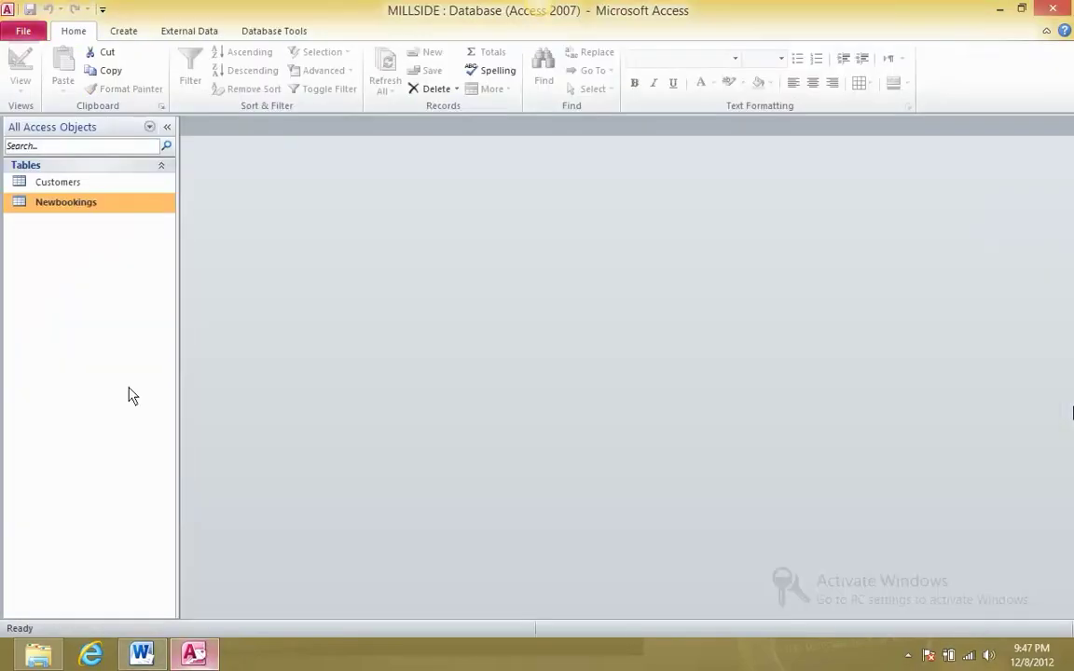
right_click(87, 209)
click(112, 234)
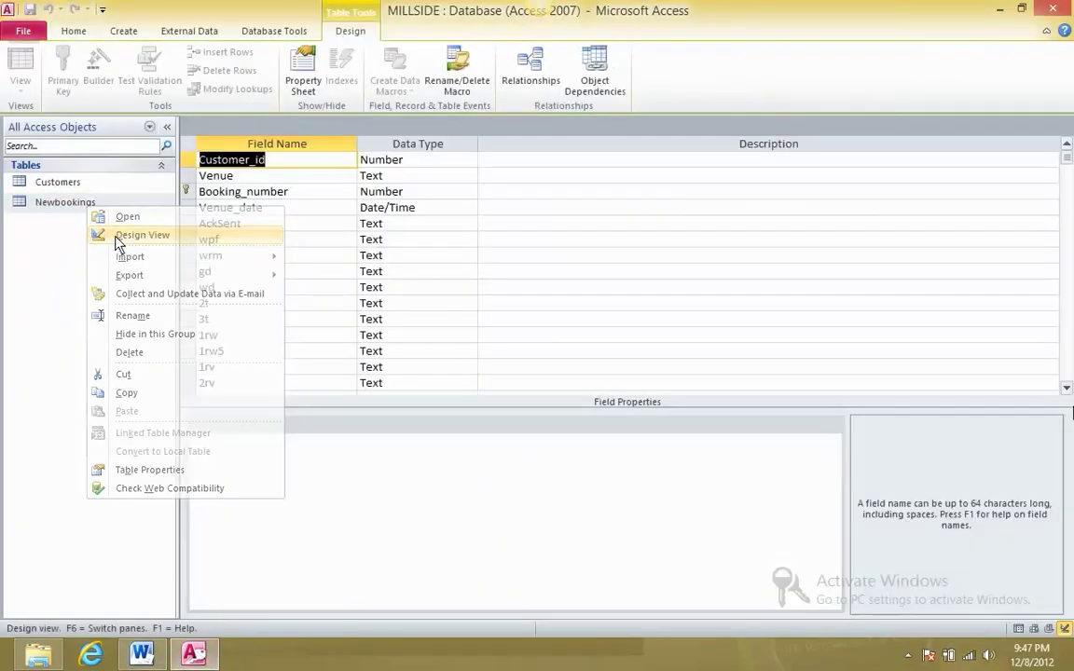
click(410, 193)
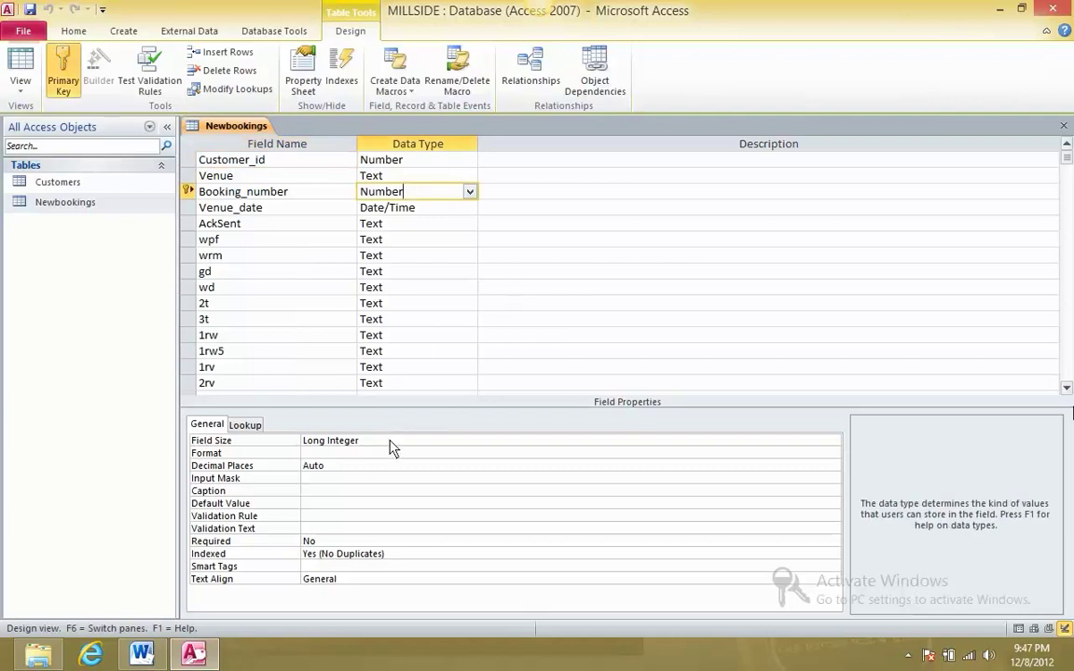
click(468, 193)
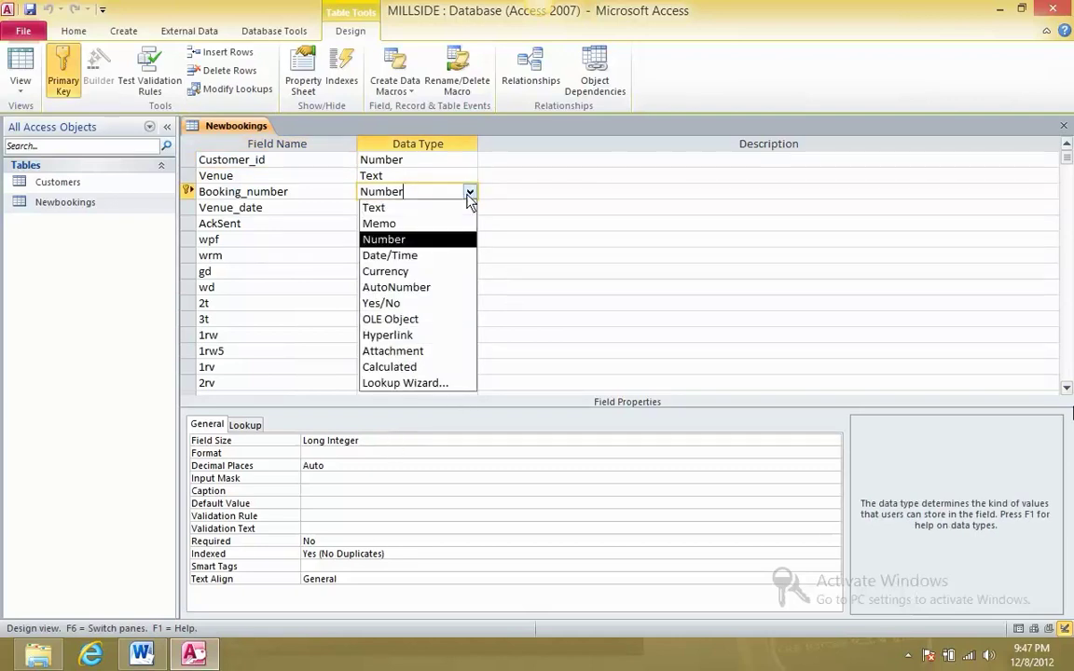
click(428, 304)
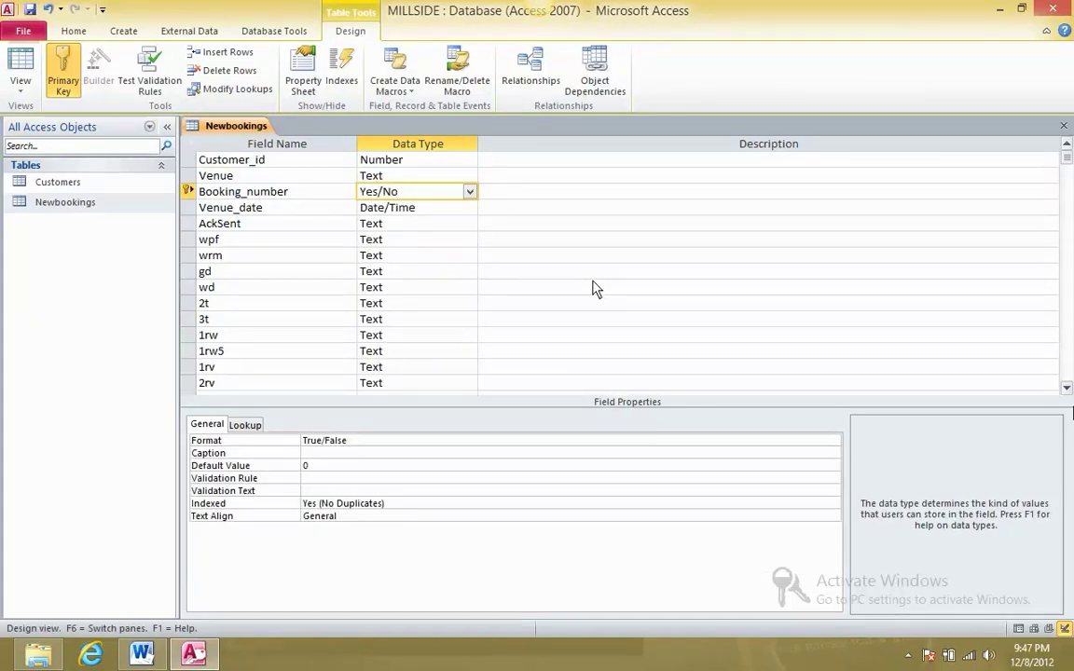
Capture a screenshot of the Newbookings field names and data types, and return to the Word evidence document
key(Print)
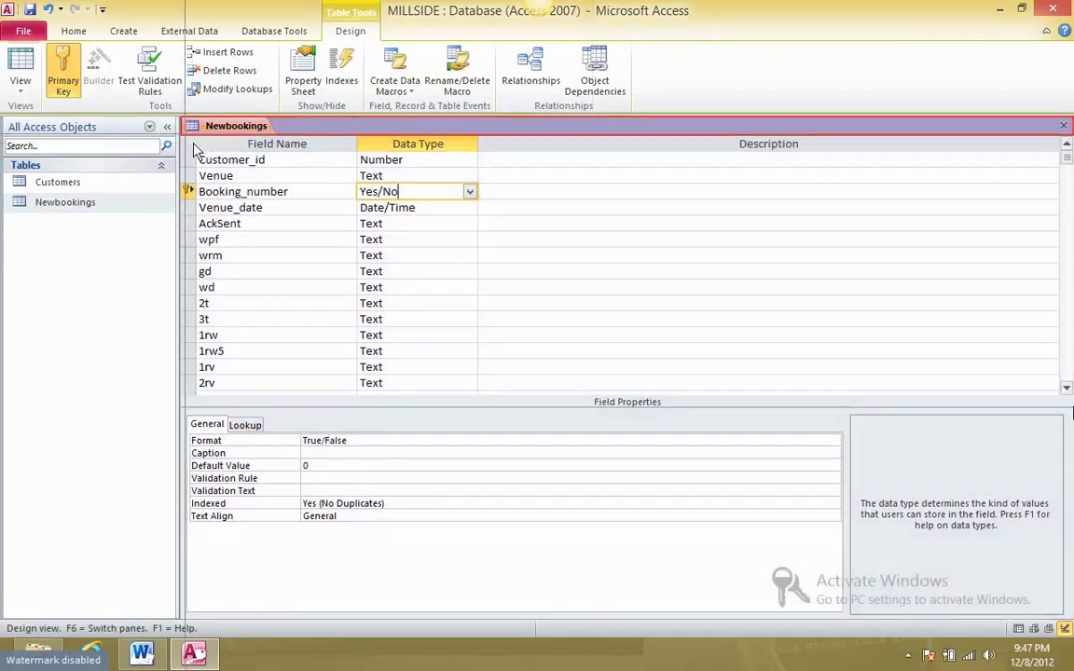
drag(194, 147, 478, 405)
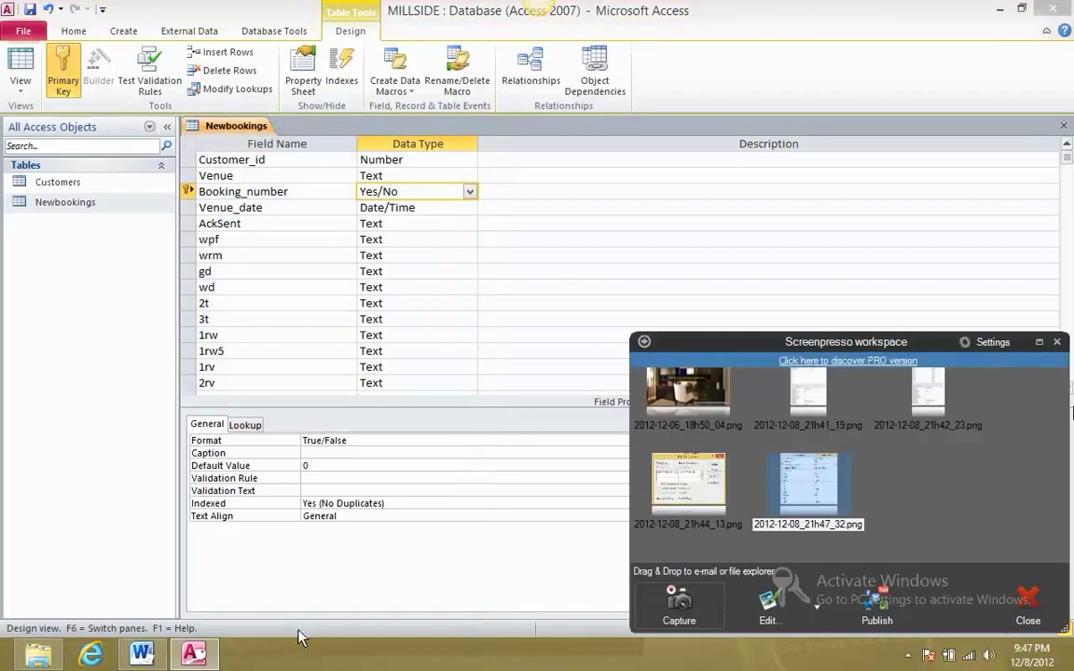
click(122, 658)
scroll(515, 558, down, 3)
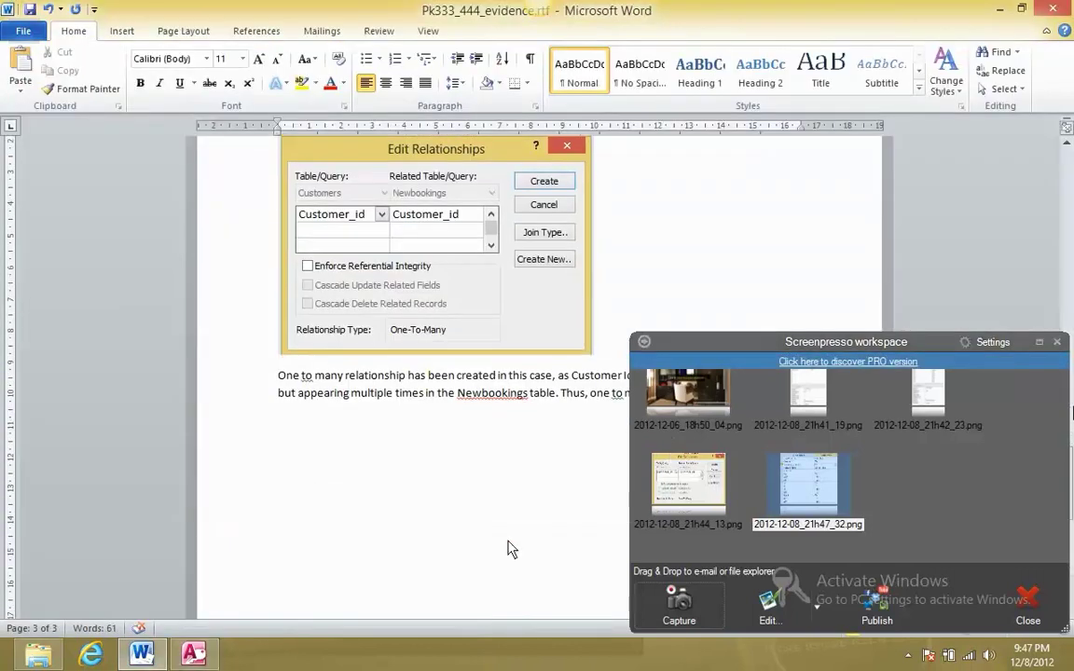
Add the caption "Asksend Field as Boolean" below the relationship explanation, leaving a blank line between them
click(808, 280)
key(Return)
key(Return)
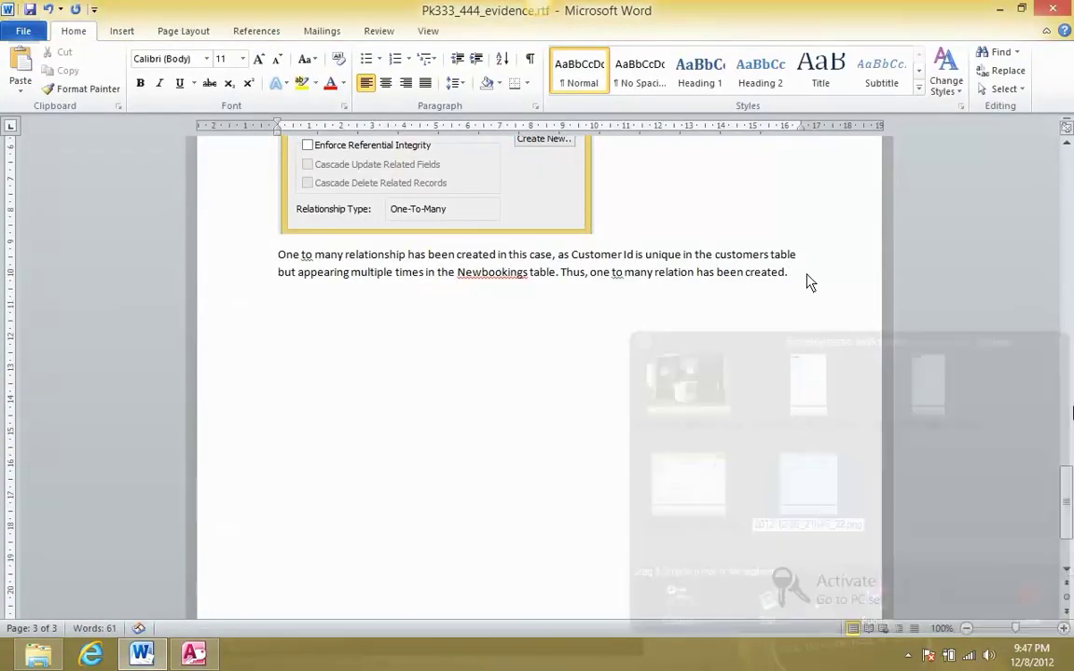
text(Ask)
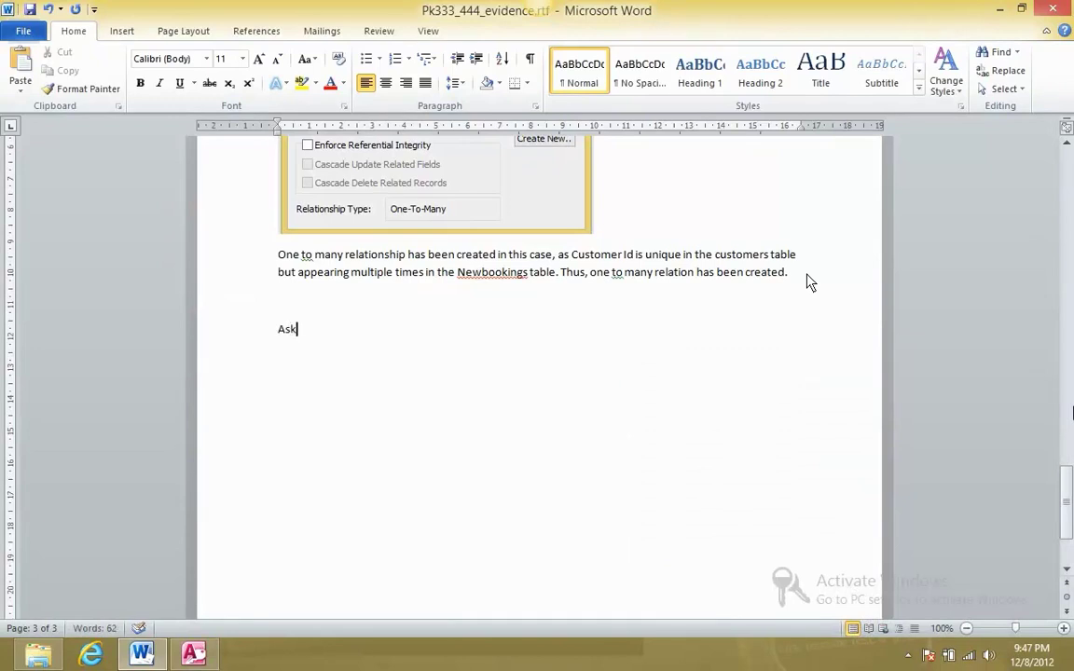
text(send Fi)
key(BackSpace)
key(BackSpace)
text(eld as B)
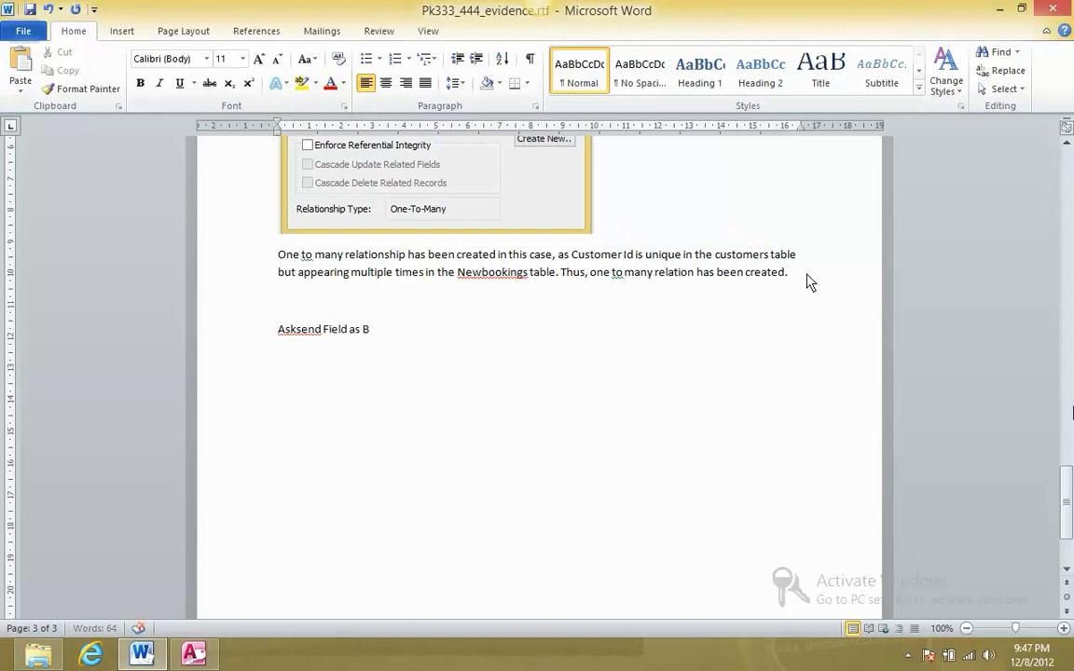
text(oolean)
key(BackSpace)
text(an)
Insert the captured Newbookings field list from the Screenpresso workspace under the Boolean caption and close the workspace
key(alt+Tab)
key(alt+Tab)
click(907, 654)
click(935, 542)
drag(807, 480, 321, 499)
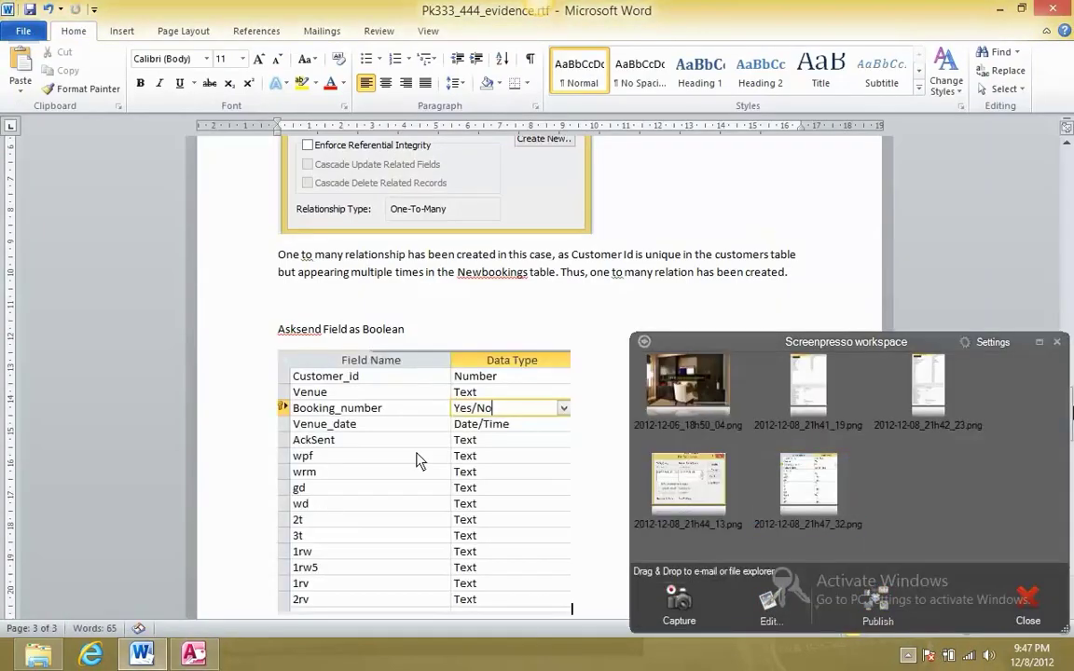
click(1055, 342)
scroll(746, 406, down, 3)
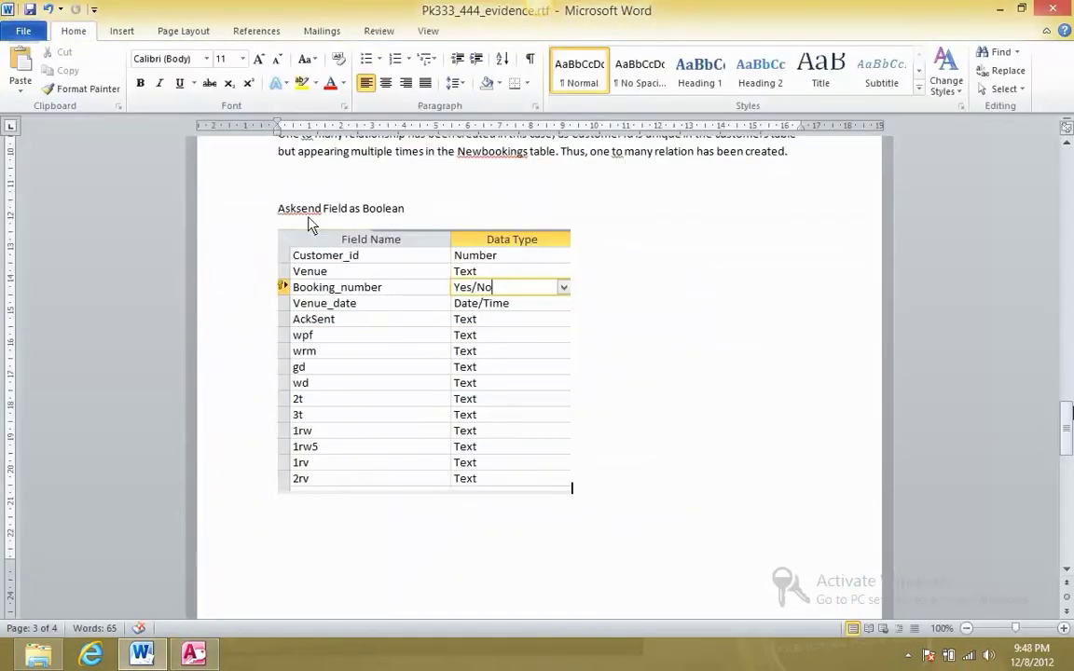
Make the captions "Asksend Field as Boolean" and "Relationship Being created" bold
triple_click(410, 221)
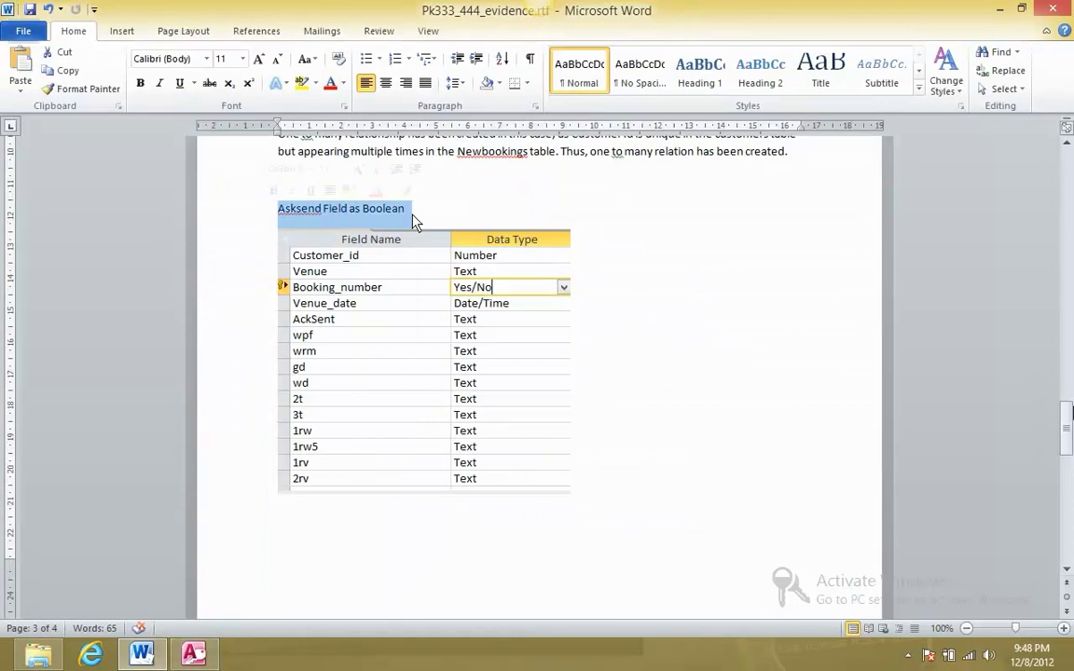
click(138, 84)
click(307, 177)
scroll(499, 277, up, 7)
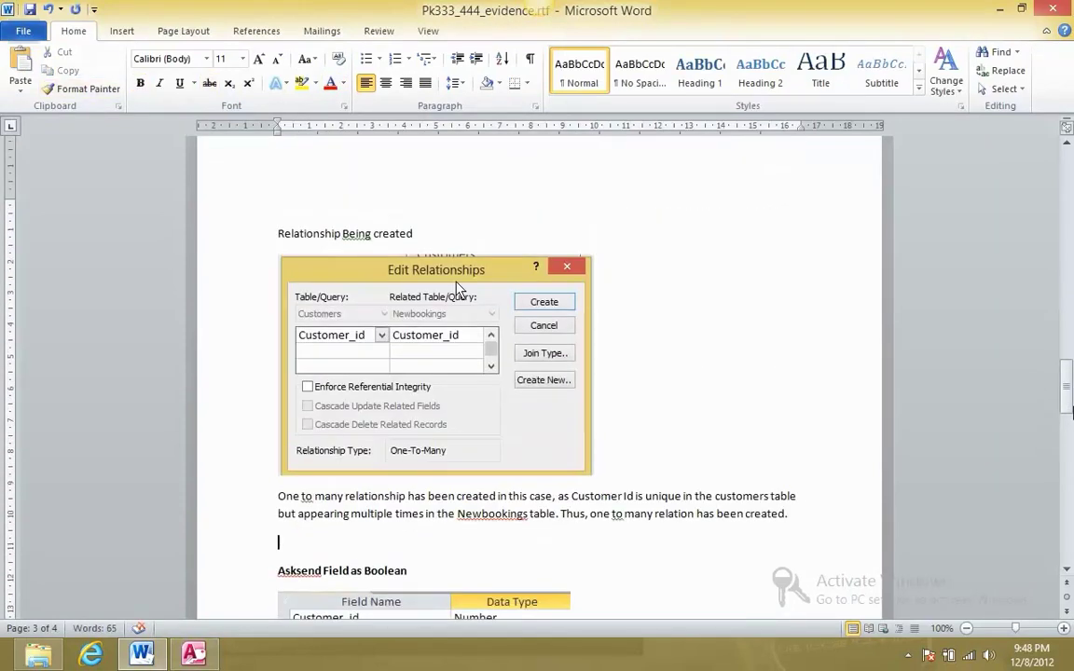
drag(412, 233, 266, 235)
click(140, 83)
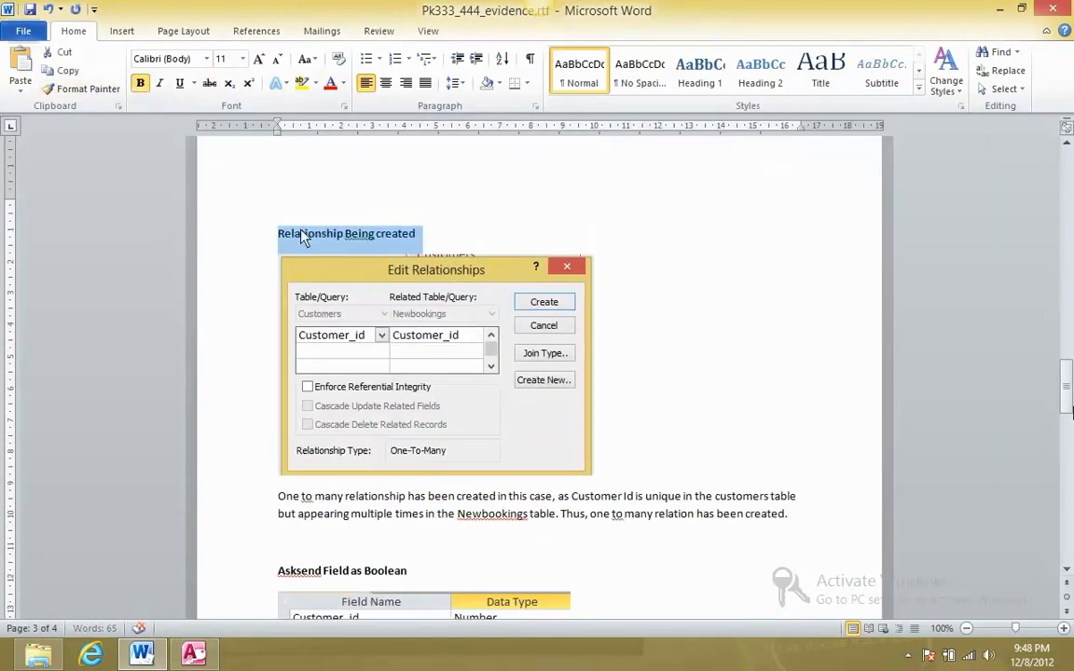
Correct "Being" to "being" in the relationship caption and deal with the flagged word in an earlier screenshot caption
right_click(357, 244)
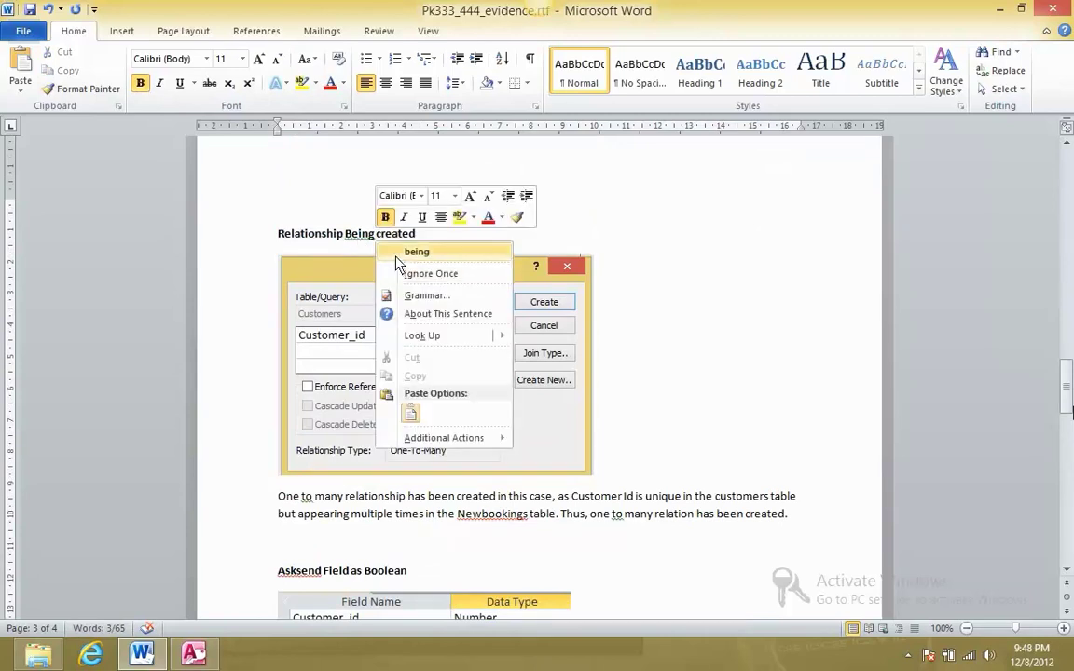
click(410, 249)
scroll(396, 263, up, 5)
scroll(396, 264, up, 15)
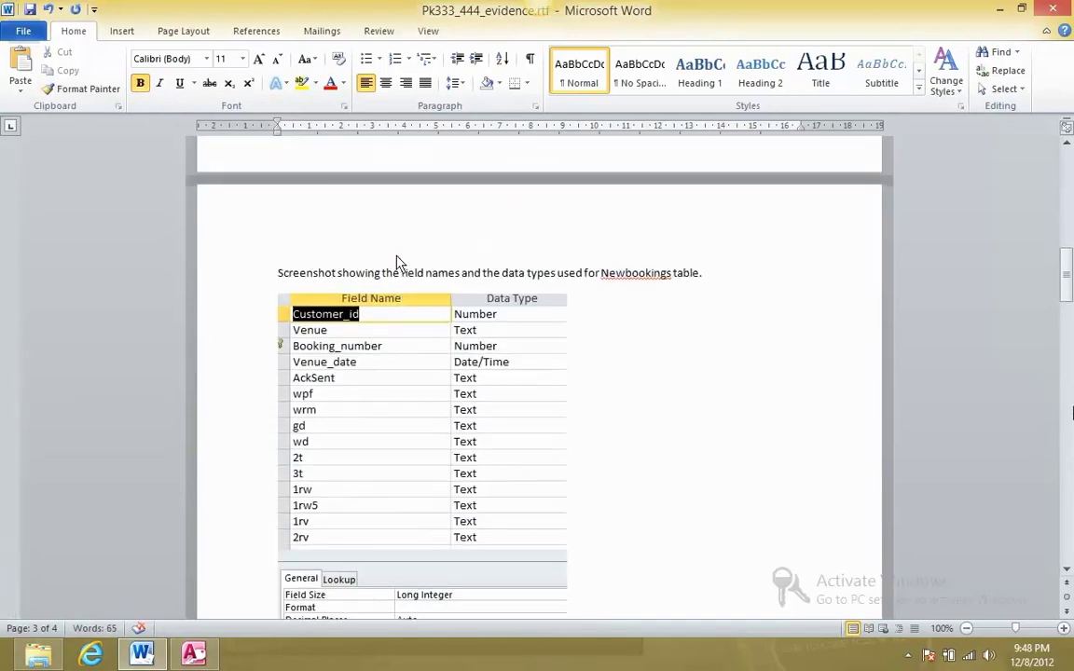
right_click(657, 281)
click(630, 367)
scroll(629, 471, down, 10)
scroll(601, 476, down, 8)
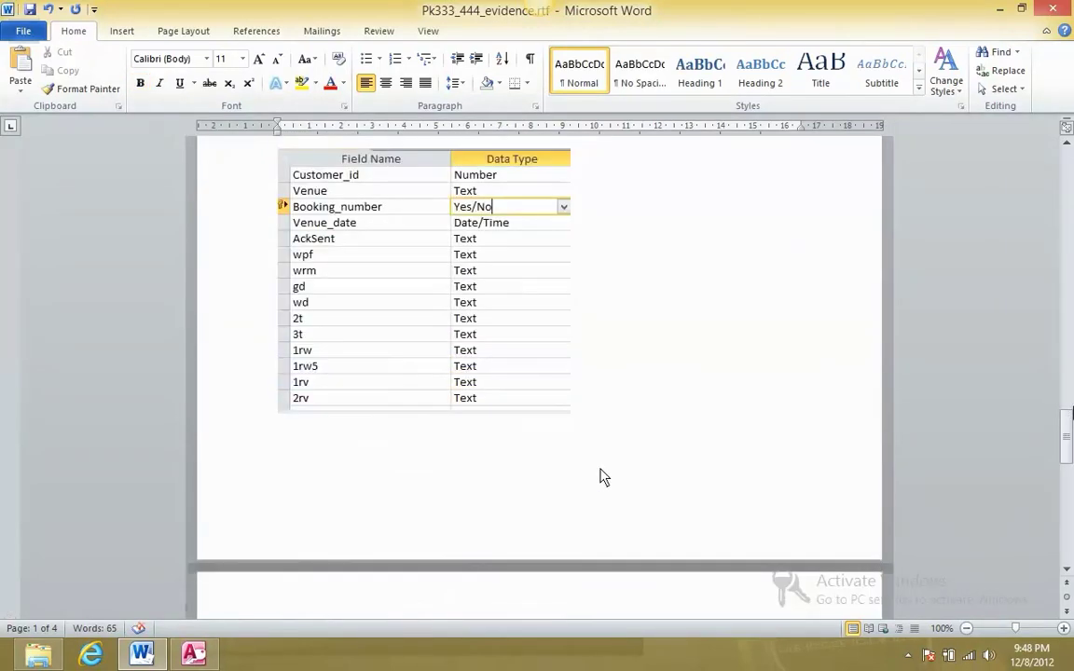
Switch to Access and display Newbookings in Datasheet View, saving Booking_number as Yes/No and accepting the possible data loss
key(alt+Tab)
click(21, 84)
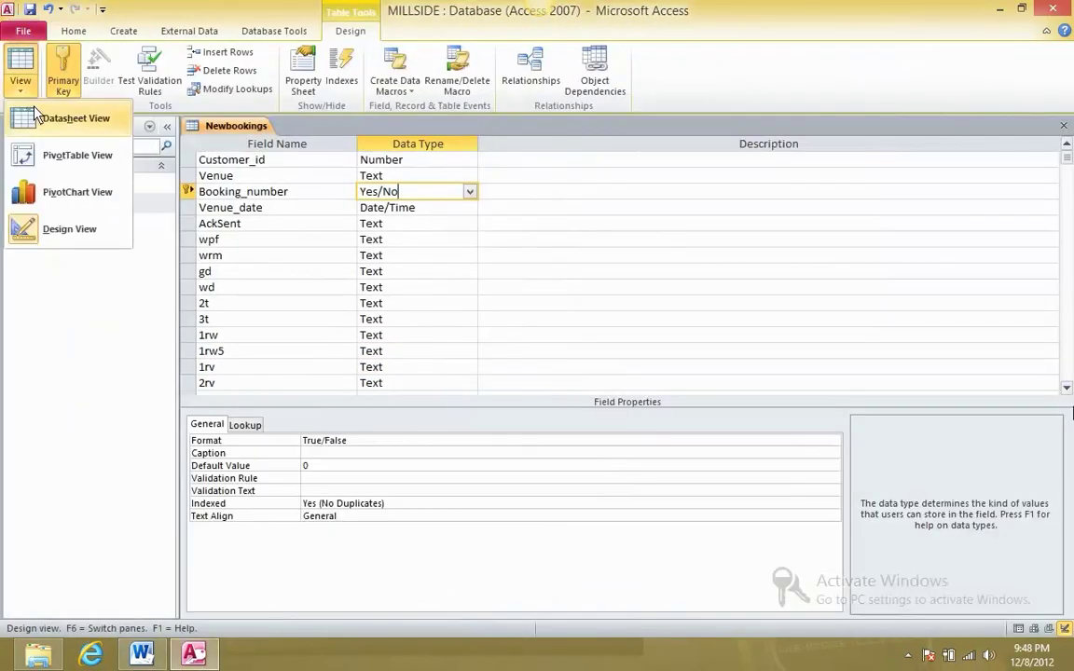
click(65, 115)
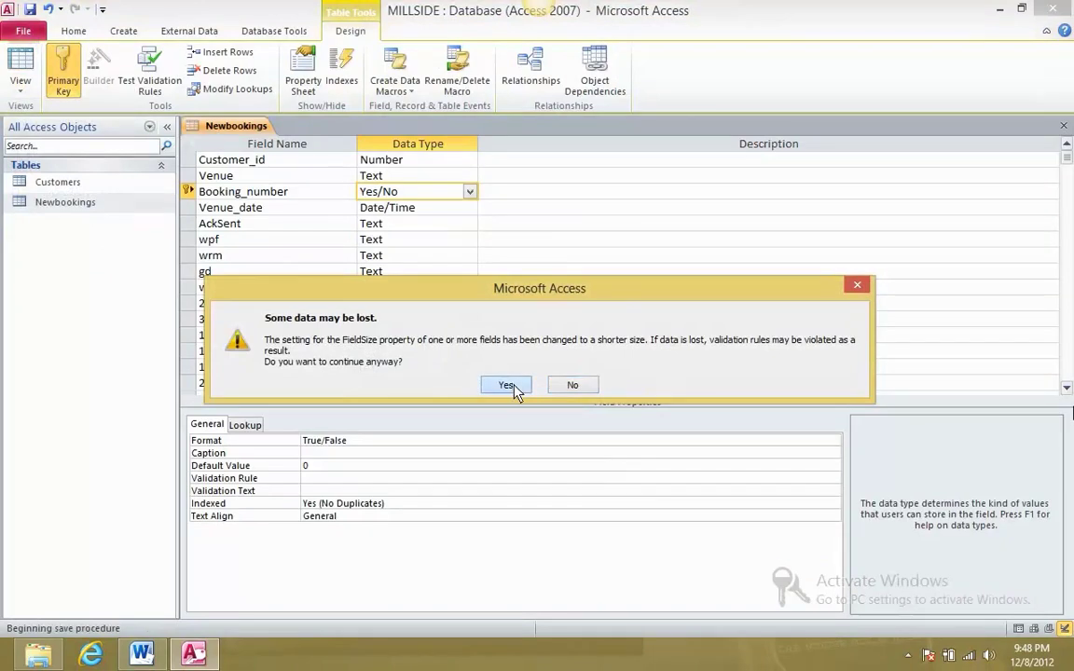
click(510, 384)
click(505, 369)
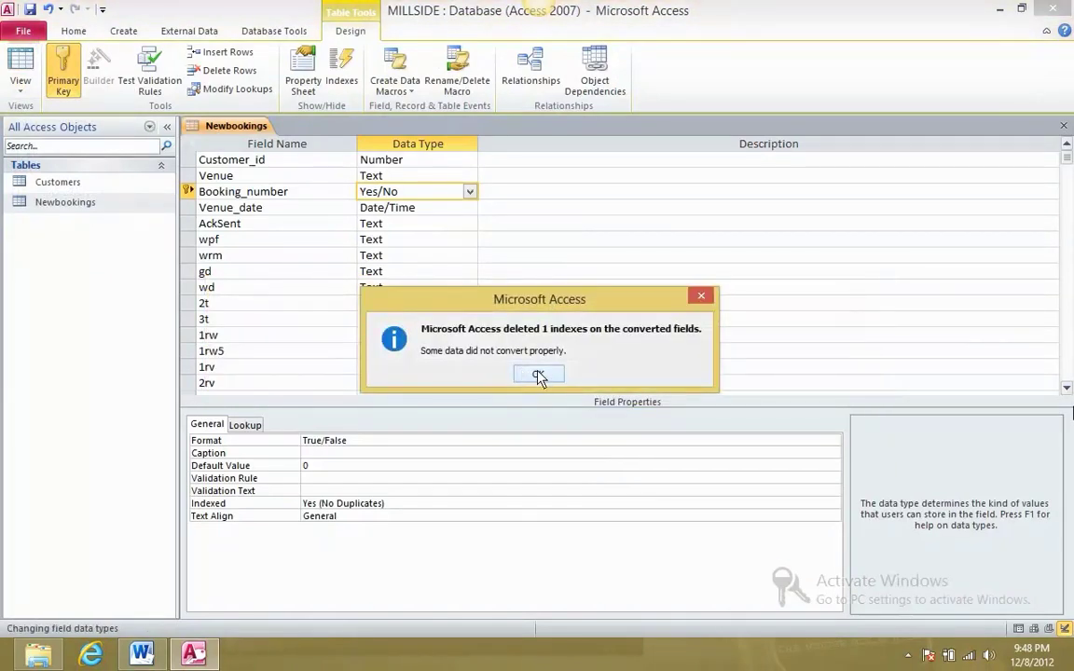
click(538, 373)
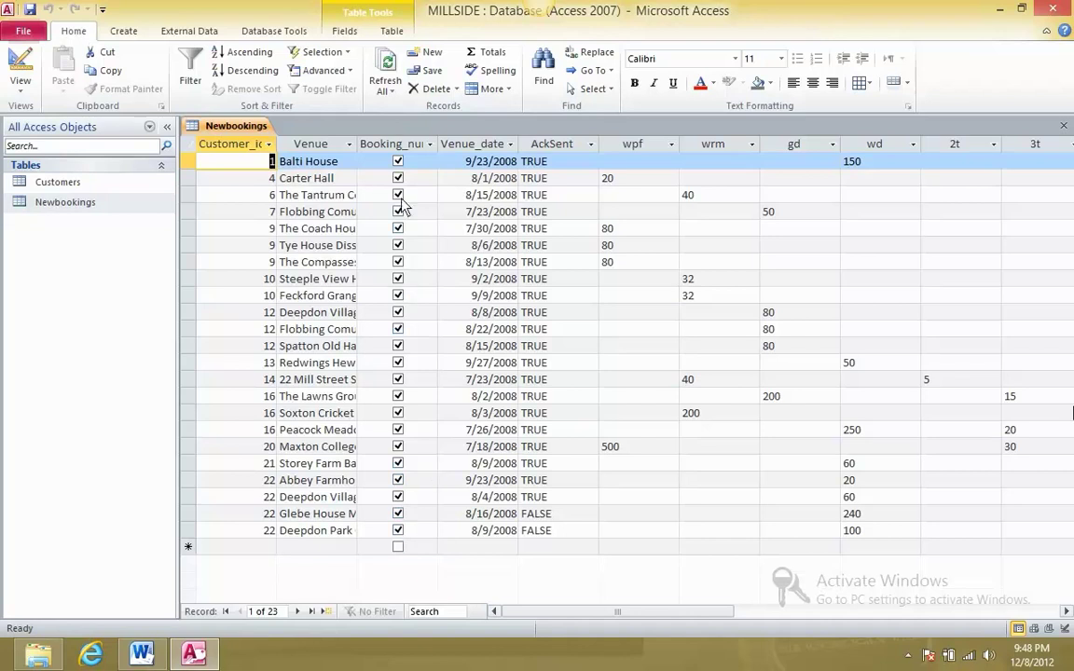
Return the Newbookings table to Design View and set the Booking_number data type to Number
click(28, 90)
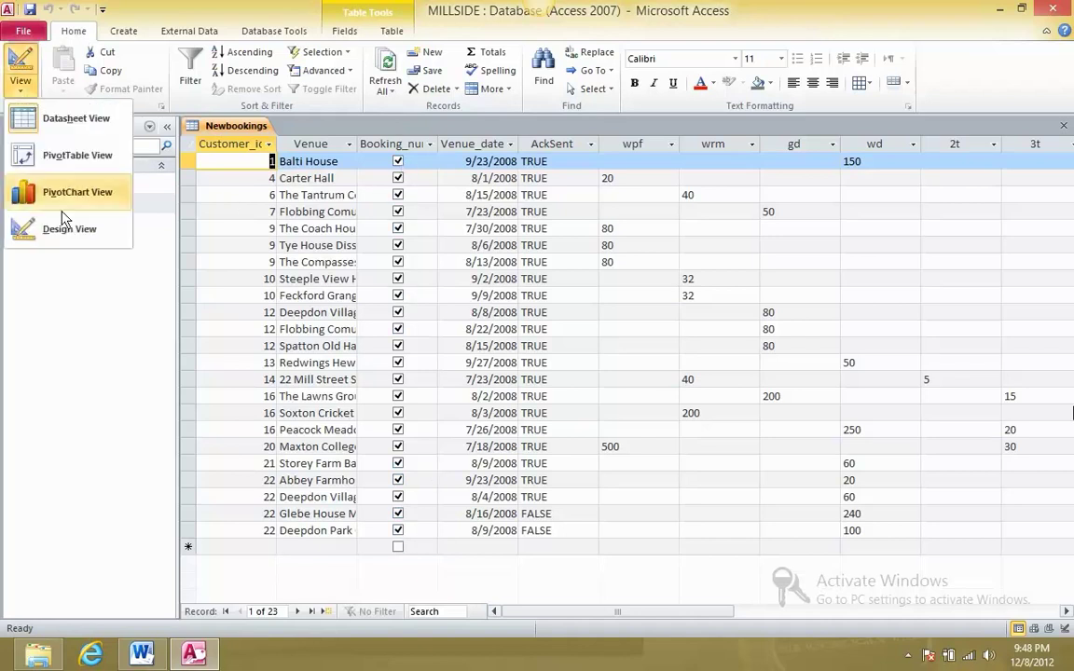
click(88, 224)
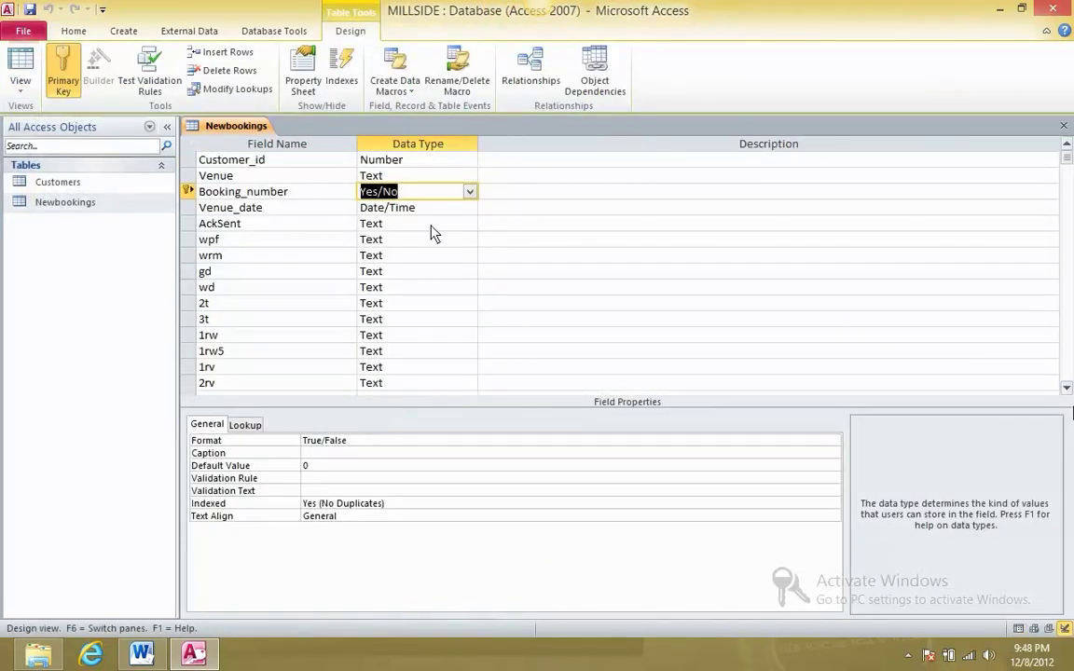
click(421, 196)
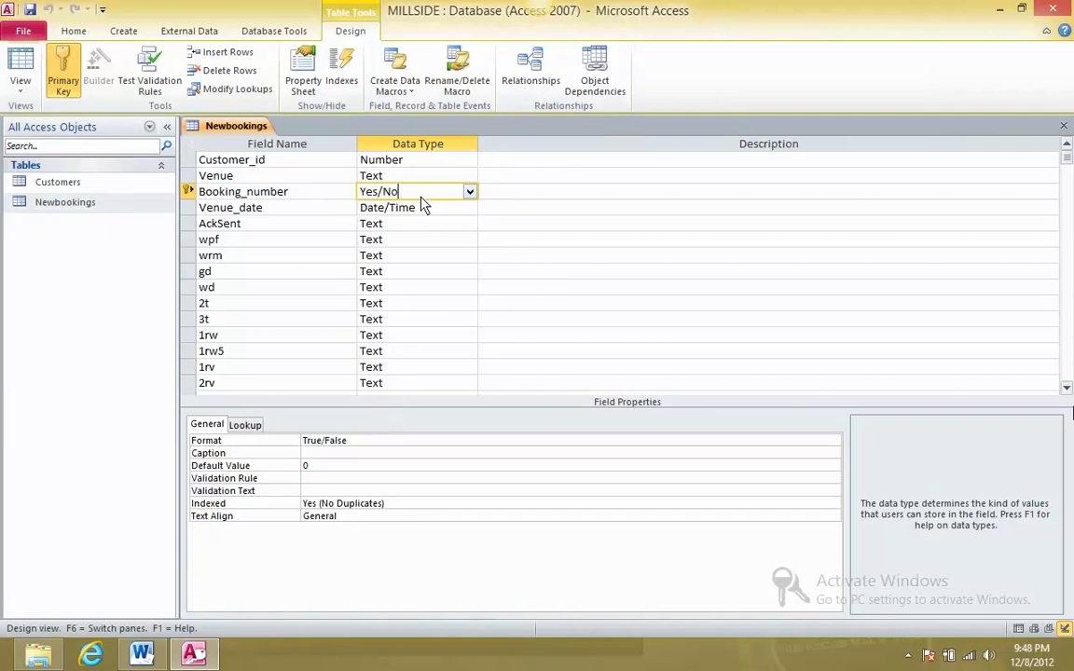
click(469, 194)
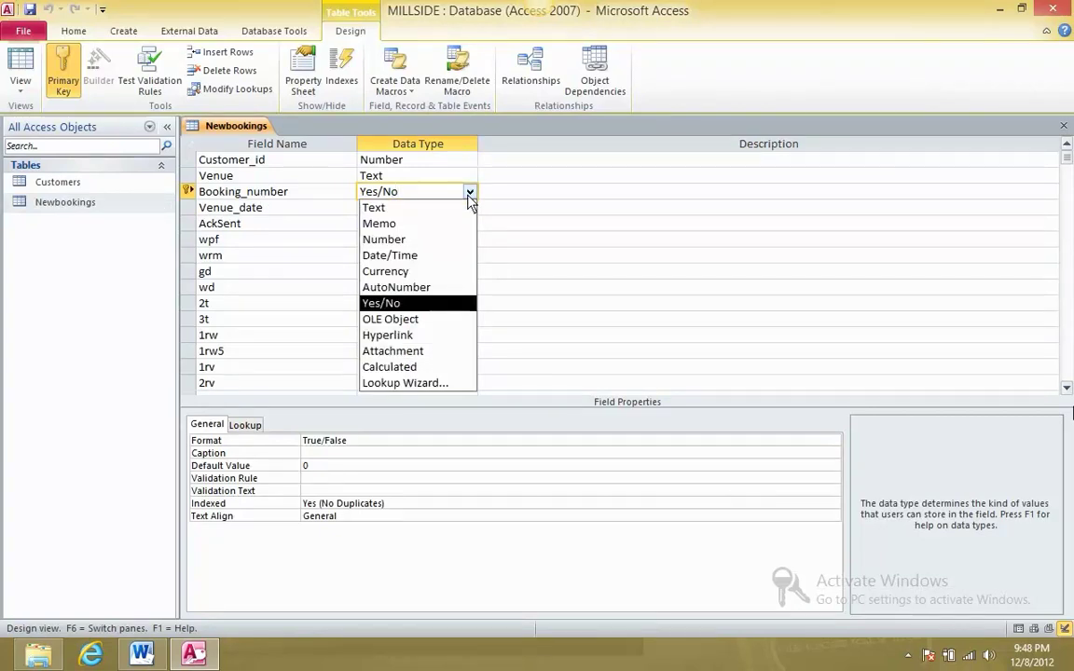
click(469, 193)
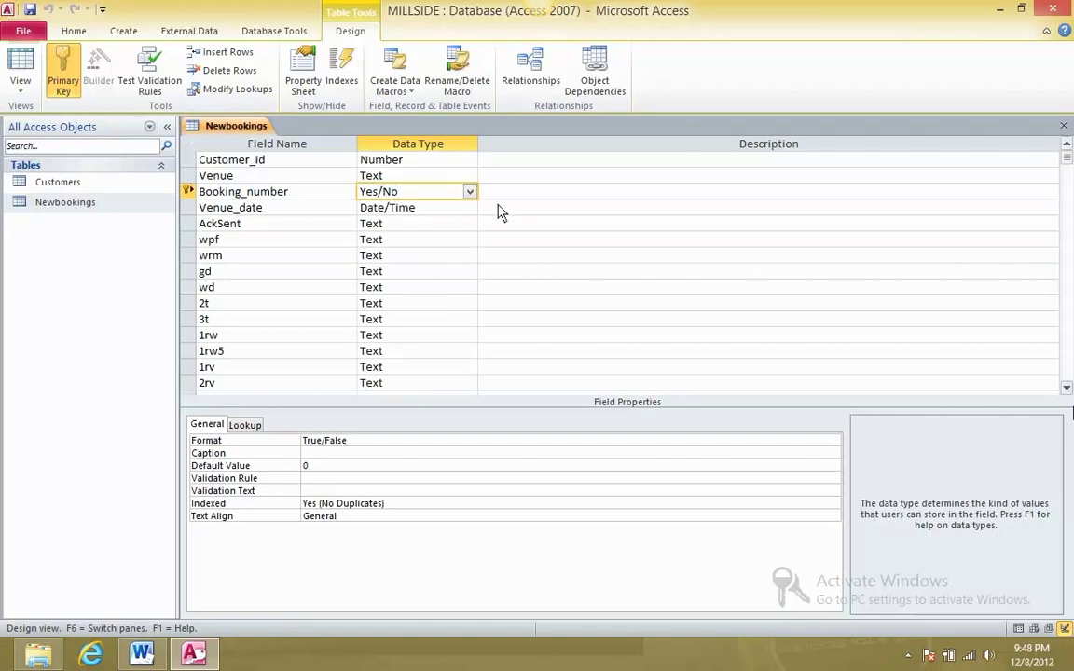
click(467, 192)
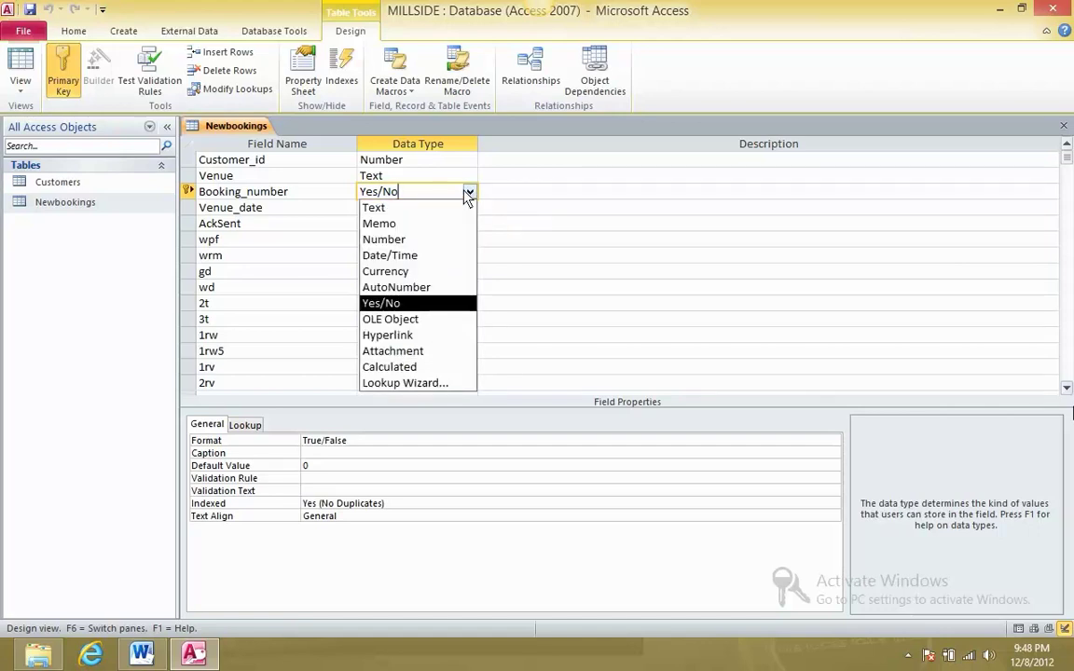
click(426, 240)
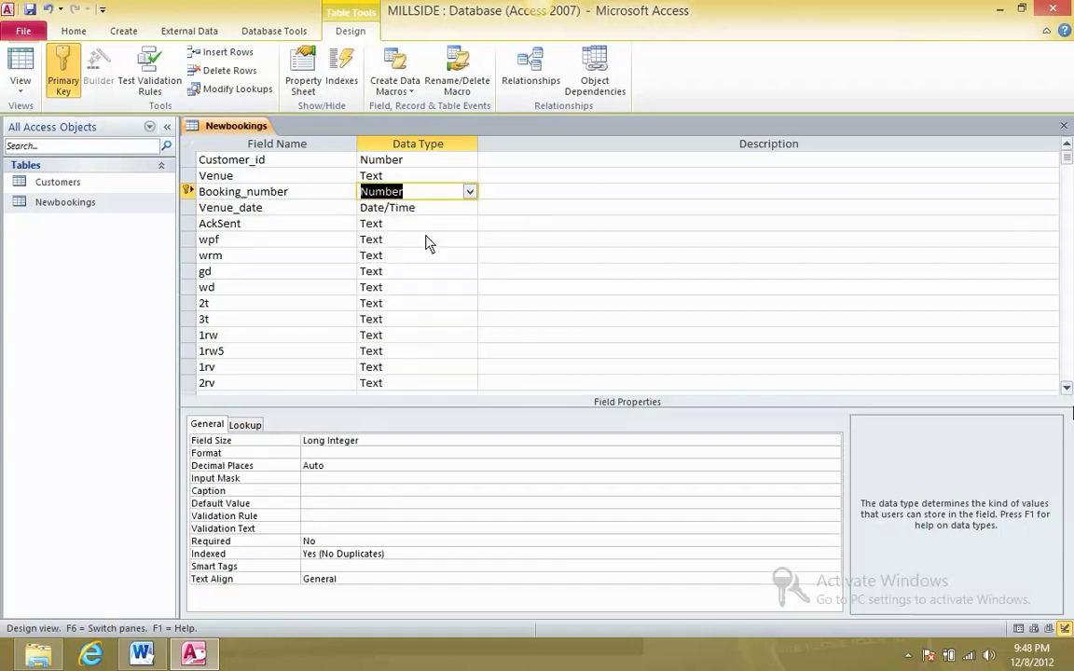
Try to save Newbookings with Booking_number as Number and open it in Datasheet View
click(20, 85)
click(58, 115)
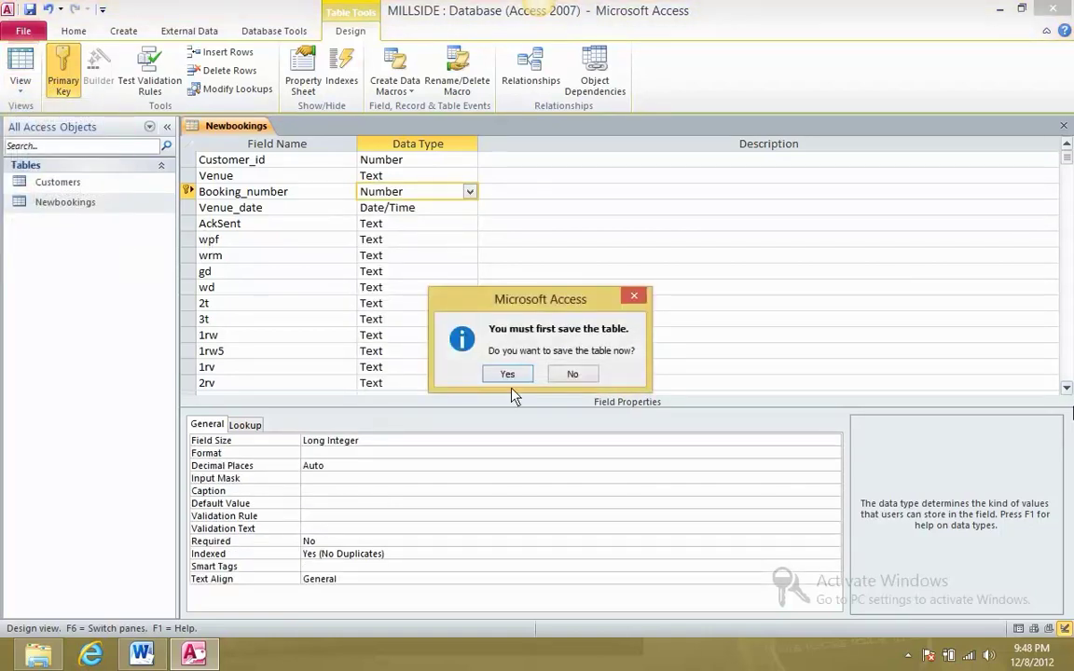
click(507, 375)
click(504, 372)
click(538, 374)
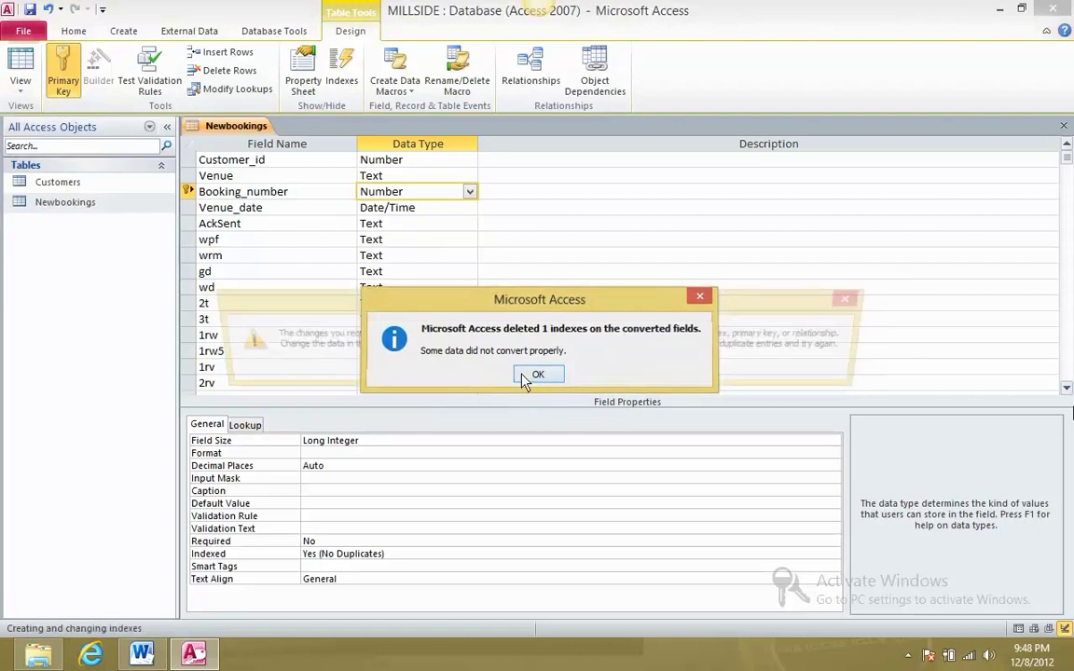
click(520, 374)
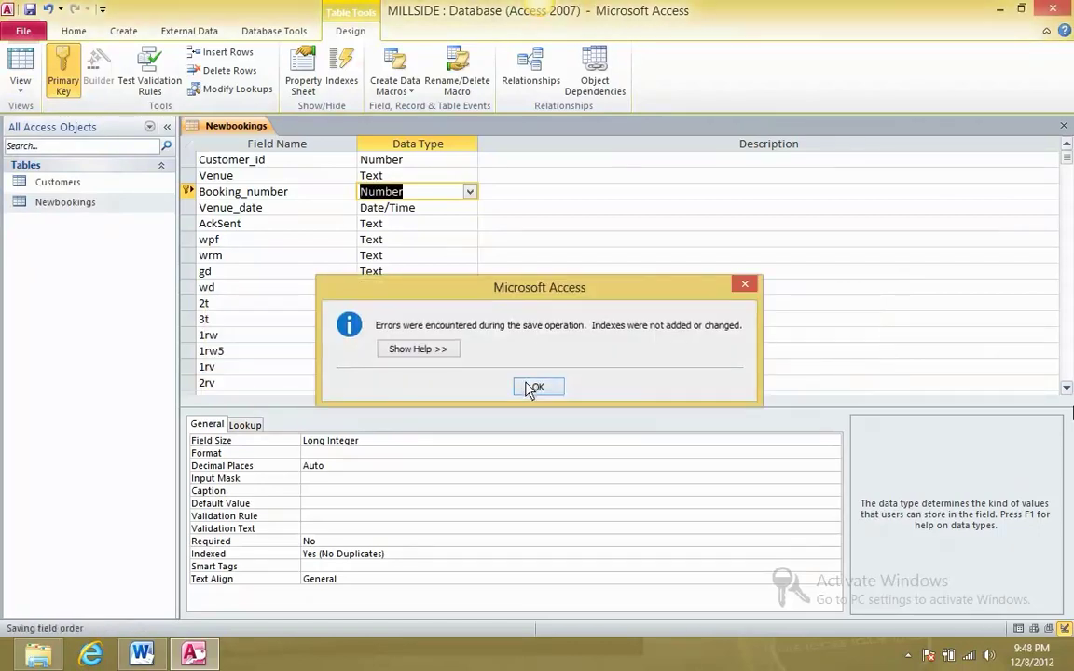
click(534, 383)
Set the Booking_number data type to Text, declining the Memo type that would remove the primary key
click(469, 191)
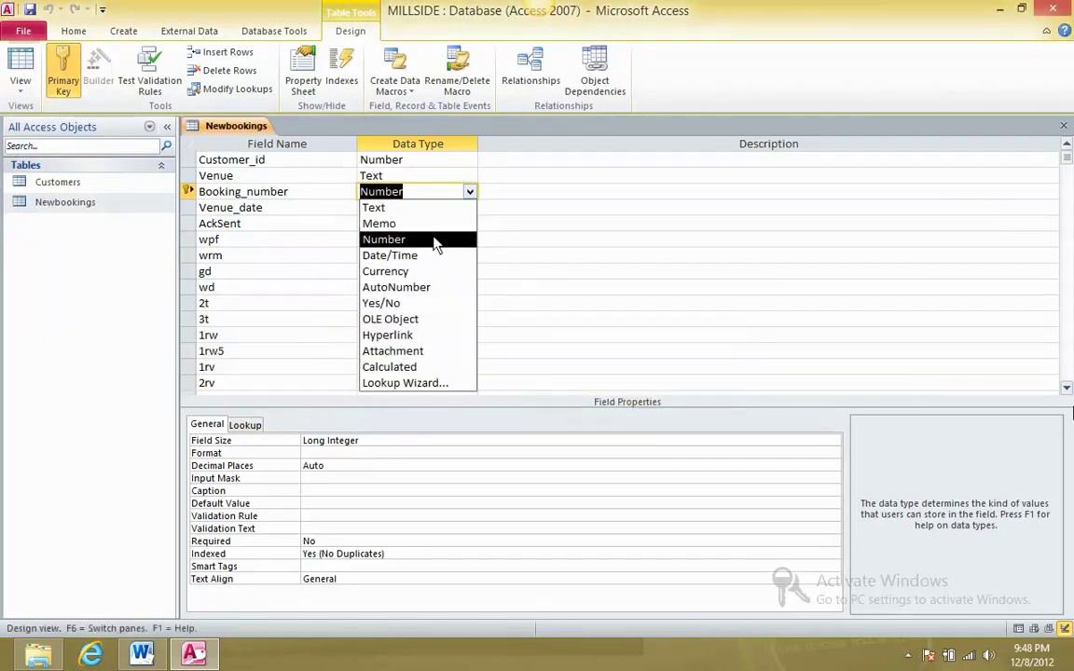
click(433, 223)
click(471, 192)
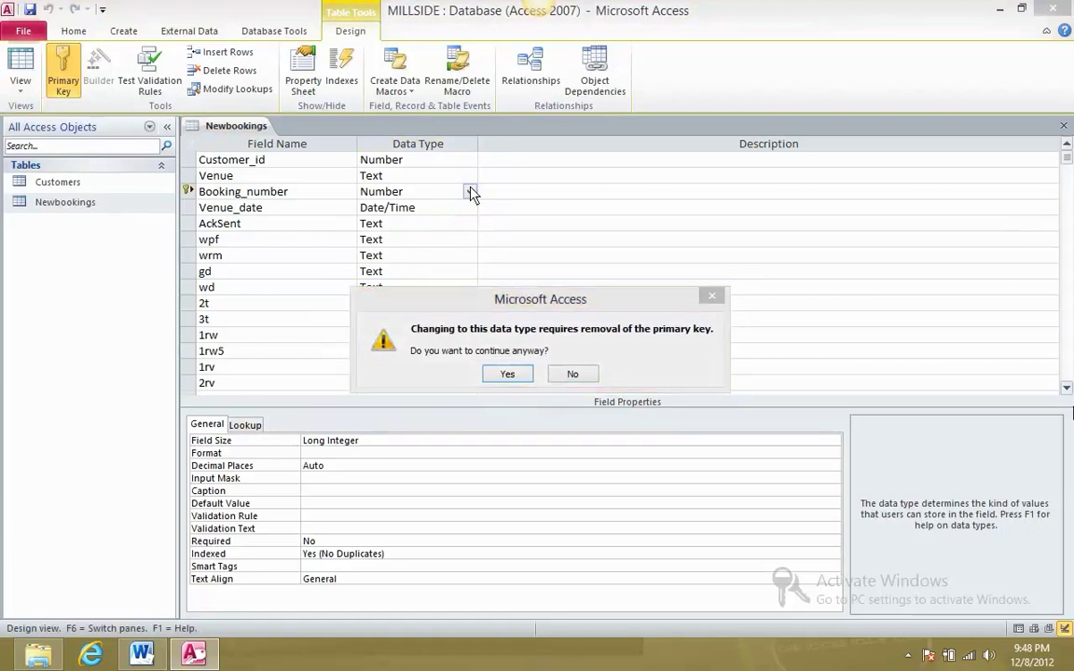
click(573, 374)
click(469, 191)
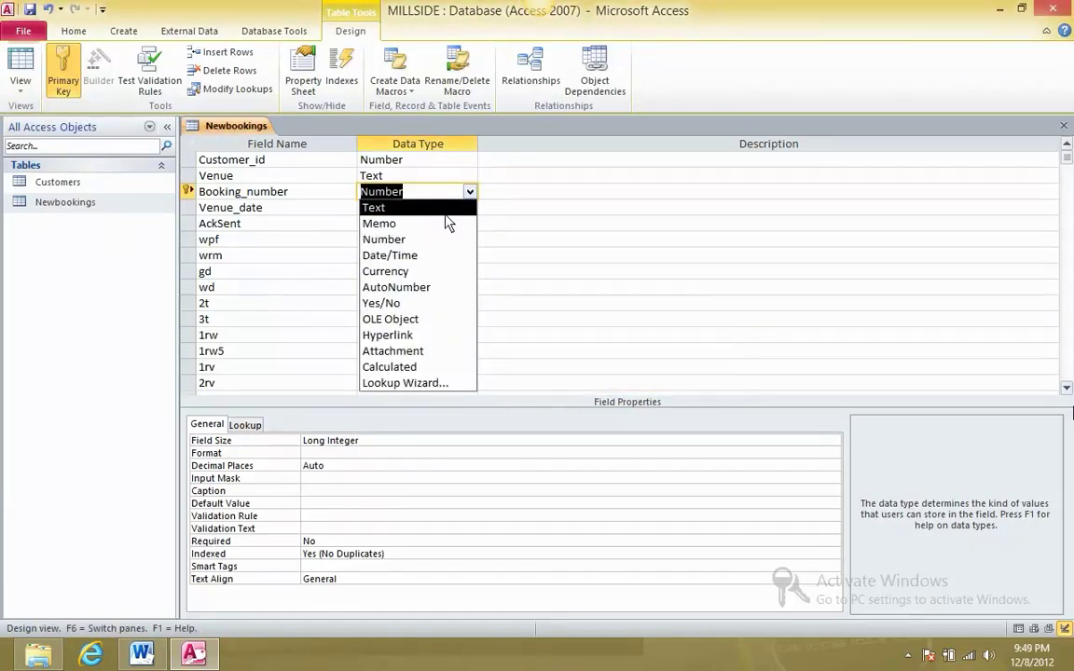
click(446, 207)
Set the data type of the wpf field in Newbookings to Yes/No
click(438, 229)
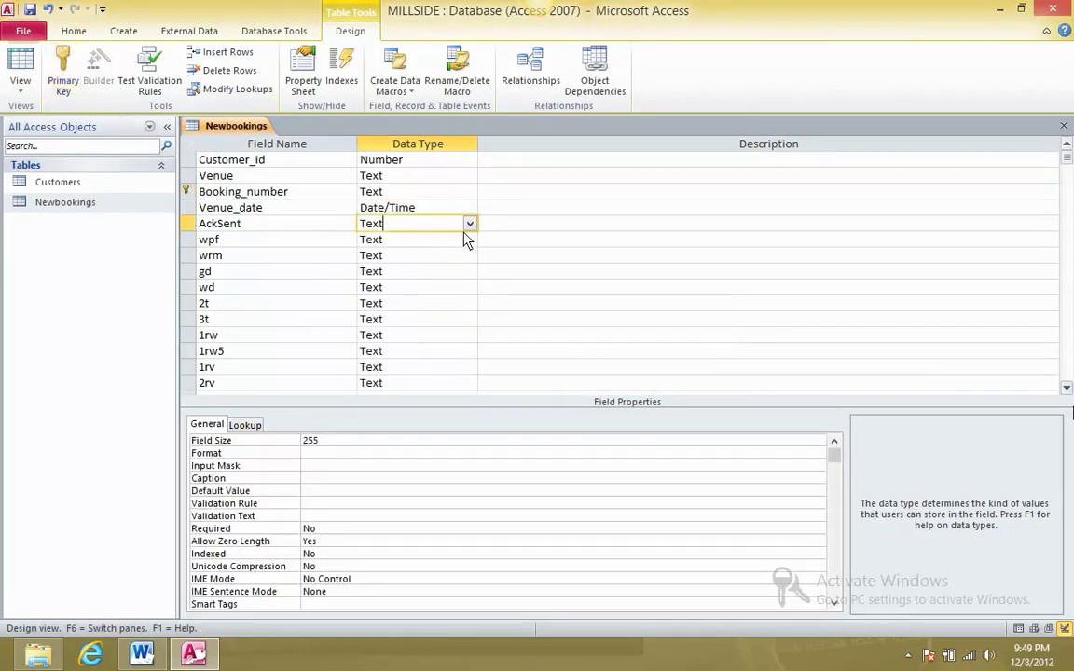
click(469, 239)
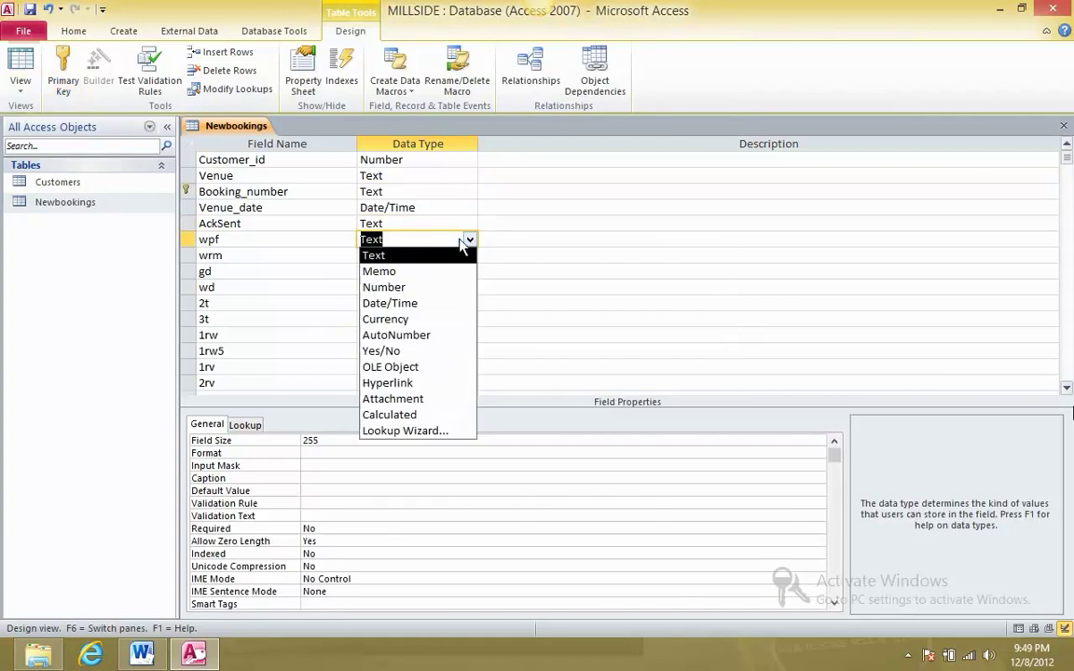
click(447, 351)
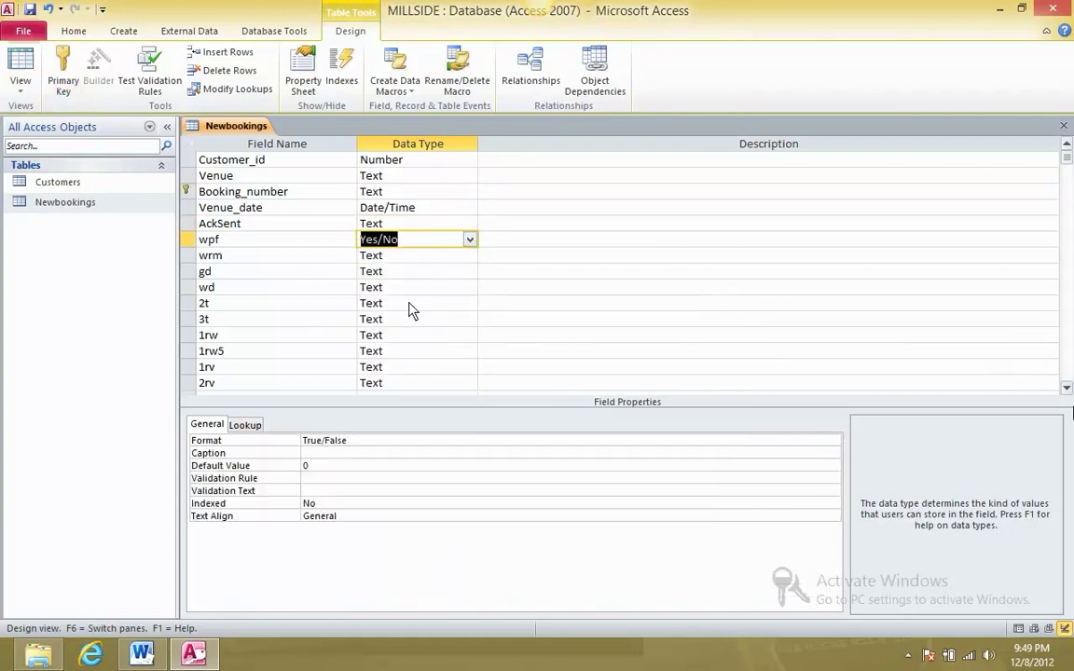
Save the changed Newbookings data types, accepting possible data loss, and try to show the table in Datasheet View
click(21, 89)
click(37, 124)
click(506, 377)
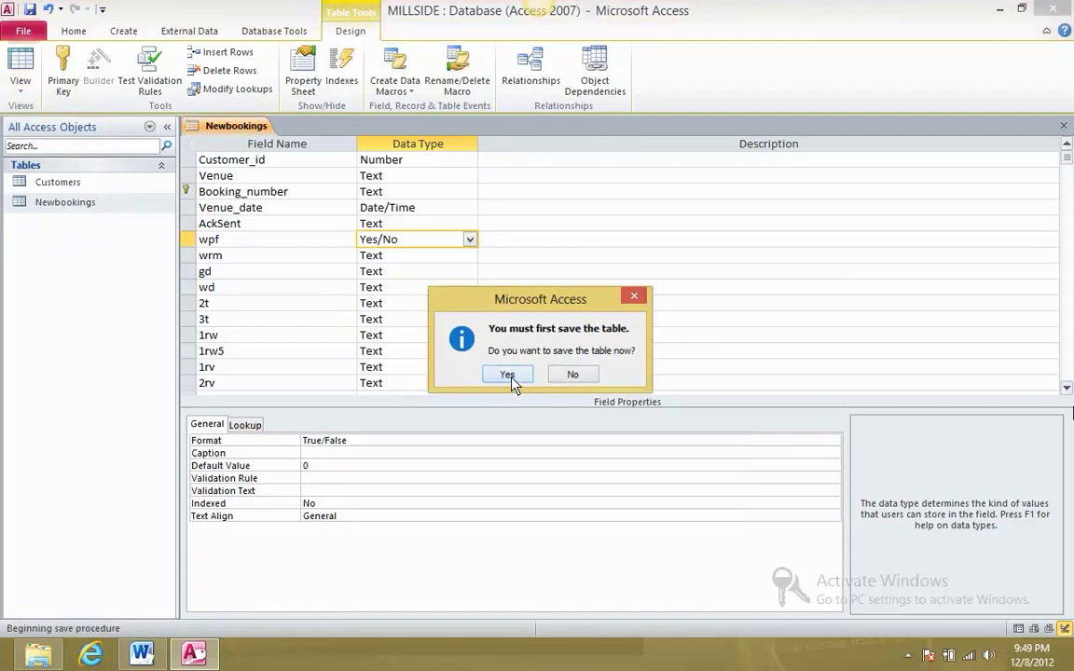
click(506, 386)
click(508, 375)
click(523, 375)
click(518, 373)
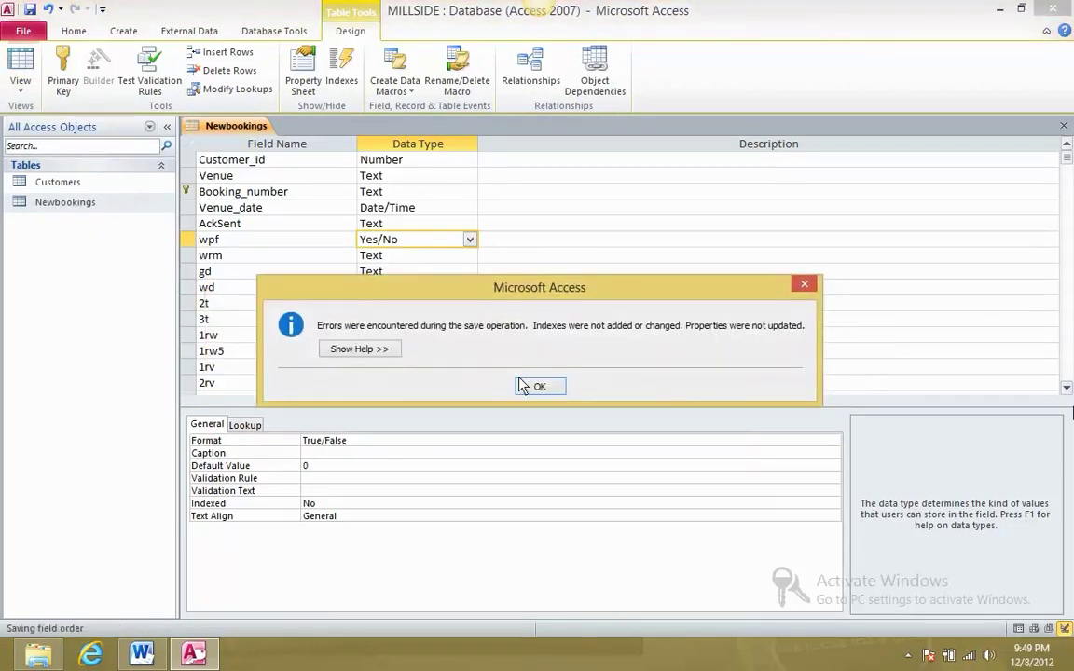
click(531, 386)
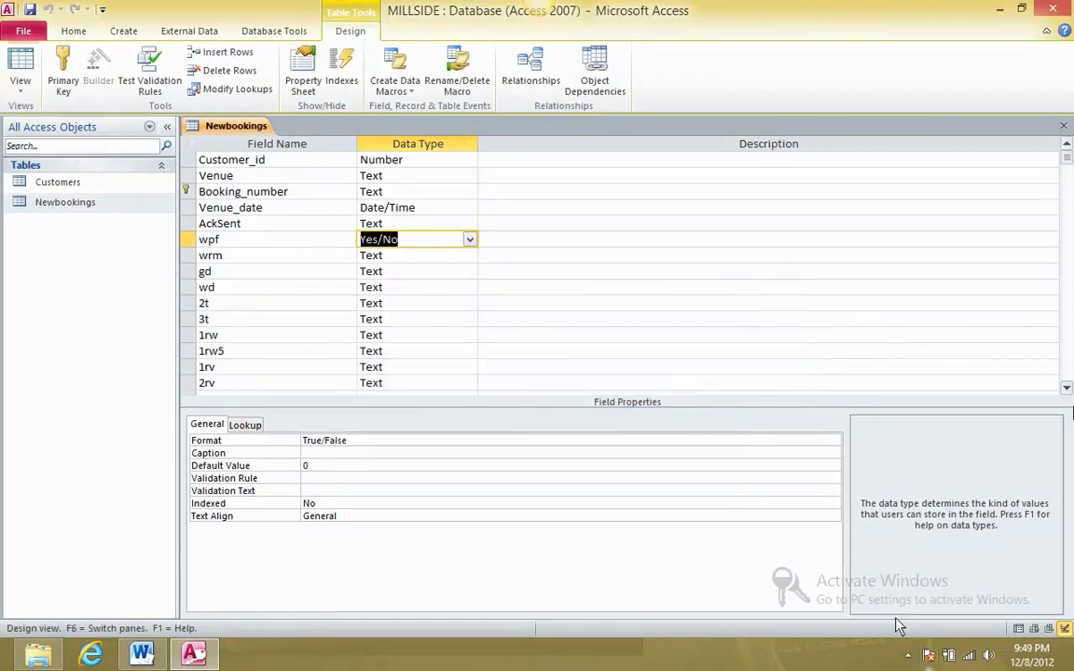
click(909, 654)
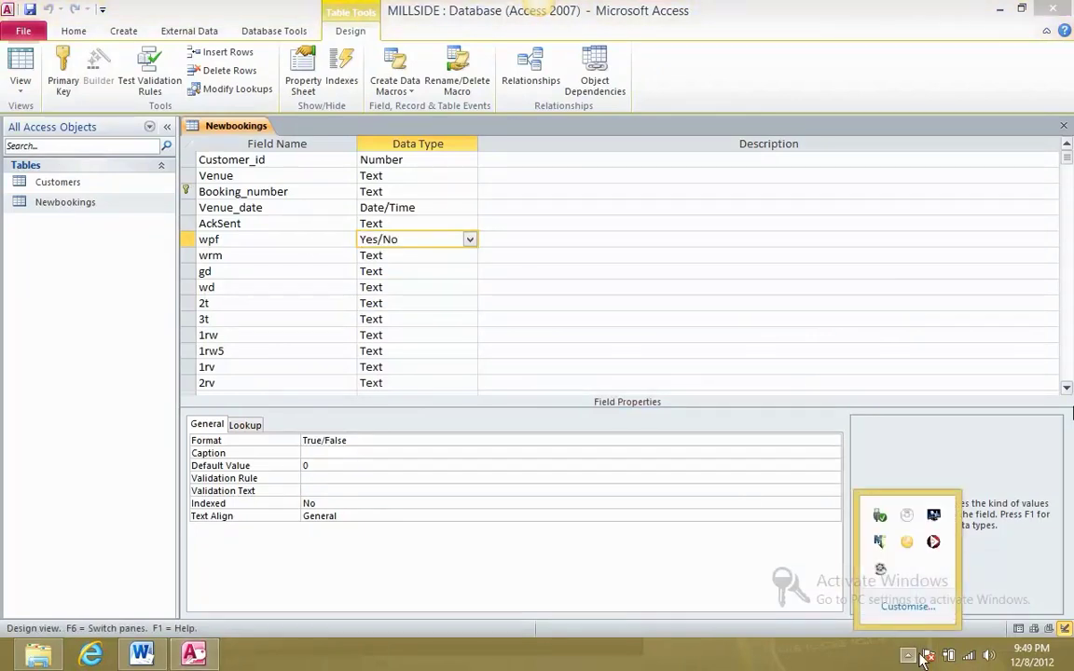
click(880, 570)
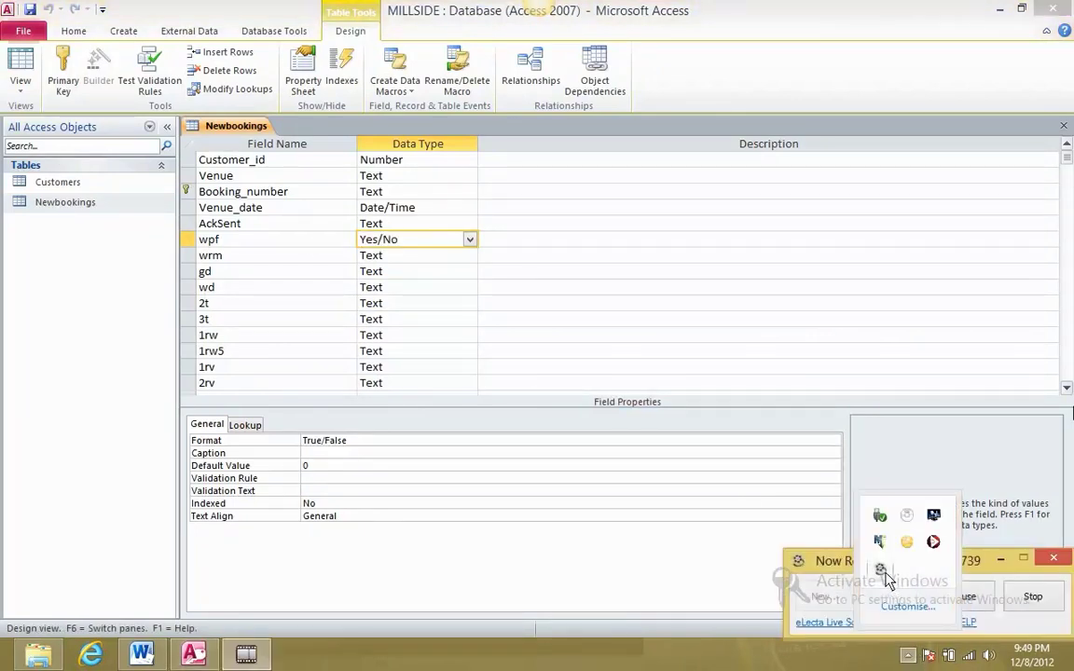
click(970, 599)
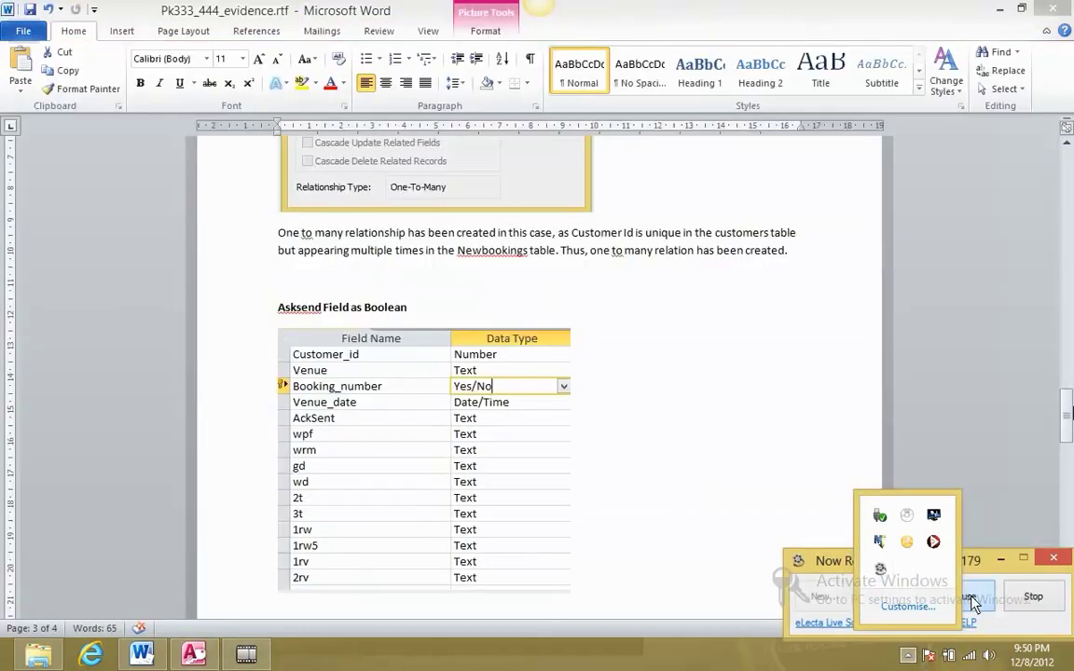
Delete the incorrect Newbookings field list screenshot under the "Asksend Field as Boolean" caption in the Word evidence document
click(548, 457)
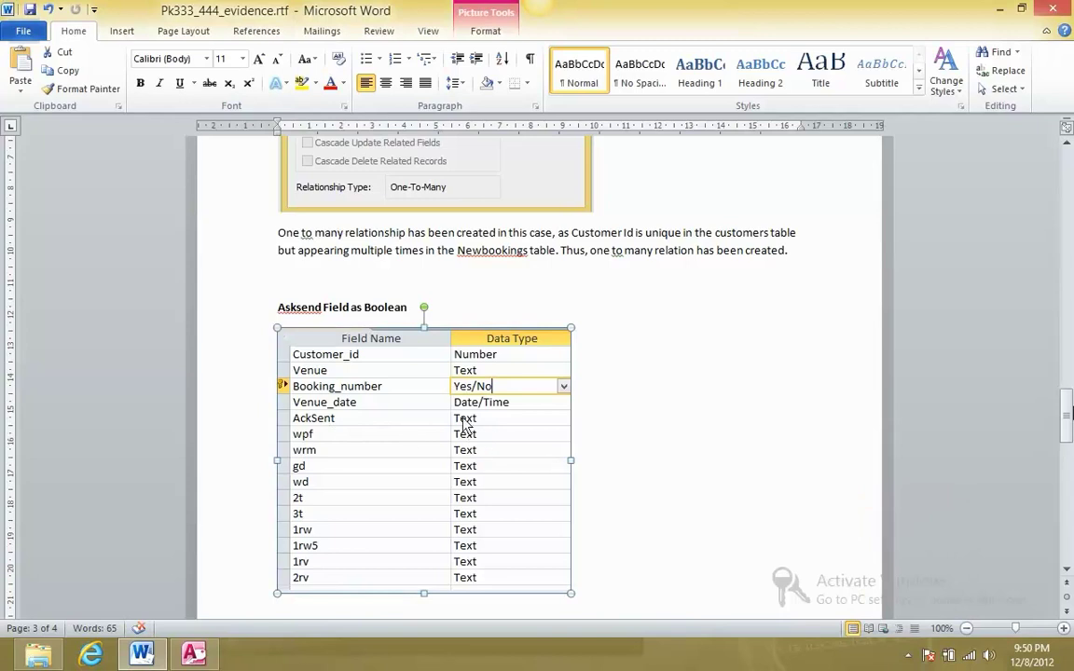
key(Delete)
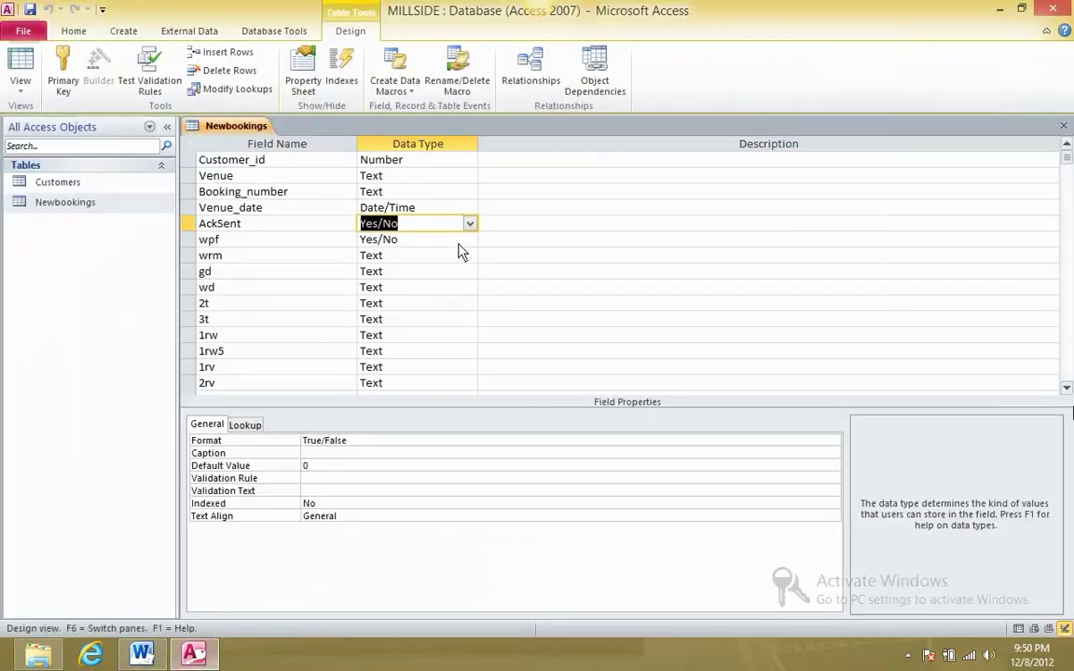
Show the Newbookings table in Datasheet View to check the AckSent values
click(21, 91)
click(56, 115)
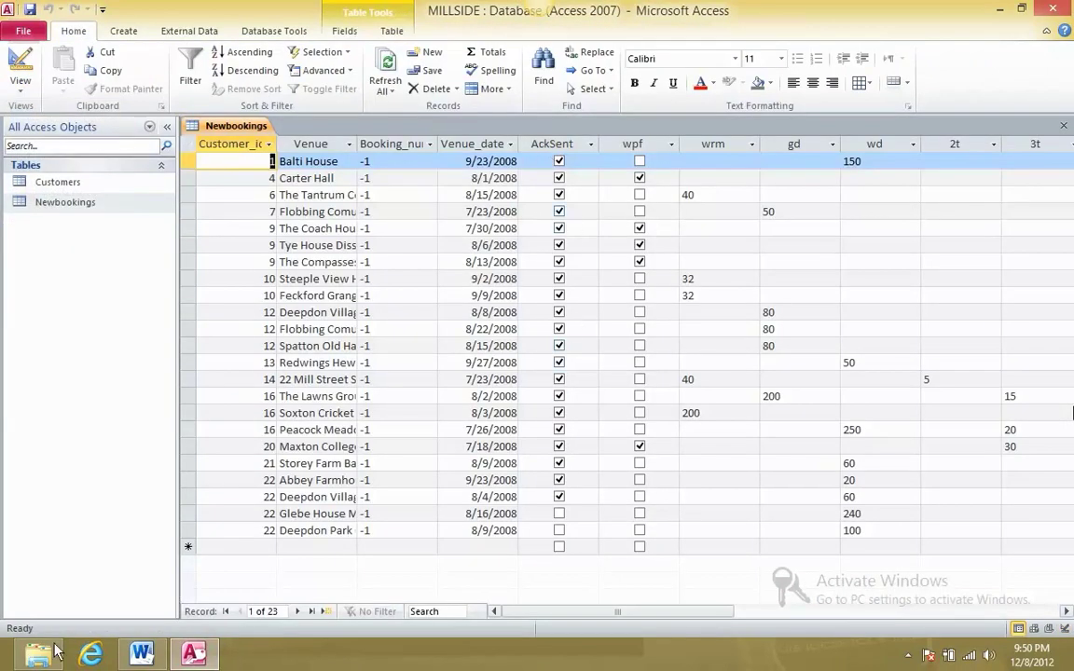
Switch to the exam paper and review the tasks on primary keys, the relationship and the Boolean AckSent field
mouse_move(37, 652)
key(alt+Tab)
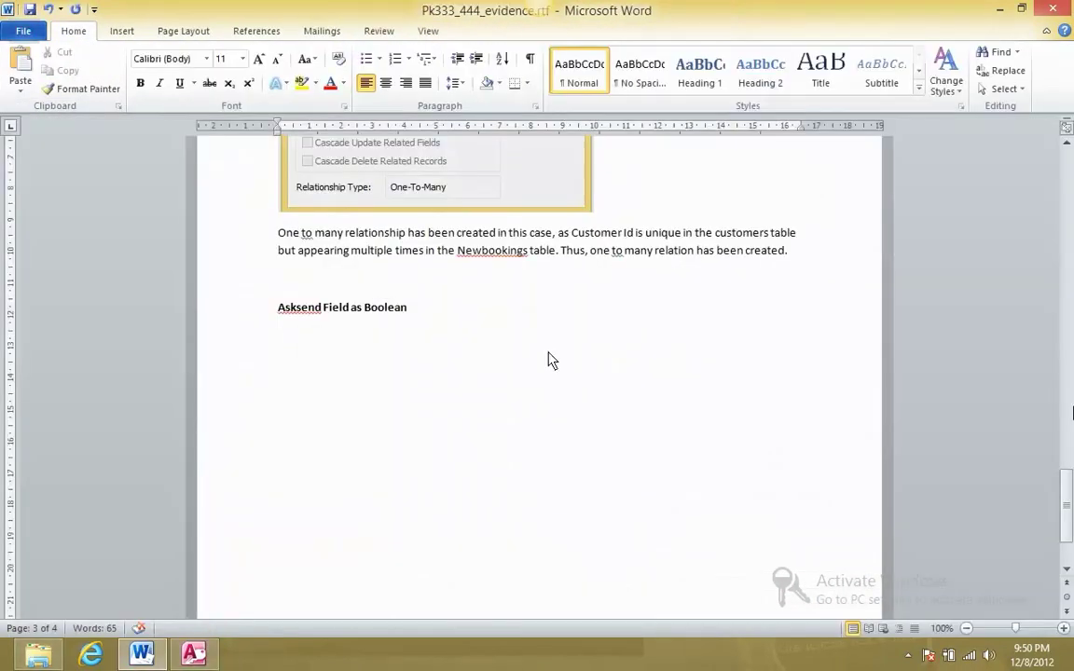
key(alt+Tab)
key(alt+Tab)
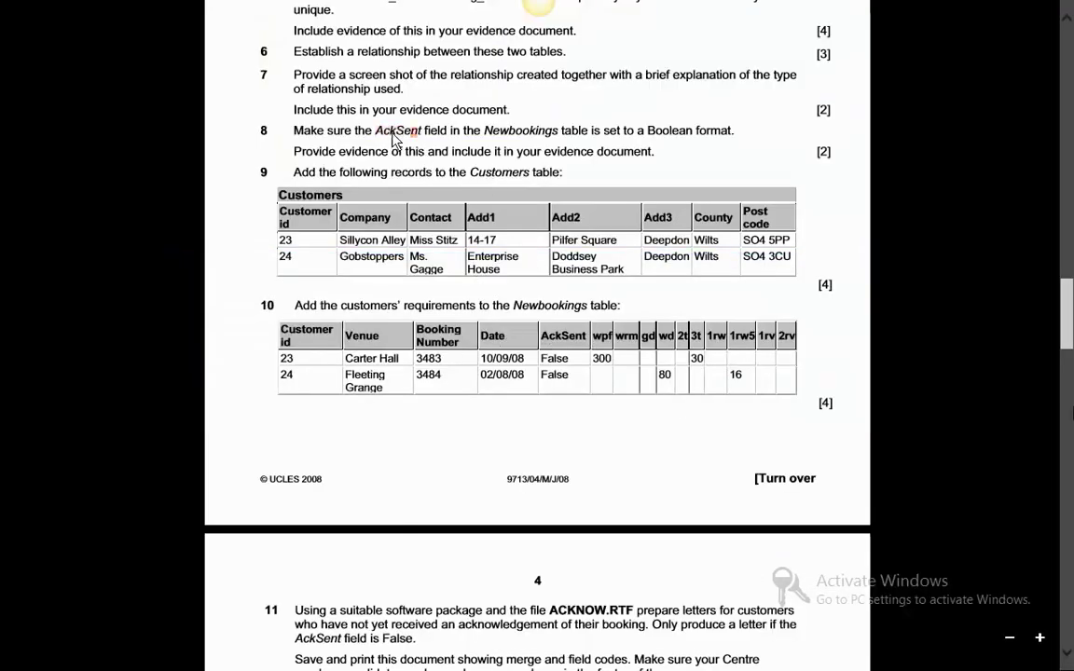
scroll(1068, 326, up, 1)
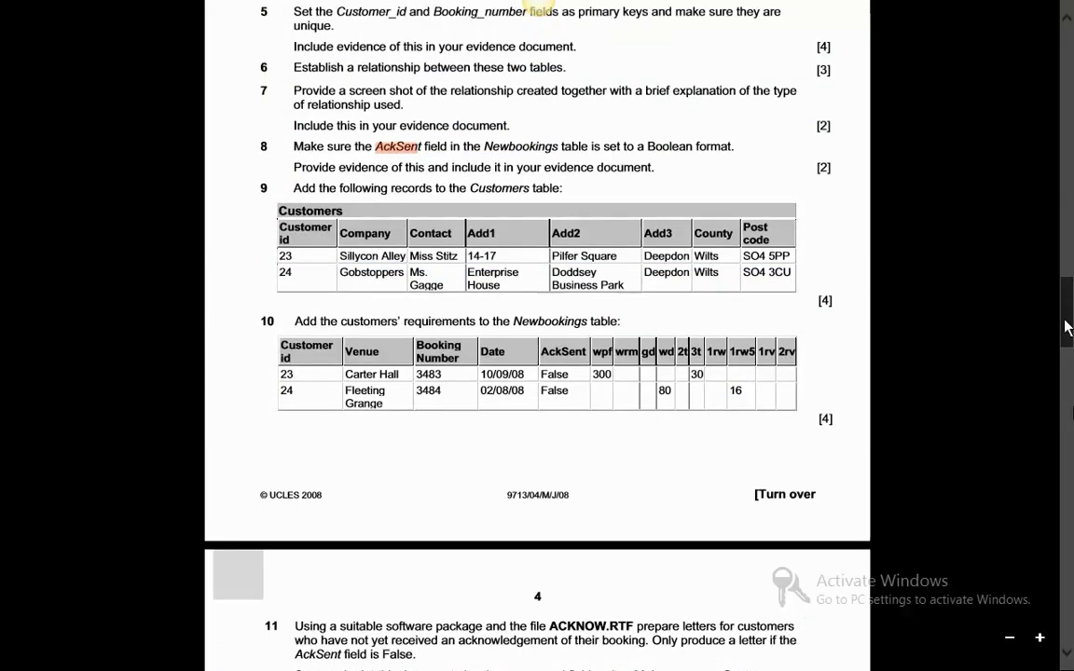
scroll(1069, 326, up, 5)
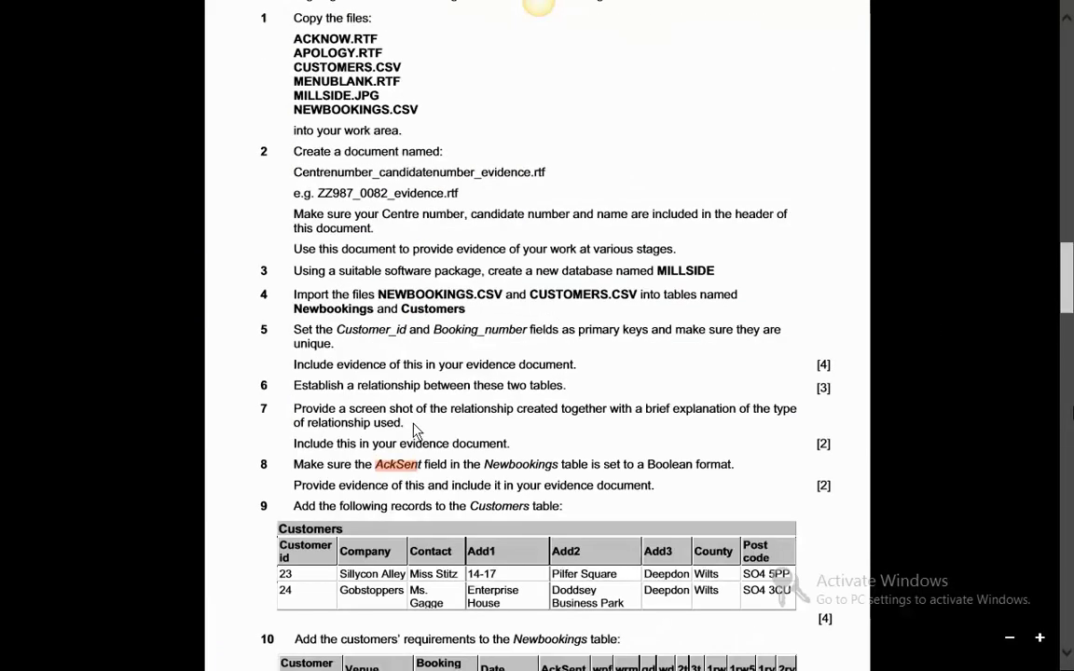
Switch back to Access and close the Newbookings table
key(alt+Tab)
key(alt+Tab)
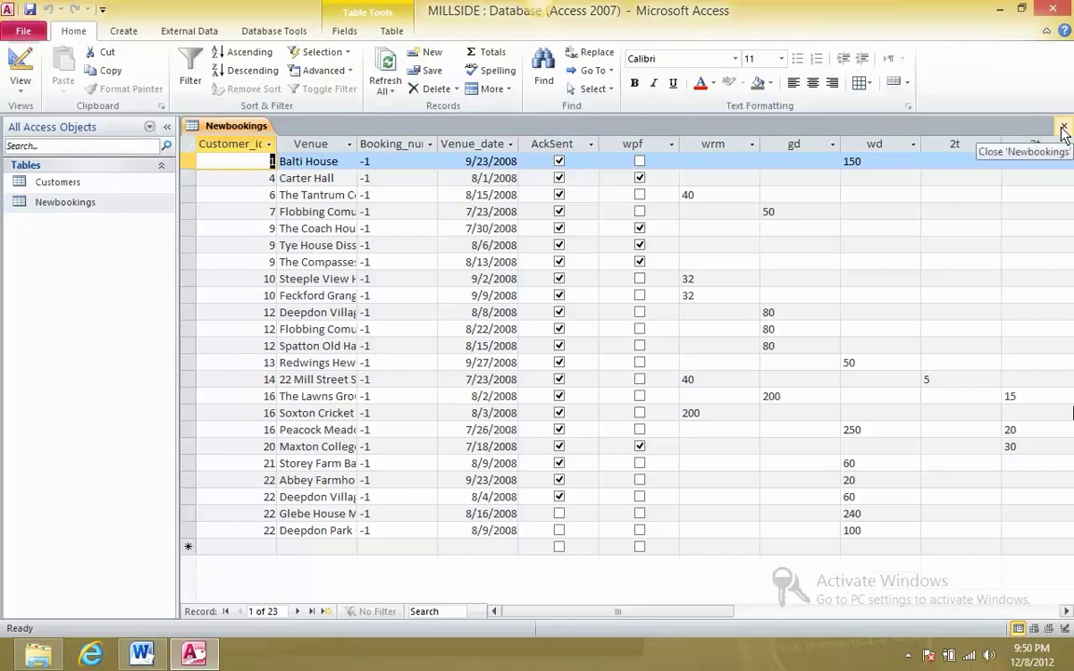
click(1063, 133)
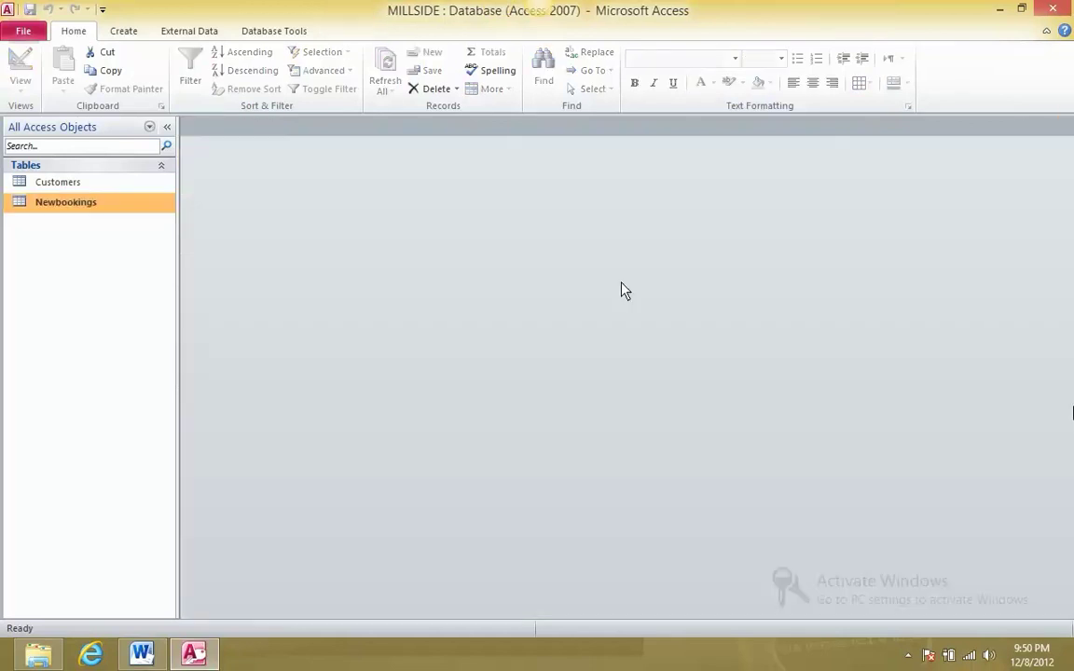
Delete the Newbookings table together with its relationship to the Customers table
right_click(94, 212)
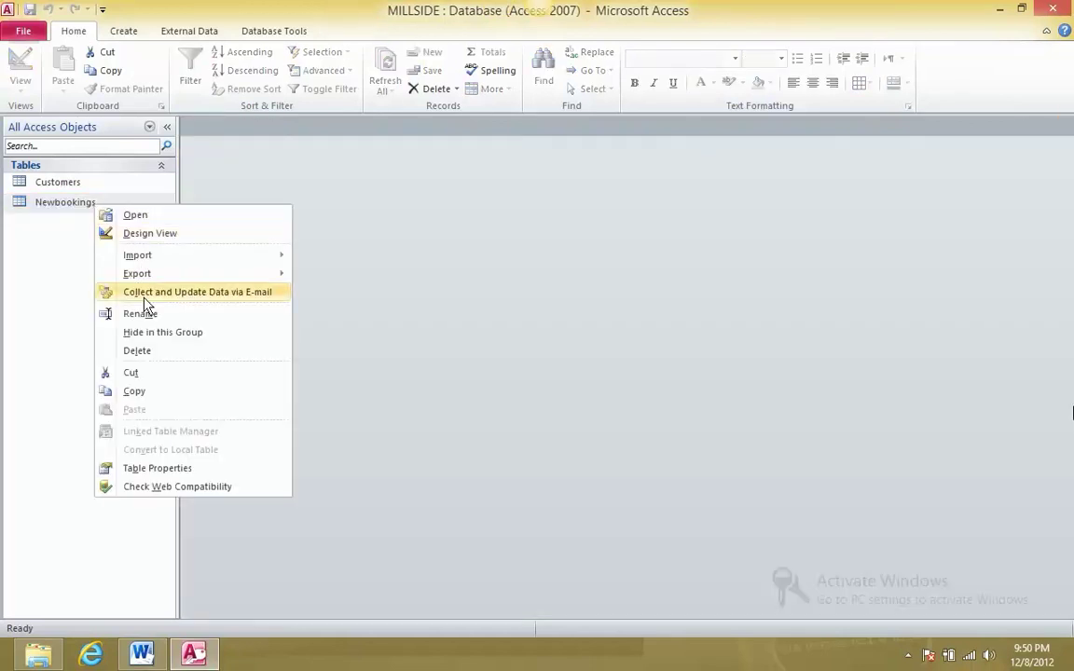
click(130, 349)
click(471, 374)
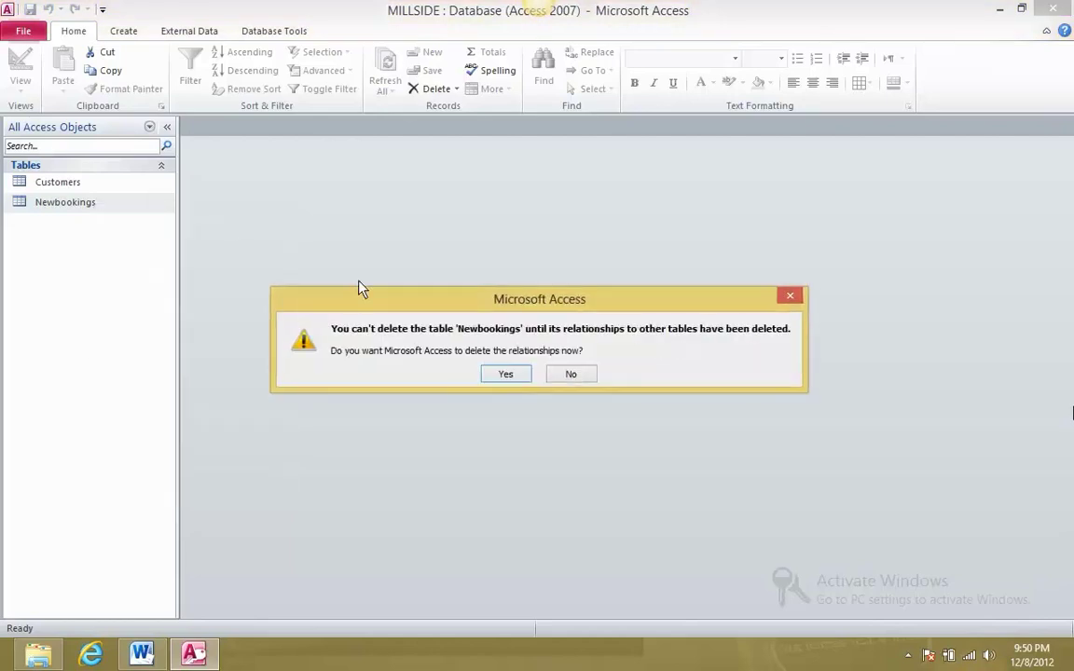
click(507, 375)
Start importing newbookings.csv as a comma-delimited text file into a new table, with the first row as field names
click(196, 30)
click(245, 53)
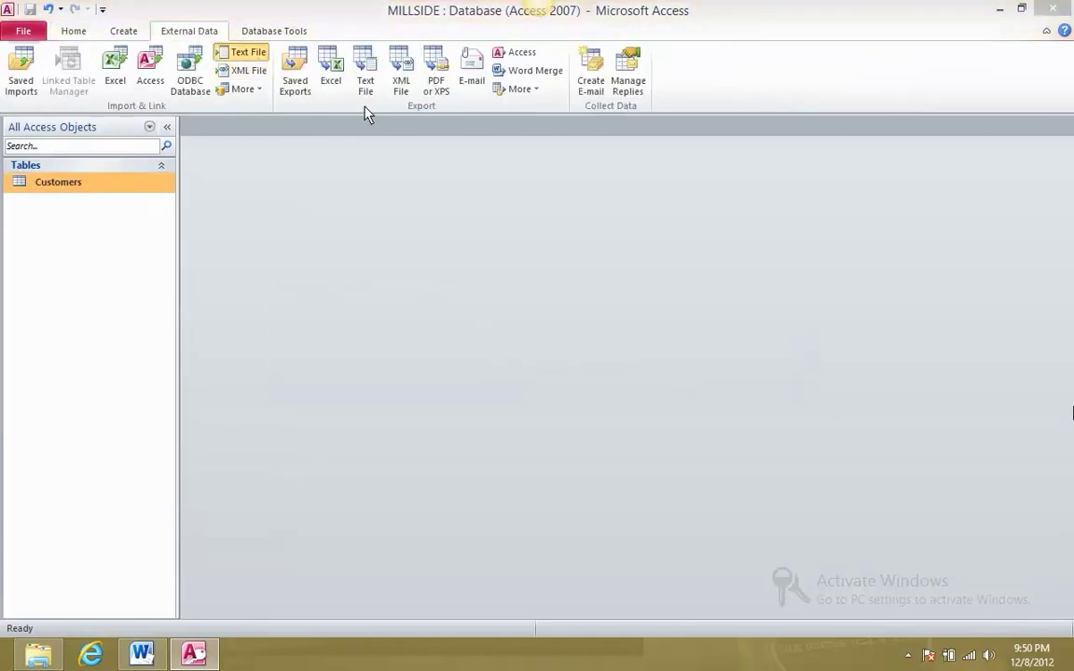
click(757, 212)
double_click(511, 241)
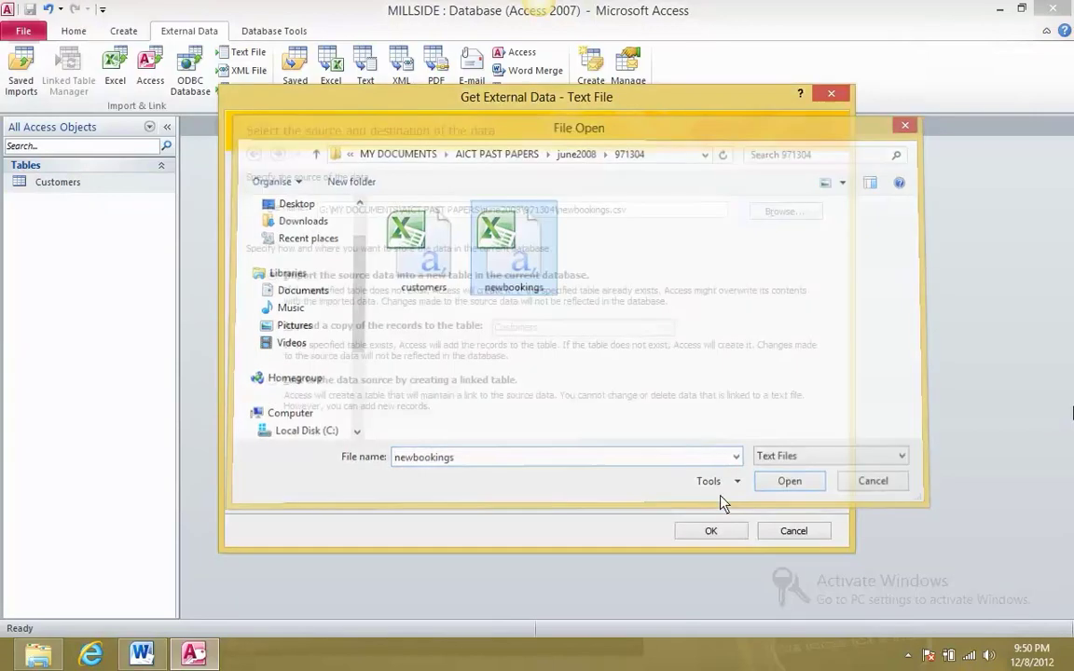
click(712, 531)
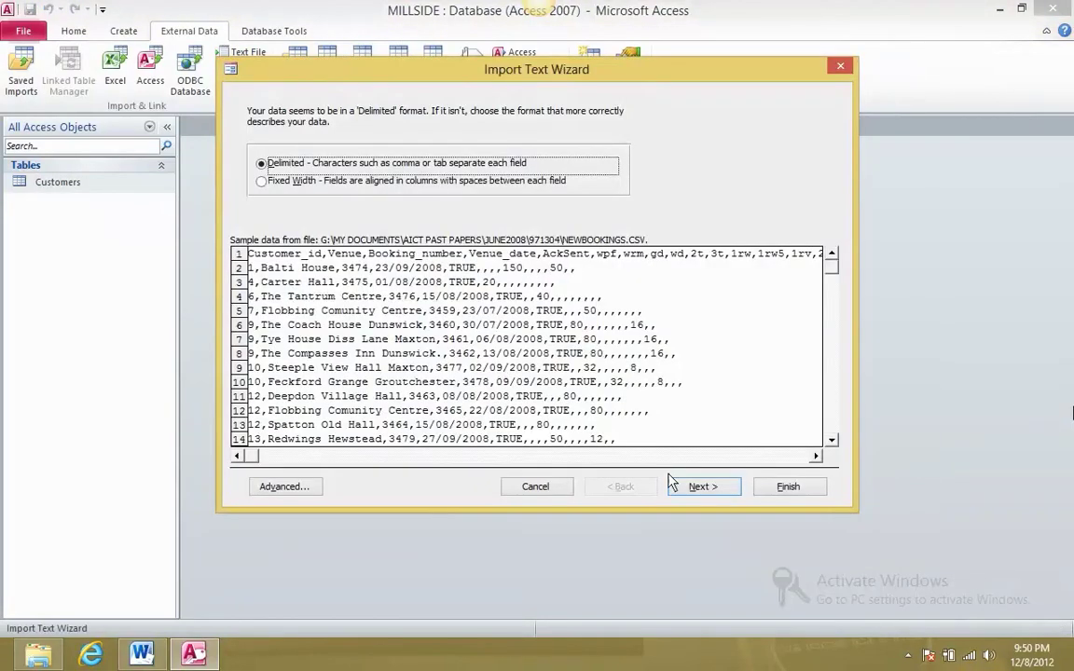
click(699, 486)
click(258, 196)
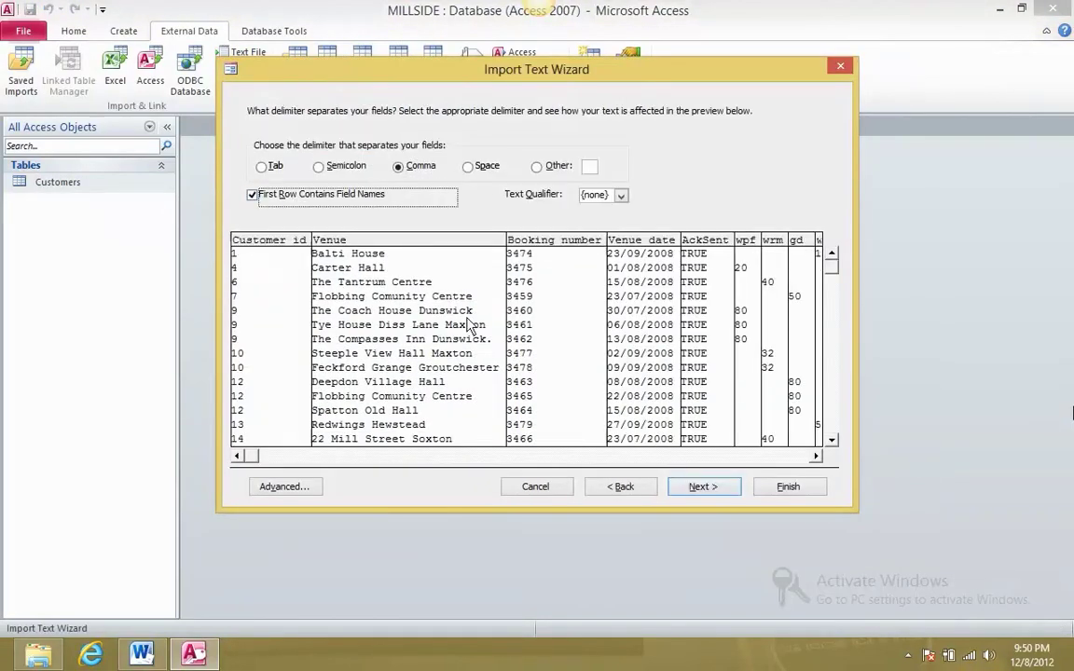
click(708, 489)
In the import specification, set AckSent's data type to Yes/No and the date order to DMY
click(276, 490)
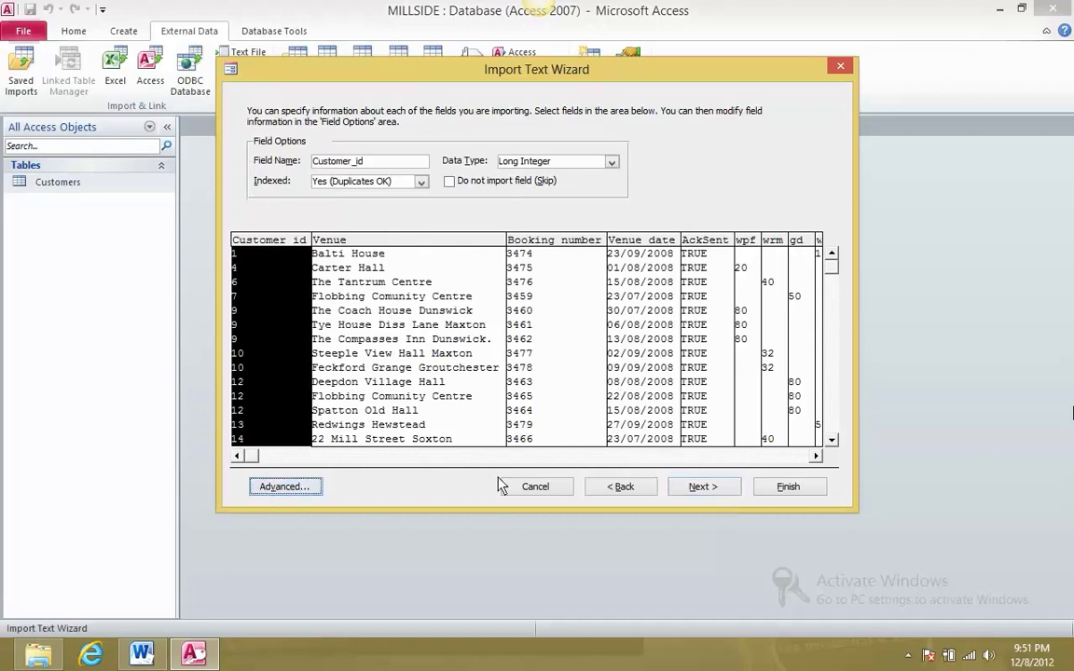
click(499, 399)
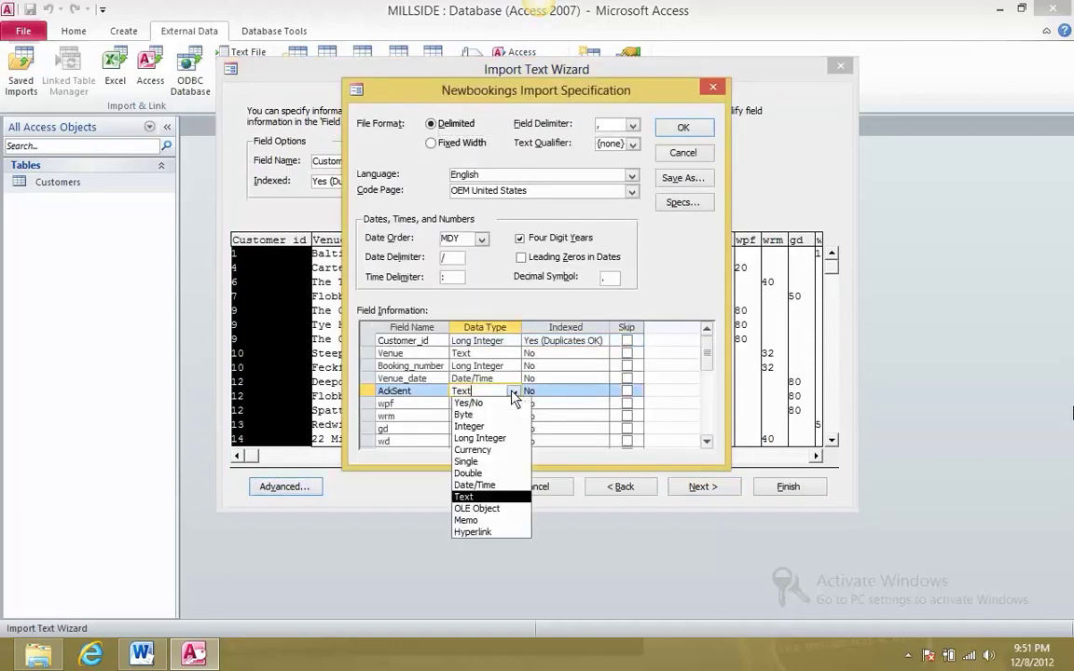
click(493, 411)
click(475, 378)
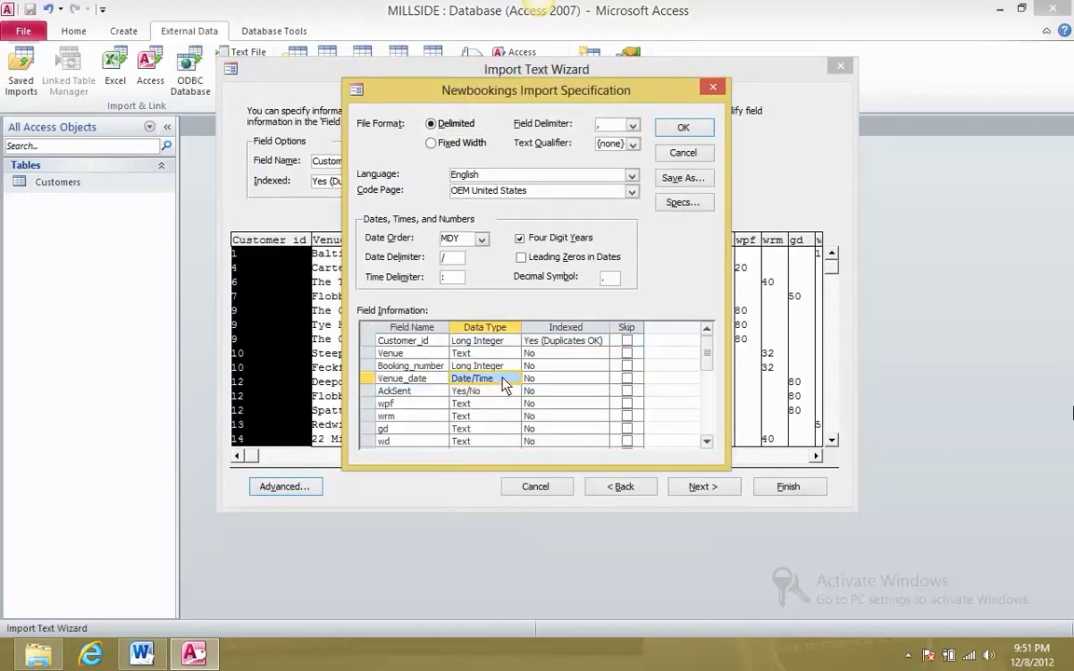
click(481, 239)
click(479, 255)
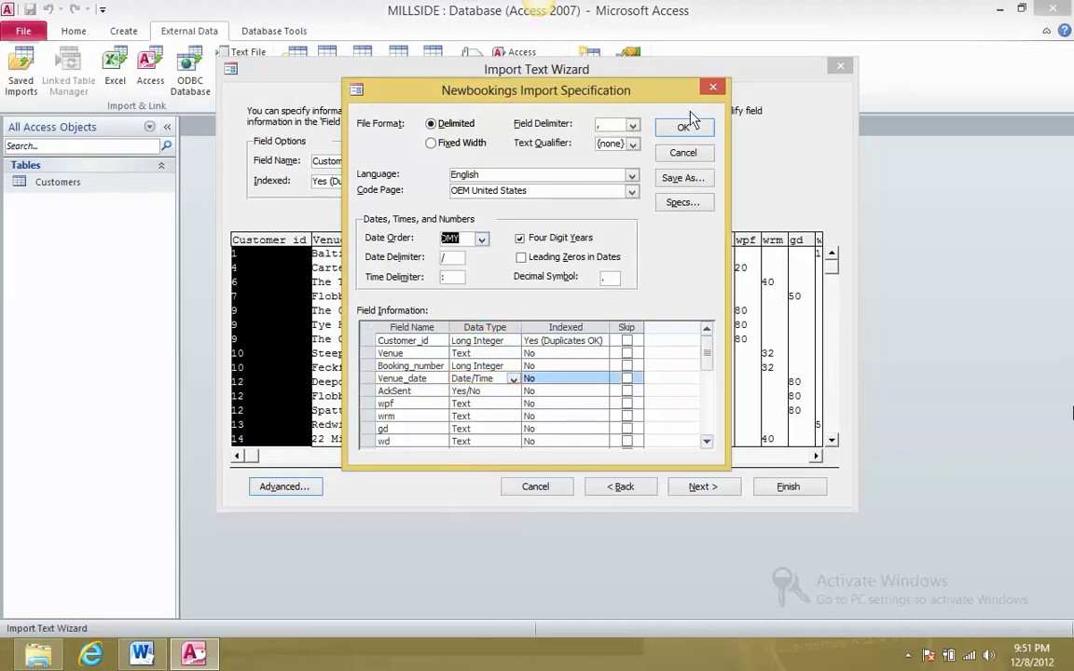
click(683, 127)
Choose Booking_number as the primary key and finish importing into the Newbookings table without saving the import steps
click(704, 486)
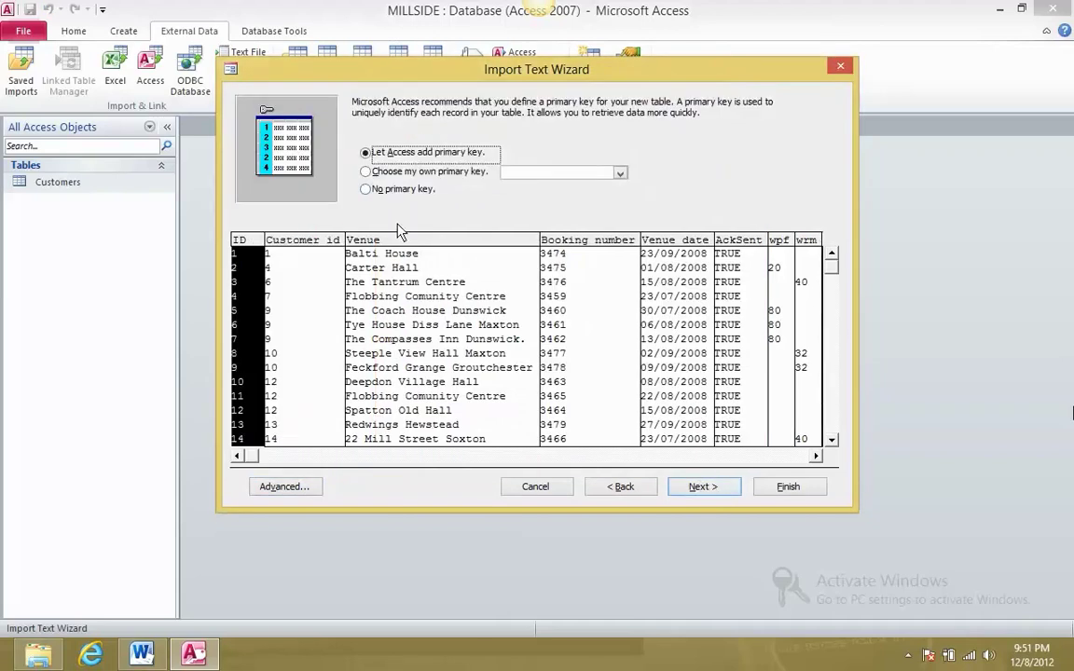
click(364, 171)
click(514, 298)
click(692, 495)
click(826, 492)
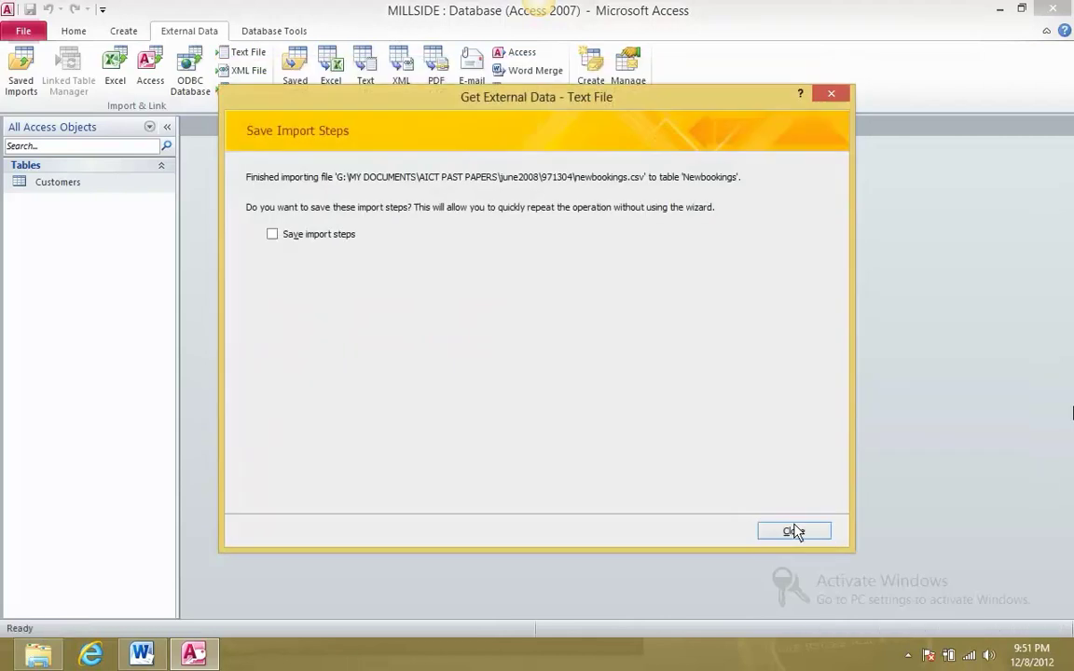
click(790, 529)
Open the Newbookings table in Datasheet View and select the AckSent column
right_click(113, 208)
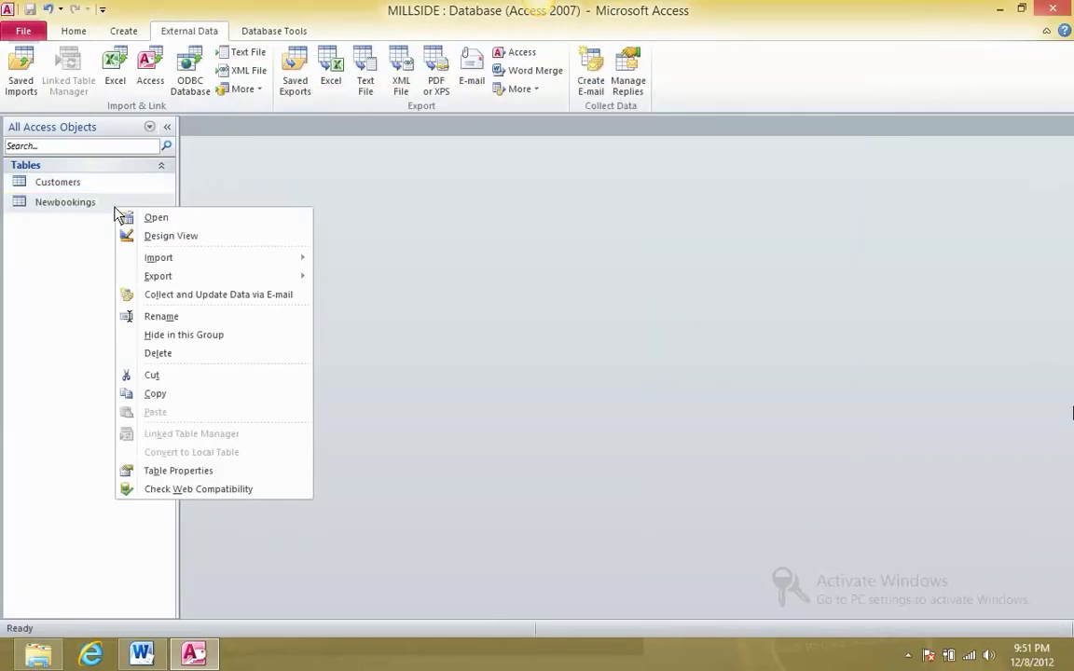
key(Escape)
double_click(114, 207)
click(551, 144)
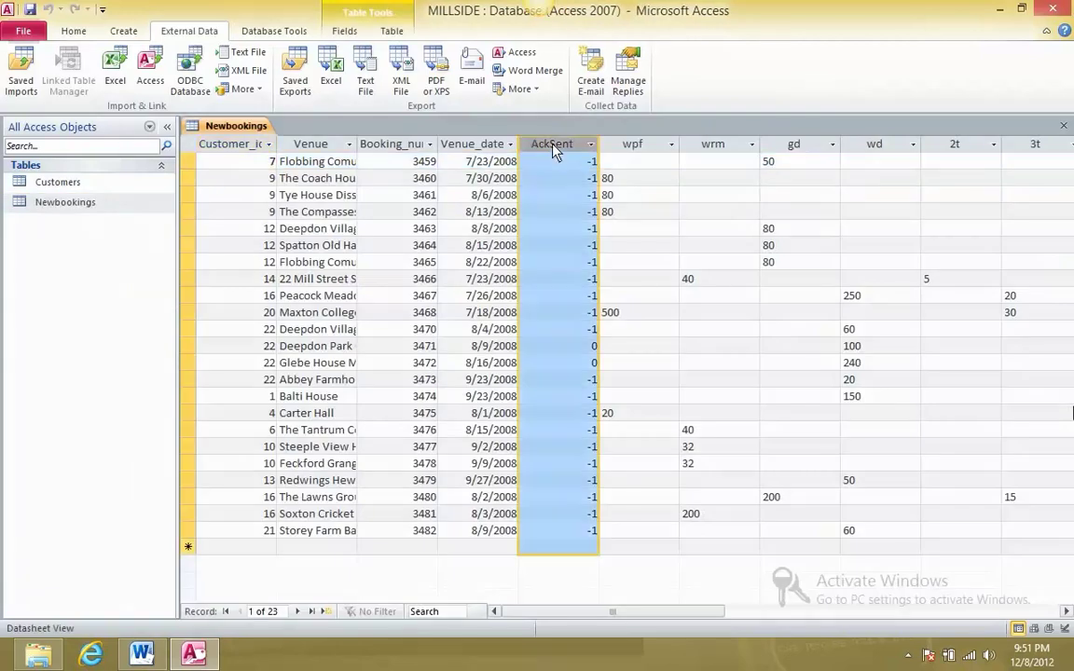
Compare the evidence document with exam task 8 on setting the AckSent field to a Boolean format
key(alt+Tab)
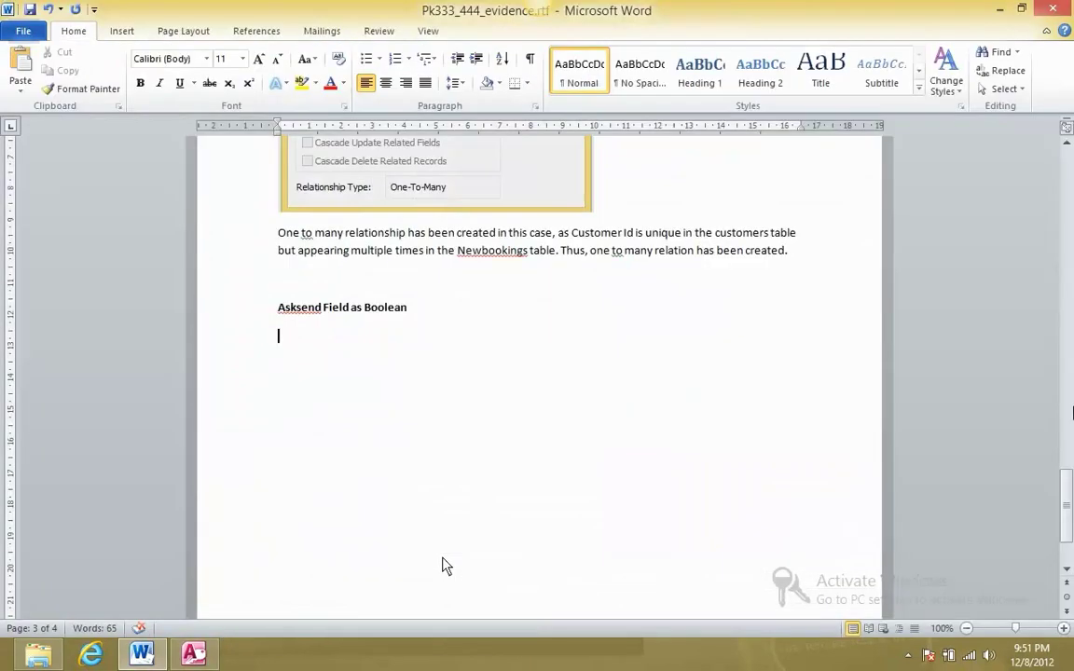
key(alt+Tab)
key(alt+Tab)
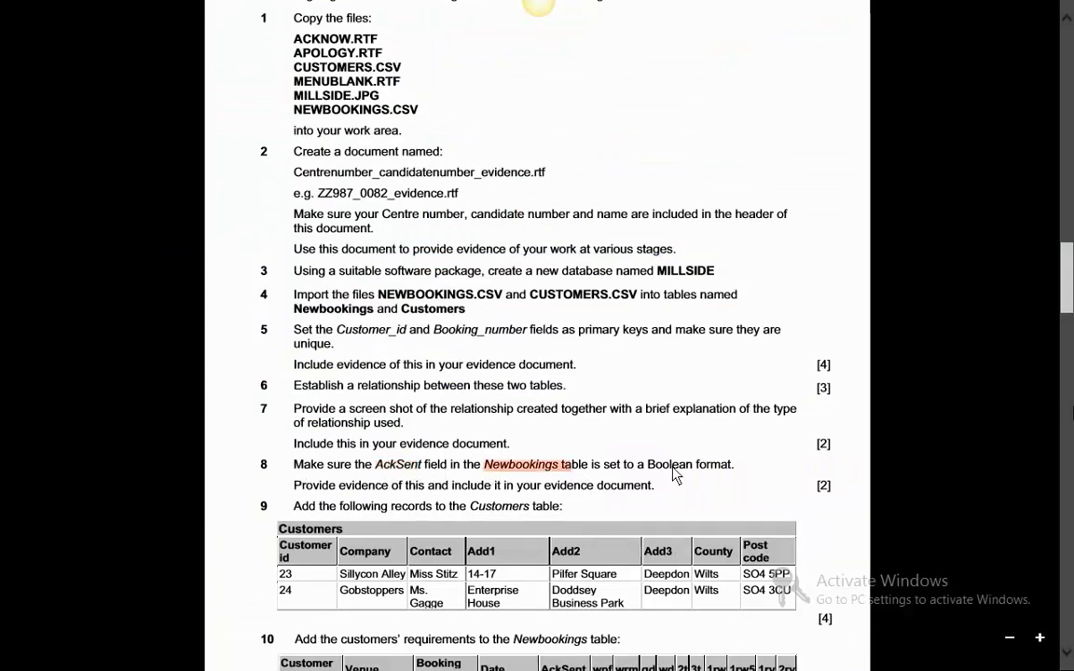
key(alt+Tab)
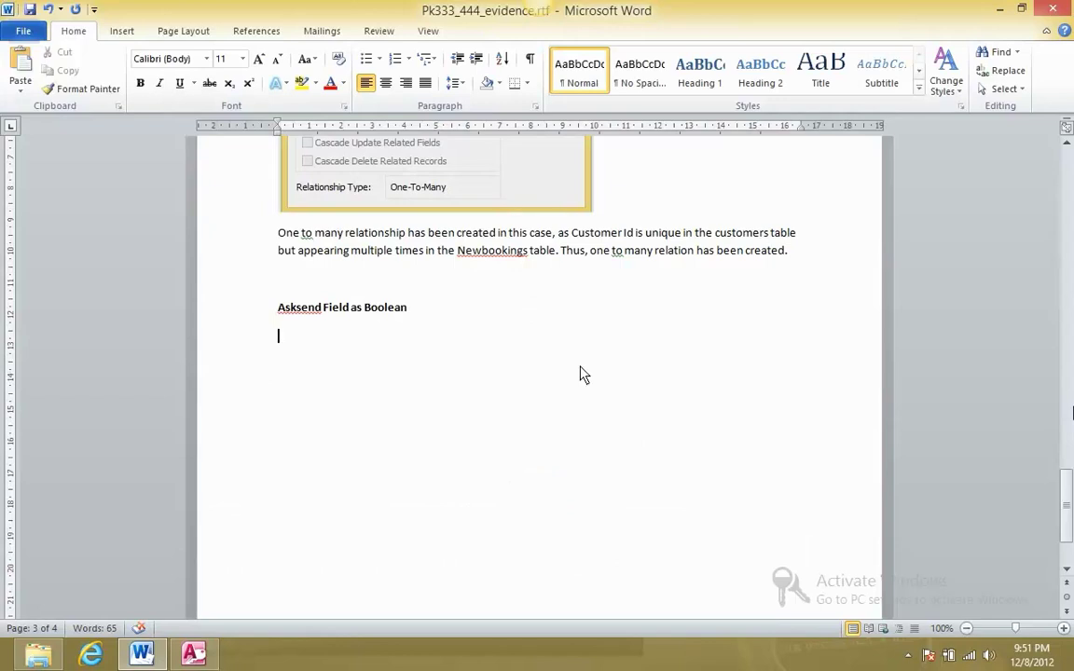
key(alt+Tab)
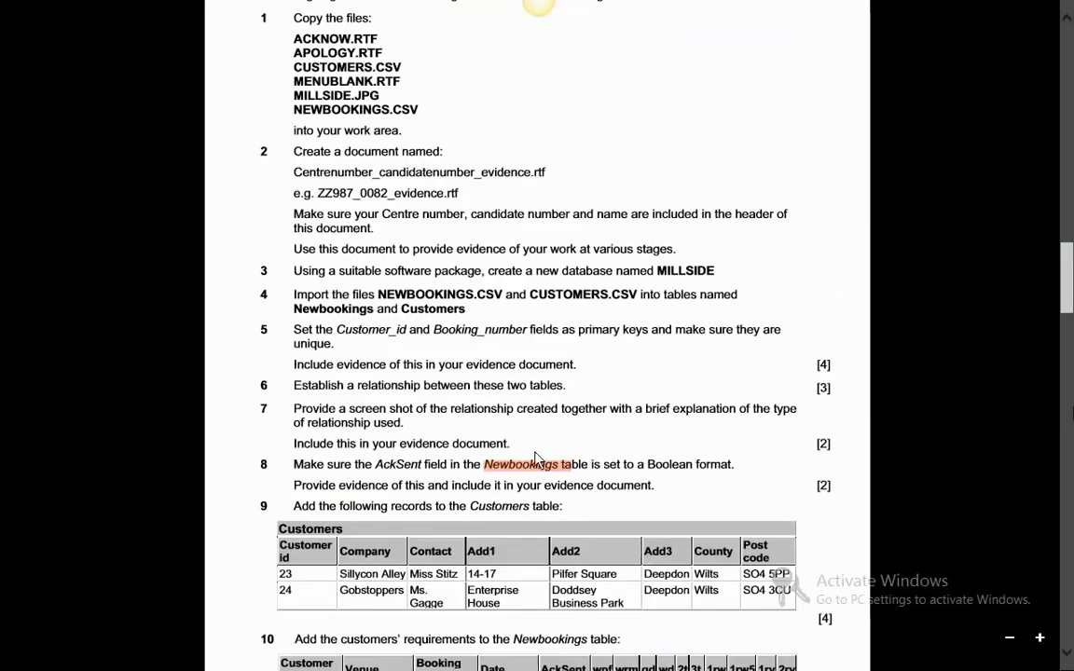
key(alt+Tab)
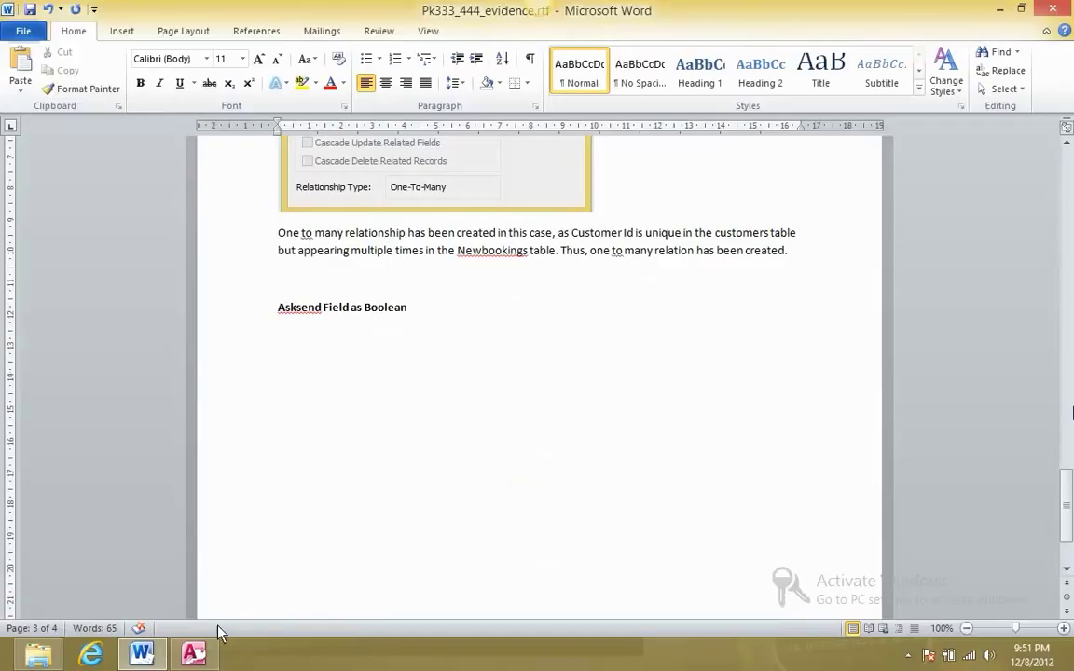
Switch back to Access and set the display format of the AckSent field to True/False
click(194, 655)
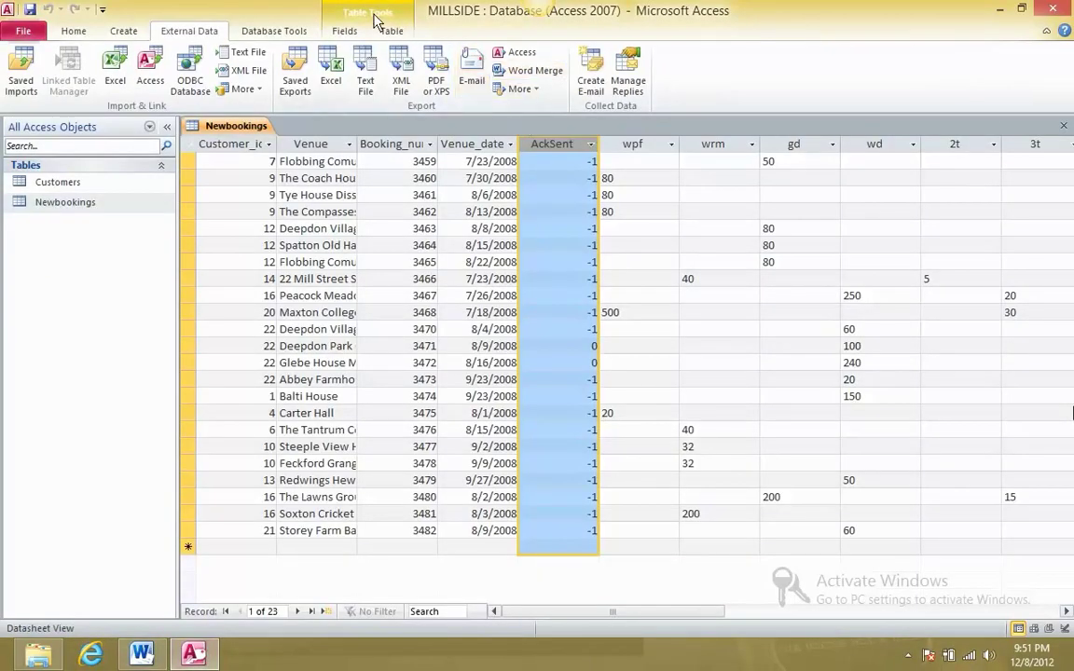
click(344, 31)
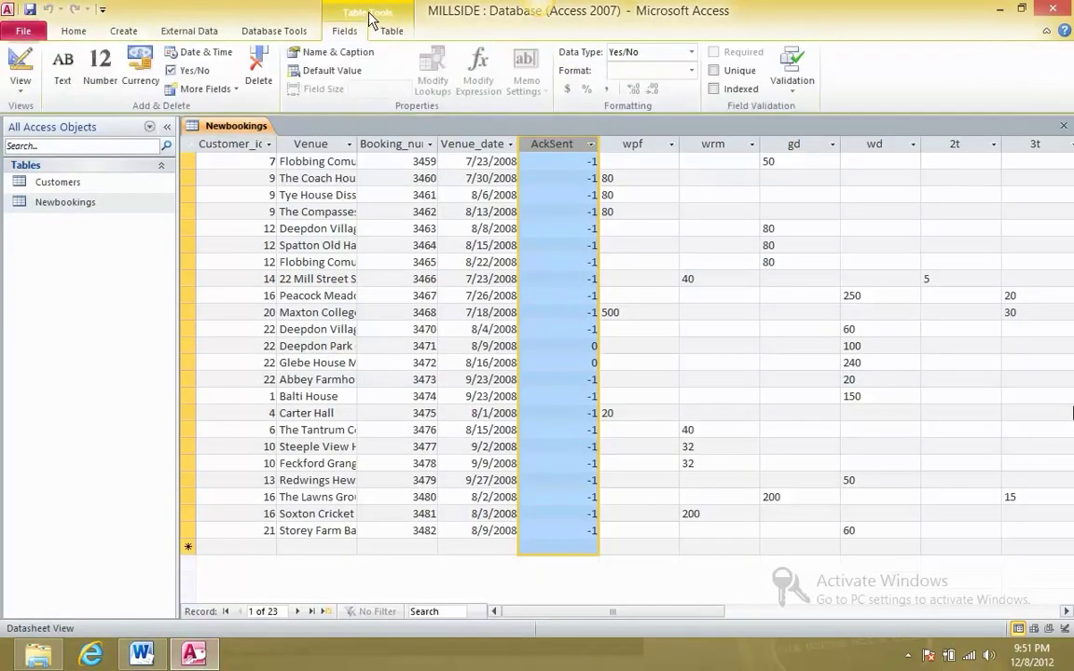
click(694, 79)
click(615, 86)
click(578, 401)
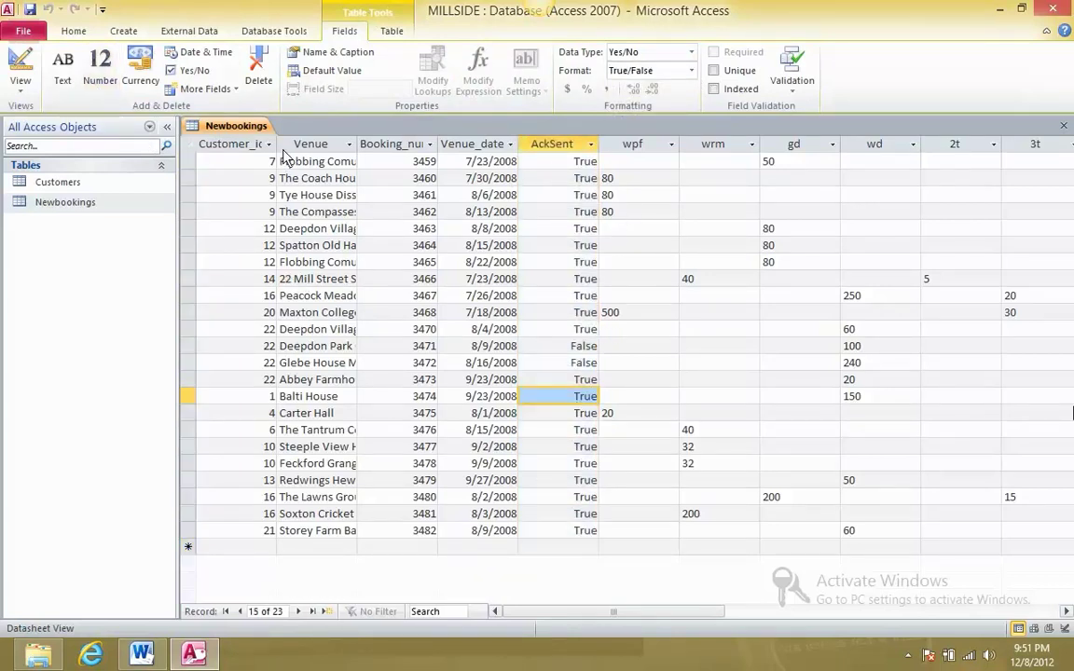
Create a relationship between the Customer_id fields of Newbookings and Customers, and close the relationships layout
click(272, 31)
click(172, 70)
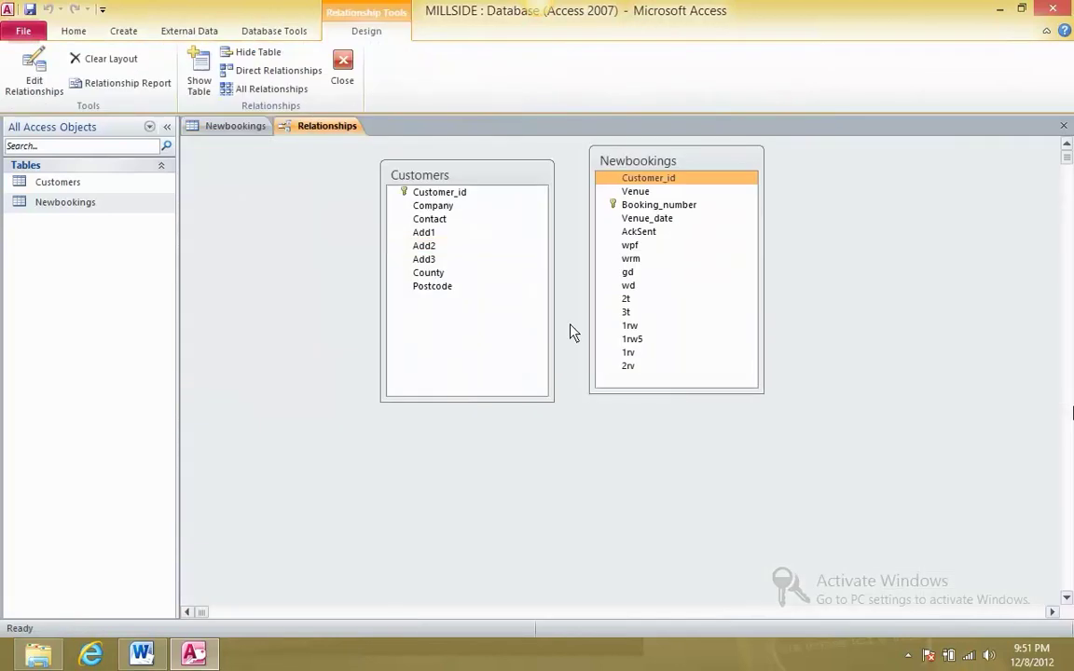
drag(641, 179, 445, 192)
click(645, 180)
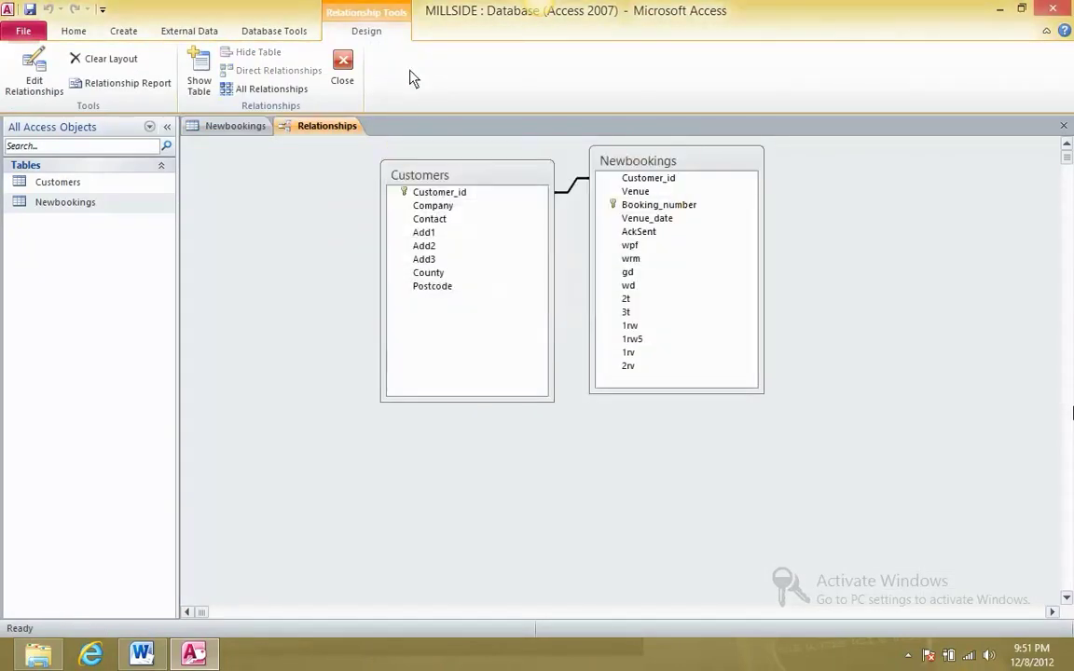
click(342, 70)
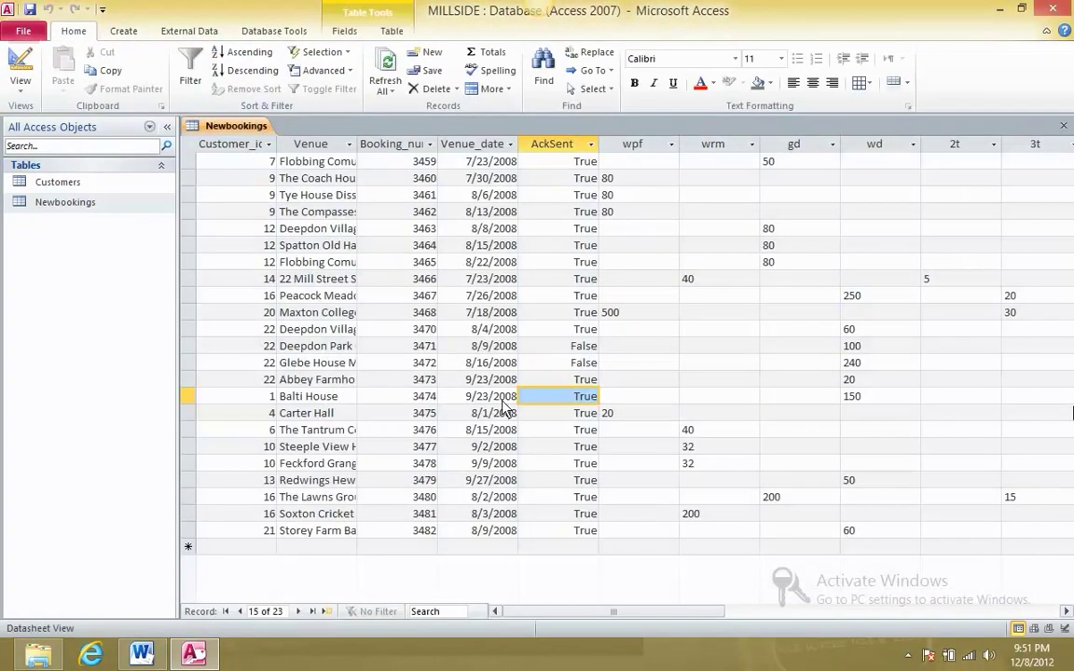
Capture the Newbookings field list in Design View and insert the image under the "Asksend Field as Boolean" caption in Word
click(24, 82)
click(65, 231)
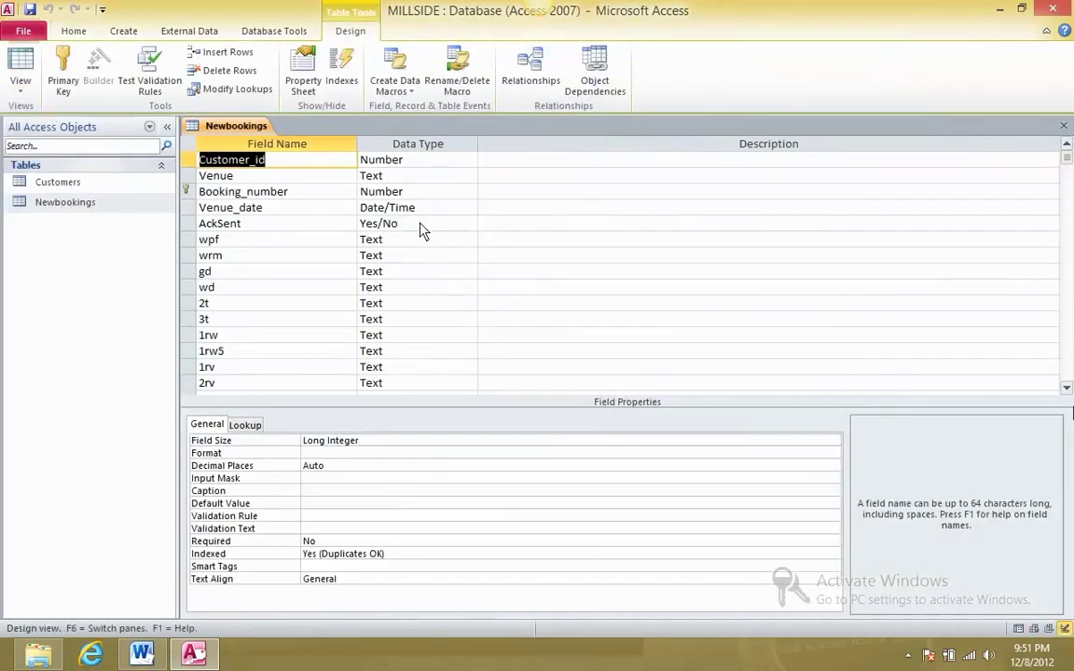
key(Print)
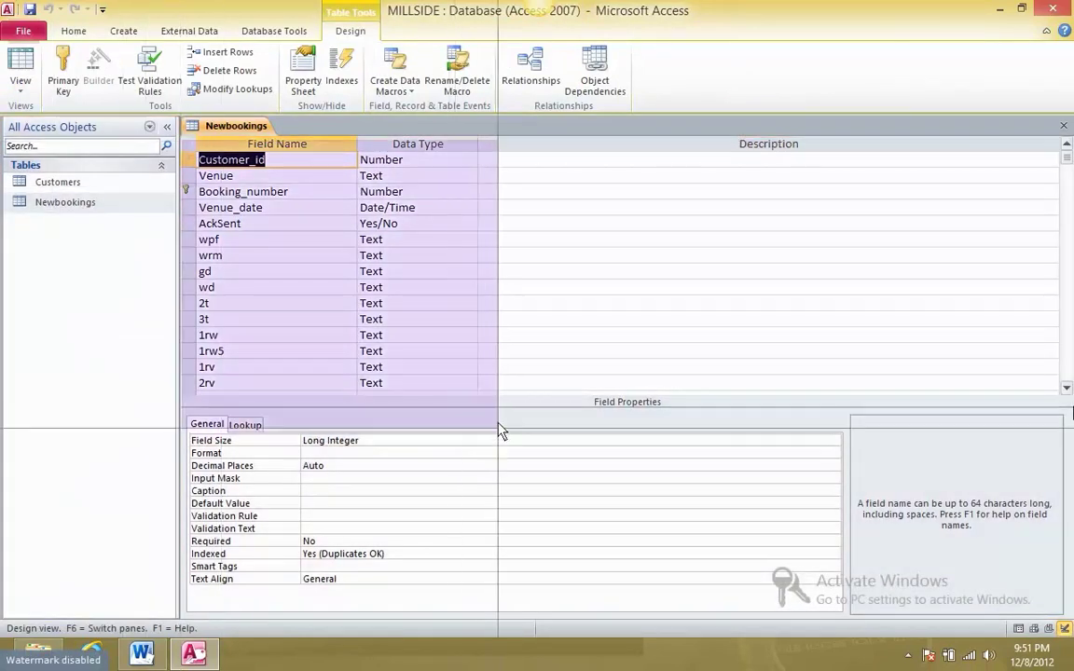
click(486, 421)
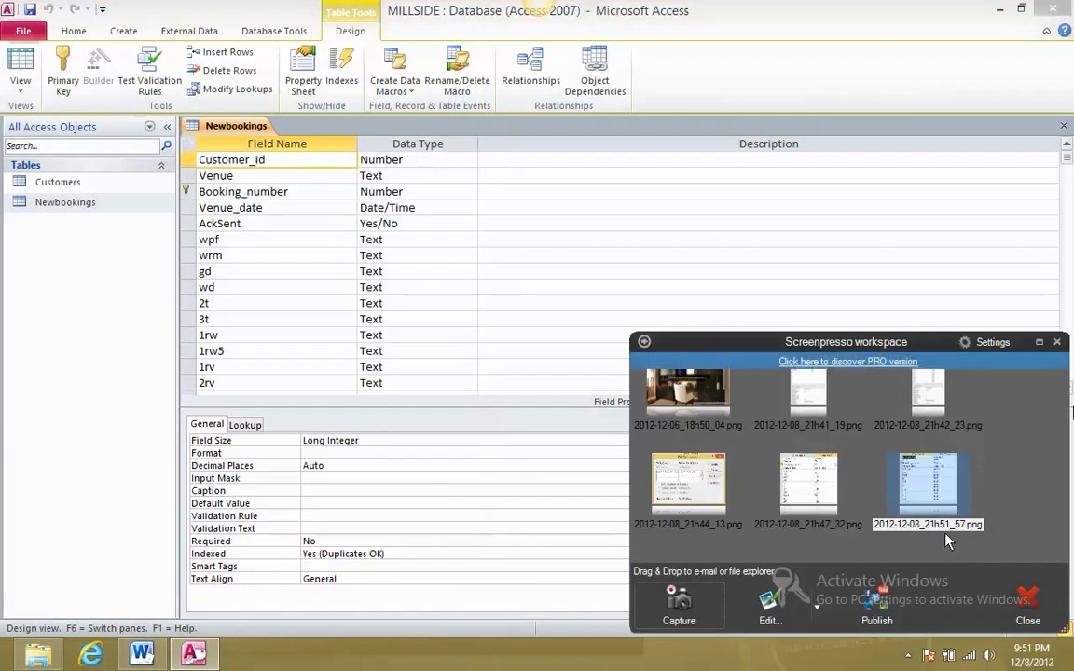
key(alt+Tab)
drag(969, 530, 378, 480)
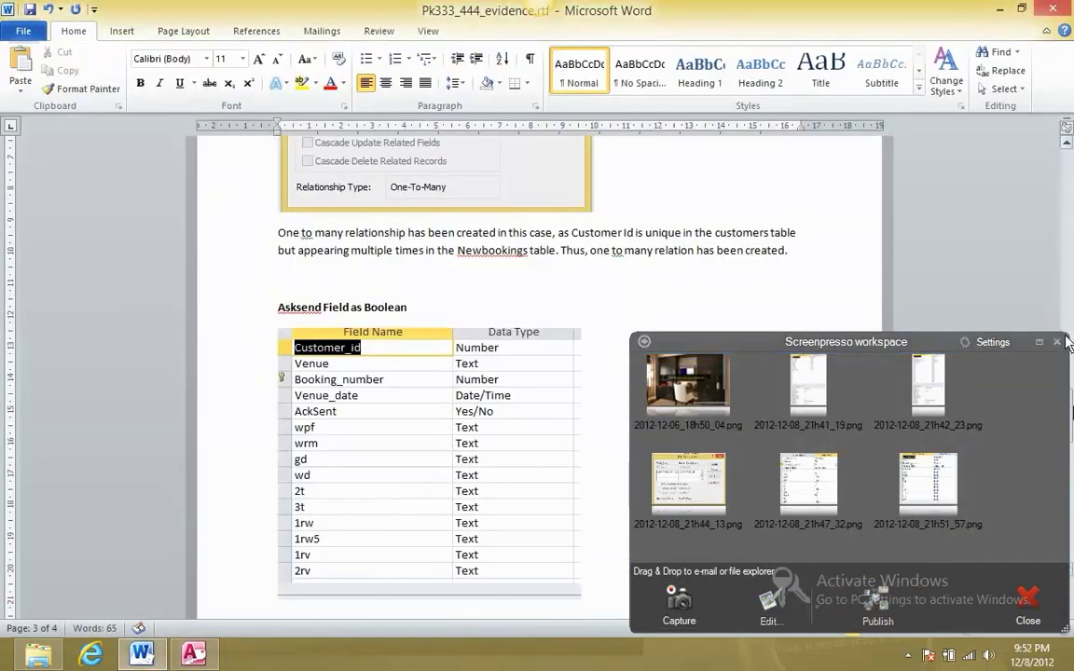
Switch to the exam paper and review tasks 9 and 10 on adding records to the Customers and Newbookings tables
click(194, 656)
key(alt+Tab)
key(Tab)
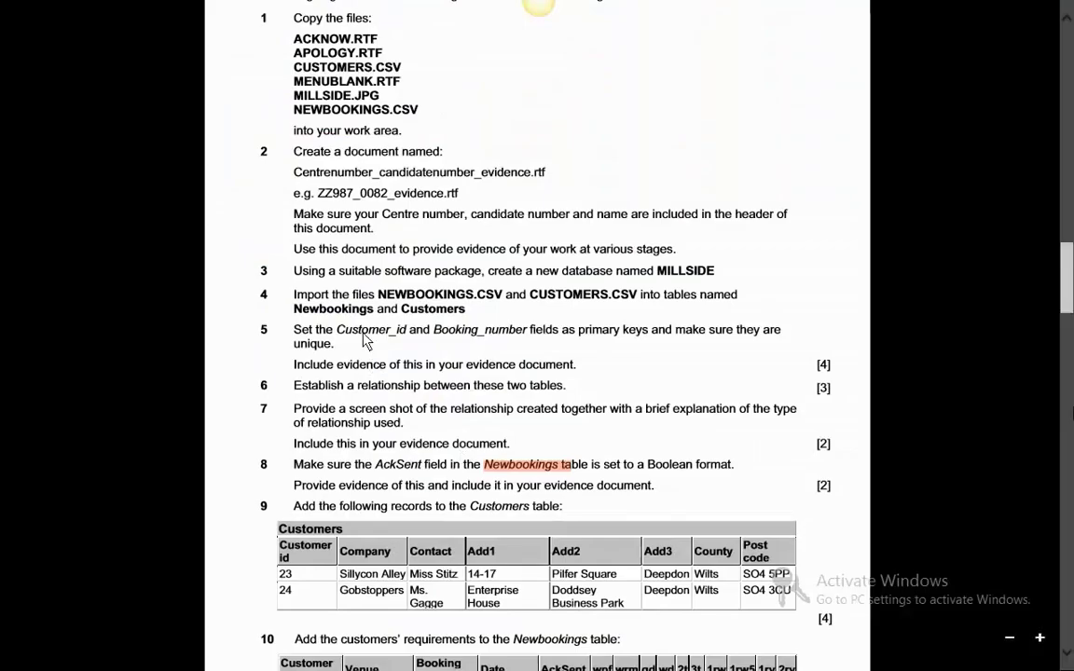
scroll(380, 371, down, 2)
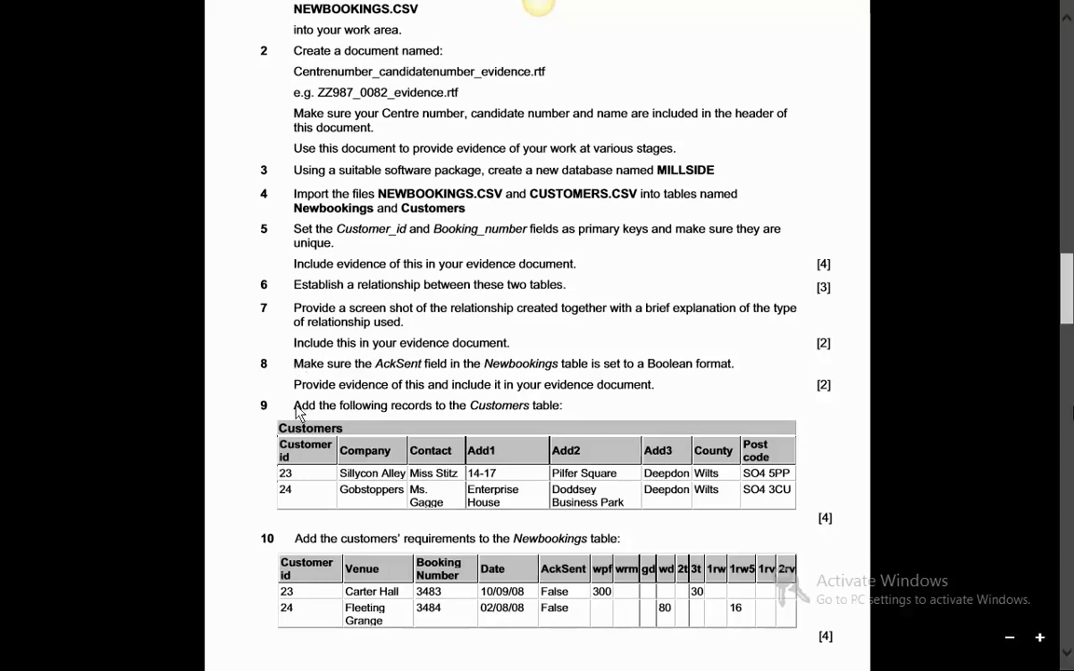
scroll(296, 412, down, 2)
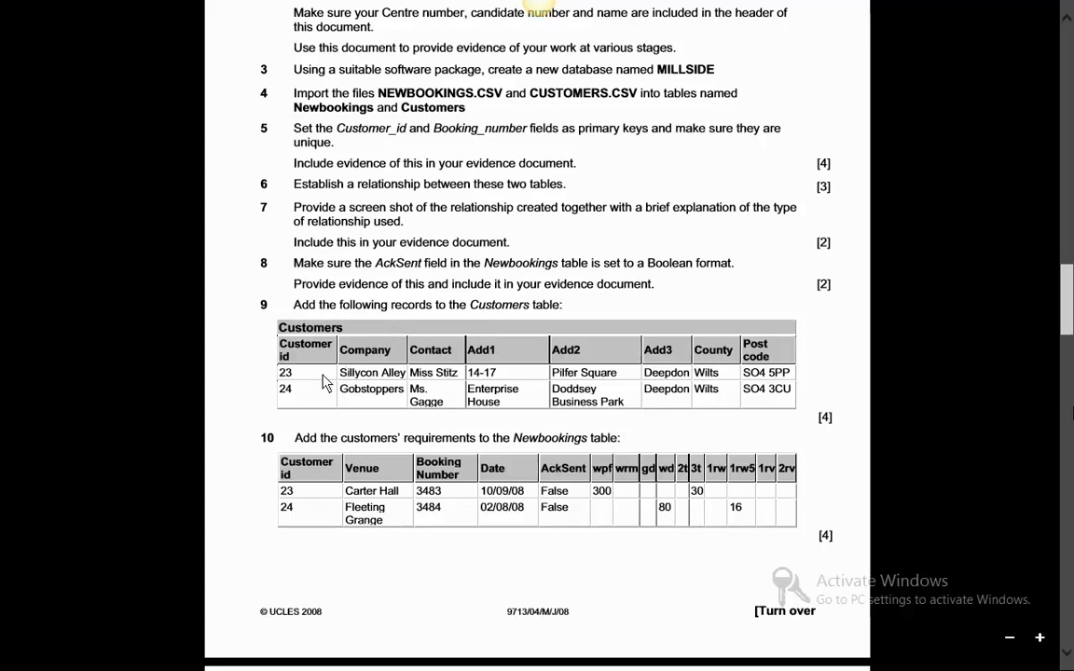
drag(296, 382, 278, 379)
Switch back to Access and open the Customers table in Datasheet View
key(alt+Tab)
key(alt+Tab)
key(alt+Tab)
click(215, 657)
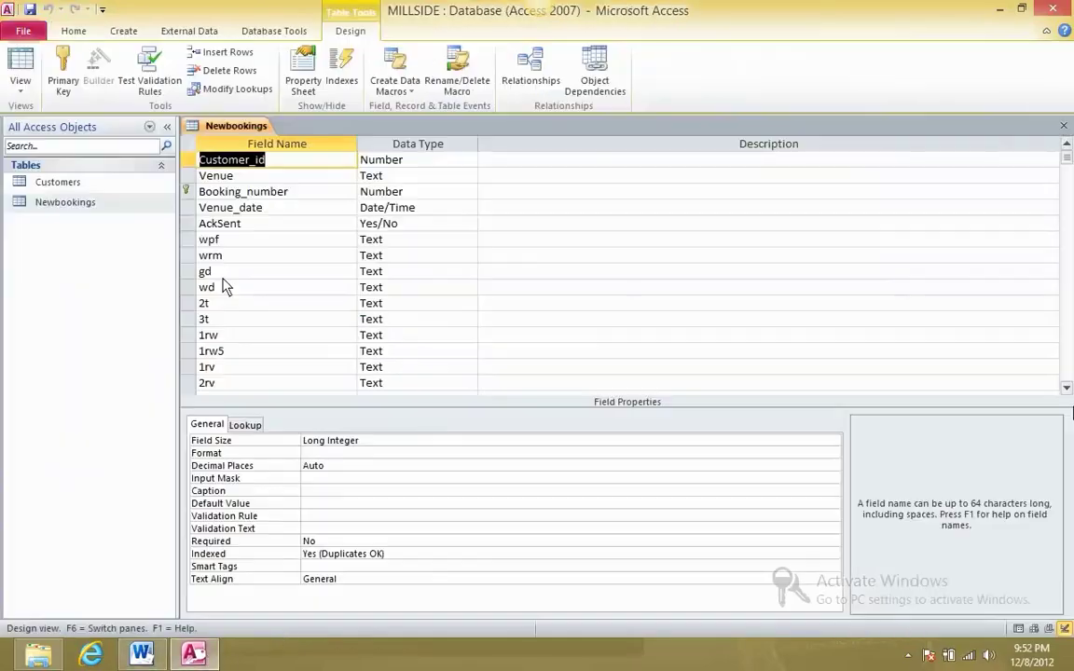
click(80, 172)
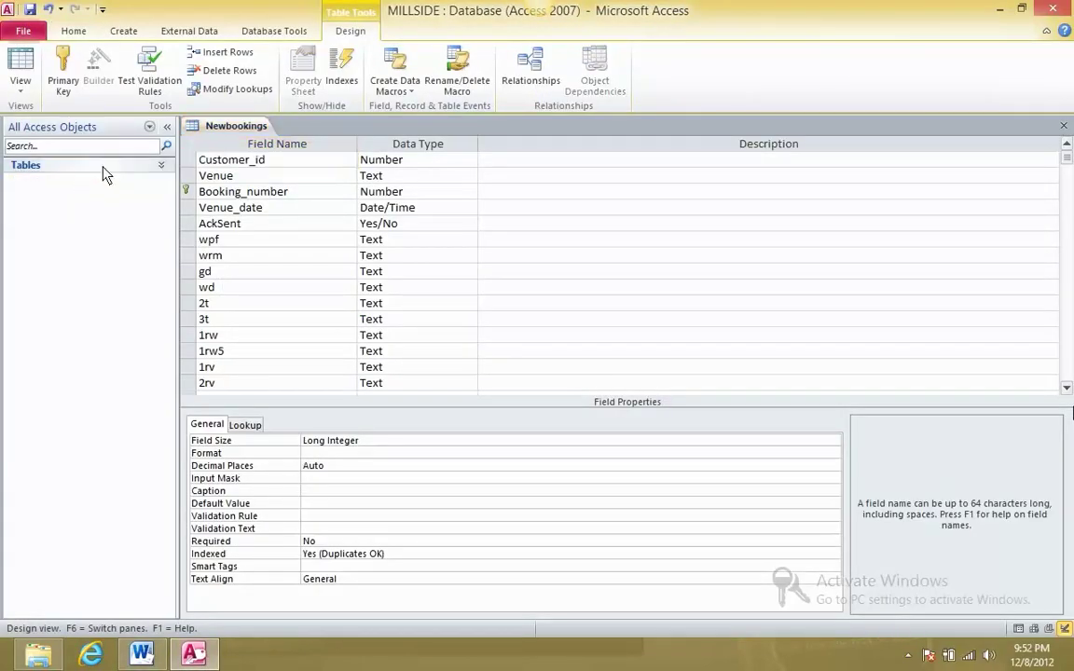
click(103, 165)
double_click(104, 182)
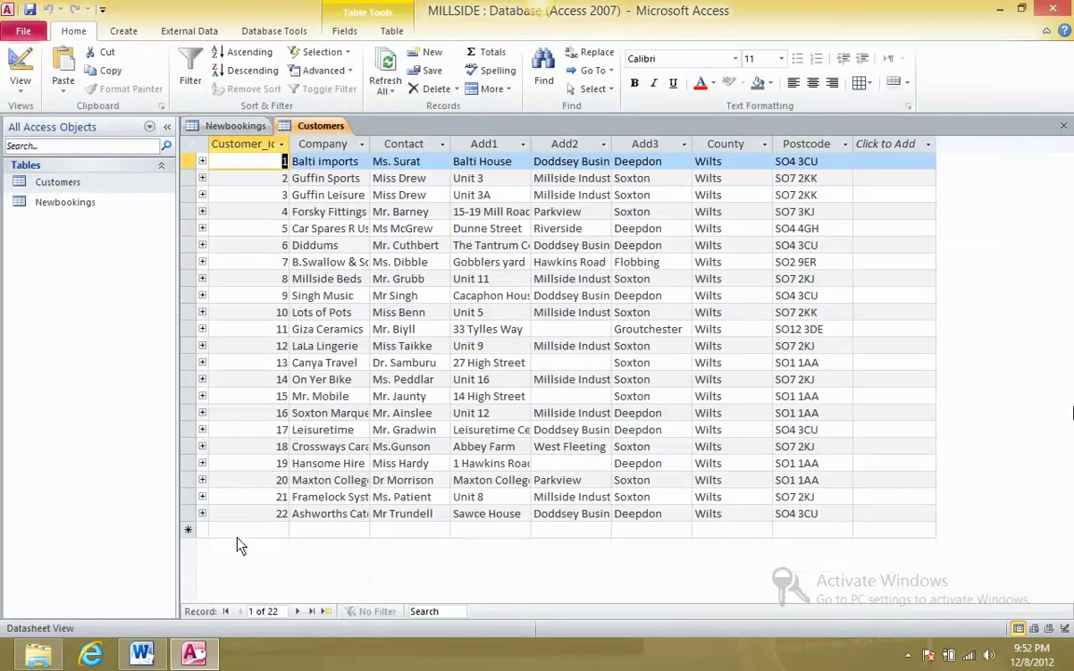
Start a new record in the Customers table, entering the first customer ID listed in task 9 of the exam paper
click(238, 530)
key(alt+Tab)
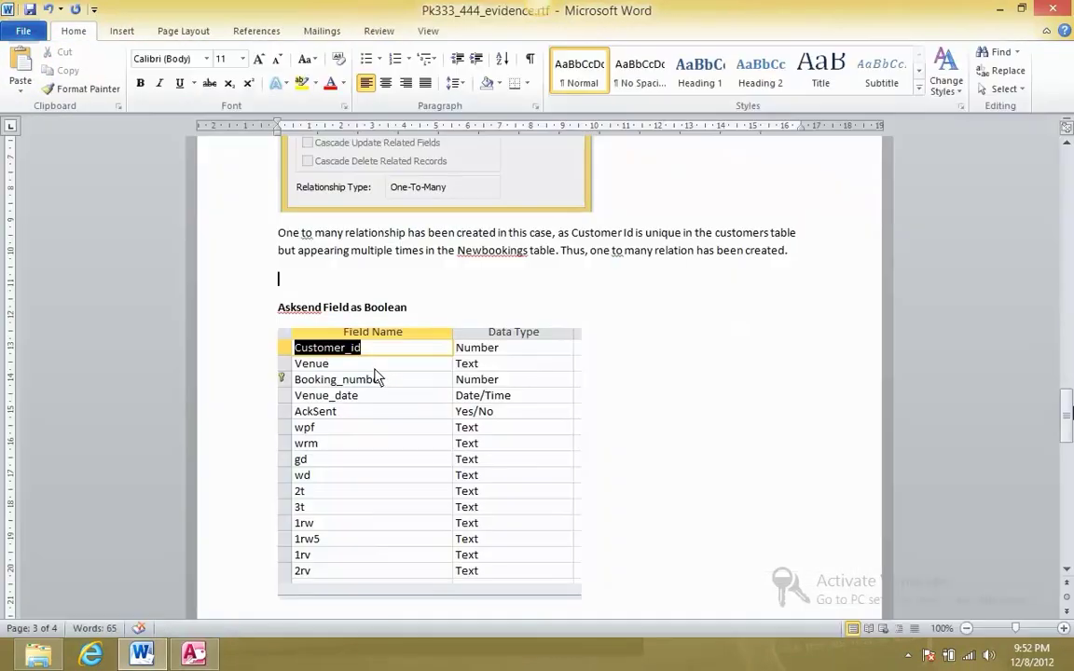
key(alt+Tab)
key(alt+Tab)
key(alt+Tab)
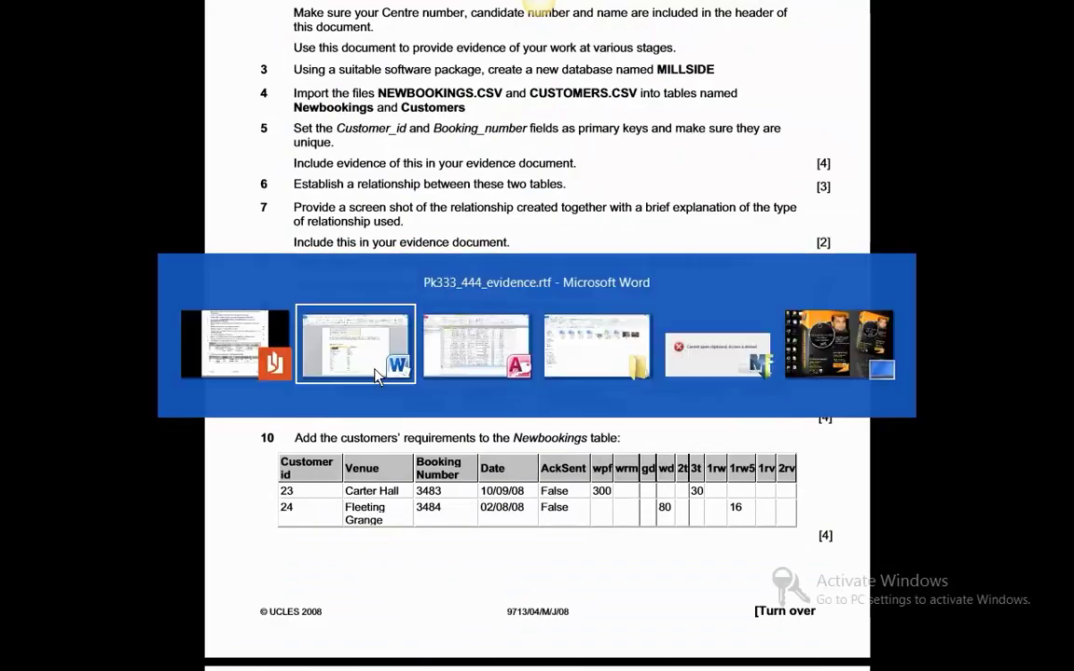
key(alt+Tab)
key(alt+Tab)
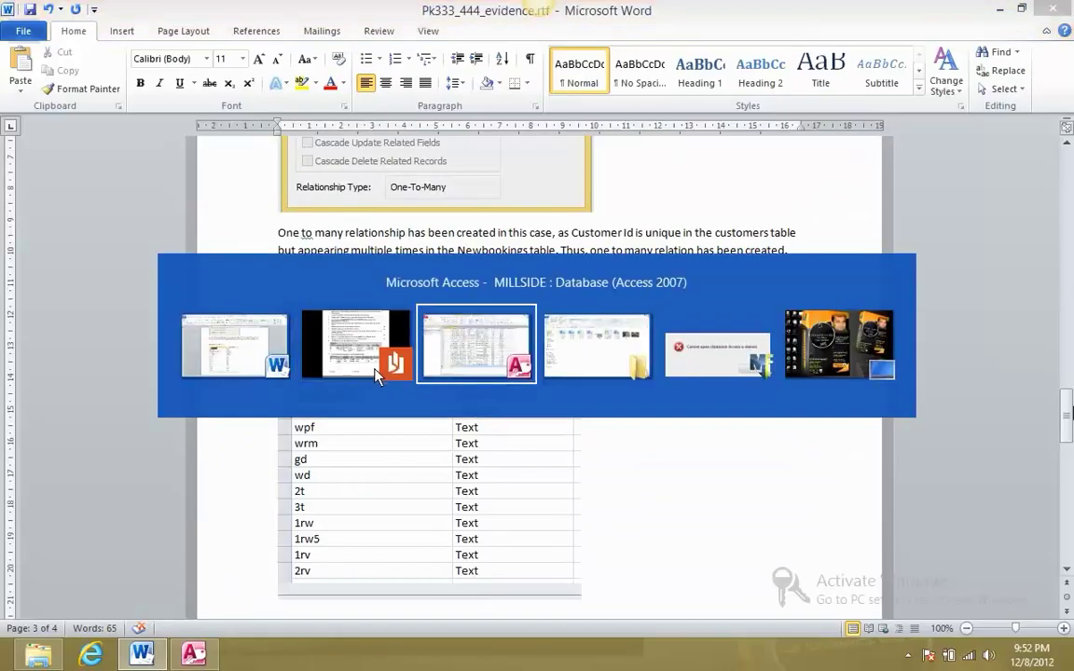
key(alt+Tab)
Copy the company name Sillycon Alley from the exam paper into the Company field of the new Customers record
key(alt+Tab)
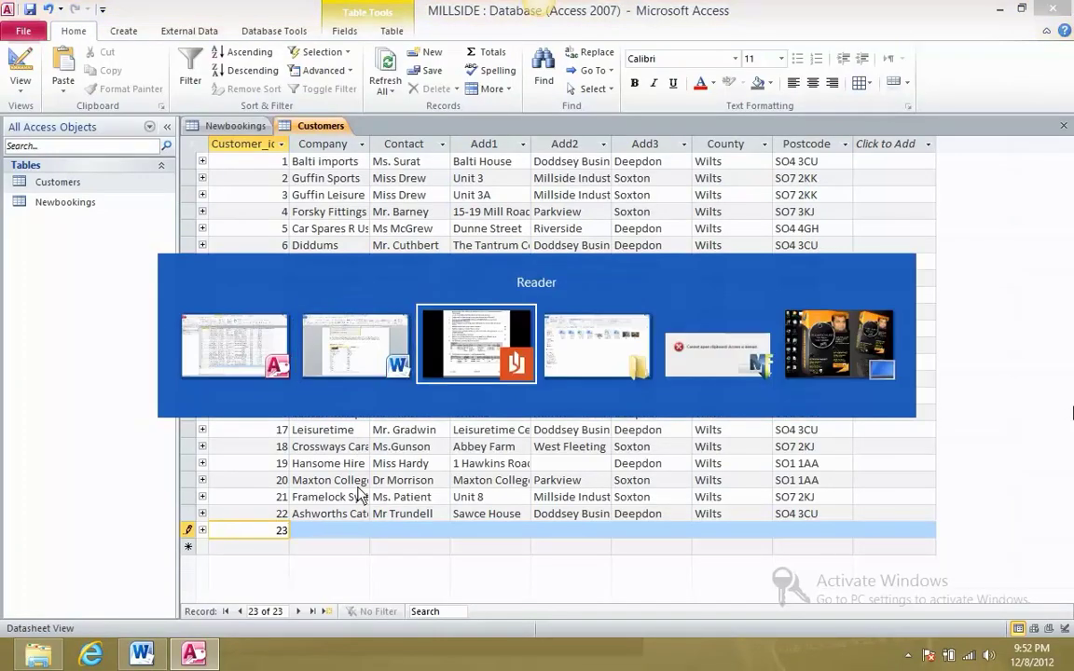
drag(341, 374, 403, 380)
key(ctrl+c)
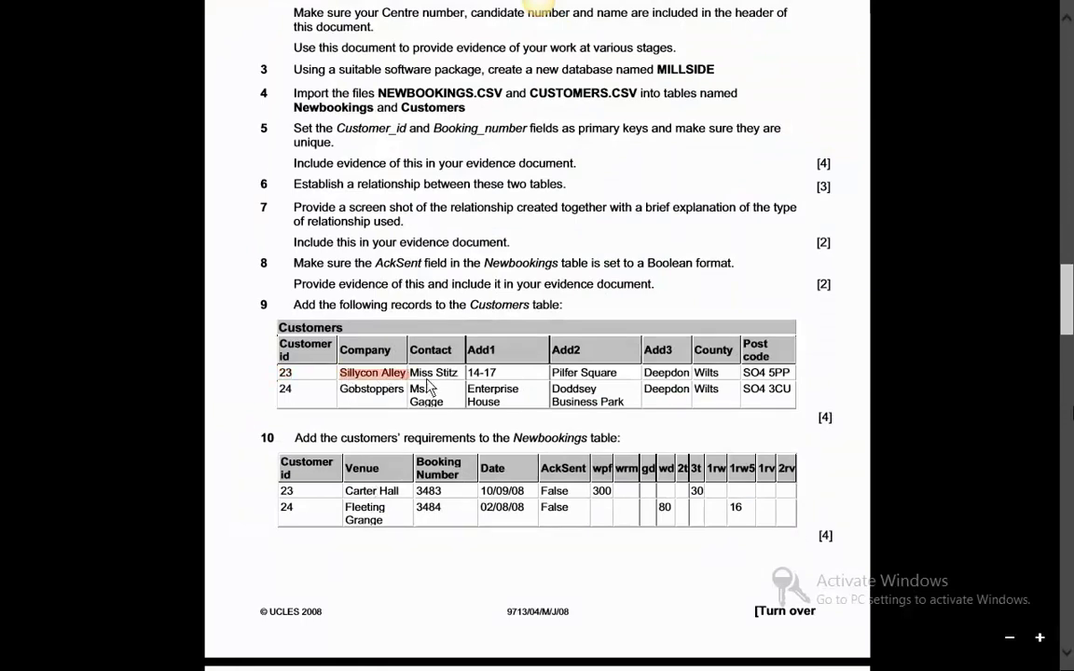
key(alt+Tab)
click(340, 531)
key(ctrl+v)
Copy the Sillycon Alley contact's name from the exam paper into the new record's Contact field in Access
key(alt+Tab)
drag(458, 372, 419, 382)
key(ctrl+c)
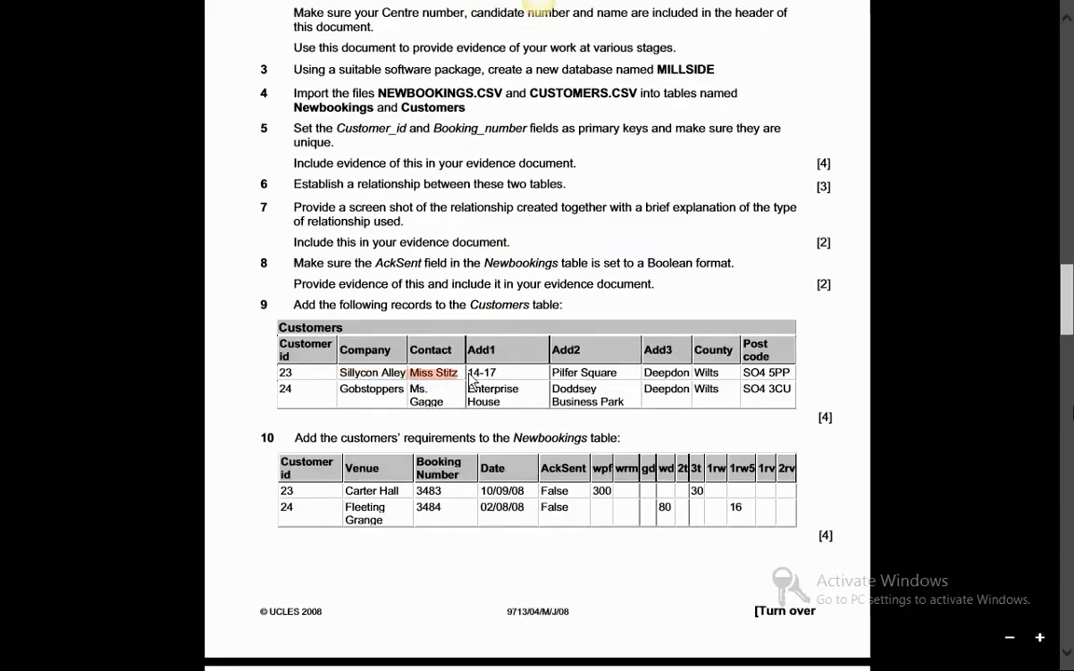
key(alt+Tab)
click(408, 530)
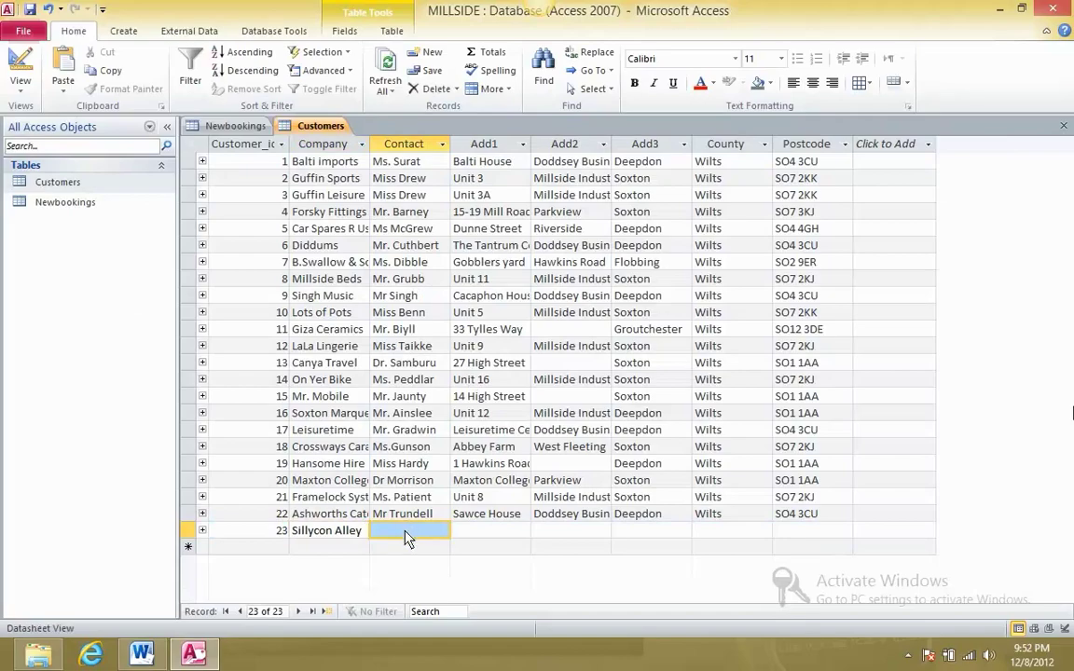
key(ctrl+v)
Copy the first address line for Sillycon Alley from the exam paper into the record's Add1 field
key(alt+Tab)
drag(498, 373, 470, 373)
key(ctrl+c)
key(alt+Tab)
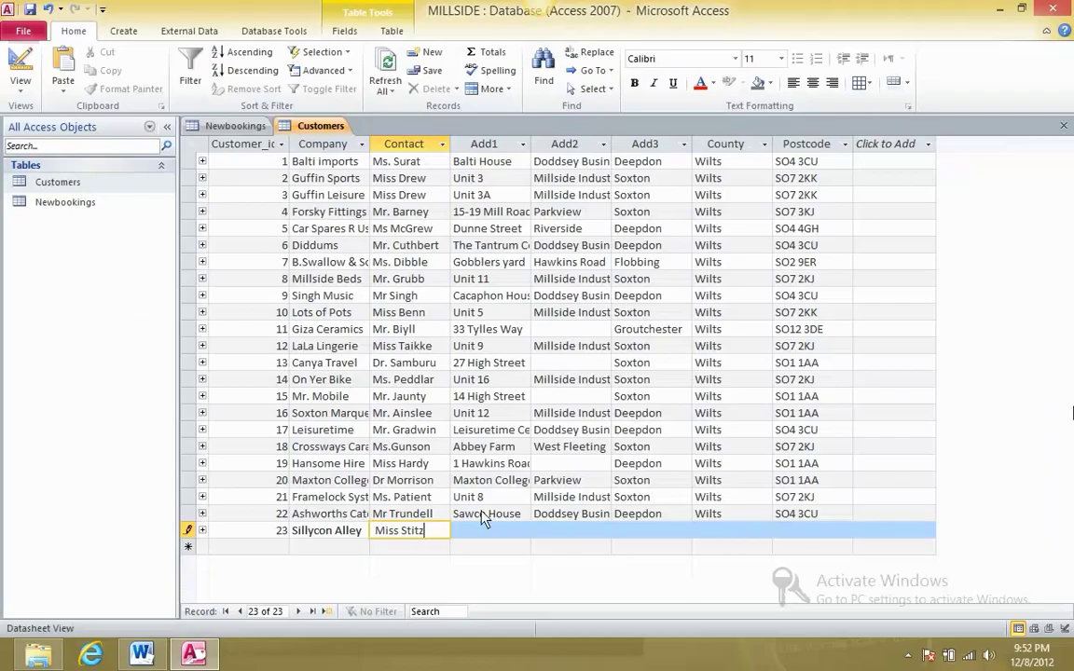
click(479, 532)
key(ctrl+v)
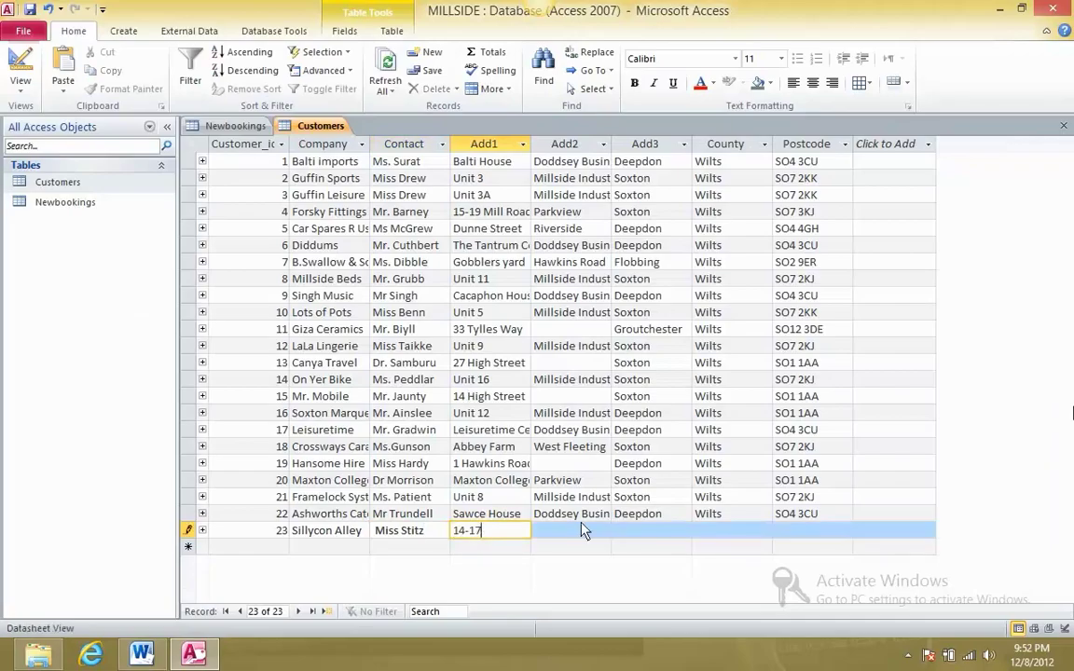
Copy the second address line for Sillycon Alley from the exam paper into the record's Add2 field
key(alt+Tab)
drag(617, 373, 560, 389)
key(ctrl+c)
key(alt+Tab)
click(548, 533)
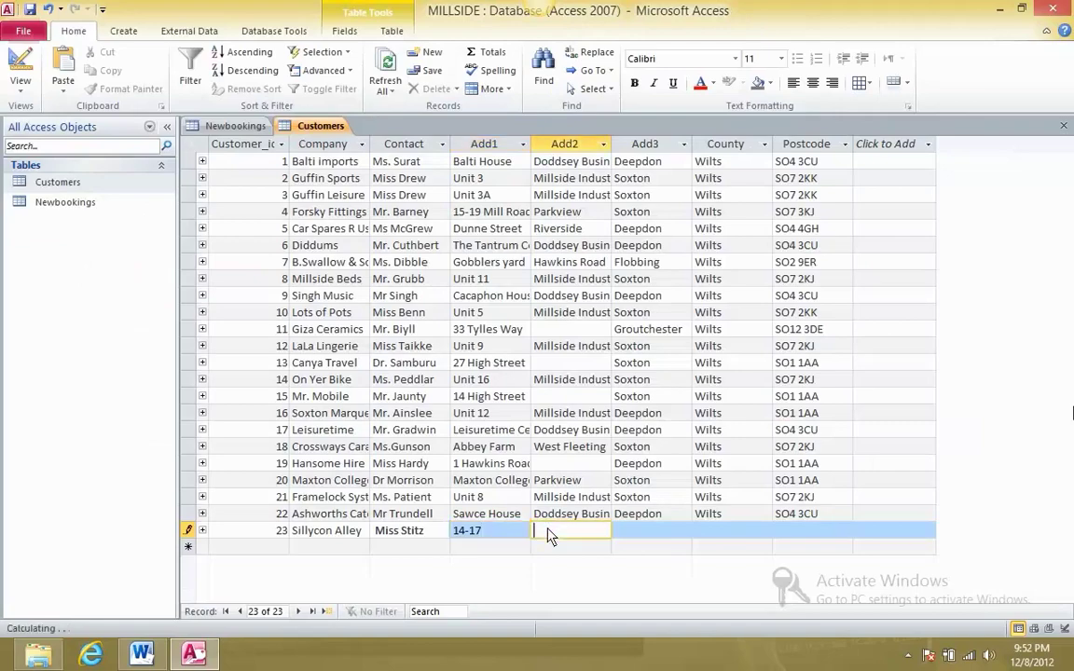
key(ctrl+v)
Copy the town for Sillycon Alley from the exam paper into the record's Add3 field
key(alt+Tab)
drag(690, 374, 639, 381)
key(ctrl+c)
key(alt+Tab)
click(633, 534)
key(ctrl+v)
Copy the county for Sillycon Alley from the exam paper into the record's County field
key(alt+Tab)
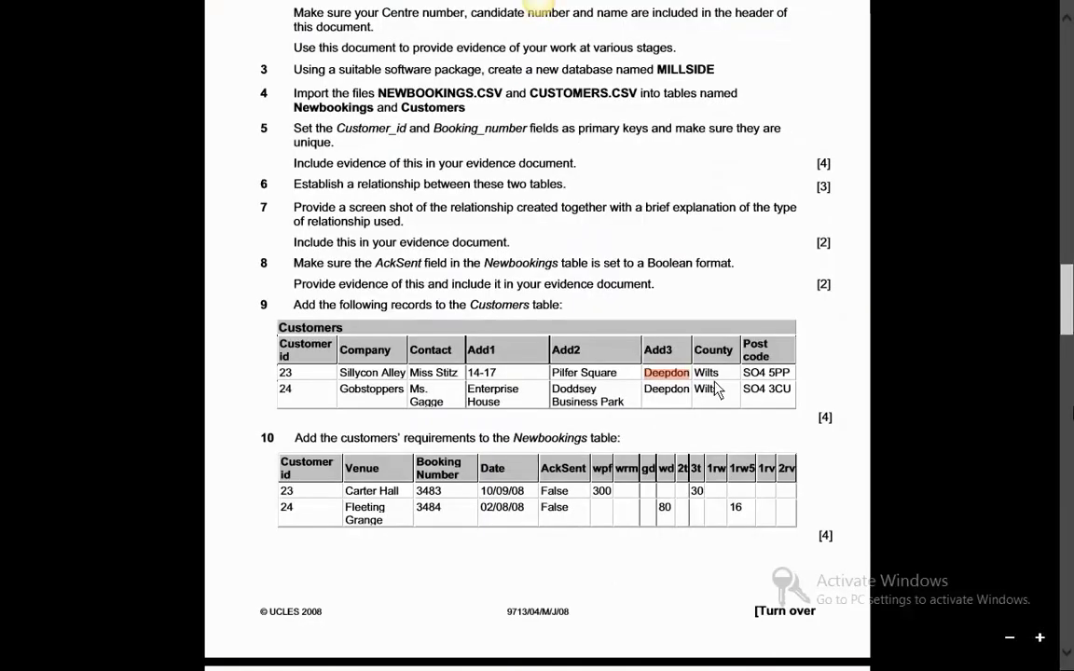
drag(718, 376, 699, 382)
key(ctrl+c)
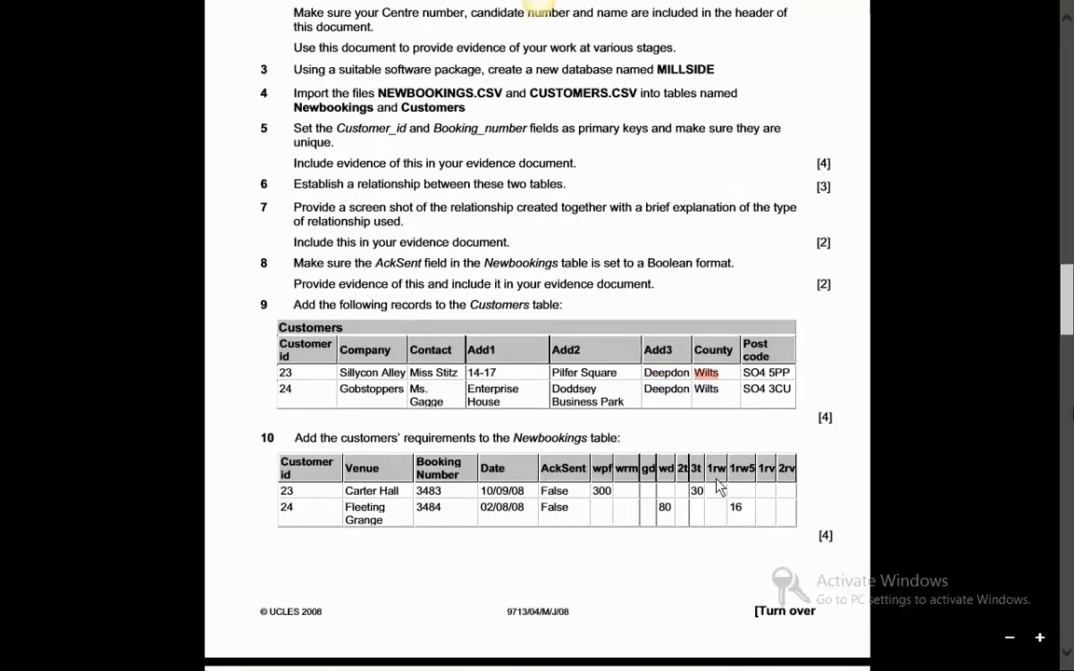
key(alt+Tab)
click(718, 532)
key(ctrl+v)
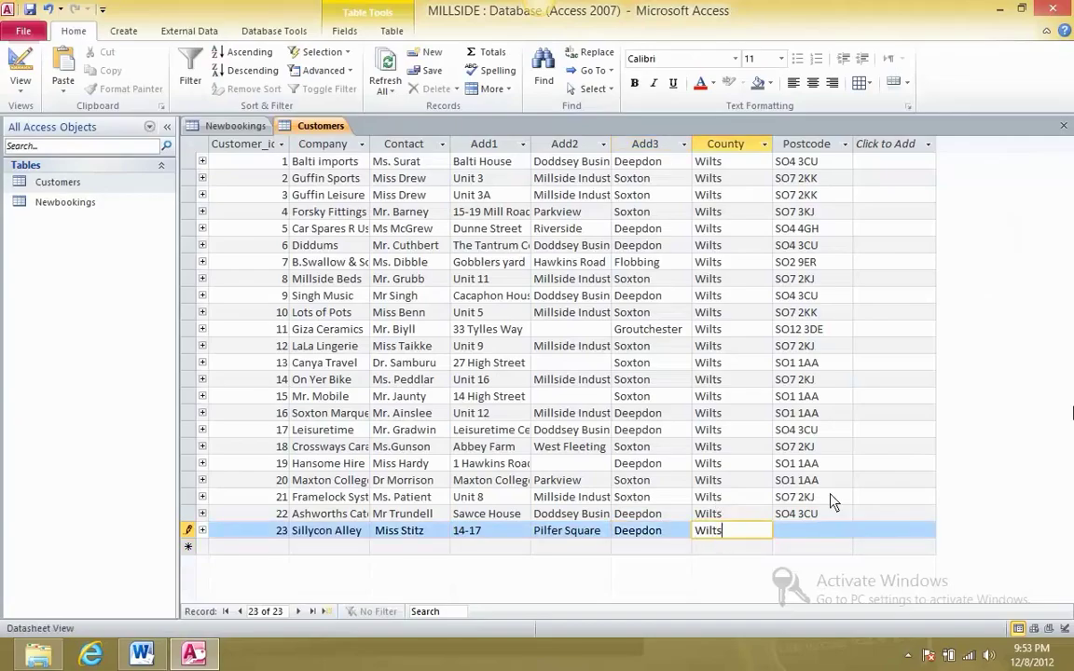
Copy the Sillycon Alley postcode from the exam paper into the record's Postcode field
key(alt+Tab)
drag(790, 373, 743, 374)
key(ctrl+c)
key(alt+Tab)
click(799, 515)
click(803, 528)
key(ctrl+v)
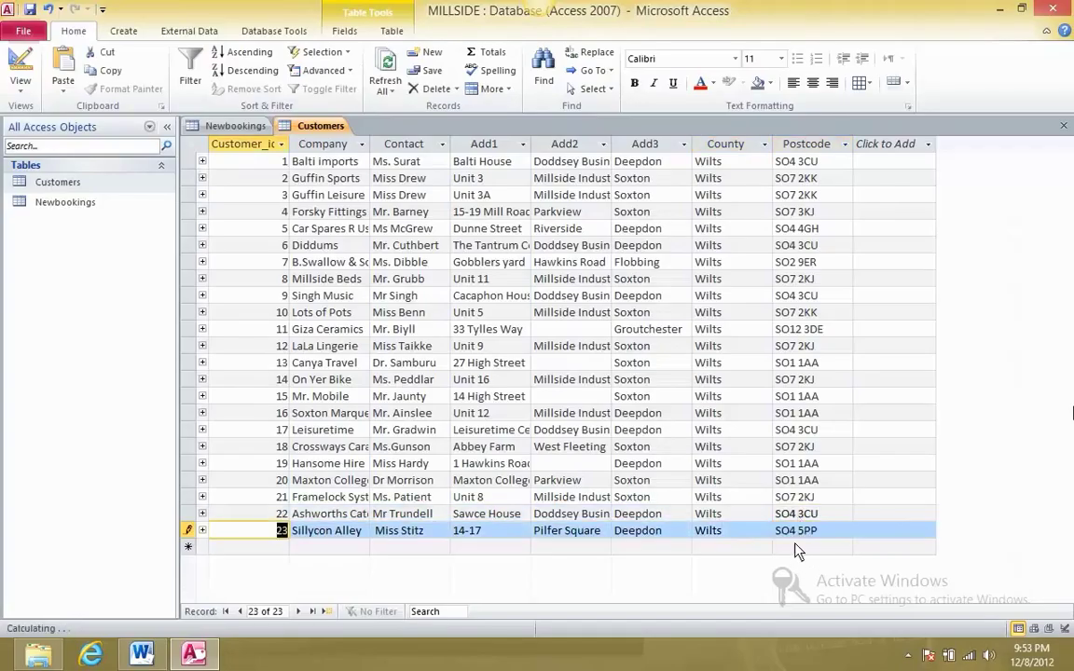
Start a second new Customers record by copying the second customer ID in task 9 into Customer_id
key(alt+Tab)
drag(300, 399, 271, 395)
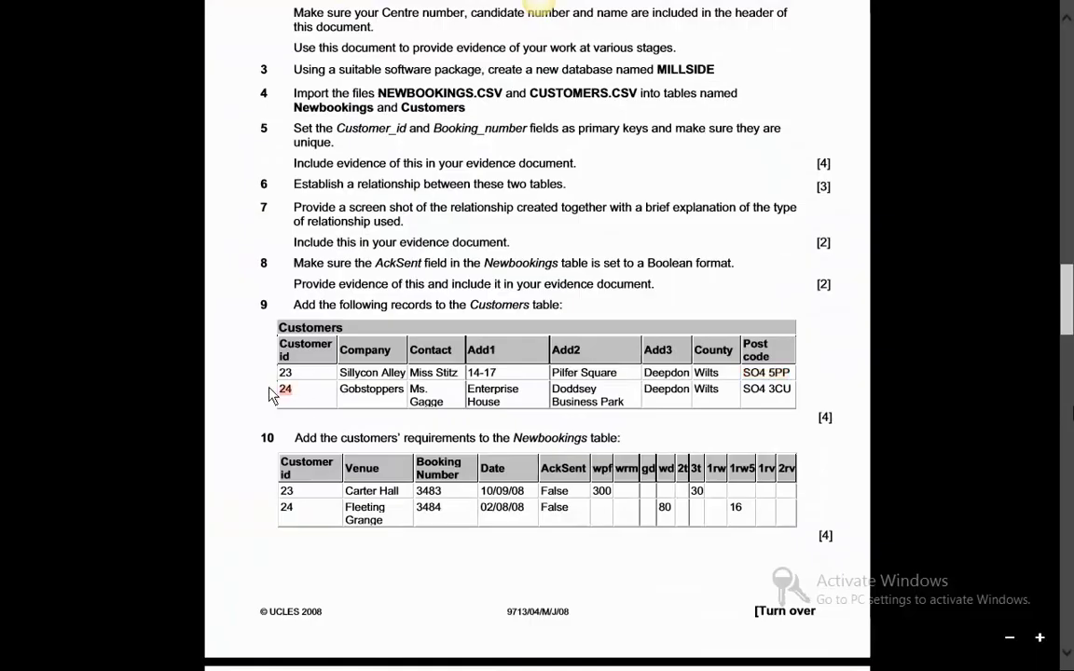
key(ctrl+c)
key(alt+Tab)
click(259, 546)
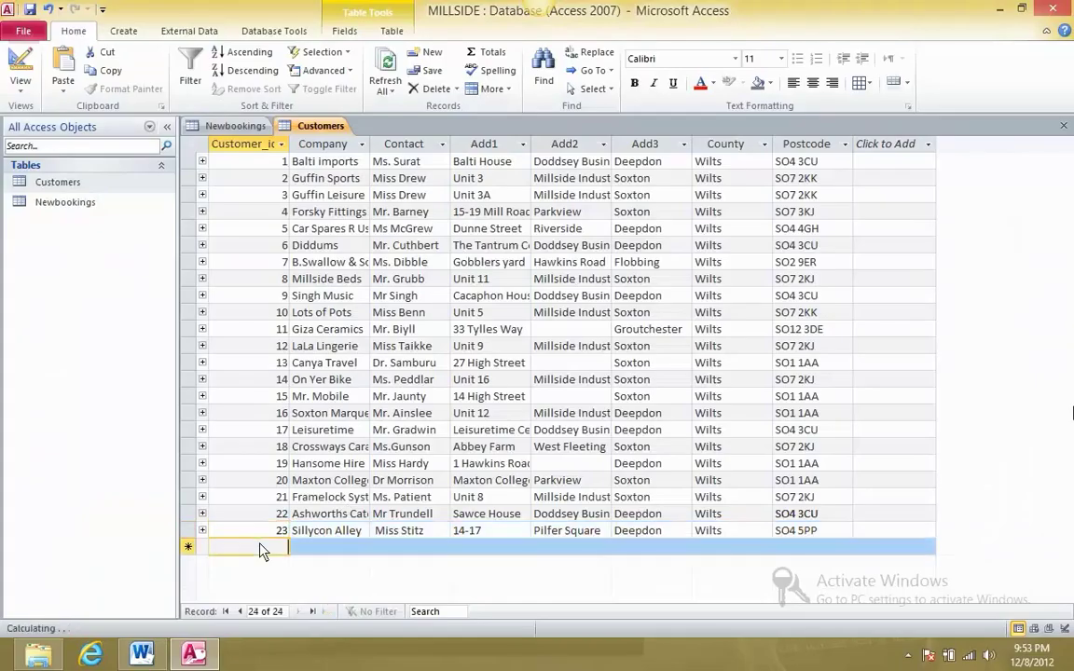
key(ctrl+v)
Copy the company name Gobstoppers from the exam paper into the Company field of the second new record
key(alt+Tab)
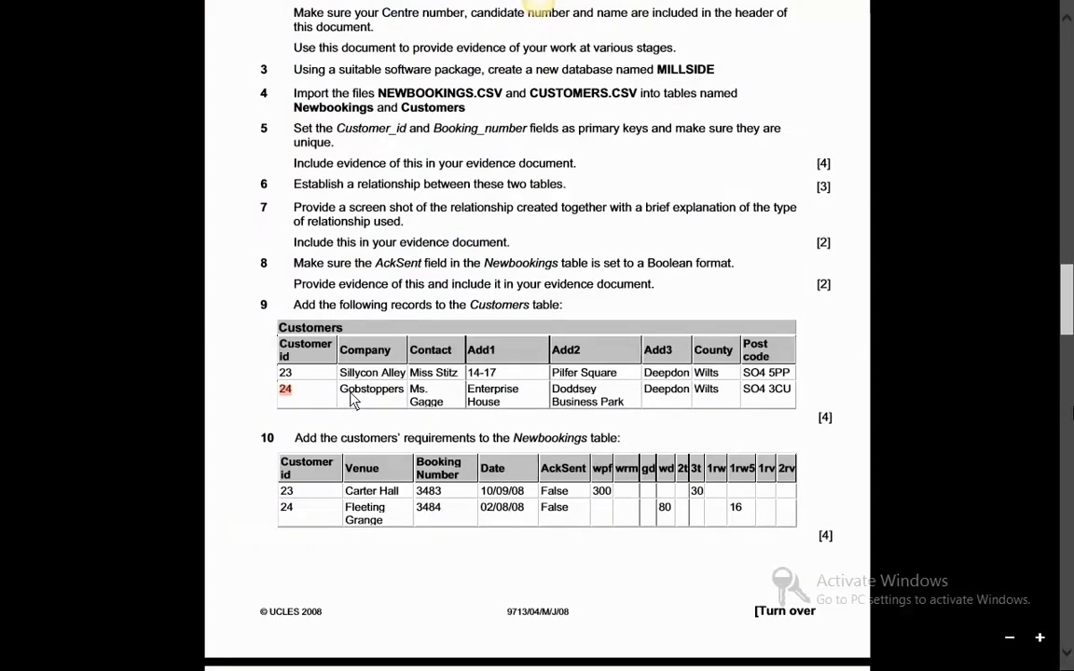
drag(339, 397, 404, 396)
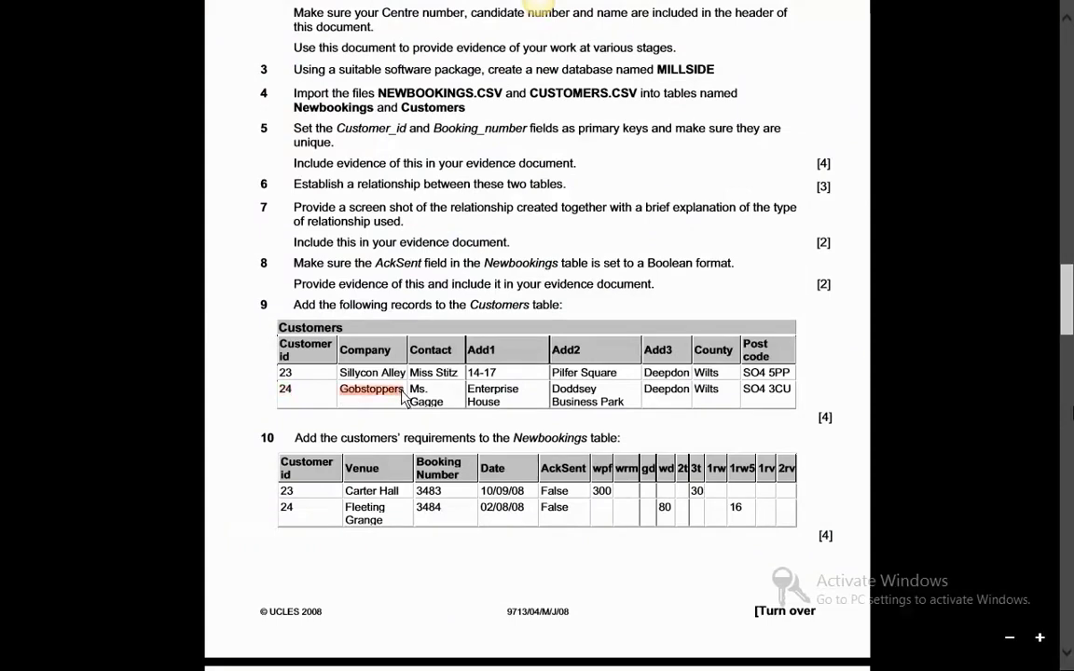
key(ctrl+c)
key(alt+Tab)
click(346, 555)
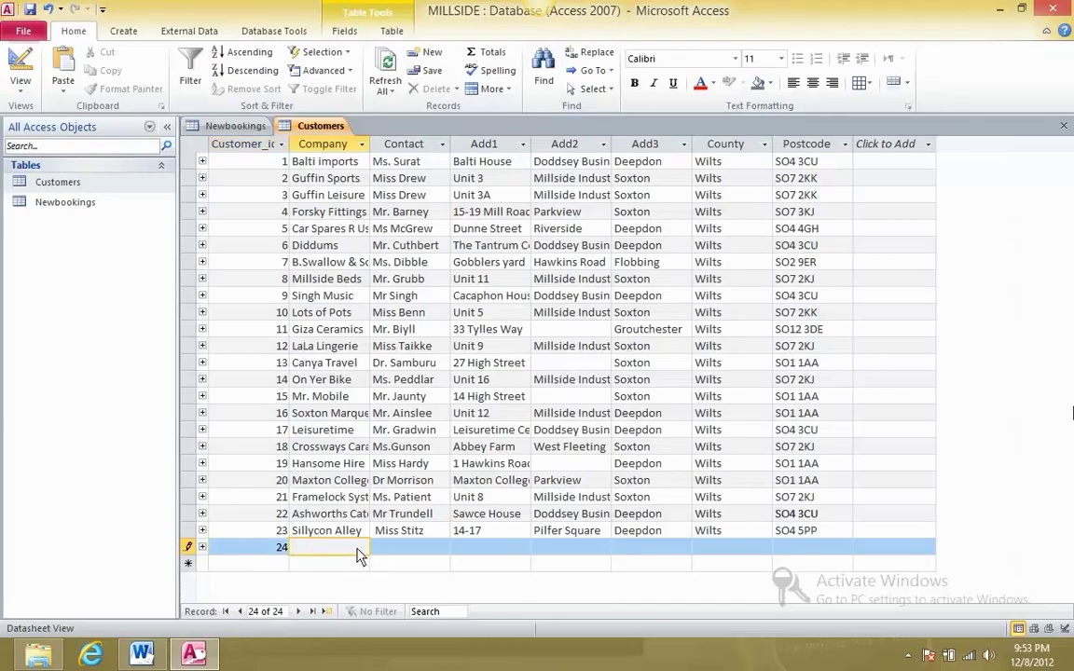
key(ctrl+v)
Copy the Gobstoppers contact's name from the exam paper into the record's Contact field
key(alt+Tab)
drag(410, 389, 445, 411)
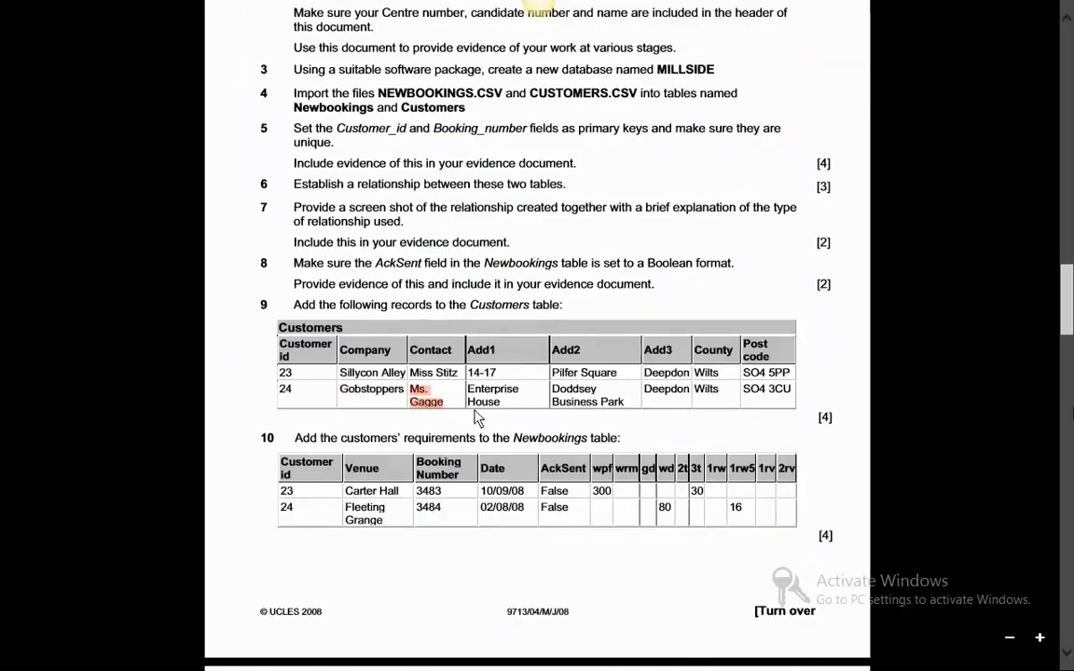
key(alt+Tab)
click(426, 550)
key(ctrl+v)
Copy the first address line for Gobstoppers from the exam paper into the record's Add1 field
key(alt+Tab)
drag(519, 404, 471, 396)
key(alt+Tab)
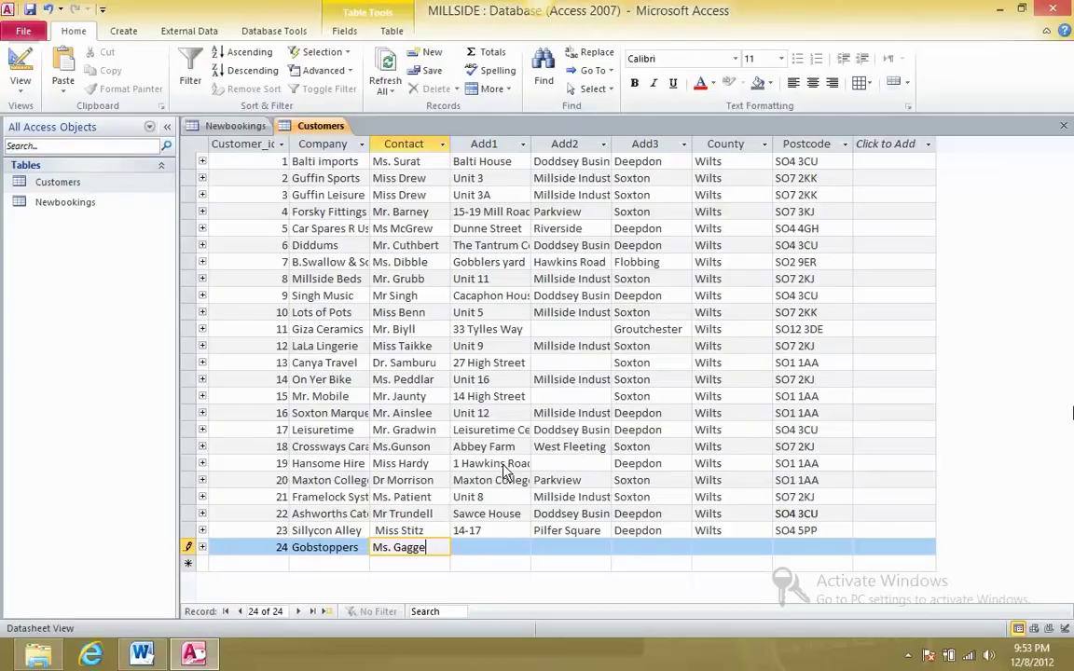
click(491, 548)
key(ctrl+v)
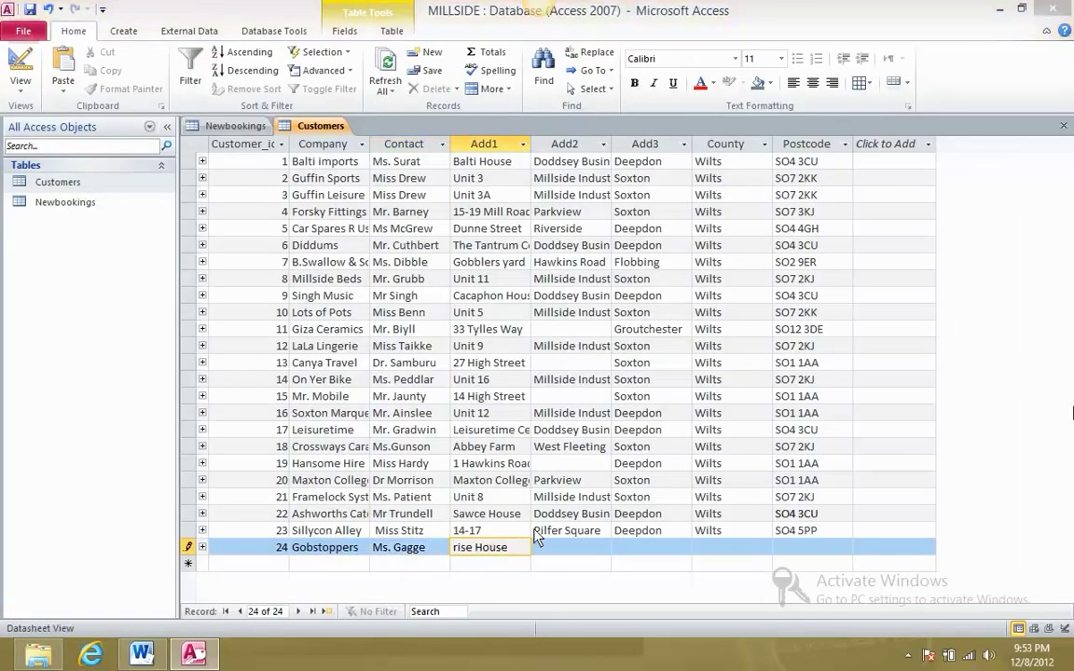
key(alt+Tab)
drag(622, 407, 552, 388)
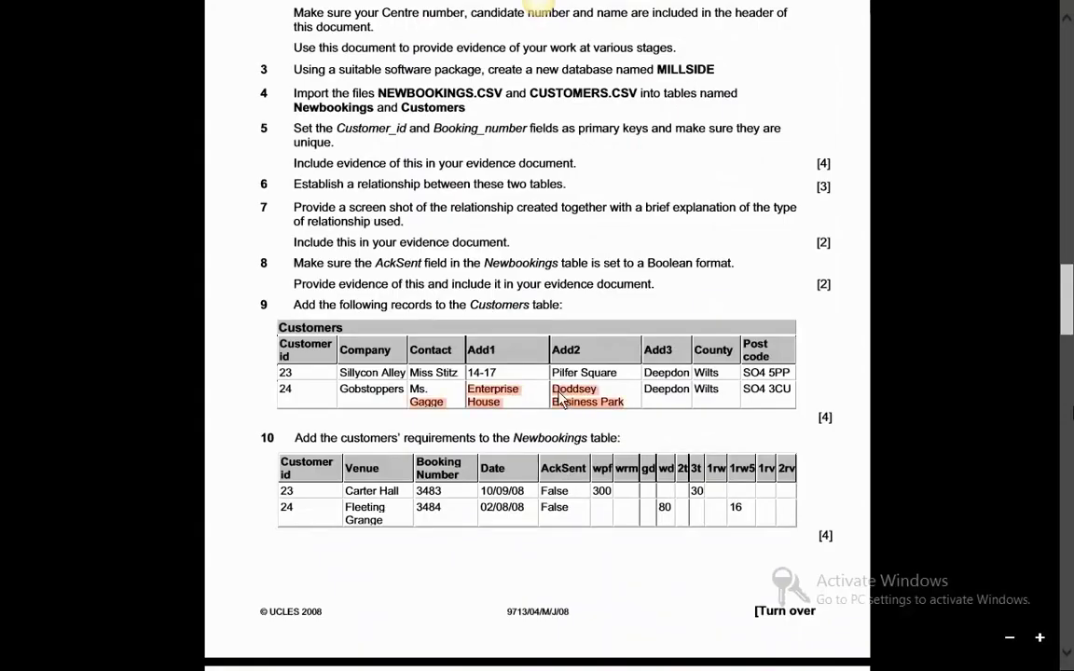
mouse_move(615, 401)
mouse_down()
mouse_move(561, 398)
mouse_move(629, 412)
mouse_move(562, 399)
mouse_up()
click(565, 401)
key(alt+Tab)
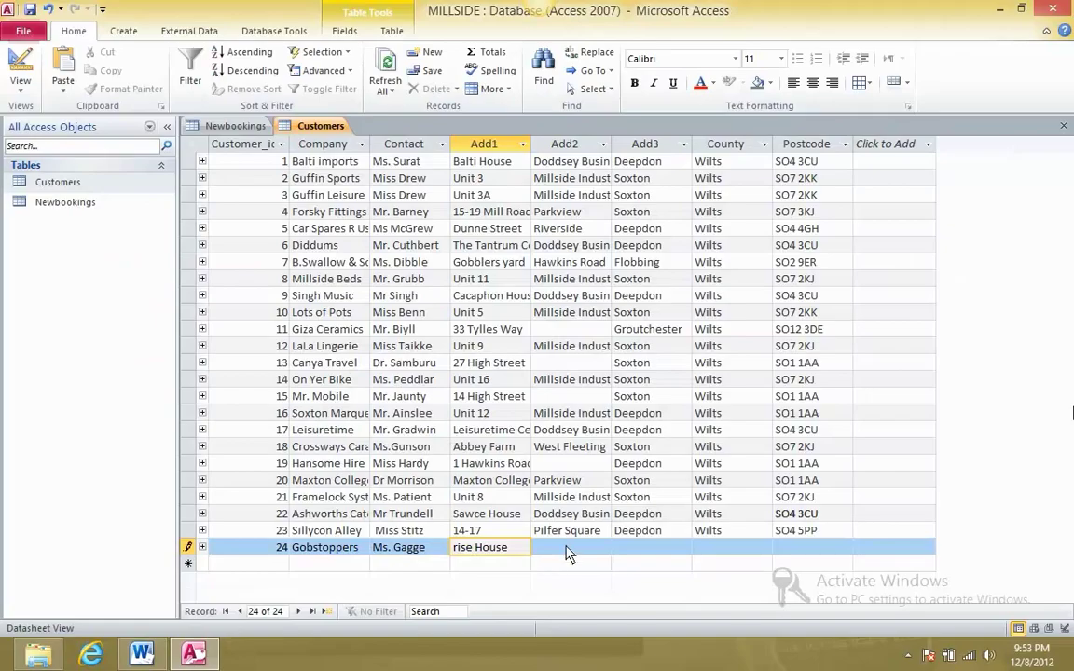
Correct the Gobstoppers first address line in Add1 and enter the second address line in Add2, following the exam paper
click(561, 548)
key(alt+Tab)
key(alt+Tab)
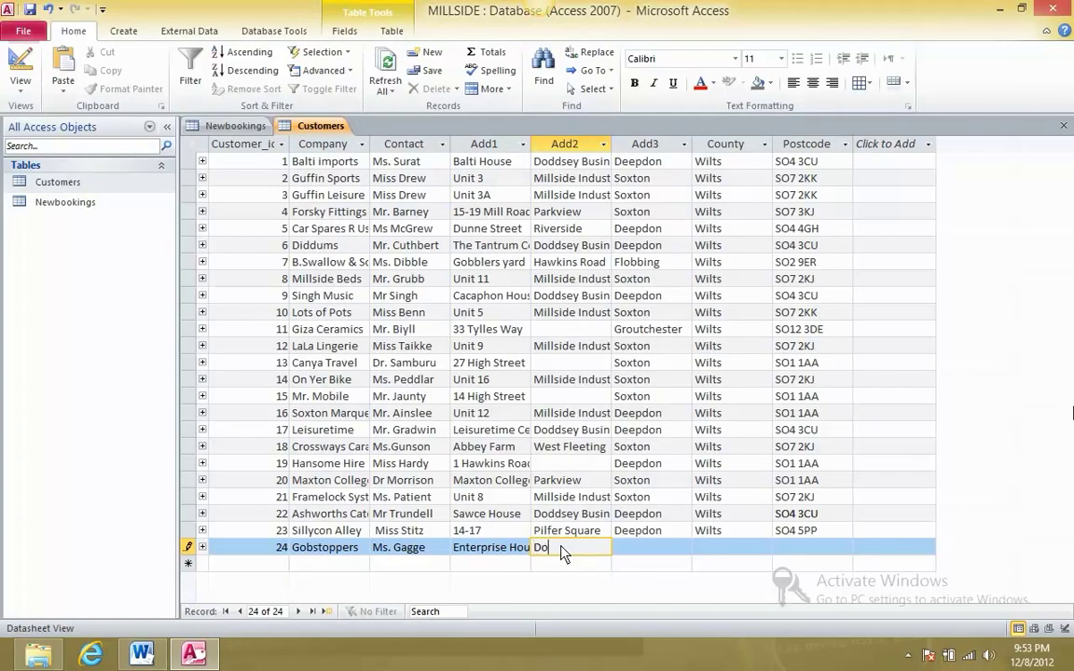
key(alt+Tab)
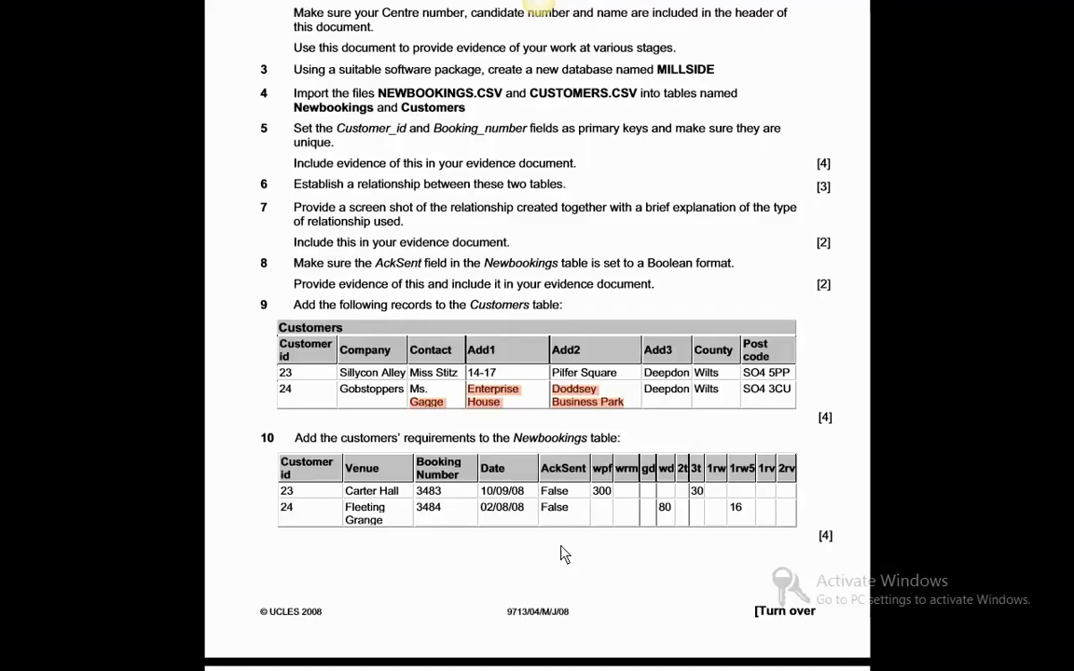
key(alt+Tab)
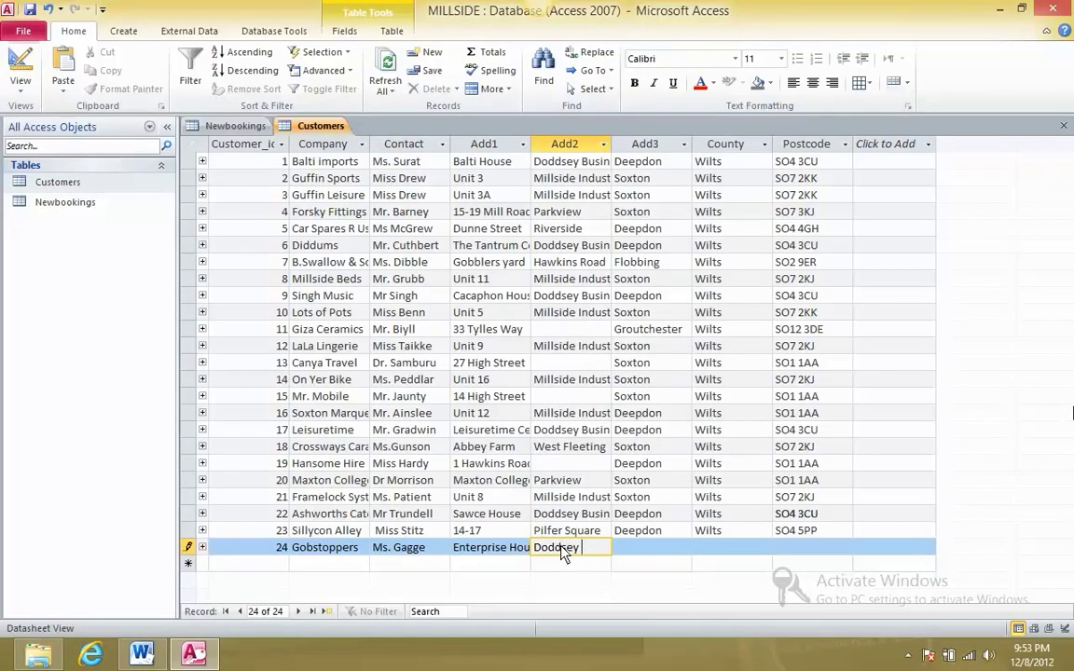
key(alt+Tab)
key(alt+Tab)
text(Business Park)
Check the Gobstoppers town in the exam paper and copy the Add3 value from the Sillycon Alley record into the Gobstoppers record
key(alt+Tab)
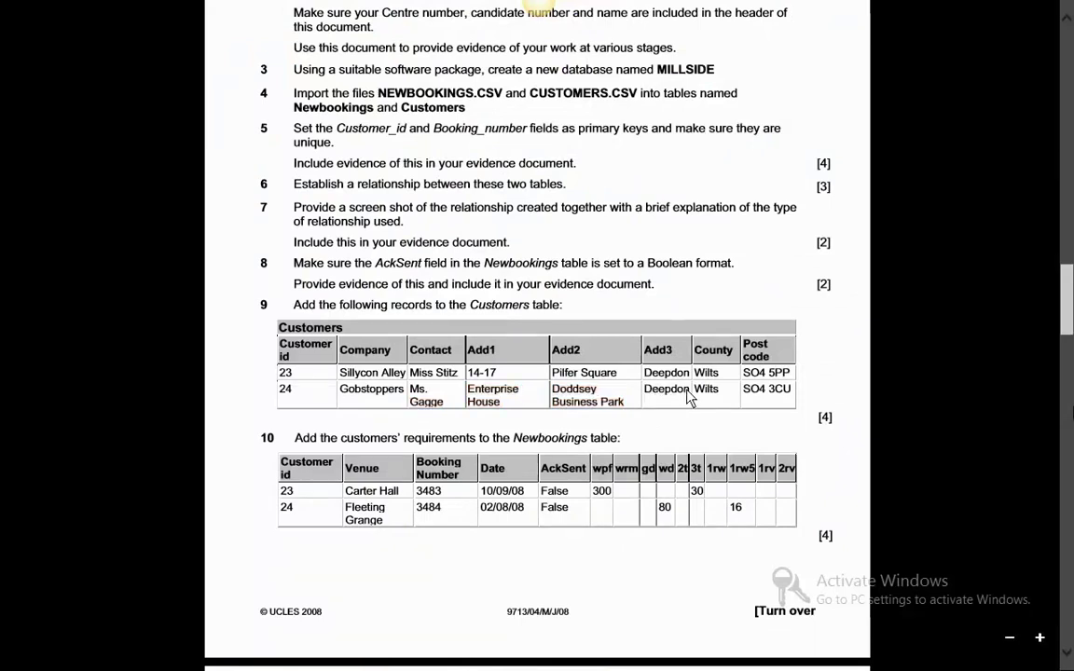
key(alt+Tab)
key(Tab)
key(Up)
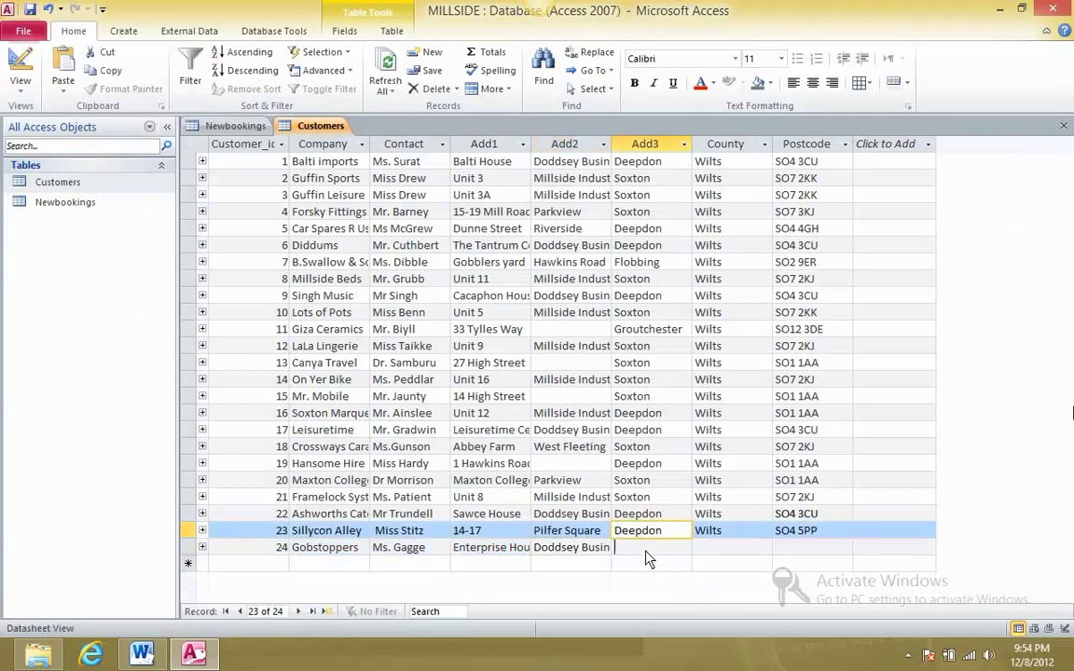
click(643, 550)
key(ctrl+v)
Check the Gobstoppers county in the exam paper and copy the County value from the Sillycon Alley record into the Gobstoppers record
key(alt+Tab)
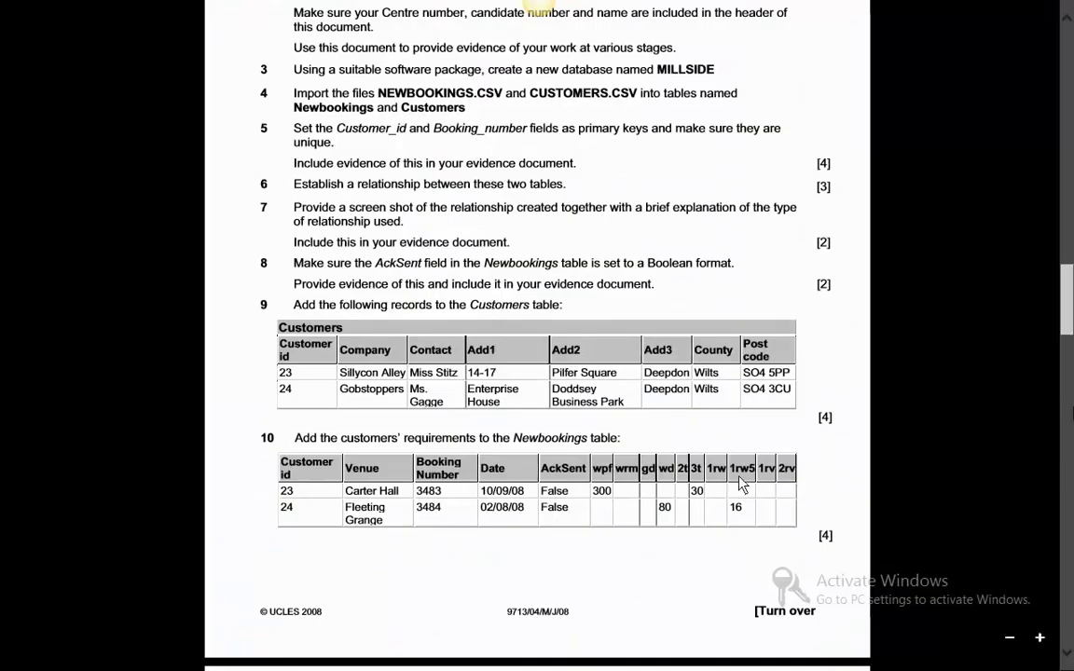
key(alt+Tab)
key(Tab)
key(Up)
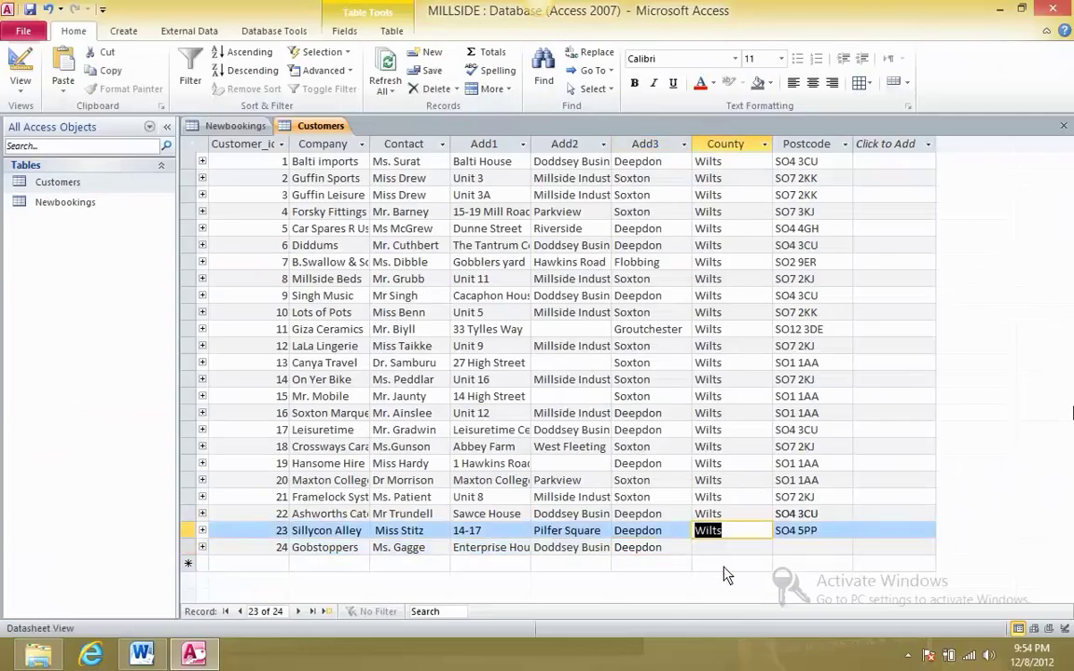
click(721, 548)
key(ctrl+v)
Check the Gobstoppers postcode in the exam paper and copy the Postcode value from the Sillycon Alley record into the Gobstoppers record
key(alt+Tab)
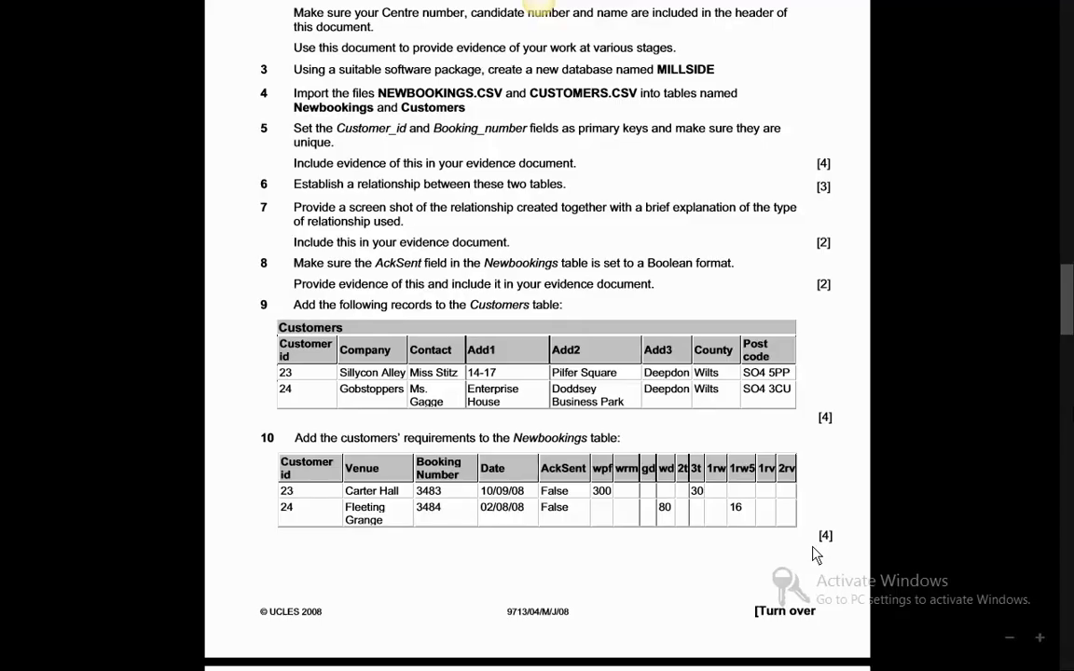
key(alt+Tab)
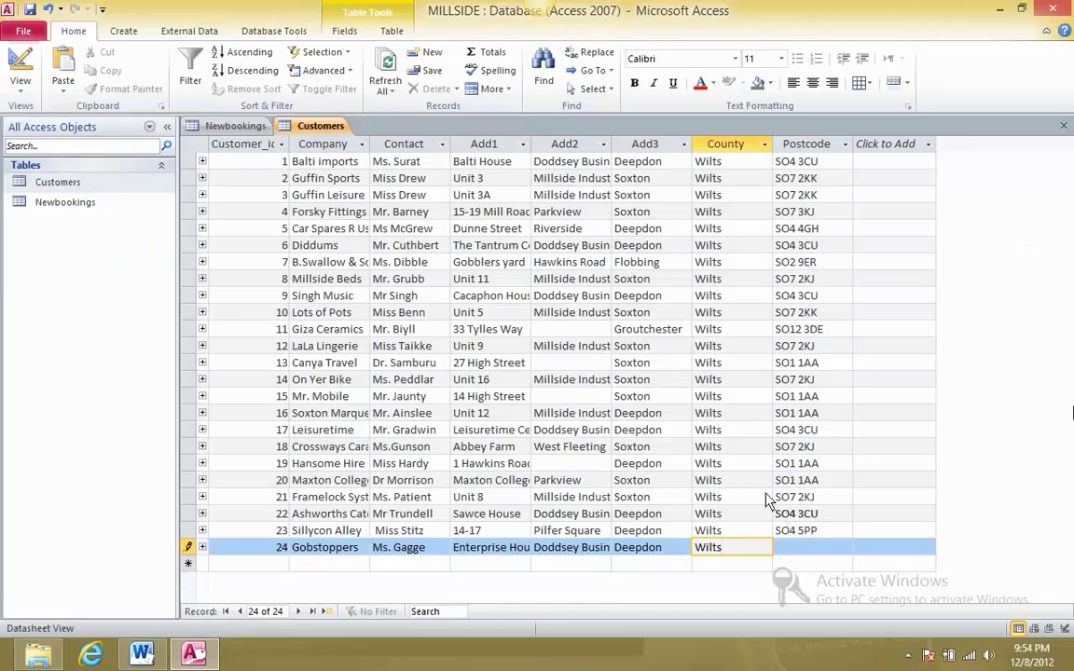
key(alt+Tab)
drag(795, 394, 788, 392)
click(772, 392)
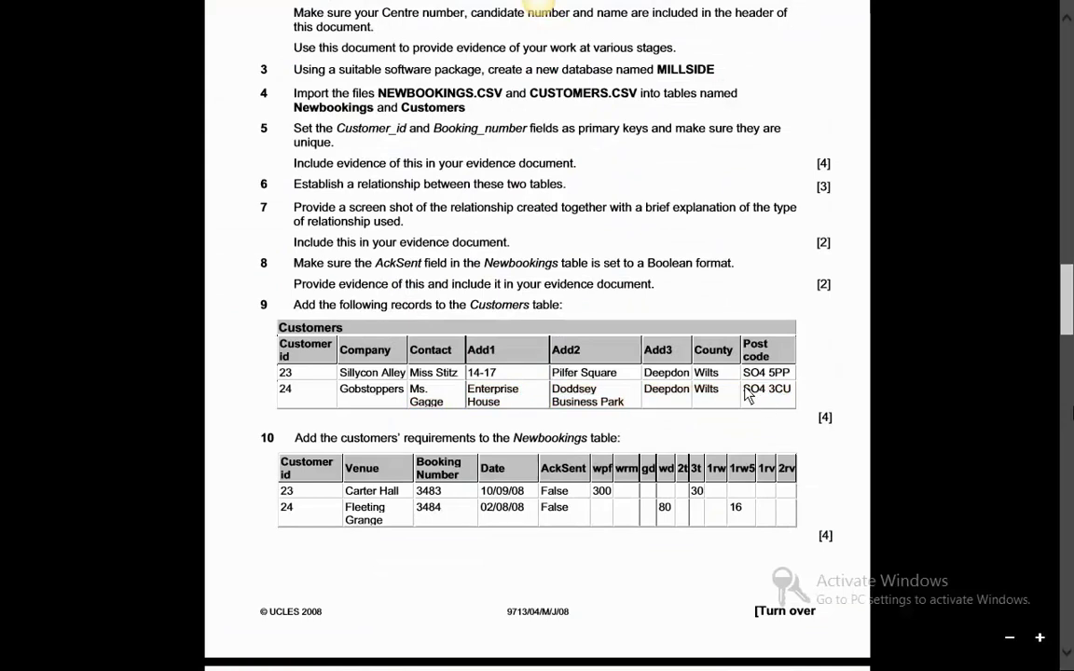
key(alt+Tab)
key(Tab)
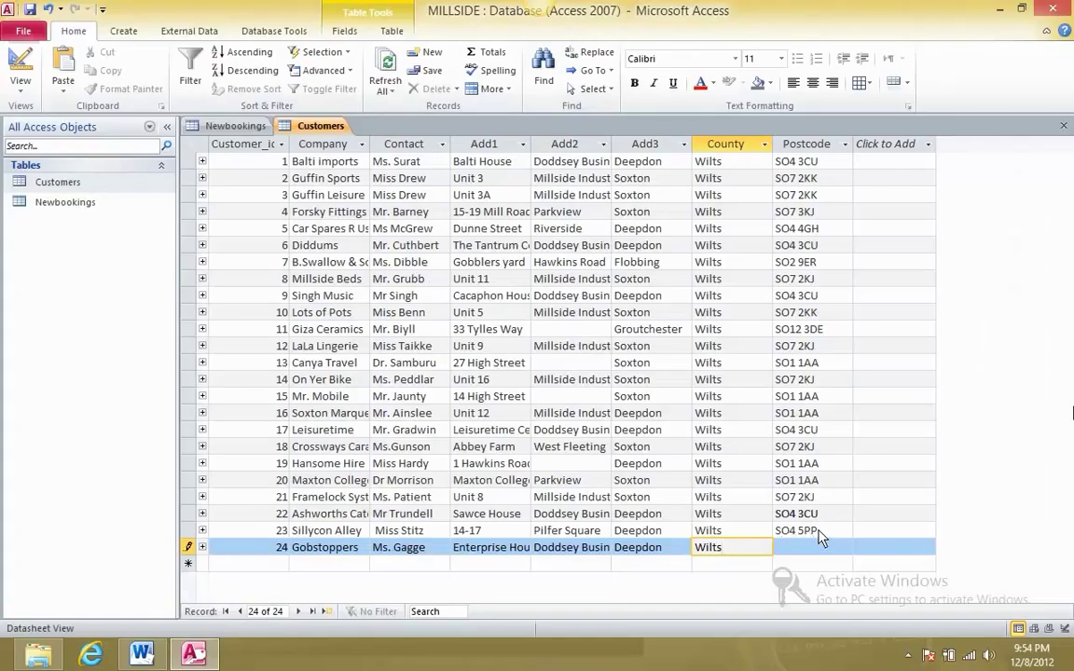
key(Up)
key(ctrl+c)
key(alt+Tab)
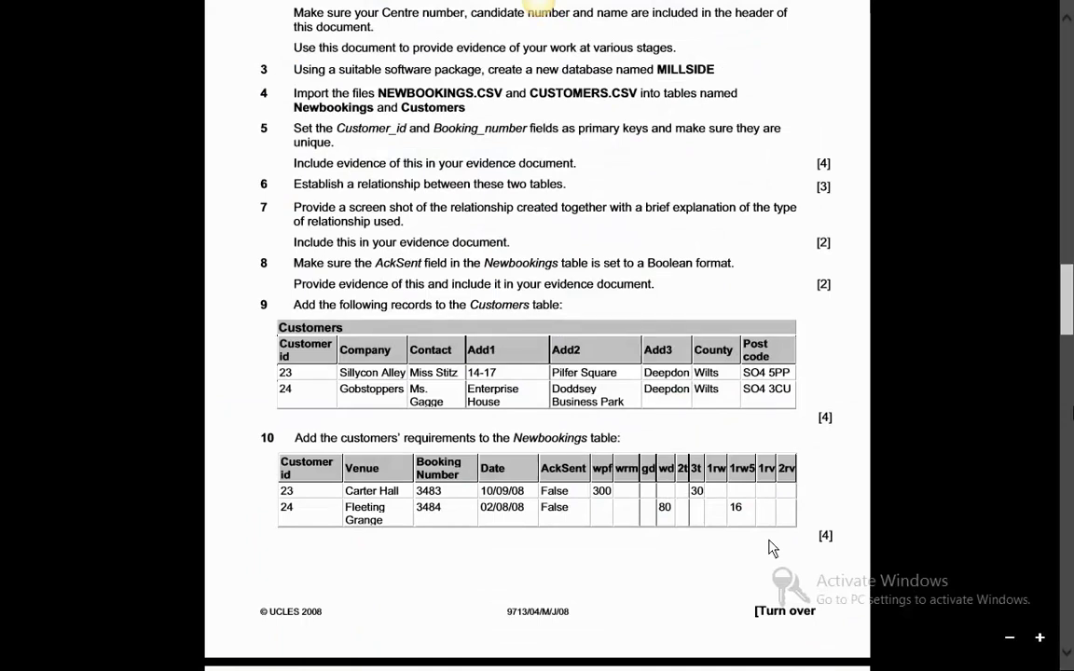
key(alt+Tab)
click(772, 548)
key(ctrl+v)
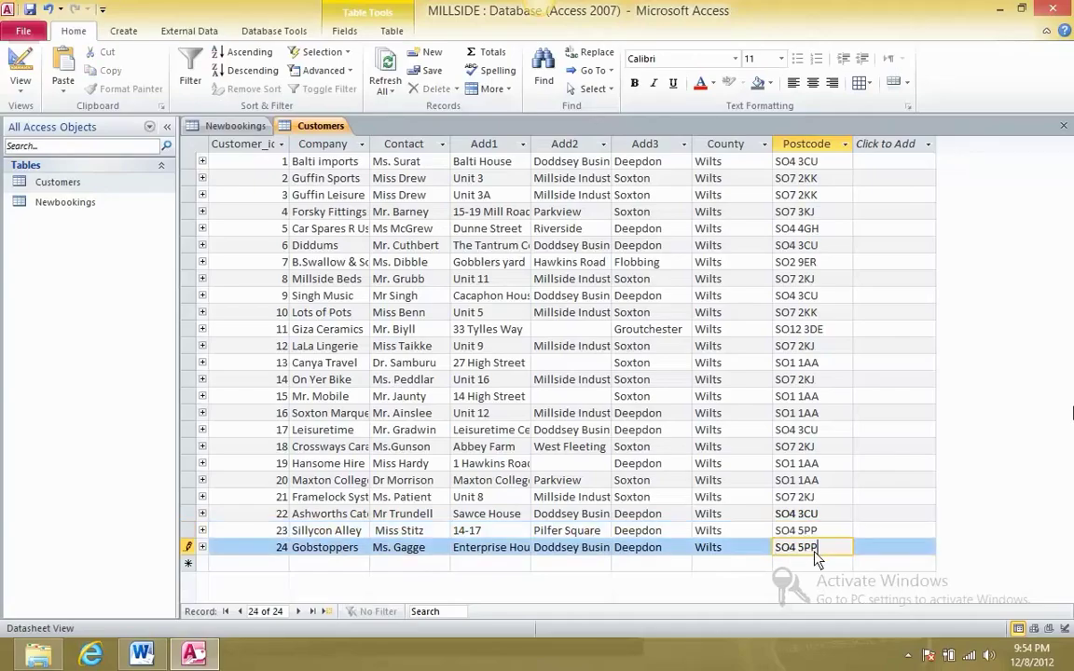
Correct the last three characters of the Gobstoppers postcode, commit the record and compare the new Customers records with the exam paper
key(BackSpace)
key(BackSpace)
key(BackSpace)
text(3CU)
key(alt)
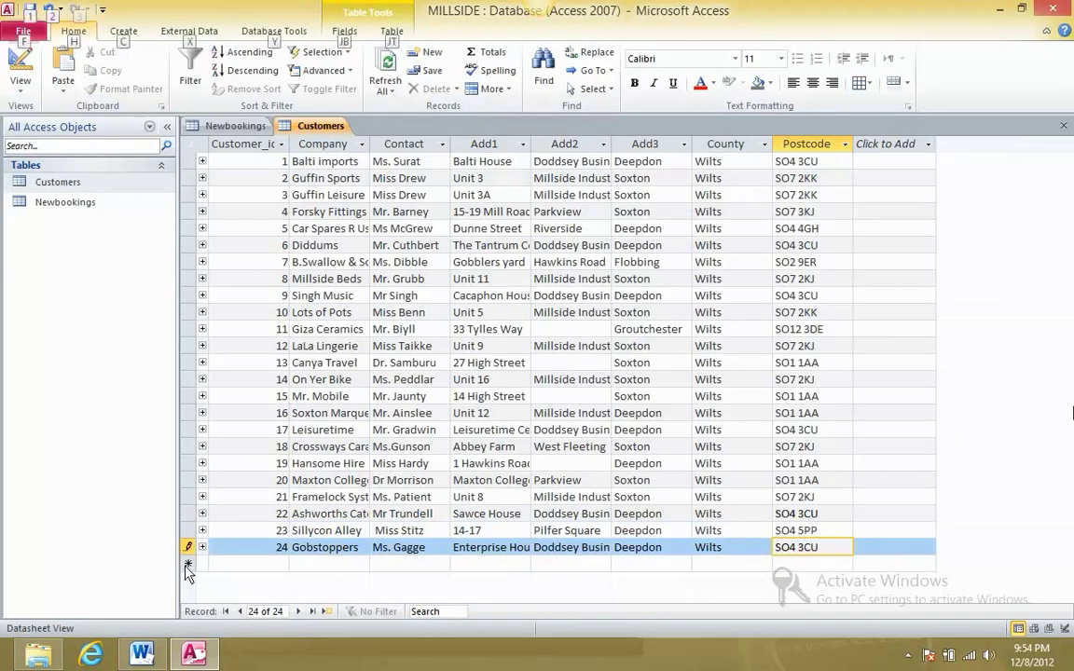
click(244, 565)
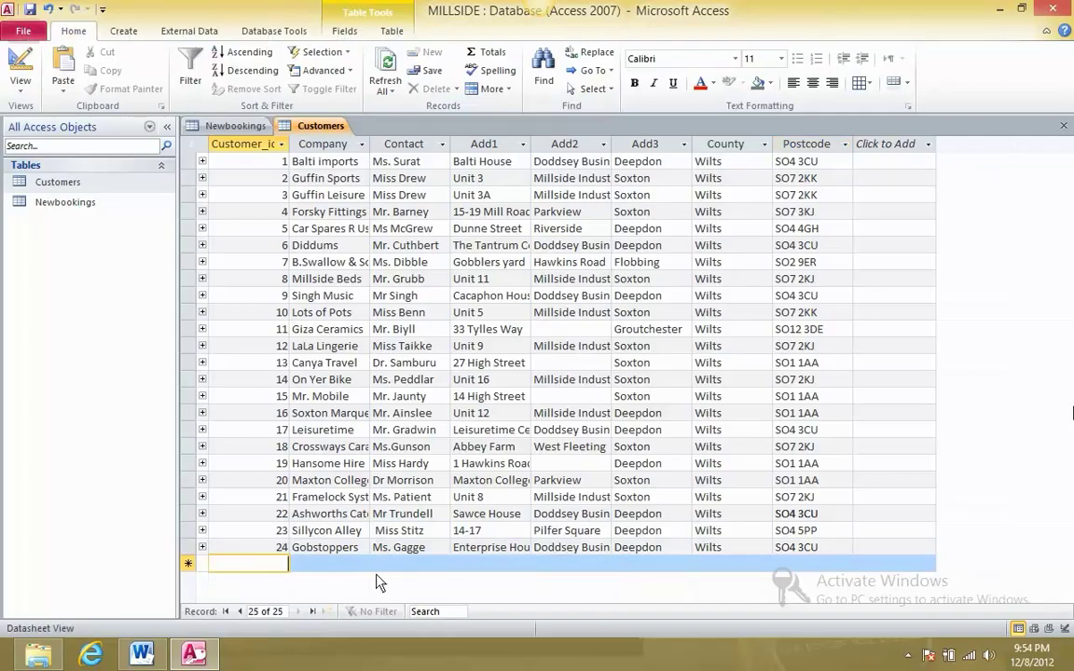
key(alt+Tab)
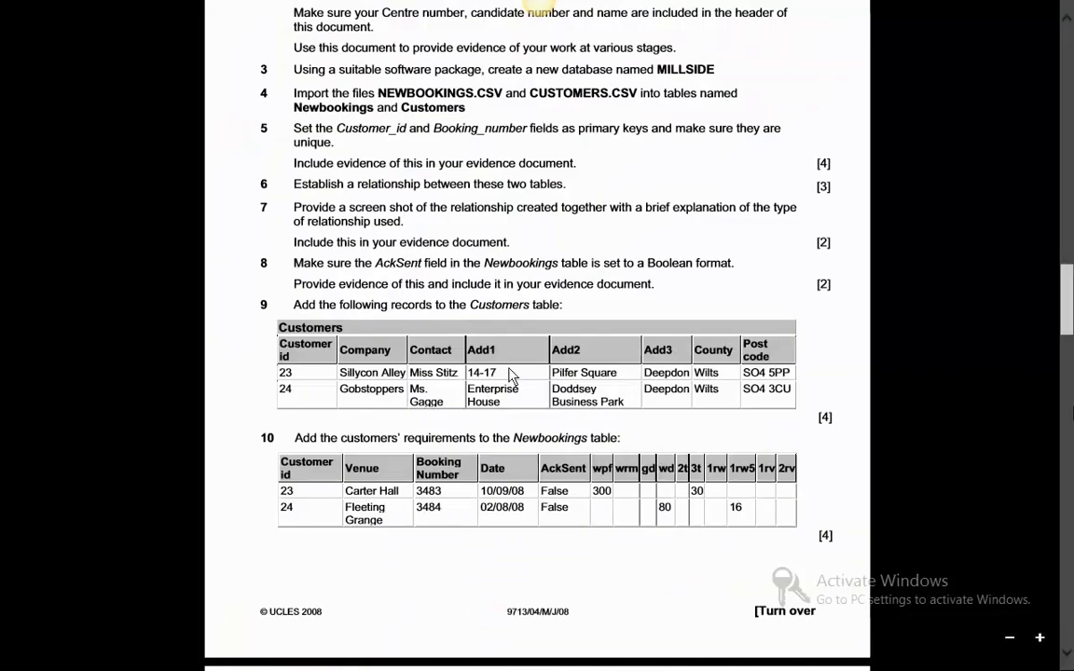
key(alt+Tab)
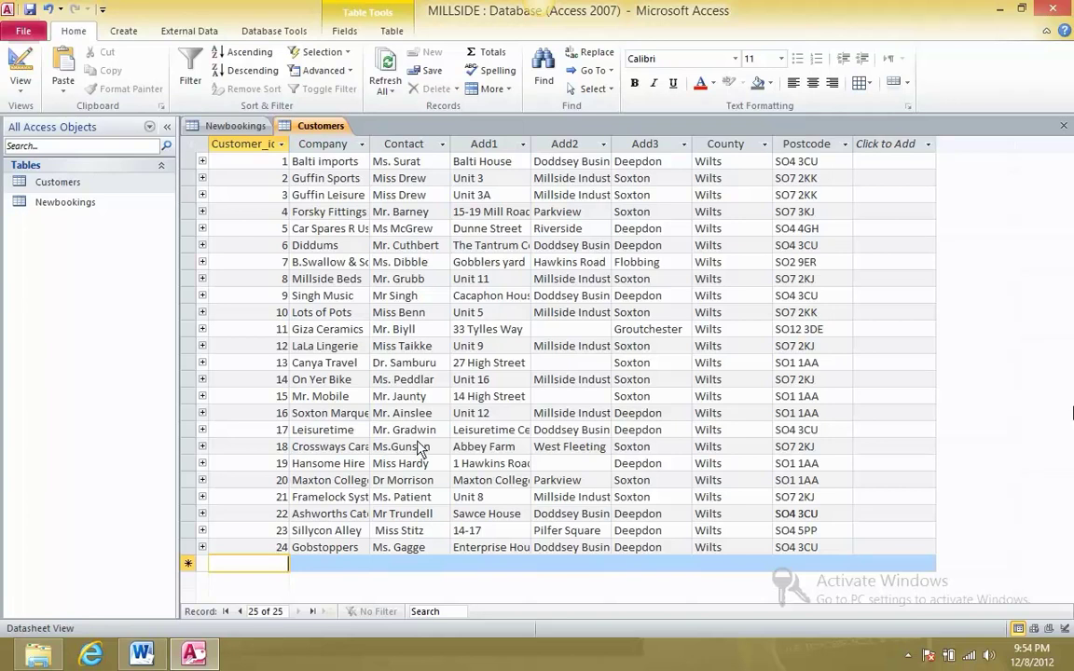
Capture a screenshot of the Sillycon Alley and Gobstoppers rows in the Customers table and switch to the Word evidence document
key(Print)
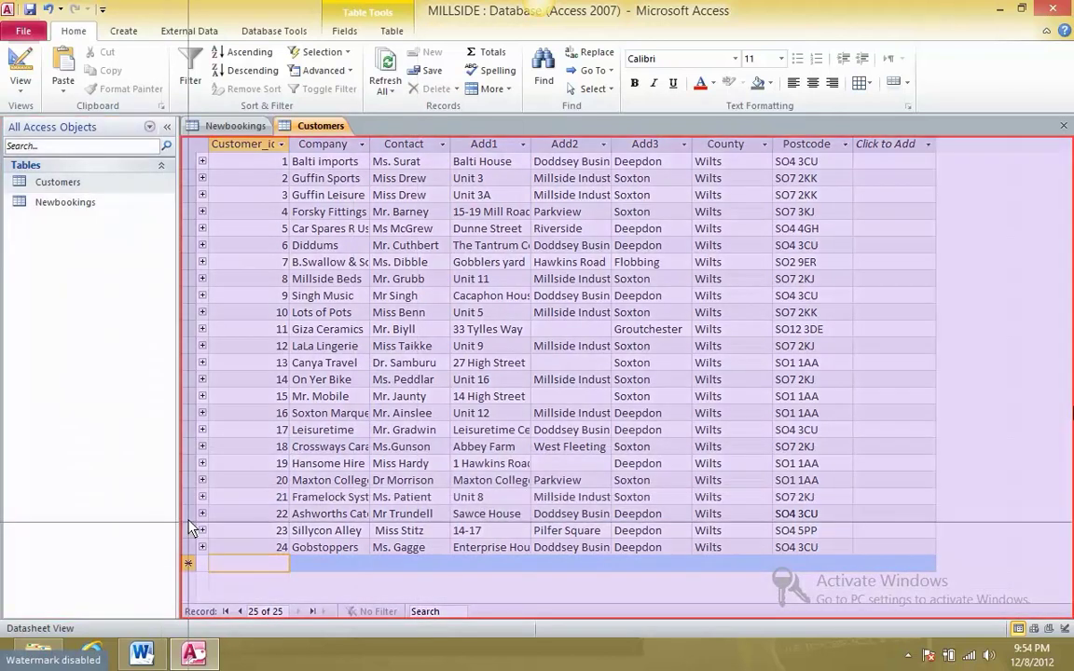
drag(186, 523, 937, 575)
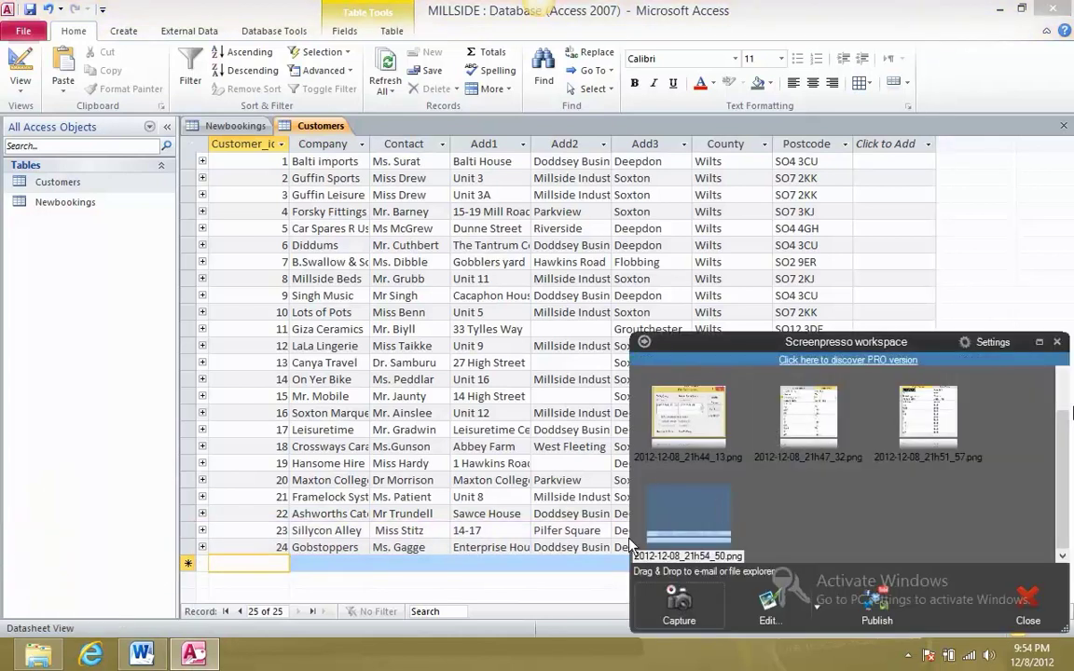
click(142, 653)
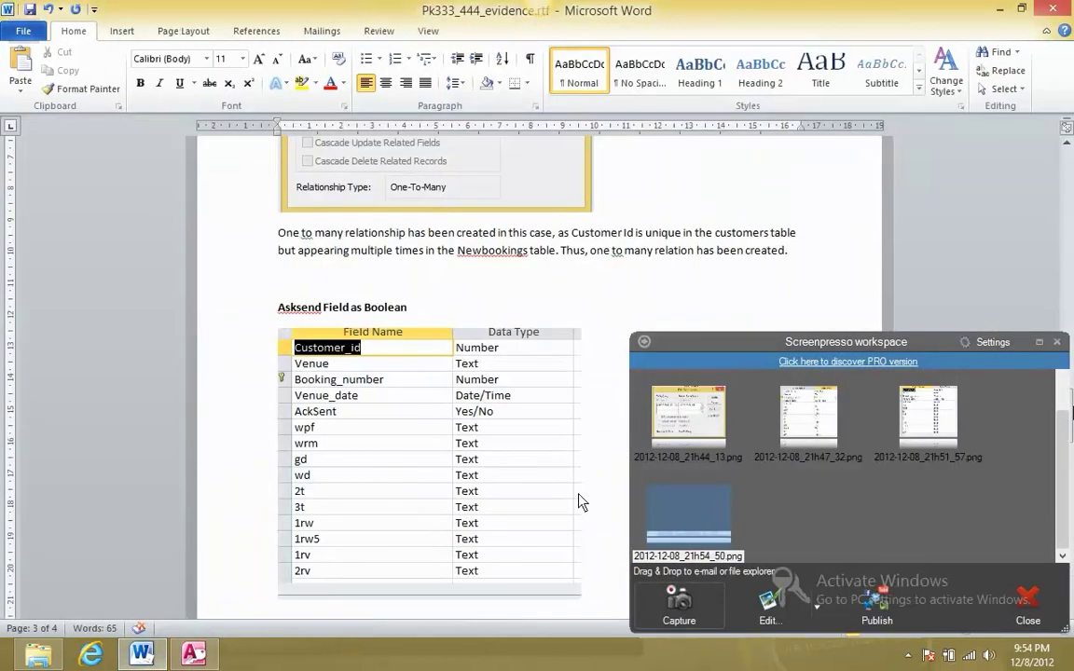
Add the line "New Records entered in Customers table" below the Boolean field evidence and start a new paragraph
scroll(579, 501, down, 2)
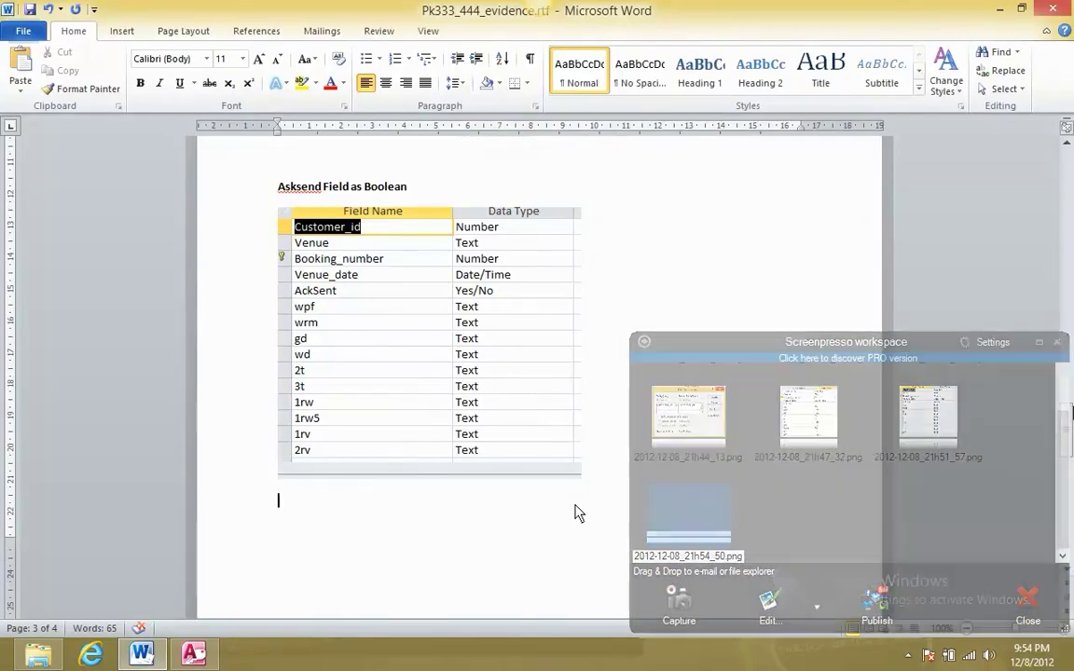
text(Nr)
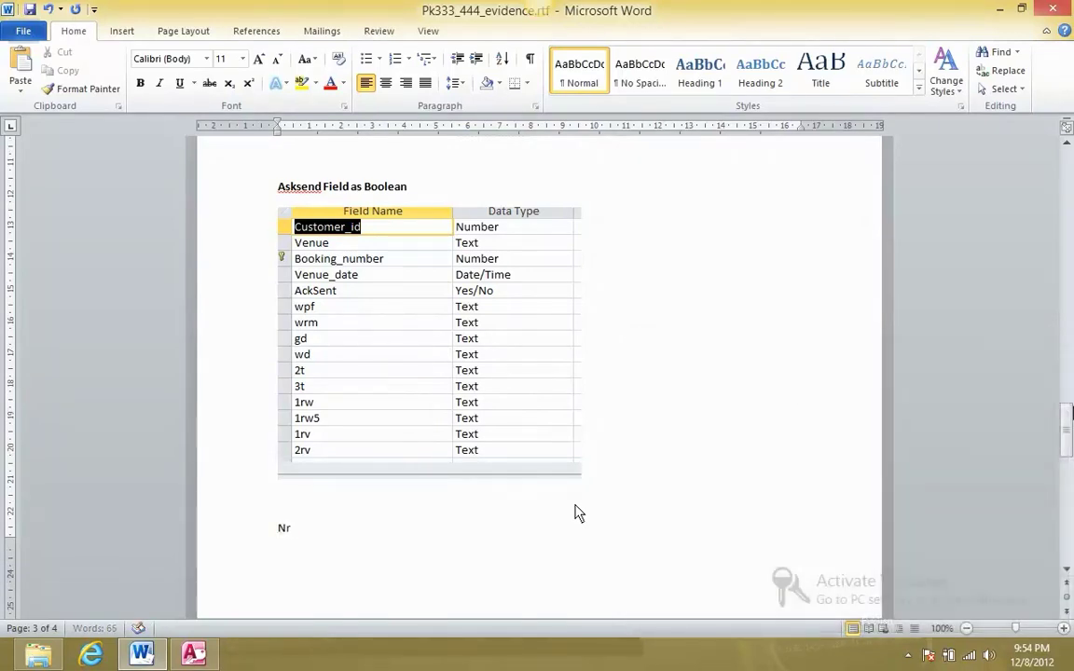
text(ew Records entere)
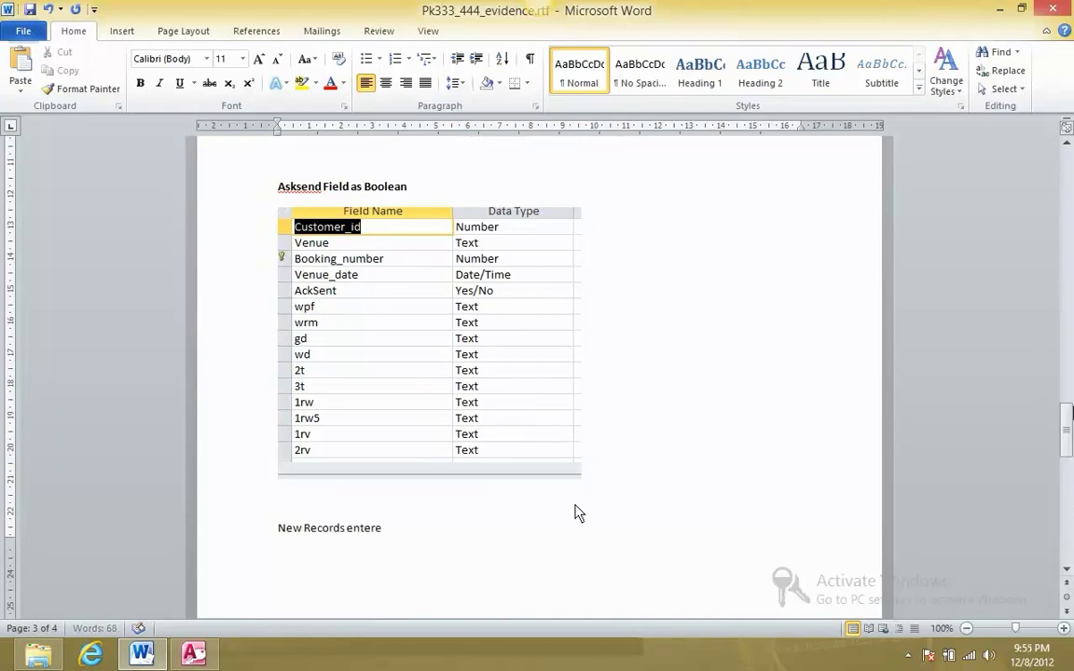
text(d in Custoomers table)
key(Return)
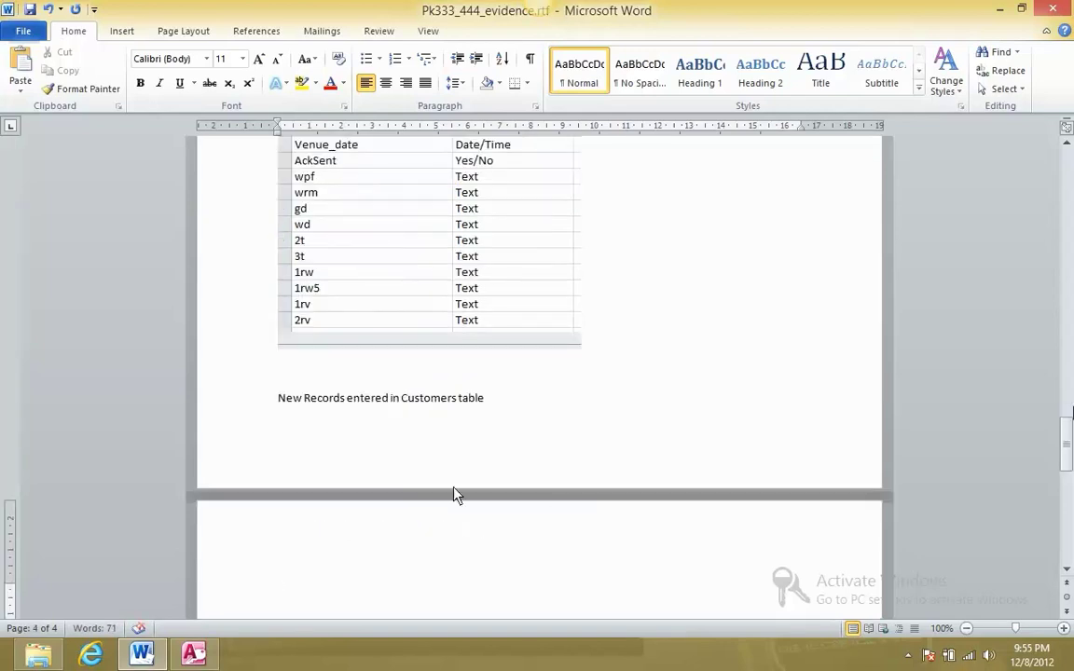
Insert a page break before the "New Records entered in Customers table" line and place the cursor in the paragraph beneath it
click(277, 399)
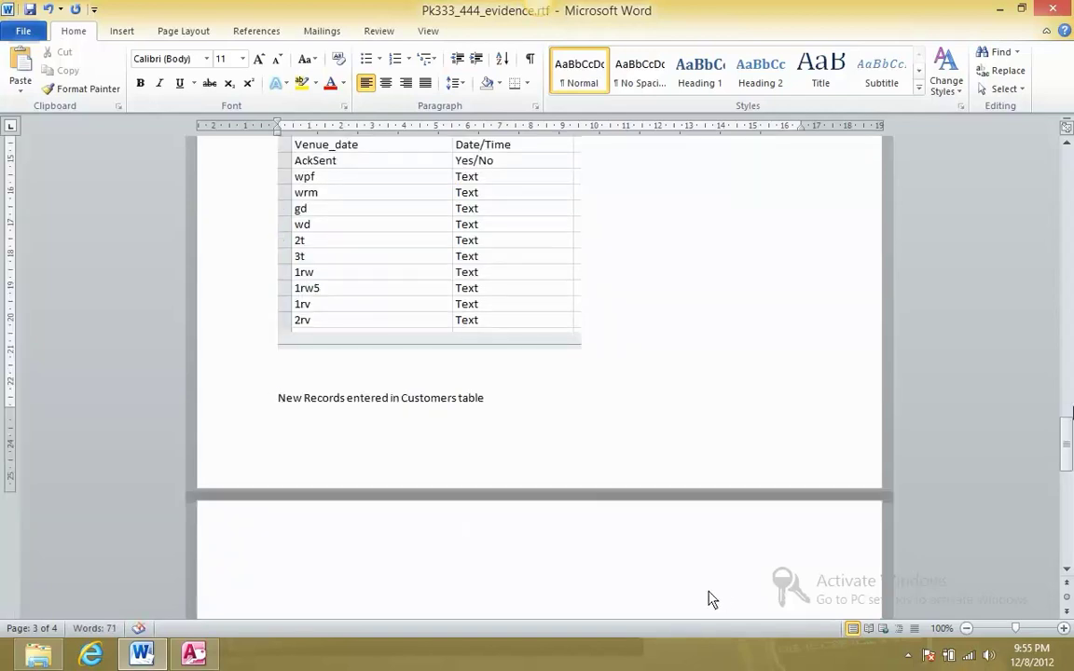
key(ctrl+Return)
scroll(560, 568, down, 2)
click(438, 529)
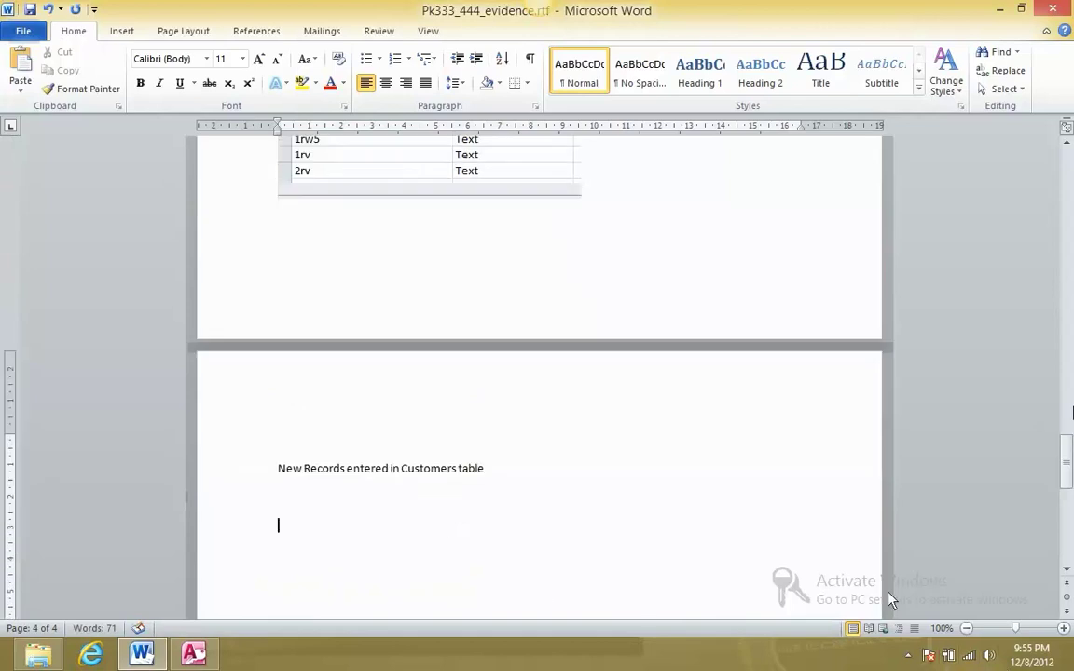
Insert the captured Customers records image from the Screenpresso workspace below the Customers table heading and close the workspace
click(908, 655)
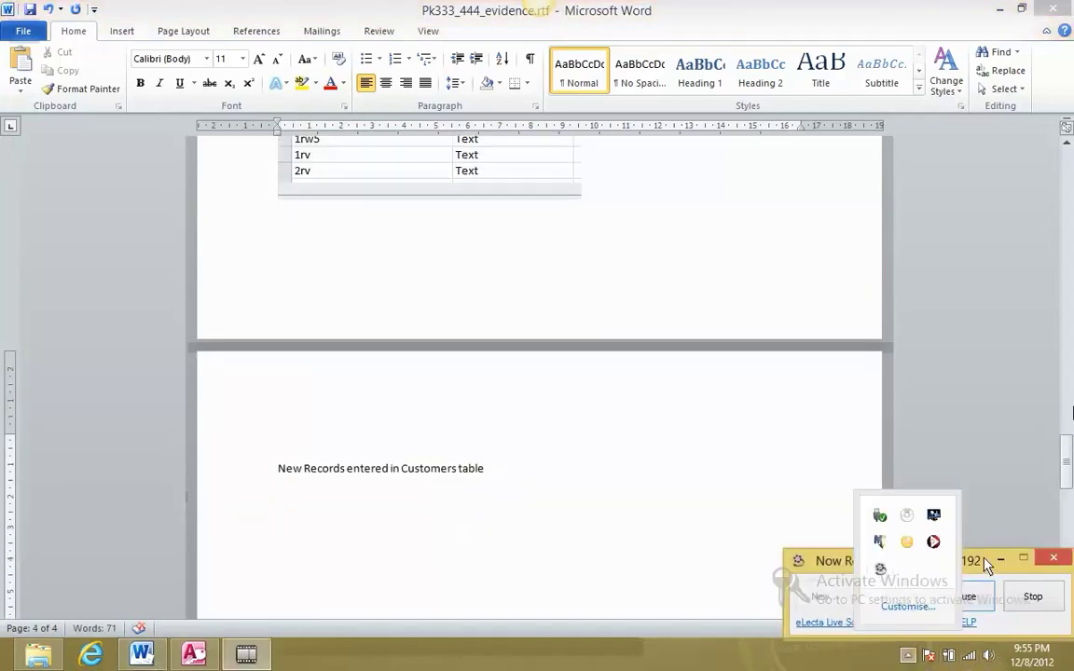
click(934, 544)
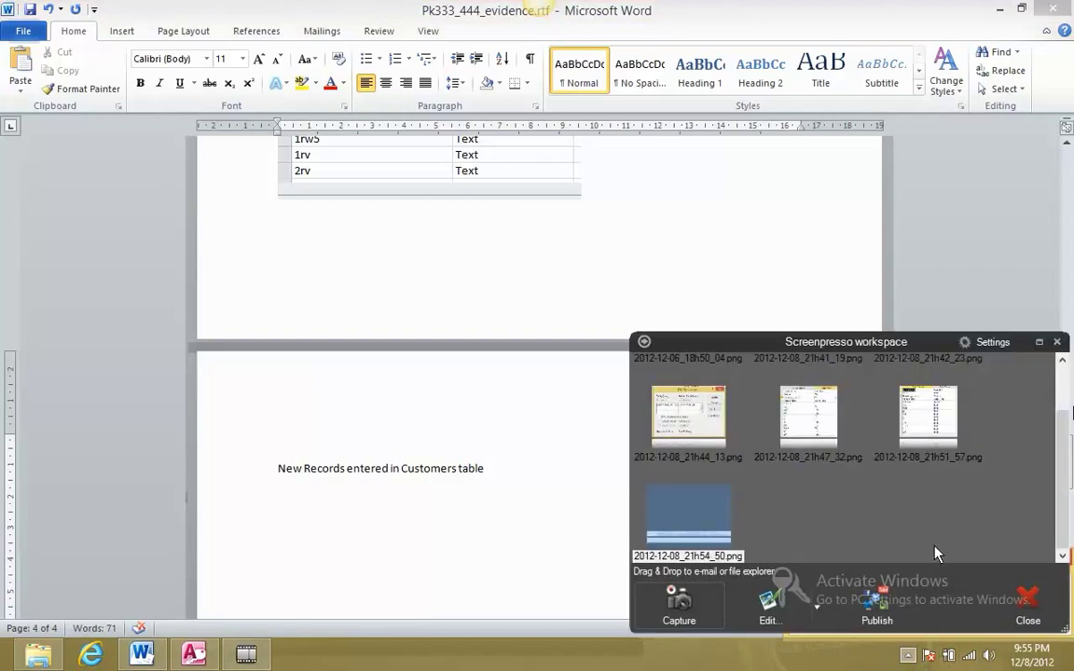
drag(724, 520, 479, 546)
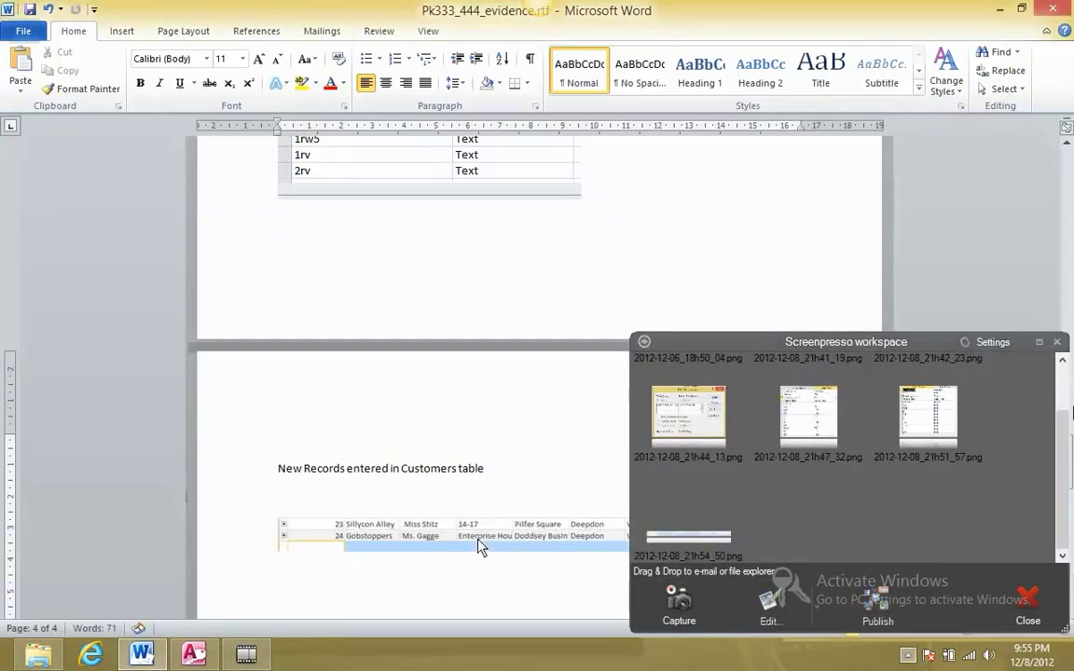
click(1057, 342)
click(762, 522)
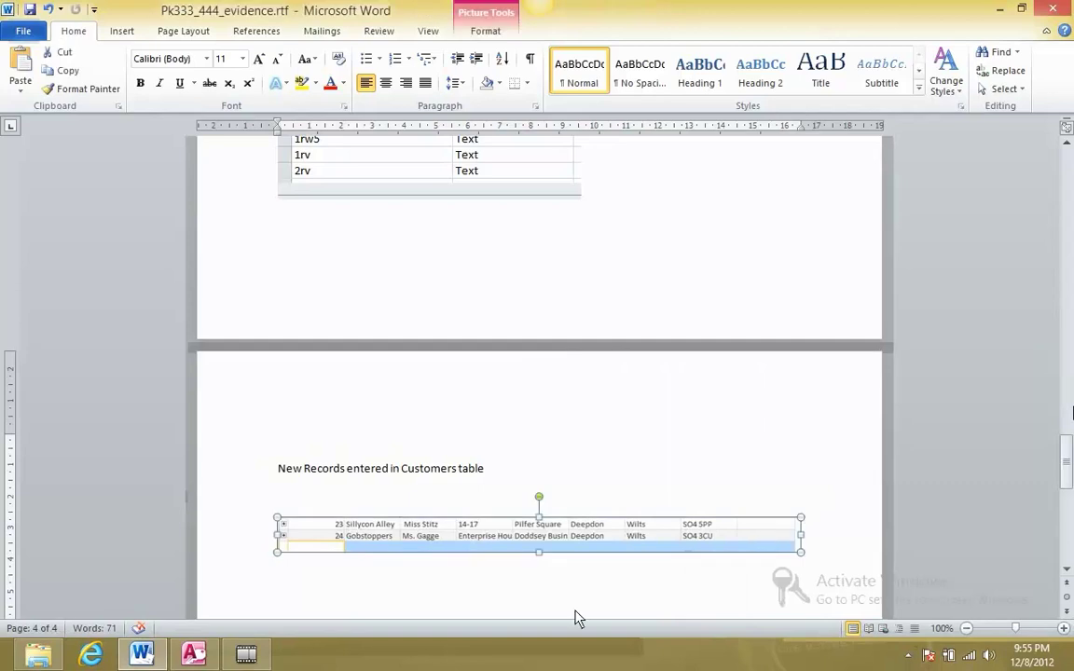
Add the line "New records entered in the Bewbookings table" below the Customers records image and start a new paragraph
scroll(596, 594, down, 3)
click(819, 427)
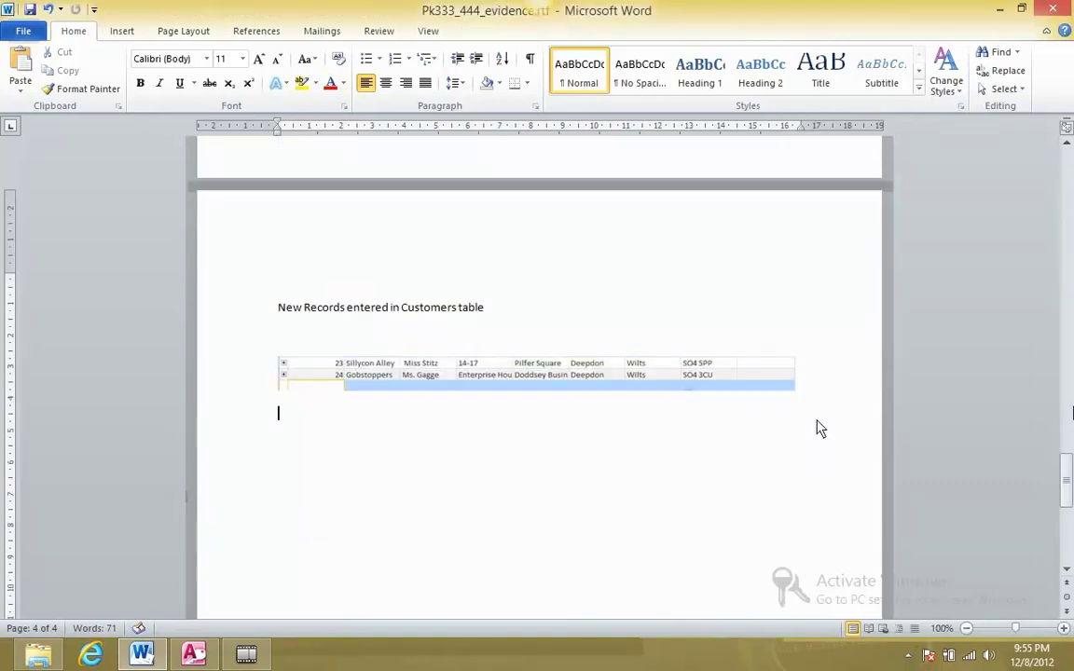
key(Return)
text(New records)
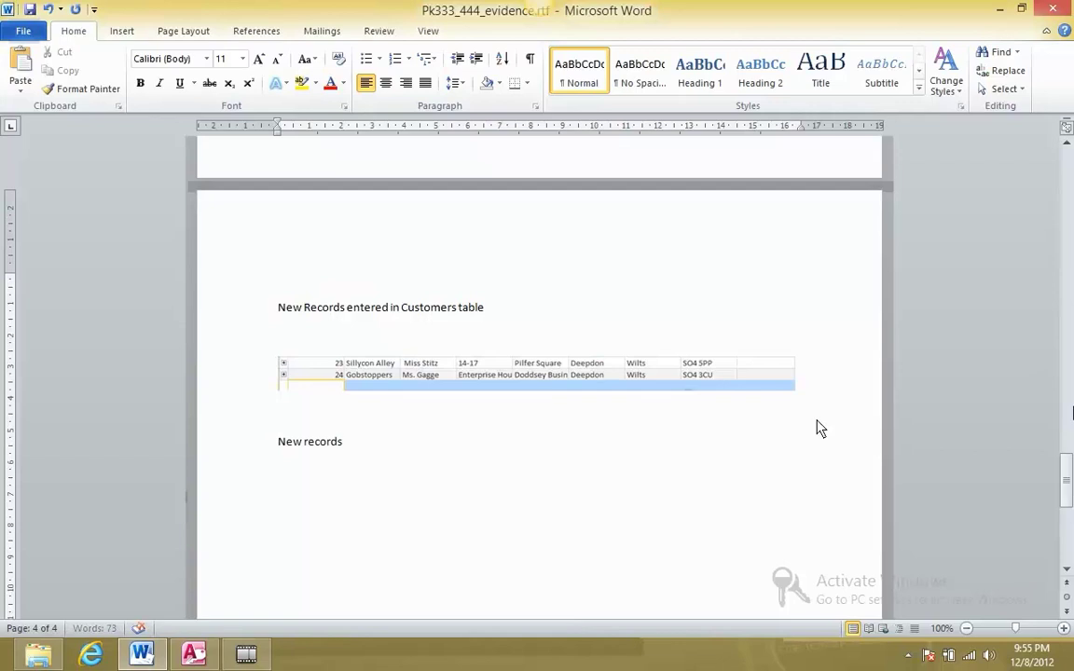
text( entered in the )
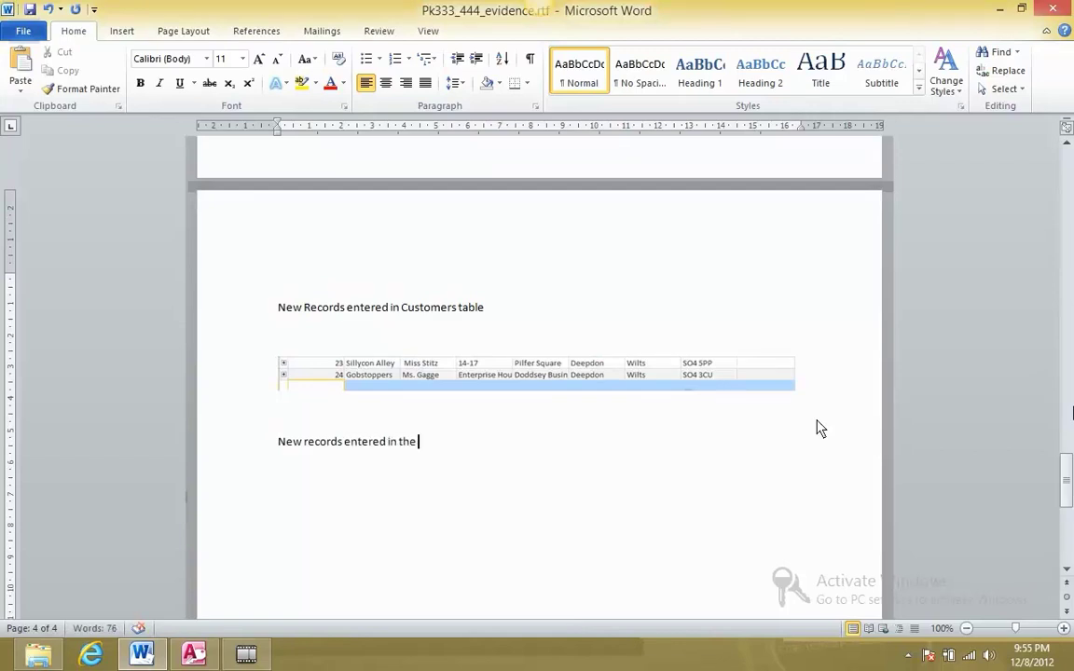
text(Bewbooking)
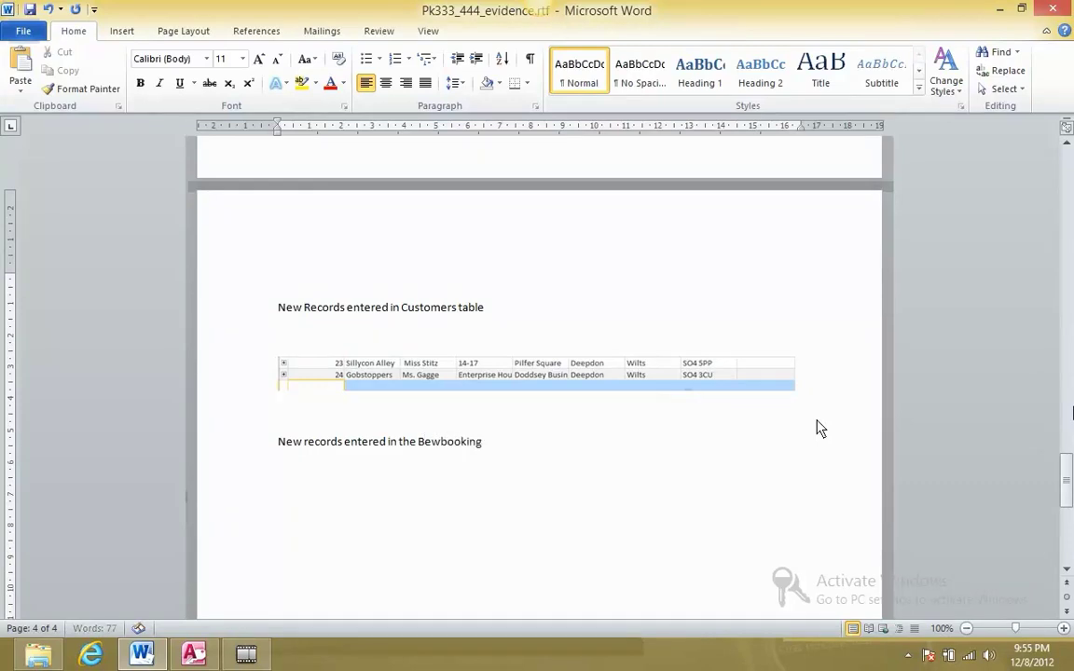
text(s table)
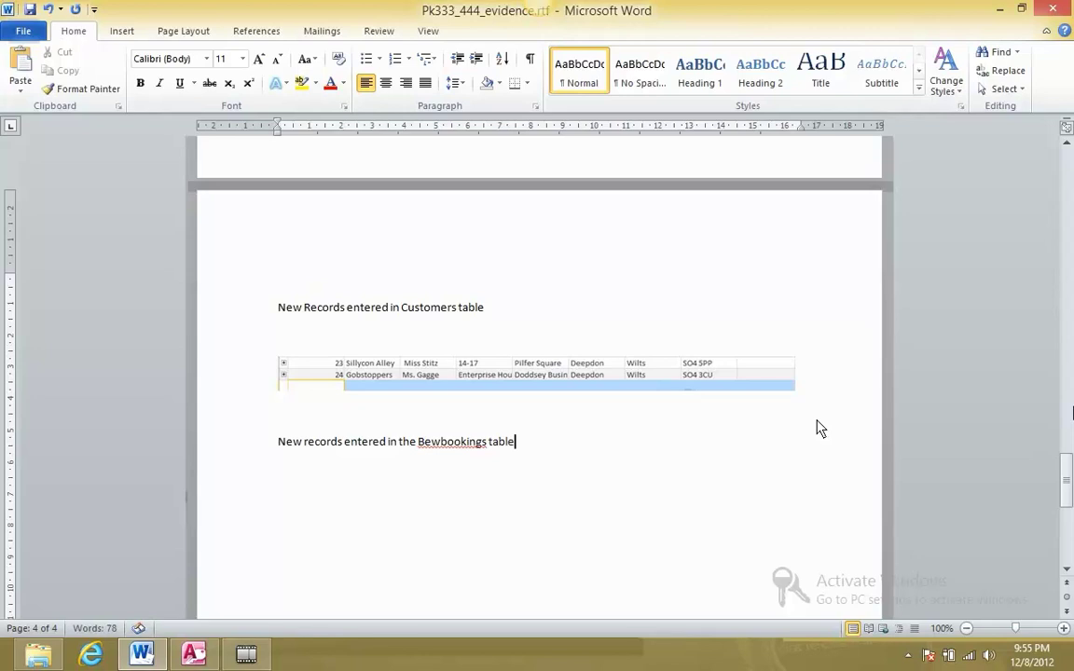
key(Return)
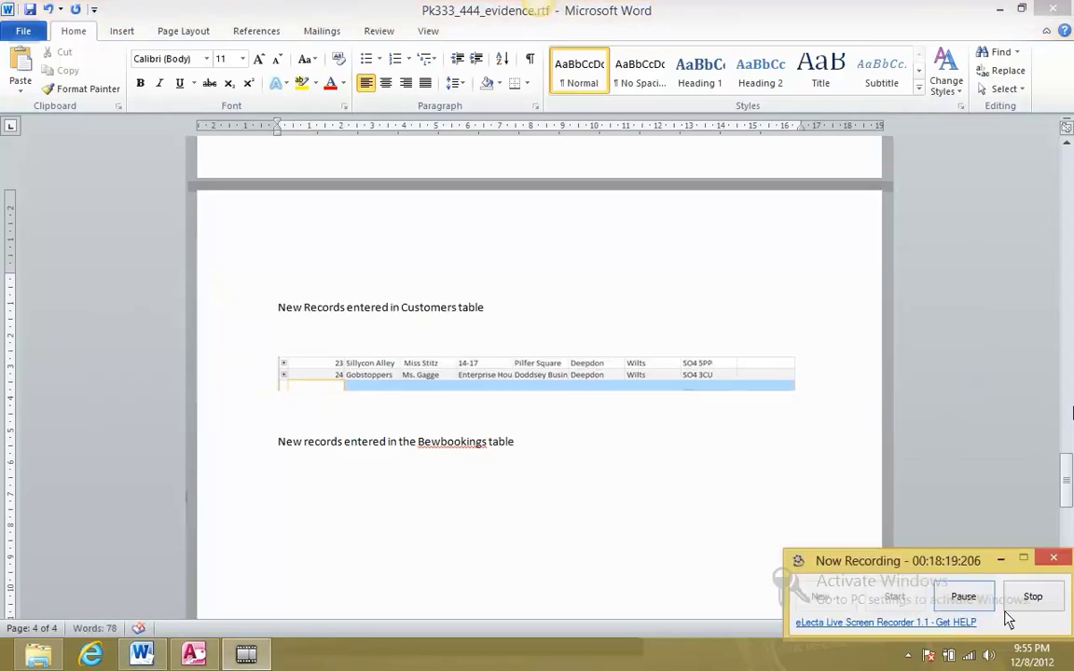
Minimize the open windows to reach the desktop and dismiss all the Media Finder clipboard error messages
click(994, 9)
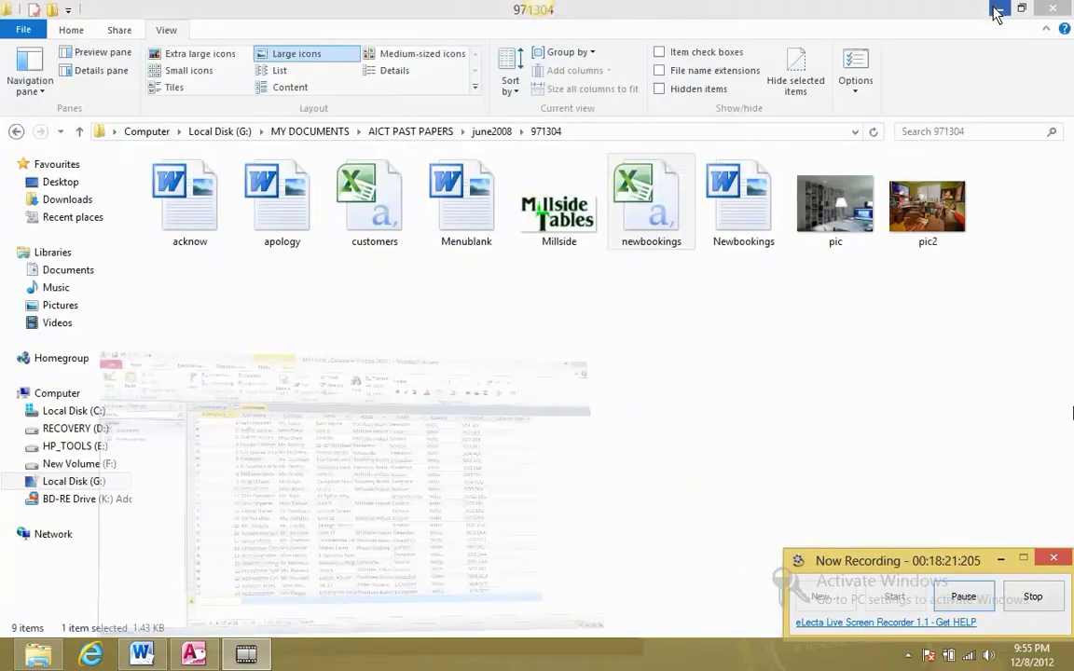
click(995, 10)
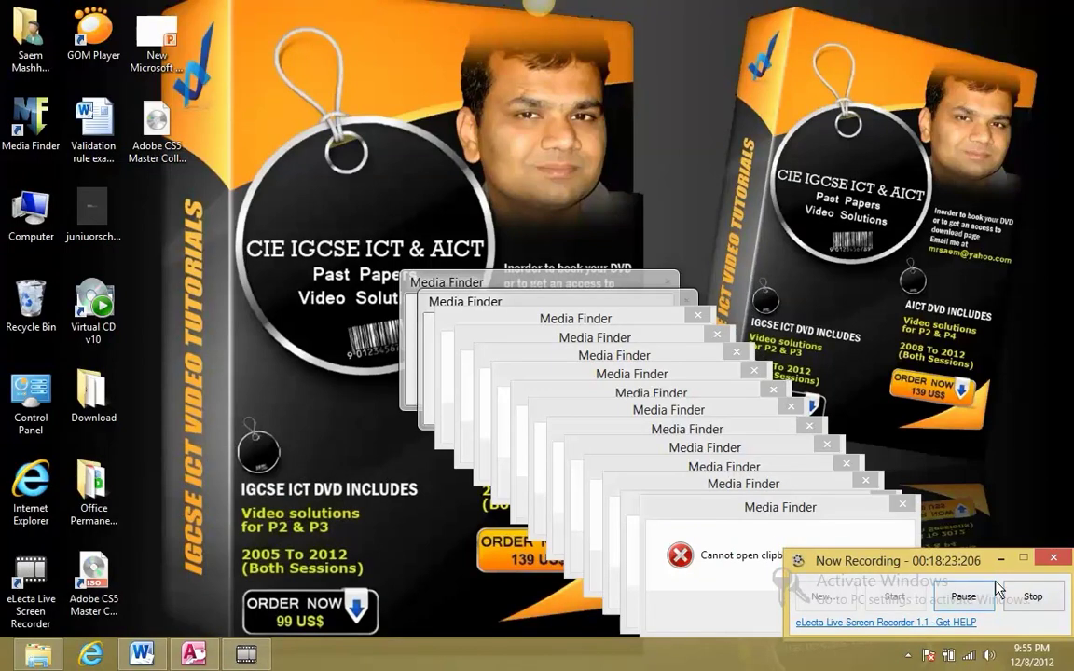
click(848, 610)
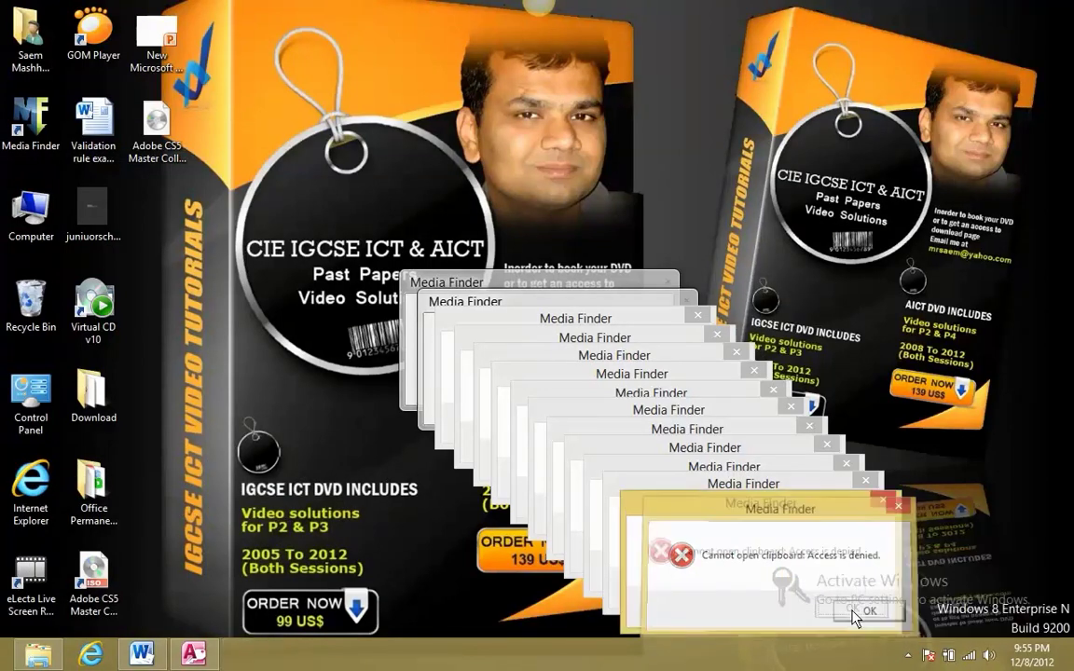
click(831, 587)
click(811, 571)
click(793, 551)
click(777, 535)
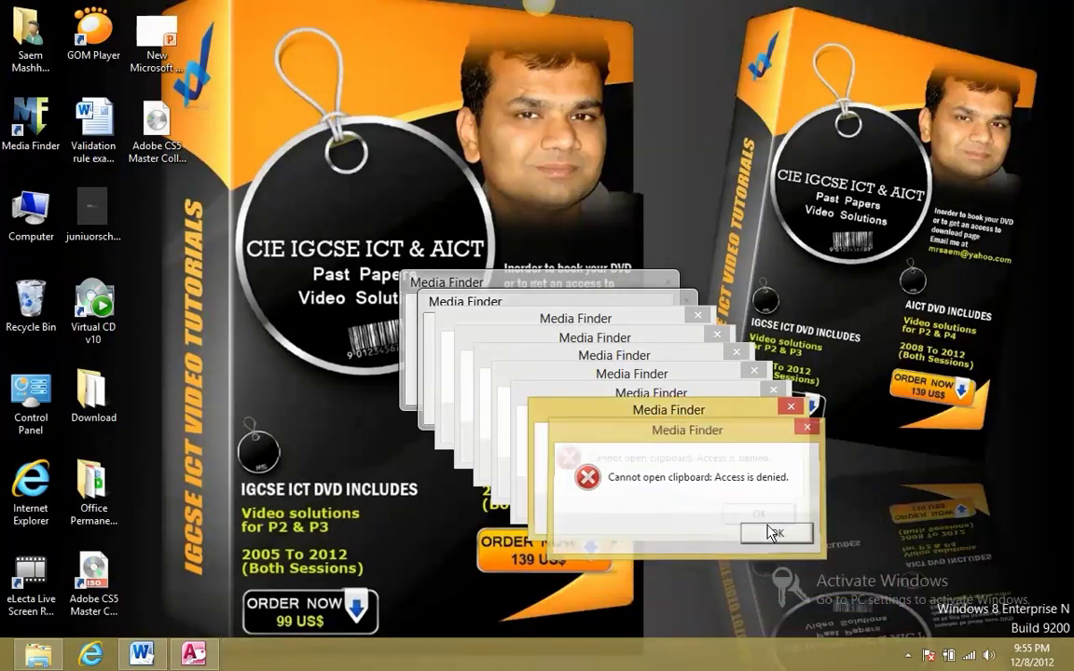
click(760, 518)
click(740, 498)
click(722, 480)
click(704, 461)
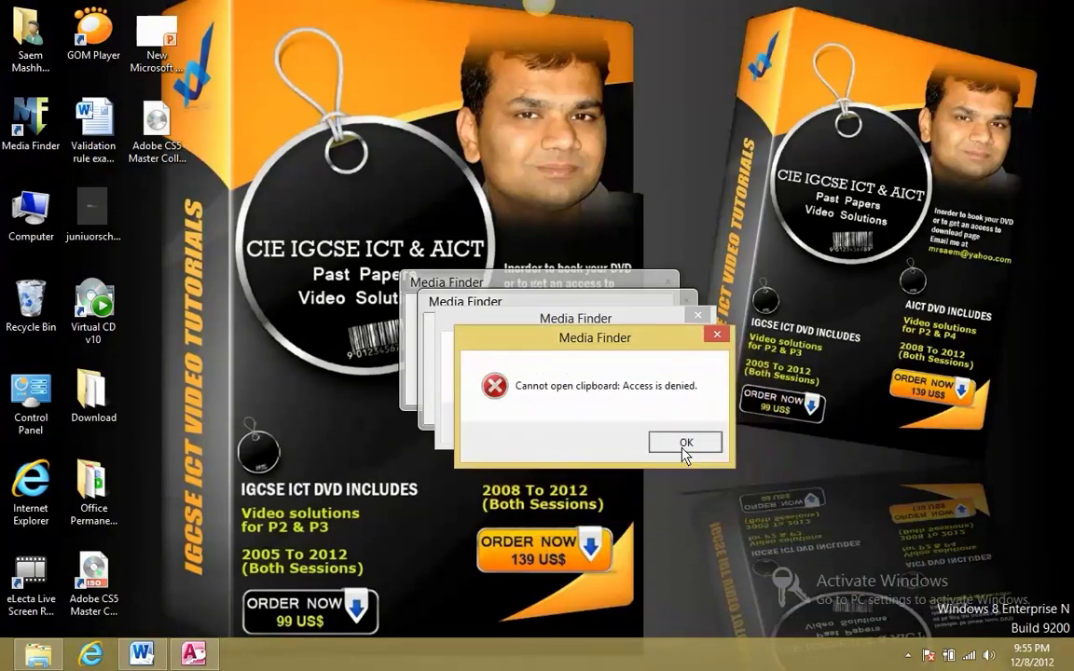
click(685, 441)
click(666, 423)
click(647, 404)
click(632, 392)
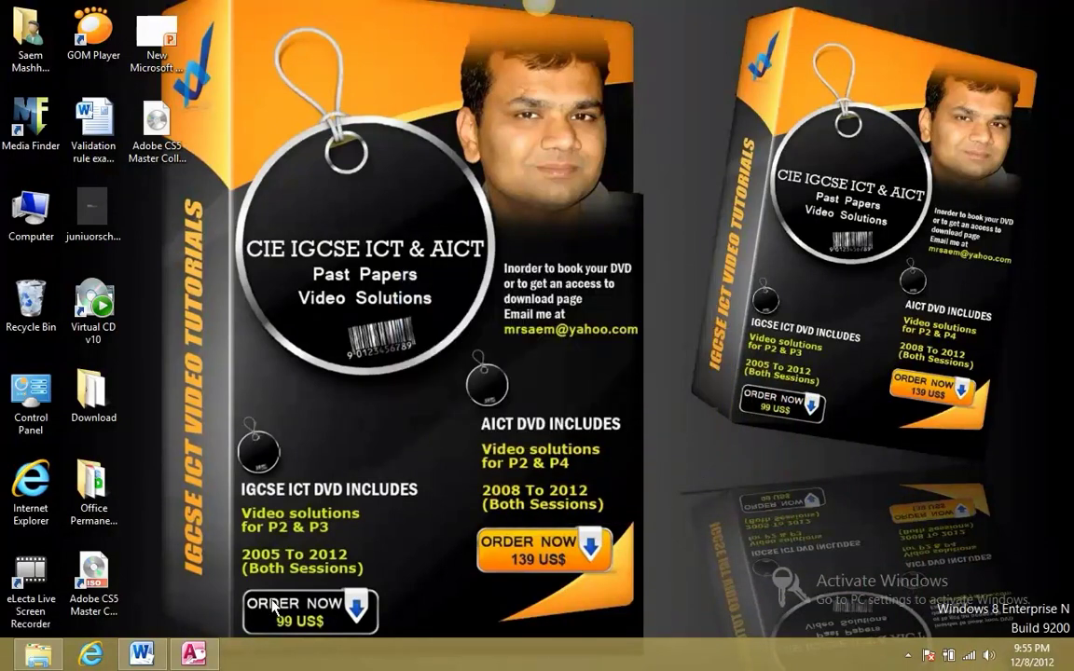
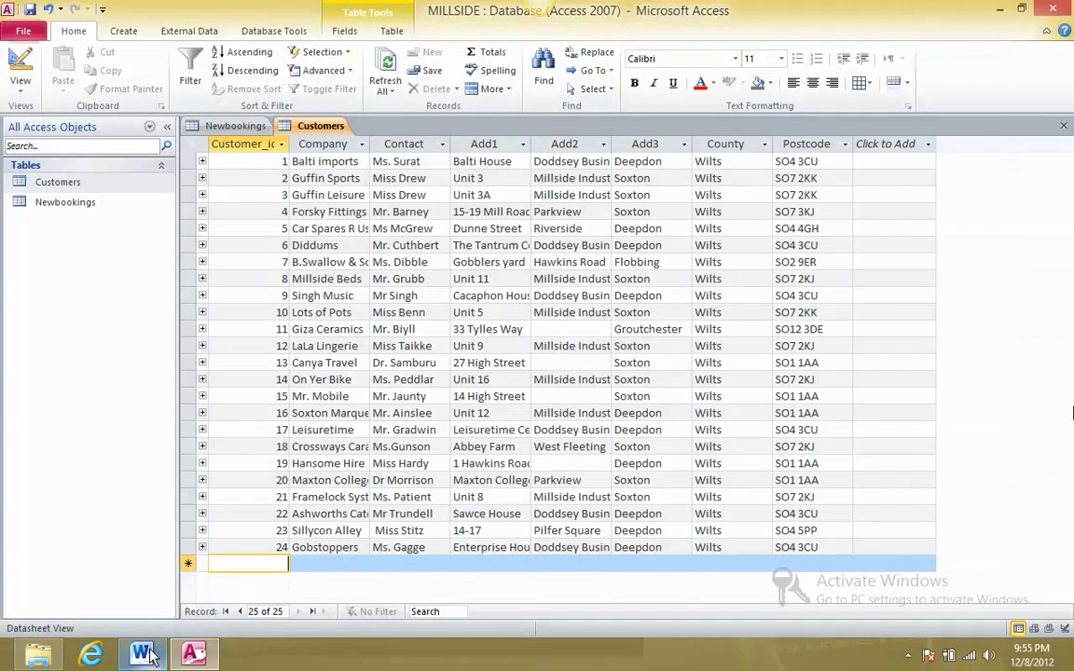
Close the Customers table and switch the Newbookings table to Datasheet View
click(1063, 125)
click(21, 84)
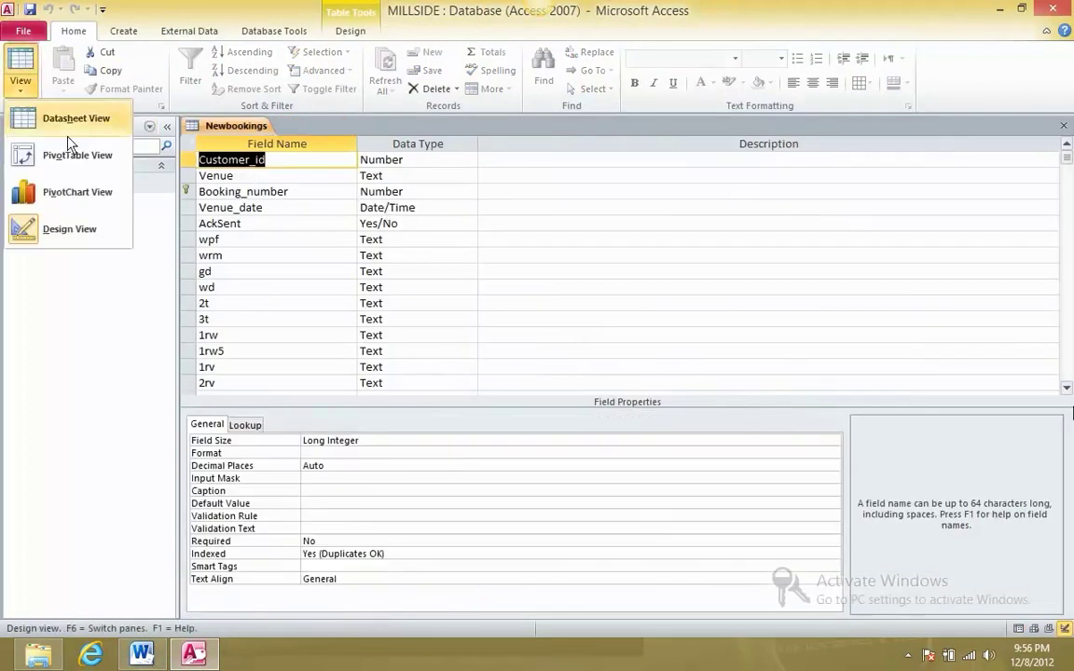
click(65, 115)
Copy the first customer ID from the task 10 table in the exam paper into a new Newbookings record
key(alt+Tab)
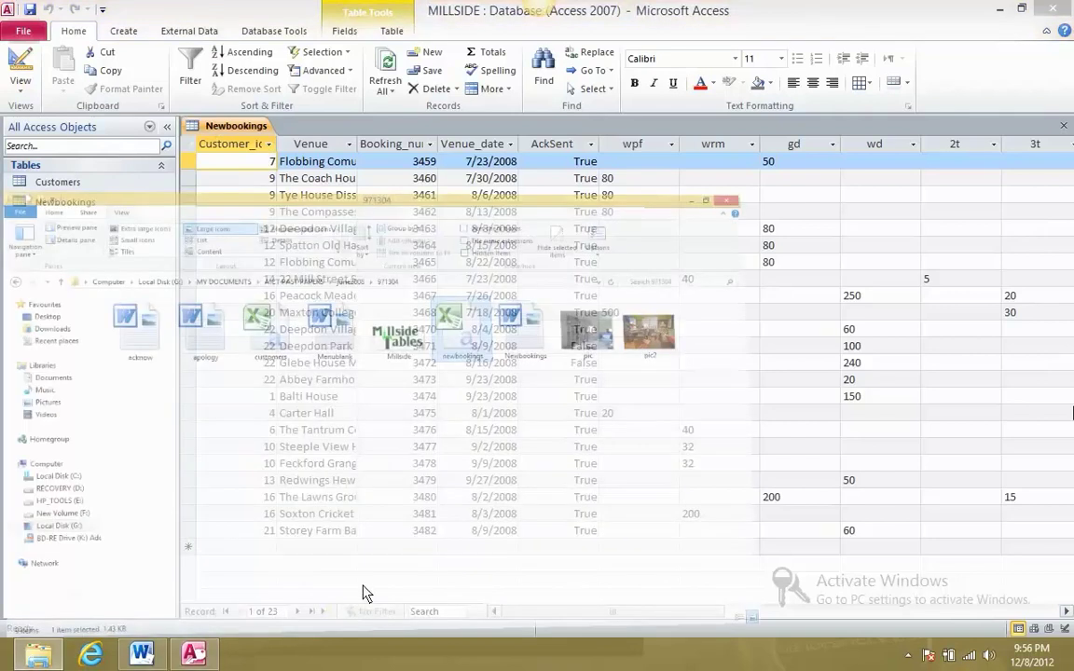
key(alt+Tab)
key(alt+Tab)
key(alt+Tab)
key(alt+Tab)
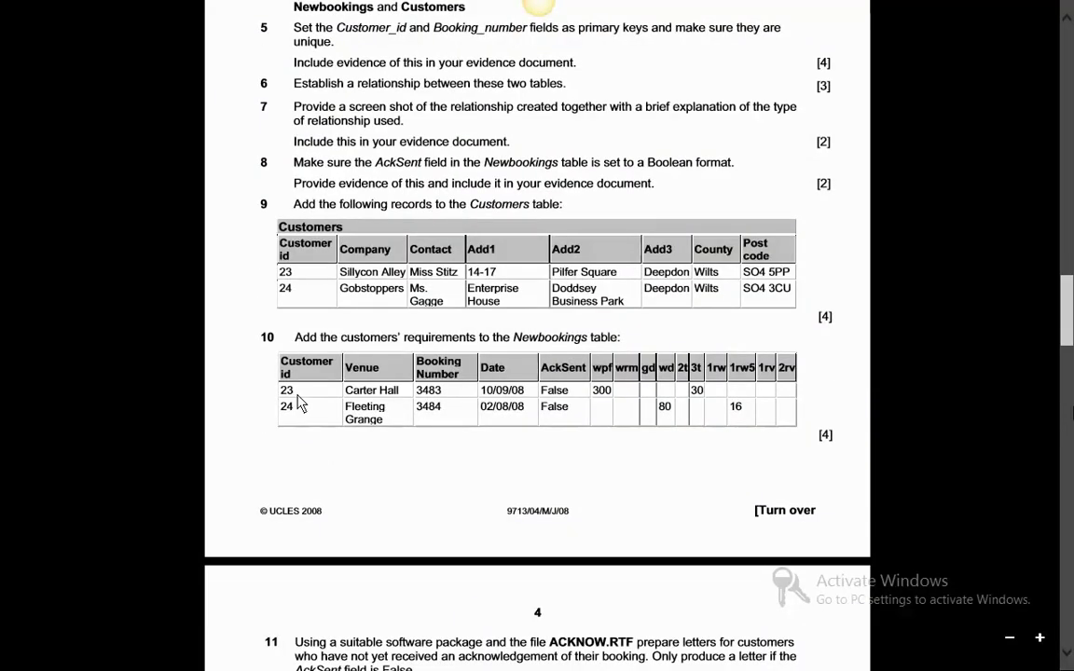
key(alt+Tab)
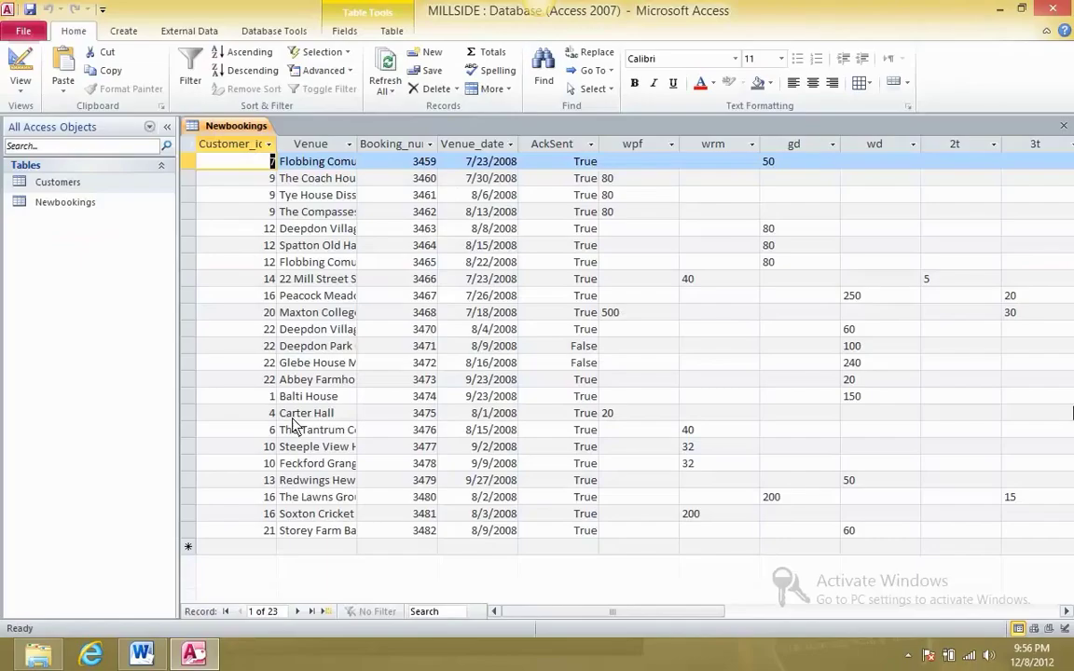
click(268, 549)
Copy the venue Carter Hall from the exam paper into the Venue field of the new Newbookings record
key(alt+Tab)
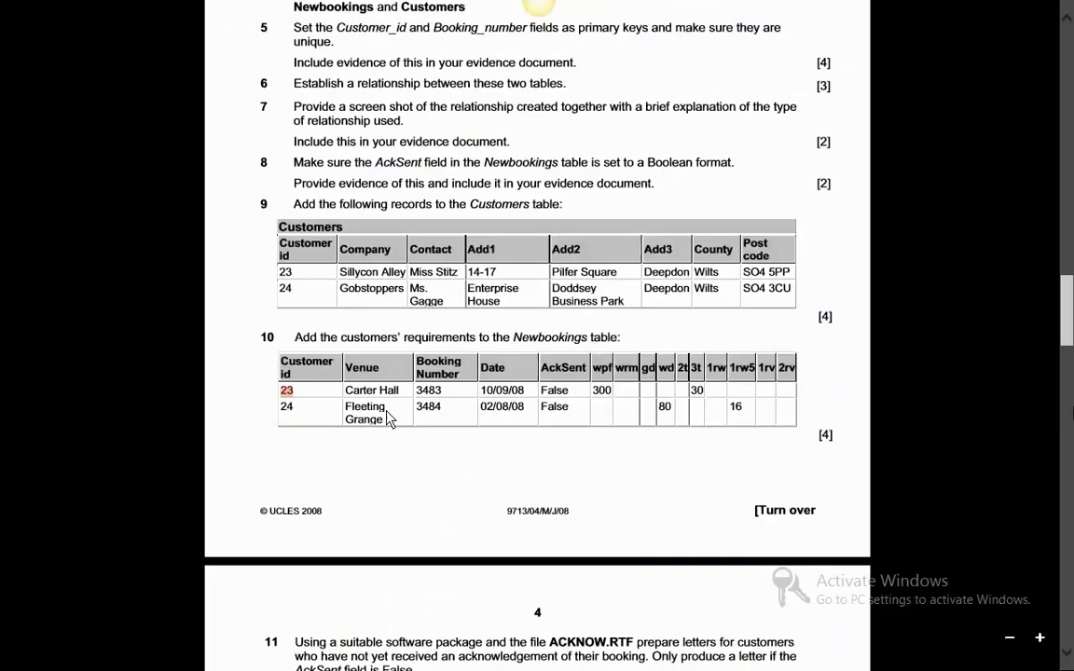
drag(401, 393, 342, 394)
key(ctrl+c)
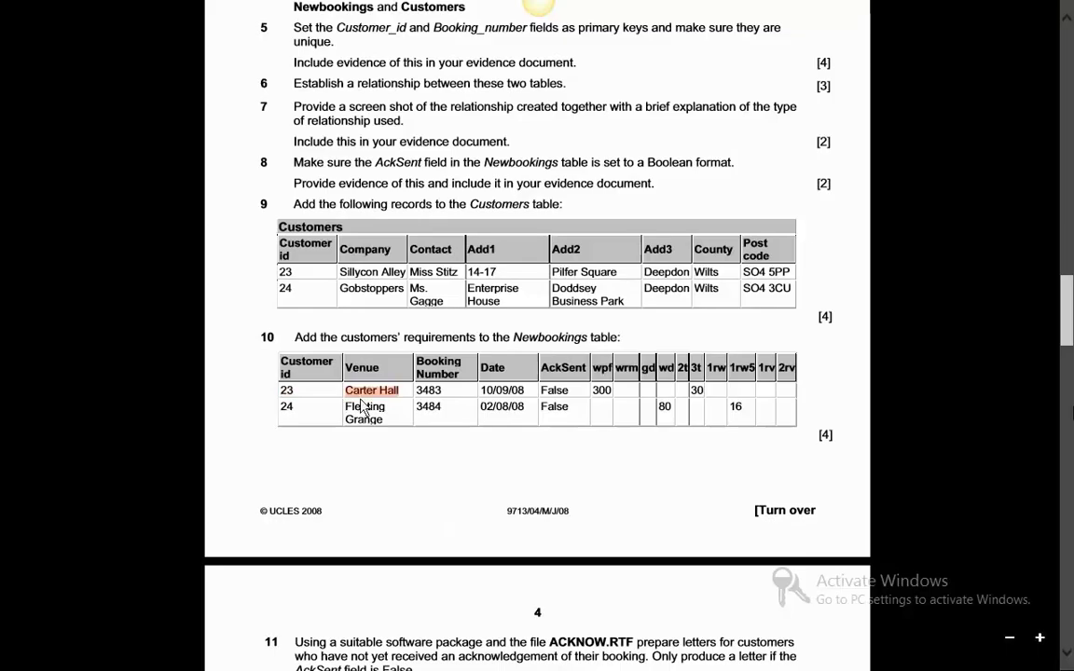
key(alt+Tab)
click(328, 556)
key(ctrl+v)
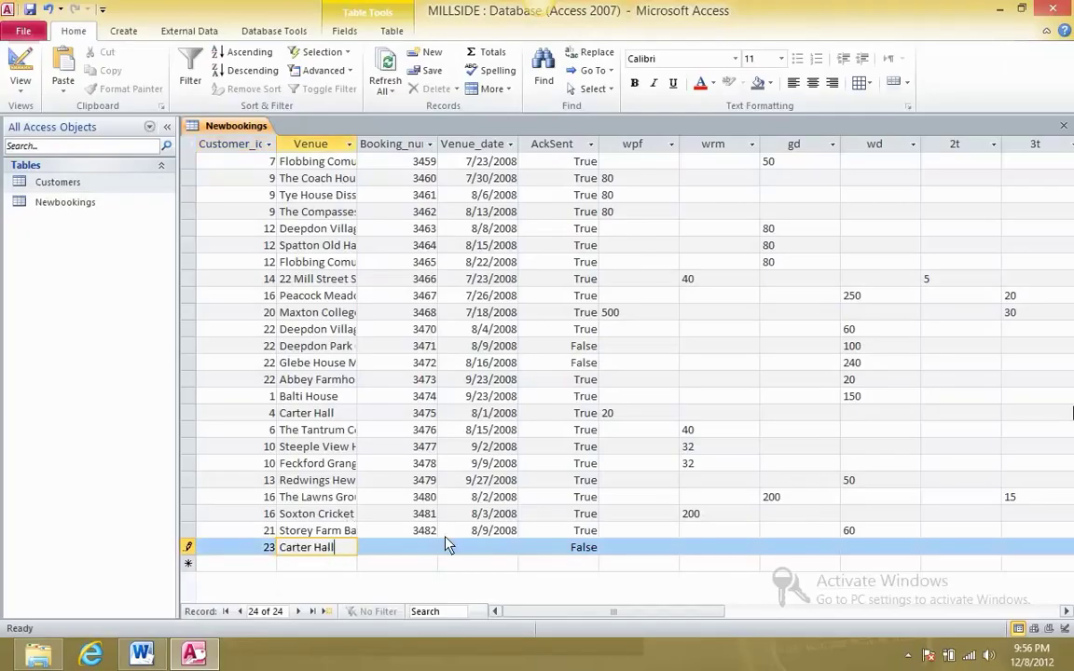
Copy the Carter Hall booking number from the exam paper into the Booking_number field of the new record
key(alt+Tab)
click(445, 401)
drag(443, 391, 424, 403)
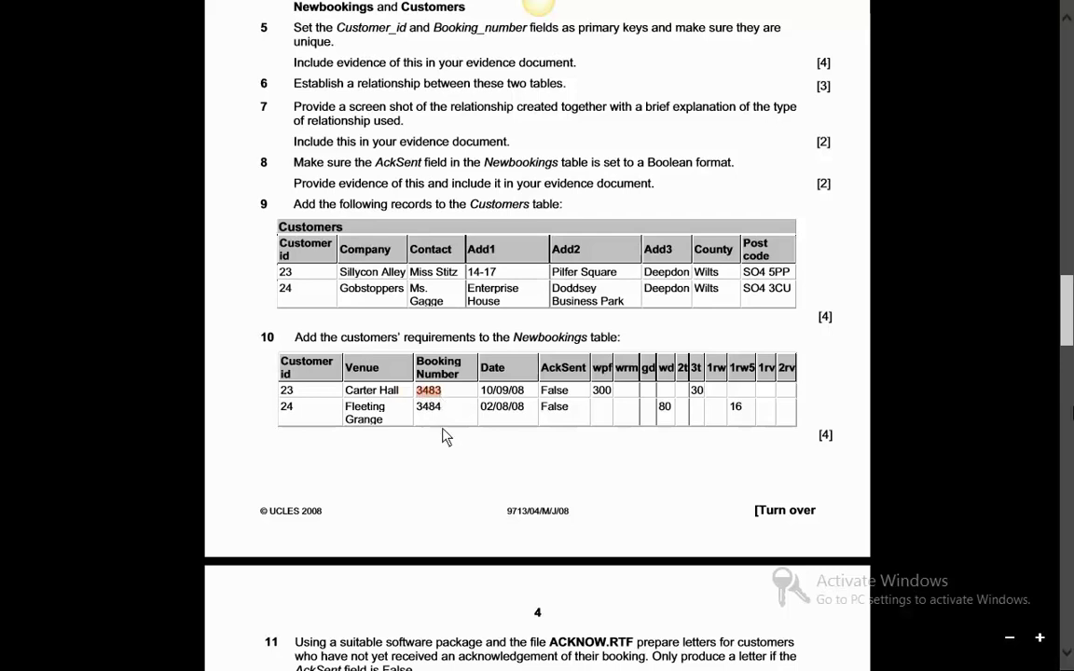
key(alt+Tab)
click(431, 547)
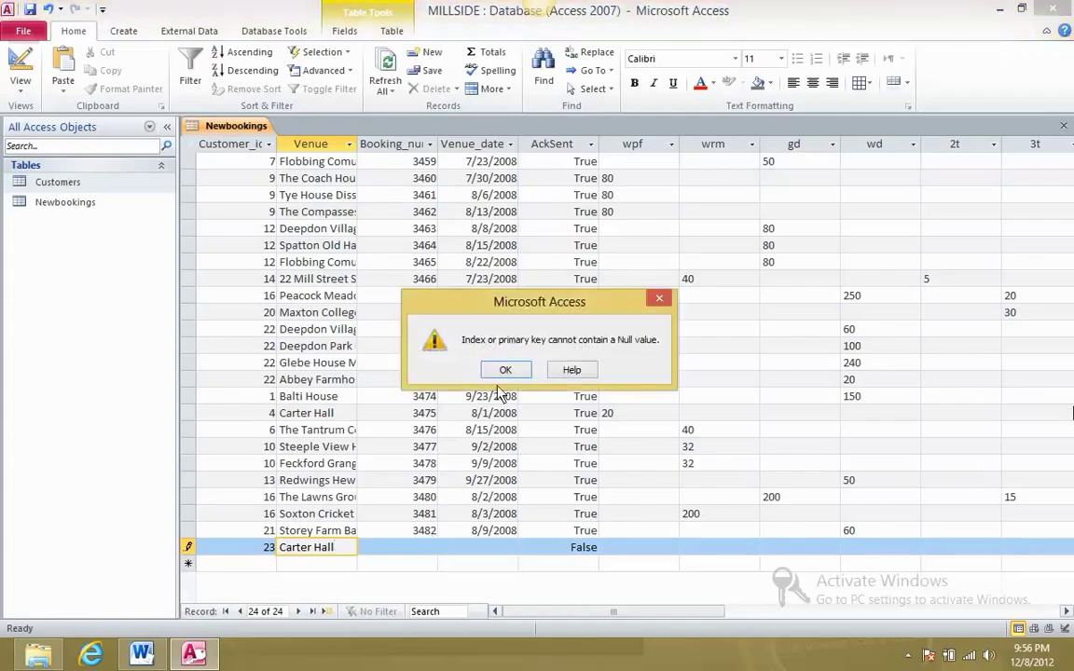
click(504, 370)
click(405, 550)
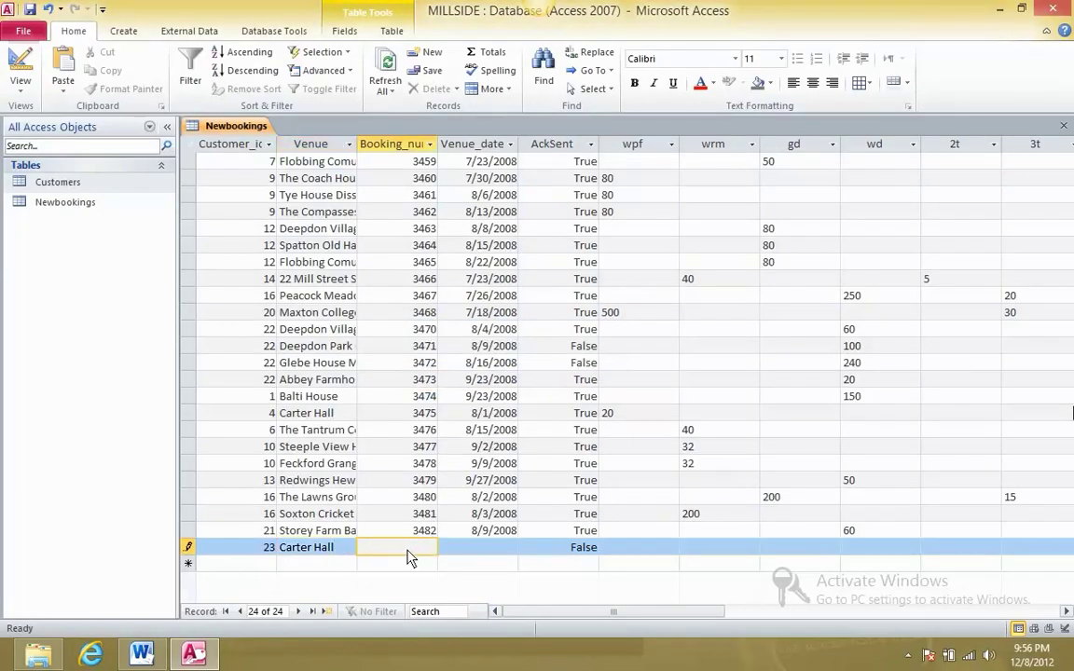
Copy the date 10/09/08 from the exam paper into the Venue_date field of the Carter Hall record
key(alt+Tab)
drag(523, 391, 483, 396)
key(alt+Tab)
click(475, 555)
Select the AckSent value False in the Carter Hall row of the exam paper for copying
key(alt+Tab)
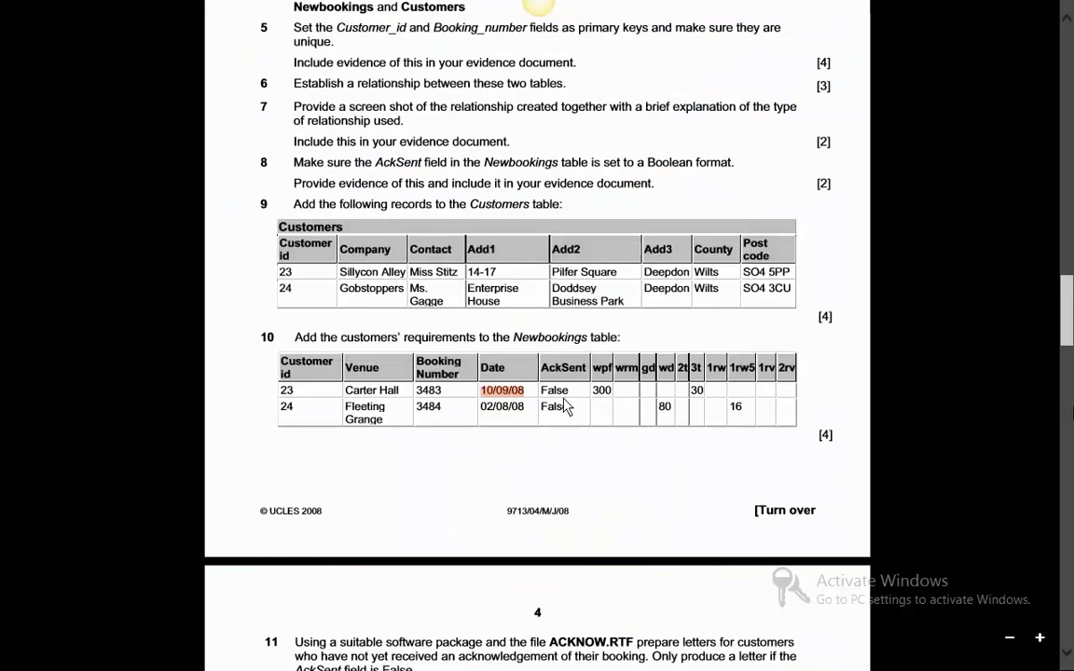
drag(540, 392, 574, 399)
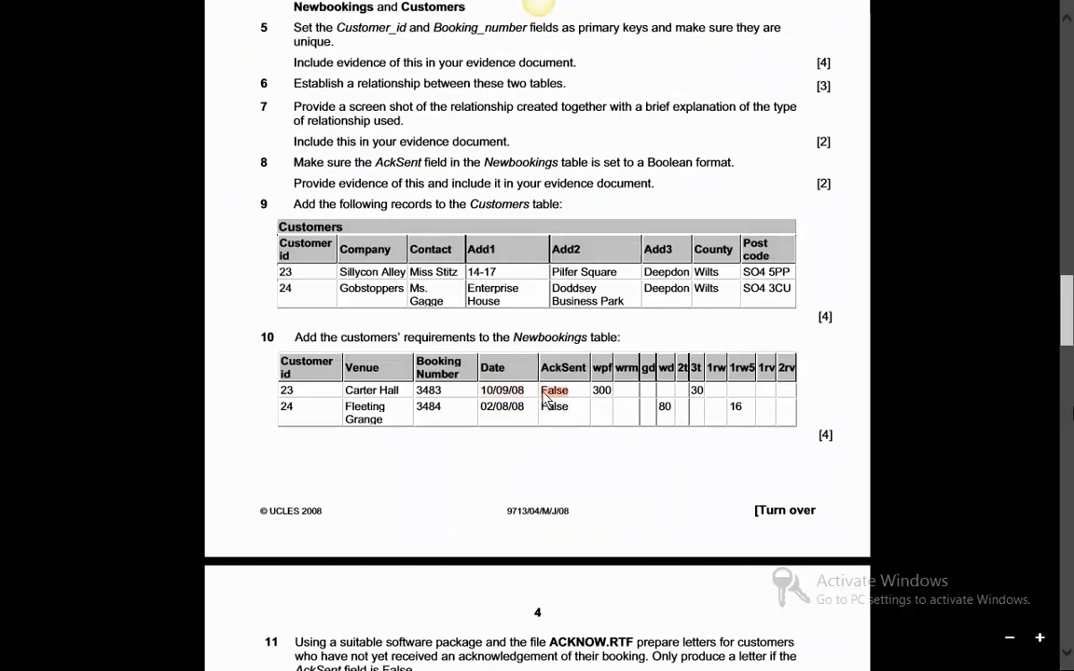
Switch back to Access and enter 0 (False) as the AckSent value of the Carter Hall booking
key(alt+Tab)
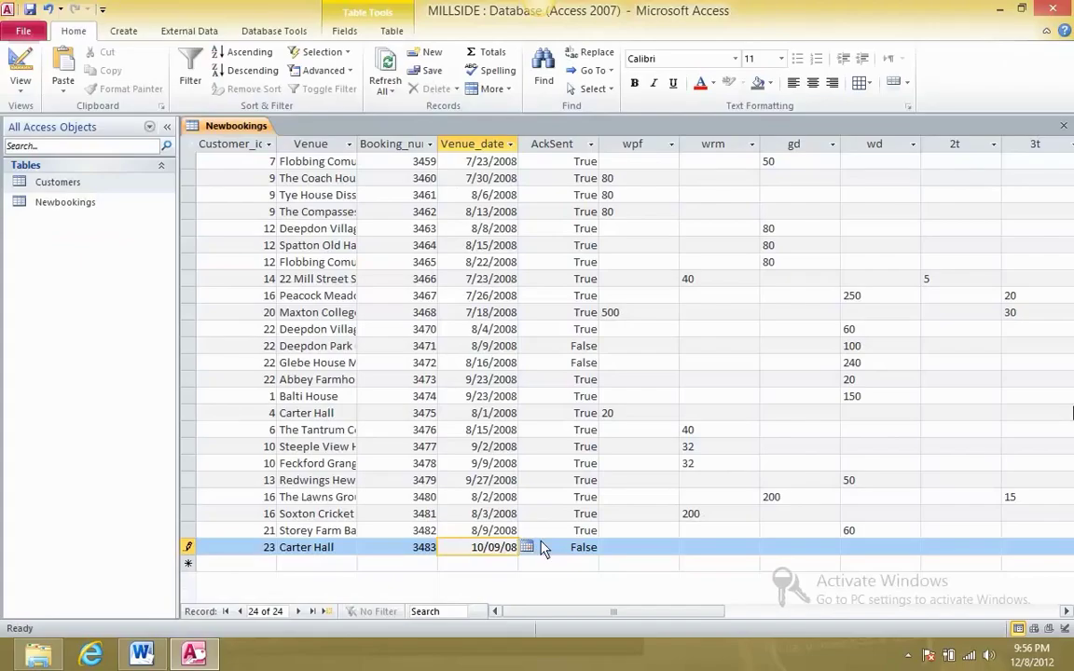
key(Tab)
text(0)
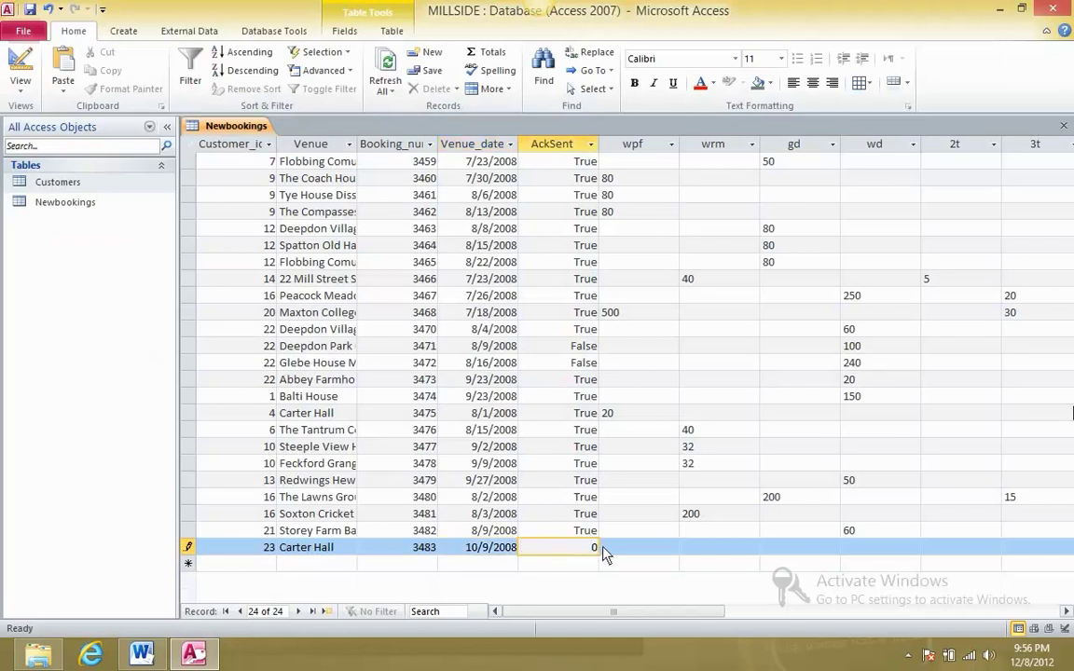
Following the exam paper, enter 300 for wpf and 30 for 3t in the Carter Hall booking
key(alt+Tab)
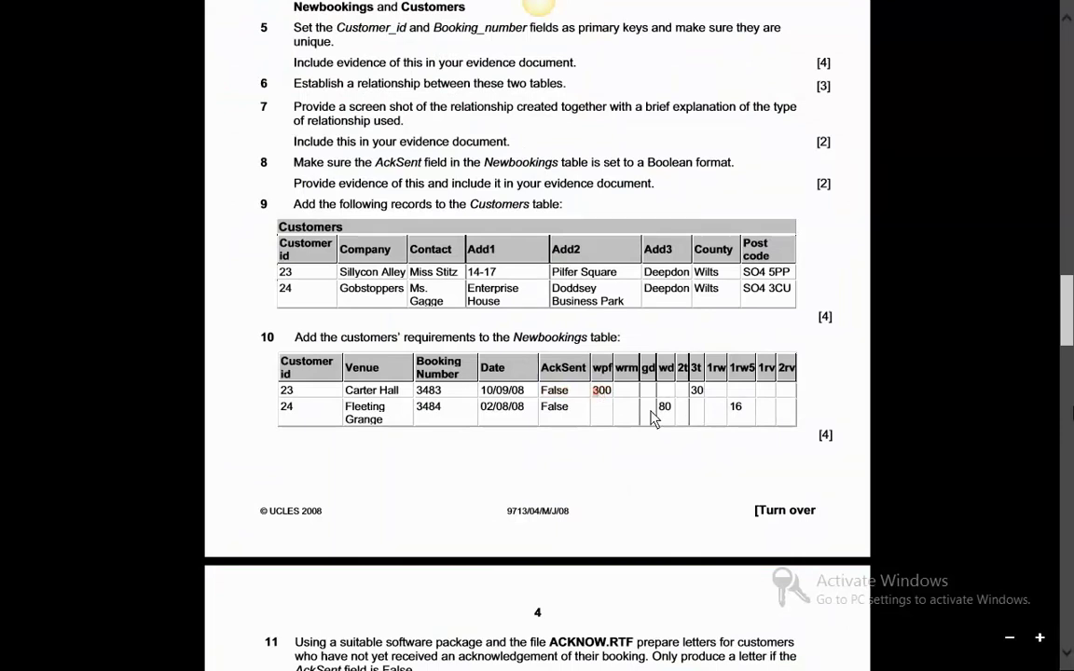
key(alt+Tab)
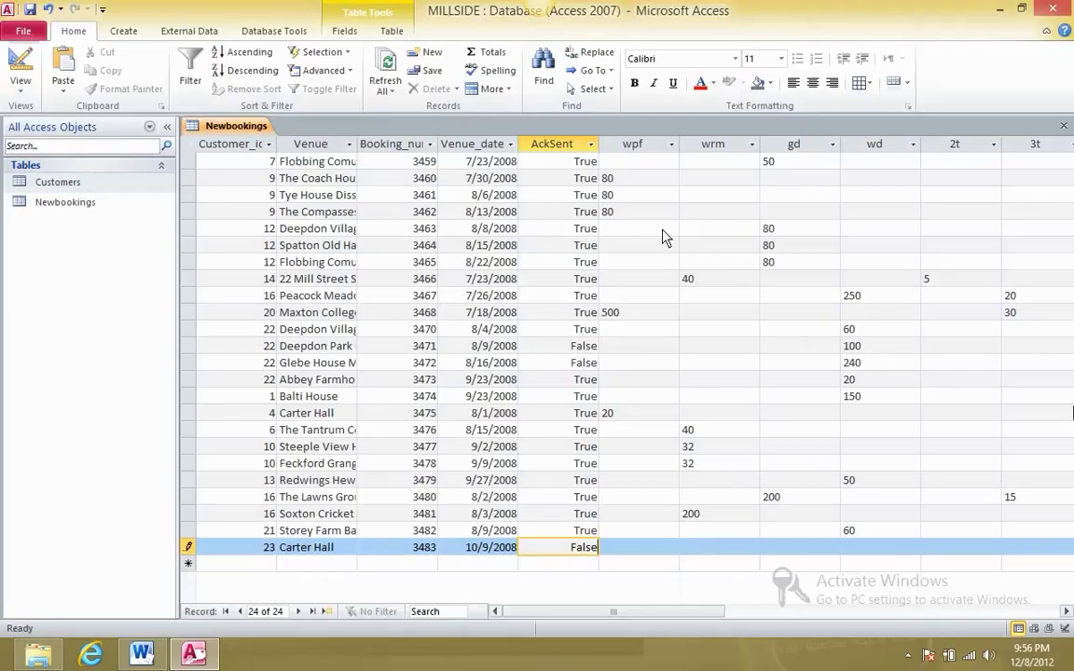
click(653, 550)
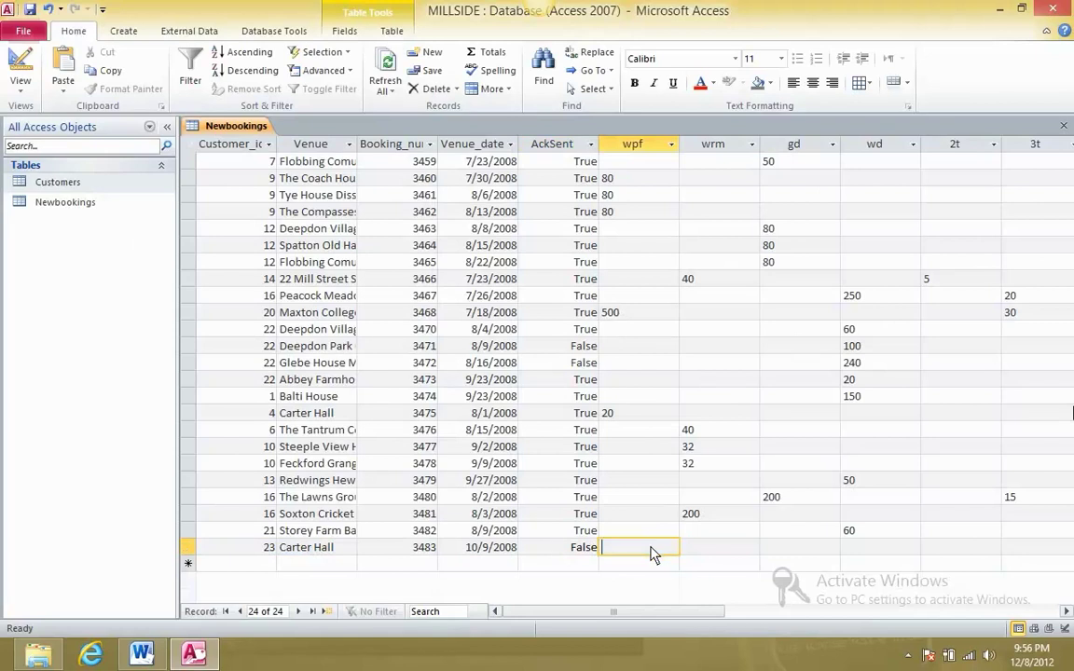
text(3)
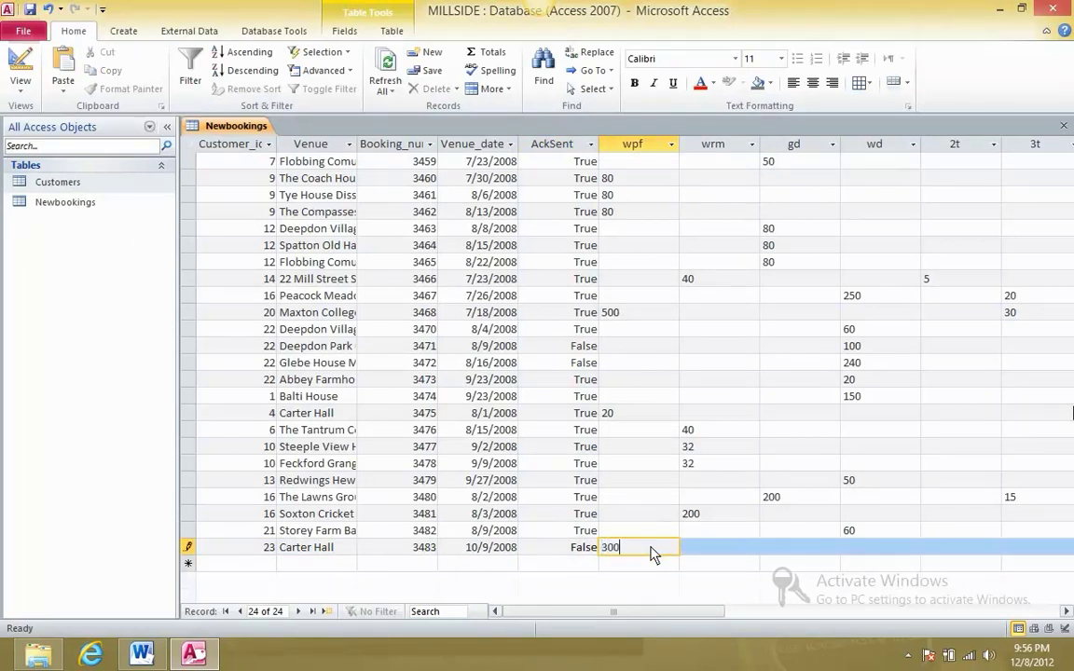
text(00)
click(1018, 548)
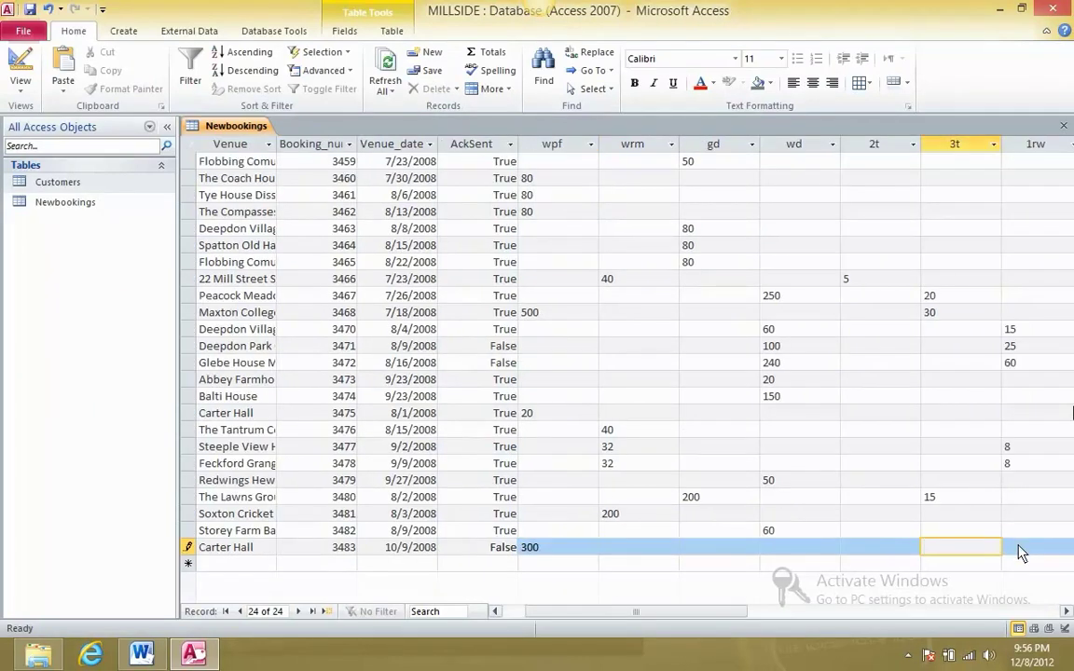
text(30)
Start a new Newbookings record with the second customer's ID and the venue Fleeting Grange copied from the exam paper
key(alt+Tab)
key(alt+Tab)
drag(736, 612, 714, 612)
text(24)
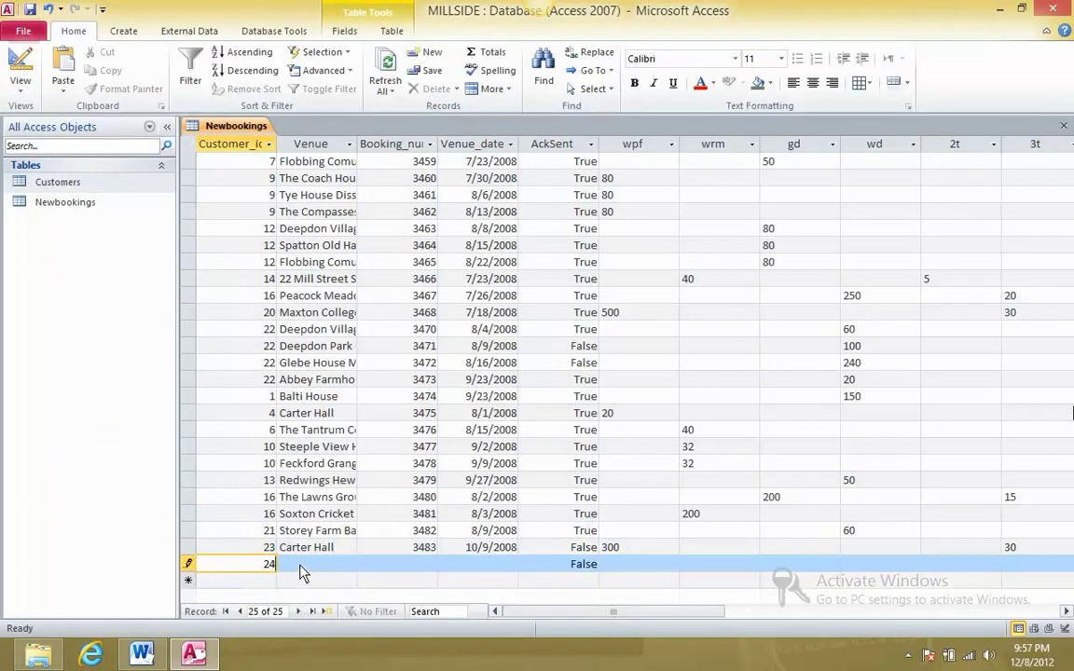
key(Tab)
key(alt+Tab)
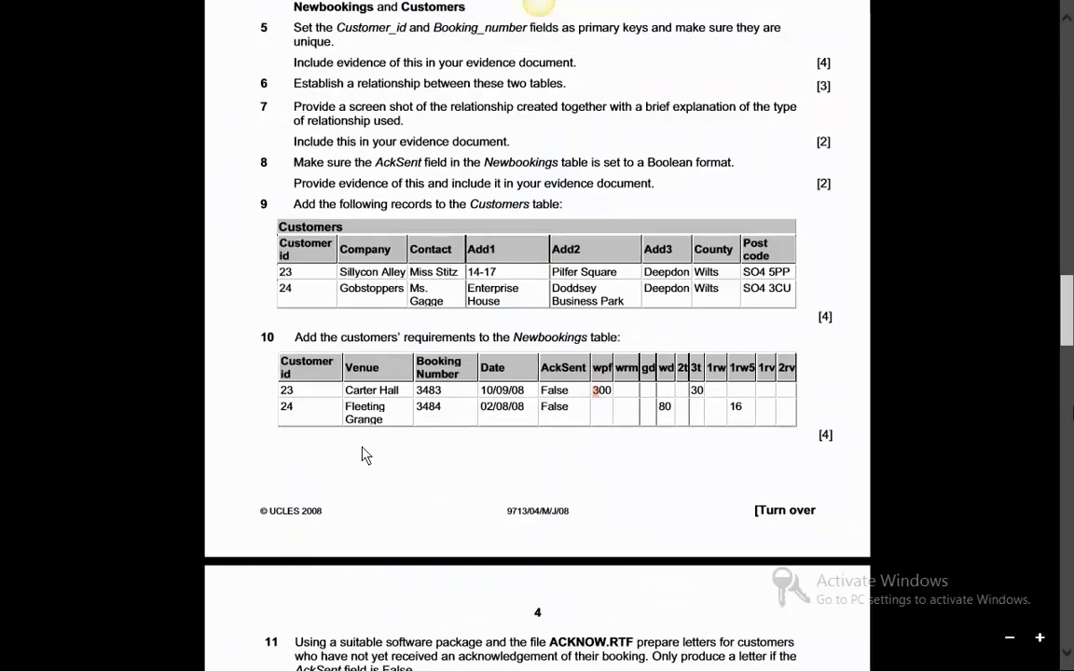
drag(366, 422, 345, 408)
key(ctrl+c)
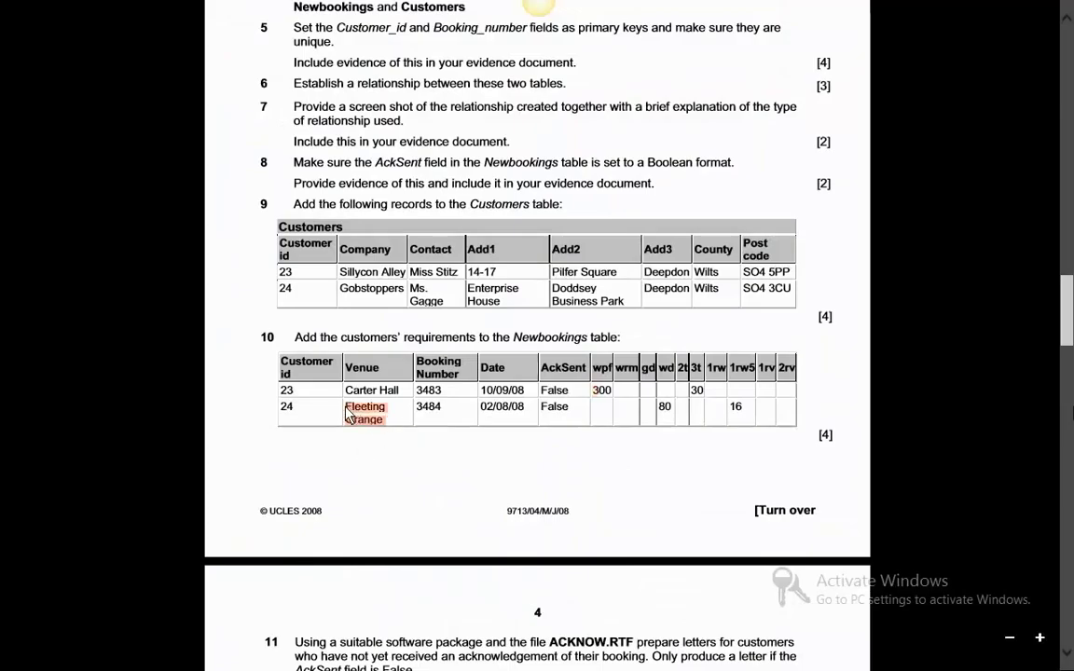
key(alt+Tab)
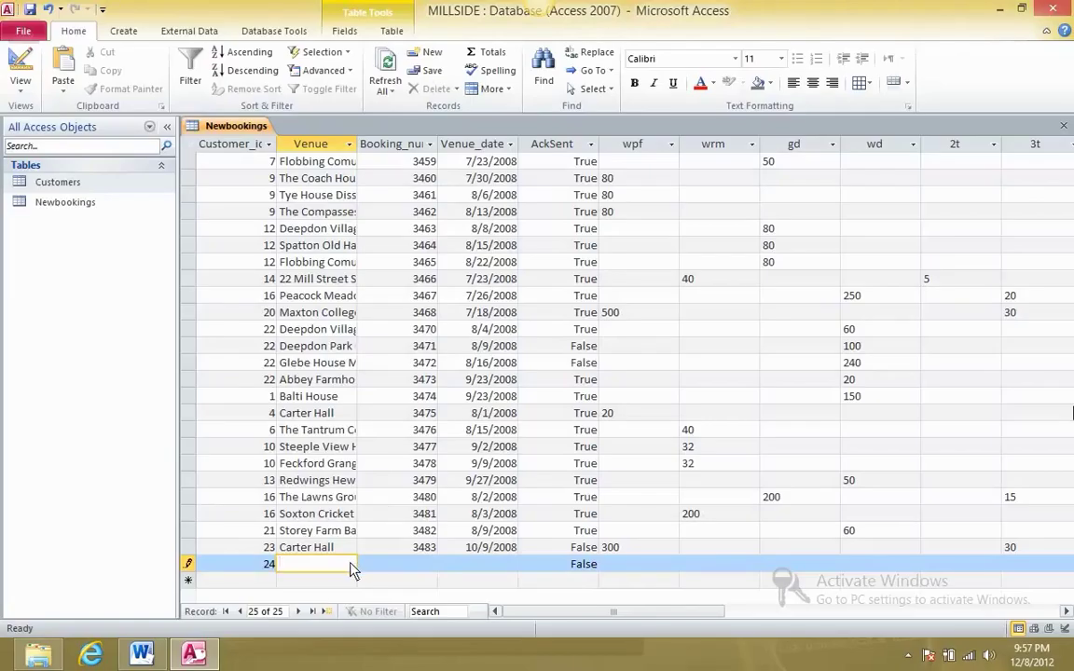
key(ctrl+v)
Enter the booking number for the Fleeting Grange record as given in the exam paper
key(alt+Tab)
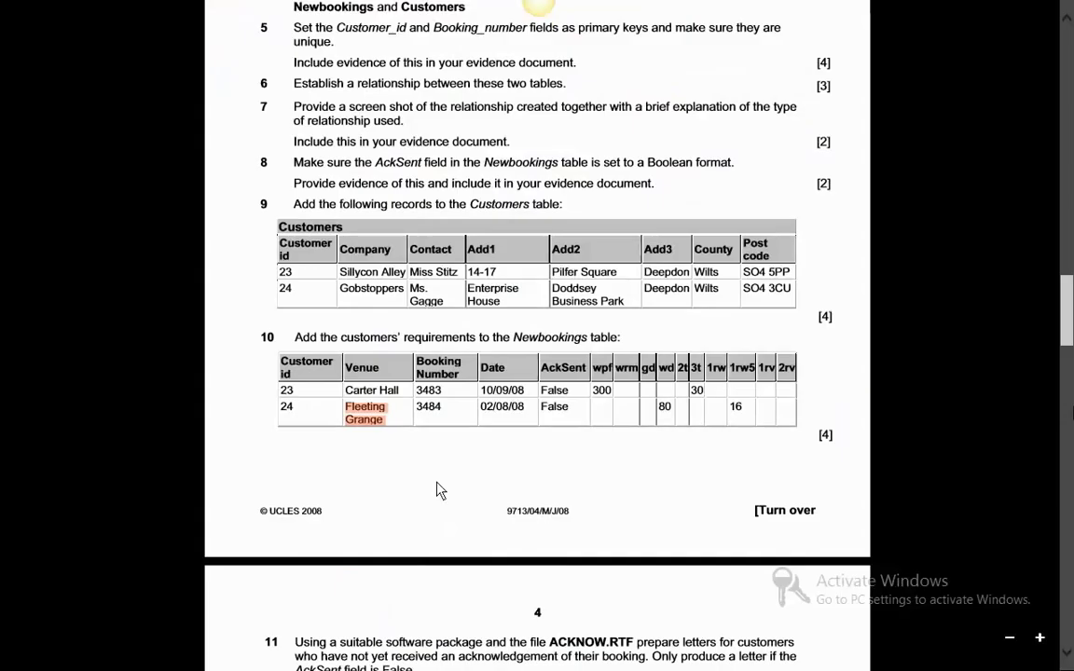
key(alt+Tab)
click(421, 568)
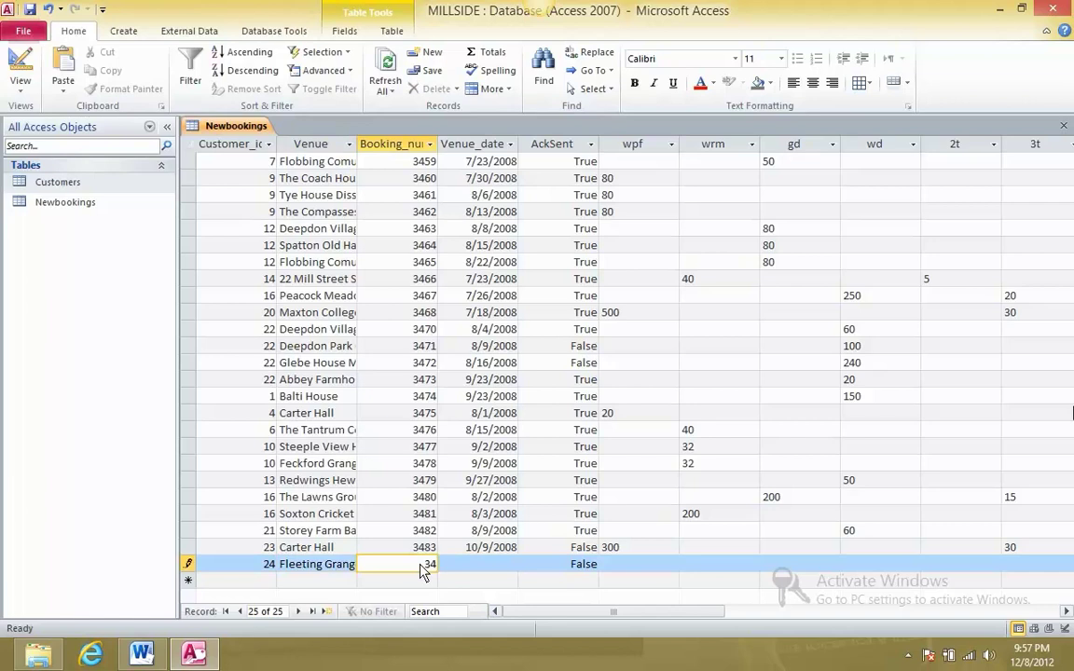
Look up the Fleeting Grange date in the exam paper and enter 02/08/08 as its Venue_date
key(alt+Tab)
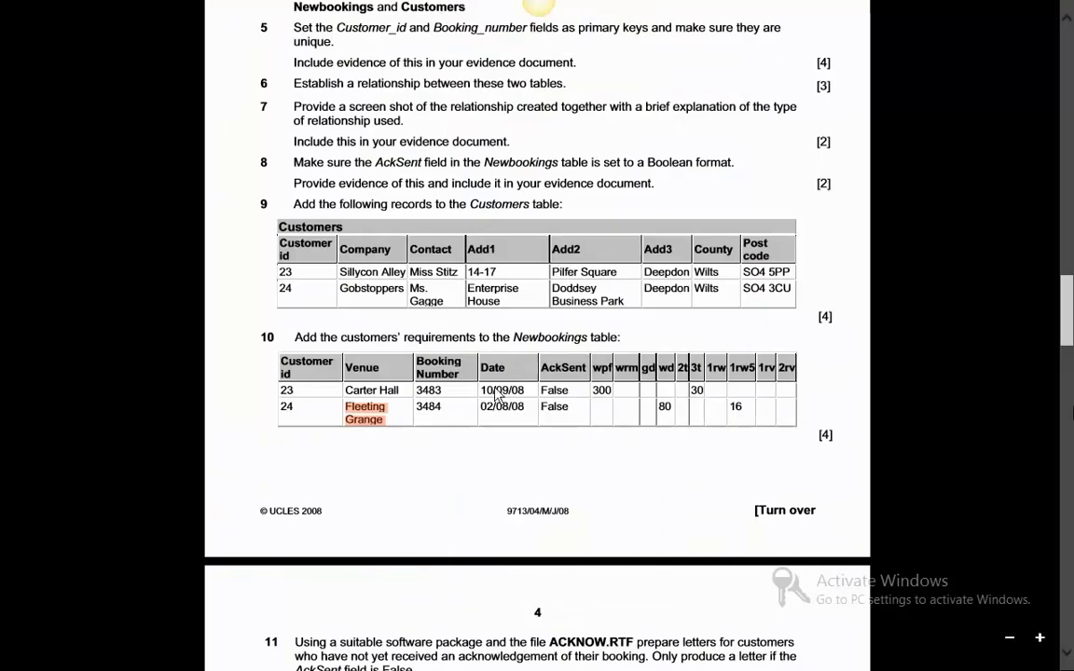
click(489, 414)
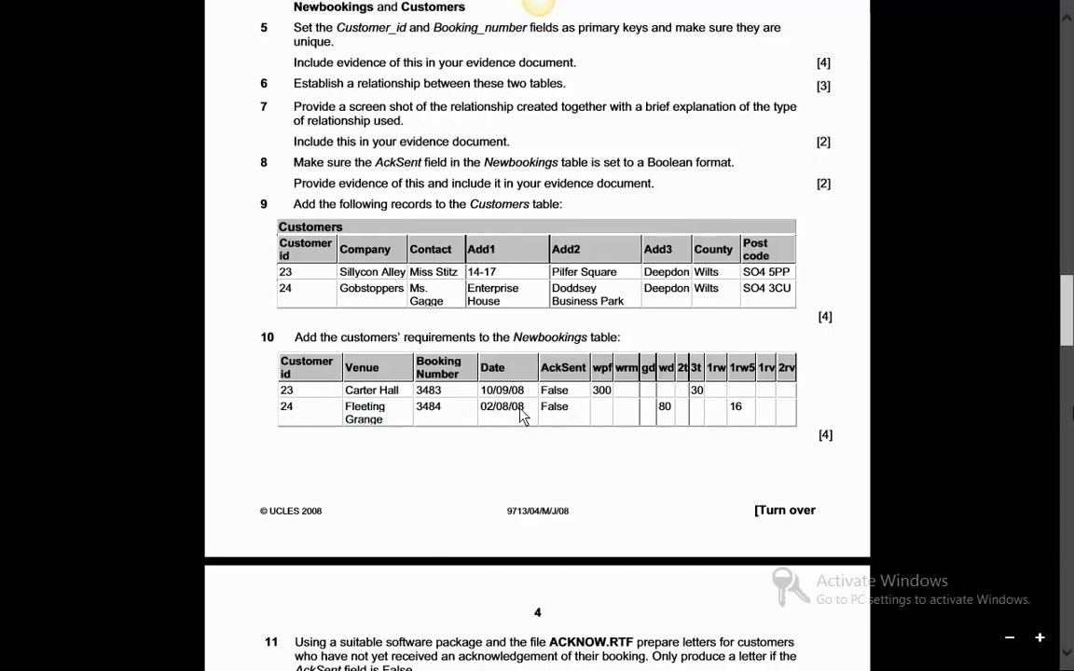
key(alt+Tab)
click(480, 566)
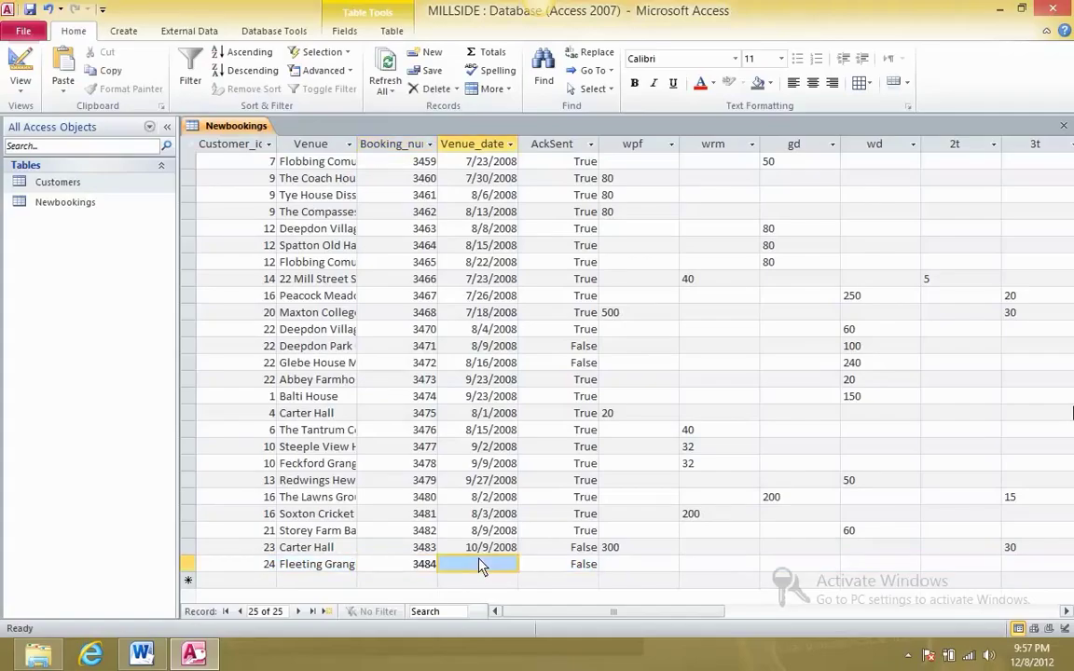
text(02/)
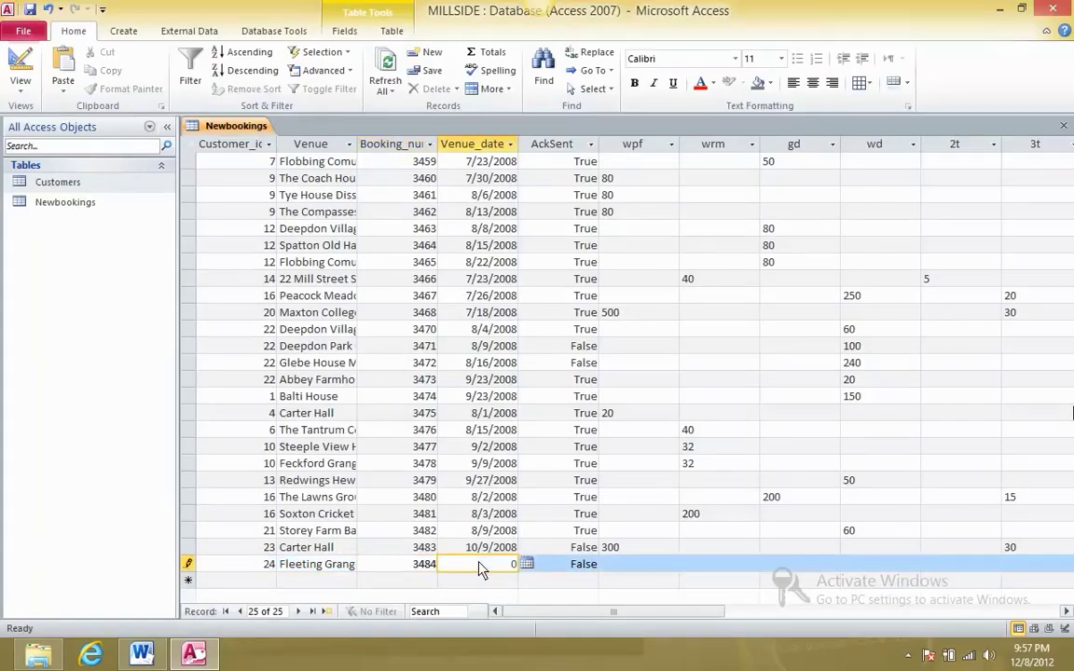
key(alt+Tab)
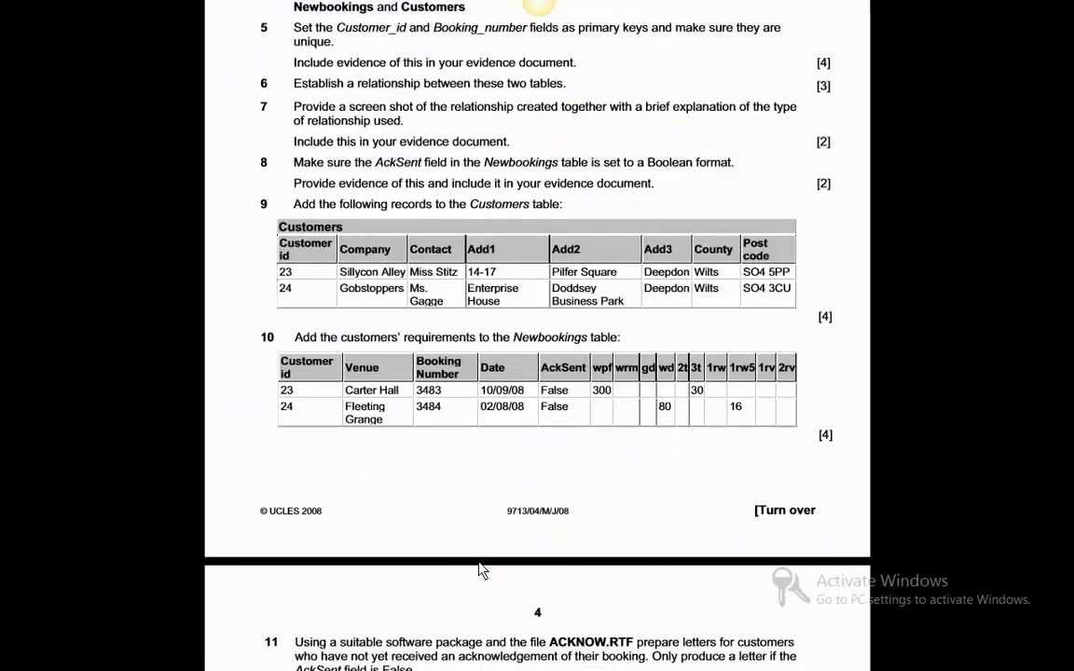
key(alt+Tab)
text(08)
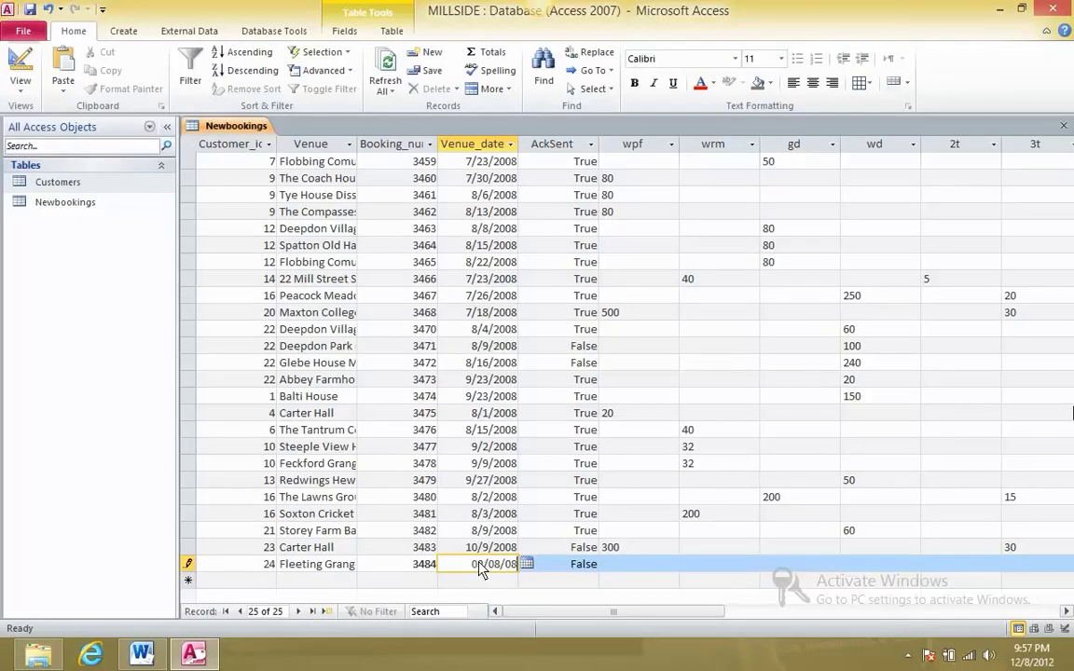
key(alt+Tab)
key(alt+Tab)
text(/08)
Enter the Fleeting Grange requirements from the exam paper: 80 for wd and 16 for 1rw5
click(642, 563)
key(alt+Tab)
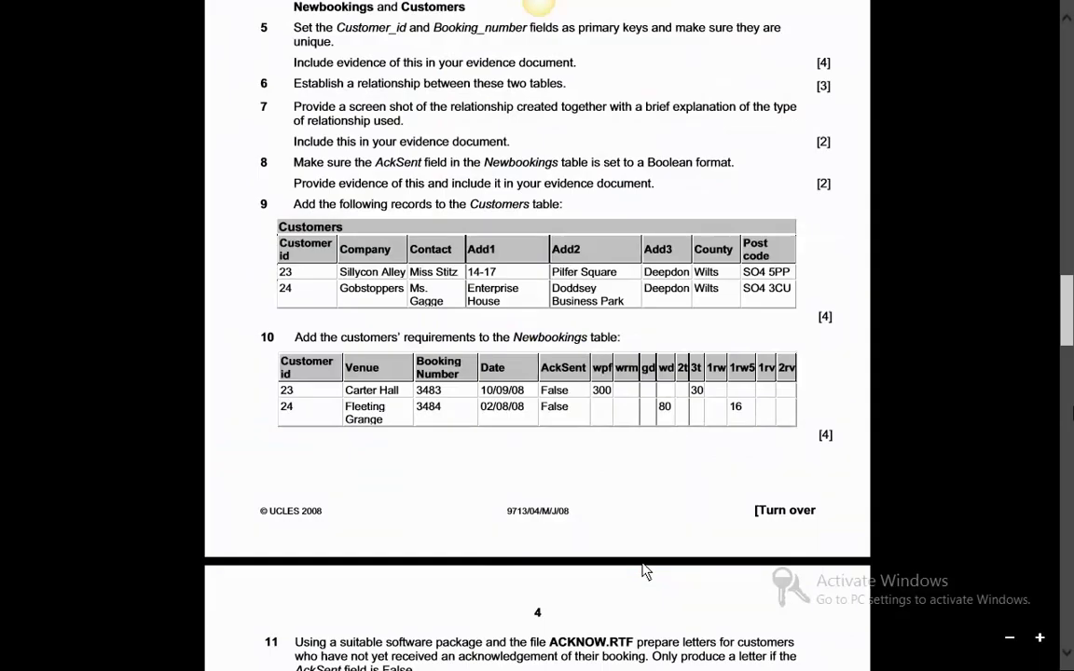
key(alt+Tab)
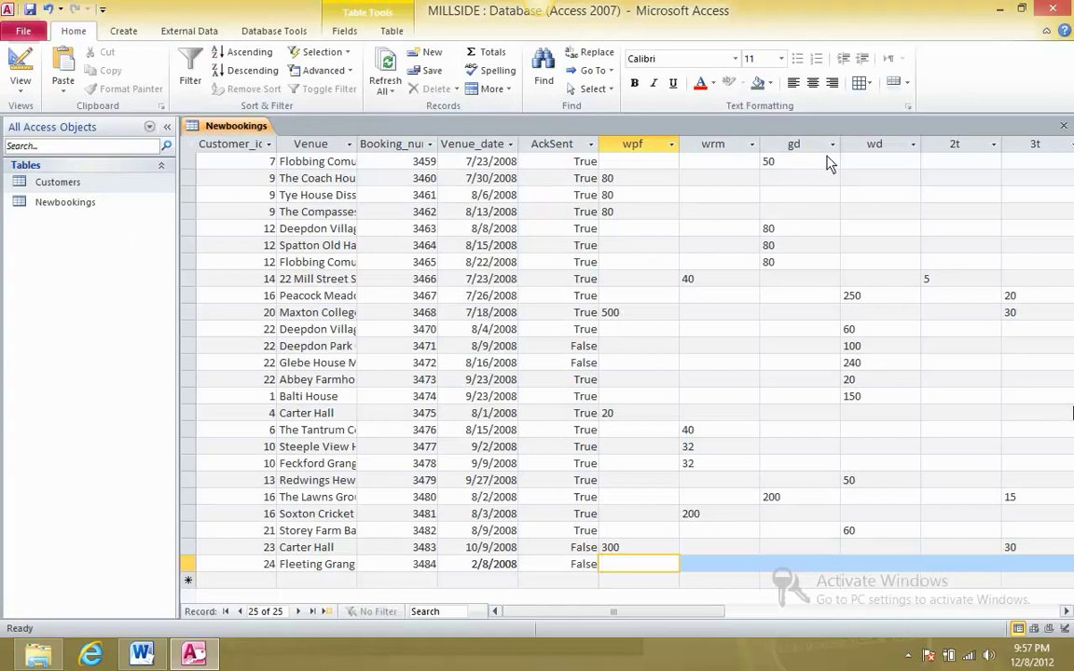
click(851, 566)
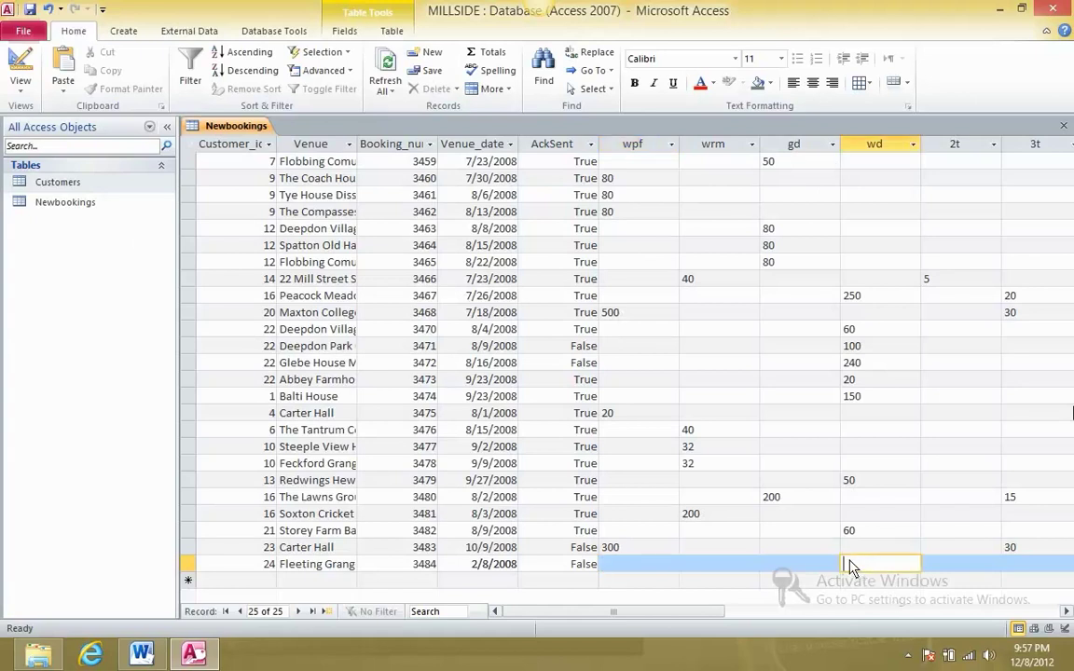
text(80)
key(alt+Tab)
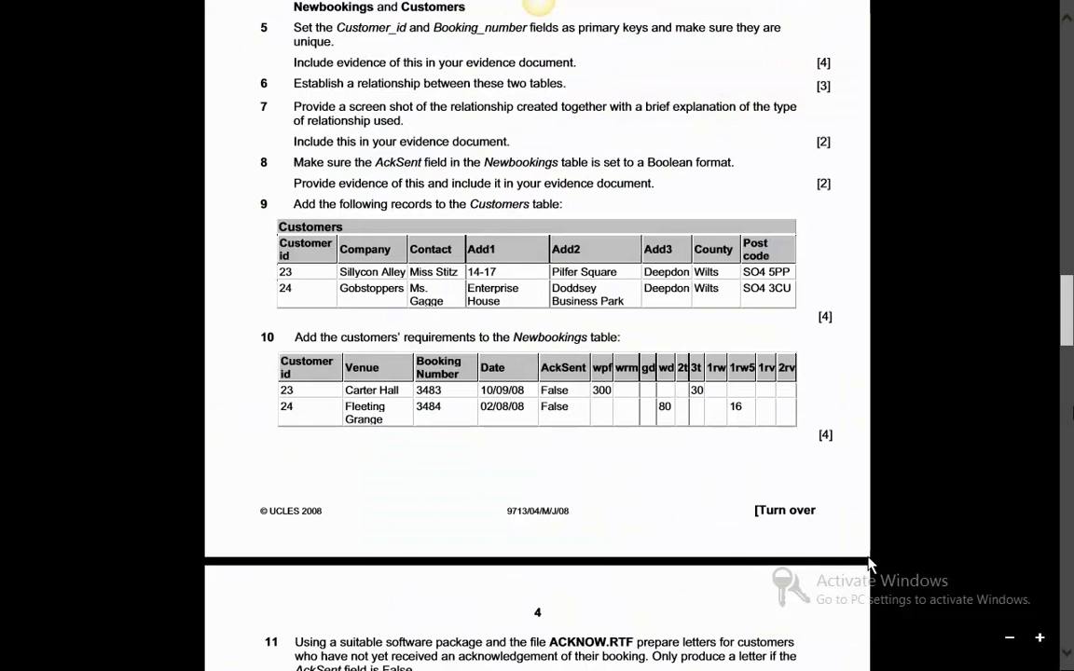
key(alt+Tab)
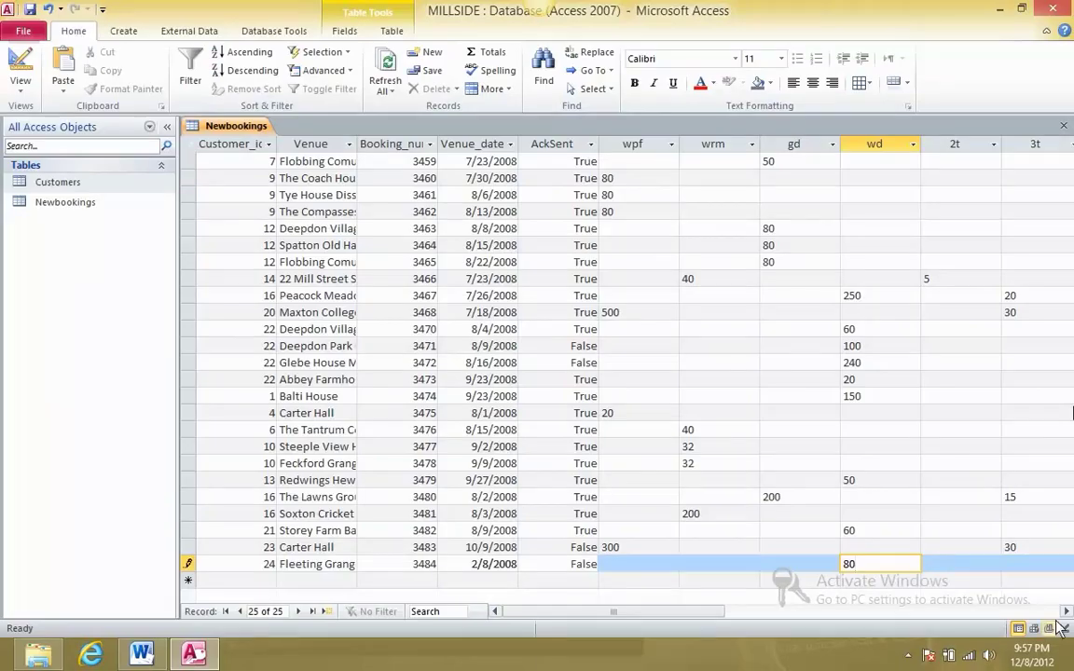
scroll(951, 559, right, 2)
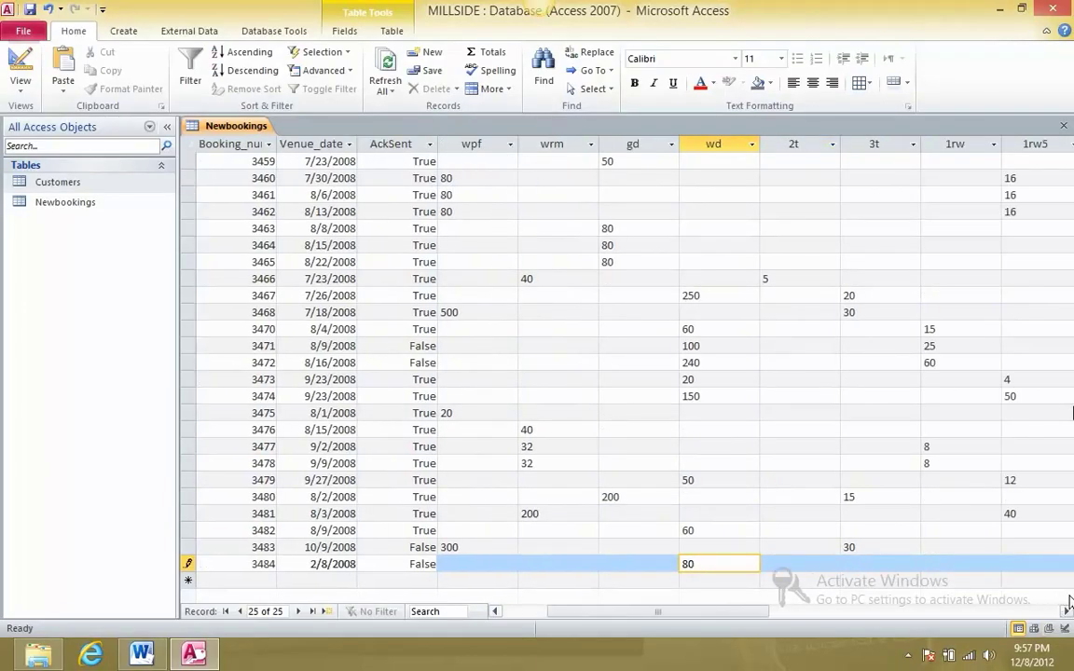
scroll(960, 585, right, 1)
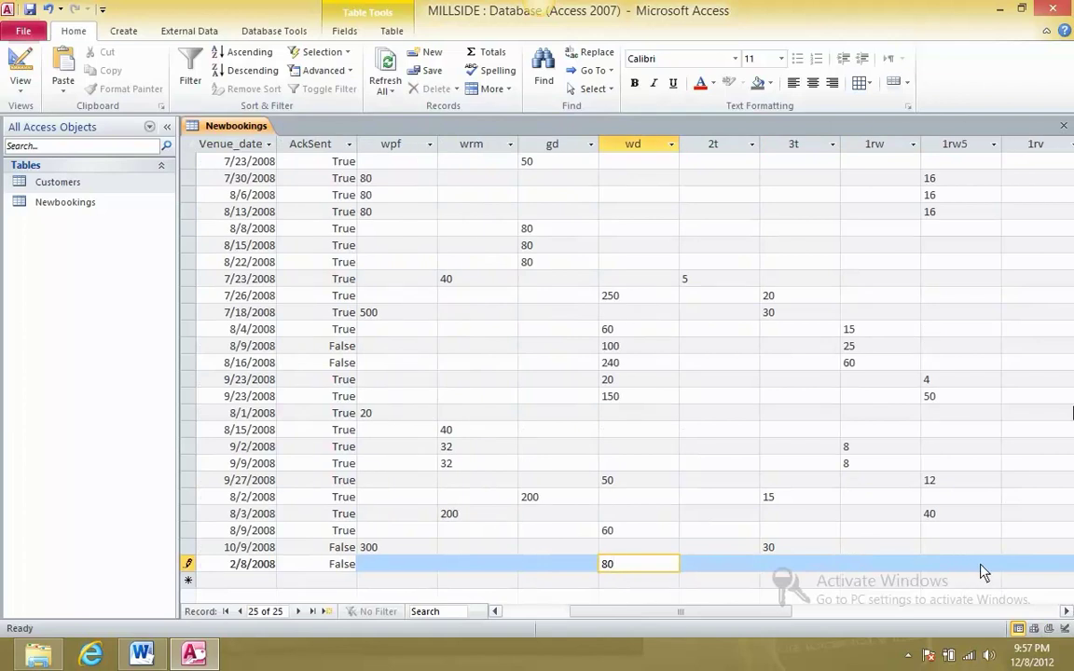
click(977, 570)
text(16)
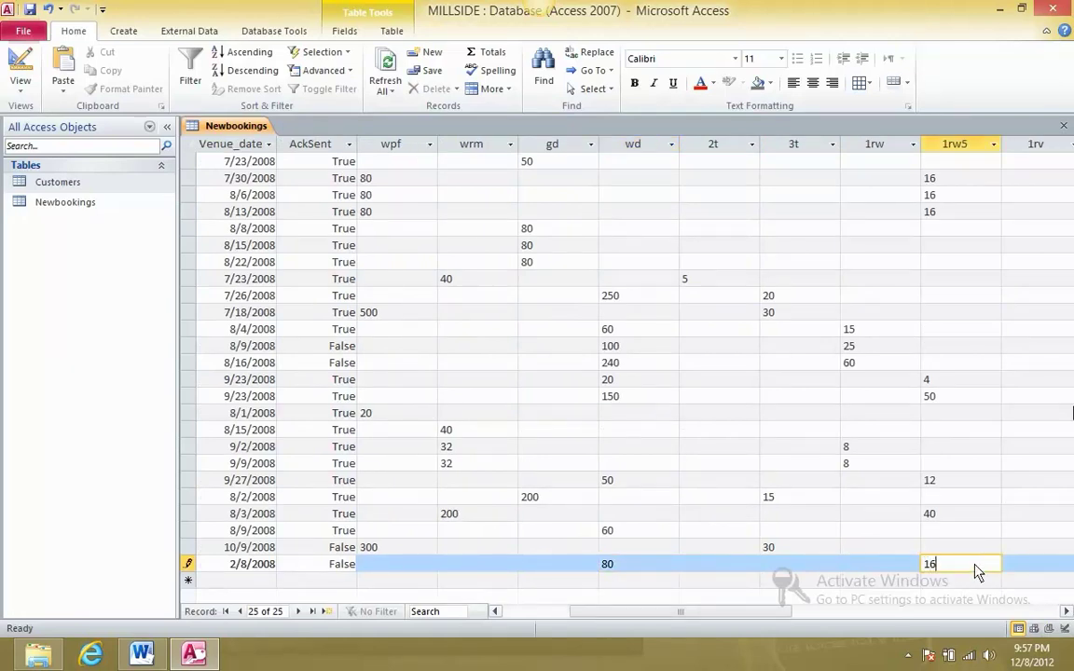
Collapse the Navigation Pane and take a screenshot of the two new Newbookings records from Customer_id through 1rw5
key(alt+Tab)
key(alt+Tab)
click(167, 126)
drag(655, 617, 562, 622)
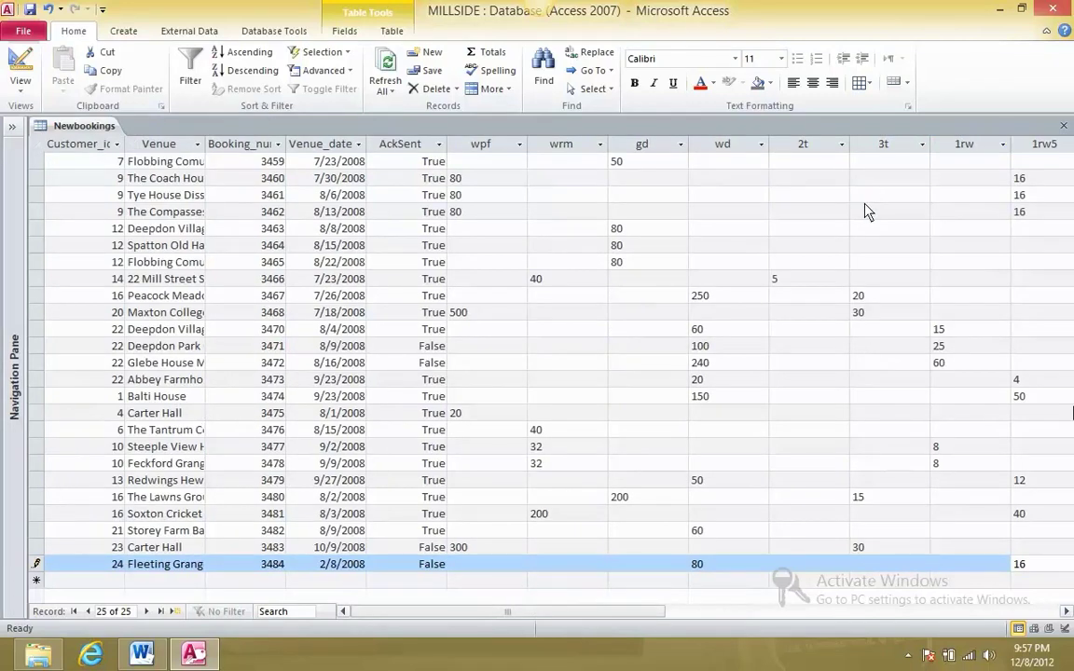
key(Print)
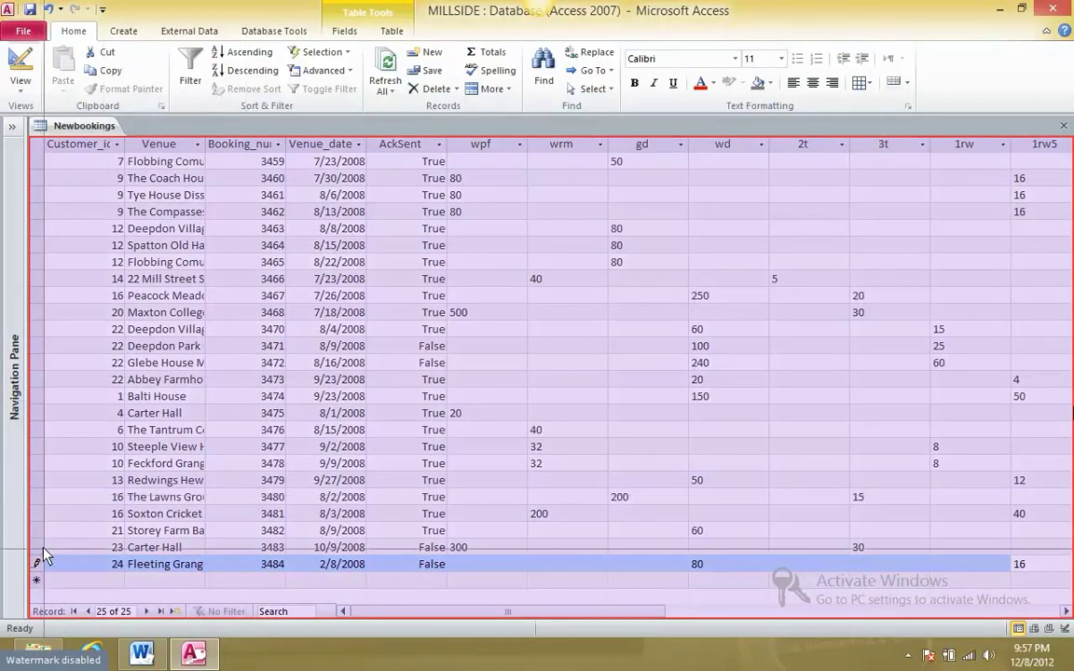
drag(45, 546, 1062, 588)
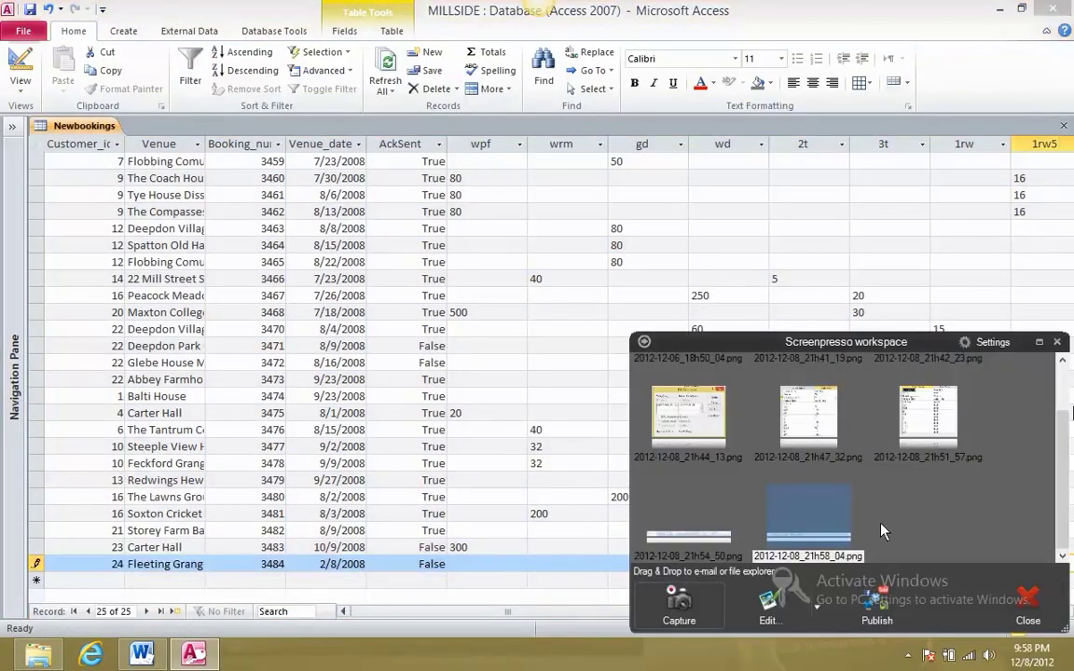
Insert the new capture into the Word evidence document below the new bookings heading, and close the Screenpresso workspace
click(142, 654)
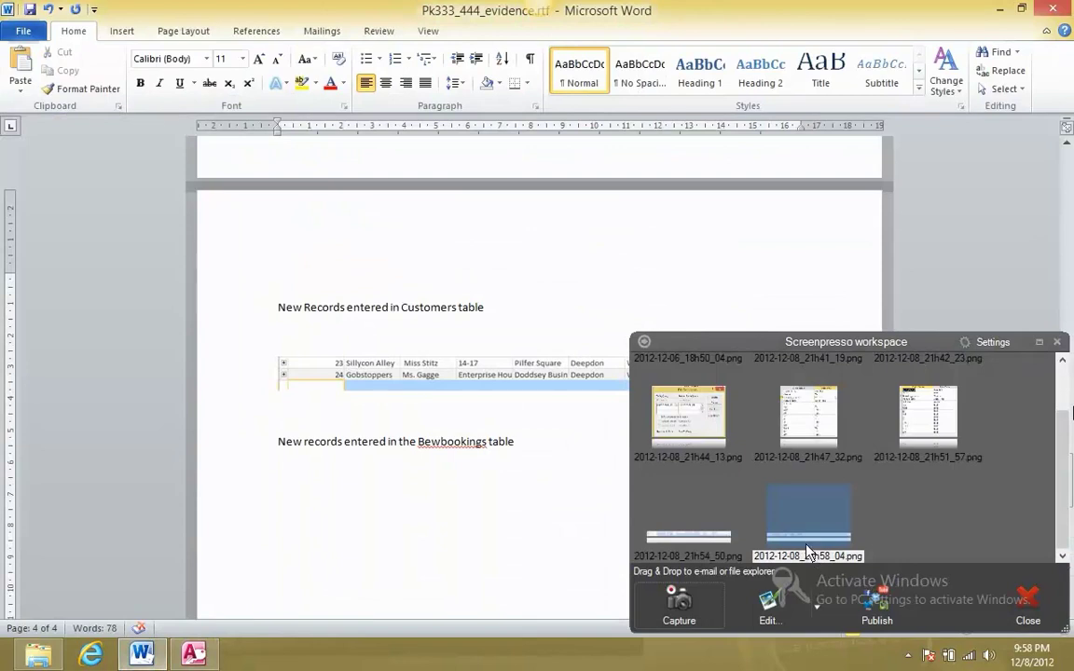
drag(807, 552, 366, 551)
click(1057, 342)
key(Return)
key(Return)
Switch back to Access, expand the Navigation Pane again and close the Newbookings table
key(alt+Tab)
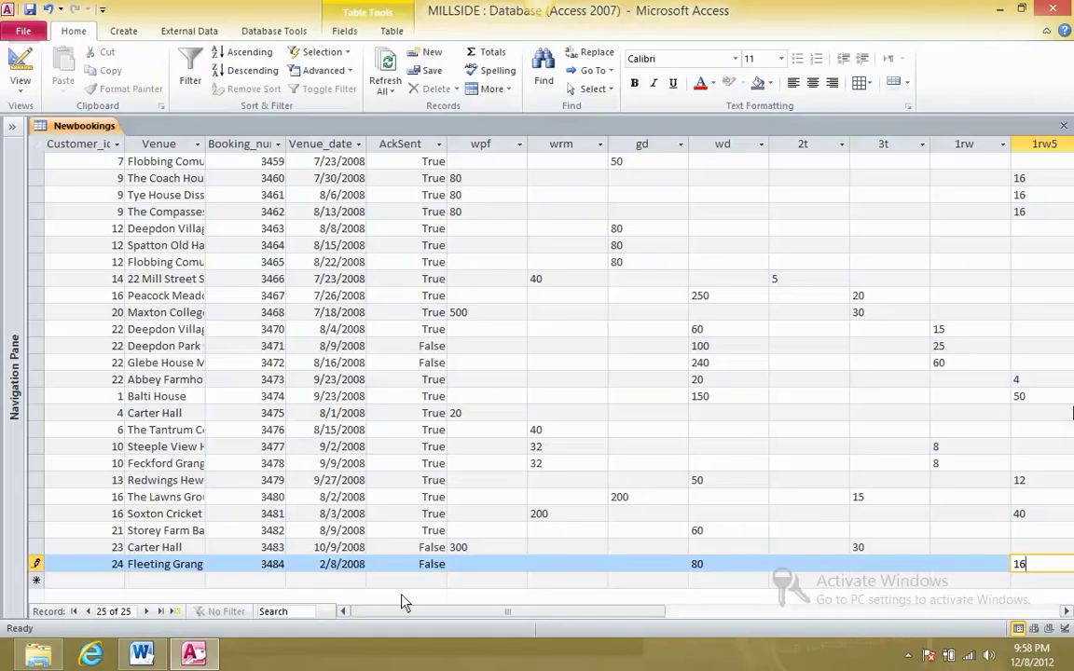
click(13, 125)
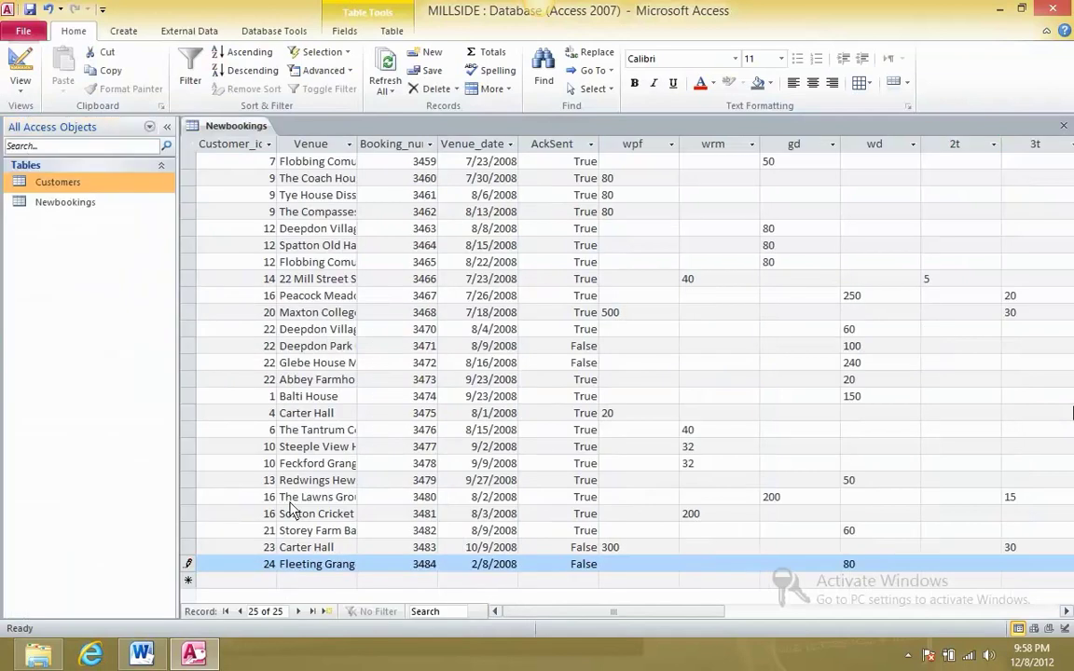
click(1064, 145)
click(1063, 127)
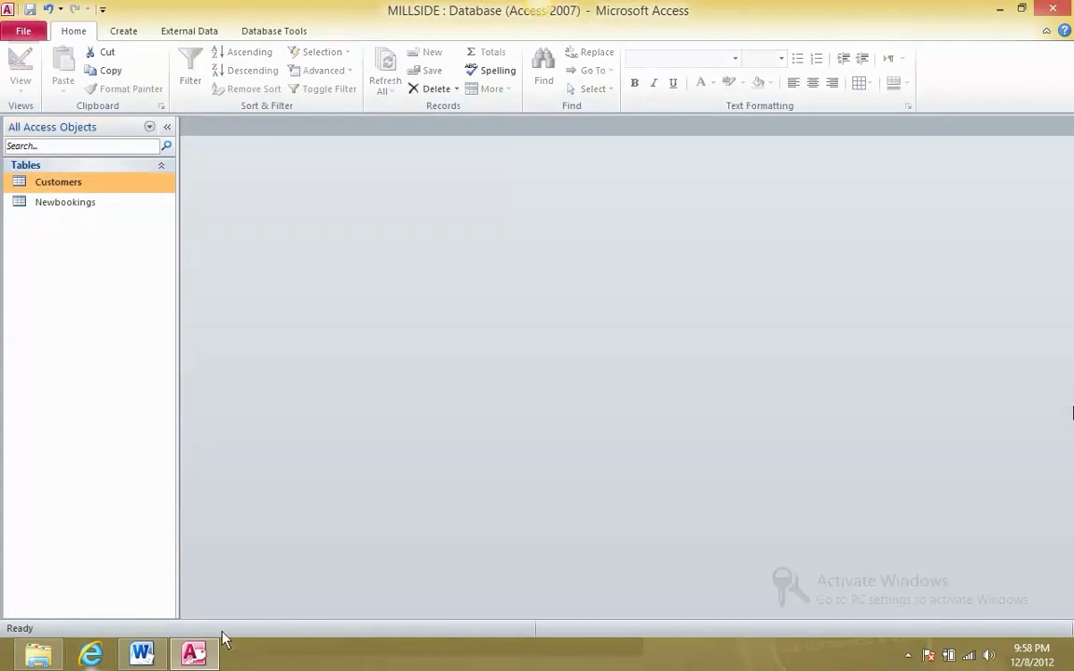
Switch back to the exam paper to check the next task
click(142, 654)
key(alt+Tab)
key(Tab)
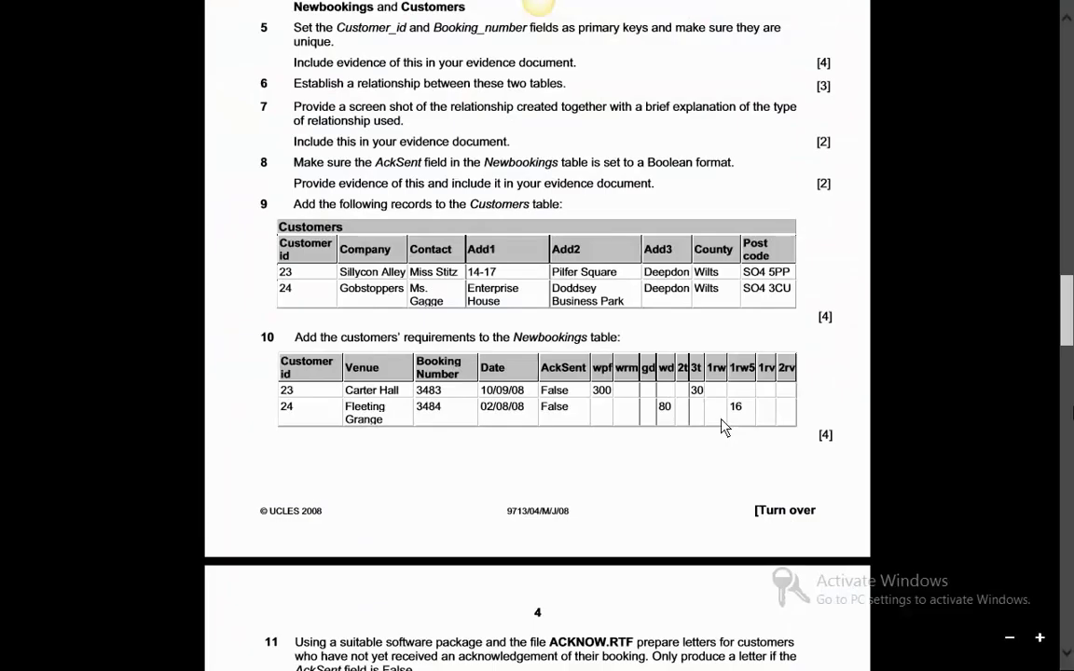
Read task 11 of the exam paper on preparing acknowledgement letters from ACKNOW.RTF
scroll(721, 427, down, 10)
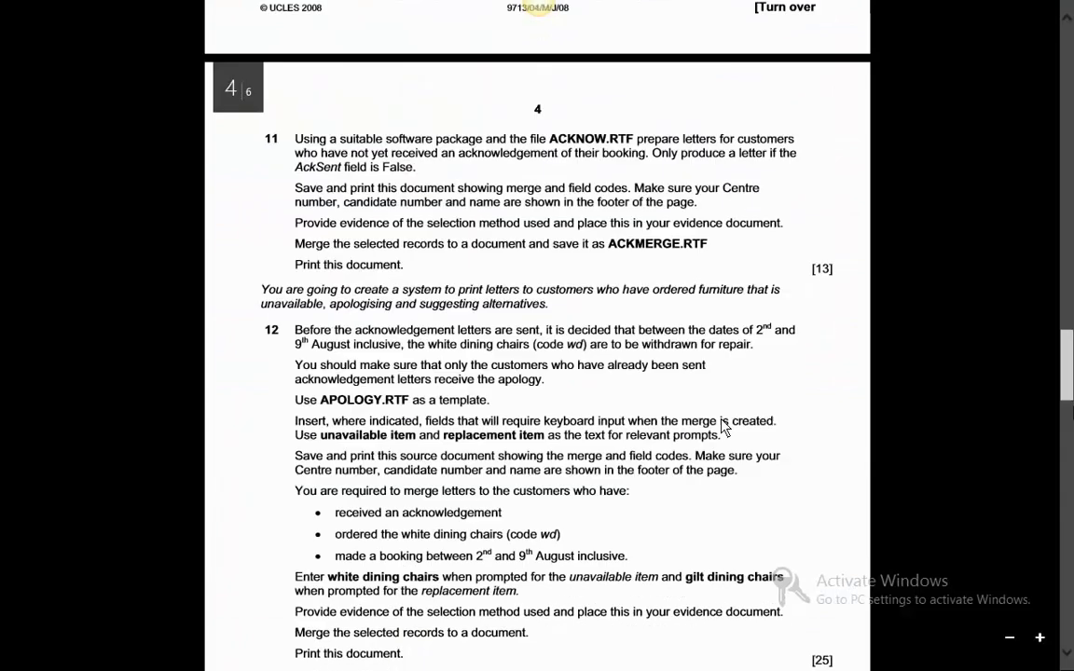
drag(272, 139, 329, 144)
click(329, 148)
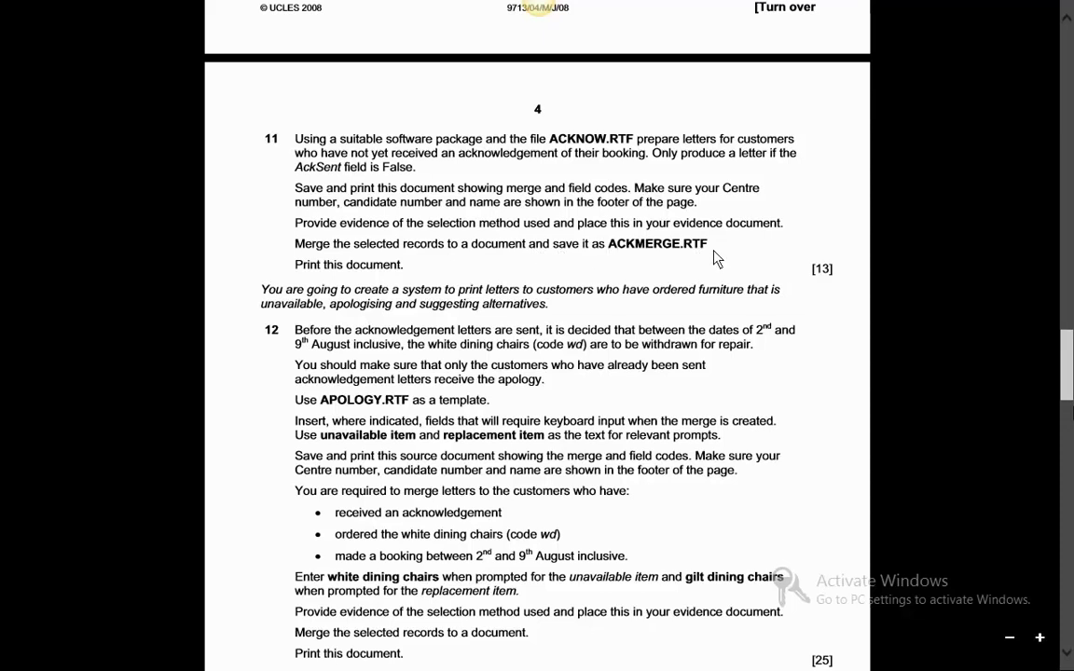
Leave the exam paper, minimise the open windows to reach the desktop and dismiss all the Media Finder error messages
key(alt+Tab)
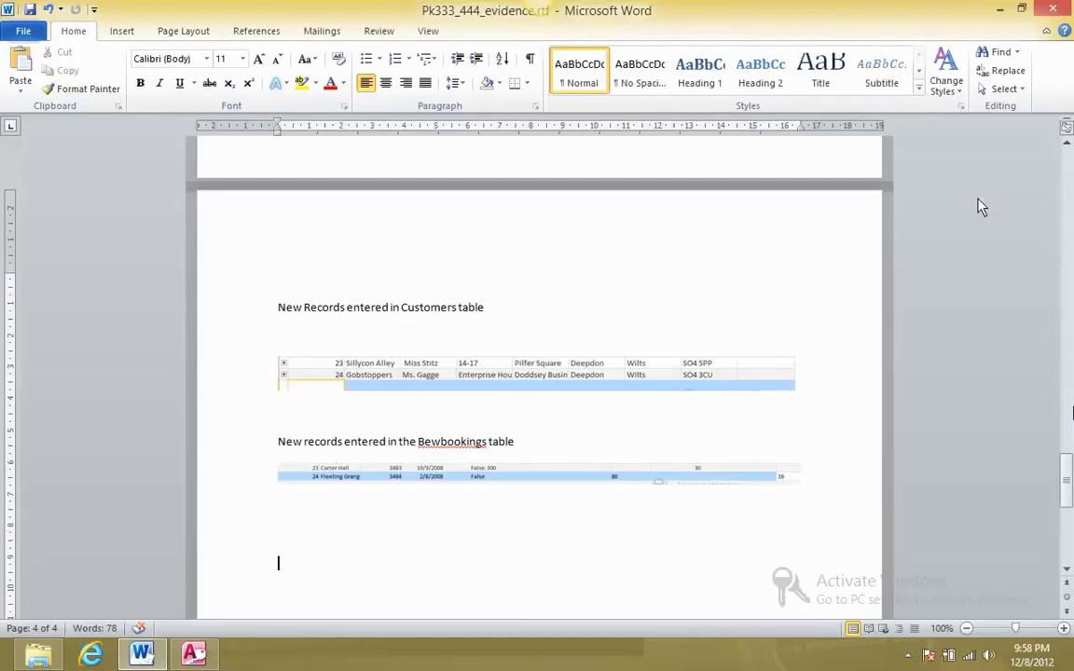
click(1000, 7)
click(1001, 7)
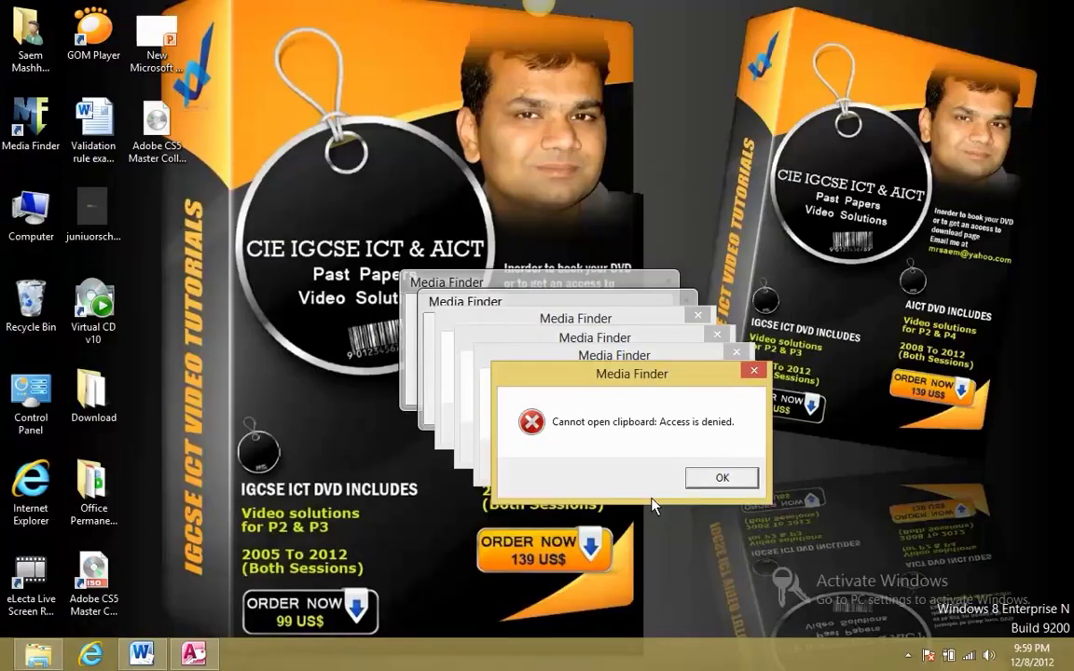
click(701, 484)
click(685, 464)
click(667, 445)
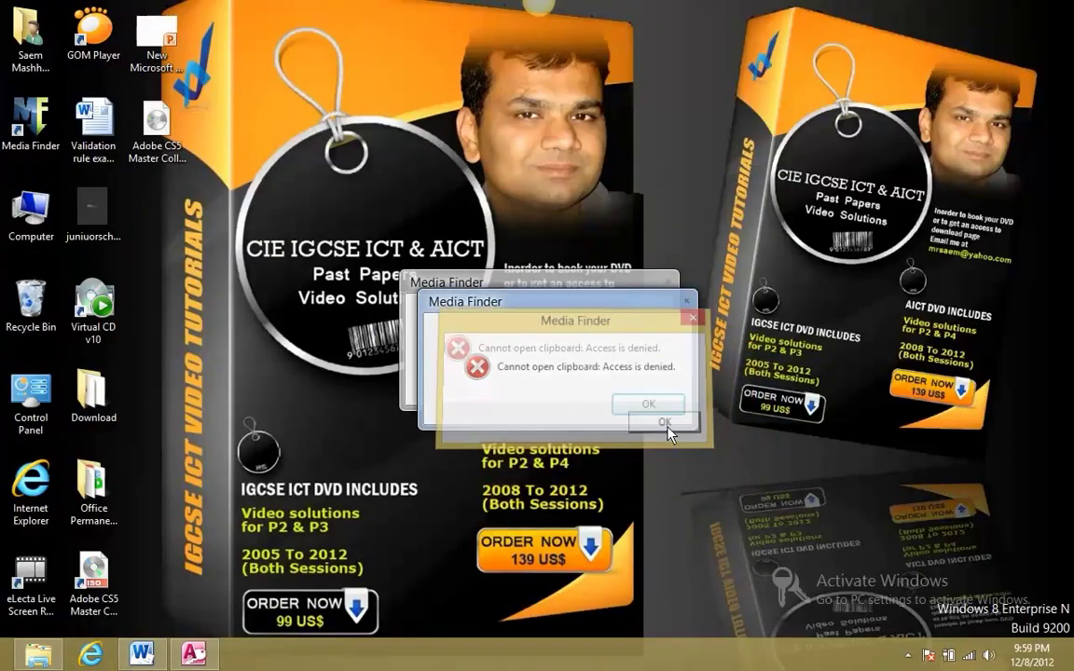
click(657, 425)
click(649, 408)
click(628, 384)
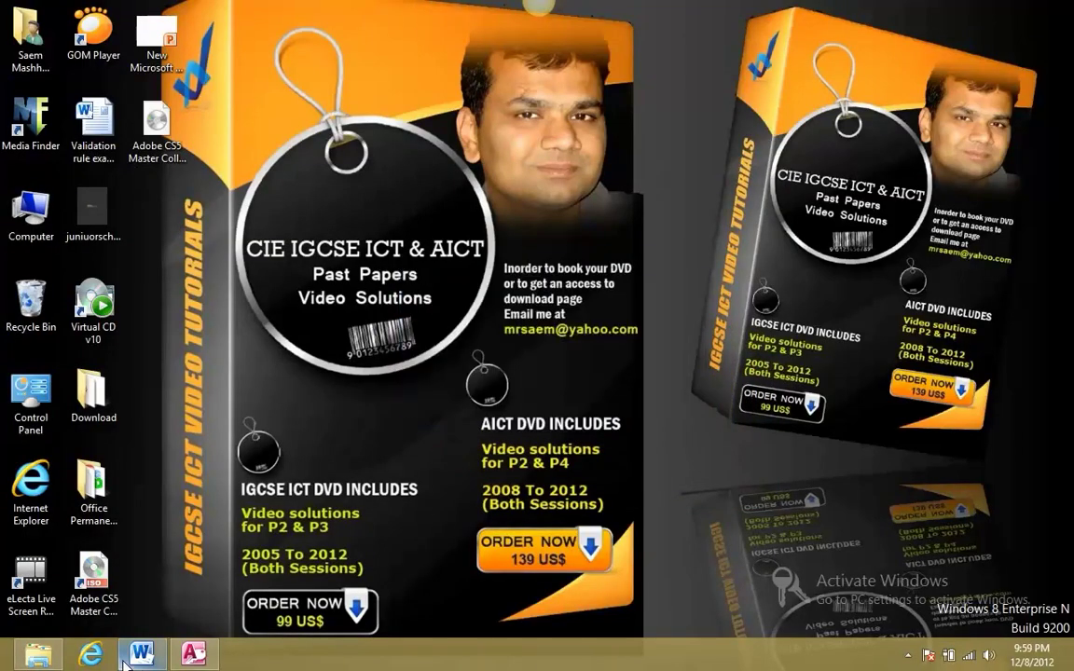
Open the acknow document from the 971304 folder in Word and reduce its zoom to 120%
click(194, 652)
click(37, 653)
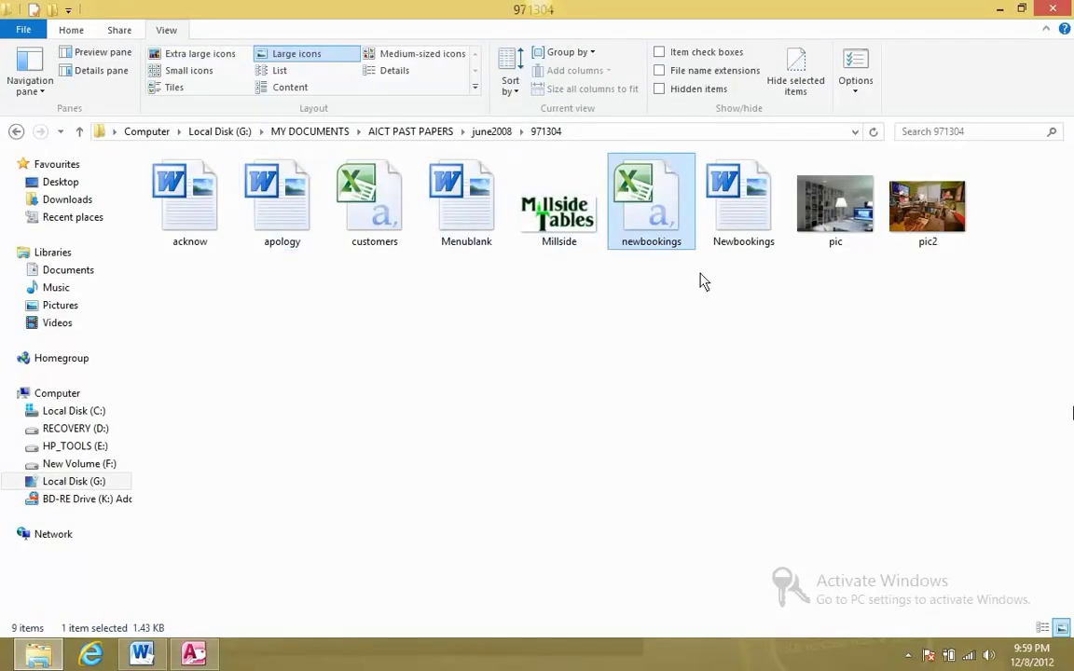
click(200, 221)
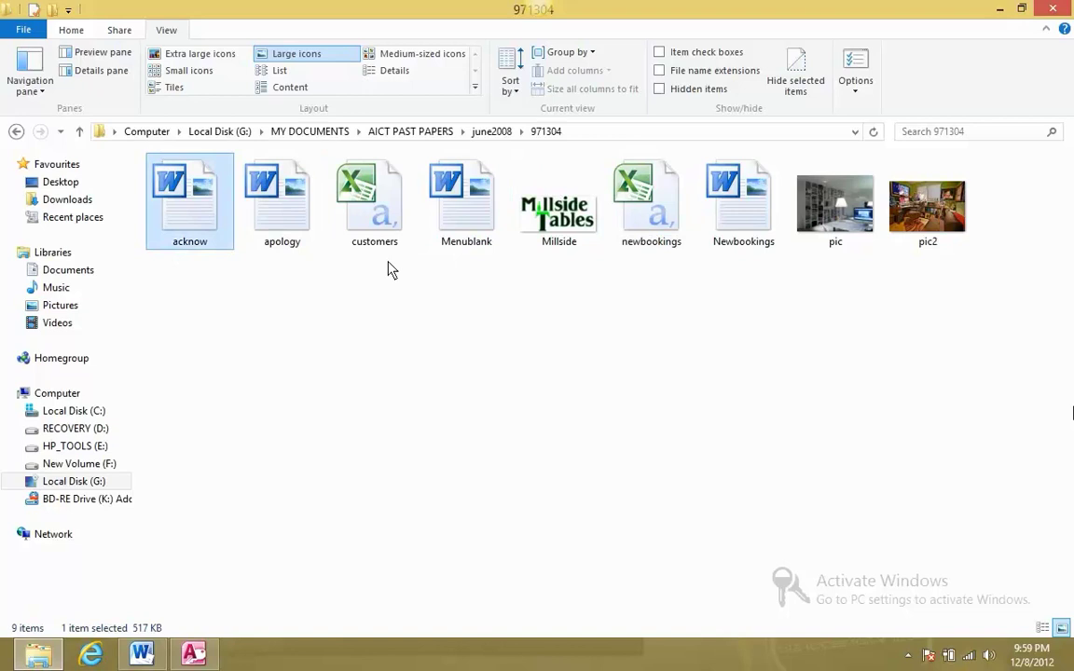
double_click(734, 151)
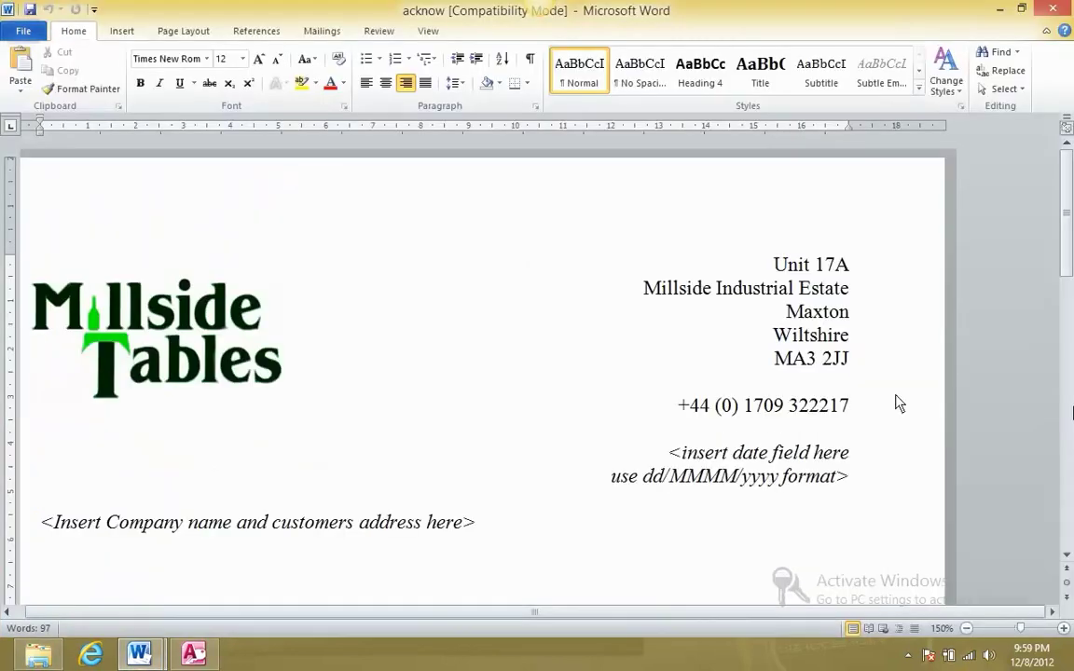
click(965, 628)
click(966, 628)
click(966, 628)
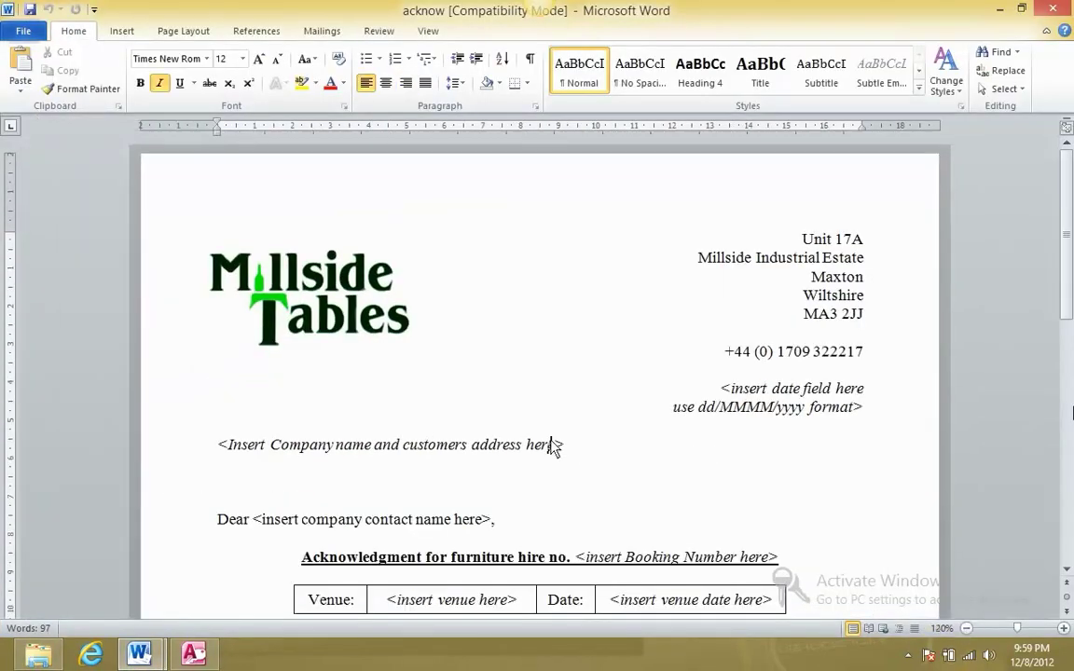
Examine the letter's placeholders for company, address, contact, booking number, venue and date to identify the fields needed
scroll(553, 446, down, 3)
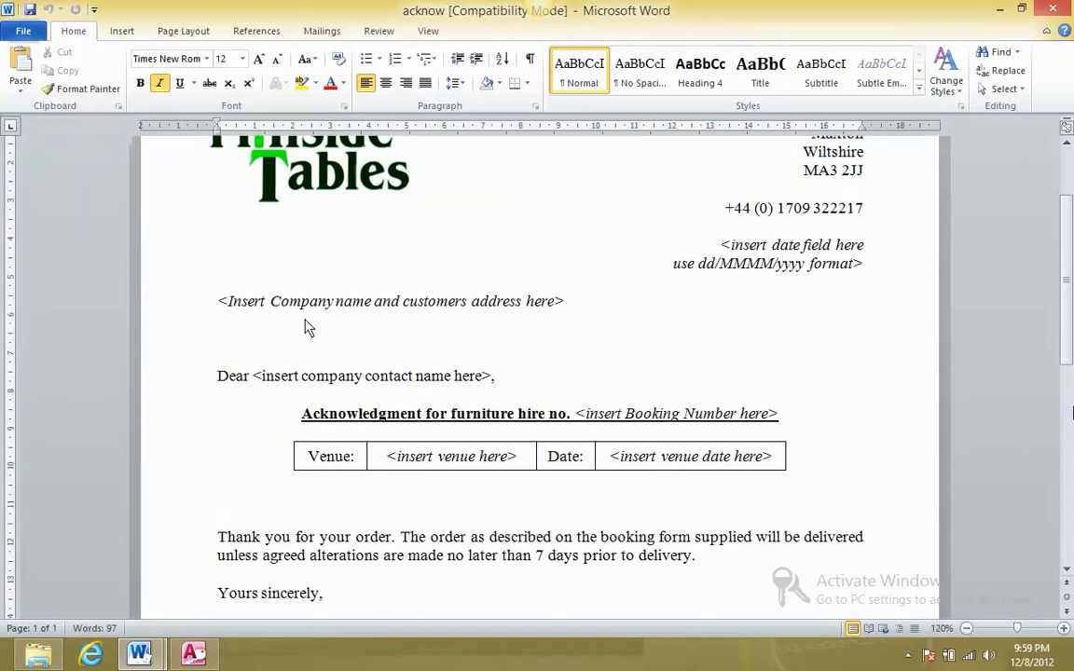
drag(227, 301, 390, 311)
drag(522, 308, 525, 302)
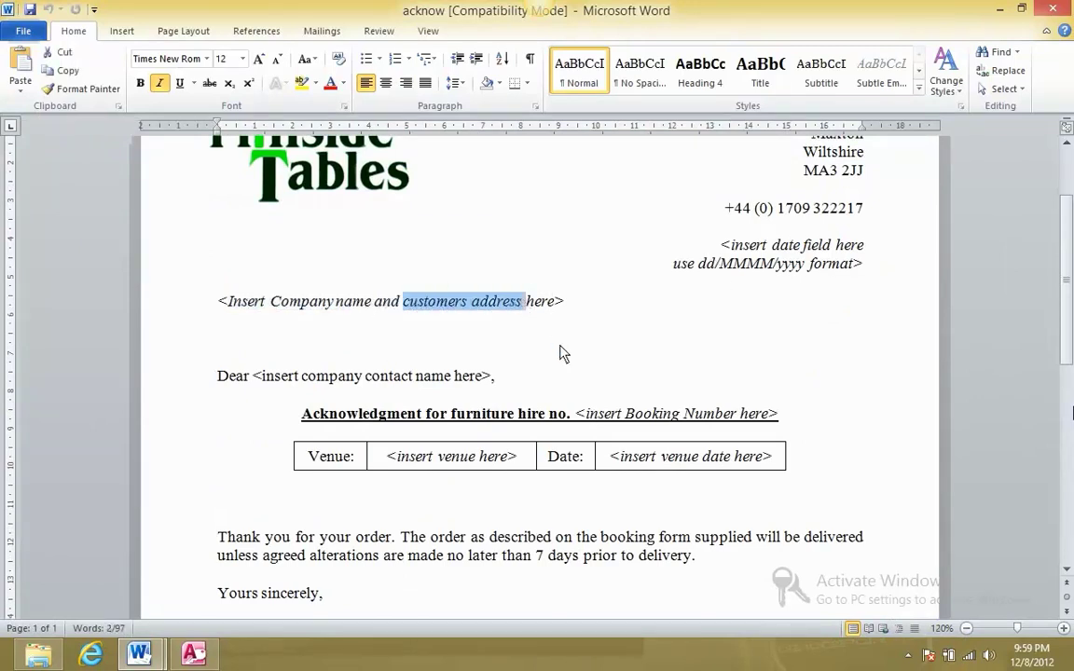
scroll(561, 354, down, 2)
drag(275, 292, 380, 291)
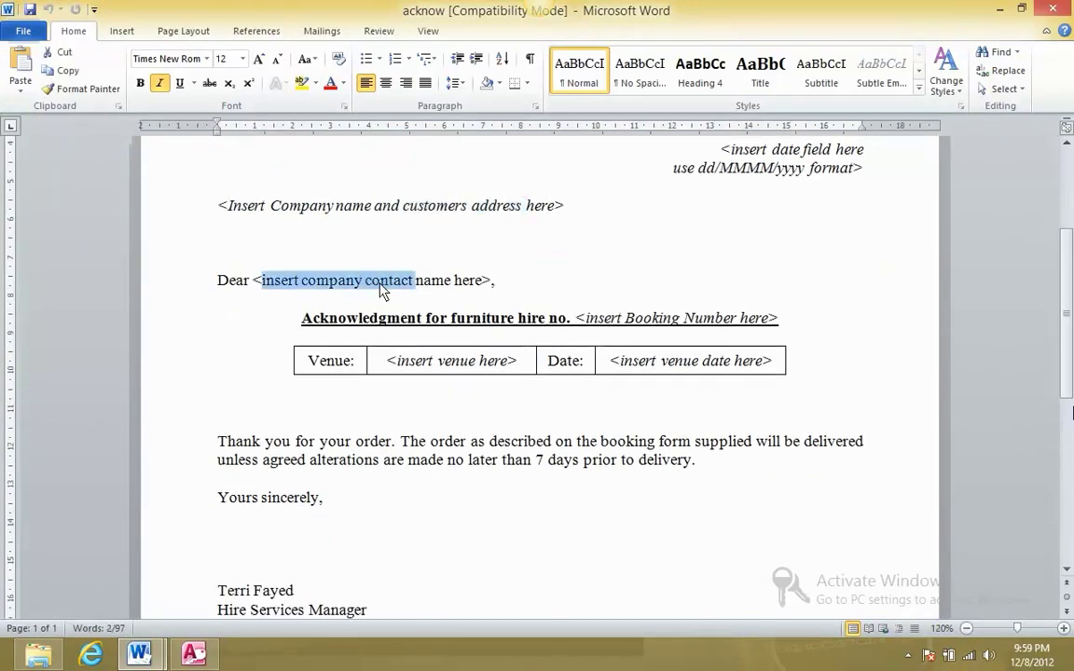
click(469, 285)
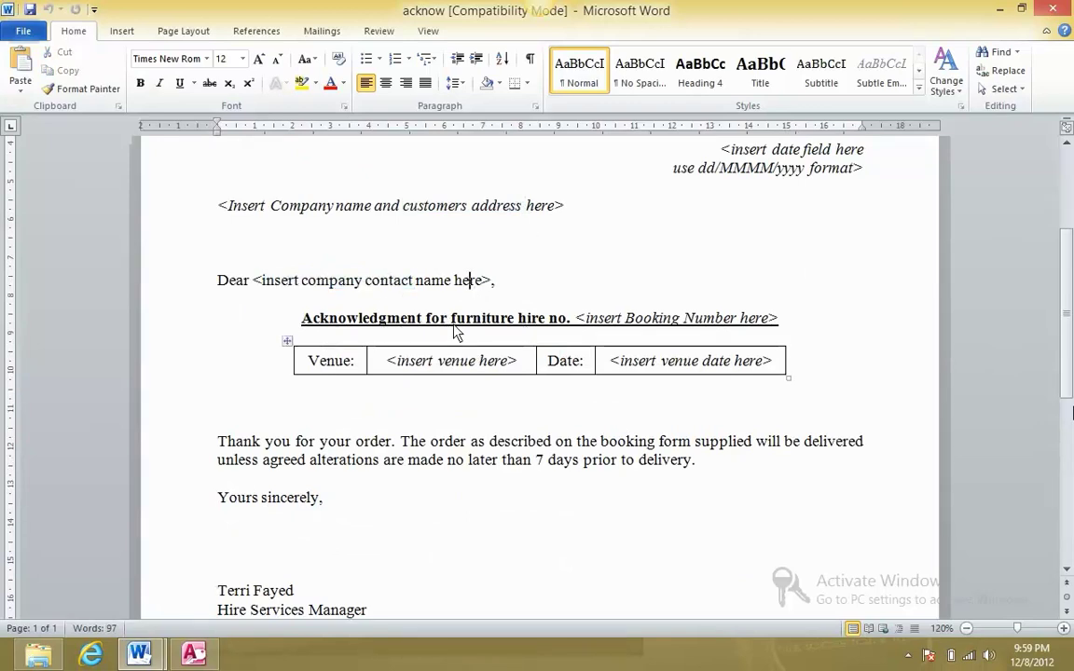
drag(586, 319, 718, 334)
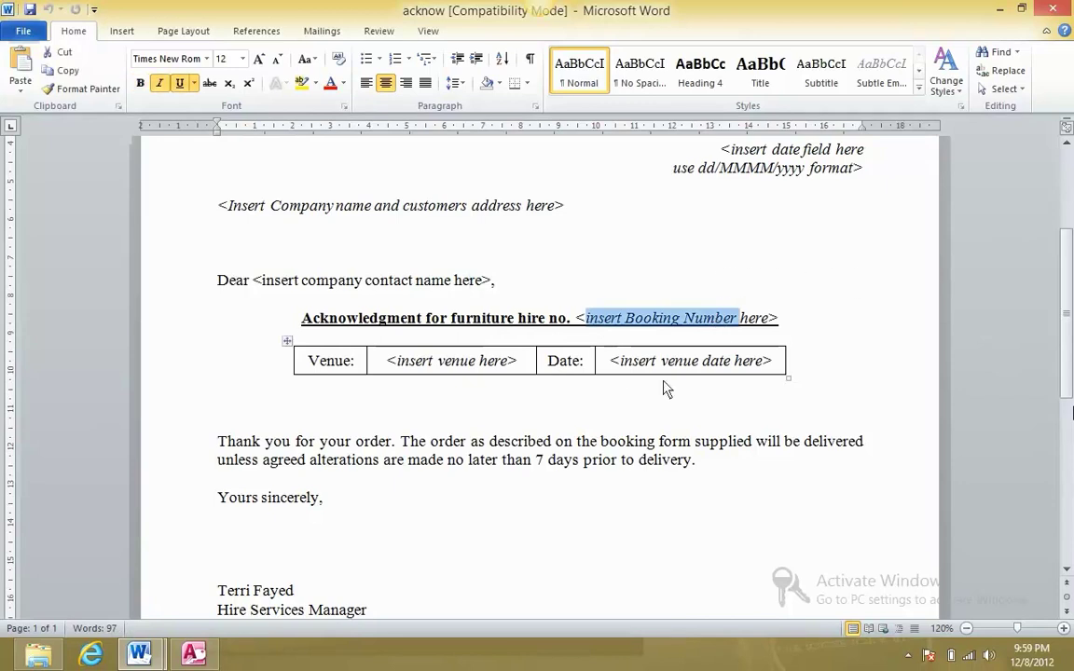
drag(618, 362, 730, 364)
drag(397, 362, 509, 371)
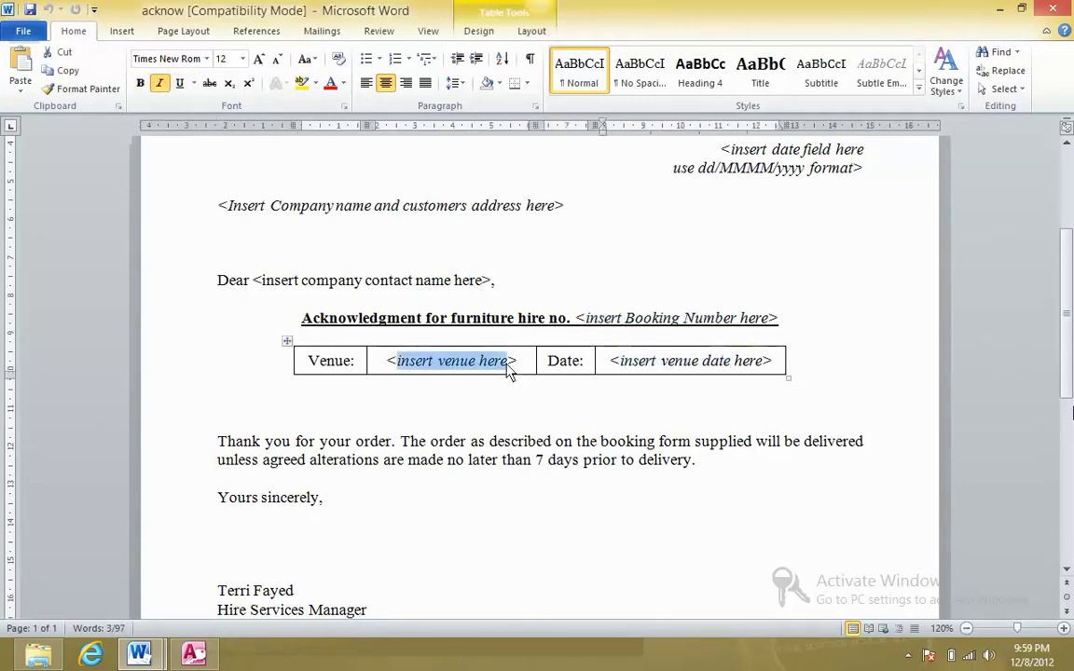
scroll(549, 469, down, 1)
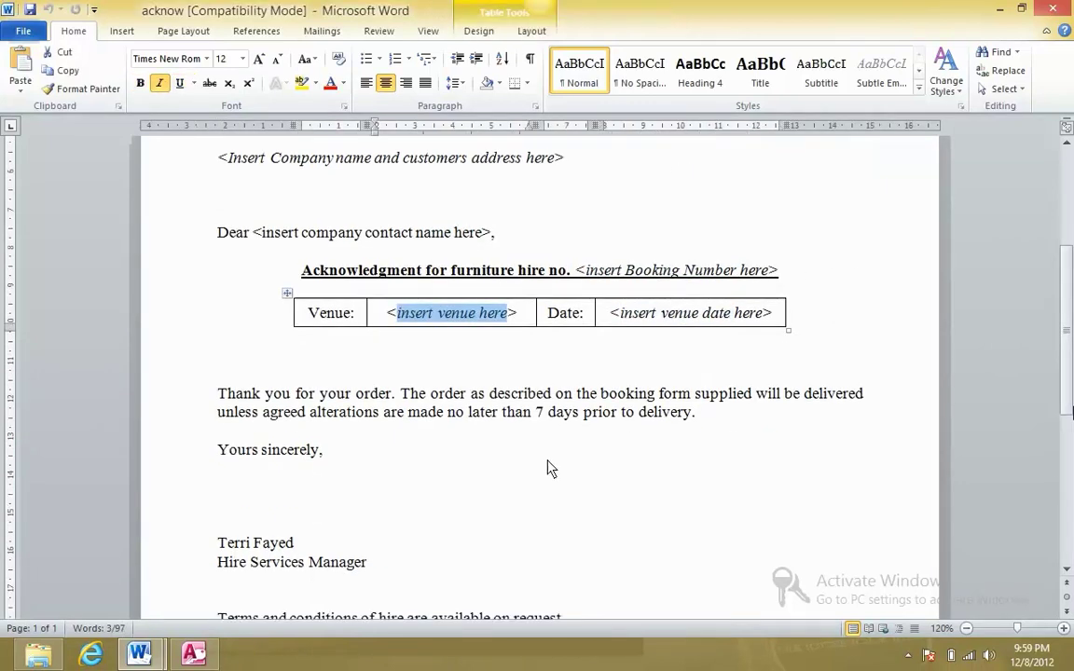
Create a design-view query in the MILLSIDE Access database with the Customers and Newbookings tables, and enlarge their field lists
click(197, 655)
click(124, 31)
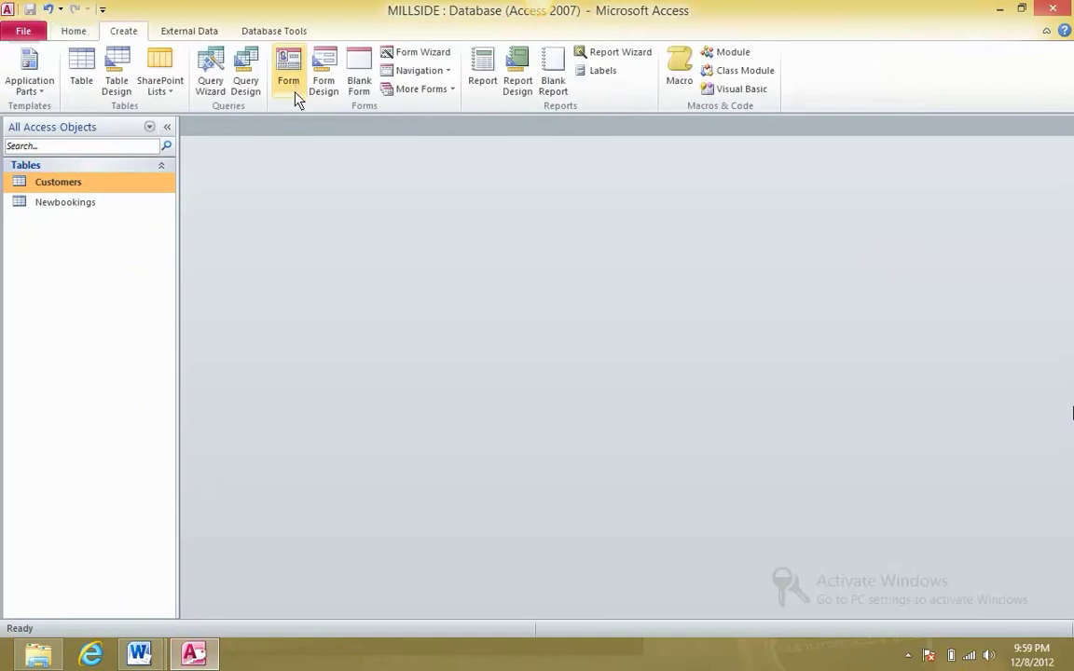
click(245, 84)
key(shift+Down)
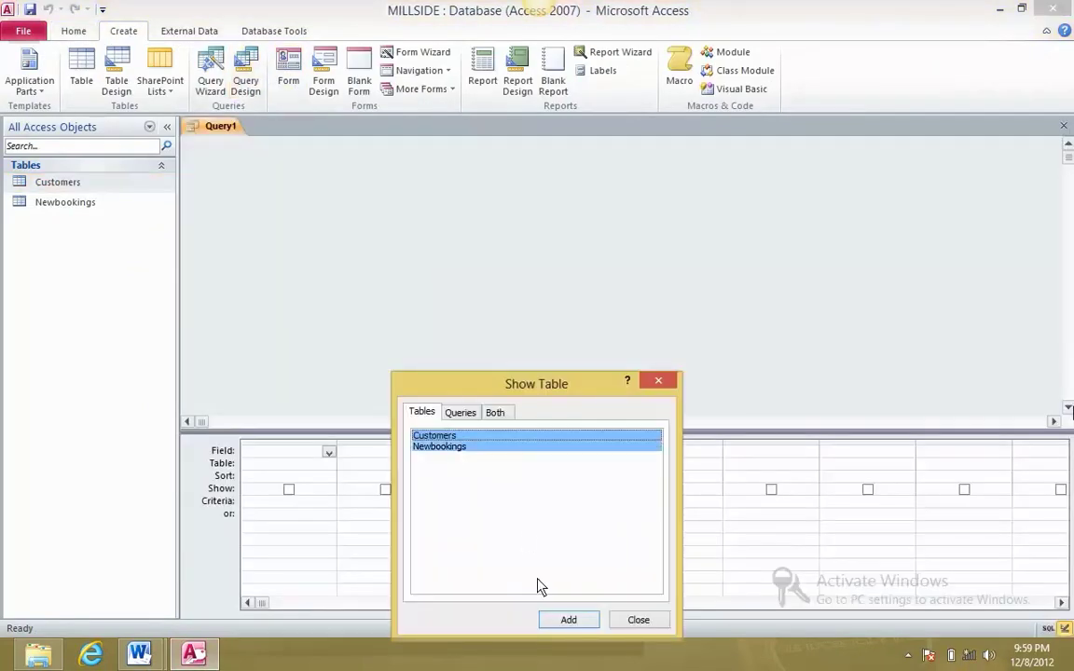
click(569, 620)
click(638, 619)
drag(499, 265, 497, 364)
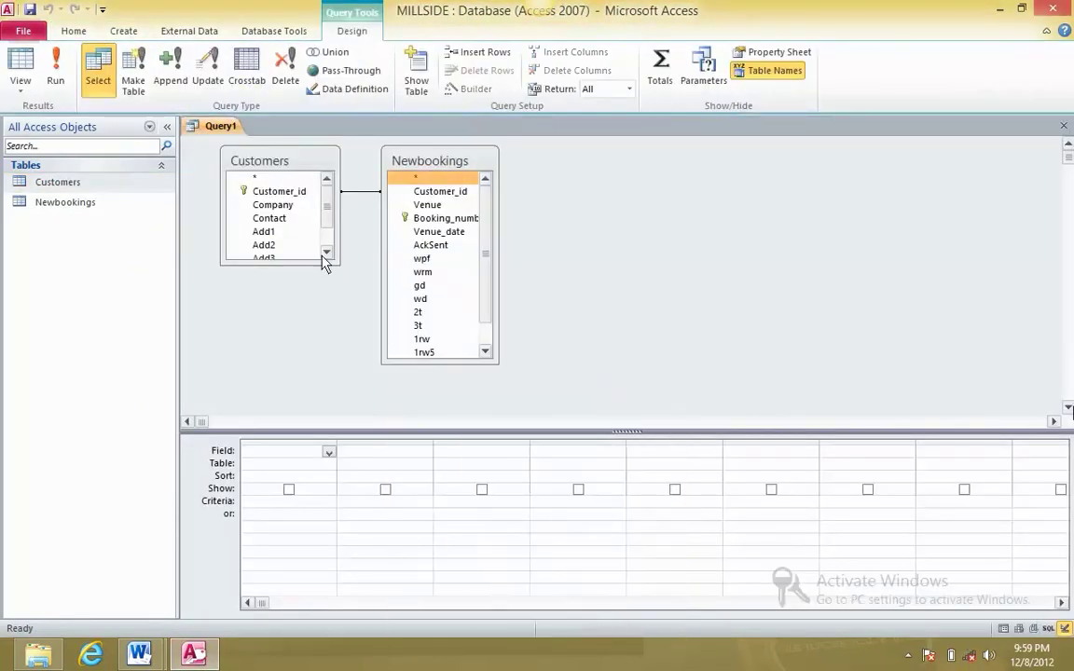
drag(326, 268, 342, 359)
Check the letter's company placeholder in Word and add the Customers table's Company field to the Access query
key(alt+Tab)
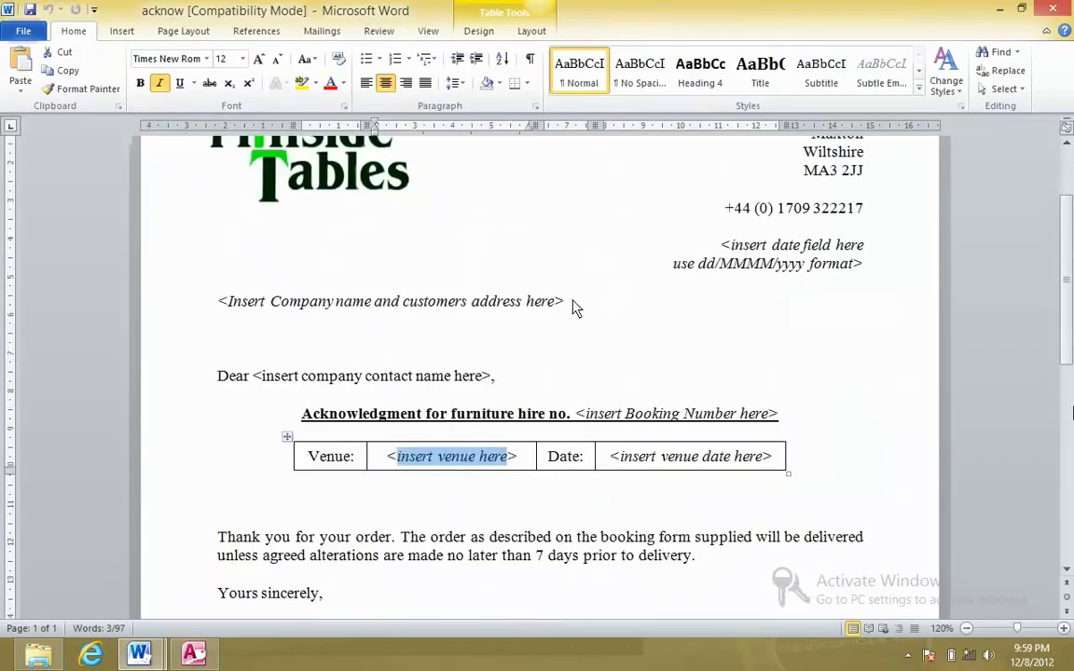
click(678, 289)
key(alt+Tab)
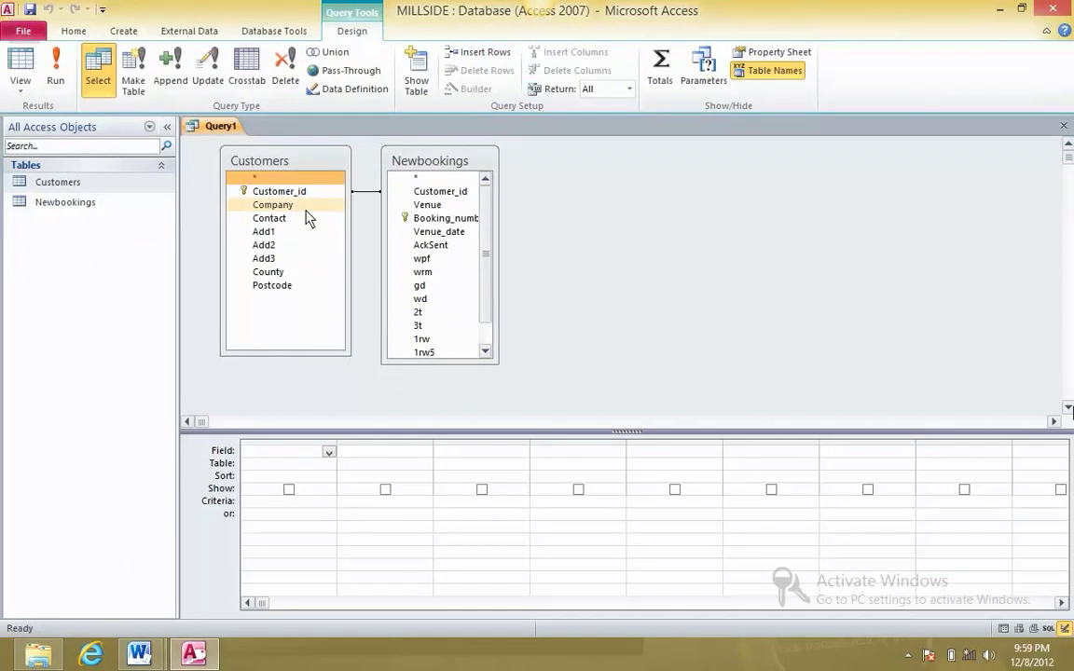
double_click(289, 207)
Check the letter's address placeholder and add Add1, Add2, Add3, County and Postcode from Customers to the query
key(alt+Tab)
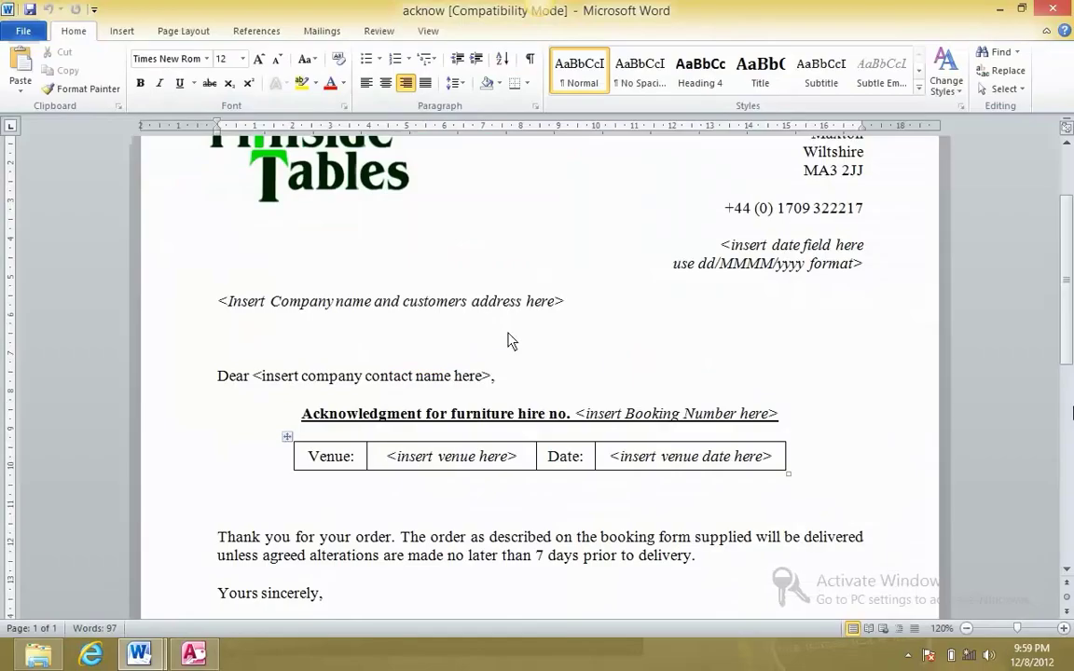
key(alt+Tab)
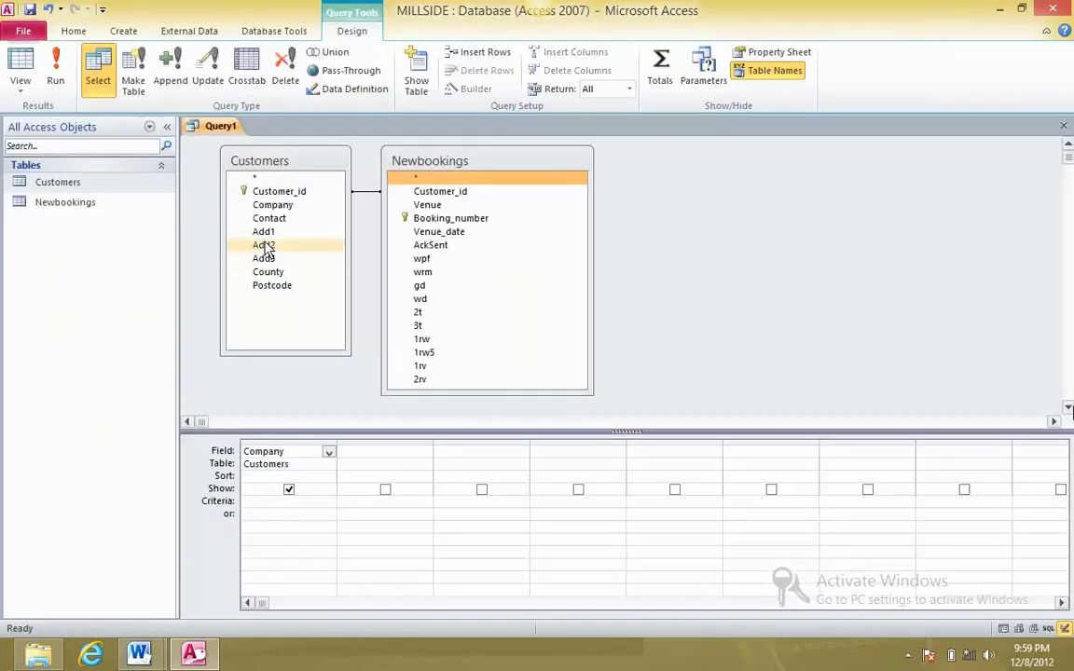
click(264, 233)
double_click(264, 235)
double_click(266, 245)
double_click(267, 259)
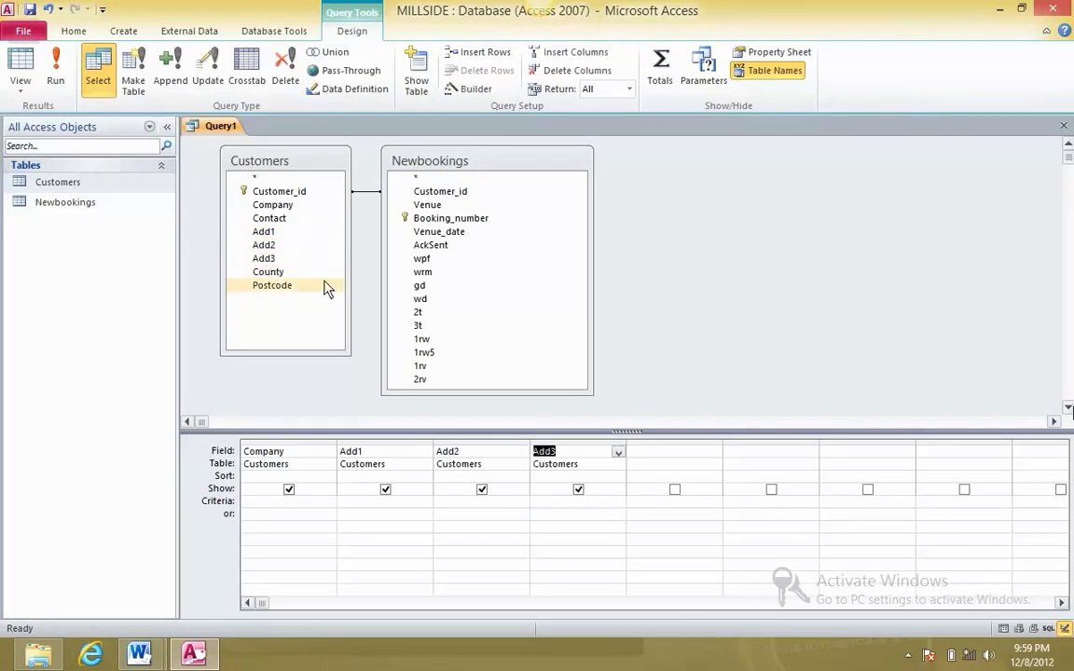
double_click(289, 272)
double_click(289, 286)
Check the letter's booking placeholder in Word and add the Newbookings table's Booking_number field to the query in Access
key(alt+Tab)
scroll(477, 373, down, 1)
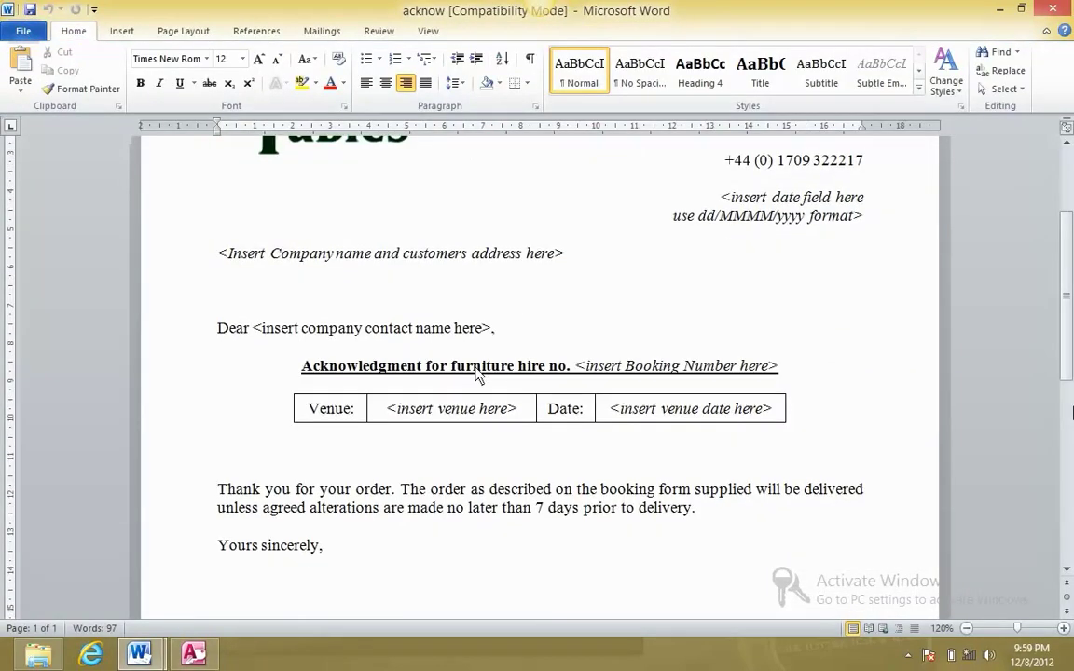
scroll(477, 369, down, 1)
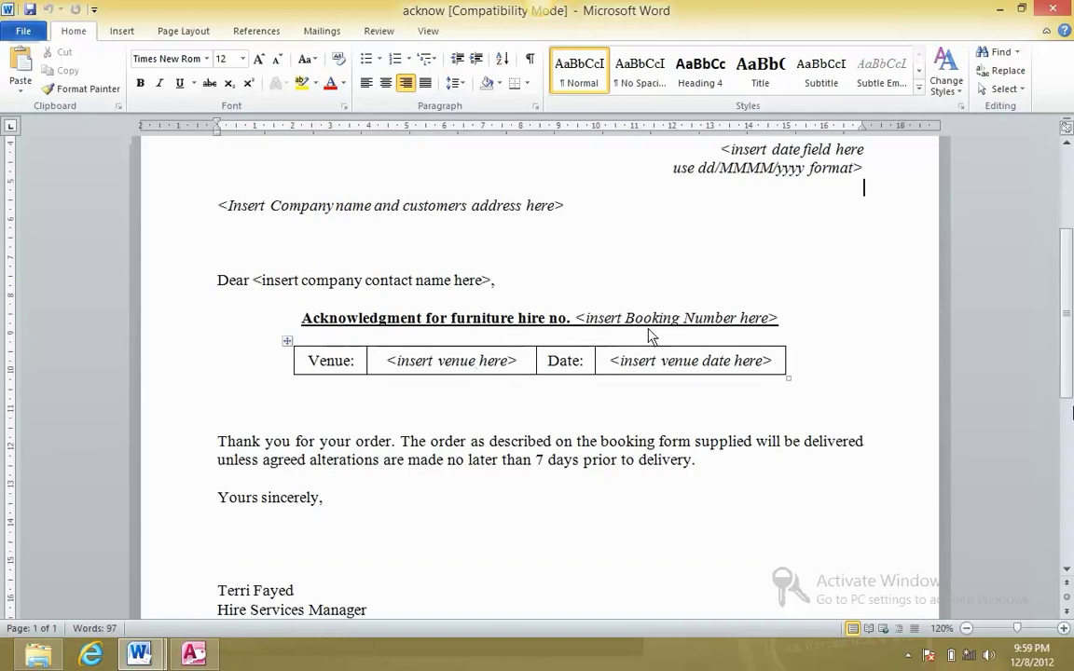
key(alt+Tab)
click(477, 232)
double_click(477, 232)
Compare the query with the letter's table placeholders and add the Venue and Venue_date fields from Newbookings
key(alt+Tab)
key(alt+Tab)
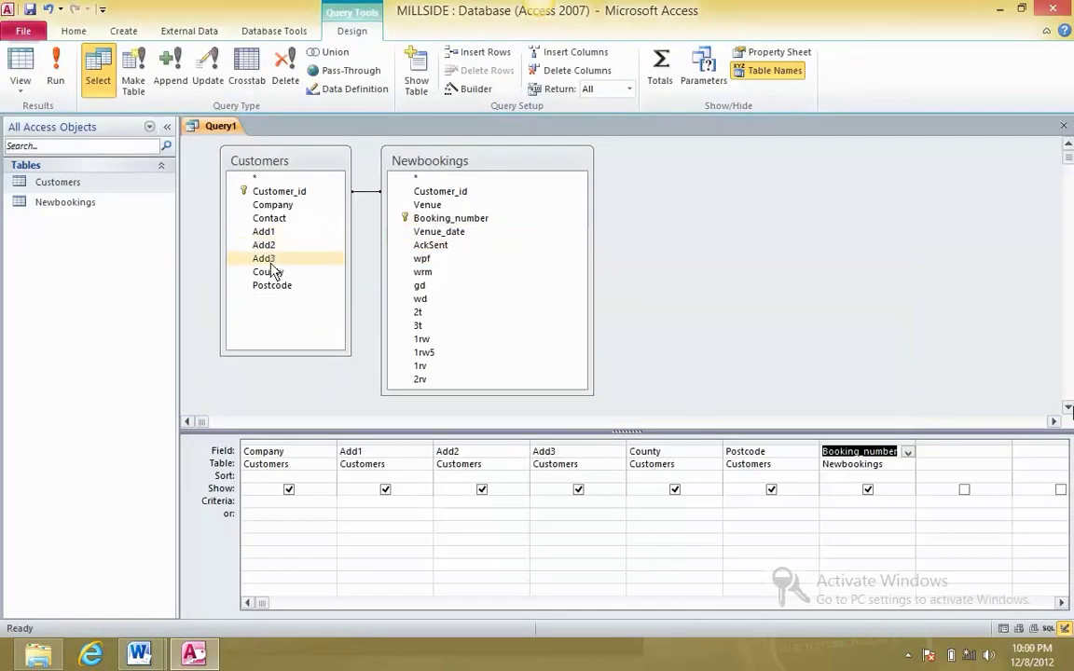
double_click(453, 206)
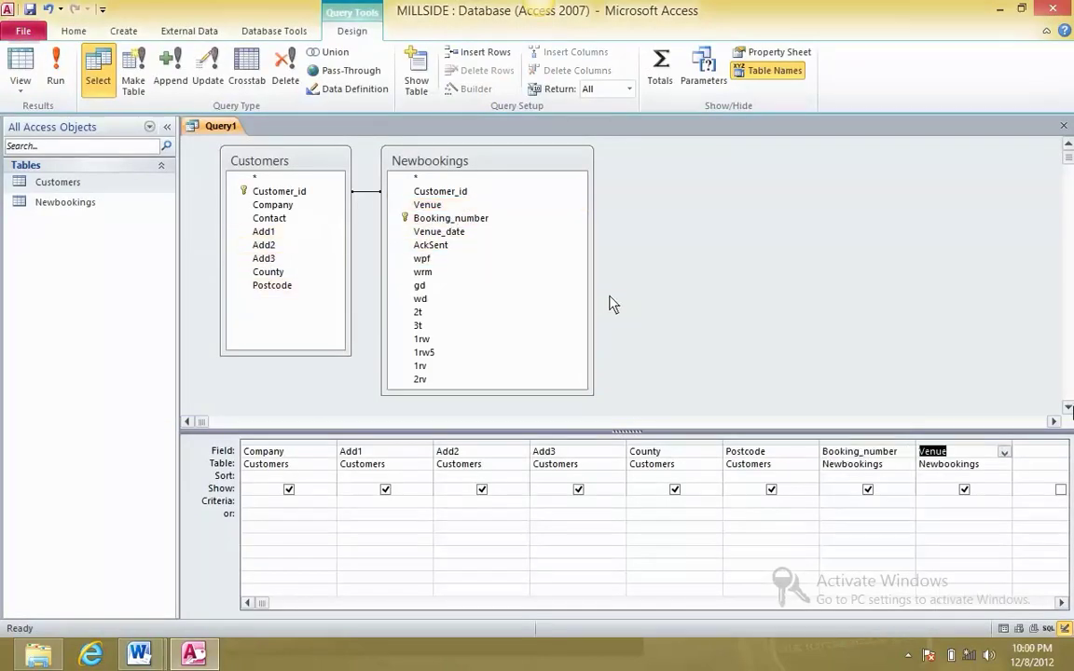
key(alt+Tab)
key(alt+Tab)
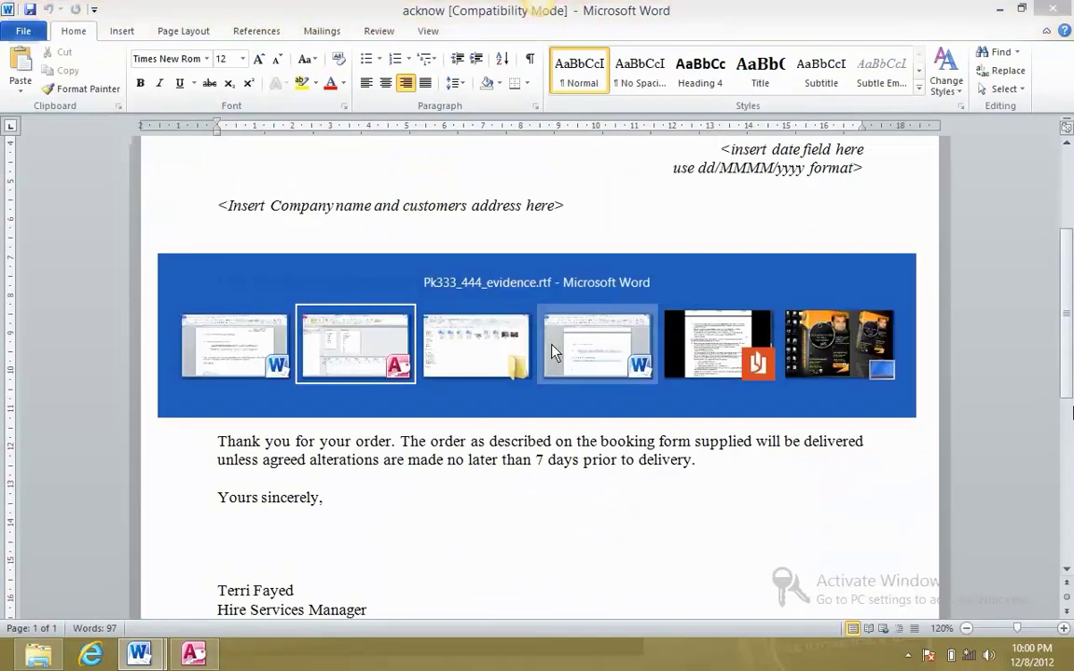
double_click(443, 232)
Check the remainder of the acknow letter against the fields in the query for anything still missing
key(alt+Tab)
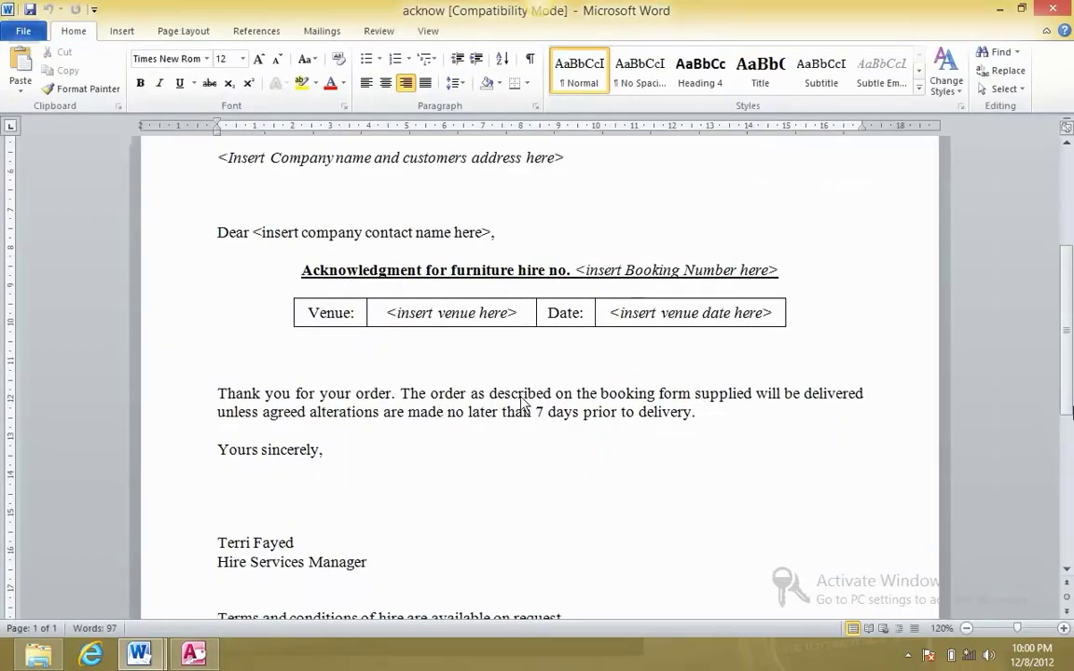
scroll(440, 516, down, 2)
key(alt+Tab)
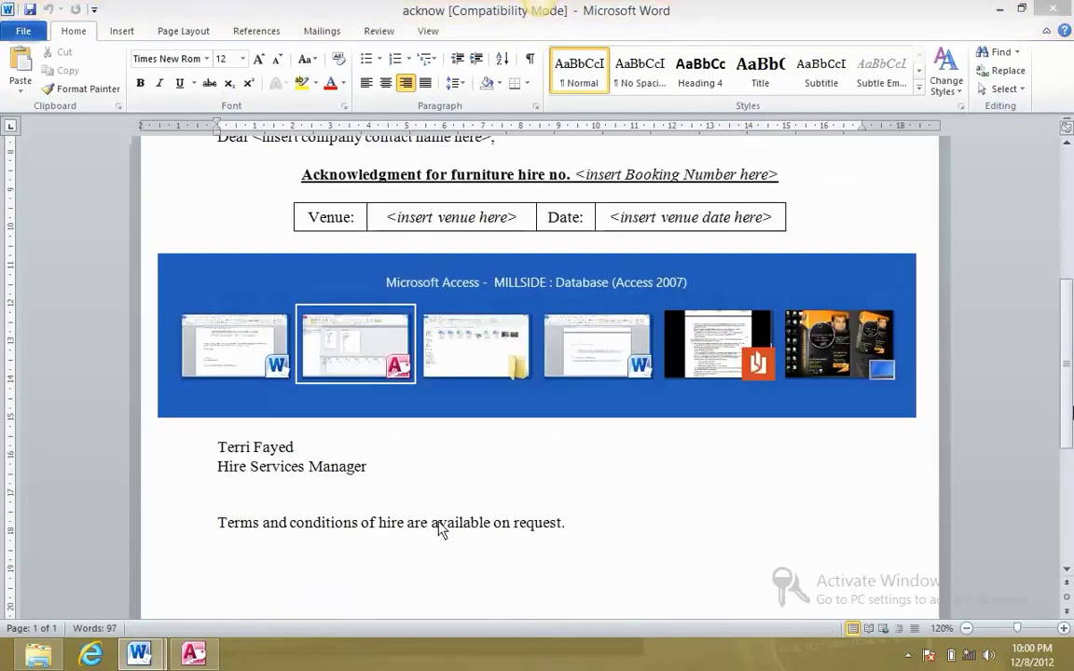
key(alt+Tab)
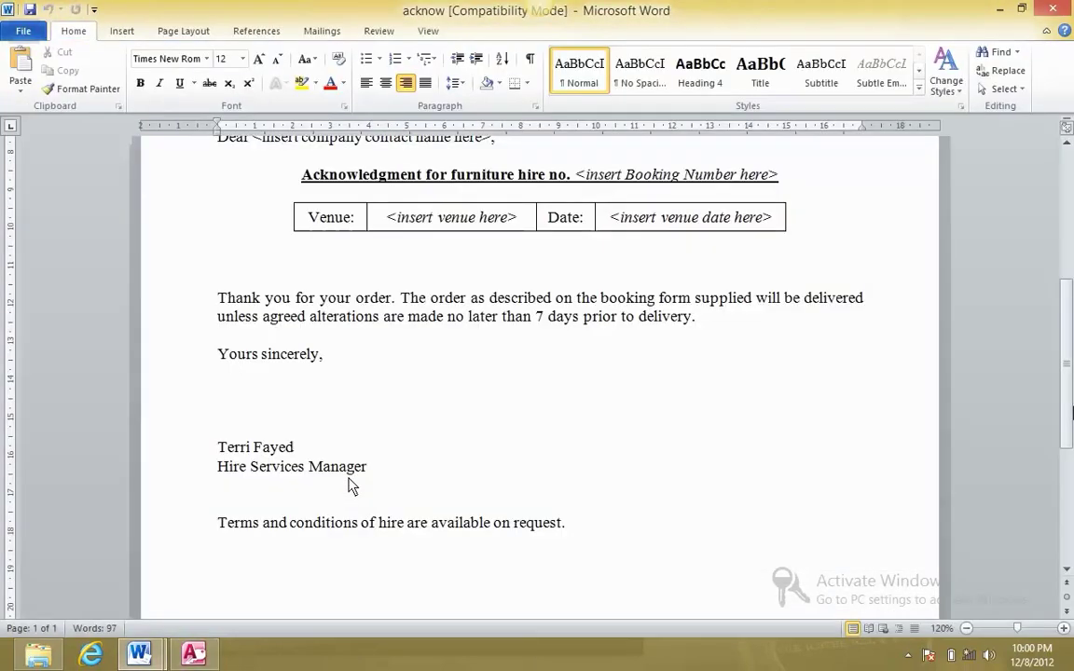
key(alt+Tab)
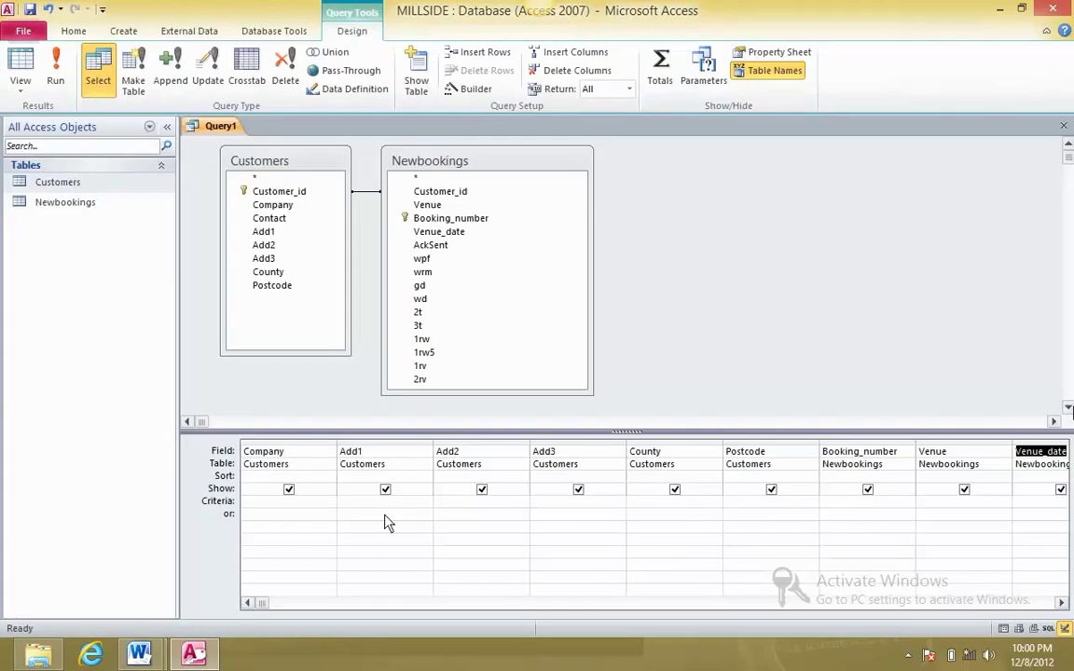
key(alt+Tab)
key(alt+Tab)
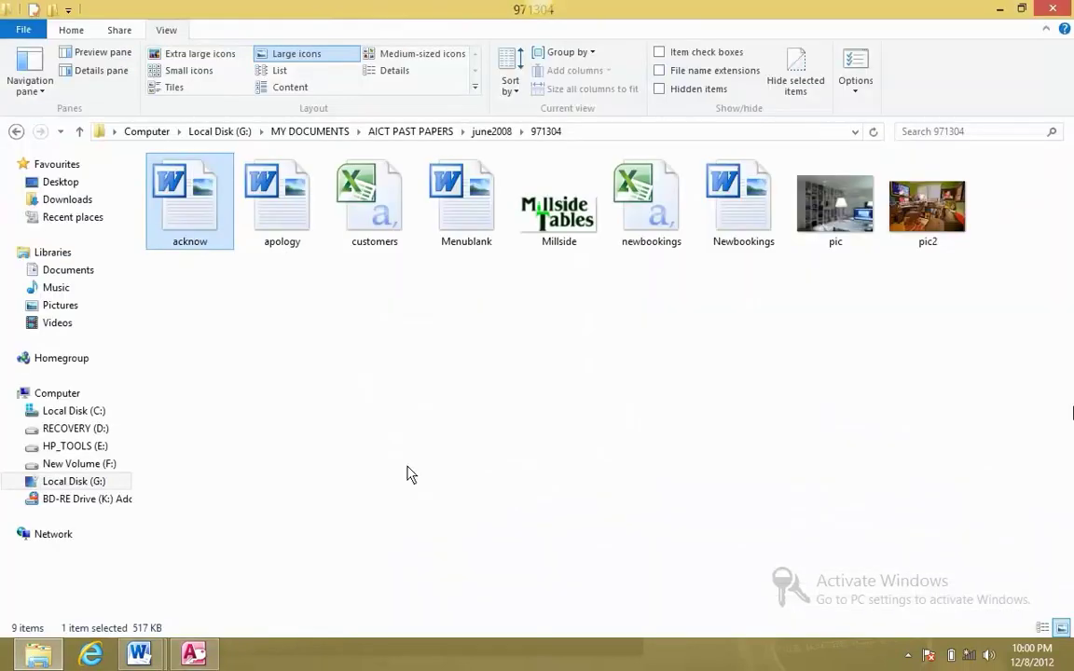
Check task 11's selection condition in the exam paper and add the AckSent field from Newbookings to the Access query
key(alt+Tab)
key(alt+Tab)
key(alt+Tab)
key(alt+Tab)
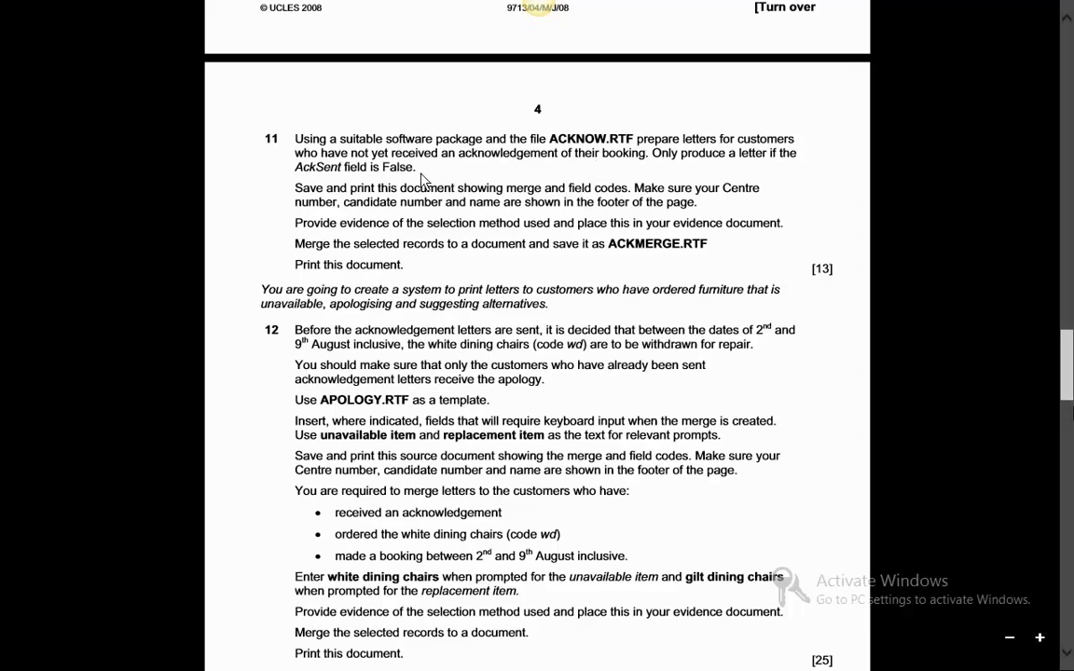
key(alt+Tab)
key(alt+Tab)
key(alt+Tab)
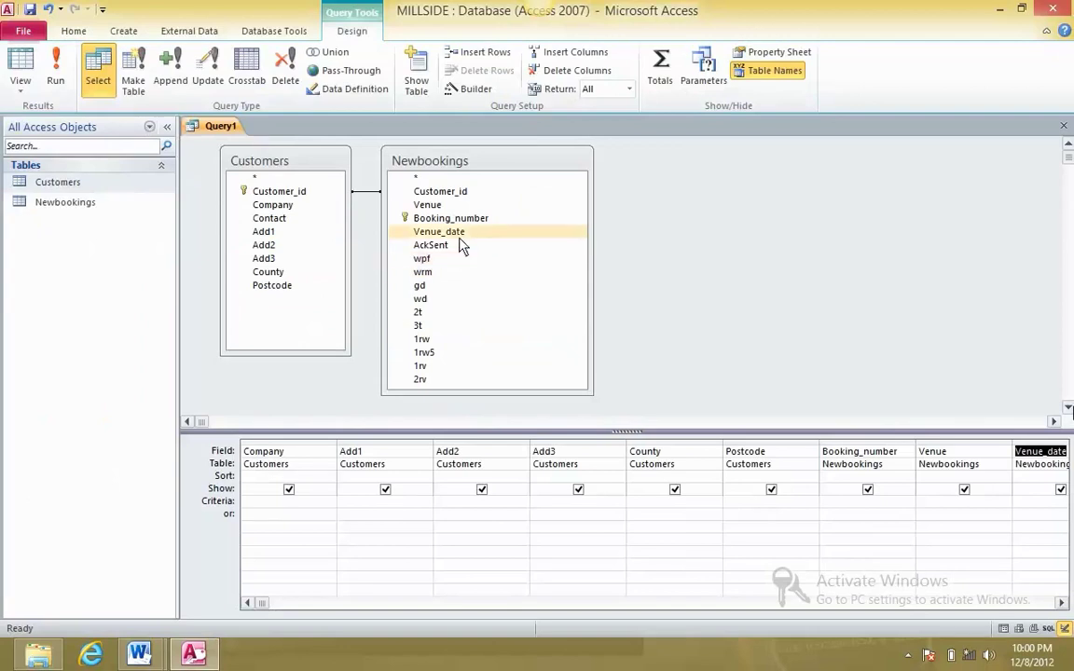
double_click(457, 246)
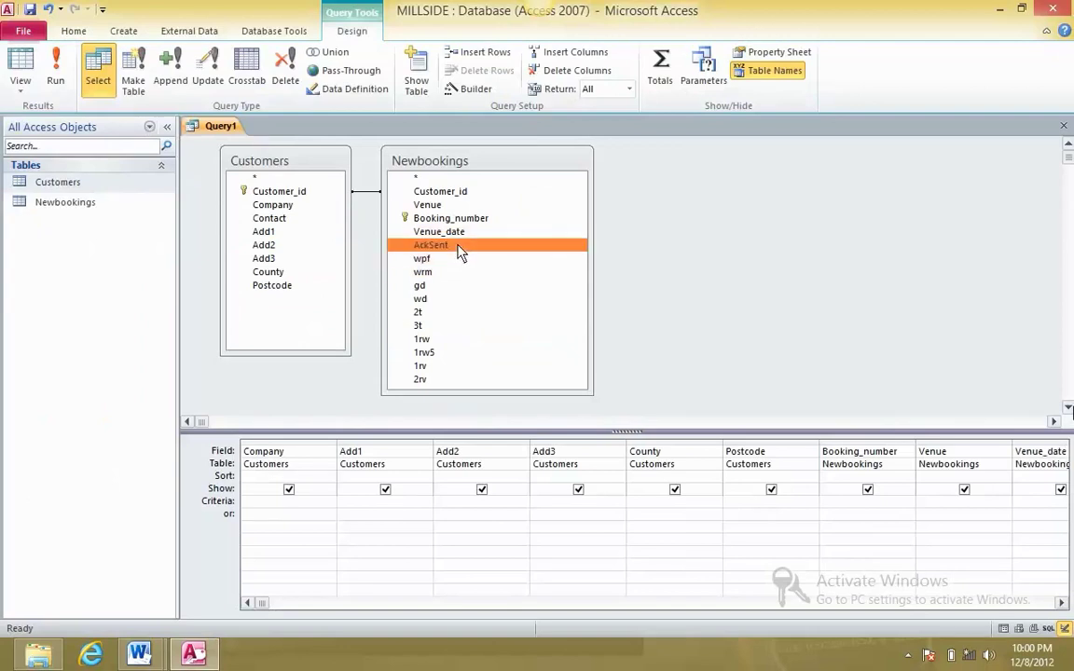
Run the query to examine the AckSent values and return to its design
click(54, 67)
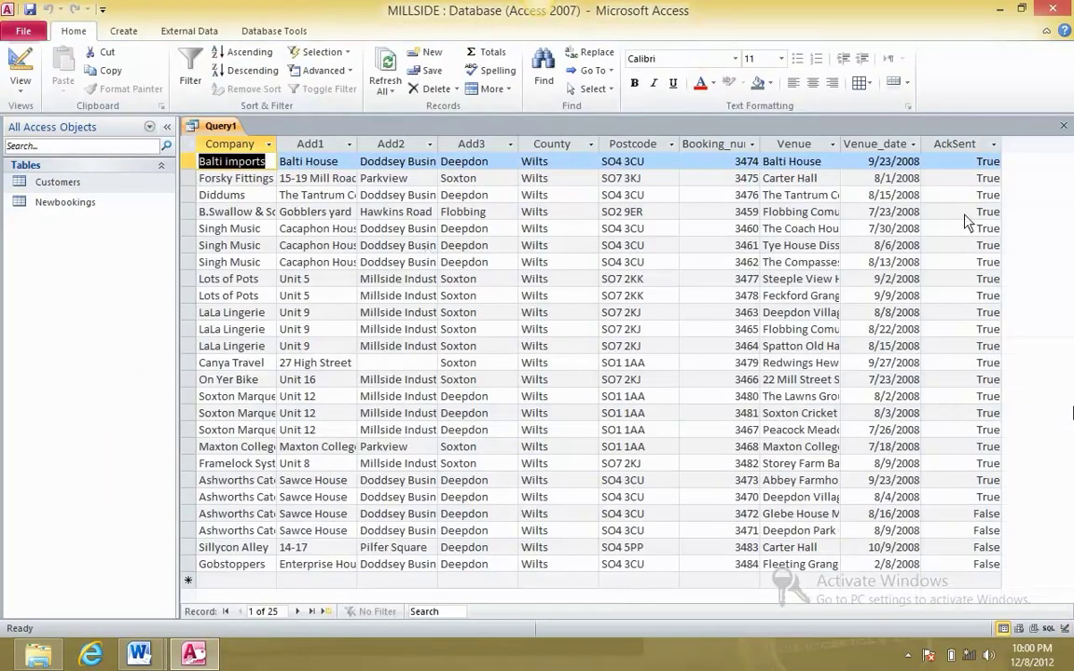
click(22, 91)
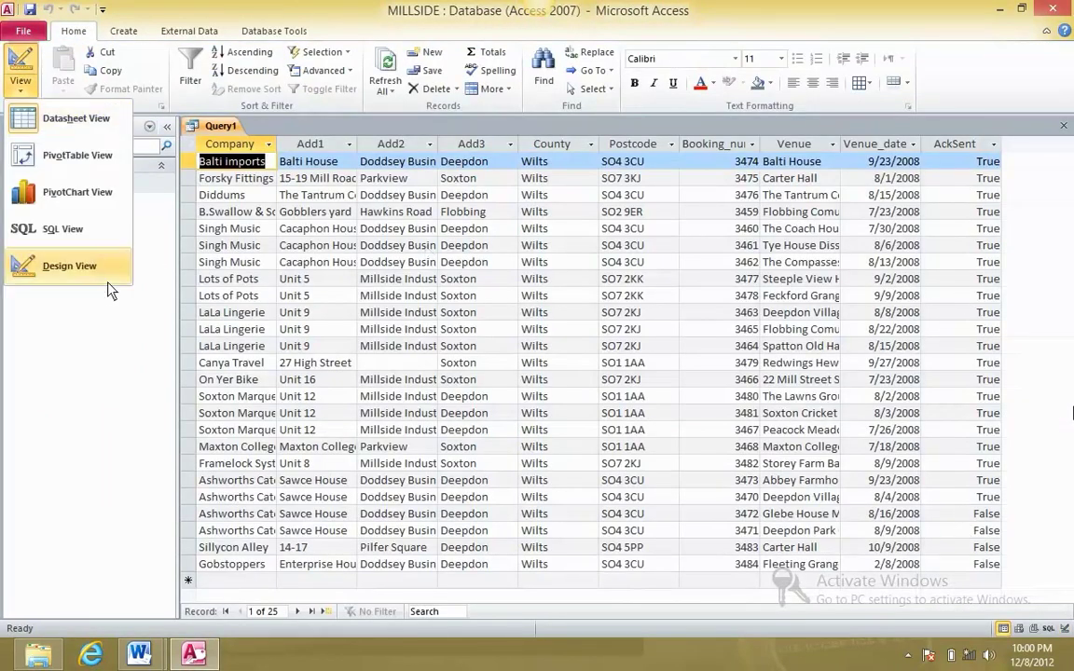
click(51, 263)
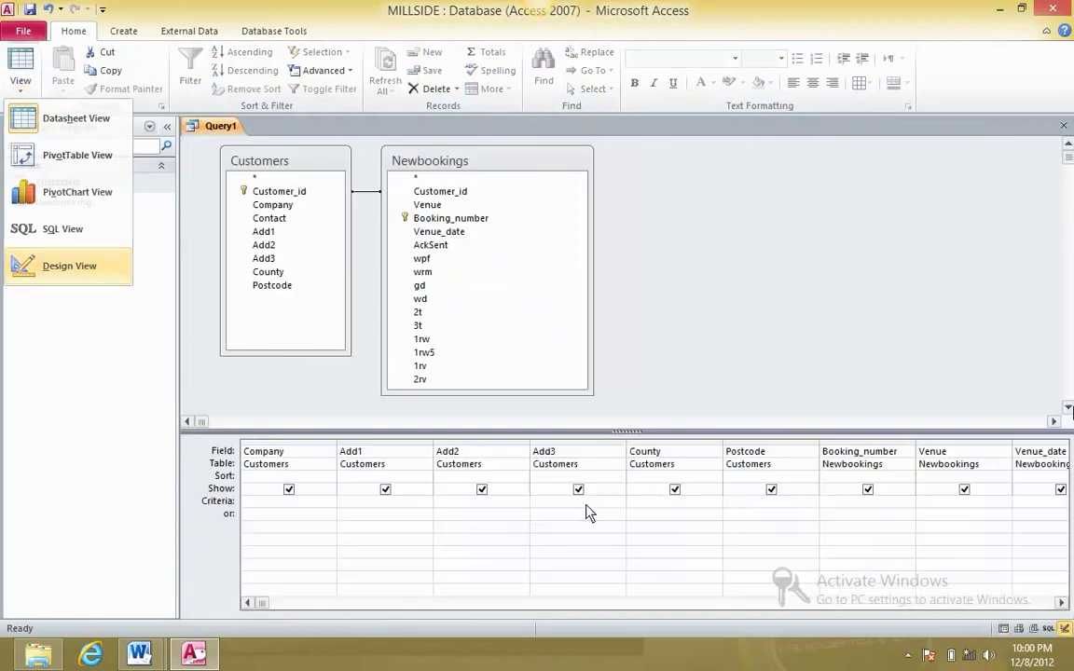
Set the AckSent criterion to False and run the query to check the selected bookings
click(1061, 603)
click(1062, 603)
click(855, 502)
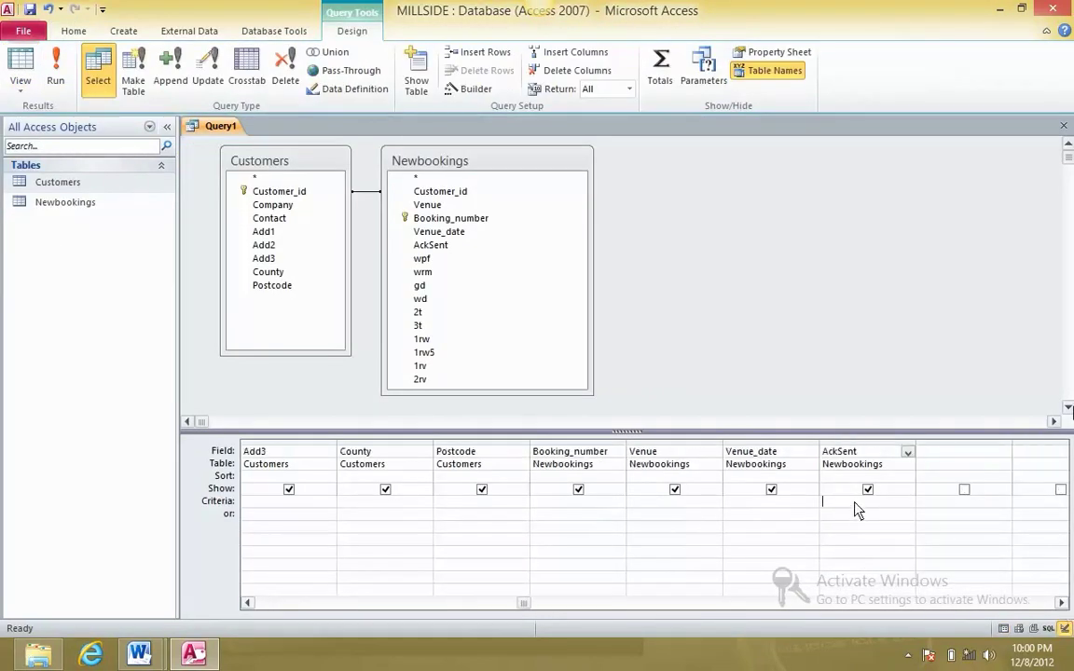
text(false)
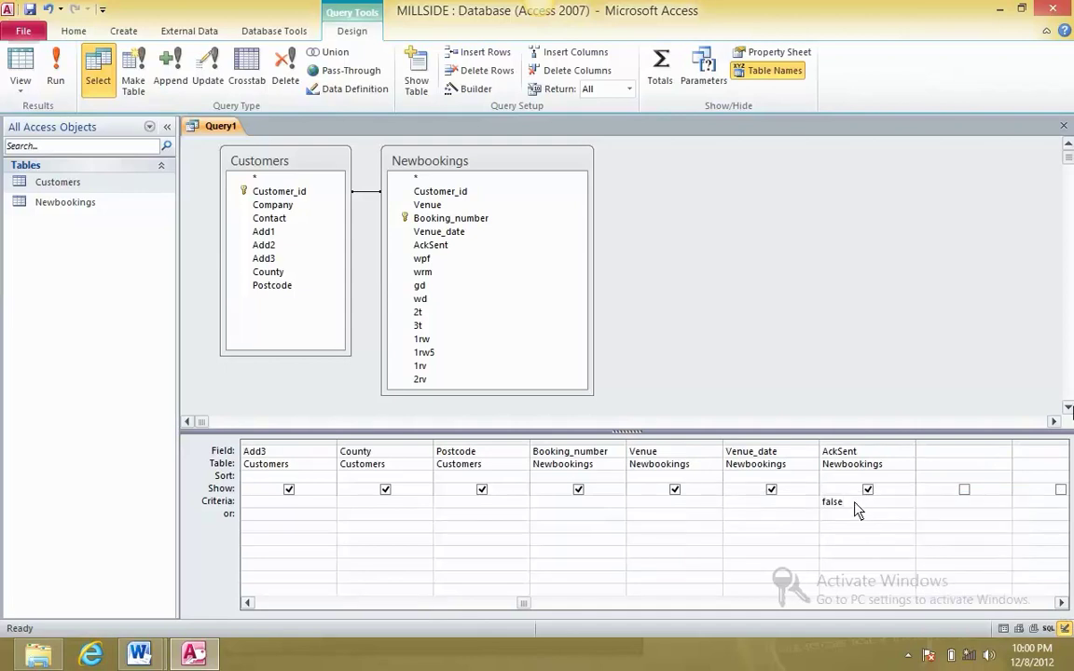
click(750, 515)
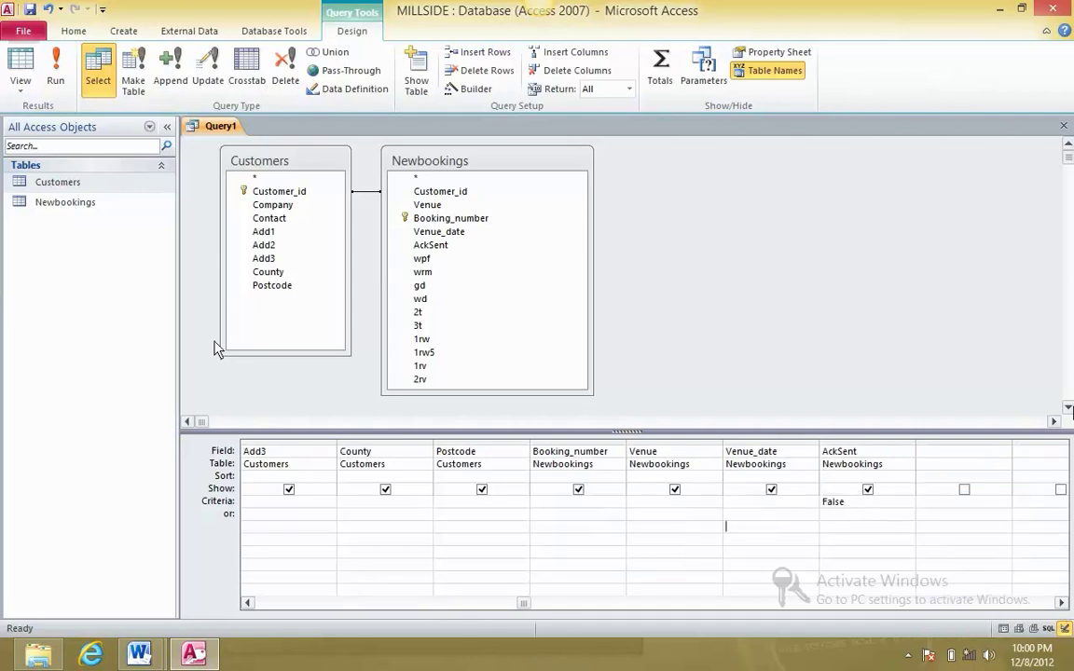
click(39, 82)
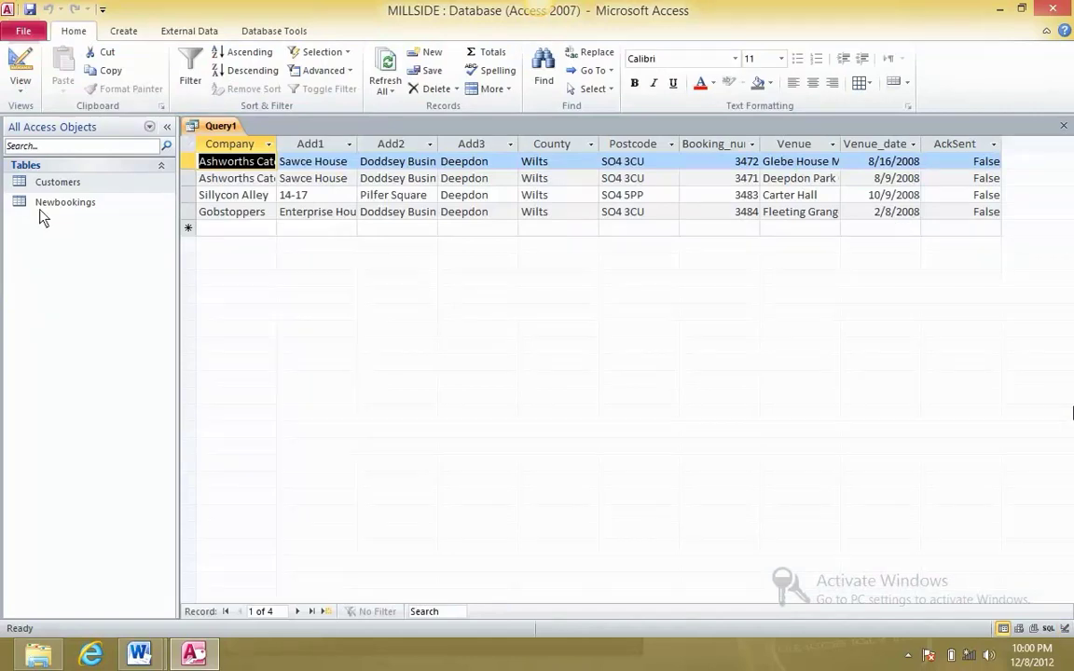
click(26, 93)
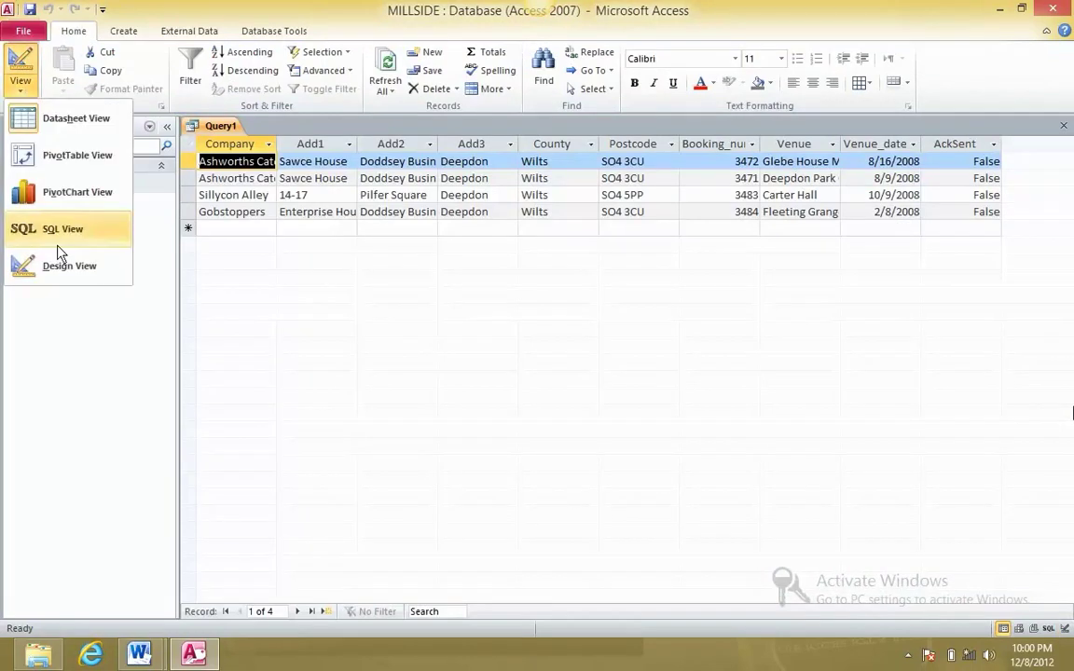
click(58, 265)
Look up the merge document's name in task 11 of the exam paper and save the Access query as ACKMERGE
key(alt+Tab)
key(alt+Tab)
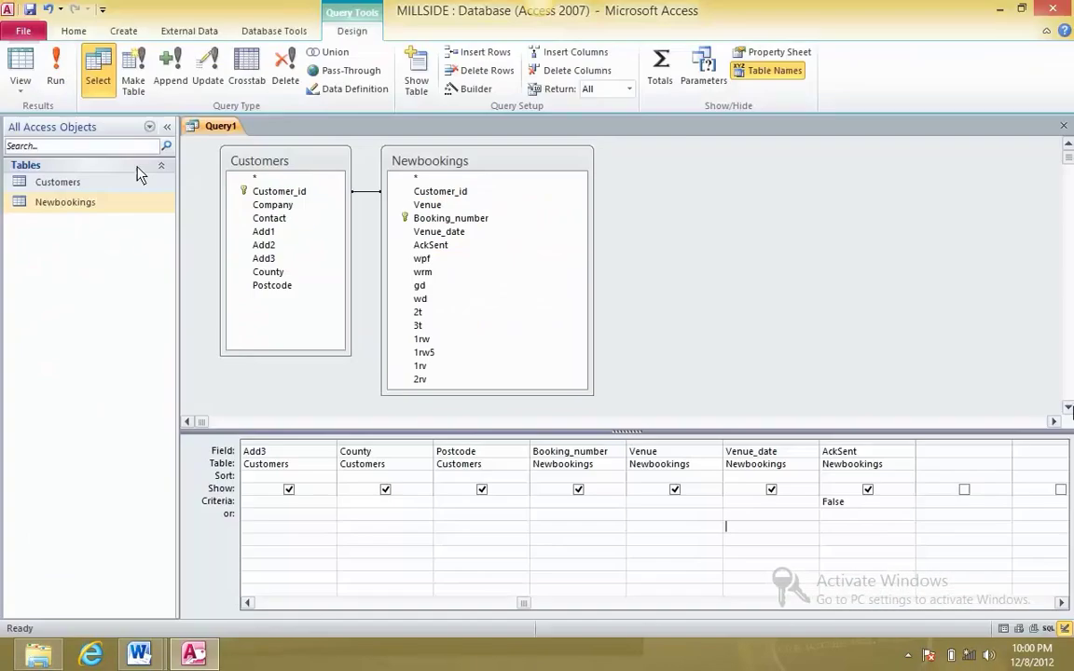
key(ctrl+s)
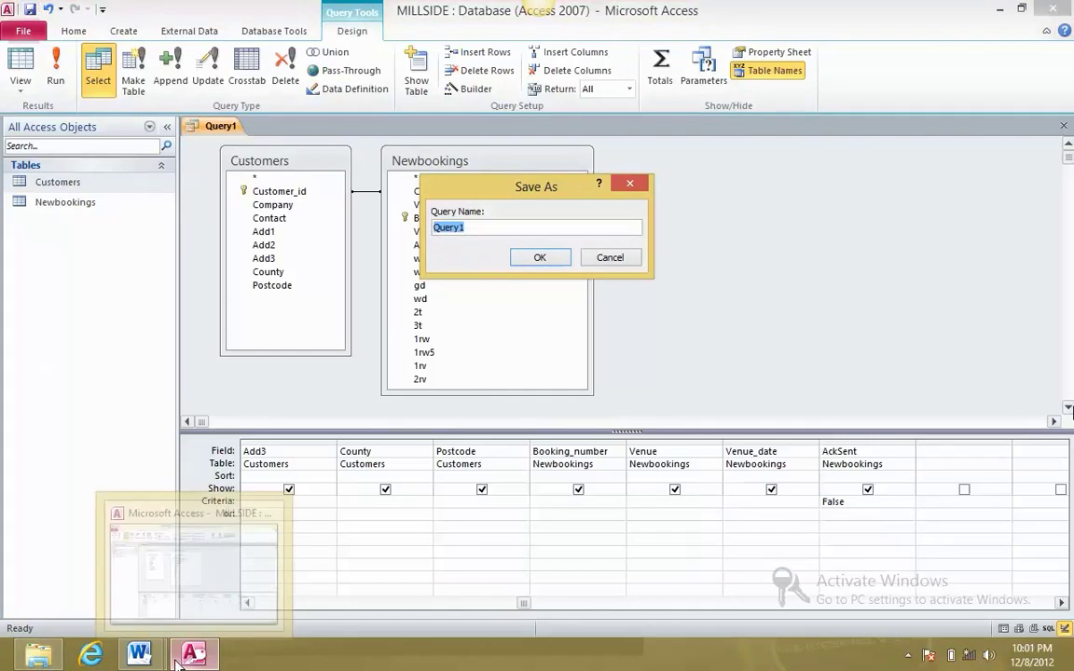
key(alt+Tab)
key(alt+Tab)
key(alt+Tab)
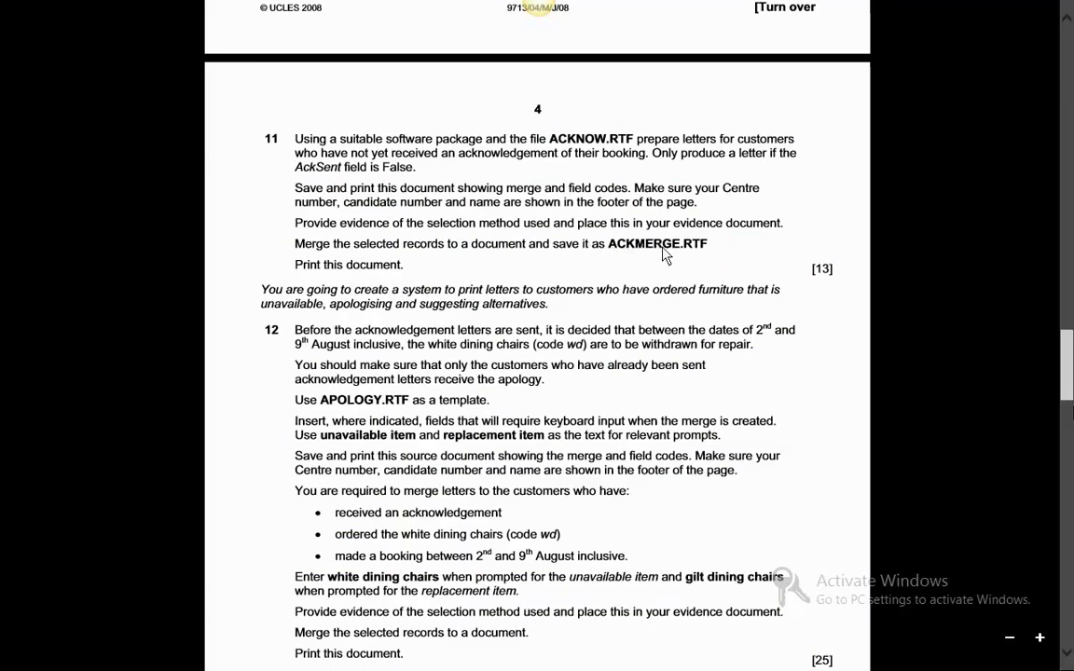
key(alt+Tab)
key(alt+Tab)
key(alt+Tab)
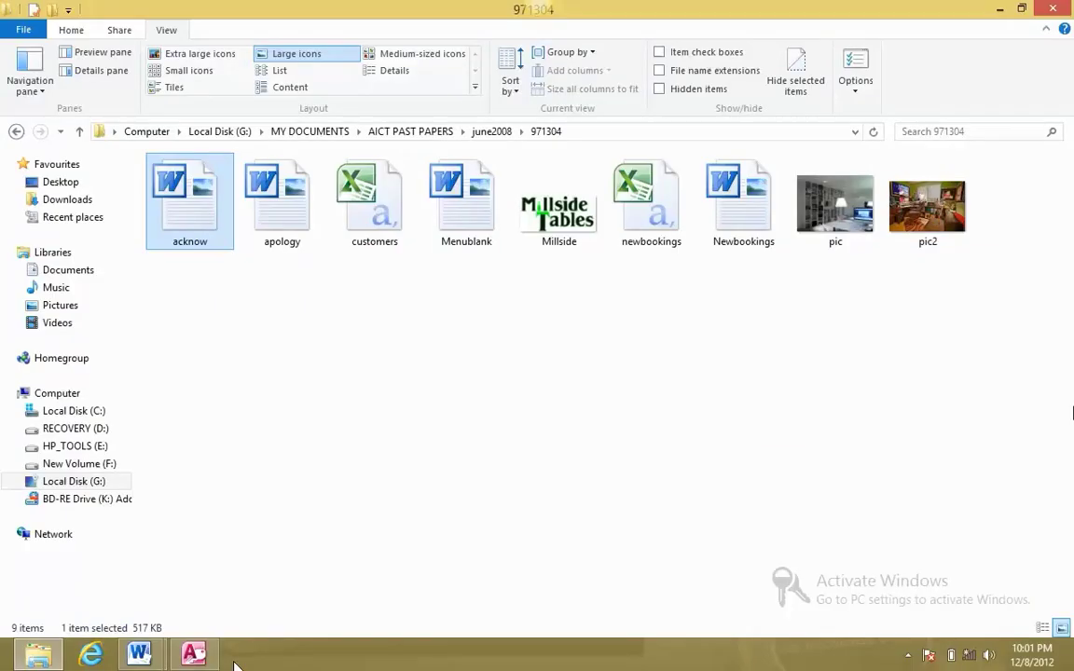
key(alt+Tab)
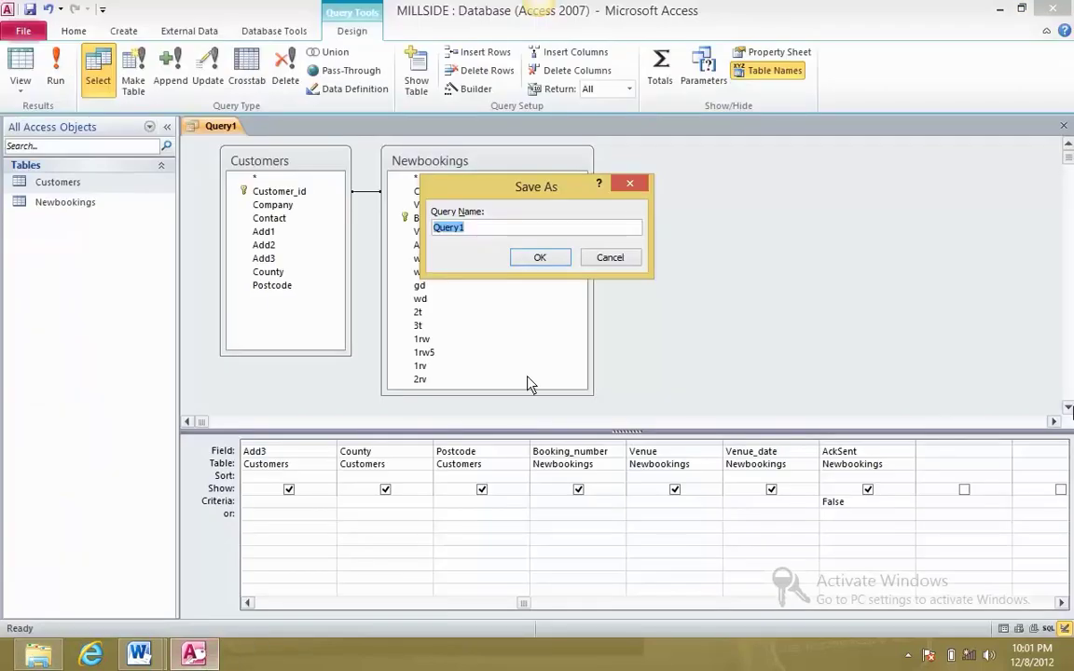
key(Caps_Lock)
text(ACK)
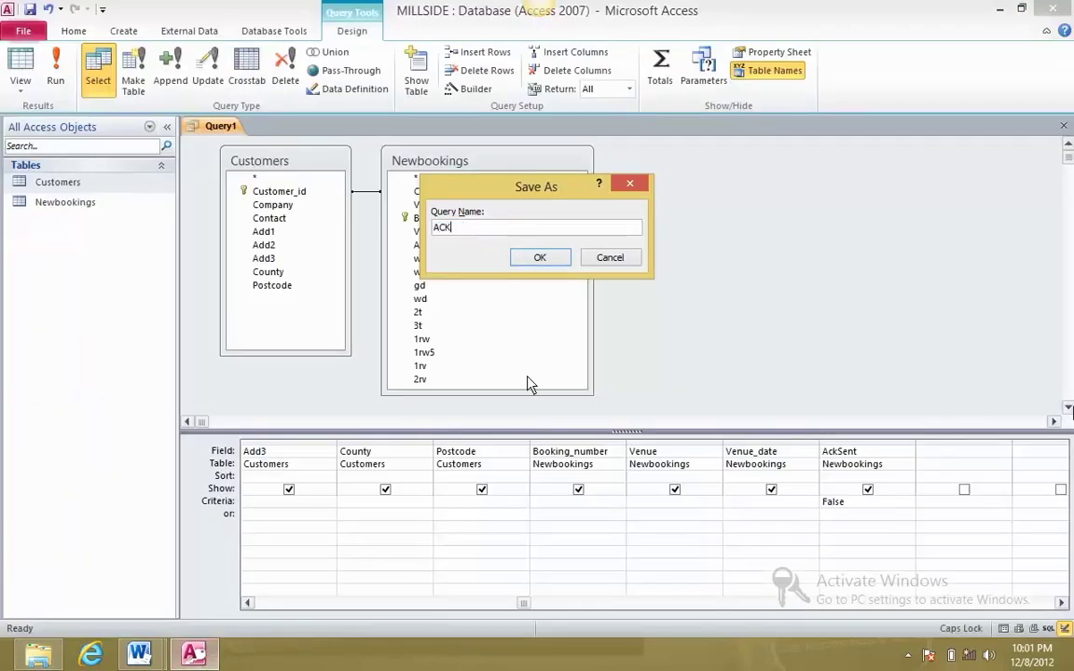
text(MERGE)
click(538, 259)
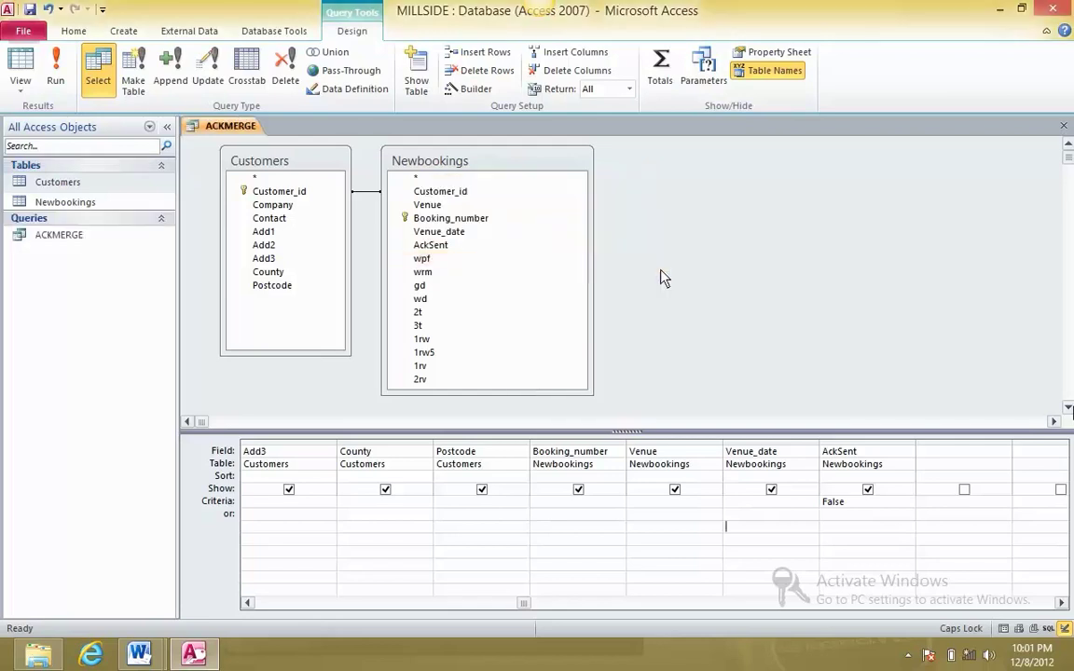
Close the ACKMERGE query and Access, and switch to the start of the acknow letter in Word
click(1064, 126)
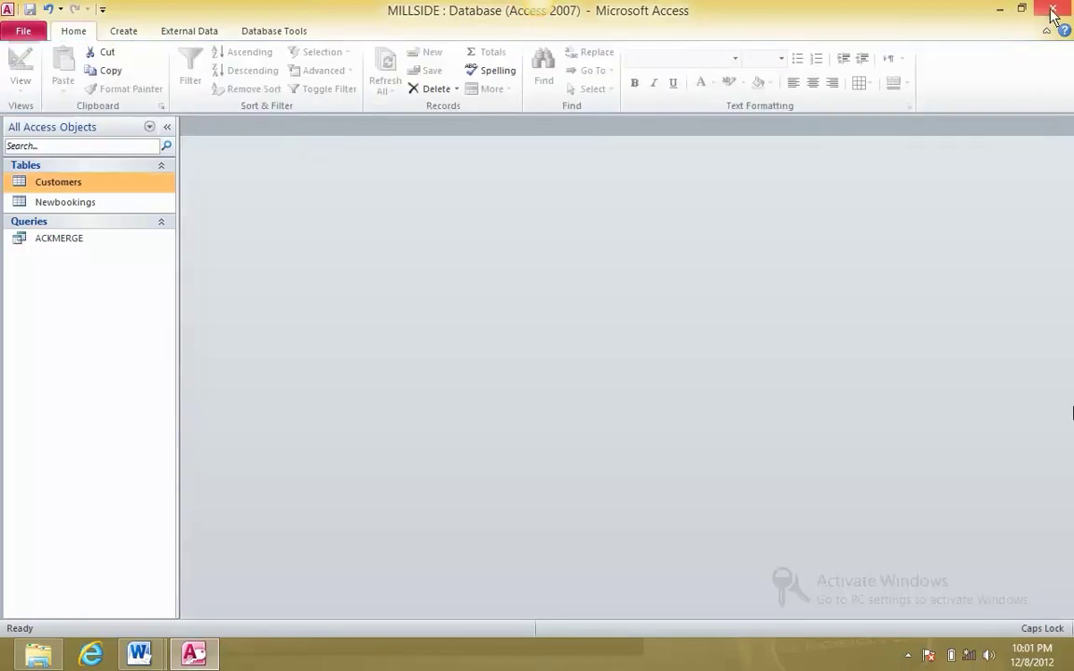
click(1051, 11)
mouse_move(139, 655)
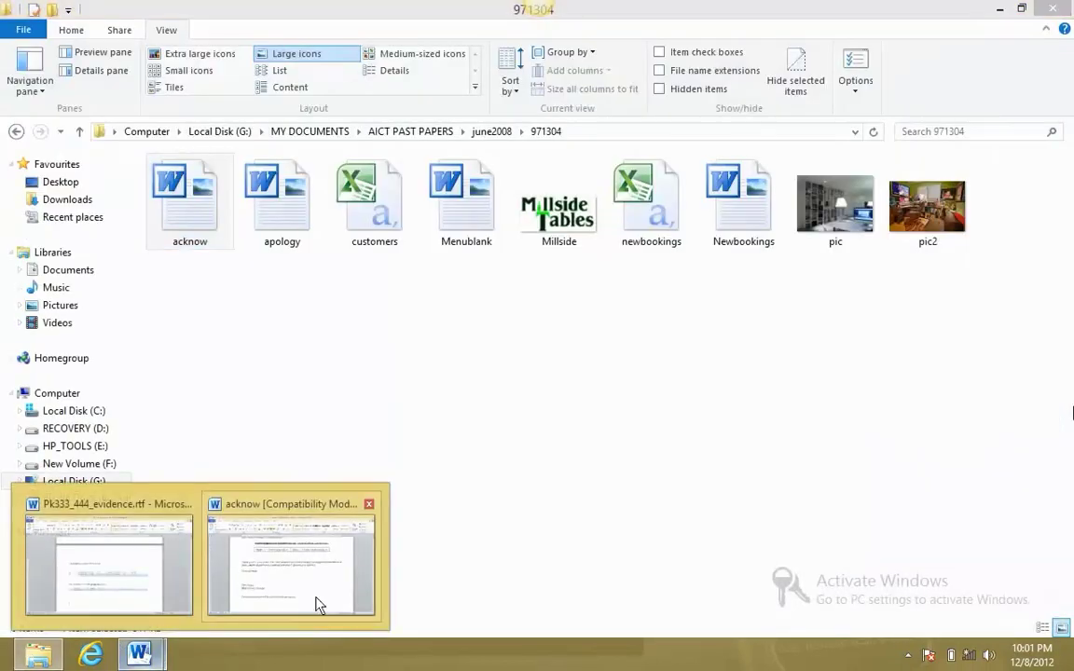
click(316, 605)
scroll(400, 429, up, 5)
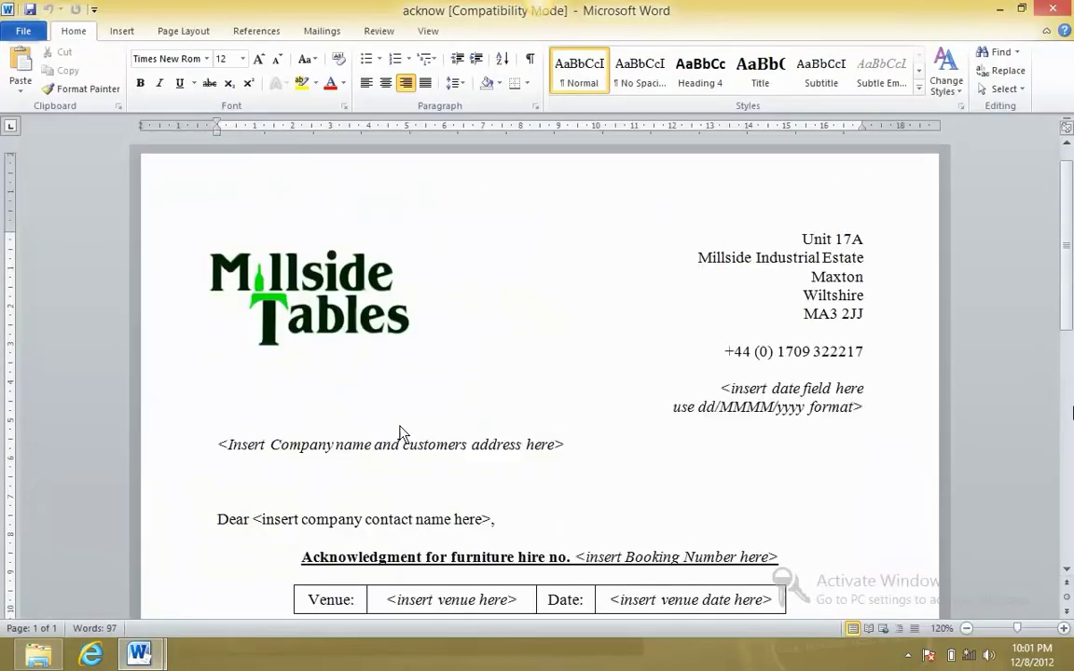
Link the letter to the ACKMERGE query of the MILLSIDE database in Documents as its recipient list and view the available merge fields
click(319, 30)
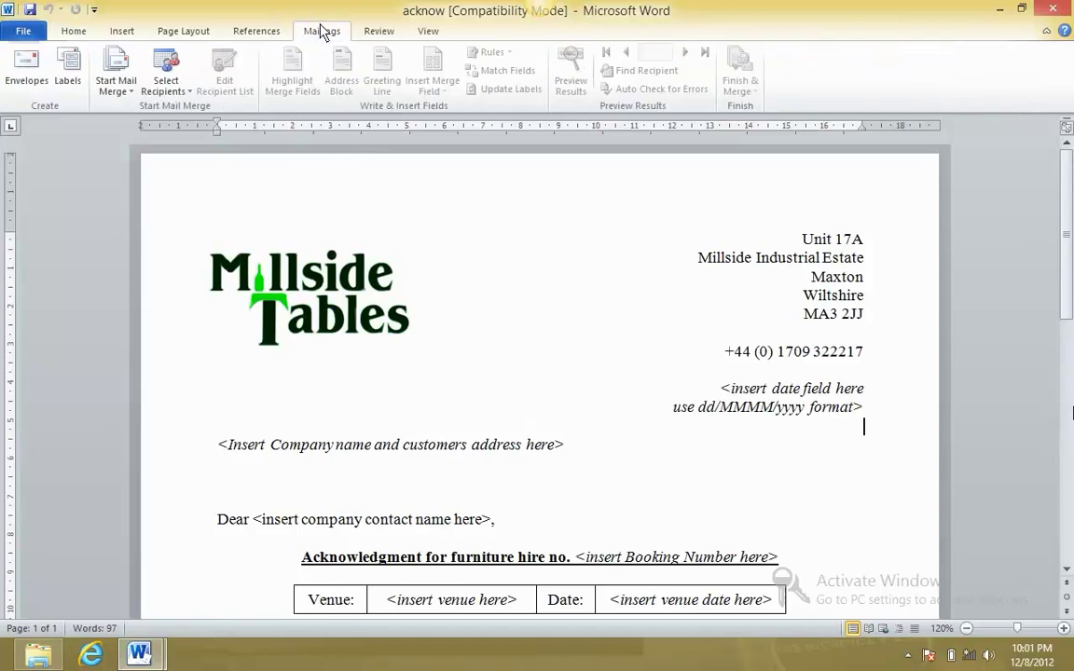
click(169, 97)
click(182, 129)
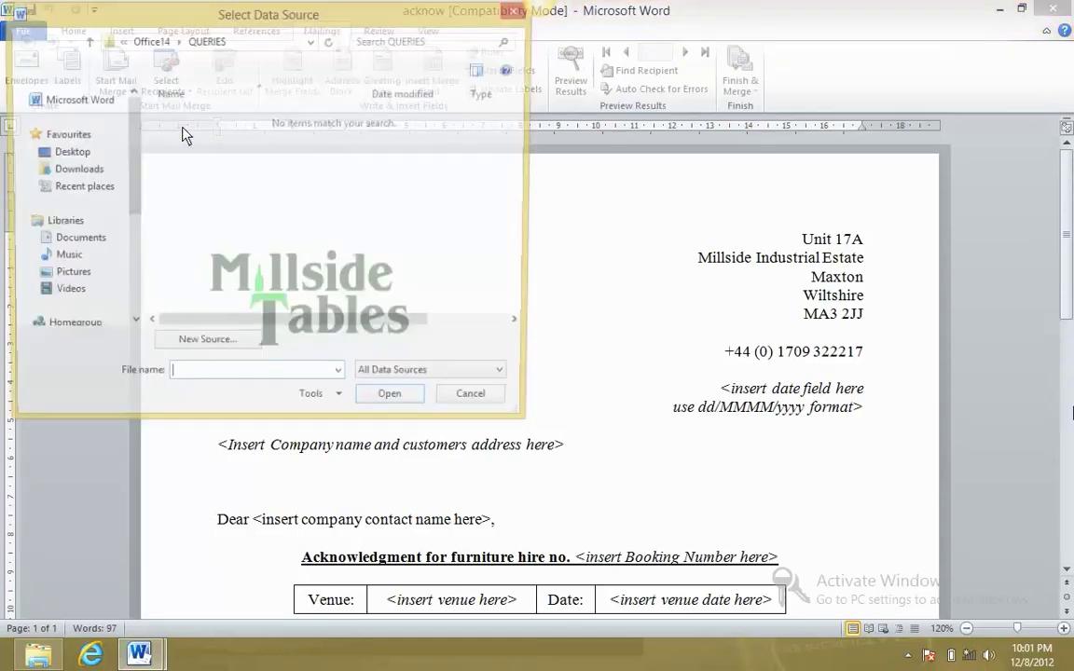
drag(386, 13, 496, 29)
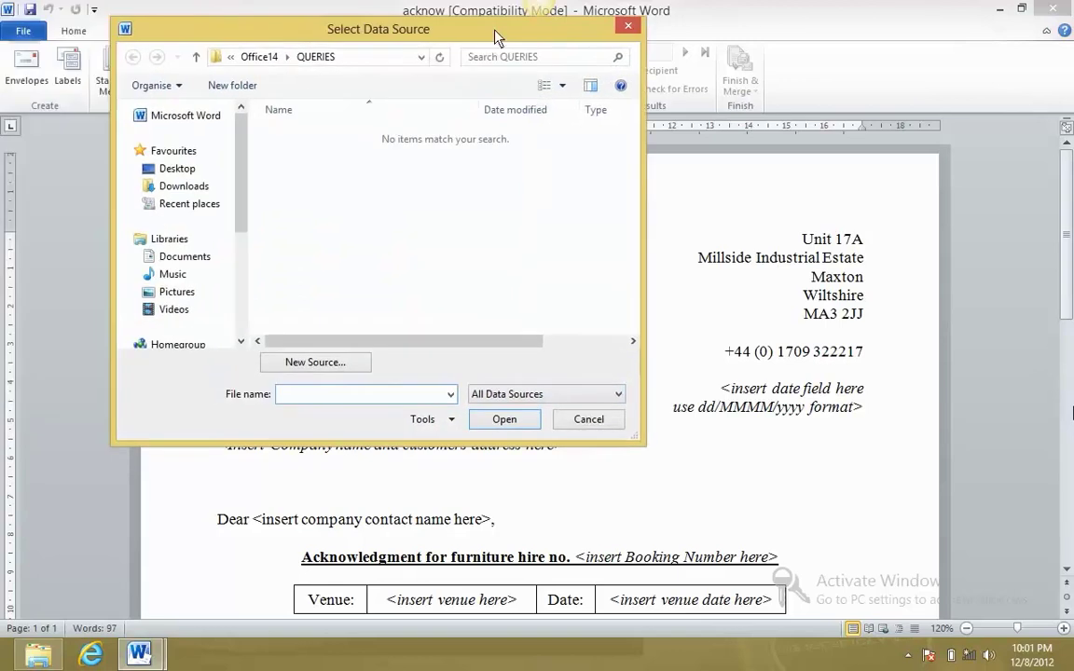
click(198, 257)
click(312, 204)
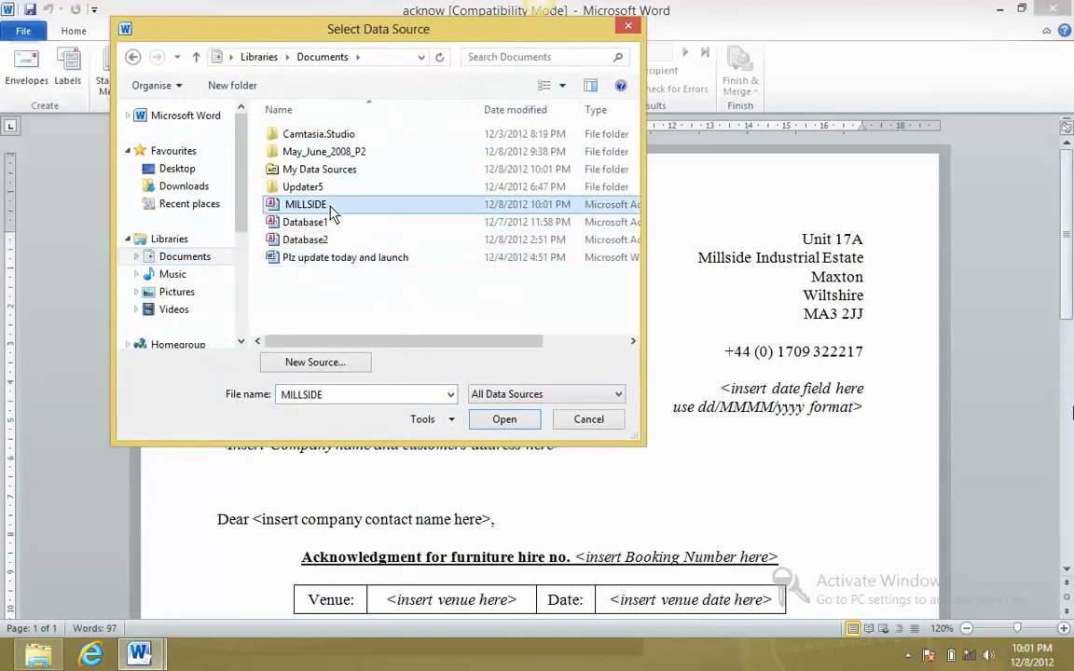
click(504, 419)
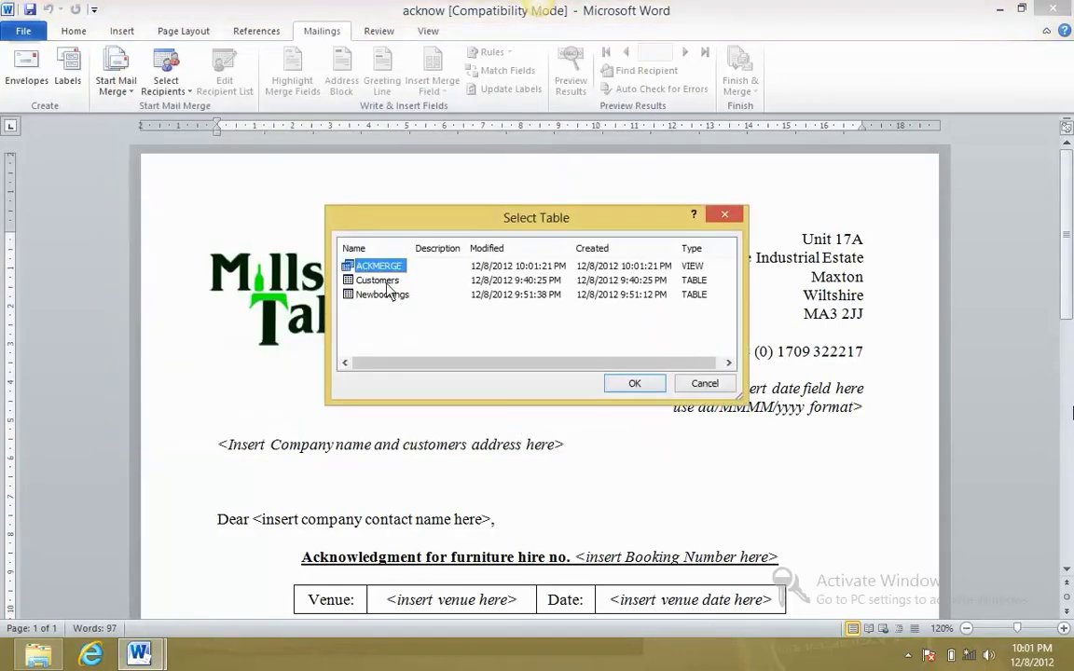
click(622, 383)
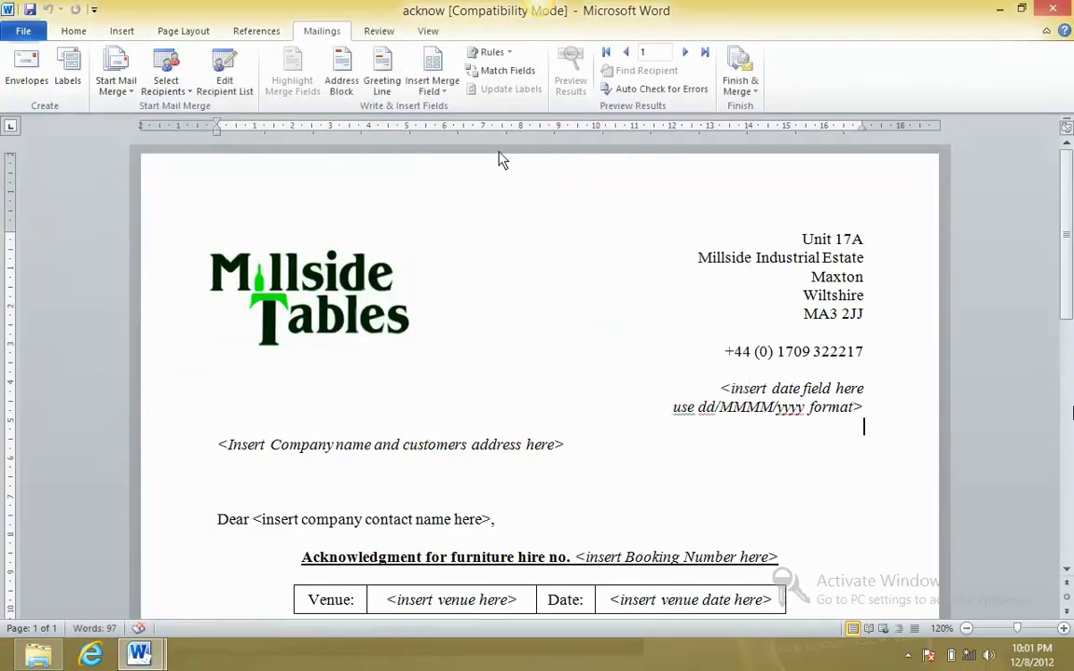
click(438, 84)
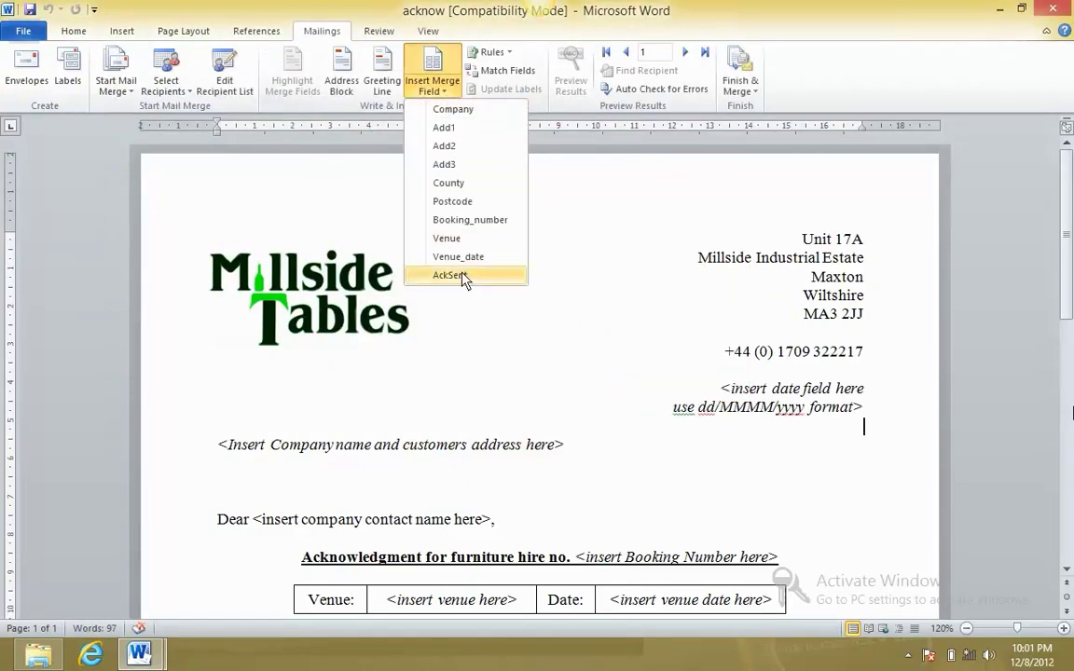
click(722, 396)
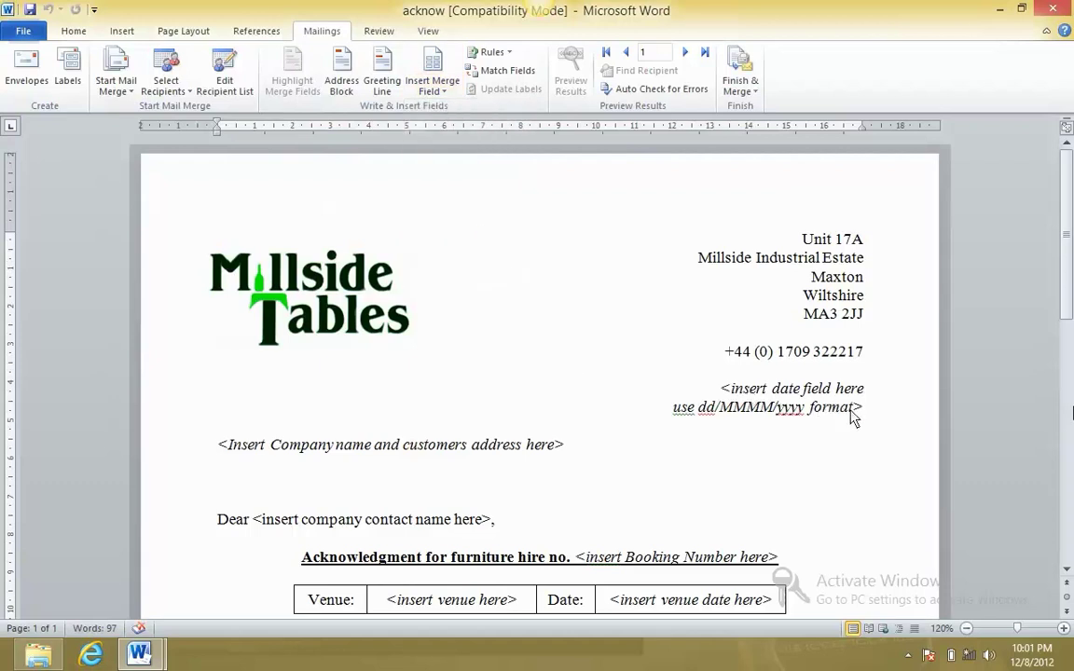
Replace the letter's date field placeholder with the current date in the "8 December 2012" format
drag(725, 388, 862, 415)
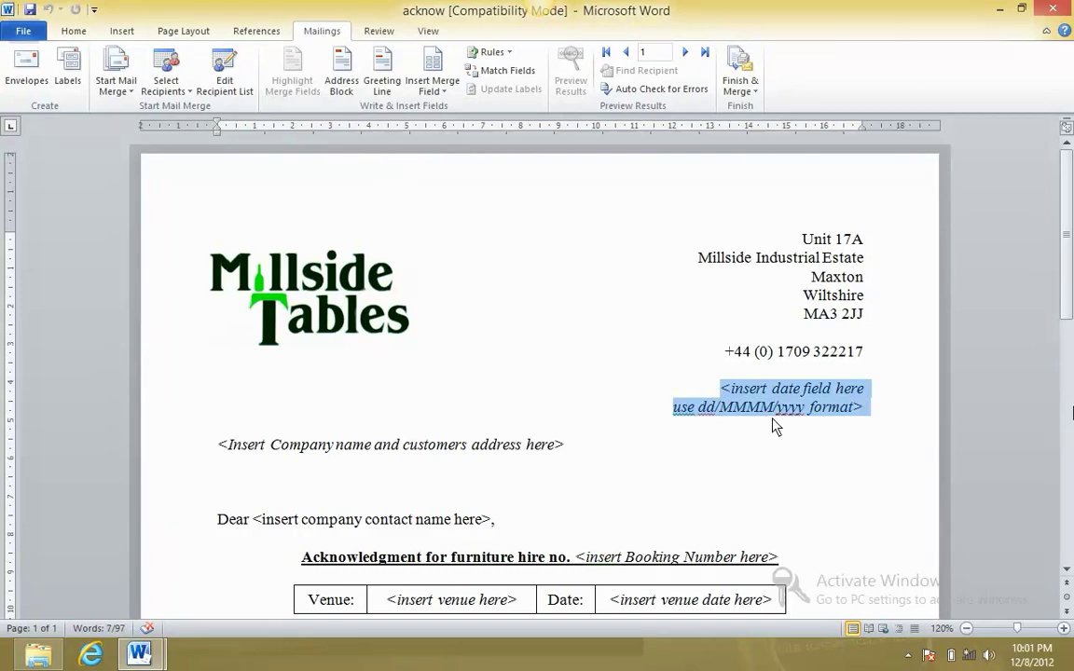
click(121, 30)
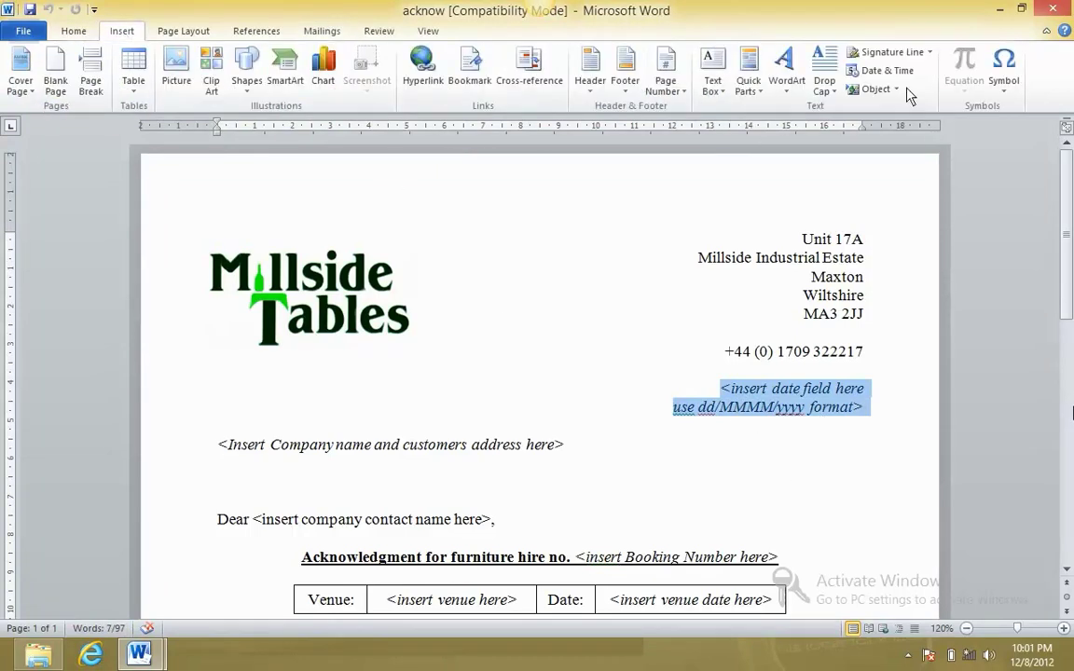
click(881, 71)
drag(601, 166, 578, 138)
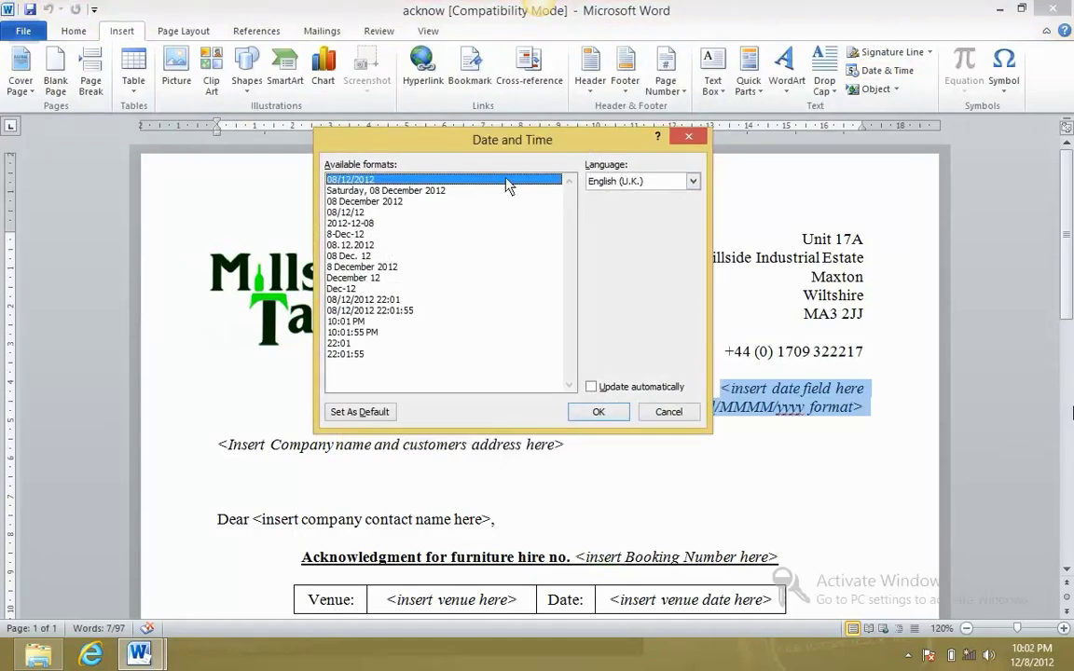
drag(461, 141, 410, 133)
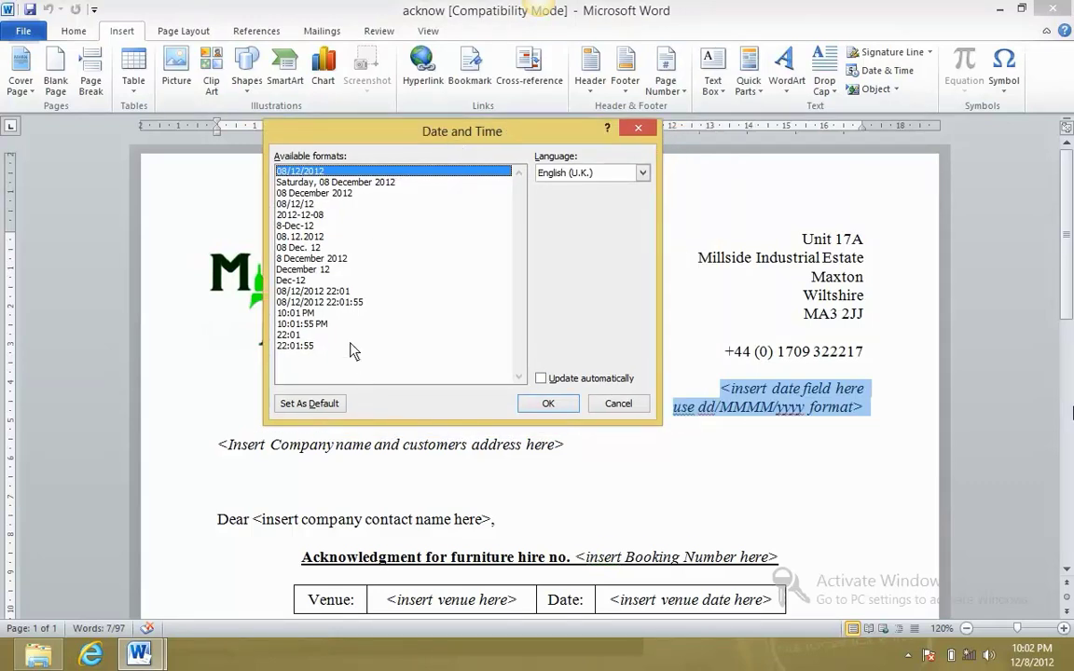
click(328, 259)
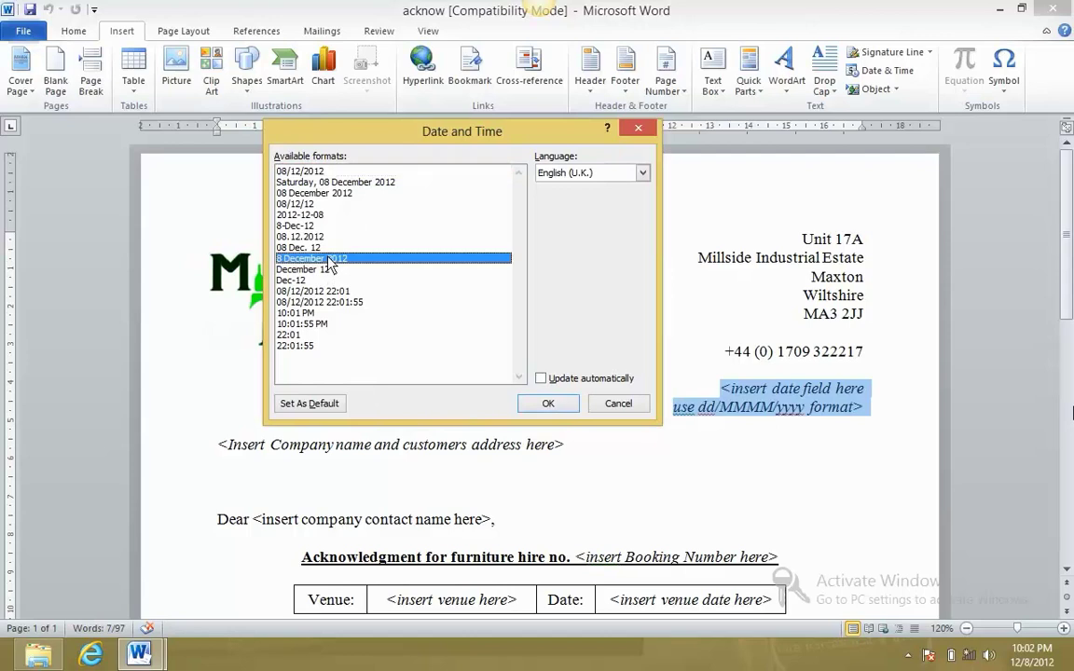
click(547, 403)
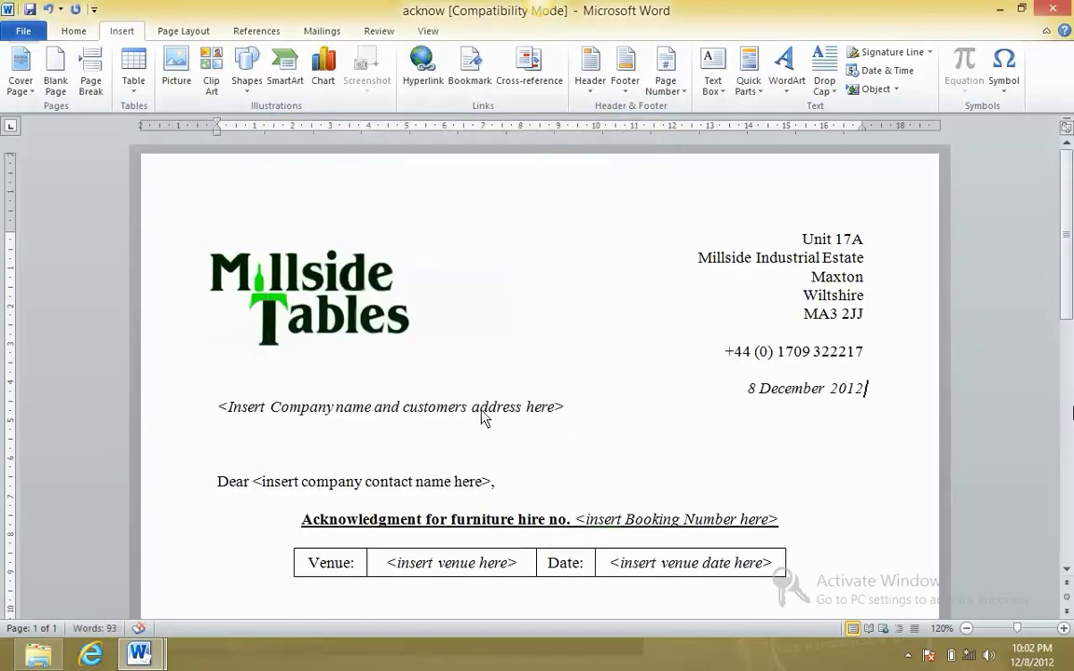
Replace the letter's company name and customer address placeholder with the Company merge field
scroll(482, 416, down, 1)
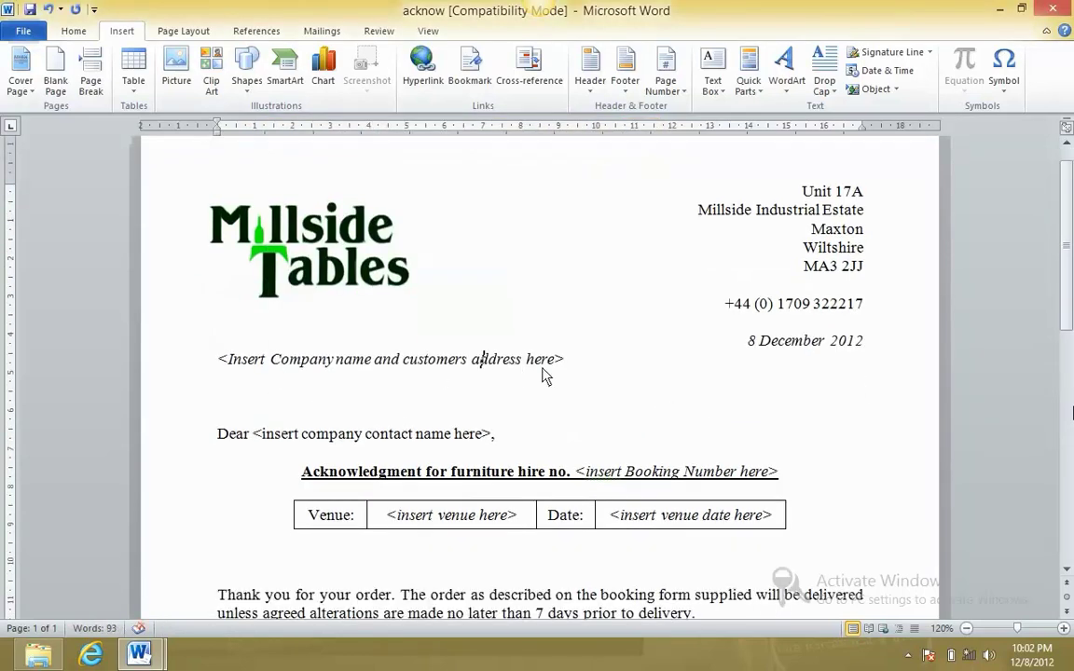
drag(566, 362, 209, 332)
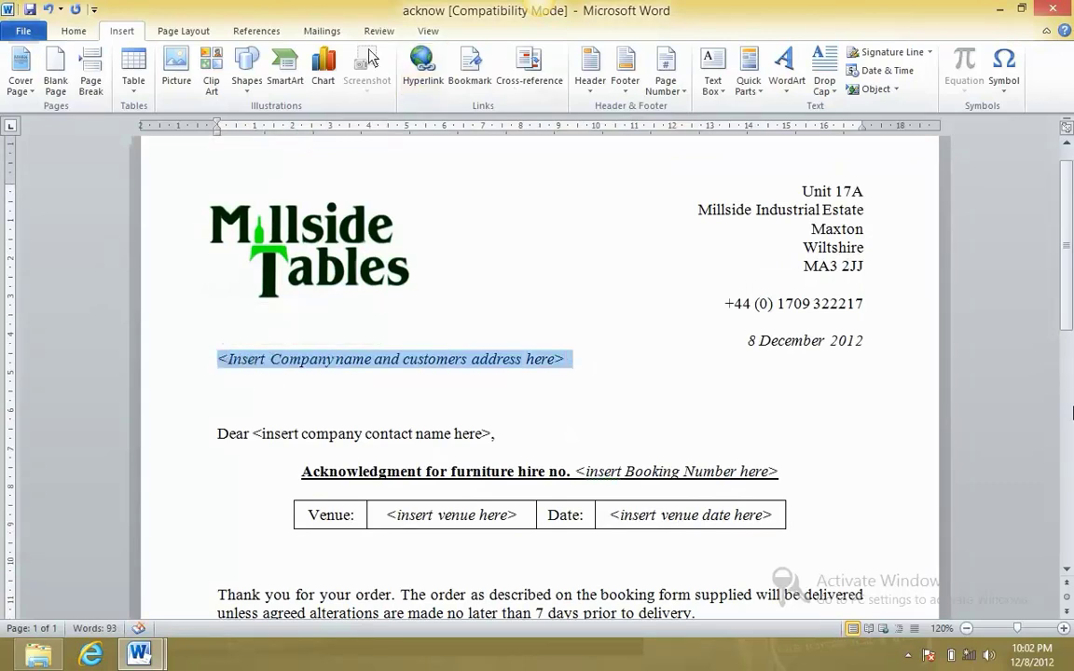
click(319, 31)
click(434, 85)
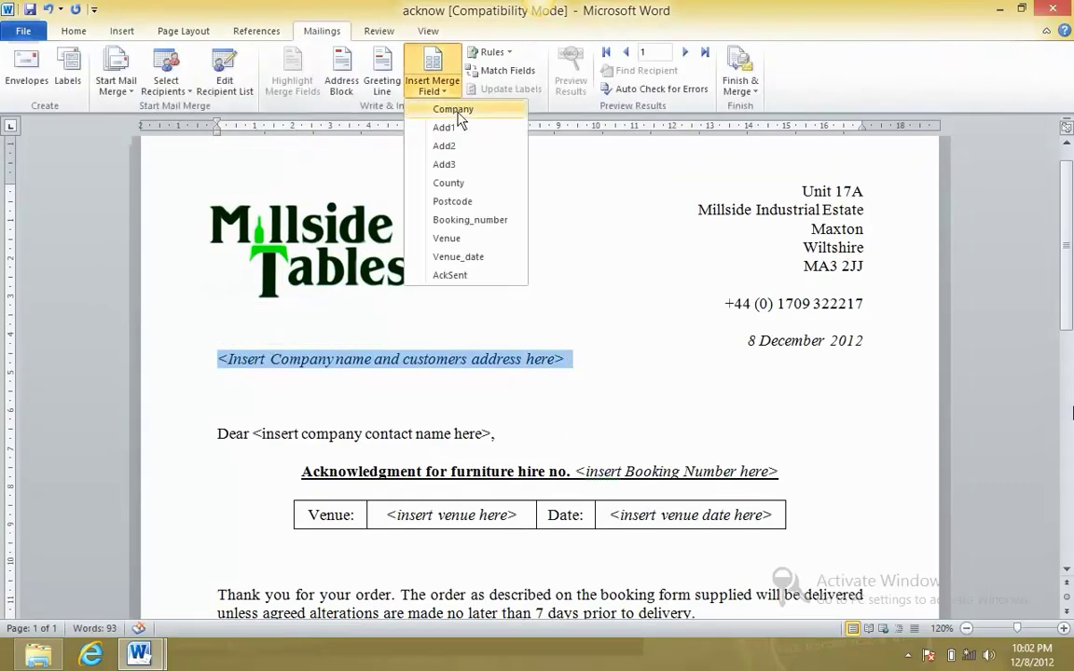
click(453, 109)
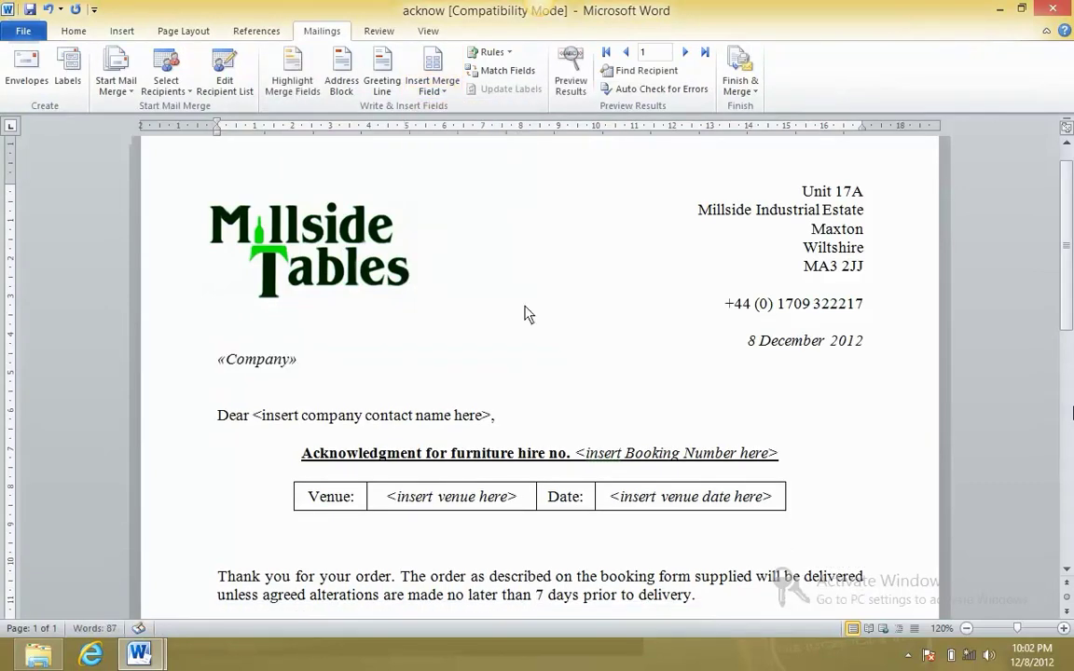
Insert the Add1, Add2 and Add3 merge fields on separate lines below the Company field
key(Return)
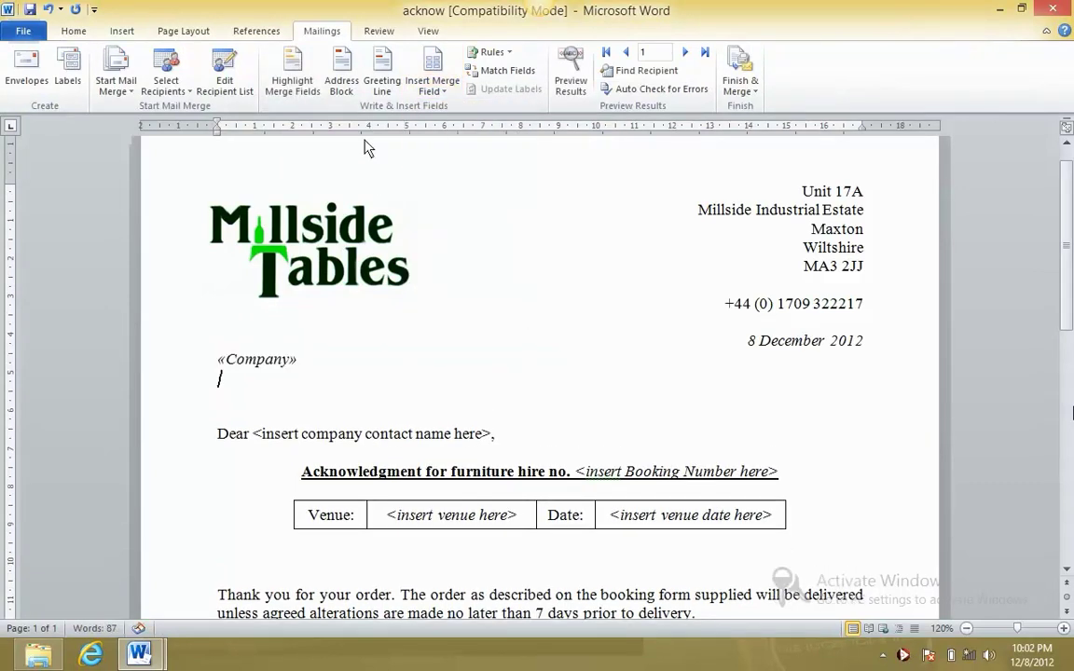
click(432, 86)
click(442, 128)
key(Return)
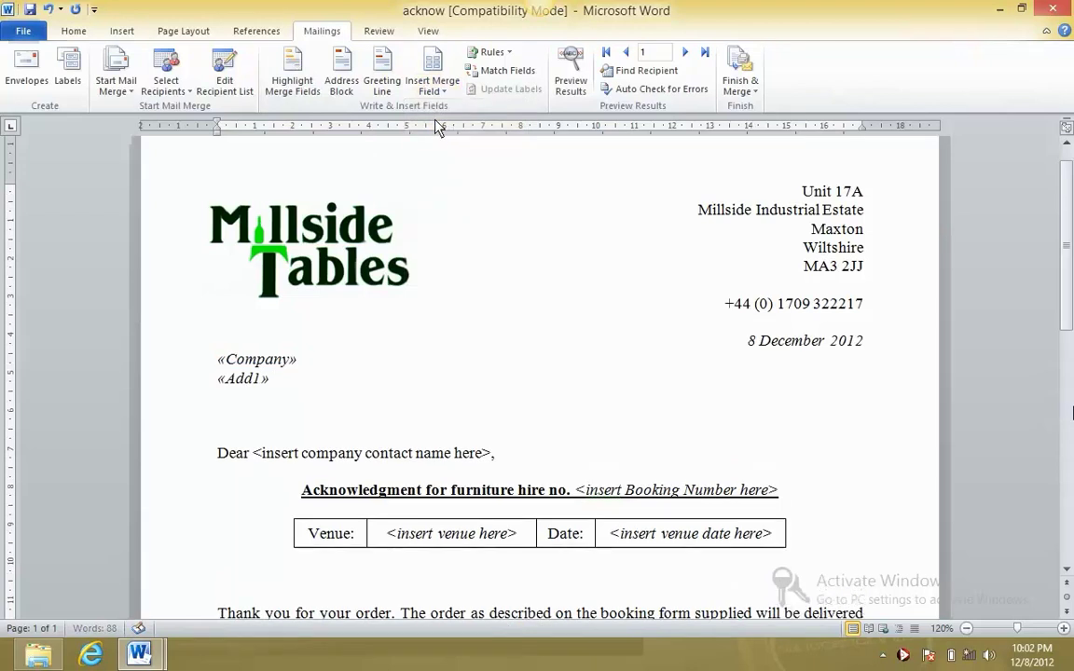
click(431, 86)
click(444, 146)
key(Return)
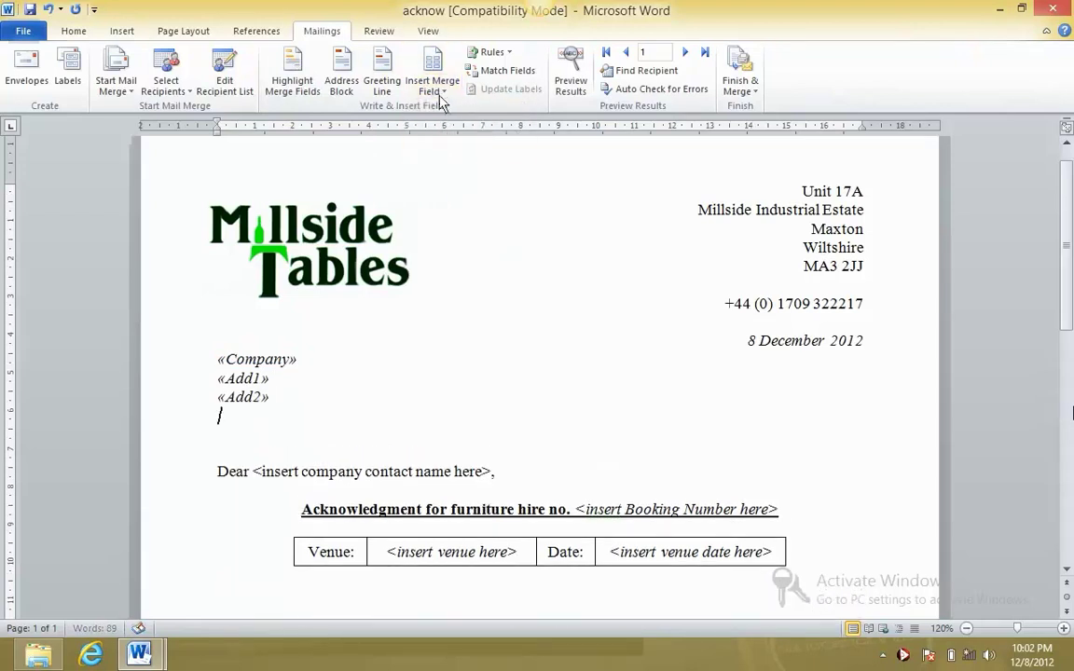
click(432, 86)
click(444, 164)
Add a line below Add3 holding the County and Postcode merge fields side by side
key(Return)
click(432, 86)
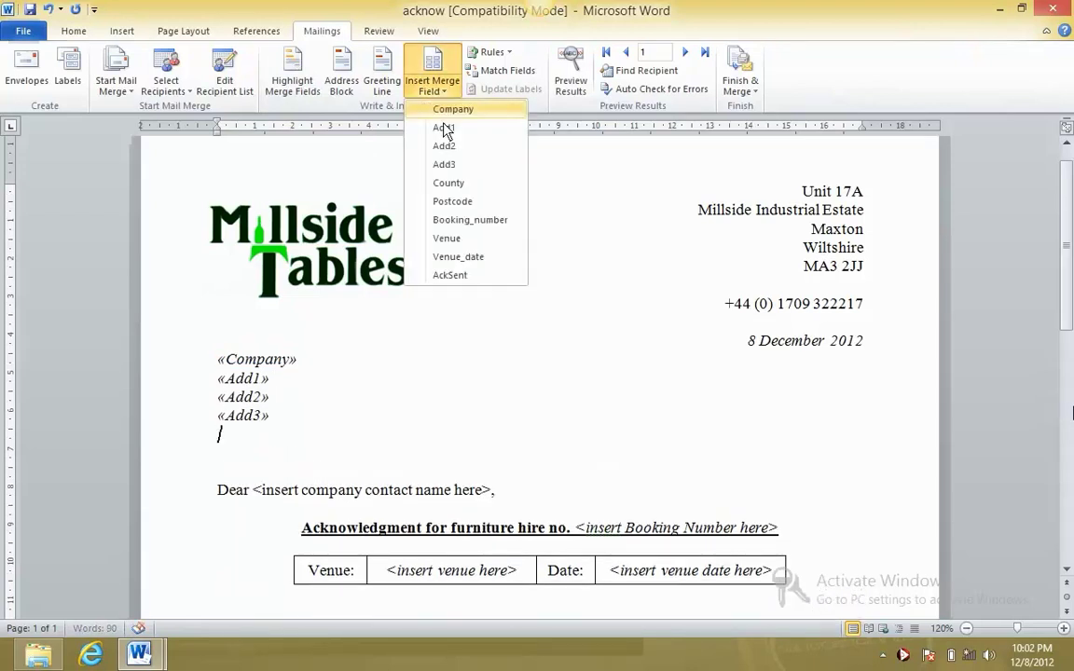
click(445, 181)
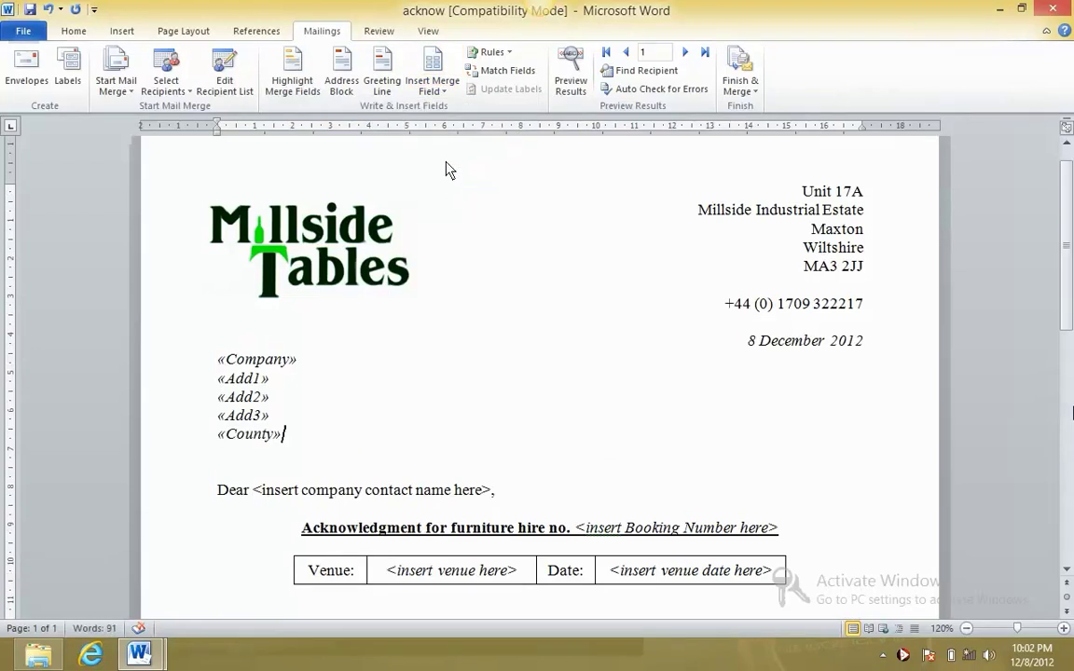
click(438, 89)
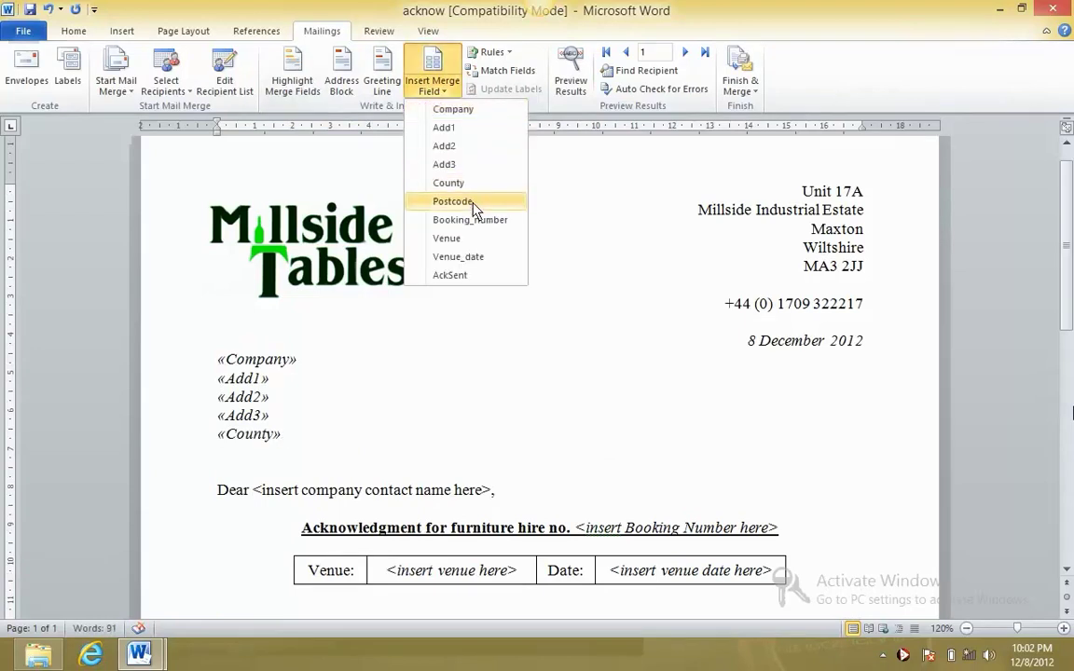
click(457, 204)
Check the available merge fields for one that fits the company contact name placeholder in the greeting
scroll(545, 450, down, 2)
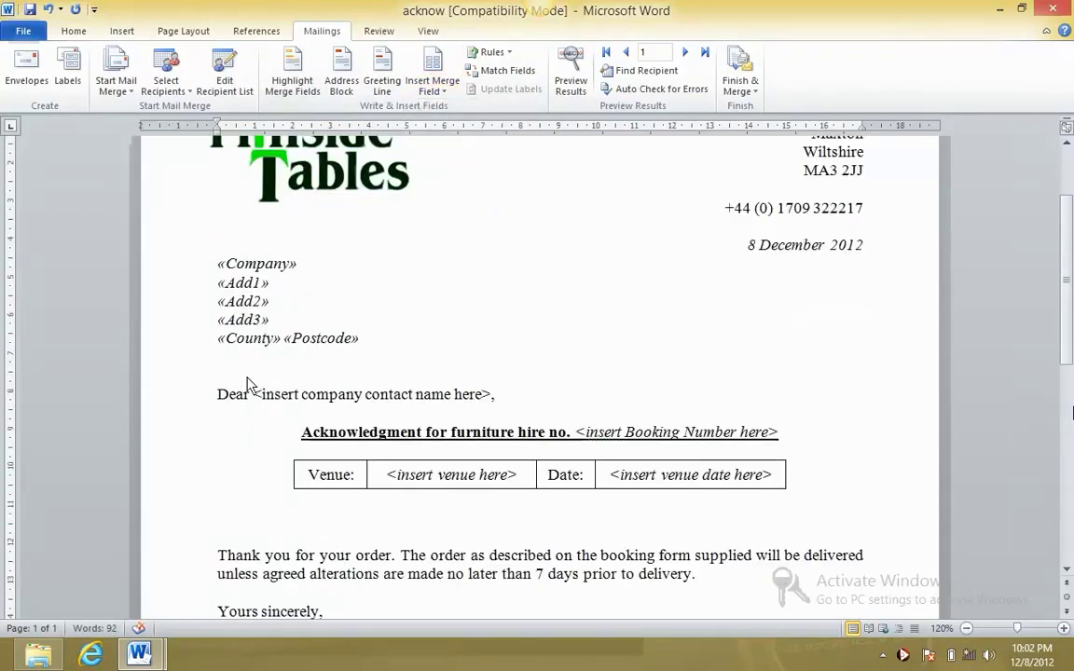
drag(255, 399, 488, 401)
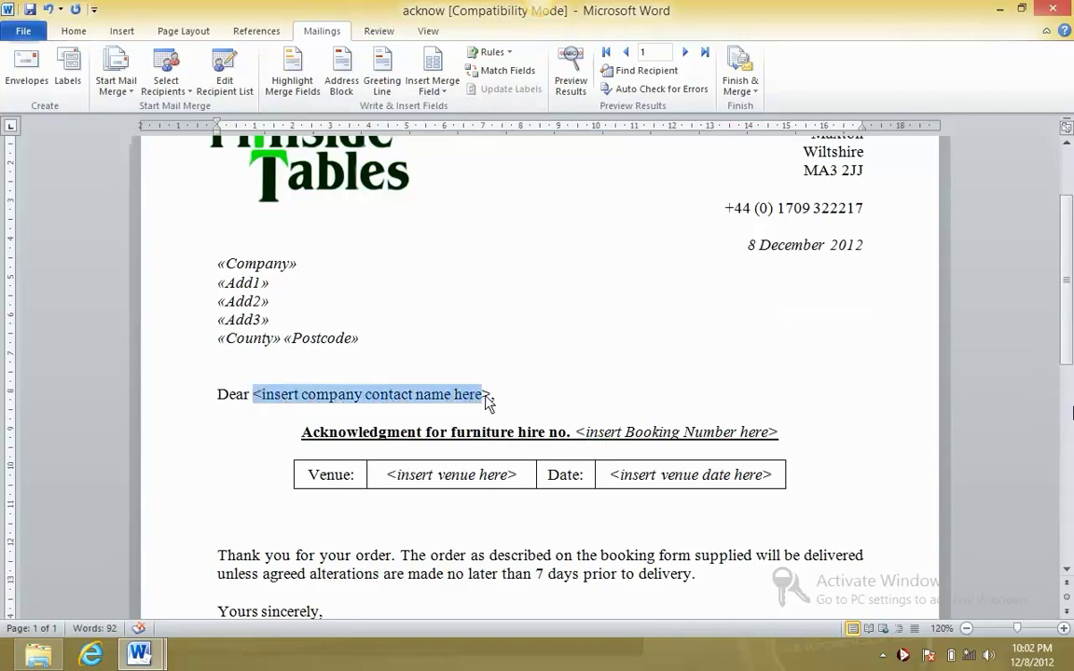
drag(489, 403, 491, 402)
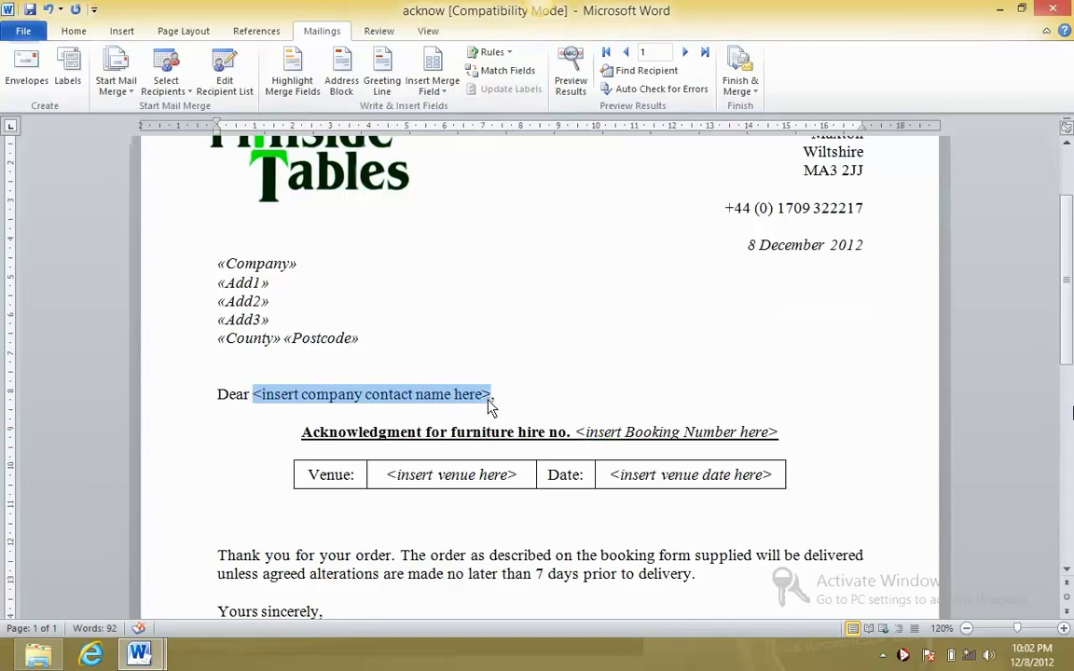
click(431, 86)
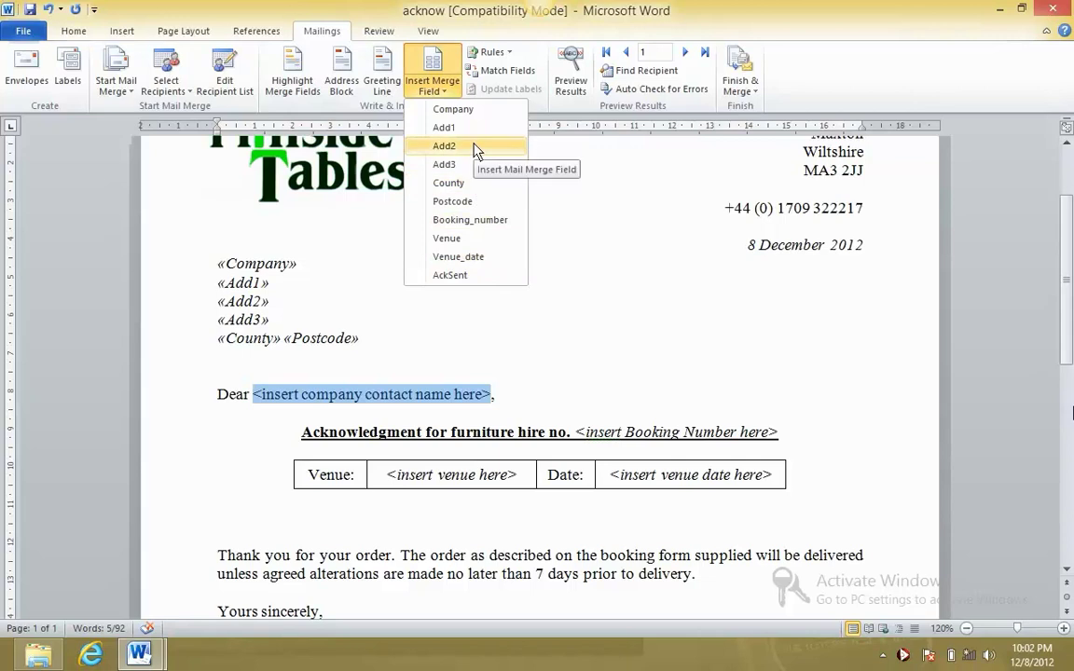
click(522, 291)
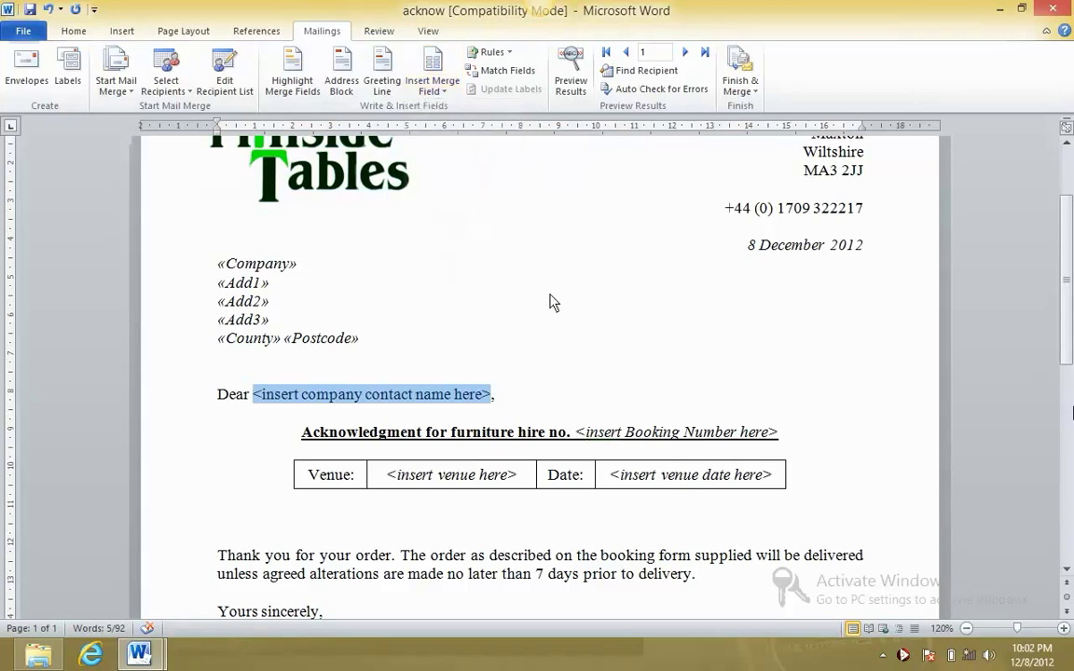
click(480, 289)
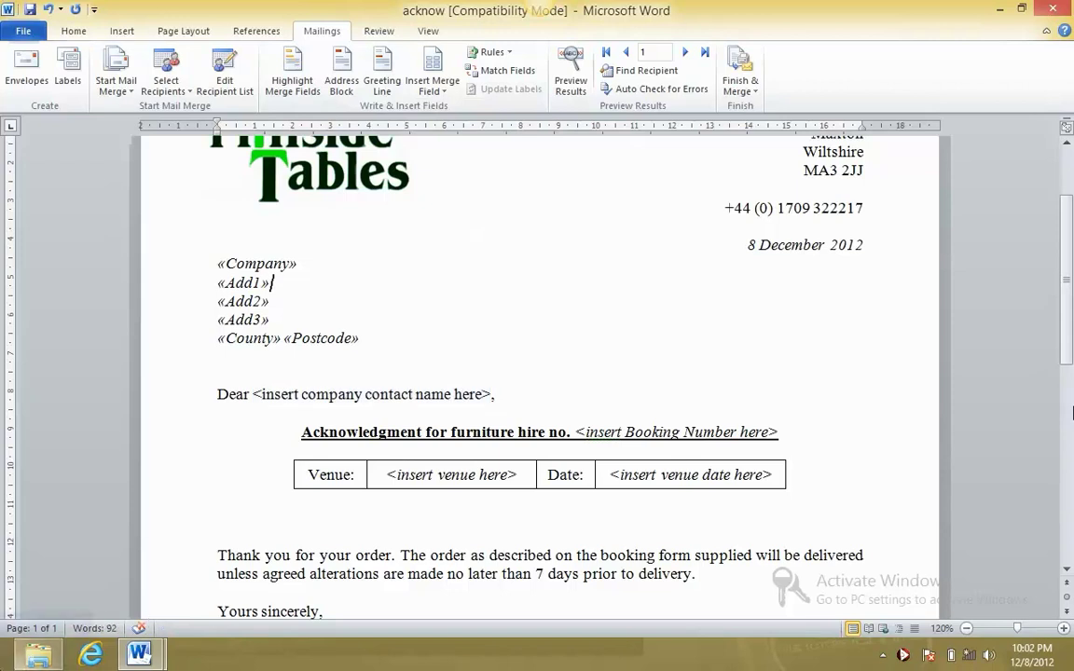
Switch to Microsoft Access and open the recent MILLSIDE database
click(3, 668)
scroll(827, 431, down, 5)
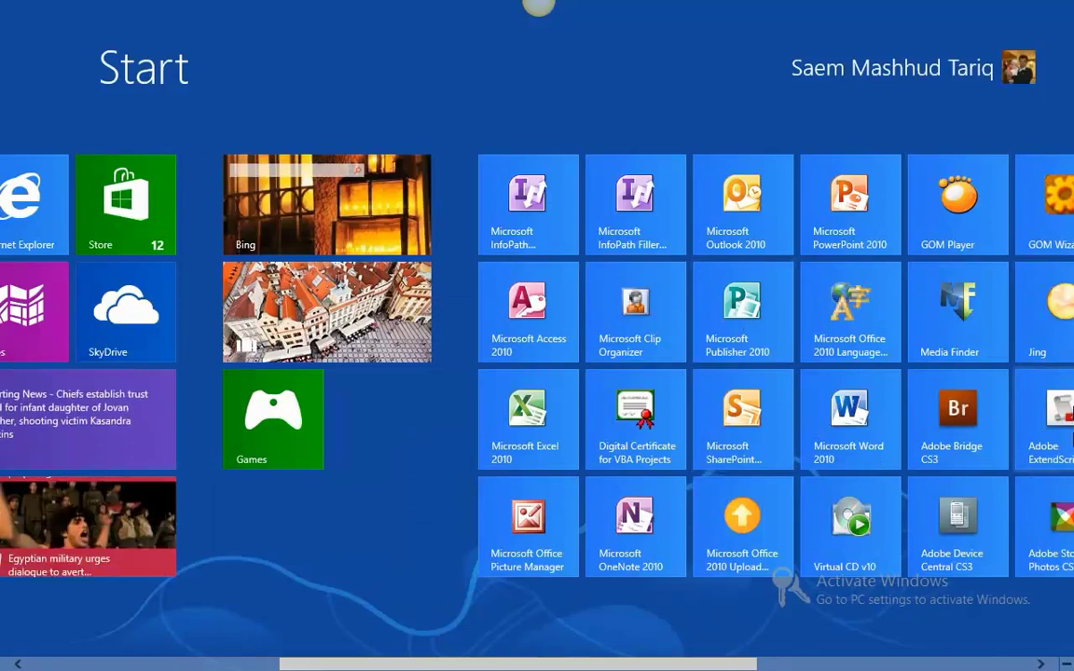
scroll(1059, 438, down, 3)
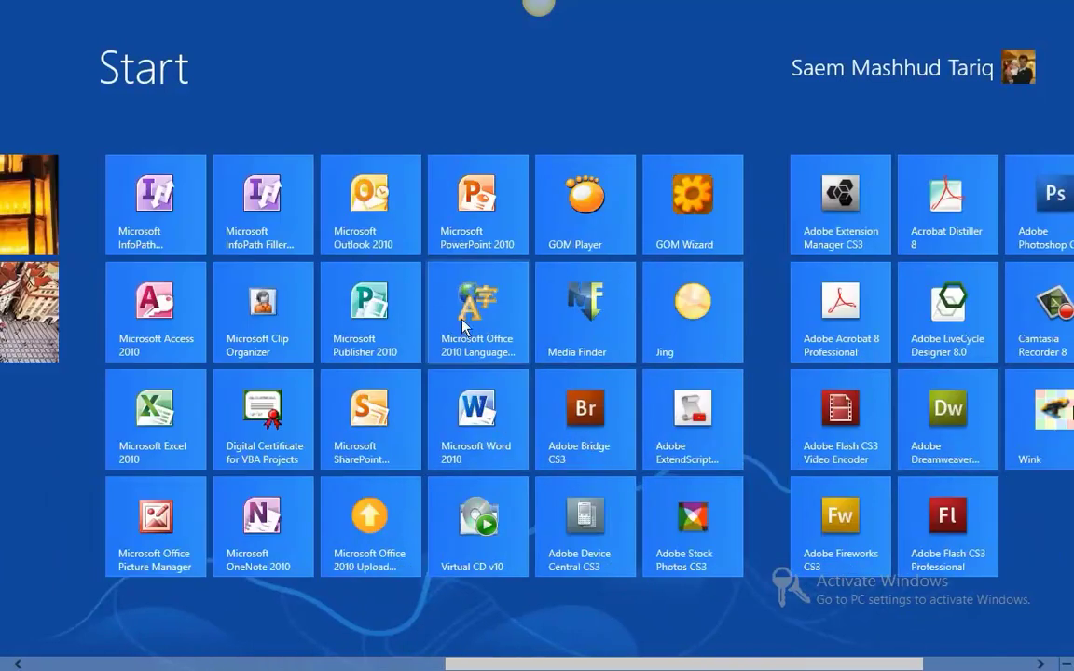
scroll(701, 511, down, 2)
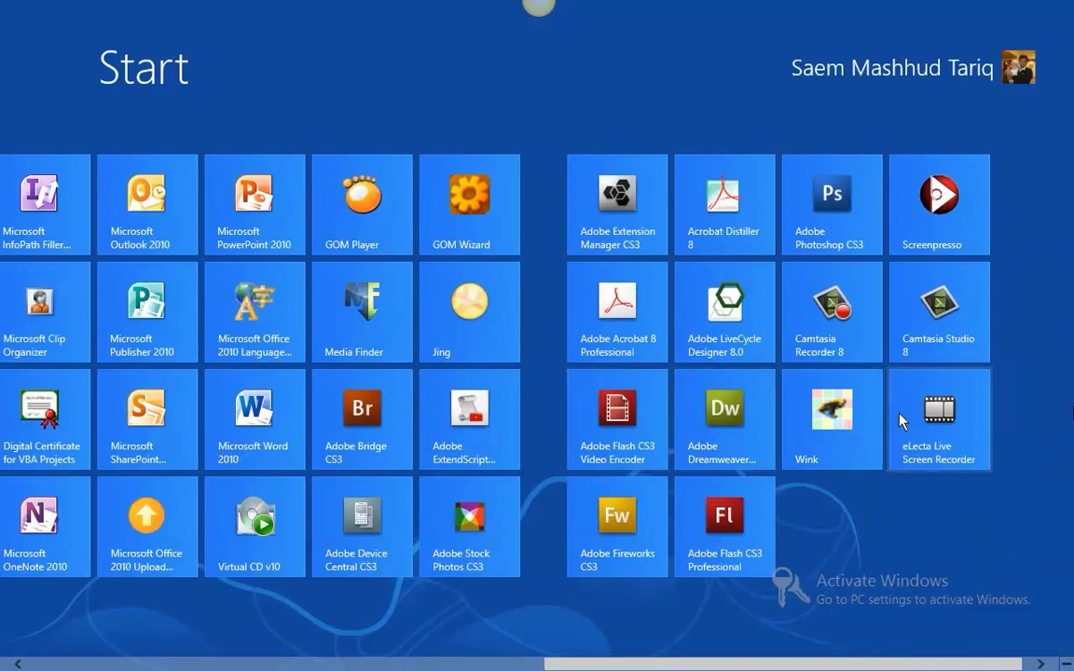
scroll(217, 421, up, 3)
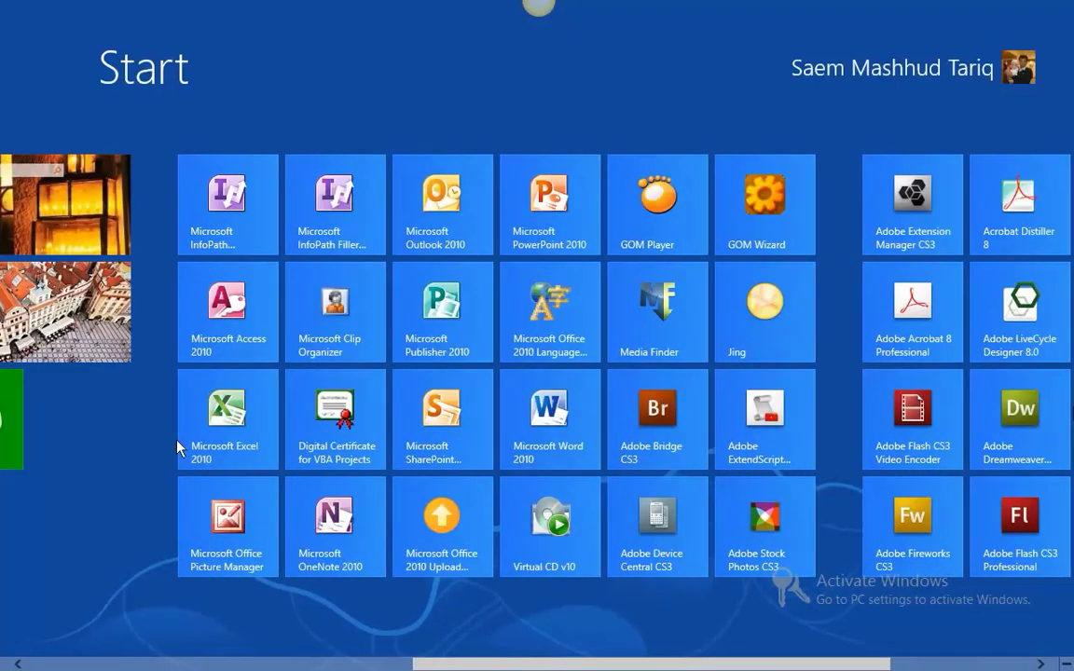
click(224, 321)
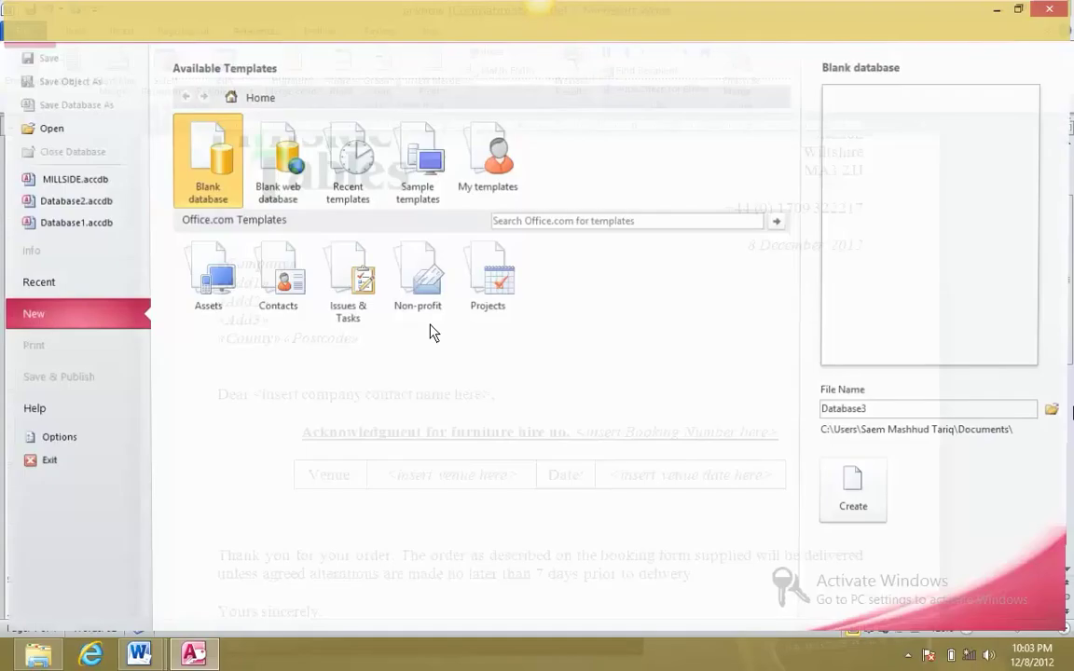
click(72, 179)
click(411, 129)
Open the ACKMERGE query in design view and add the Contact field from the Customers table
click(67, 241)
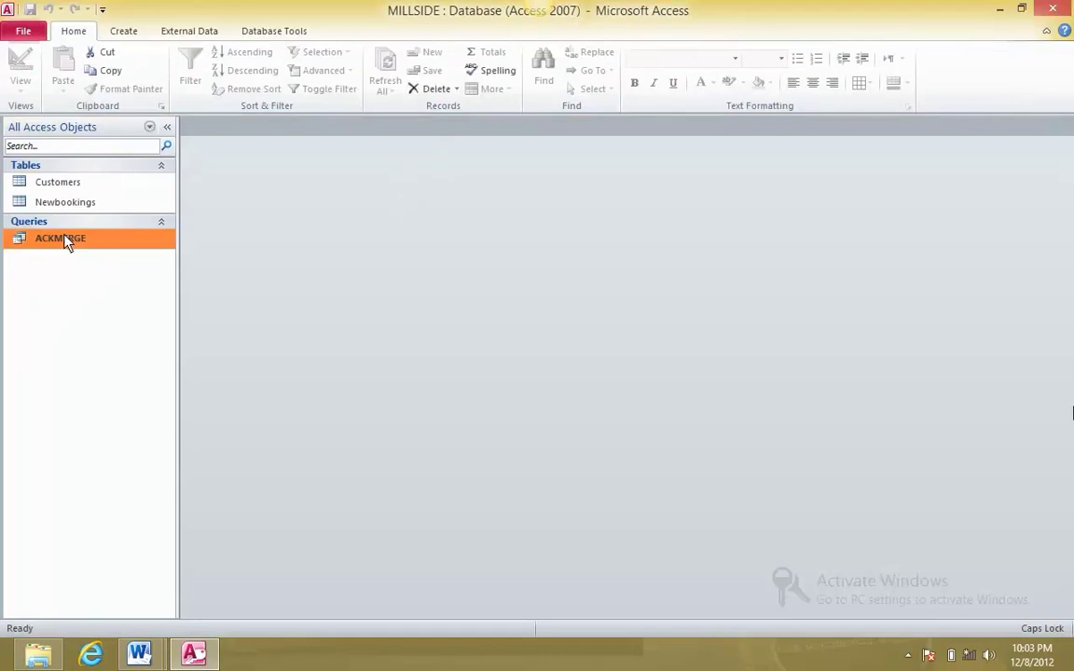
right_click(139, 242)
click(251, 271)
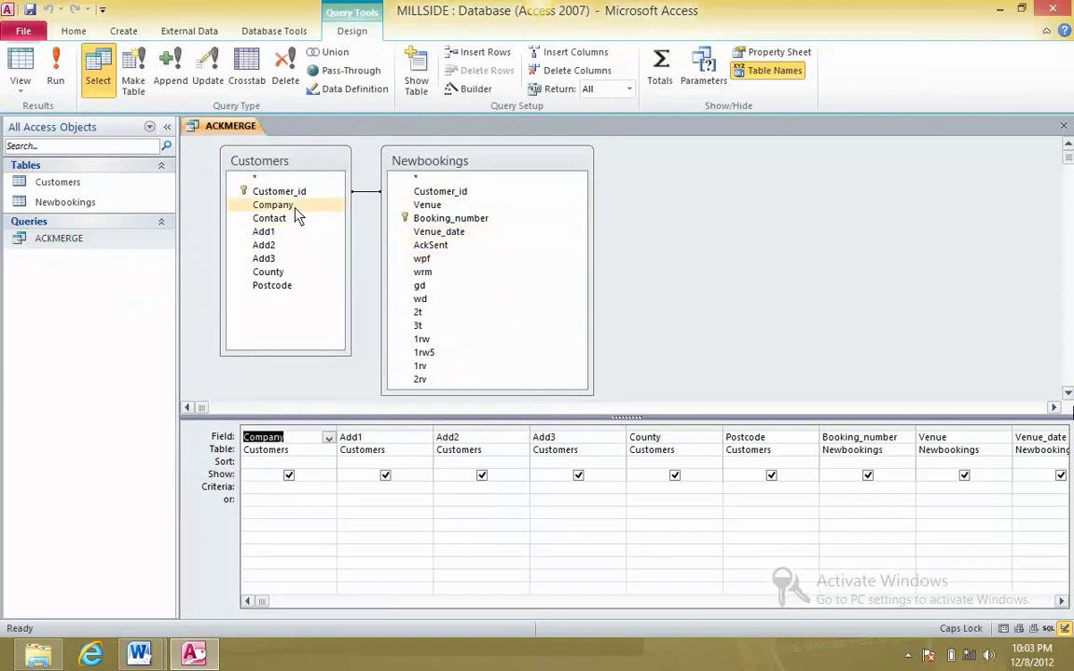
drag(520, 158, 537, 147)
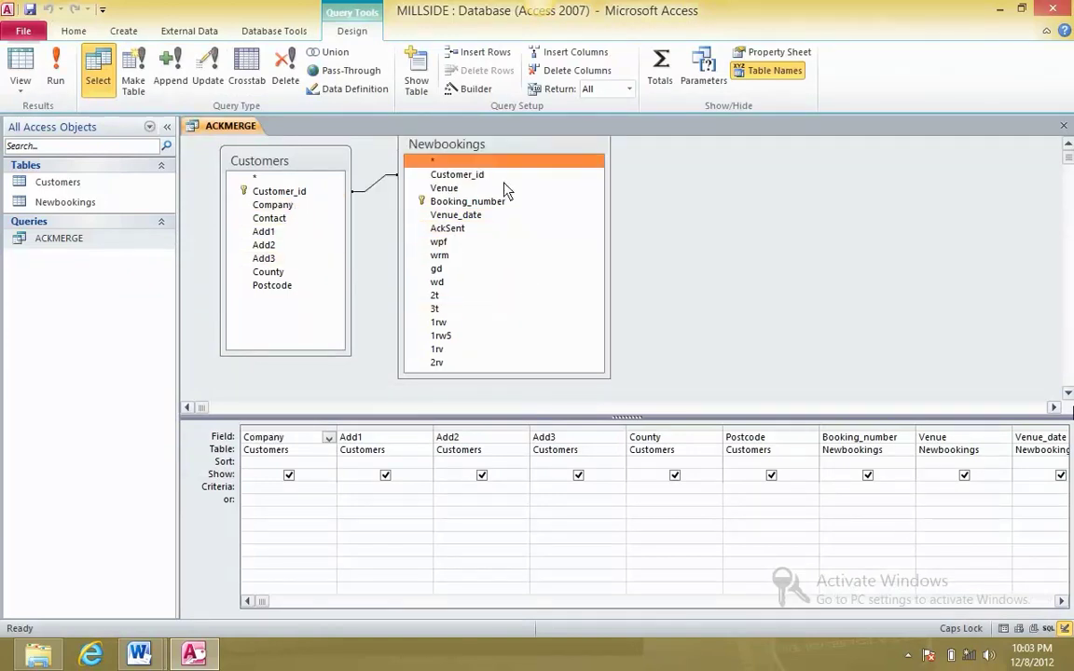
mouse_move(603, 378)
mouse_down()
mouse_move(583, 364)
mouse_move(617, 378)
mouse_up()
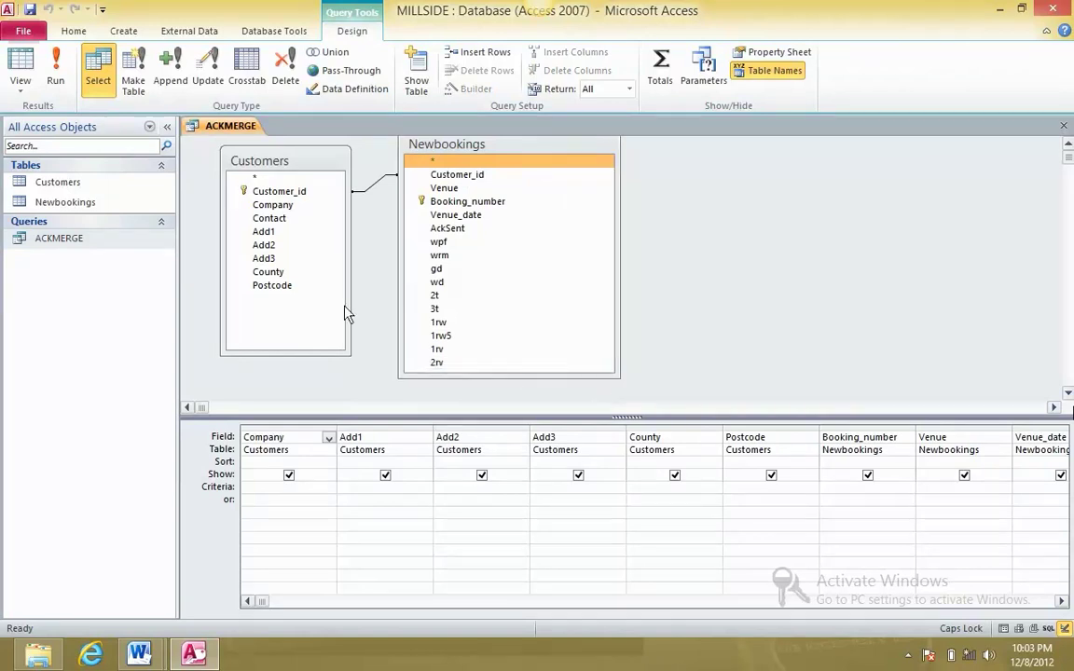
click(306, 220)
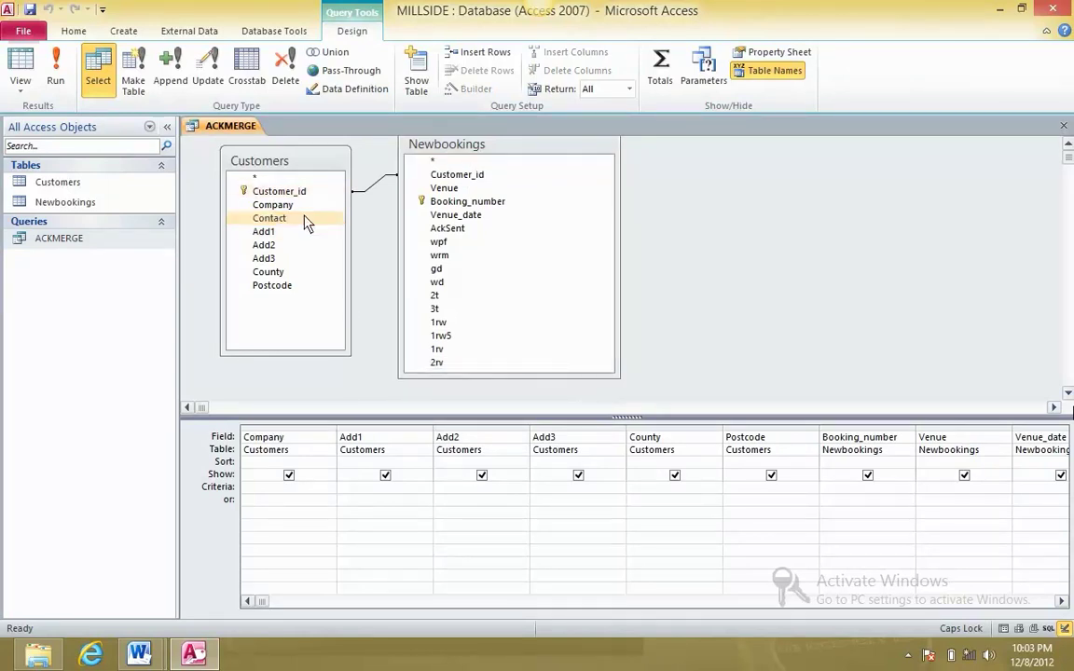
Run the ACKMERGE query to check the Contact column, save it and close Access
click(58, 86)
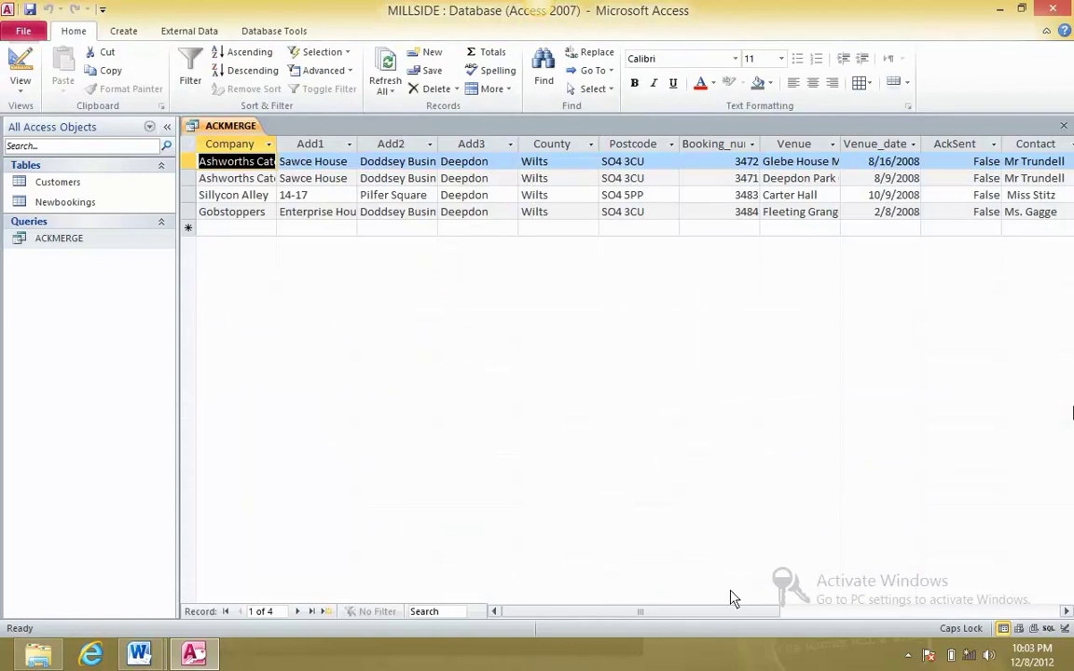
click(1035, 143)
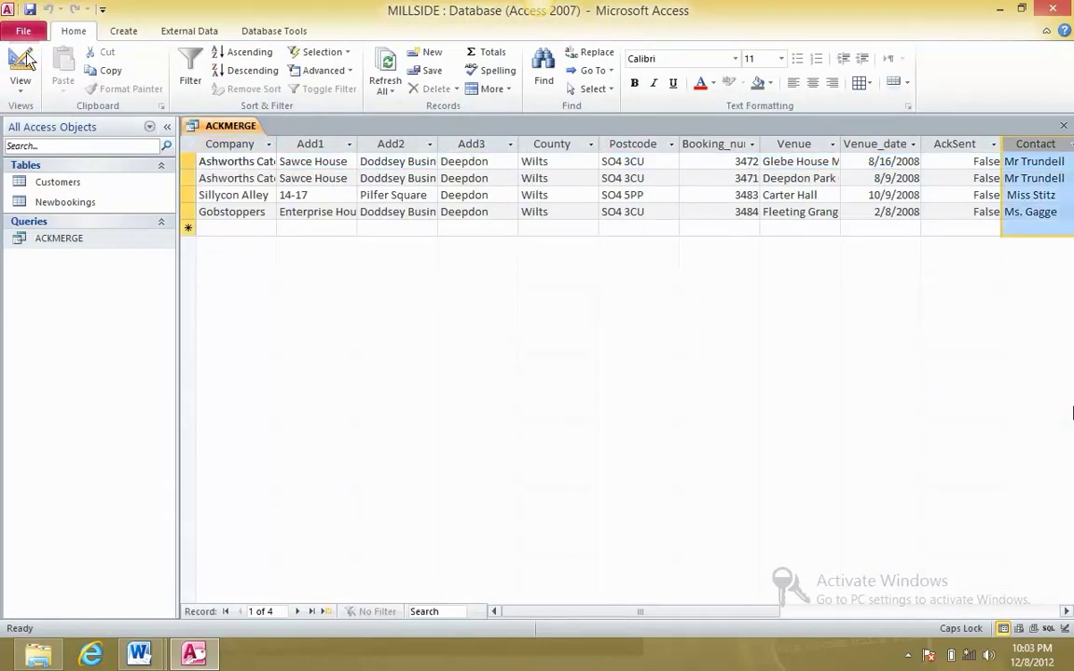
key(alt+F4)
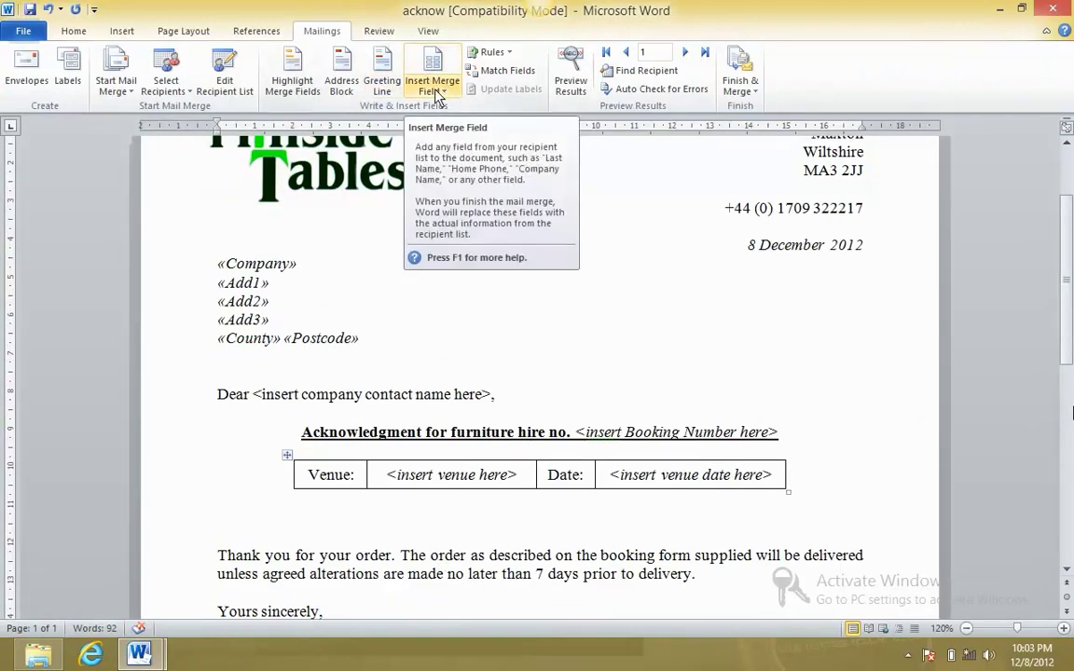
Relink the letter in Word to the ACKMERGE query of the MILLSIDE database in Documents as its recipient list
click(163, 91)
click(187, 125)
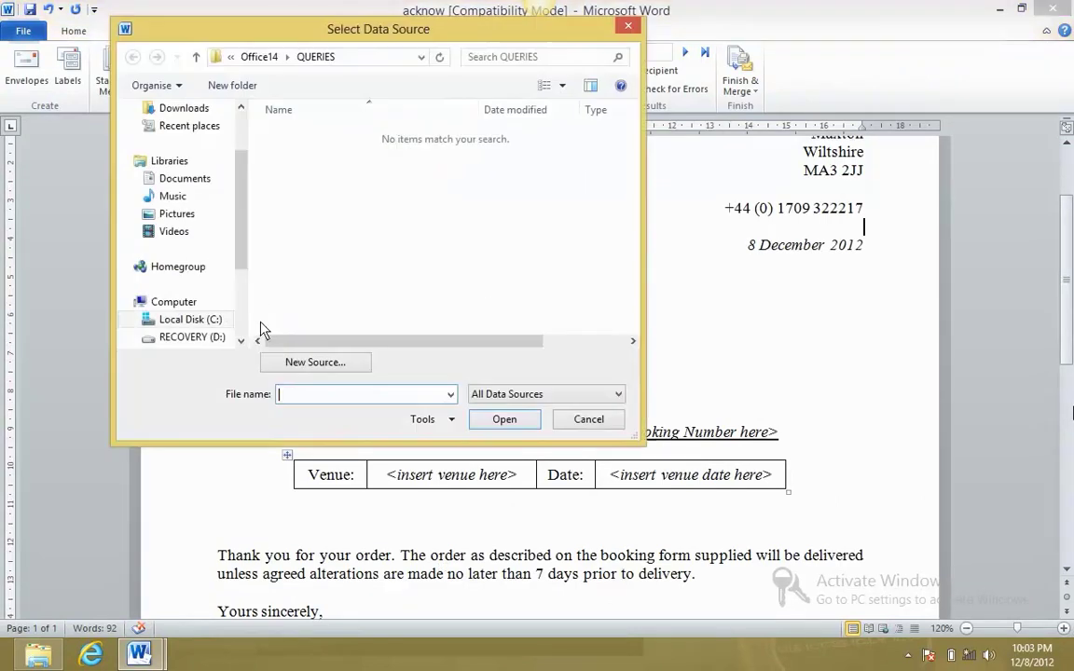
drag(235, 253, 239, 221)
scroll(196, 270, down, 1)
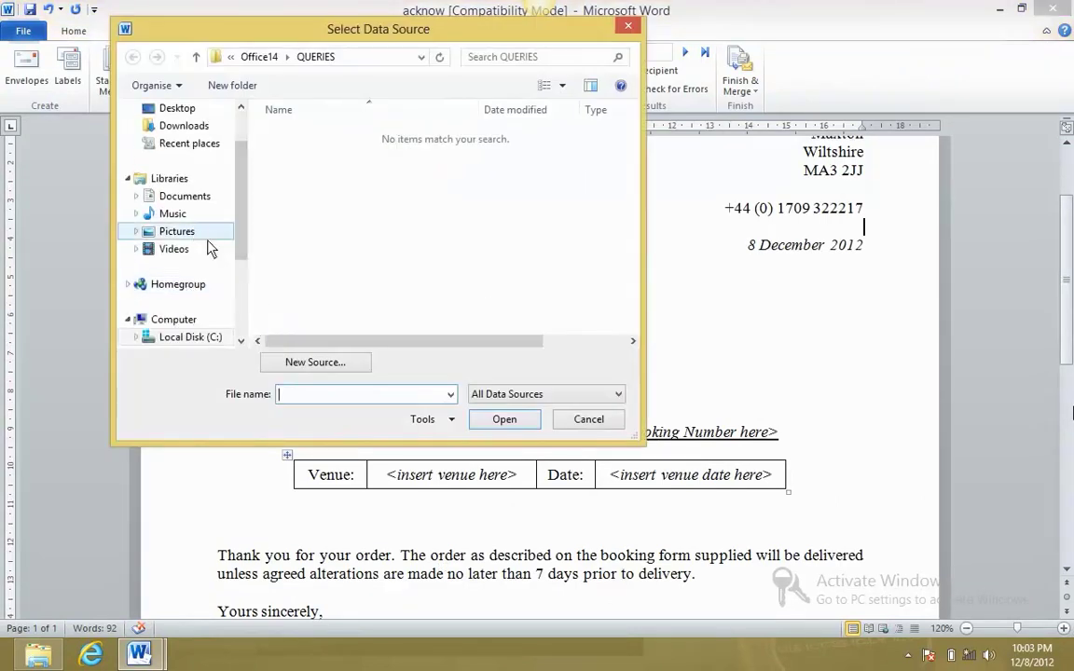
click(187, 198)
double_click(429, 207)
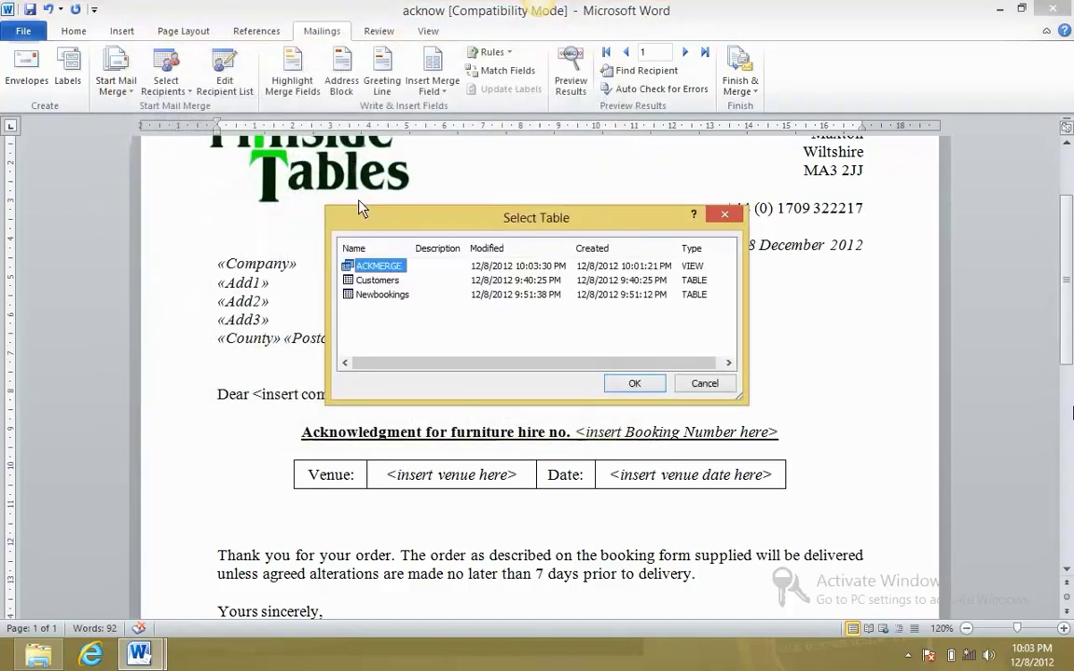
click(637, 386)
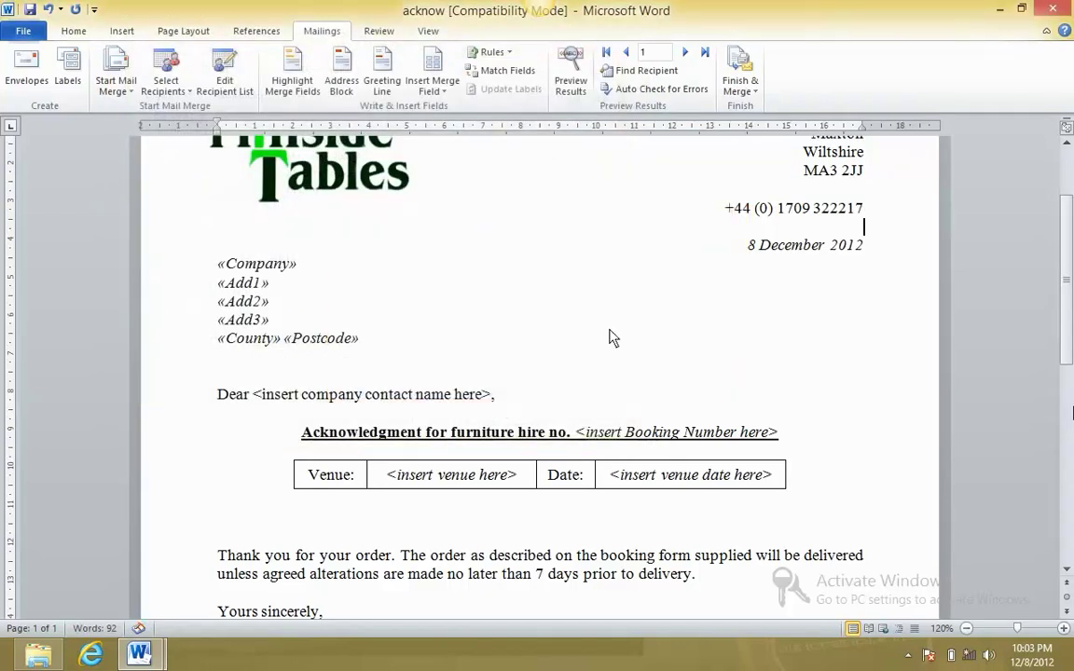
Replace the company contact name placeholder in the greeting with the Contact merge field, followed by a comma
scroll(450, 445, down, 2)
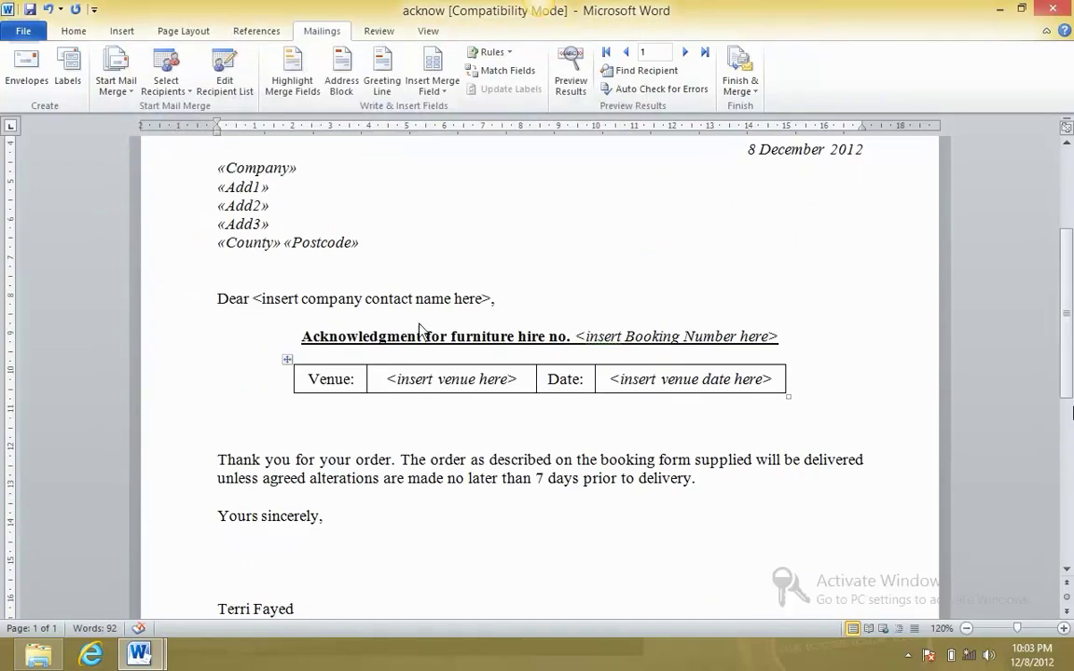
drag(254, 299, 477, 303)
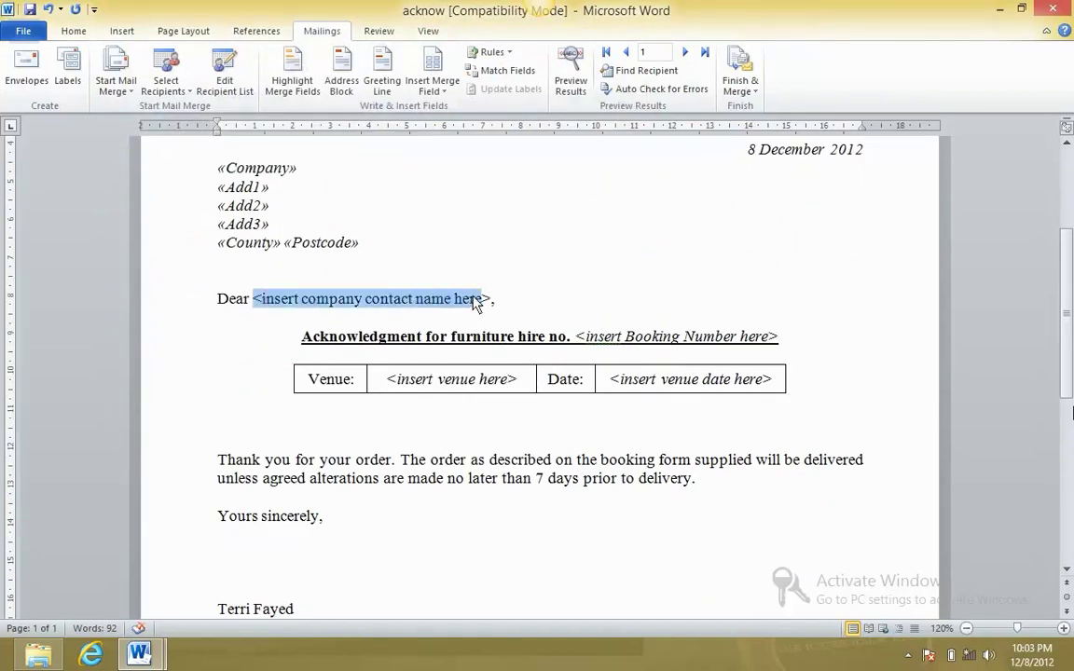
click(431, 90)
click(477, 292)
text(,)
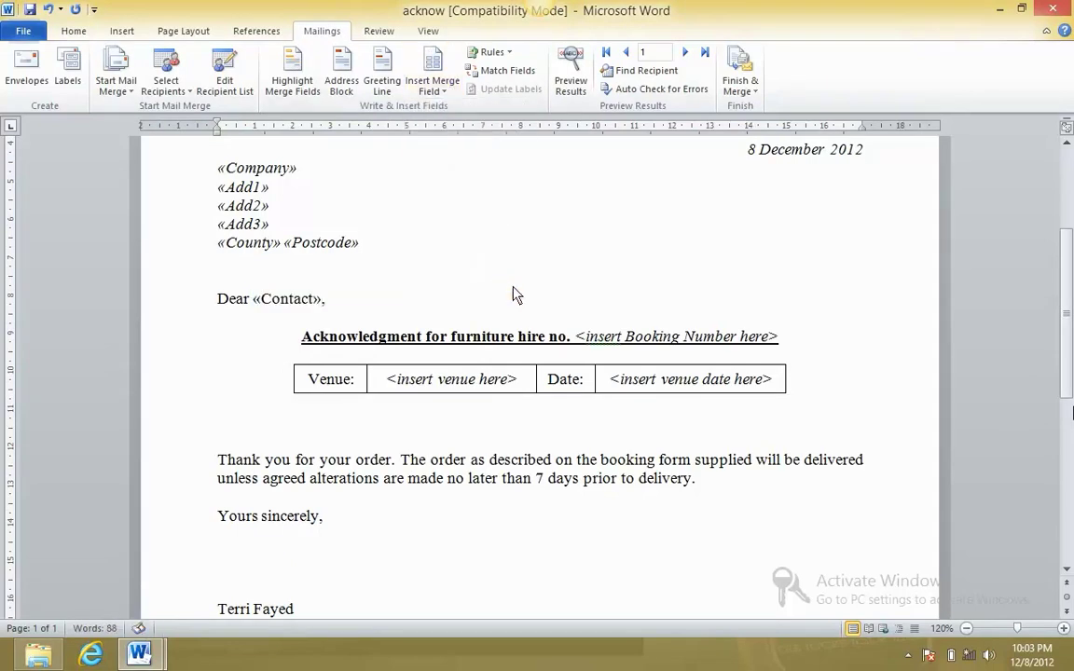
Replace the venue and venue date placeholders in the table with the Venue and Venue_date merge fields
drag(385, 378, 522, 388)
click(431, 86)
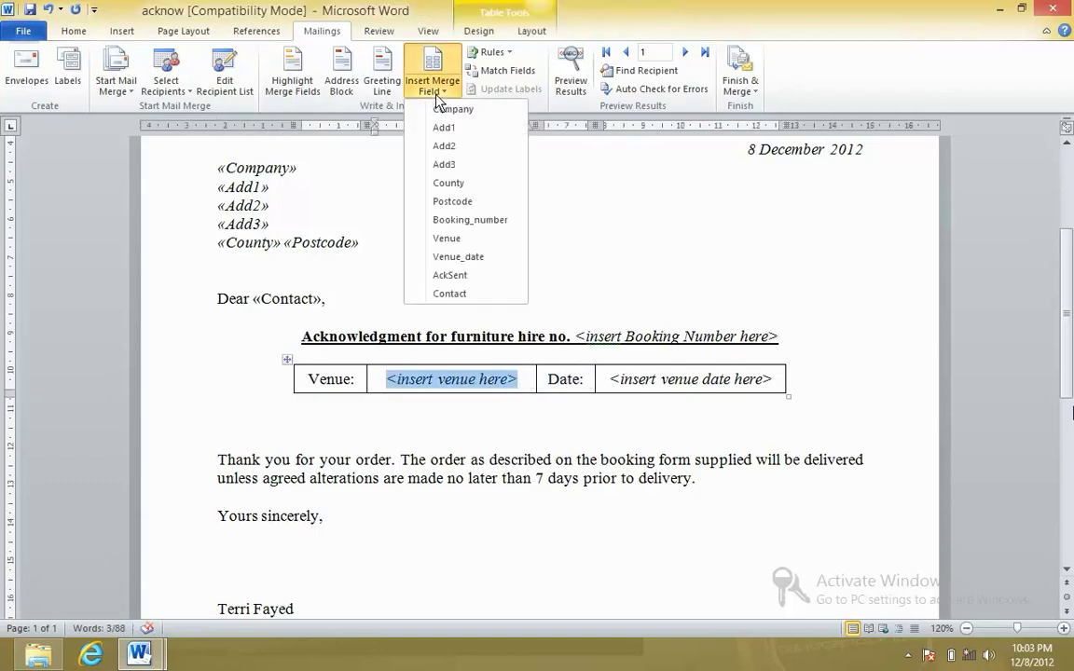
click(446, 237)
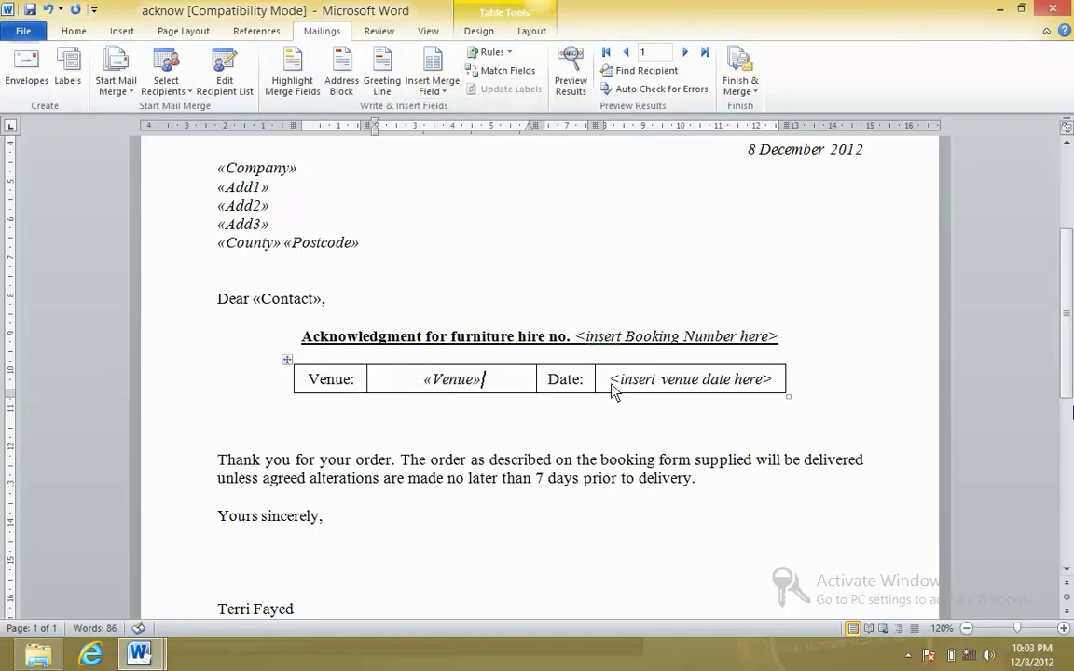
drag(611, 380, 773, 382)
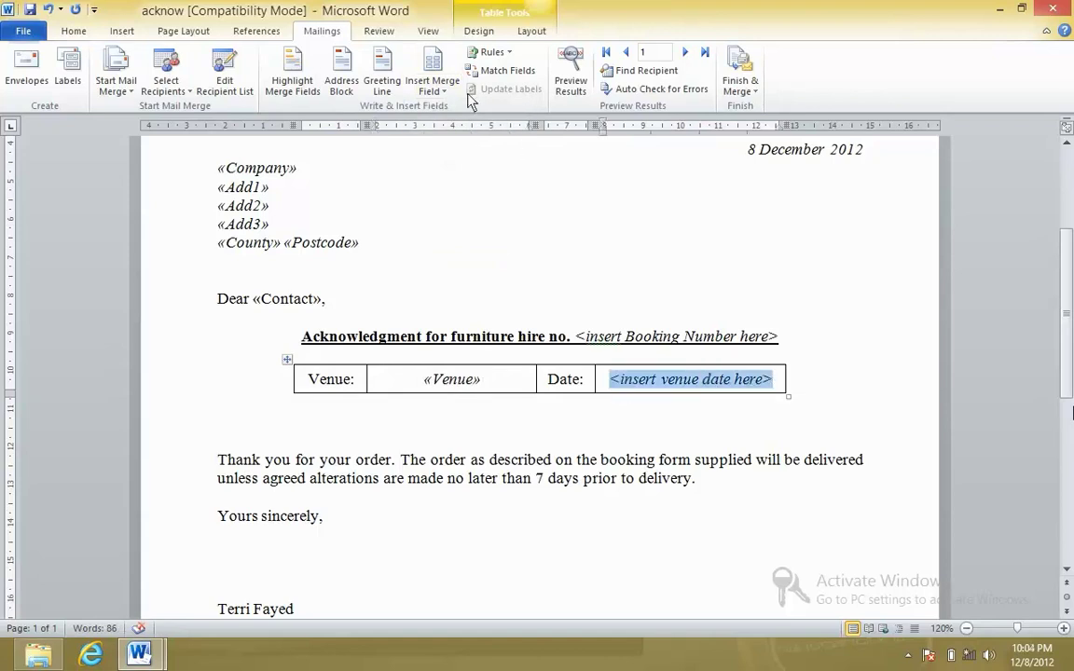
click(432, 88)
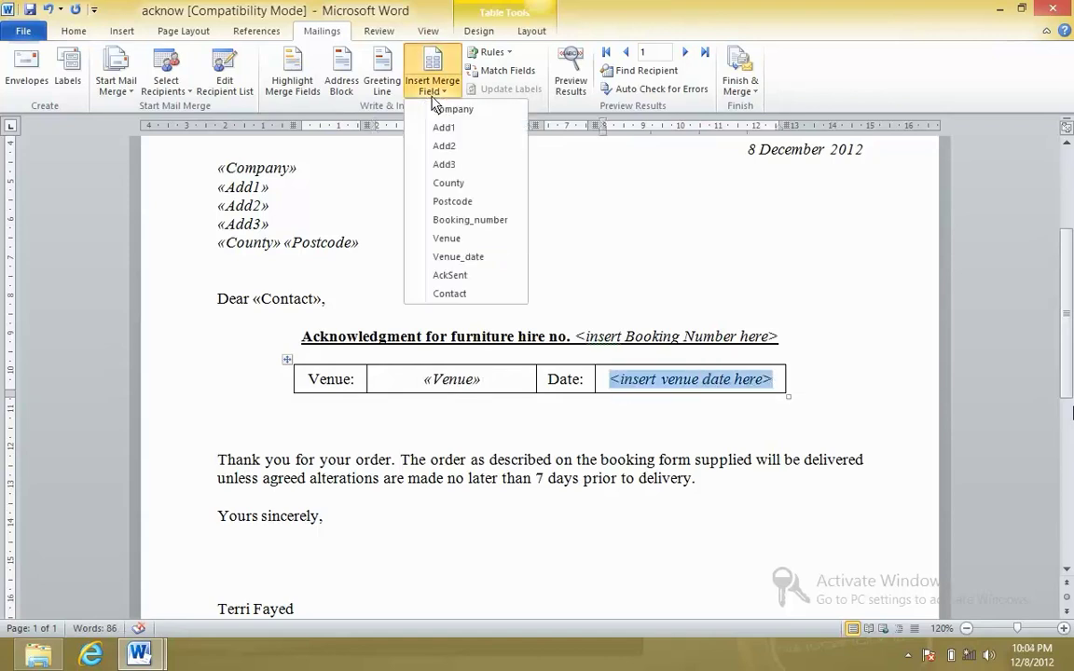
click(457, 256)
click(785, 265)
Preview the merged letters for the first four records, return to record 1 and turn the preview off
scroll(668, 355, up, 4)
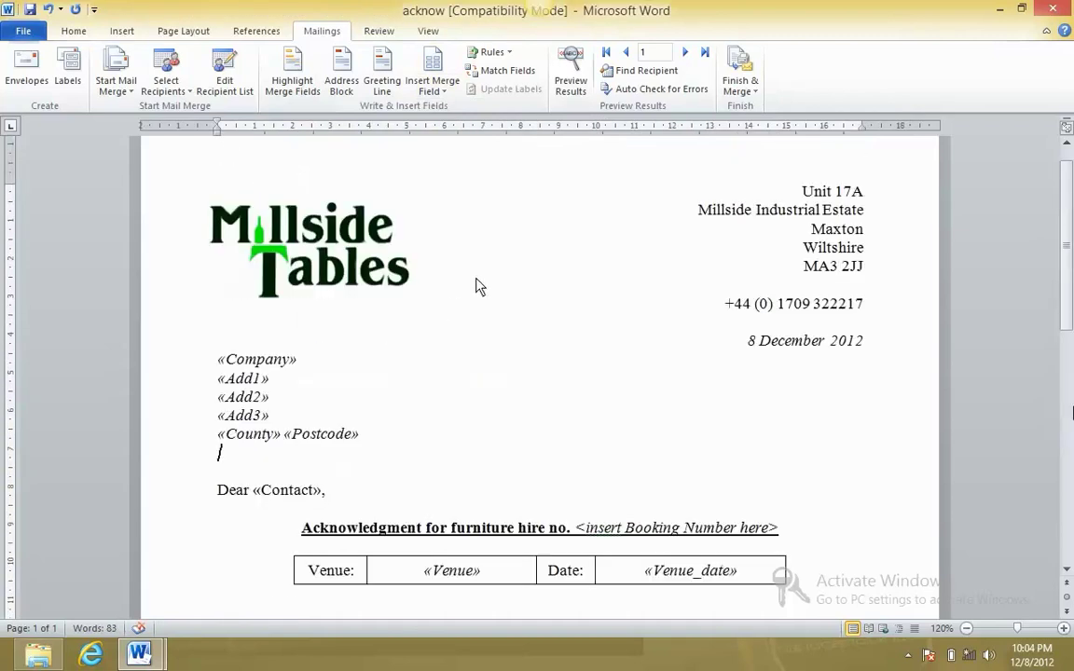
click(571, 73)
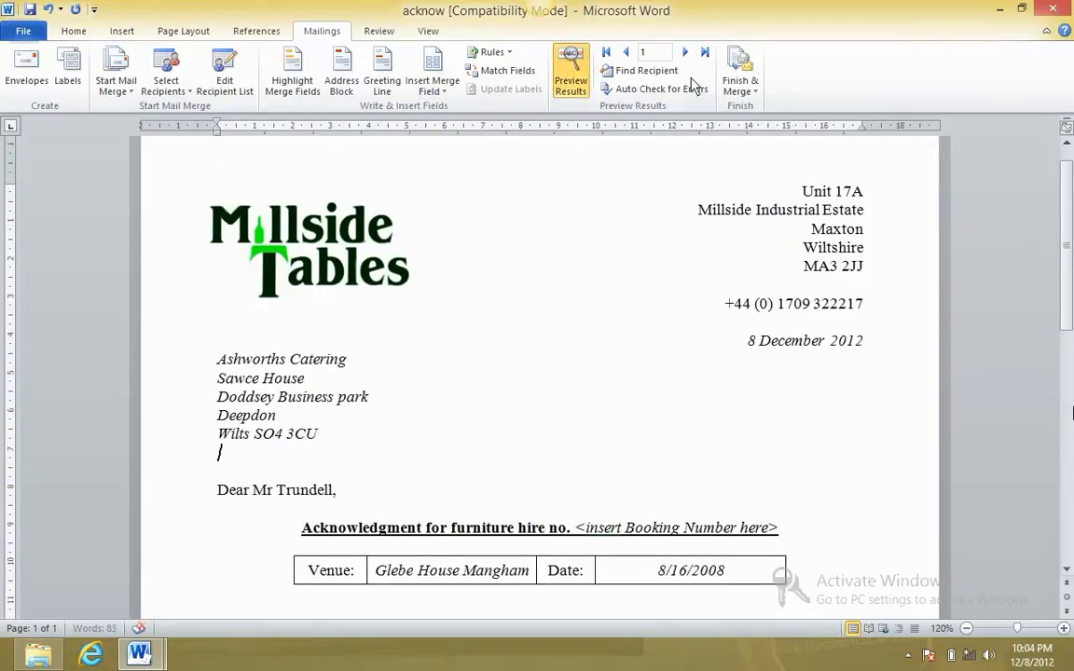
click(686, 53)
click(686, 53)
click(685, 53)
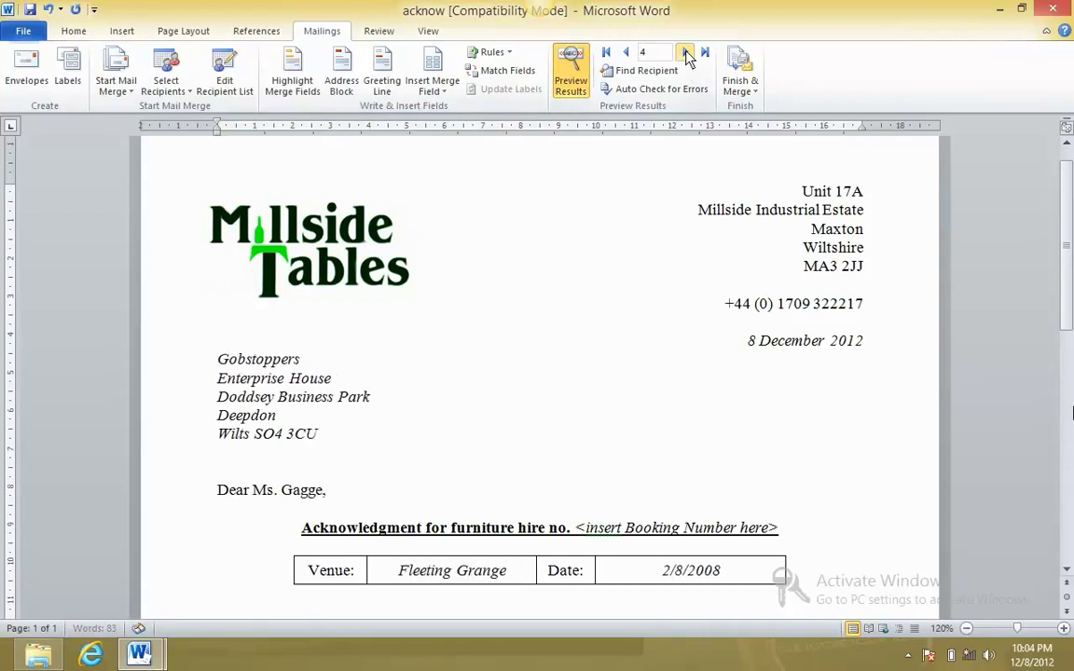
click(625, 52)
click(626, 52)
click(625, 52)
click(571, 73)
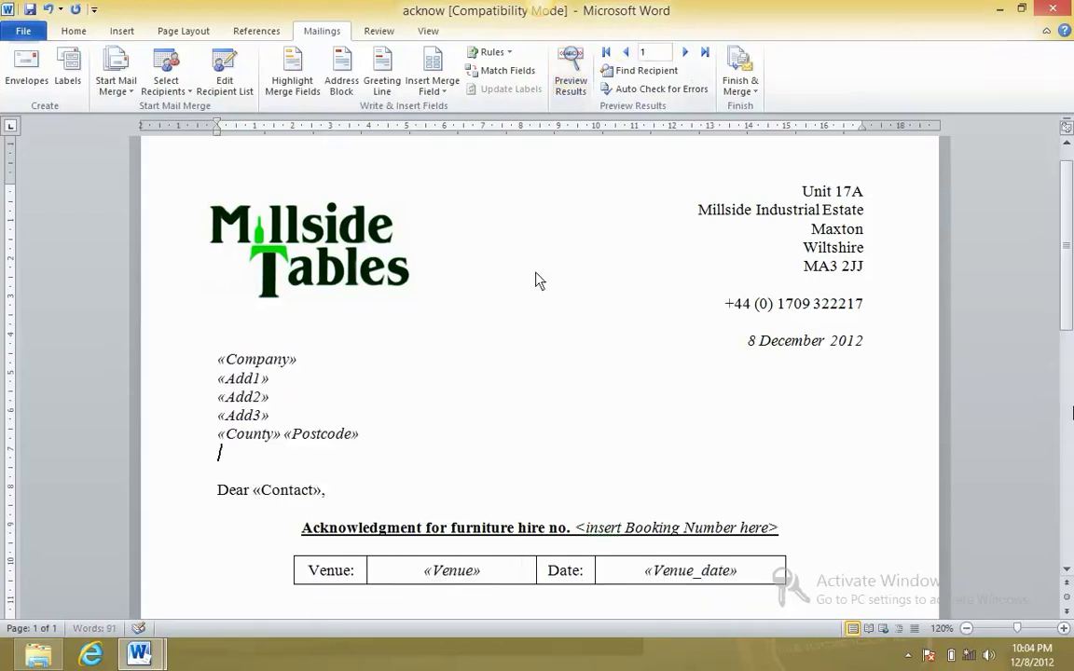
Display the letter's merge field codes and check how the page looks in the print preview
scroll(357, 459, down, 1)
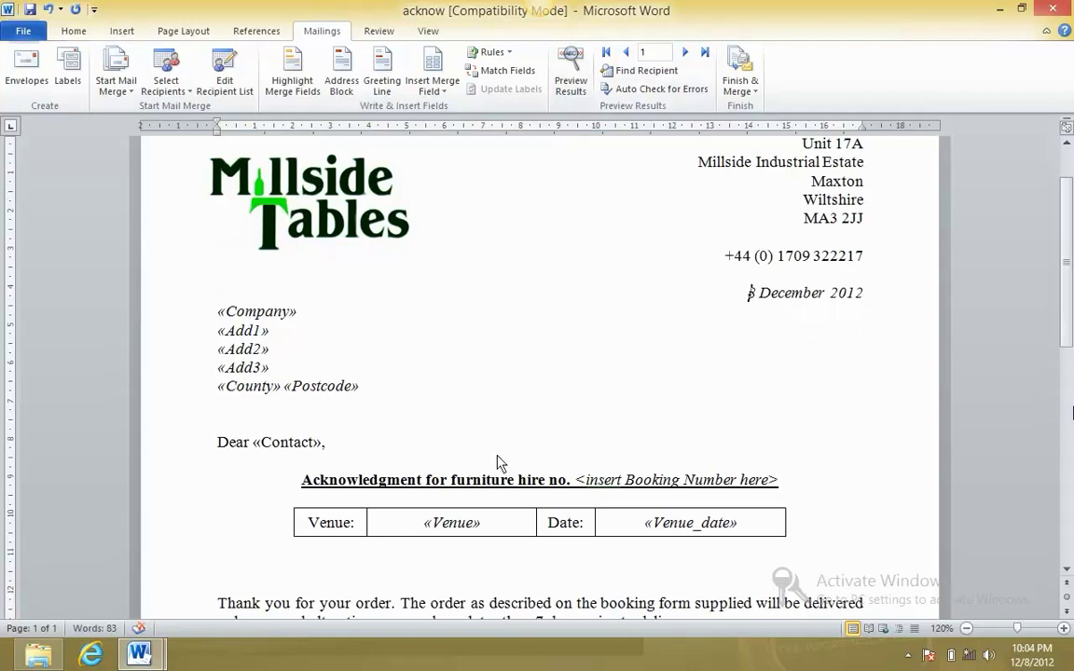
key(alt+F9)
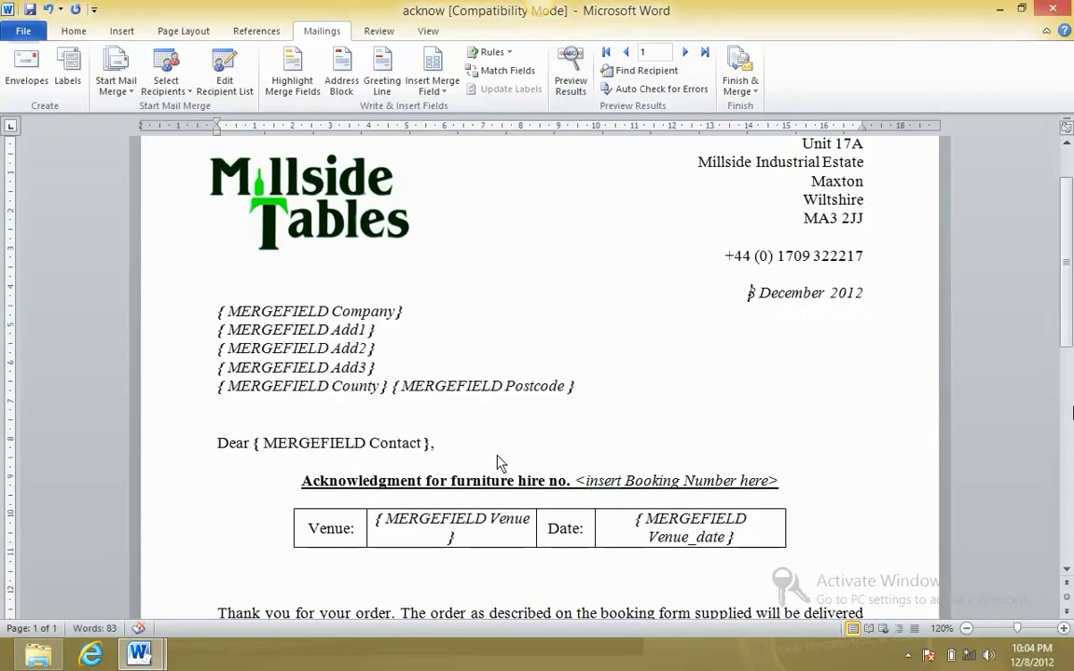
click(801, 533)
click(842, 472)
scroll(841, 473, down, 4)
scroll(511, 488, up, 5)
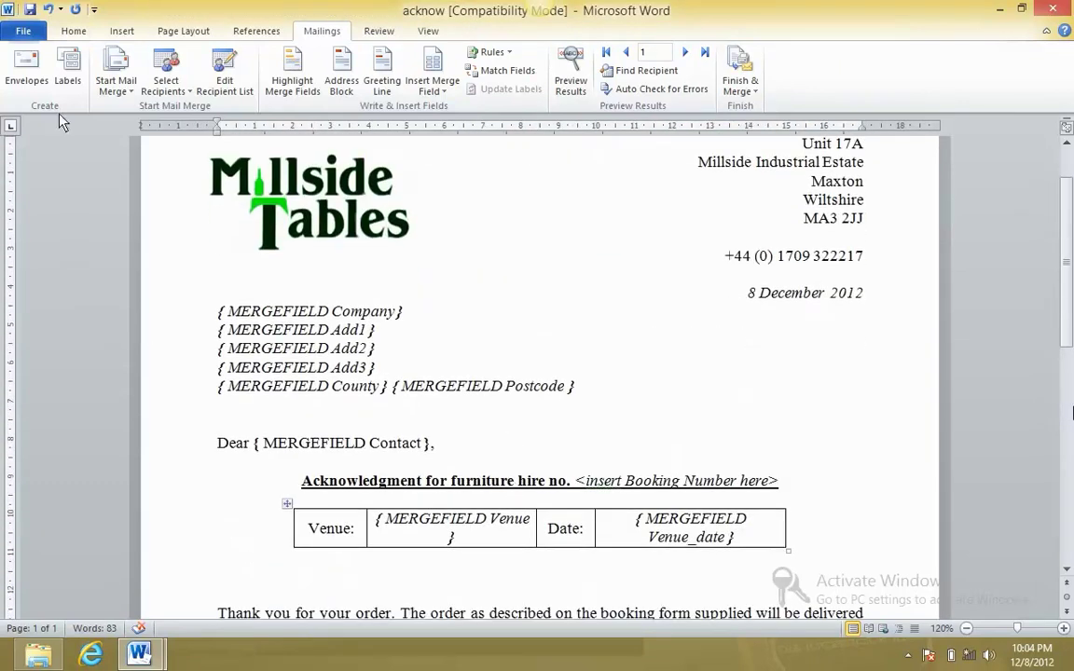
click(23, 31)
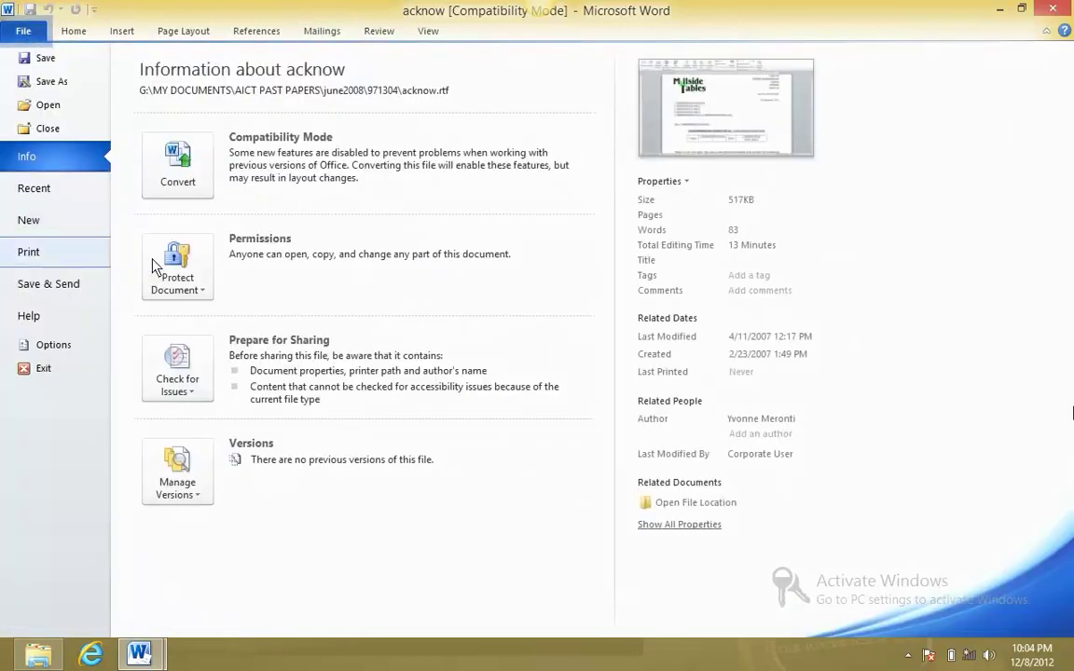
click(28, 252)
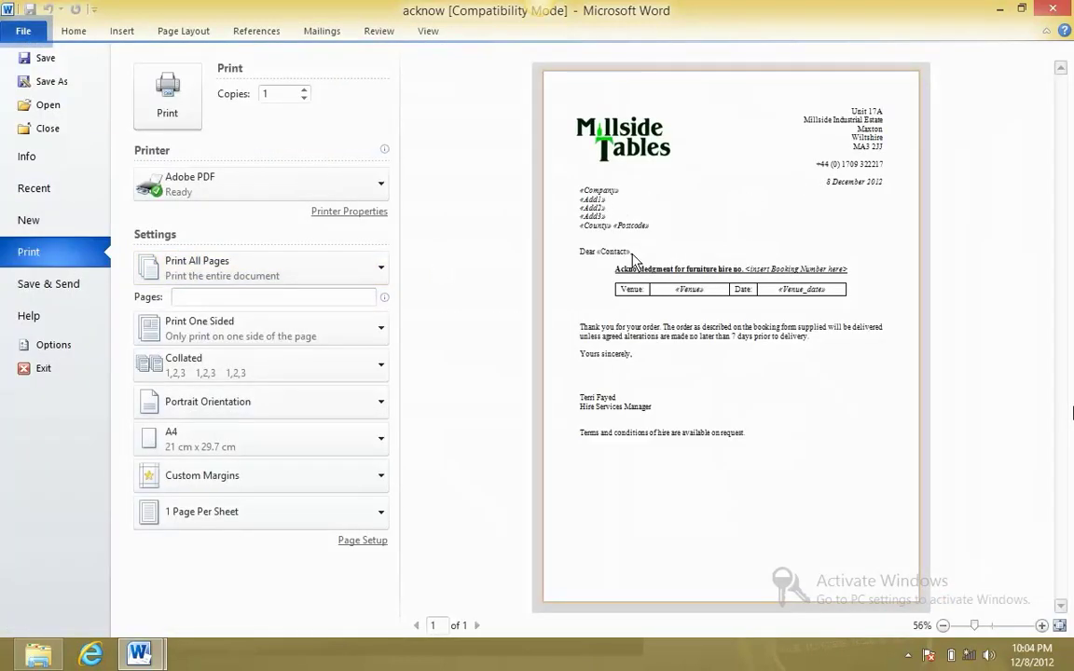
Turn on printing of field codes instead of their values in the advanced program options
click(69, 347)
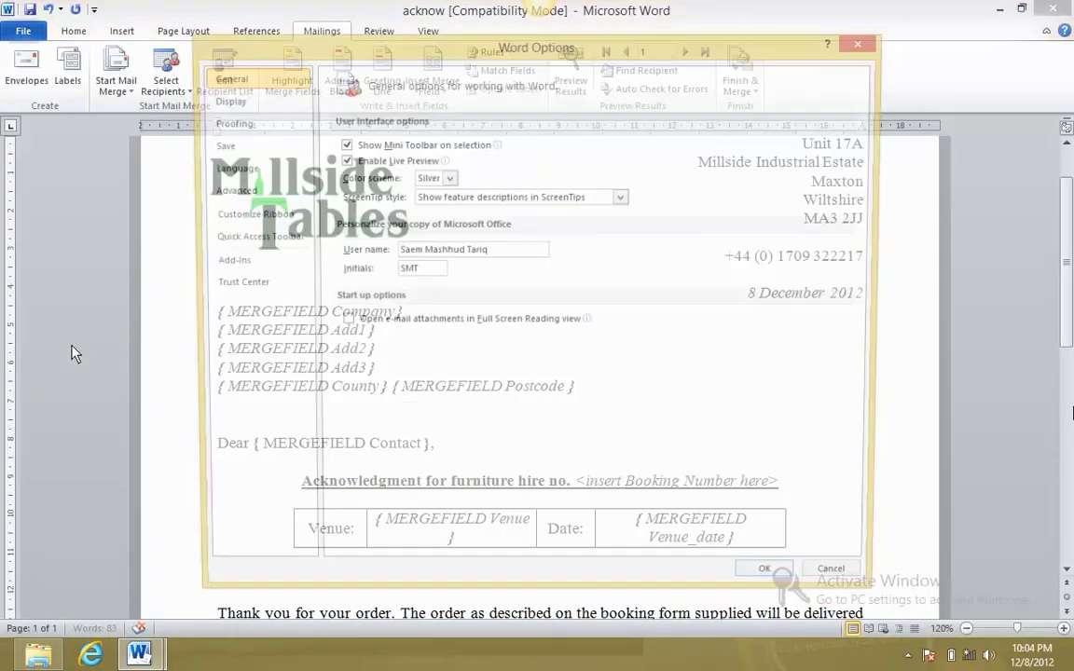
click(216, 189)
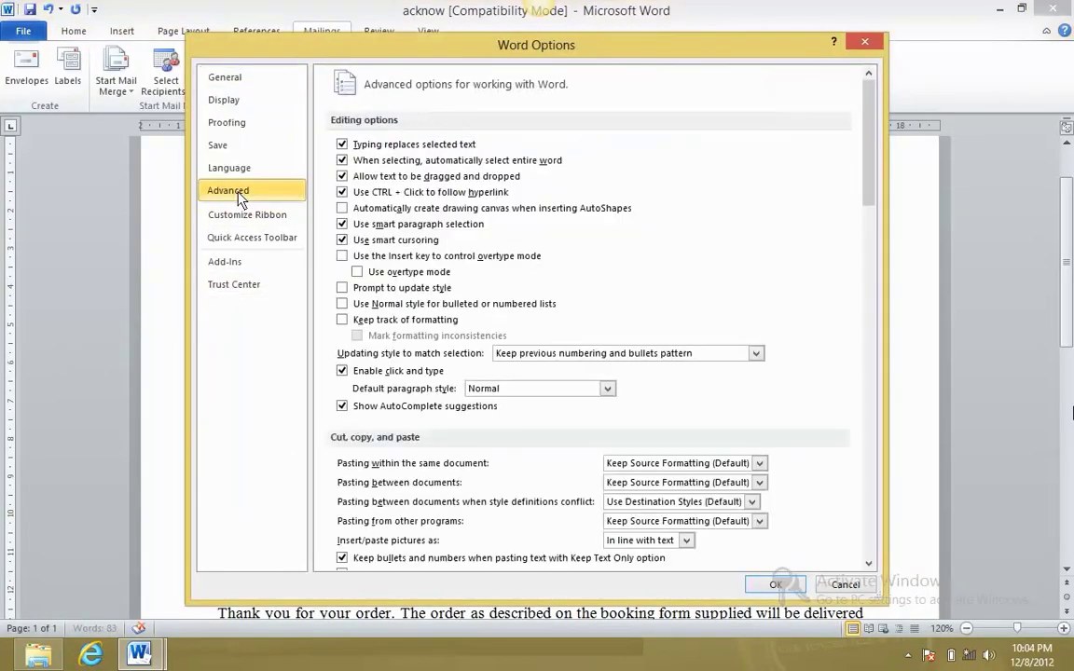
drag(867, 199, 877, 406)
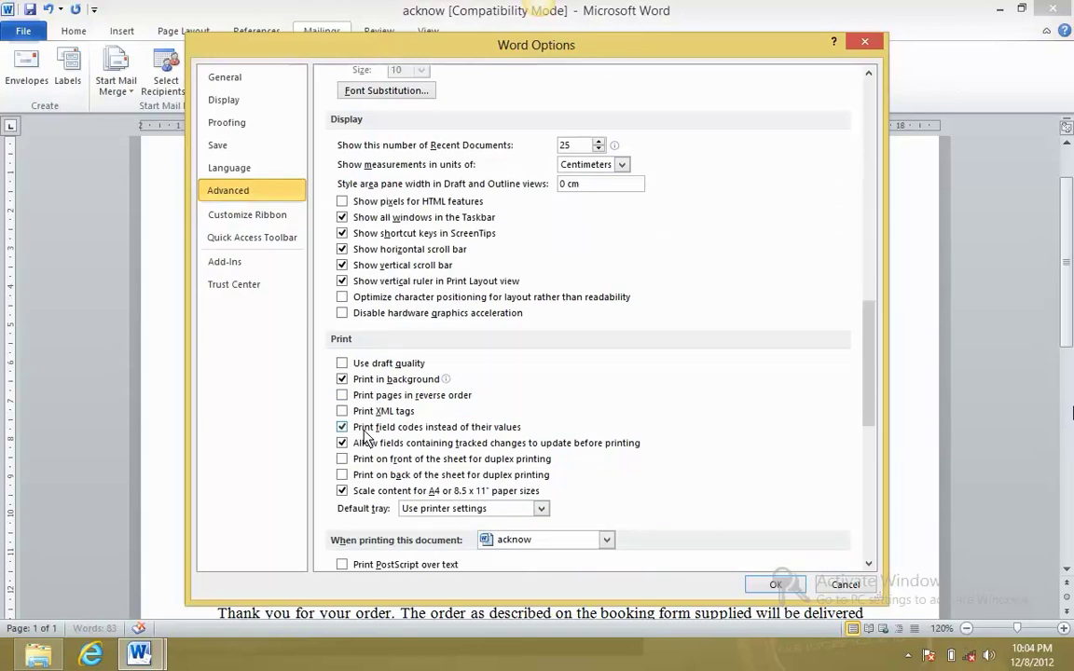
drag(876, 416, 876, 329)
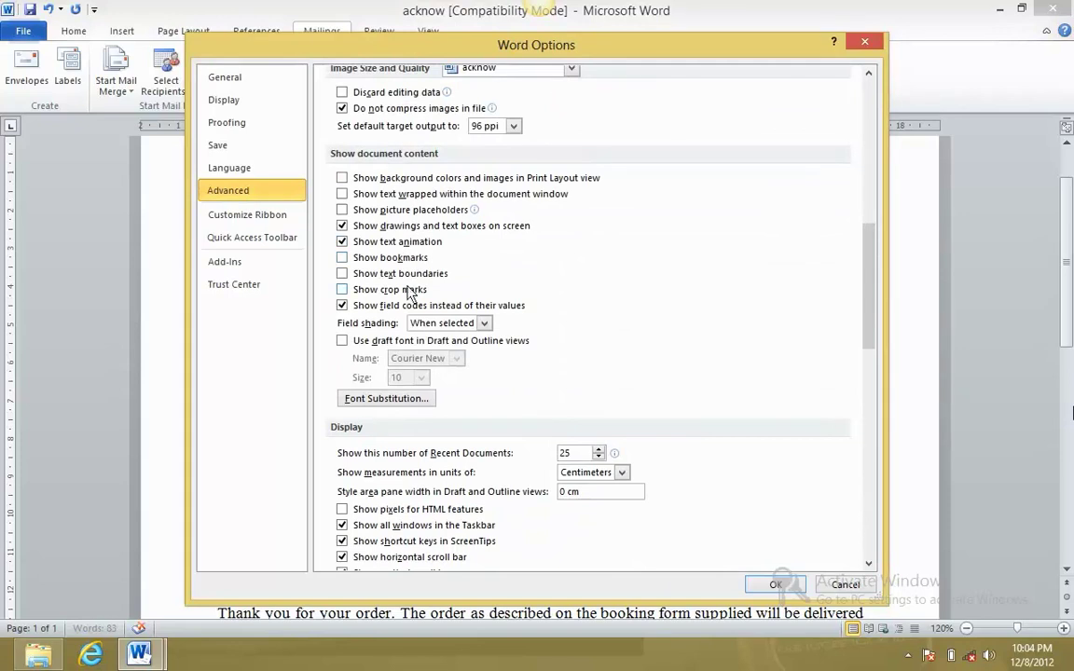
click(774, 584)
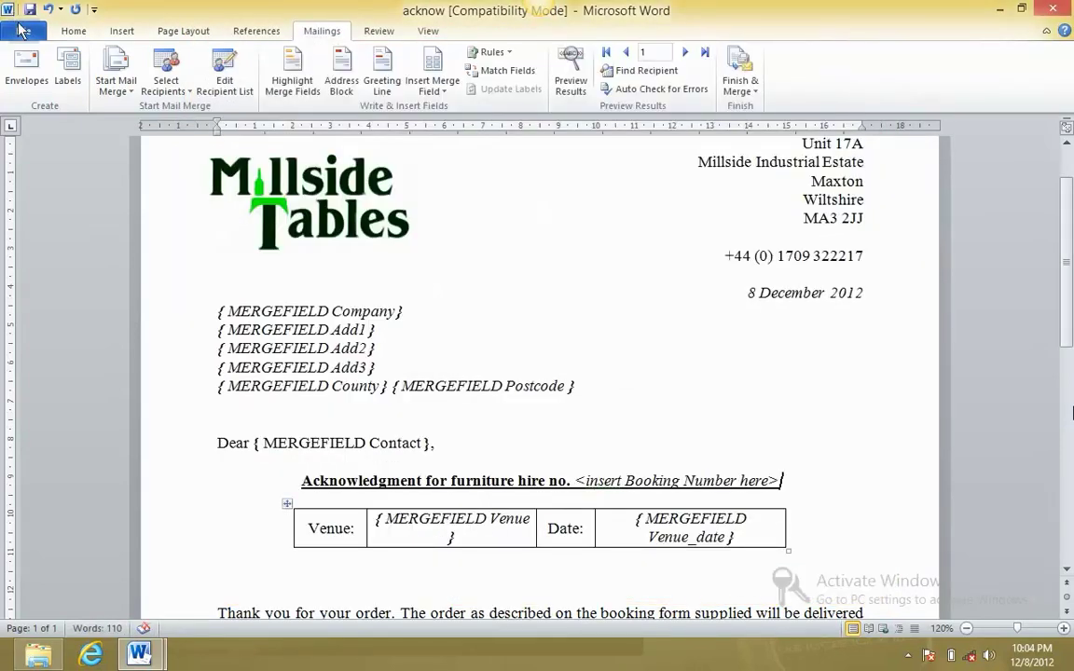
Check the field codes in the print preview and switch the letter back to showing merge field names
click(23, 30)
click(37, 250)
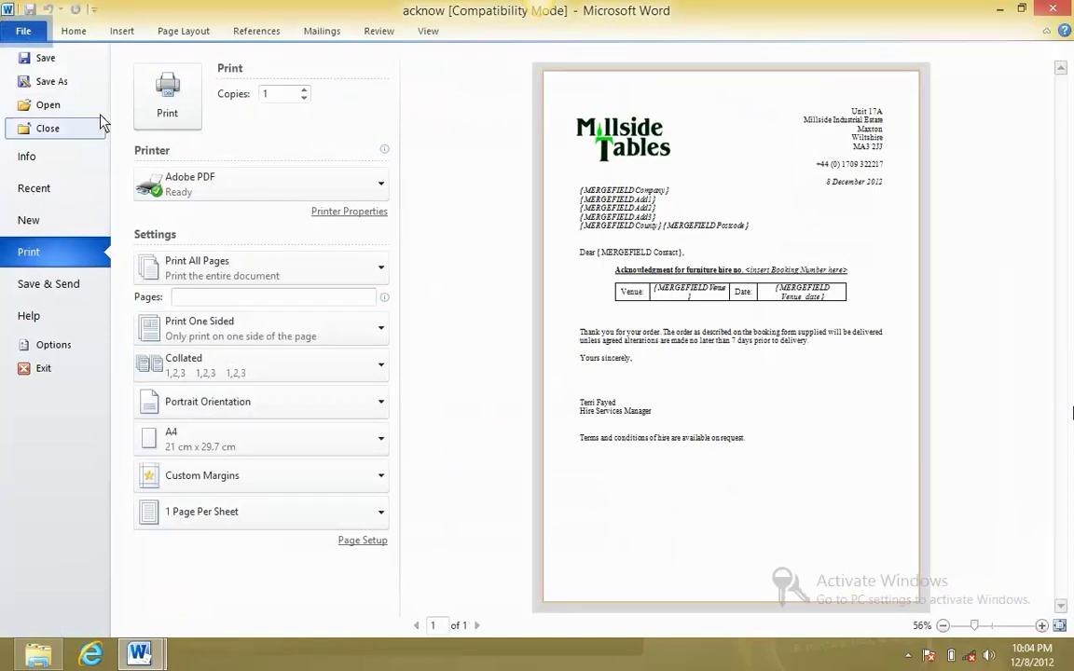
click(88, 33)
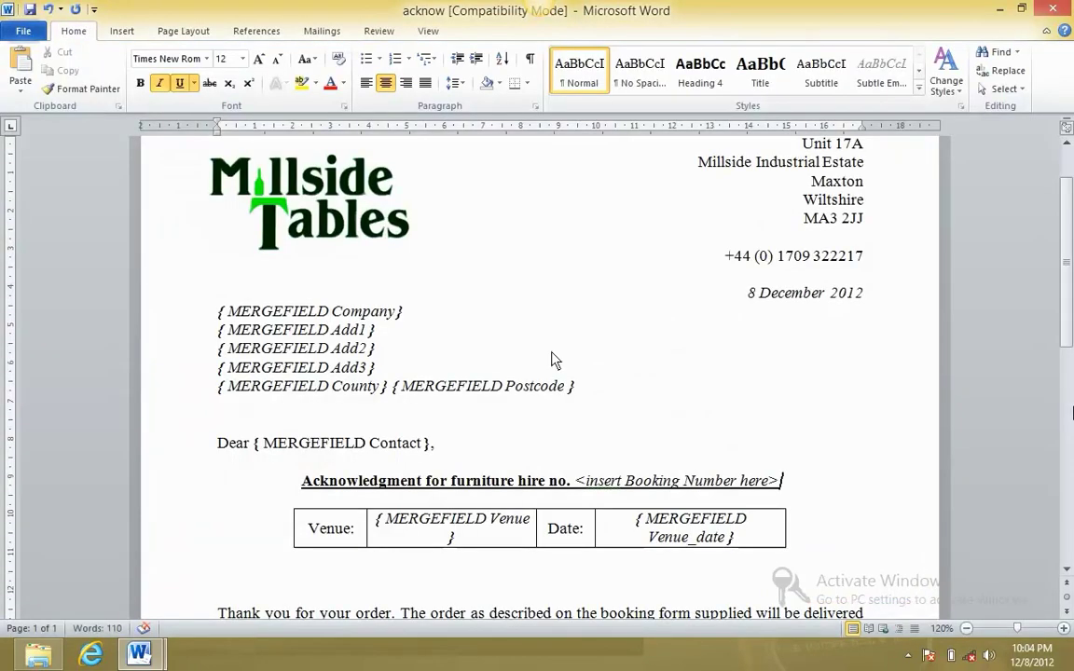
key(alt+F9)
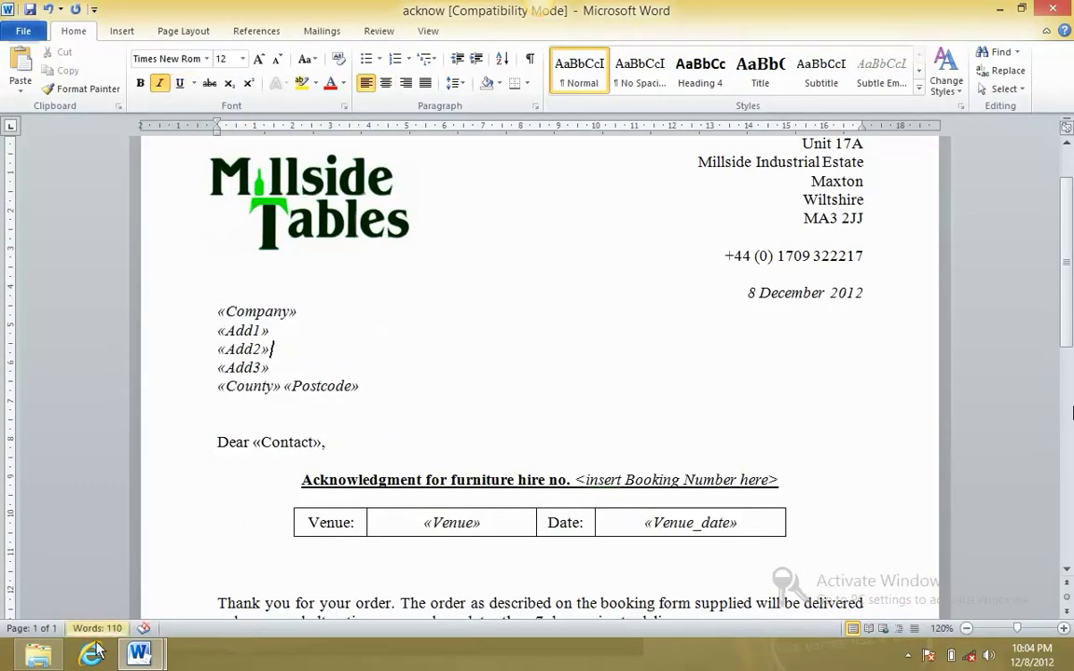
Switch to the exam paper and reread task 11's instructions on merging, saving and printing the letters
key(alt+Tab)
key(alt+Tab)
key(alt+Tab)
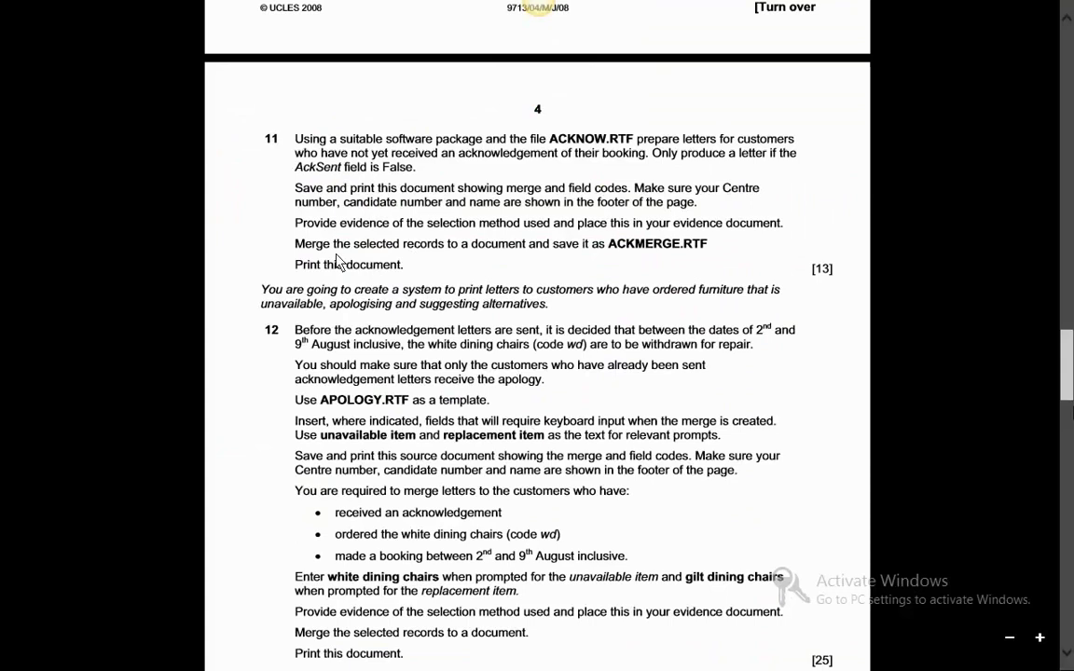
drag(294, 265, 399, 268)
drag(295, 243, 449, 244)
click(668, 253)
Return to the letter in Word, save it as ACKMERGE in Rich Text Format in the May_June_2008_P2 documents folder, and close it
key(alt+Tab)
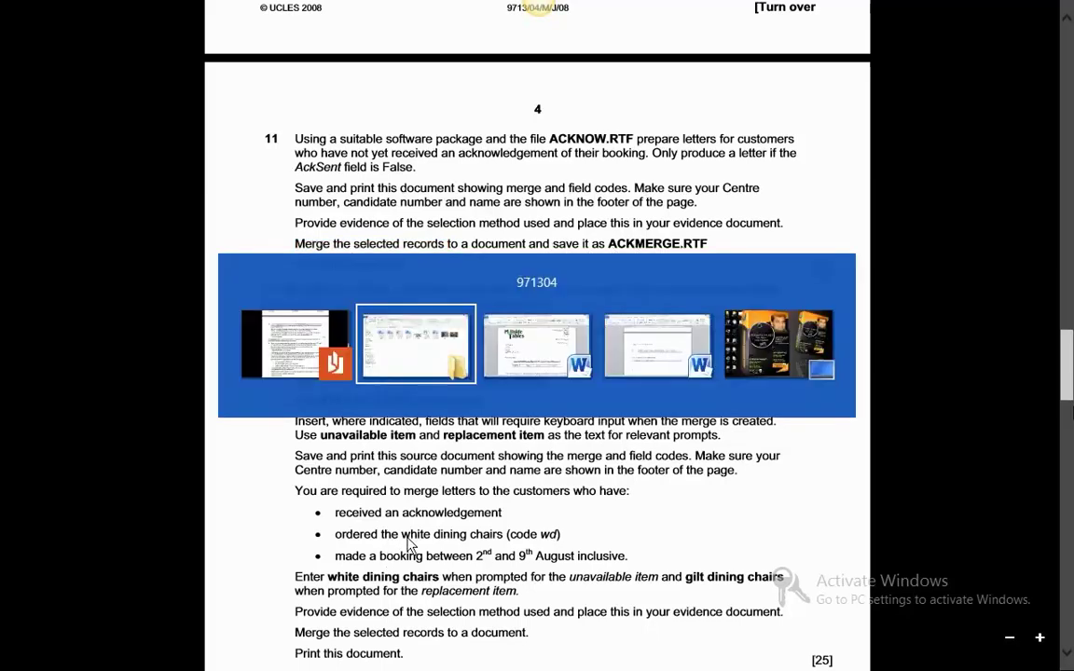
mouse_move(139, 655)
click(275, 589)
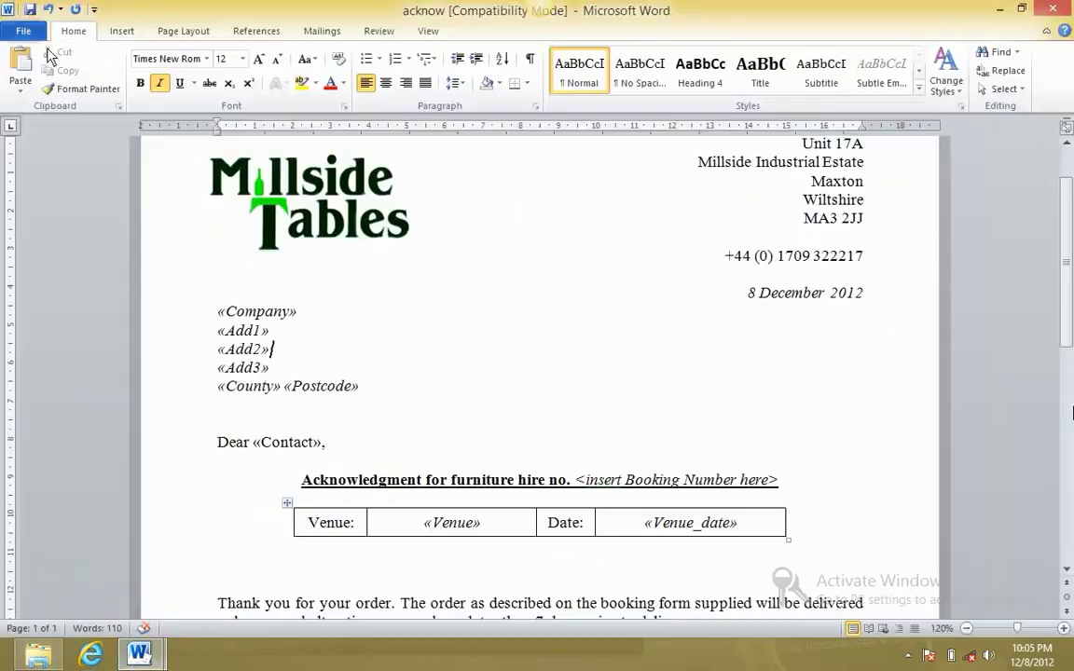
click(30, 33)
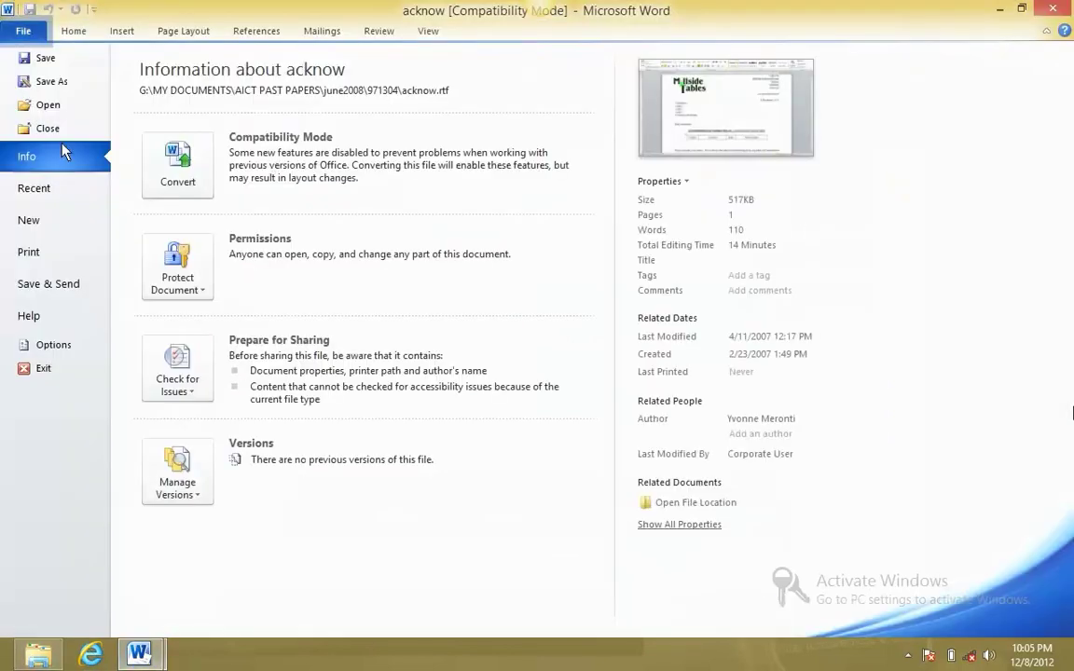
click(49, 80)
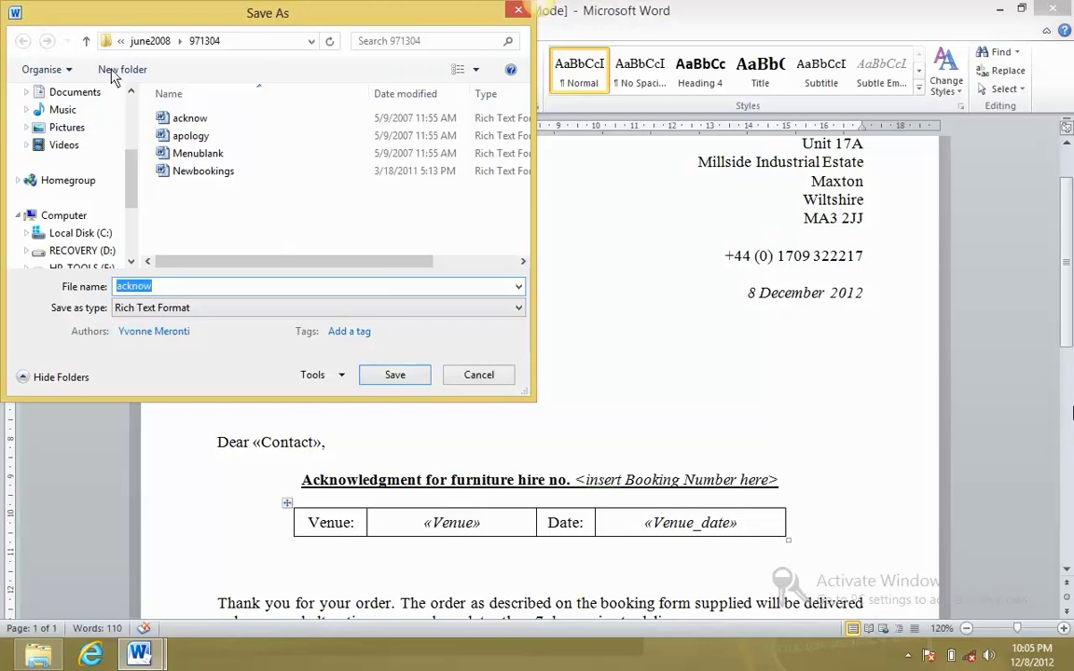
click(91, 92)
double_click(255, 138)
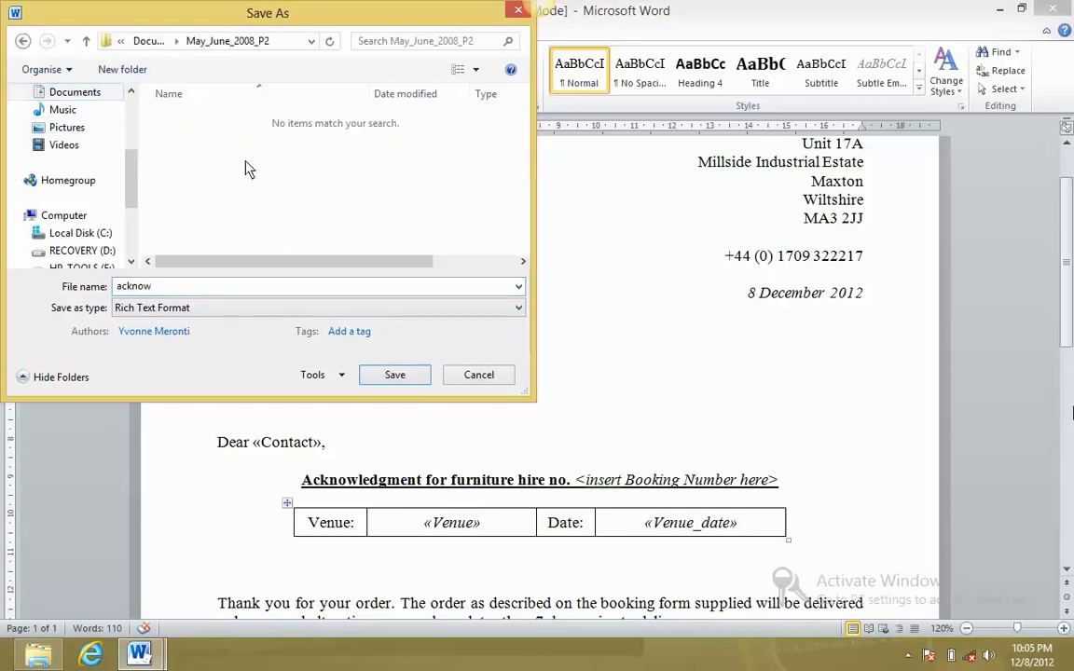
text(ACKMERGE)
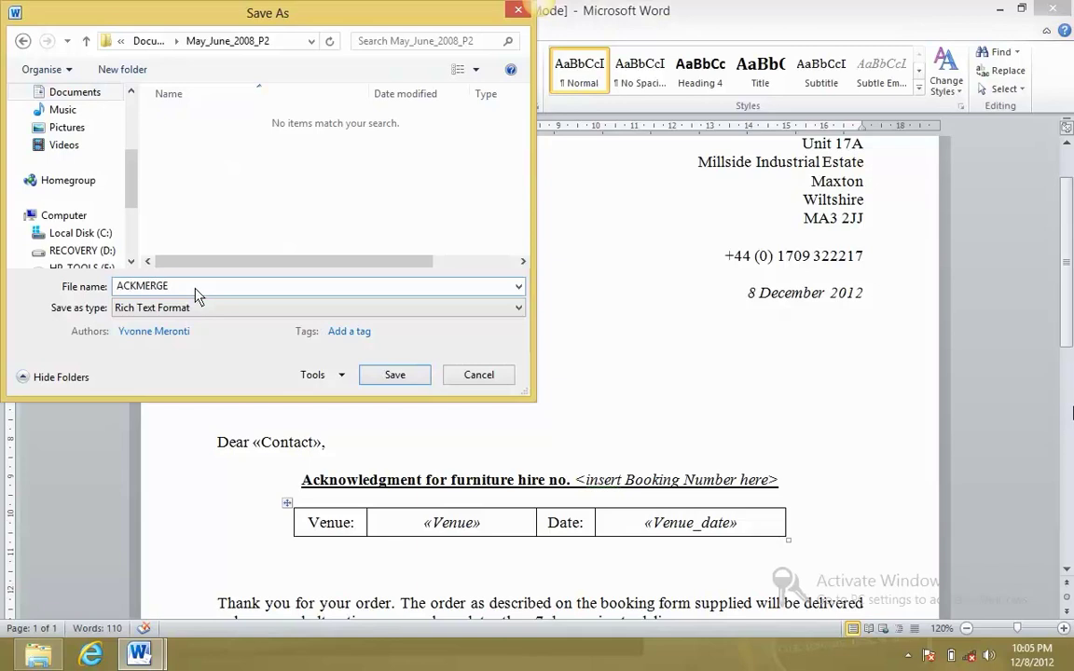
click(395, 377)
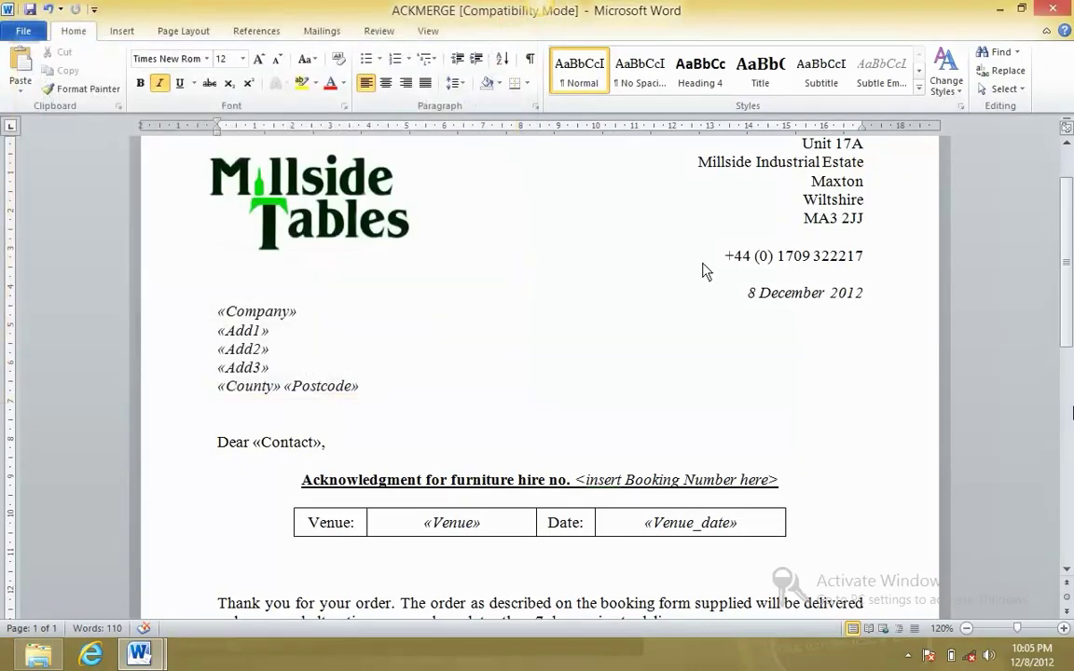
click(1052, 9)
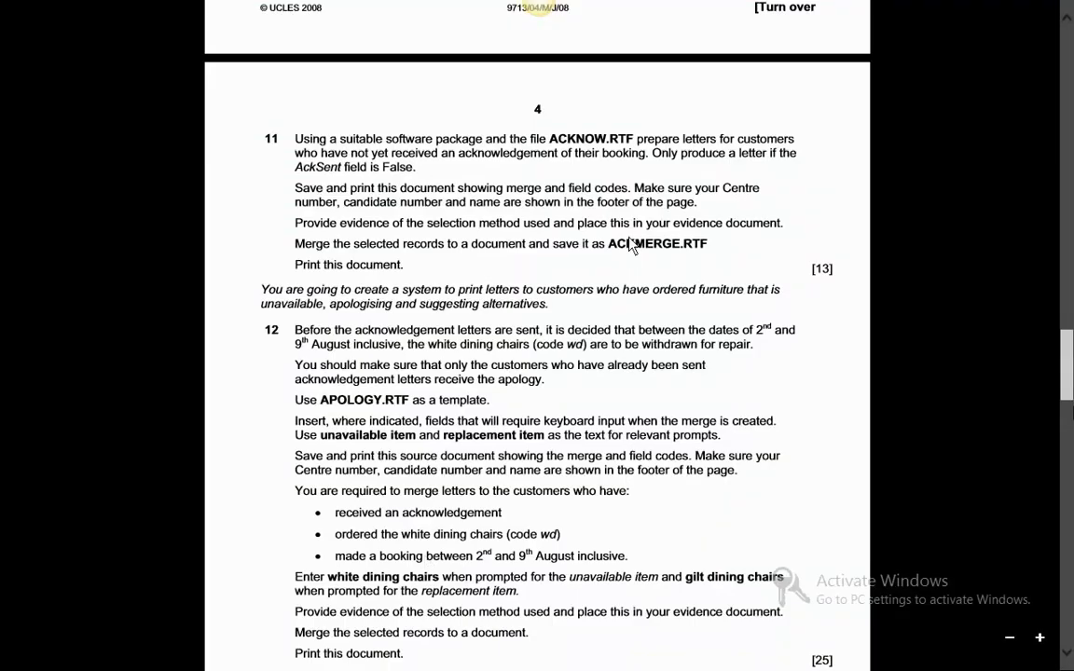
Read task 12 in the exam paper about the apology letters based on APOLOGY.RTF
scroll(529, 277, up, 2)
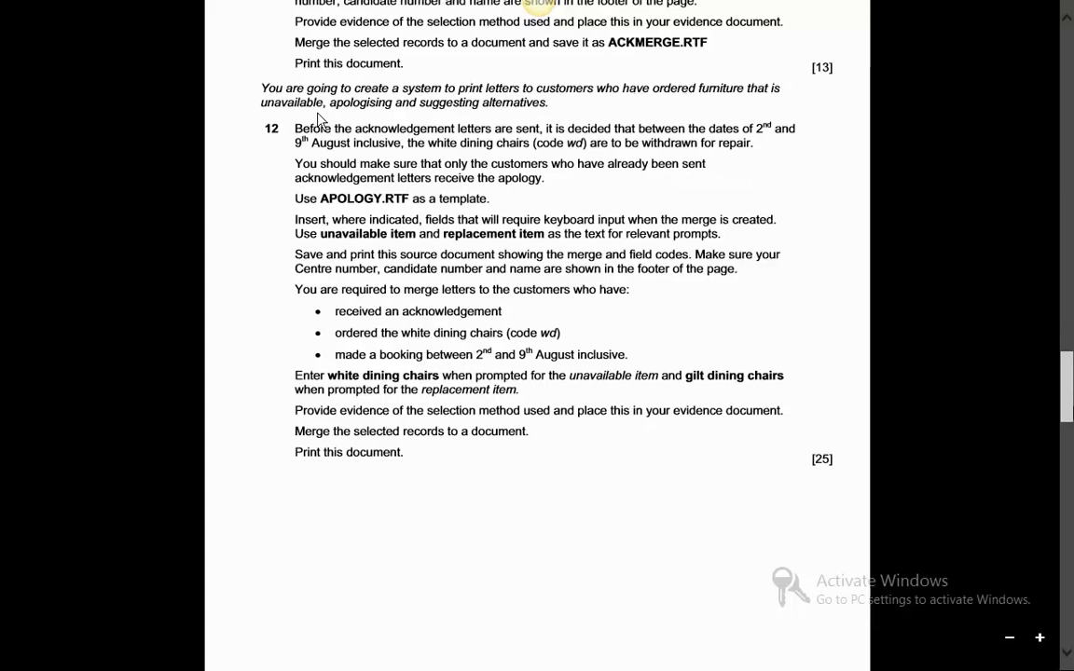
drag(482, 104, 568, 109)
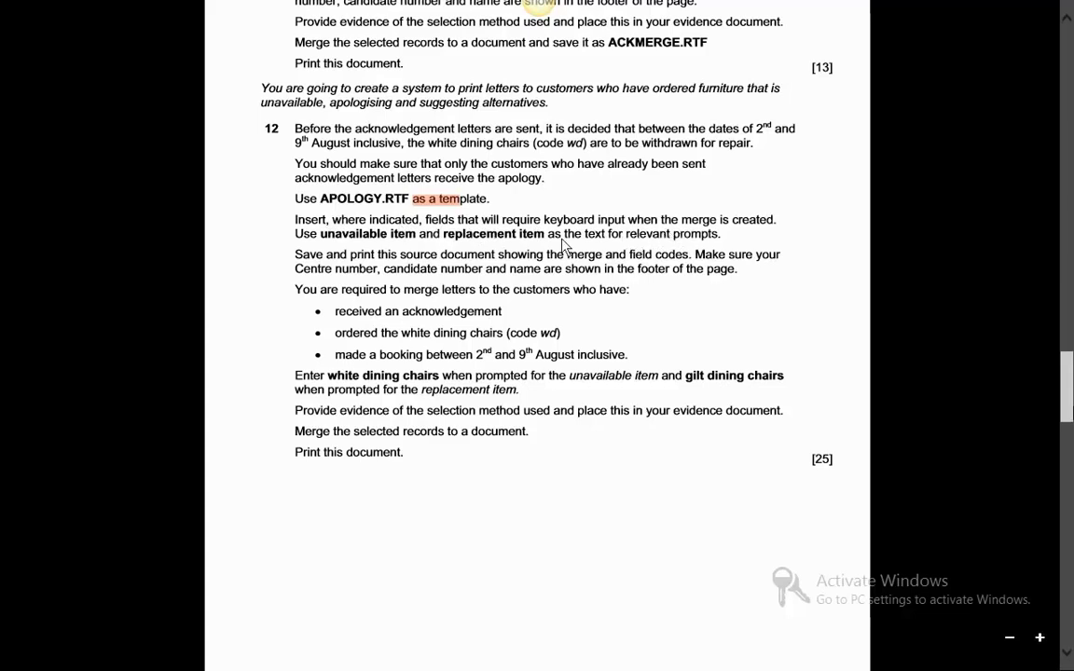
Read task 12's prompt texts, record selection criteria and the replacement wording for the apology letters in the exam paper
drag(322, 236, 720, 242)
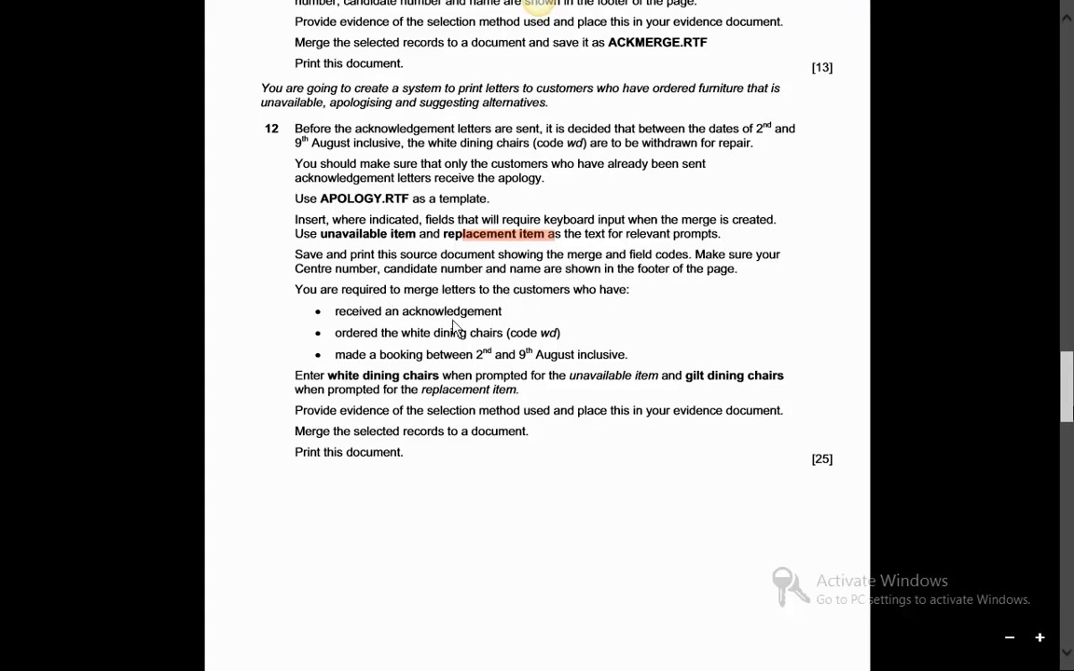
drag(336, 315, 511, 317)
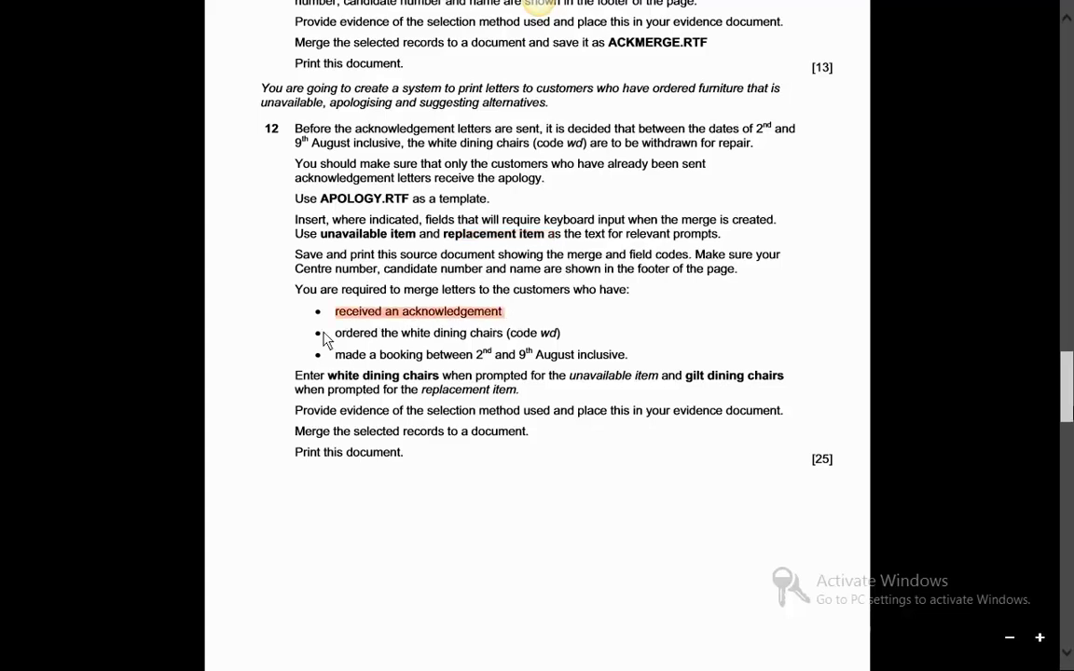
drag(334, 338, 503, 336)
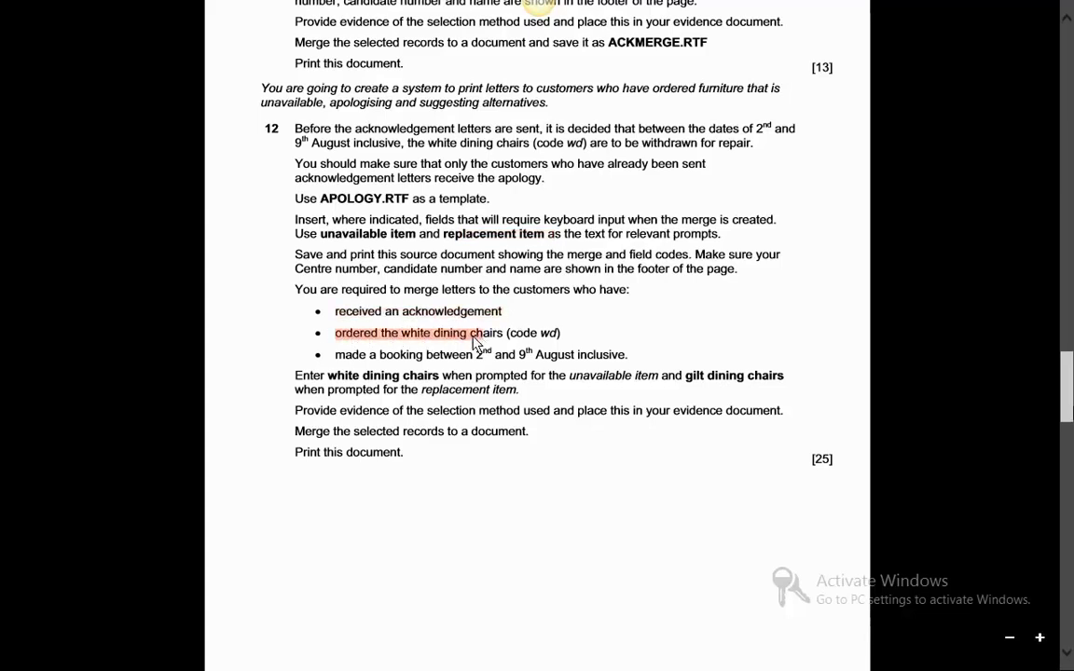
drag(359, 364, 582, 366)
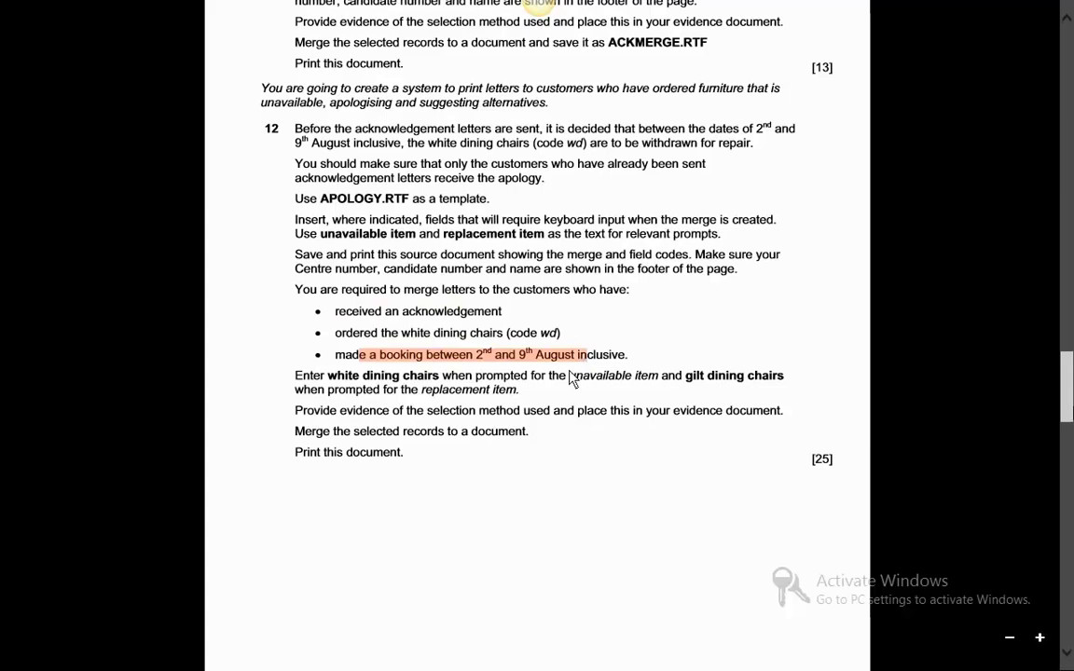
drag(332, 390, 440, 389)
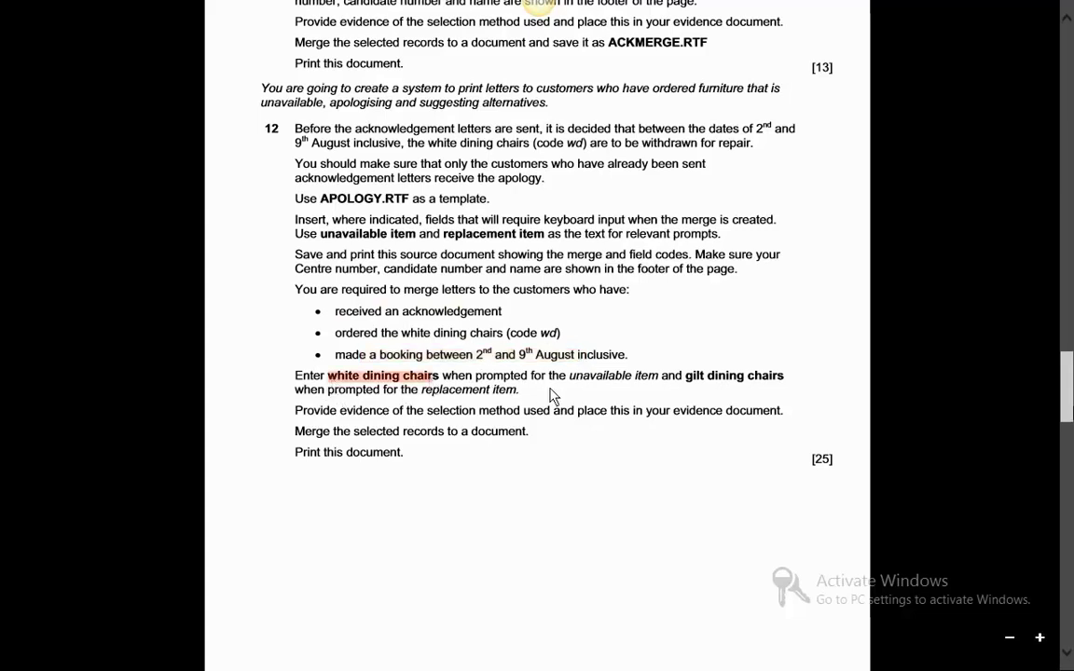
drag(567, 382, 621, 384)
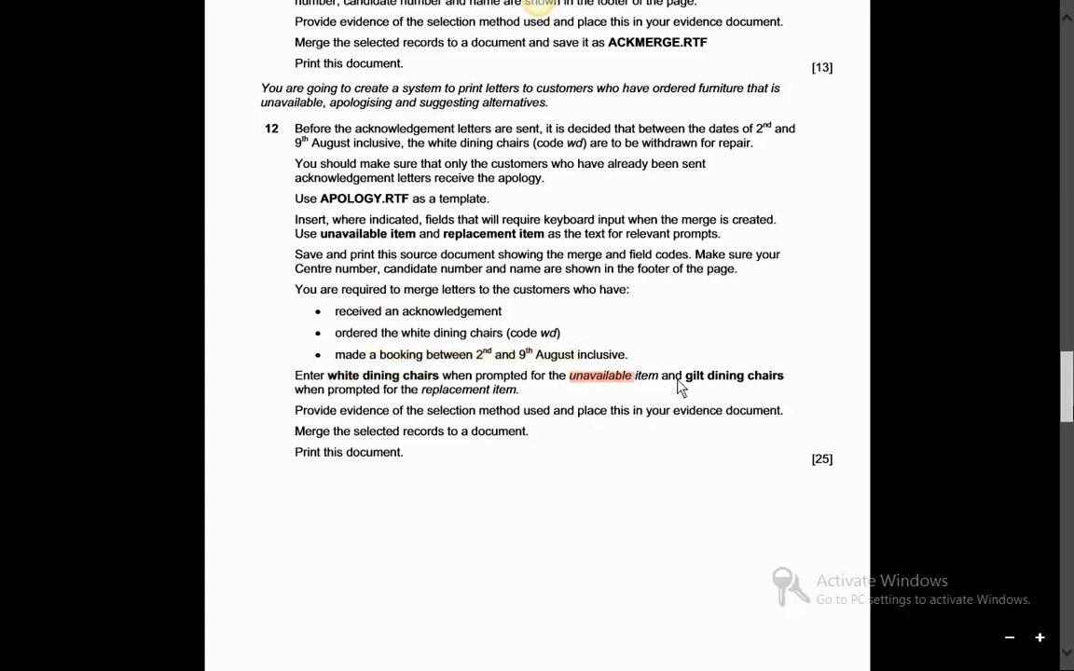
drag(688, 382, 783, 382)
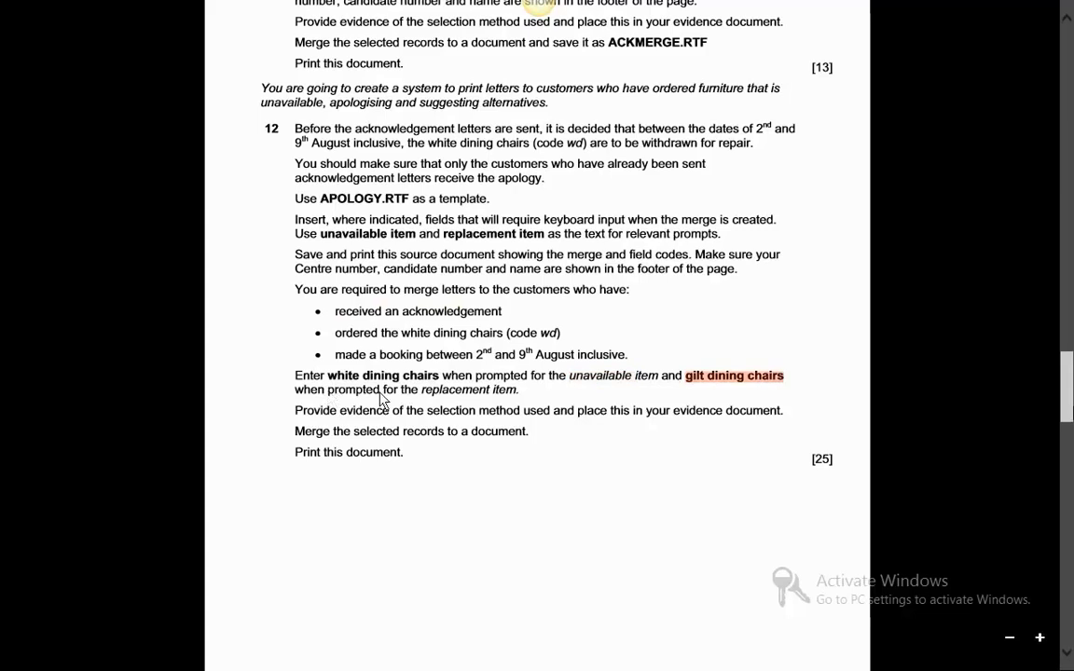
drag(424, 392, 511, 396)
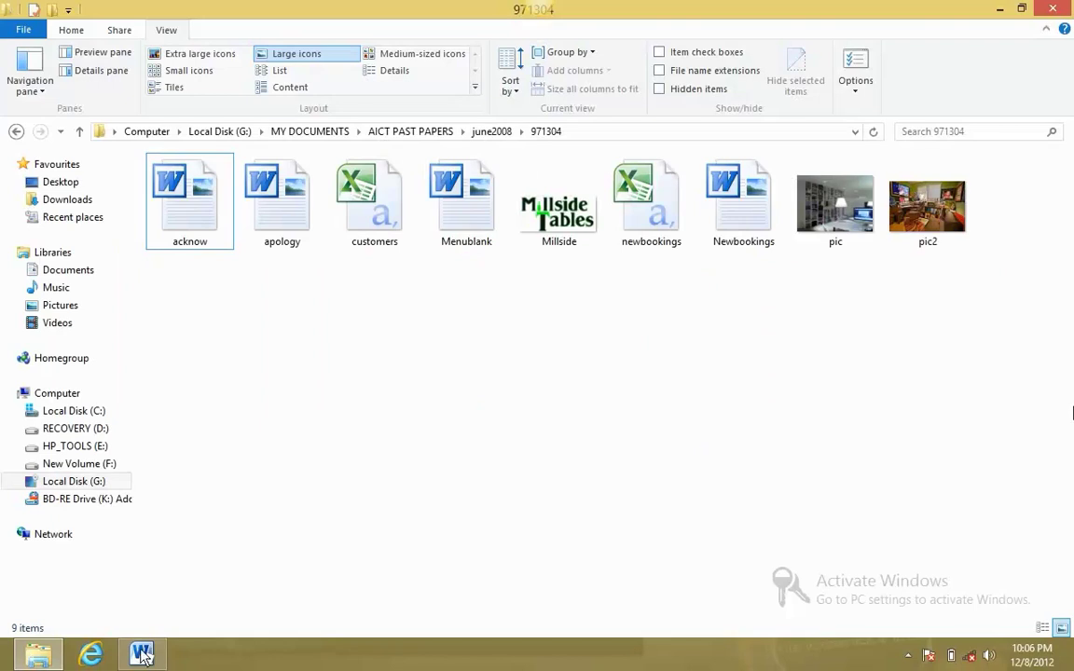
Open the MILLSIDE database from the Documents library in Access and show the ACKMERGE query in Design view
mouse_move(1, 660)
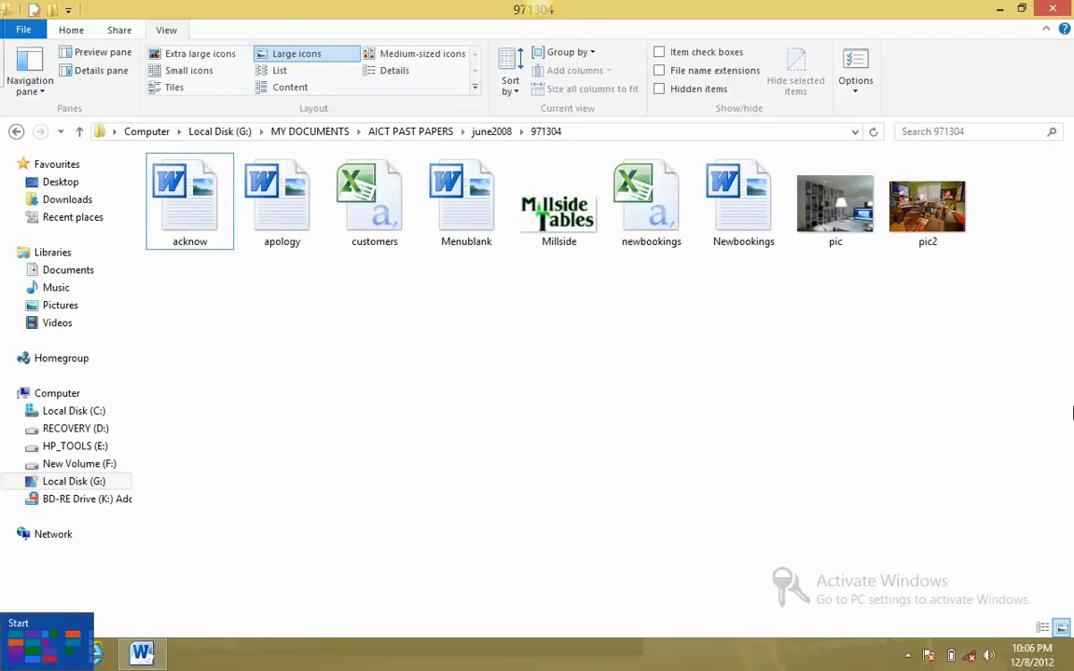
click(70, 269)
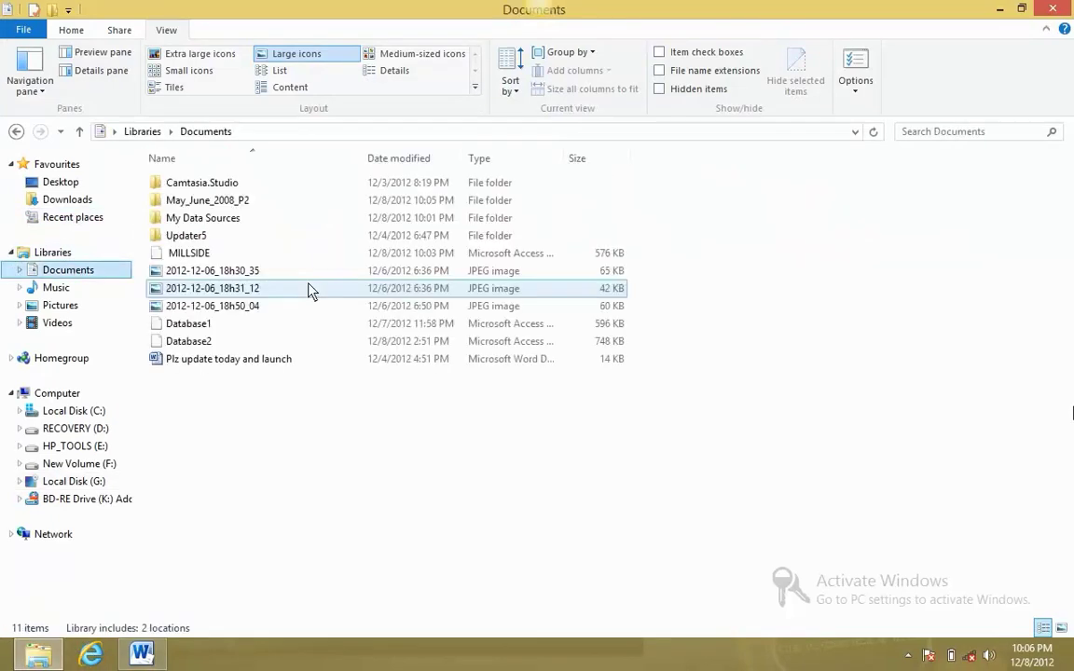
double_click(247, 253)
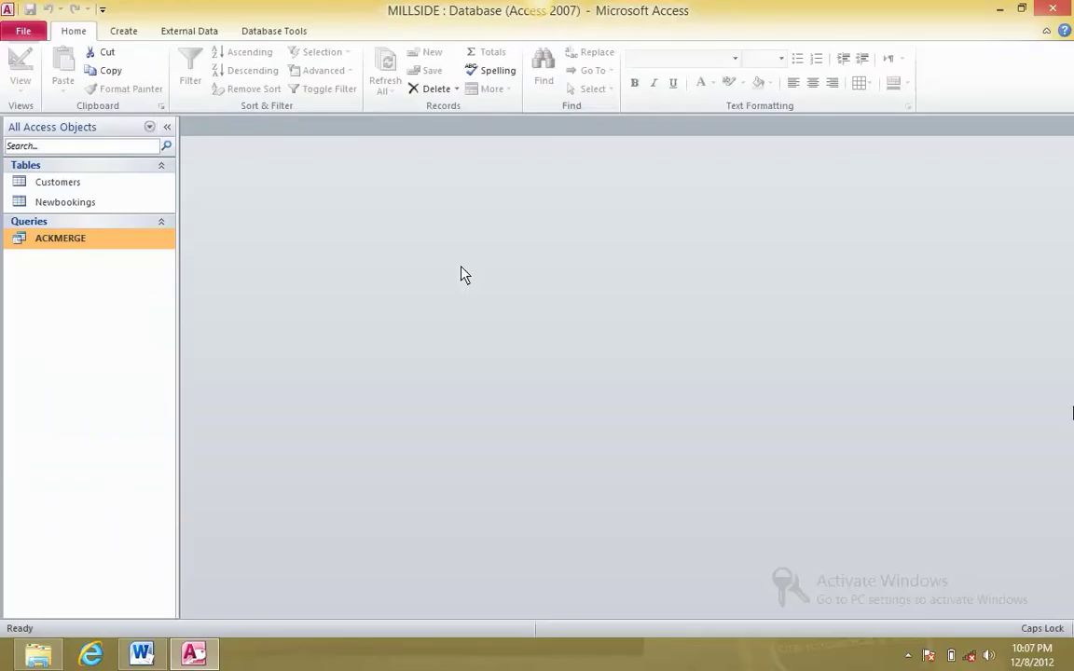
right_click(112, 249)
click(153, 271)
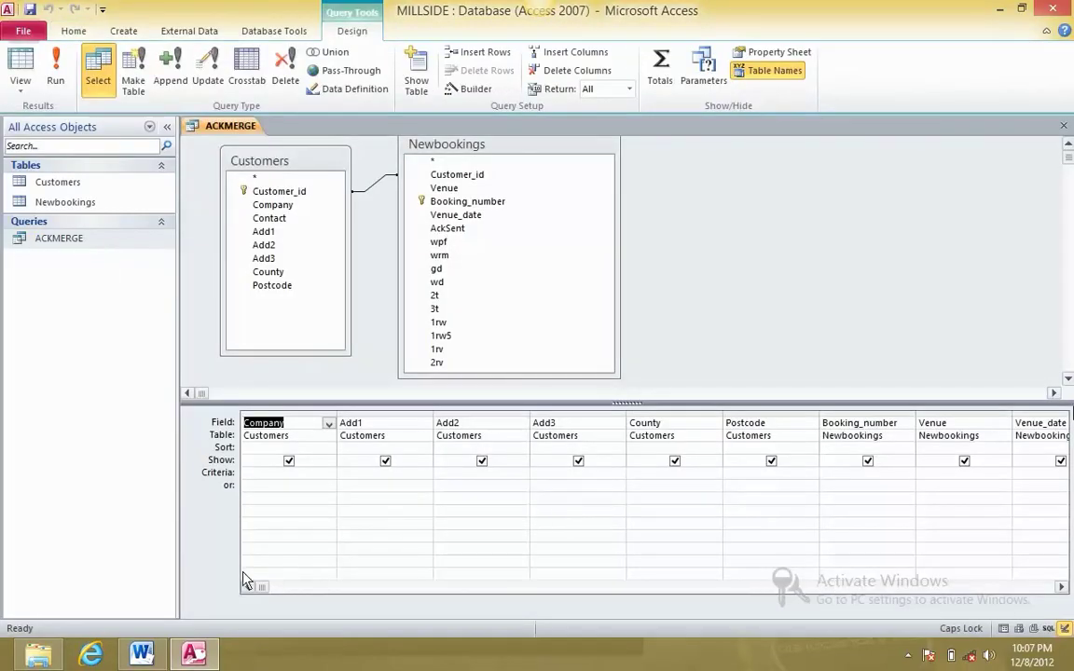
Capture the query grid's Venue_date, AckSent and Contact columns and paste the screenshot below the last table image in the Word evidence document
drag(264, 594, 654, 588)
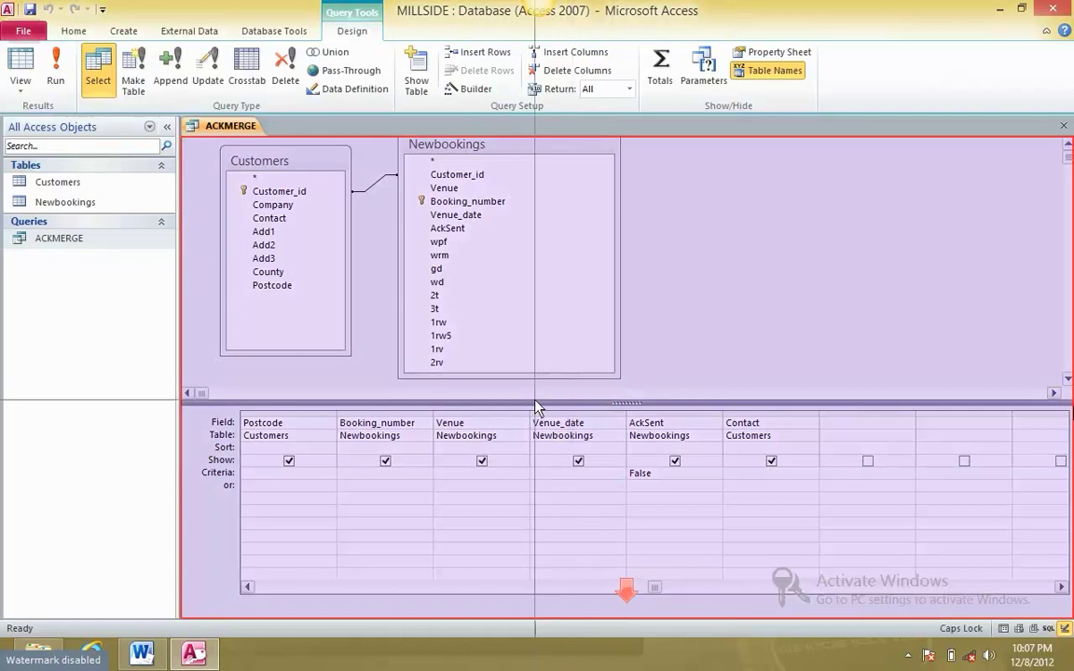
drag(534, 408, 796, 531)
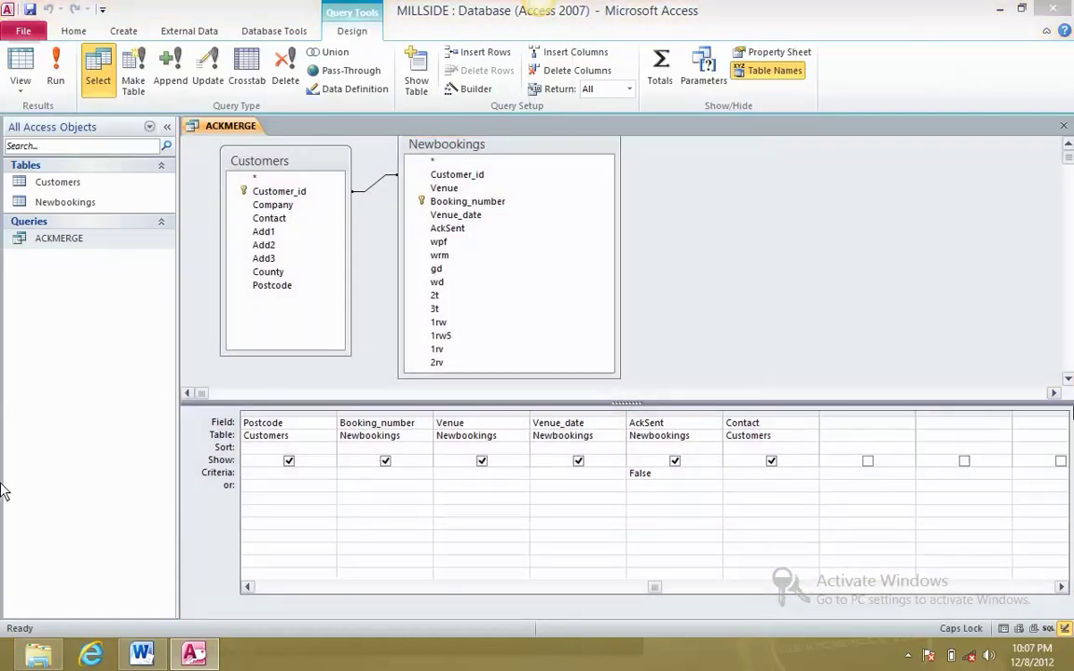
click(142, 652)
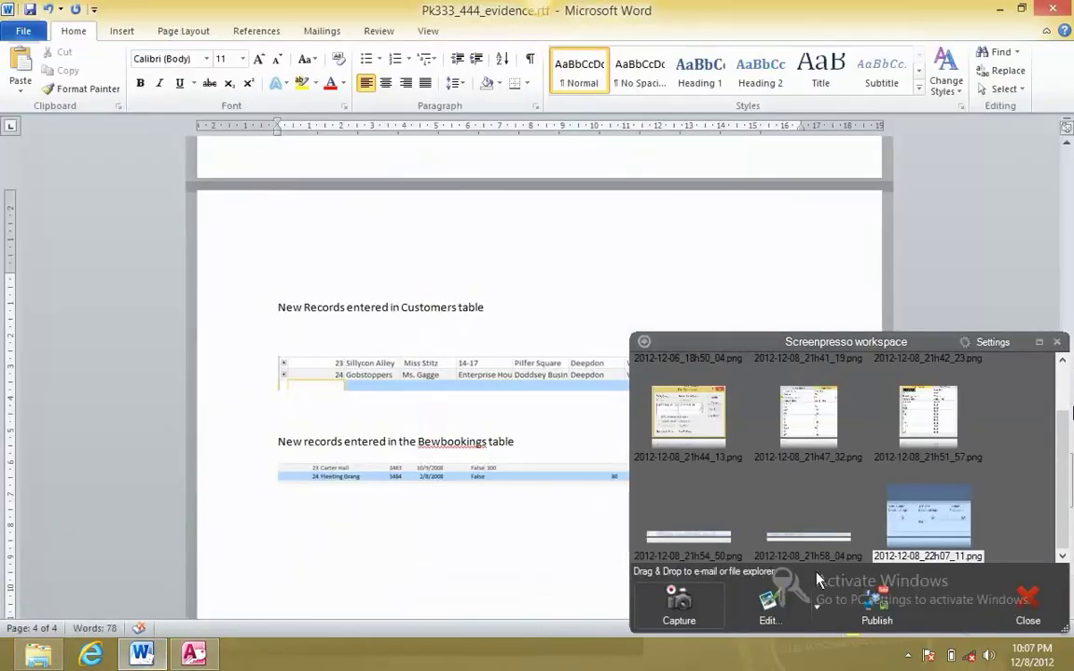
click(451, 576)
key(ctrl+v)
scroll(492, 580, down, 3)
click(1055, 342)
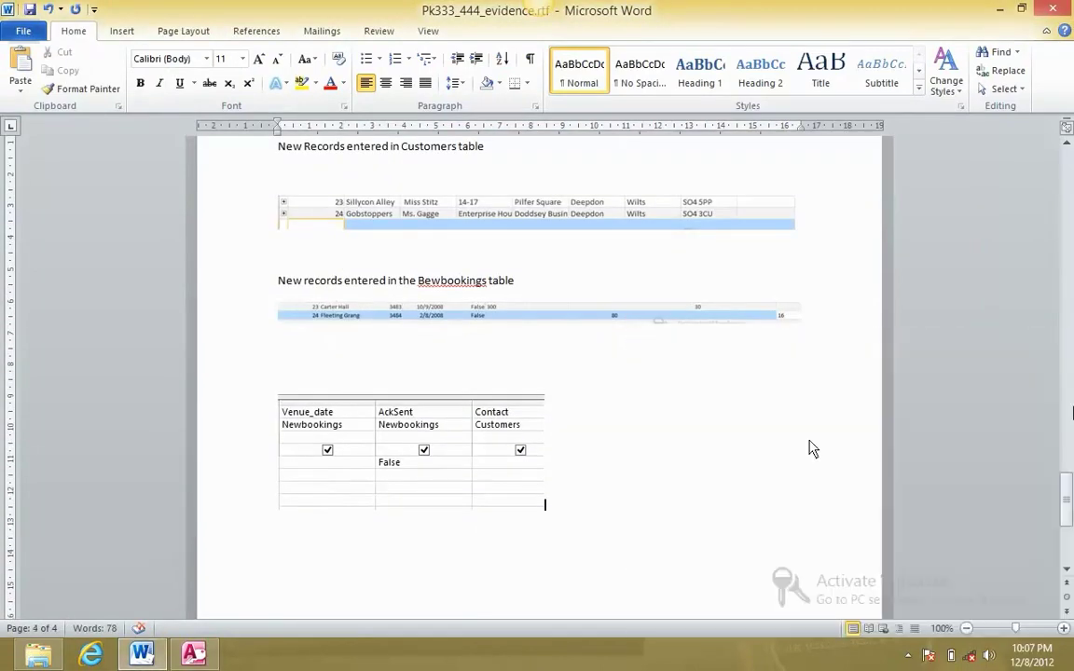
Add the caption "Evidence of Aksent" above the pasted query screenshot
click(816, 351)
key(Return)
key(BackSpace)
text(Ecid)
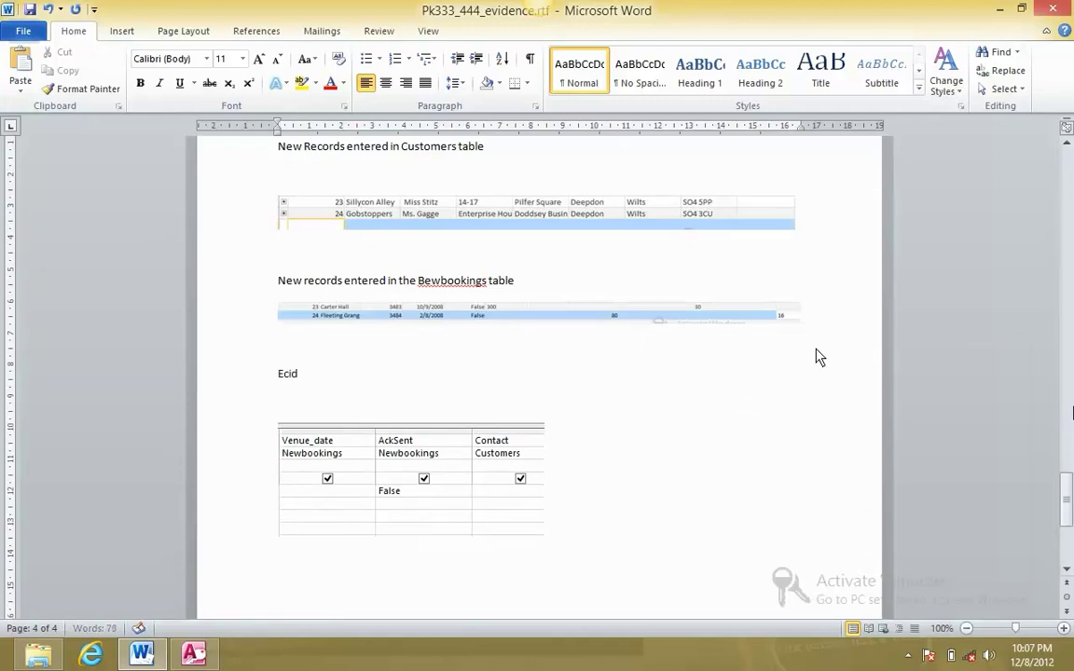
key(BackSpace)
key(BackSpace)
key(BackSpace)
text(vidence of Aks)
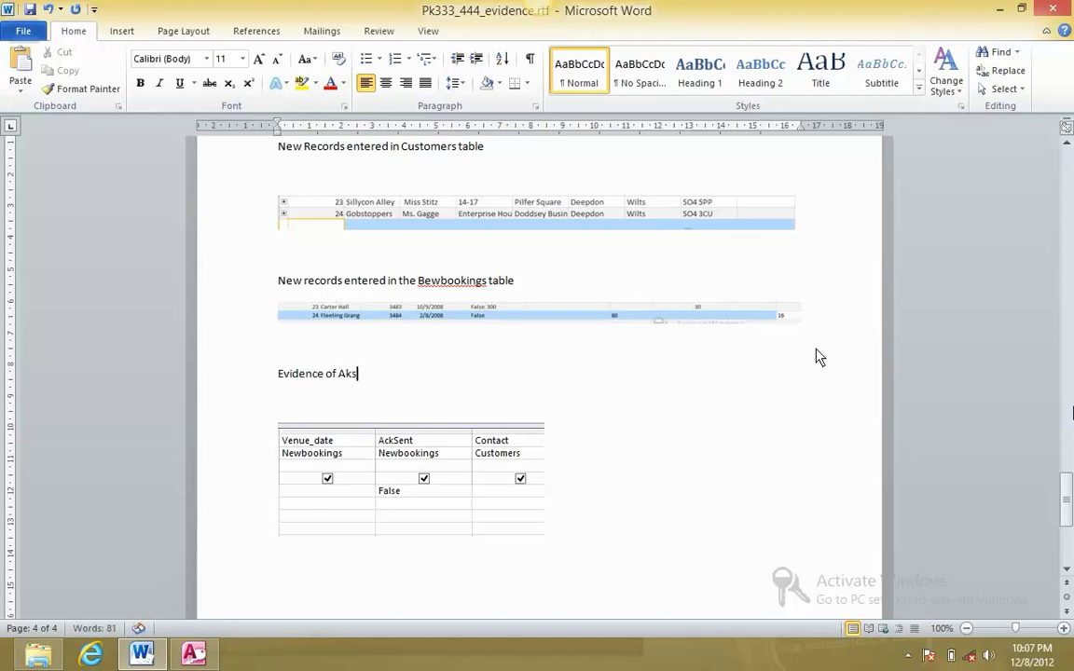
text(ent)
Switch to Access, close the ACKMERGE query and show the commands for creating database objects
key(alt+Tab)
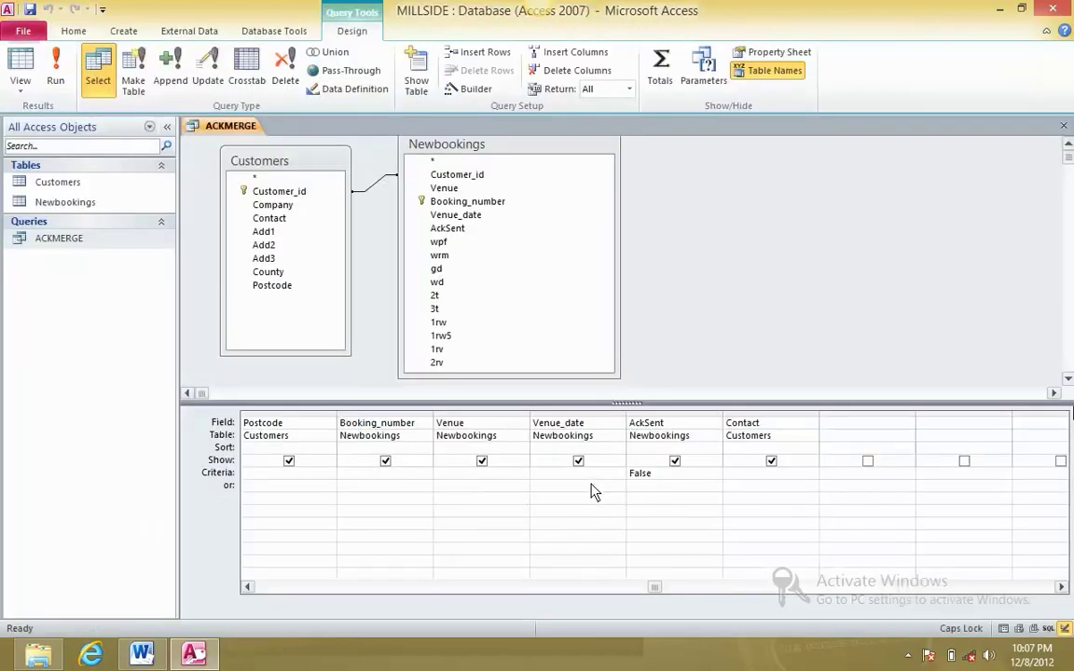
click(1064, 125)
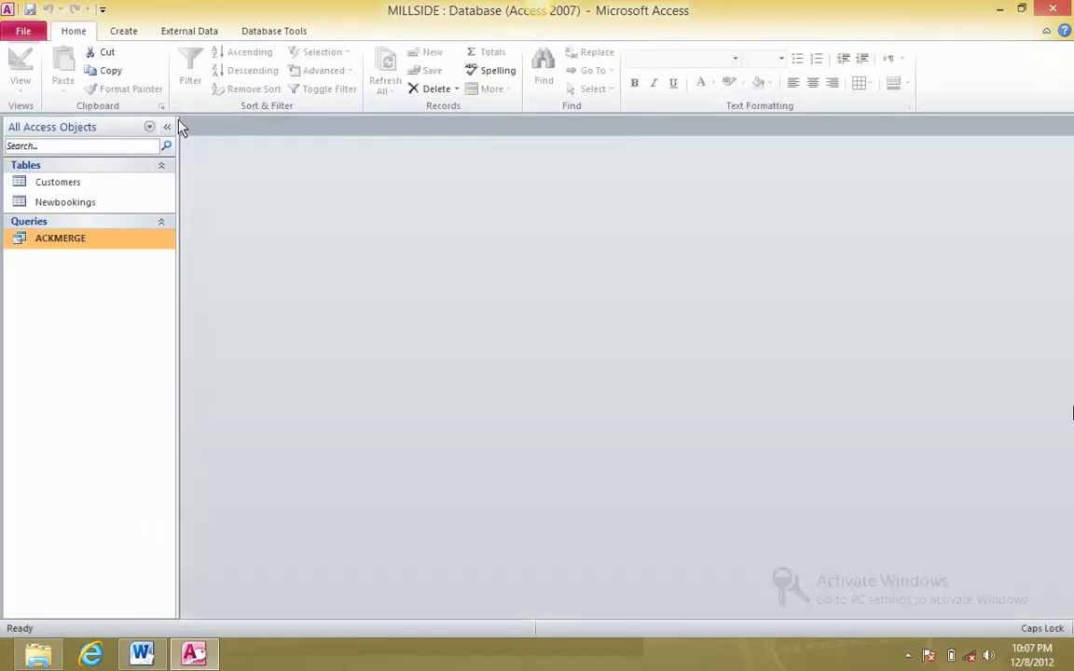
click(125, 33)
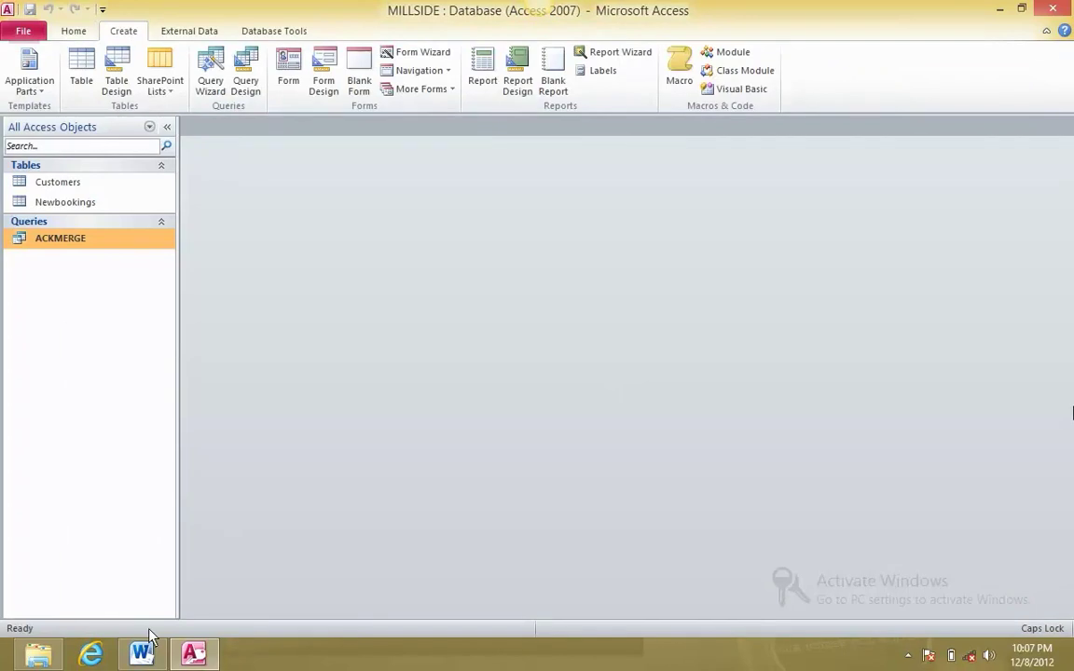
Switch to the exam paper and check which template file task 12 uses for the apology letter
key(alt+Tab)
key(alt+Tab)
key(alt+Tab)
key(alt+Tab)
scroll(337, 321, up, 2)
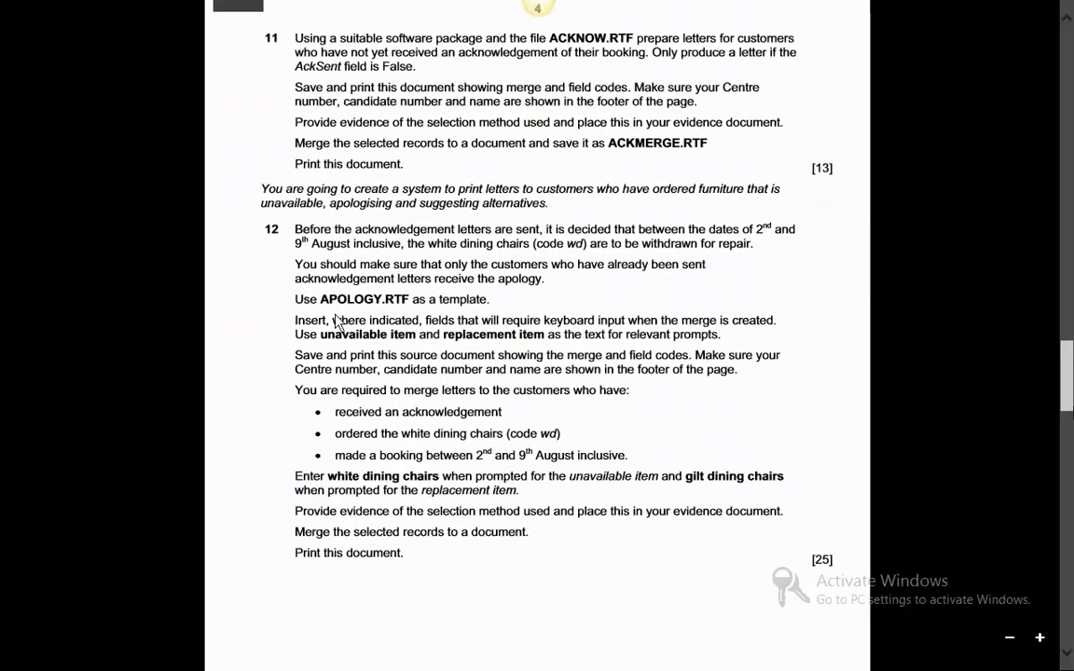
drag(322, 303, 402, 307)
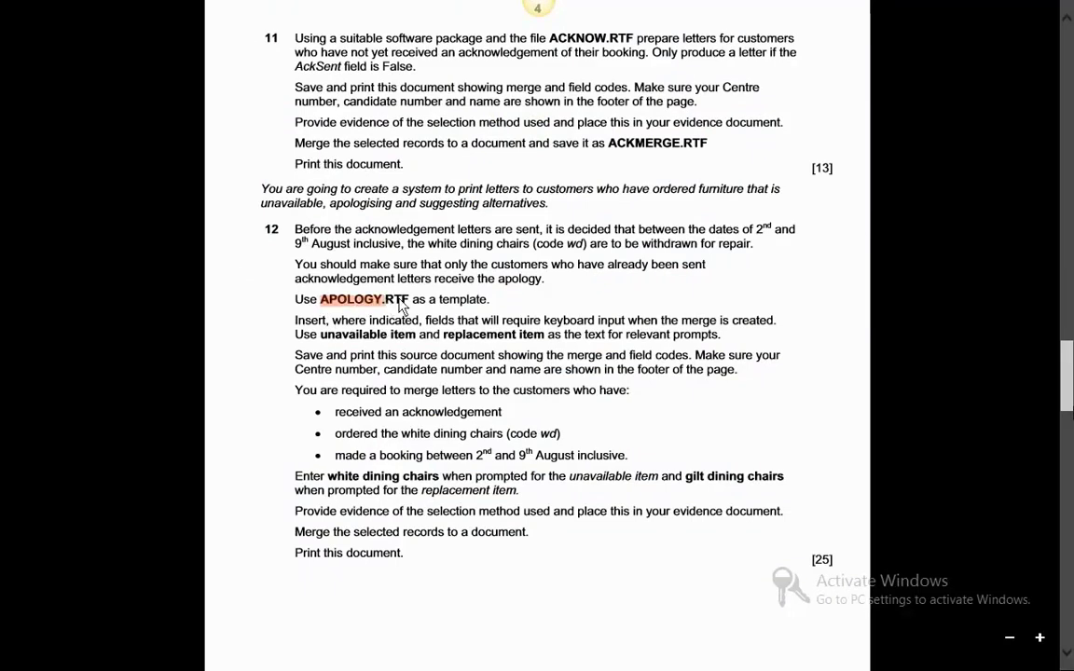
key(alt+Tab)
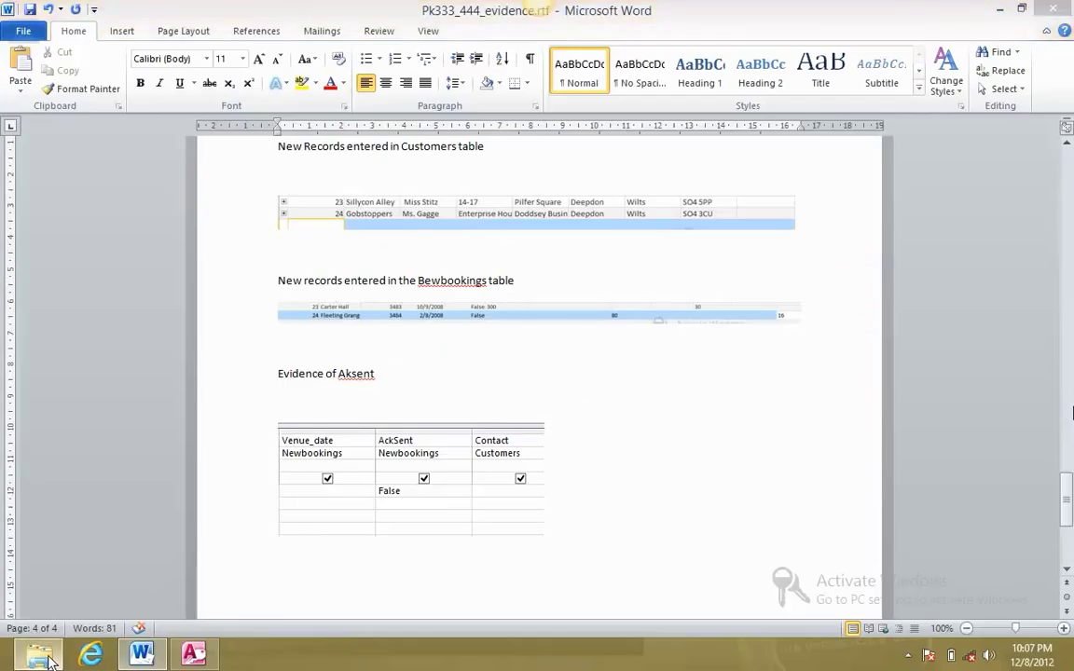
click(42, 656)
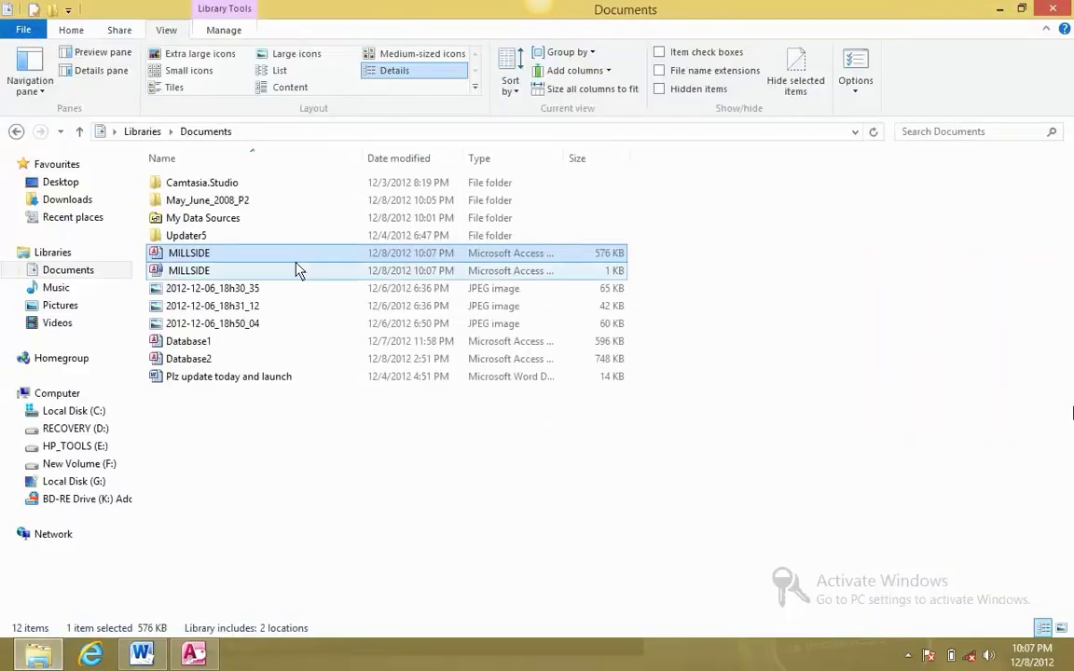
click(1003, 8)
key(alt+Tab)
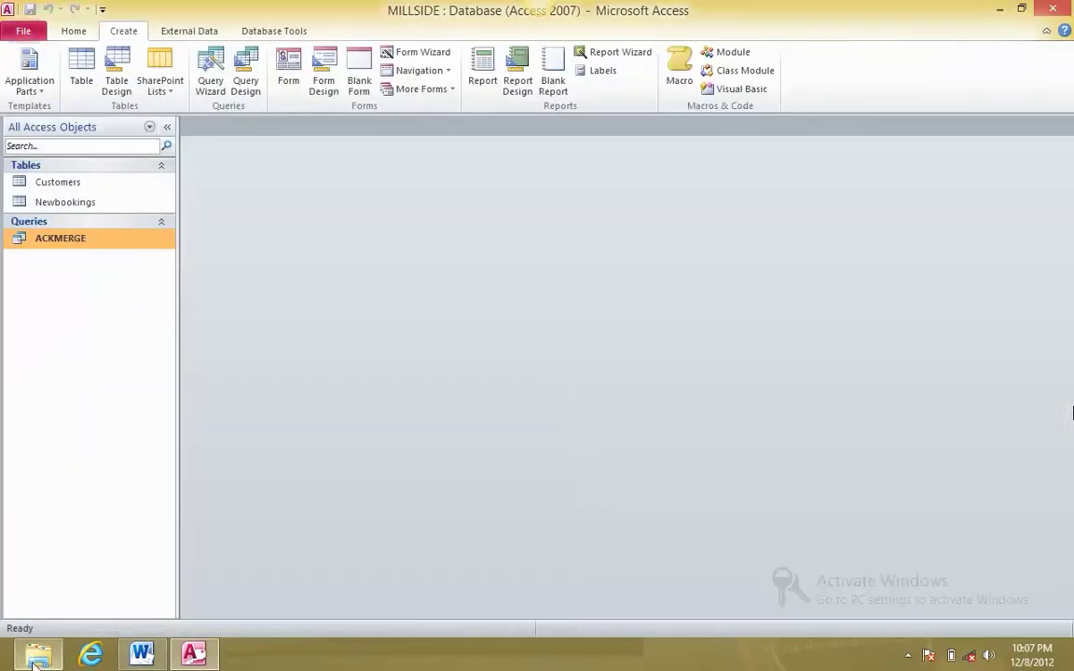
click(1001, 9)
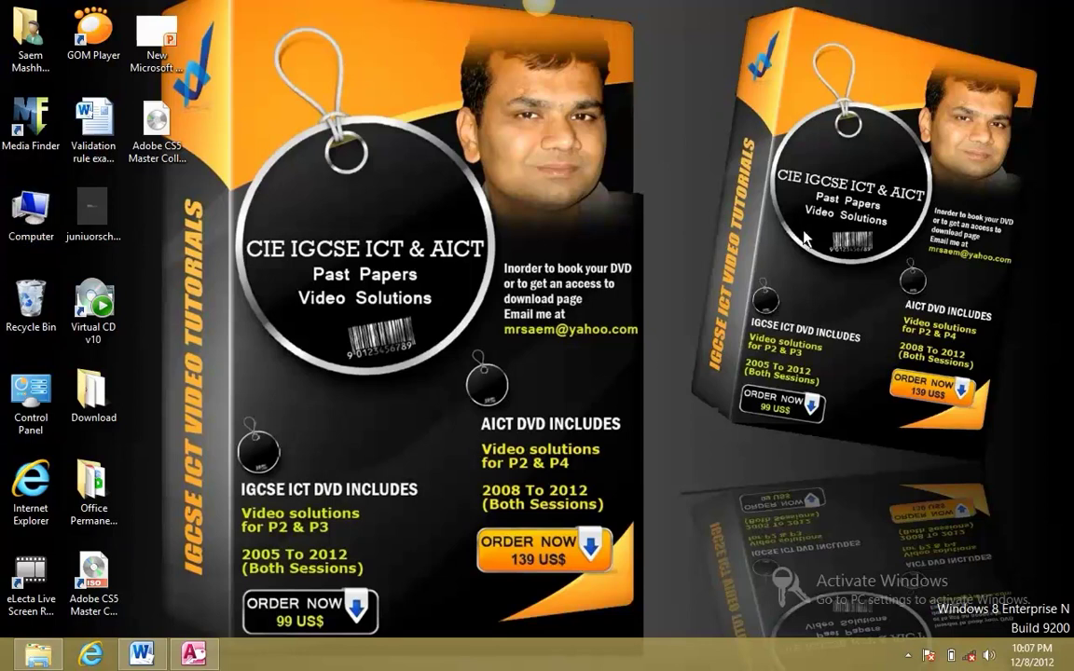
Browse in a new File Explorer window to the 971304 folder under MY DOCUMENTS, AICT PAST PAPERS, june2008 on drive G
key(super+e)
double_click(746, 96)
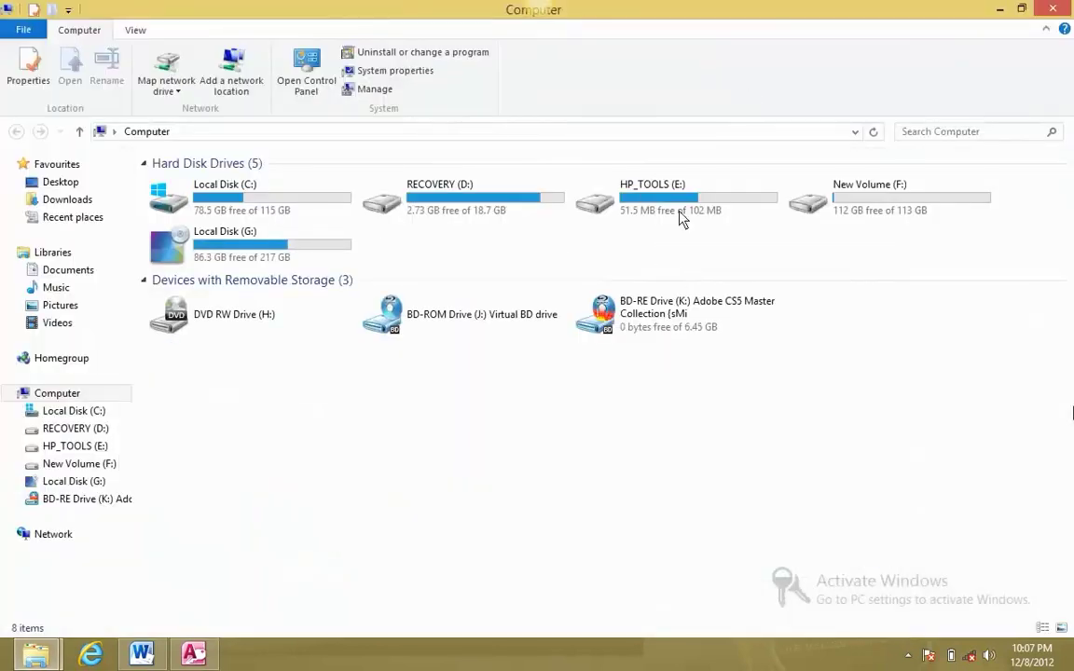
click(216, 257)
key(Return)
scroll(667, 318, down, 5)
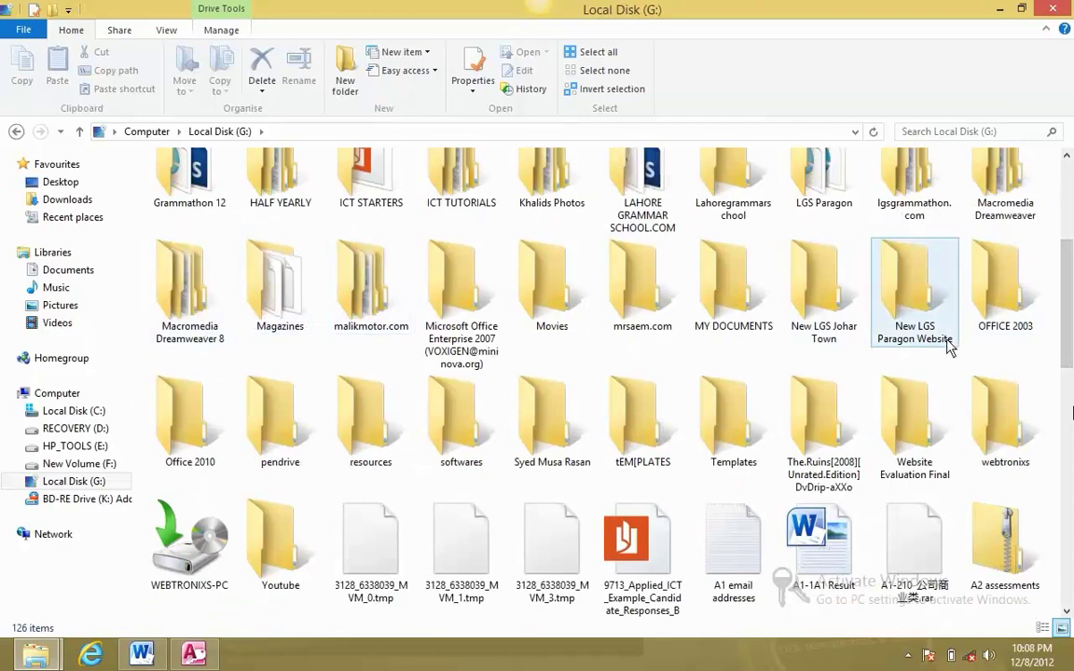
double_click(731, 284)
double_click(289, 217)
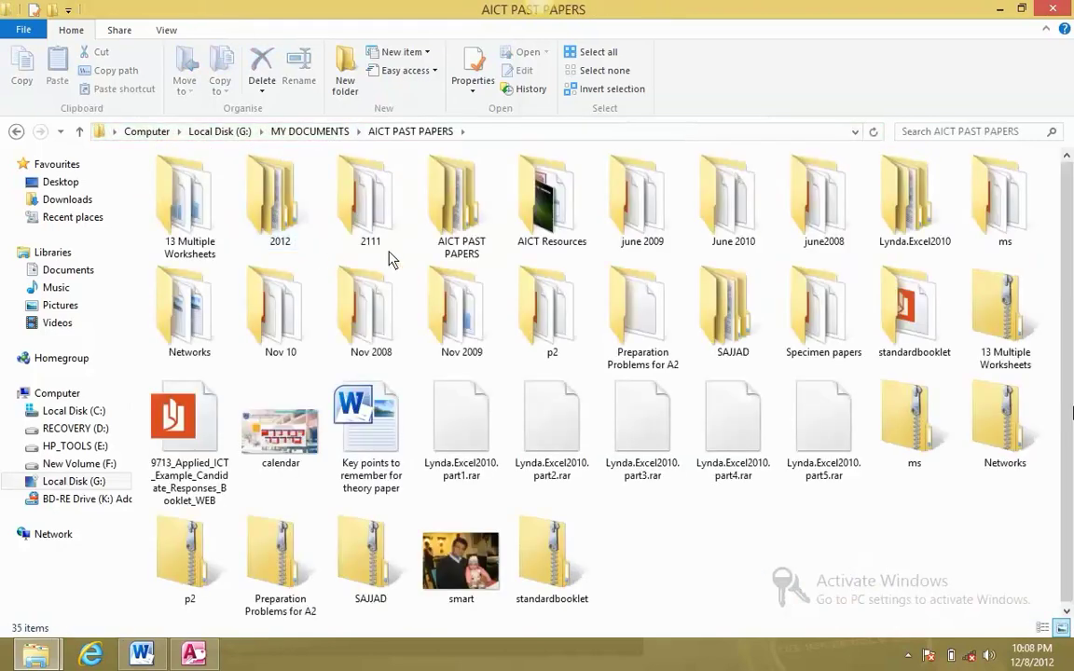
double_click(822, 198)
double_click(235, 200)
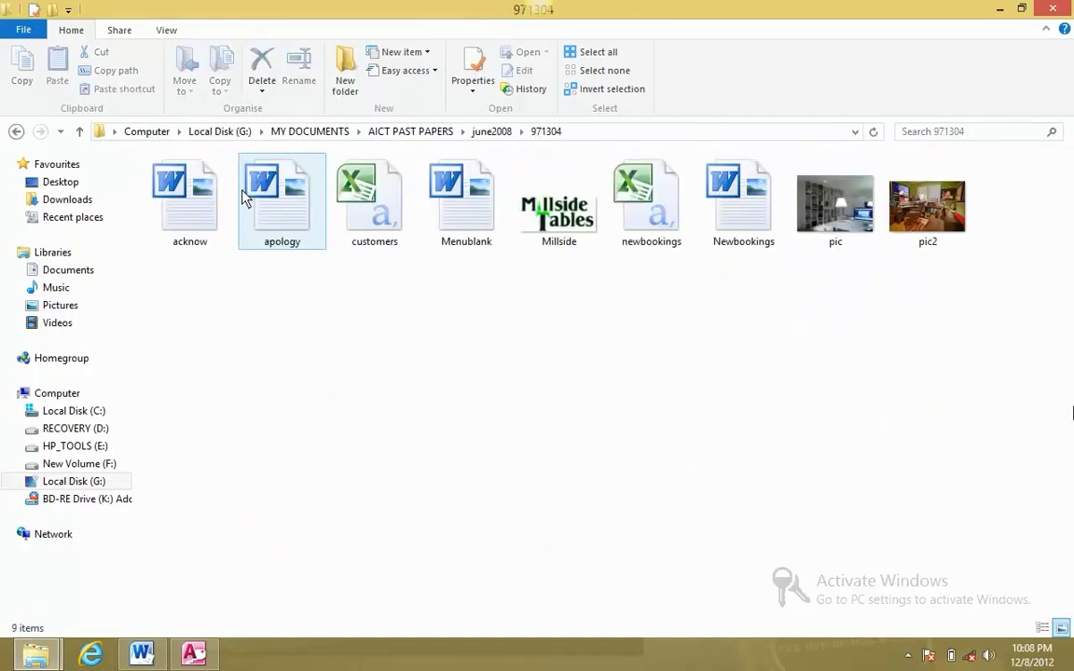
Open the apology document in Word and maximize its window
double_click(280, 217)
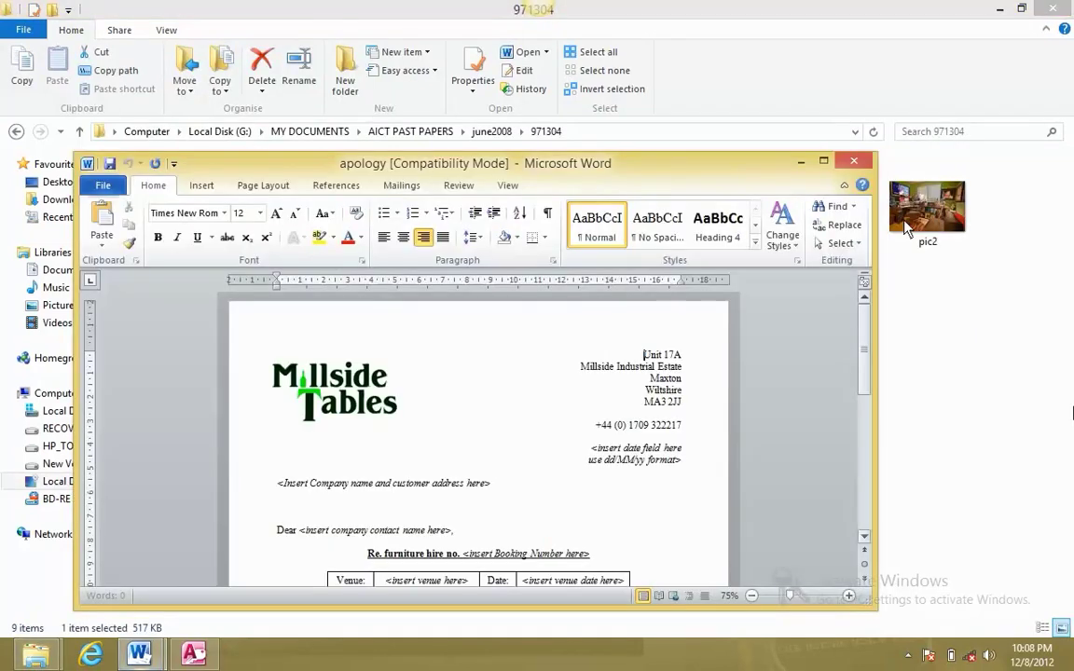
click(824, 162)
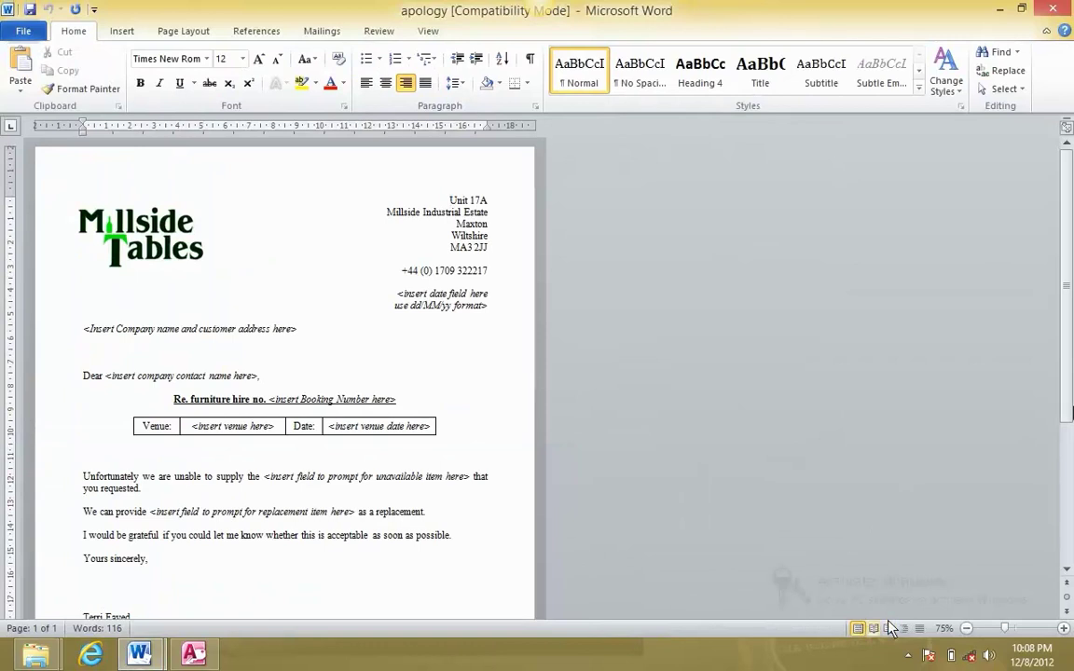
mouse_move(1034, 365)
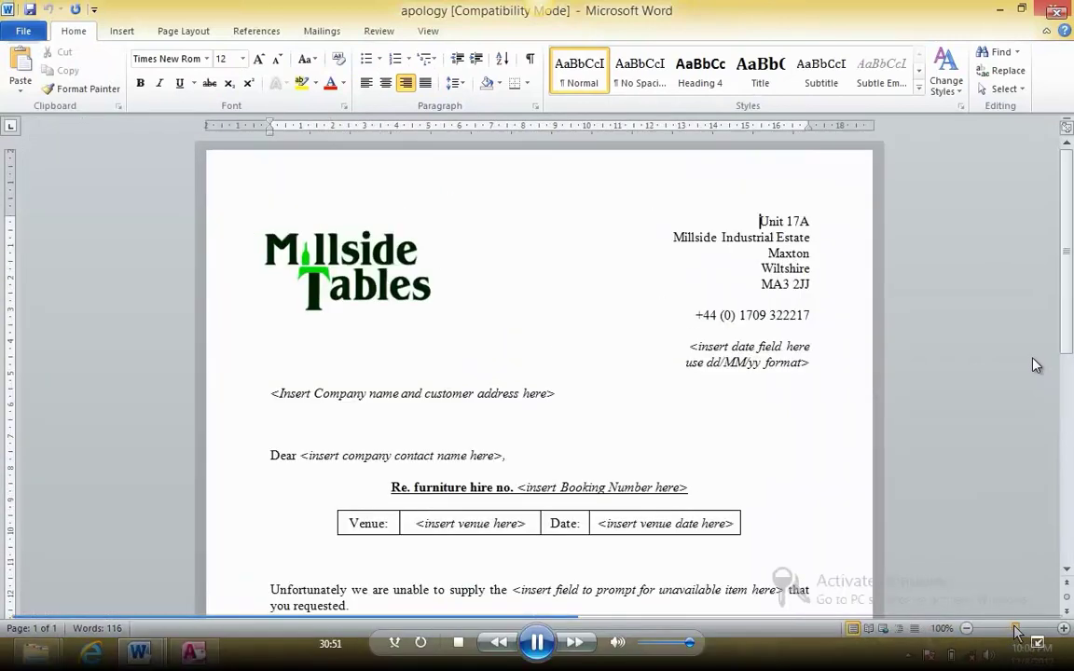
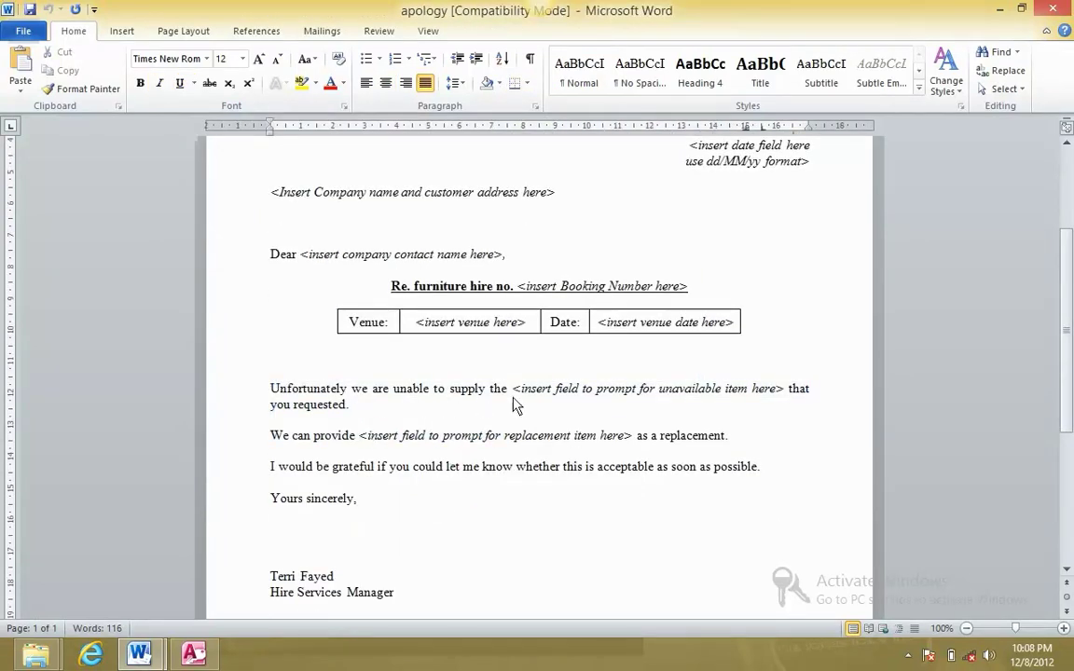
Review the apology letter's placeholders for the unavailable item and replacement item prompts
drag(512, 389, 769, 391)
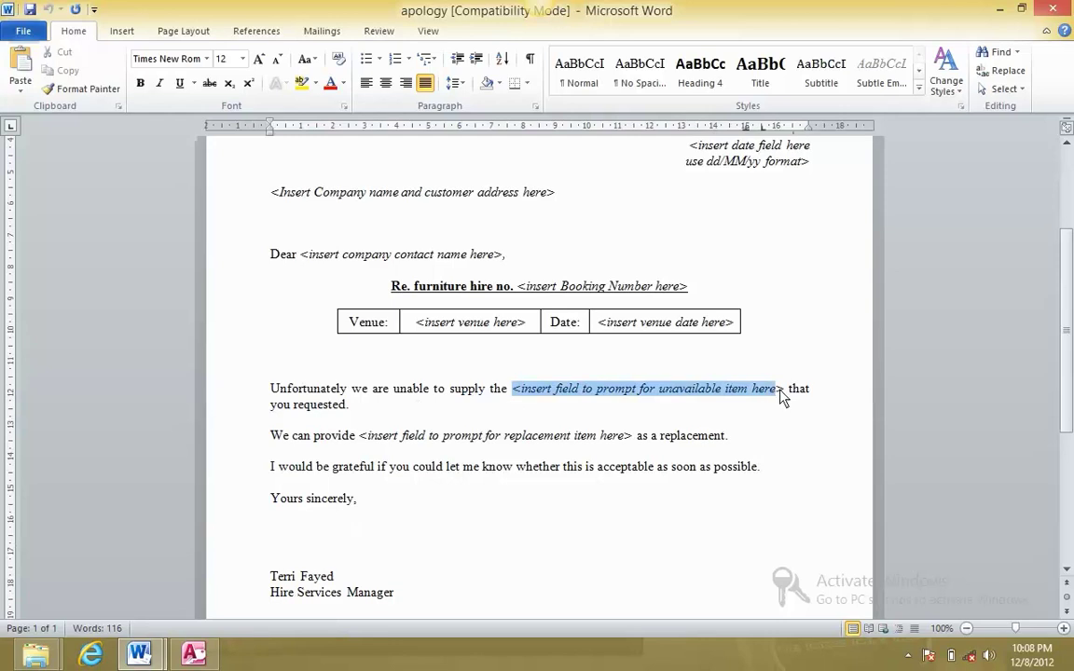
drag(361, 436, 626, 440)
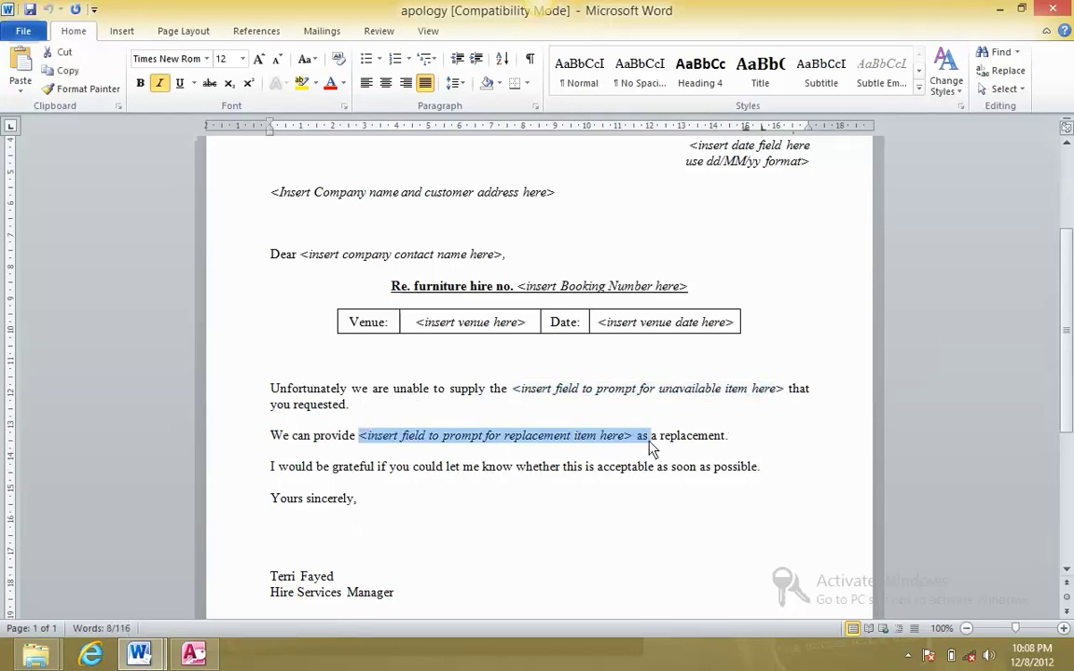
click(324, 474)
Switch to Access, start a new query design with the Customers and Newbookings tables, and enlarge both field lists
key(alt+Tab)
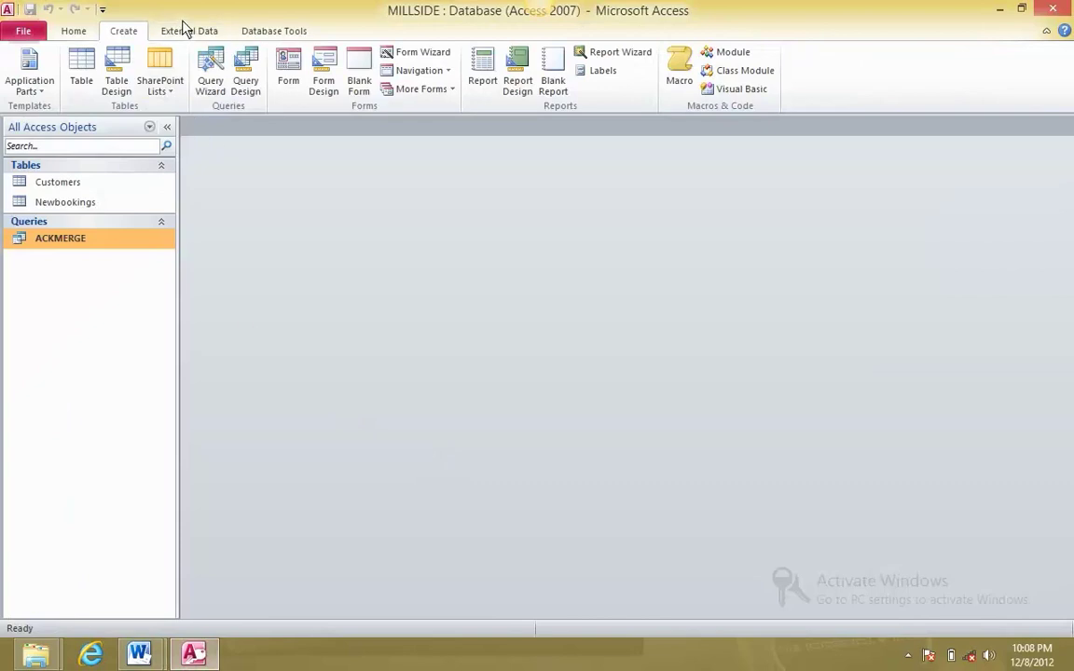
click(246, 84)
shift+click(471, 446)
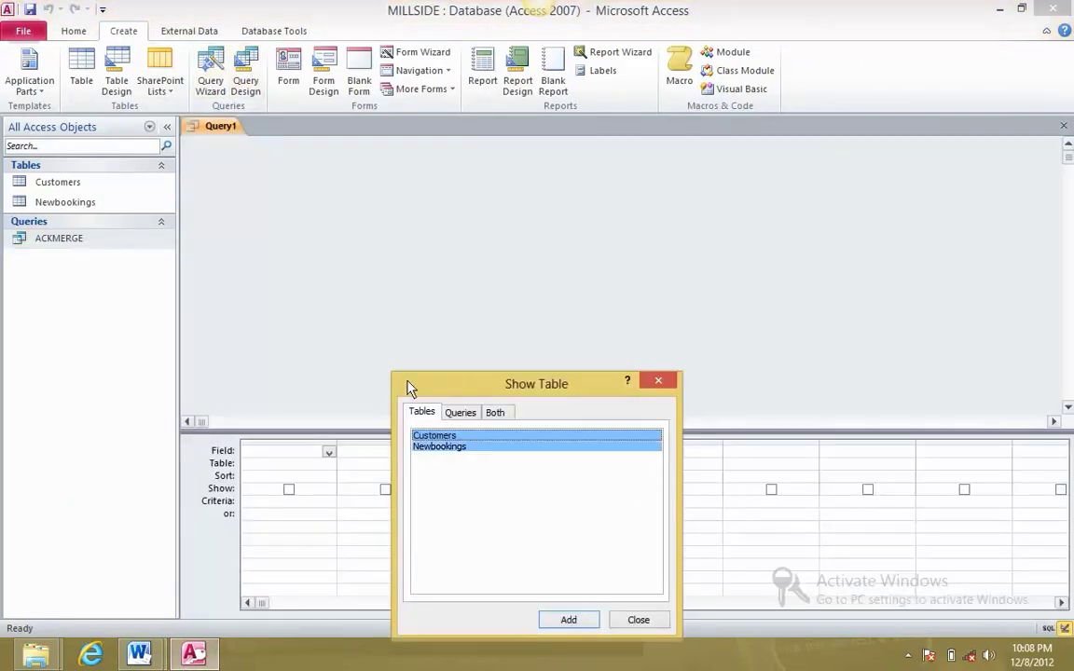
click(582, 625)
click(640, 622)
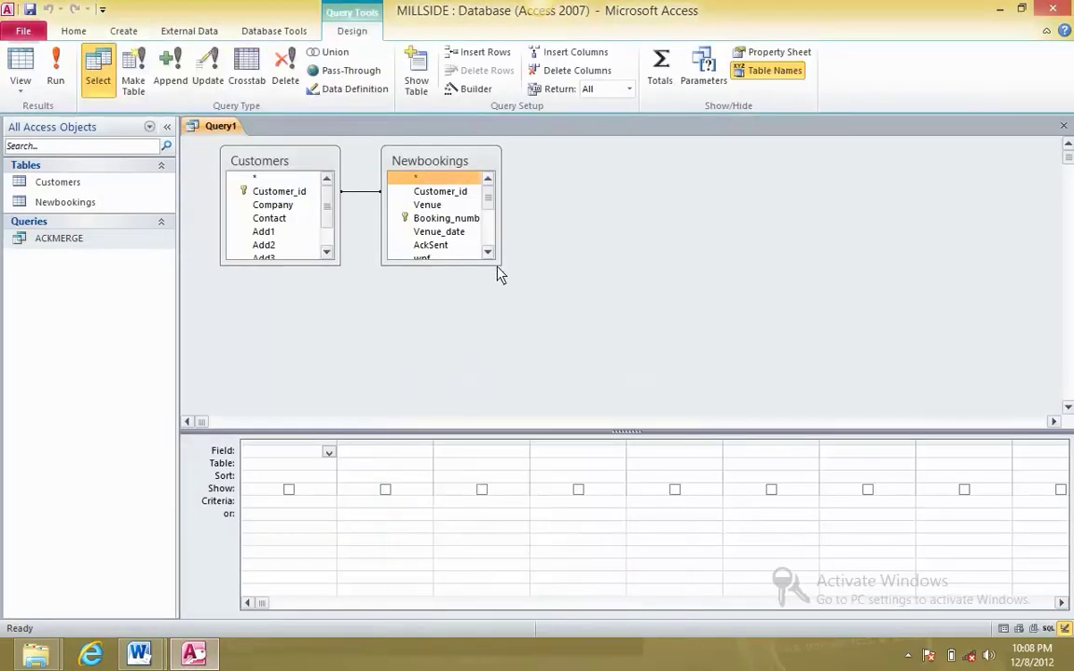
drag(500, 266, 537, 360)
drag(340, 264, 355, 348)
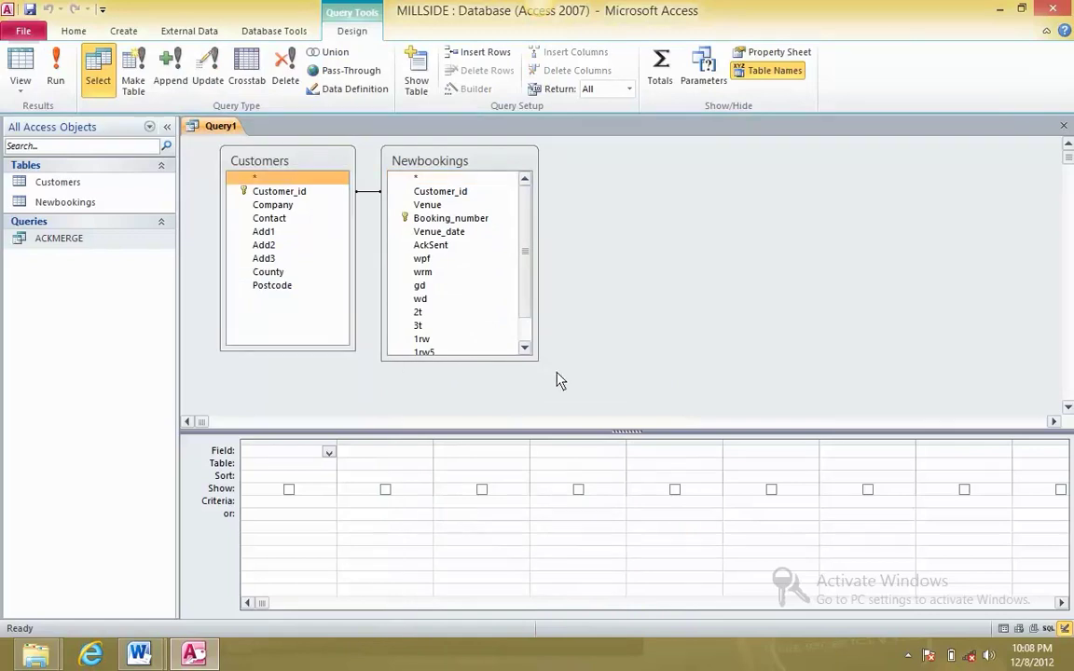
Check the letter's address placeholders and add Company, Contact, Add1, Add2, Add3, County and Postcode from Customers to the query
key(alt+Tab)
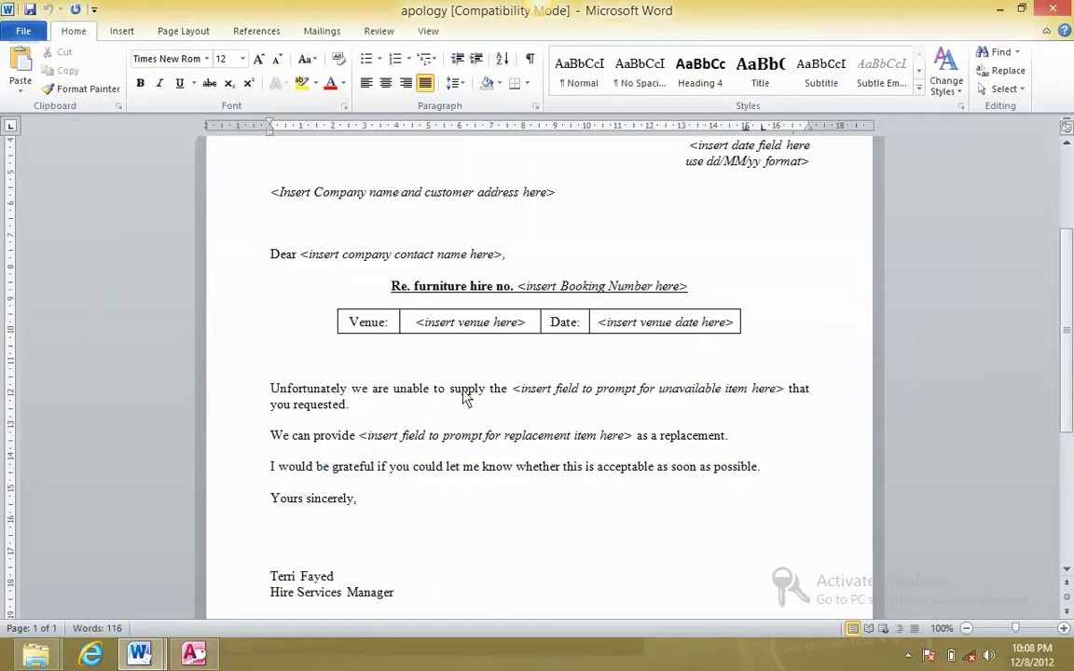
scroll(471, 258, up, 2)
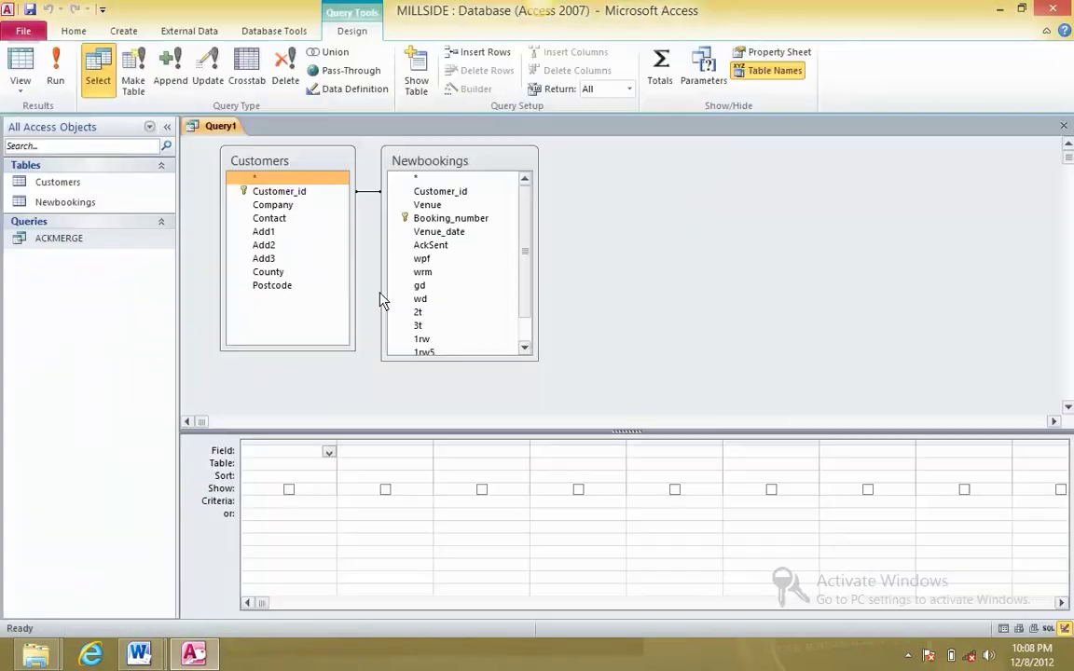
key(alt+Tab)
double_click(286, 205)
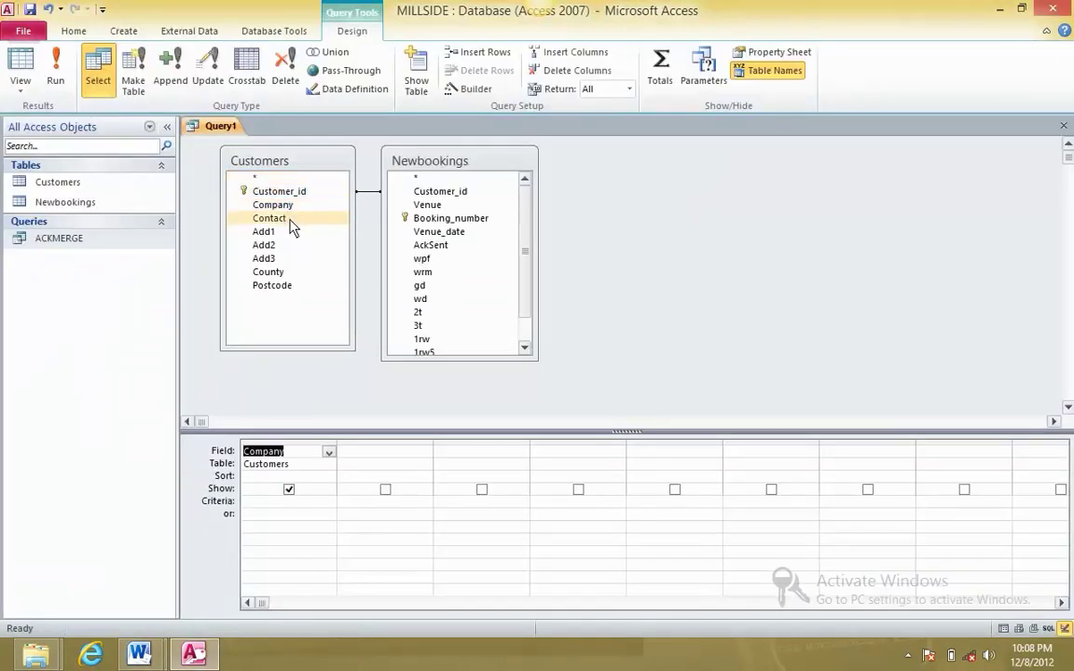
double_click(289, 220)
double_click(287, 232)
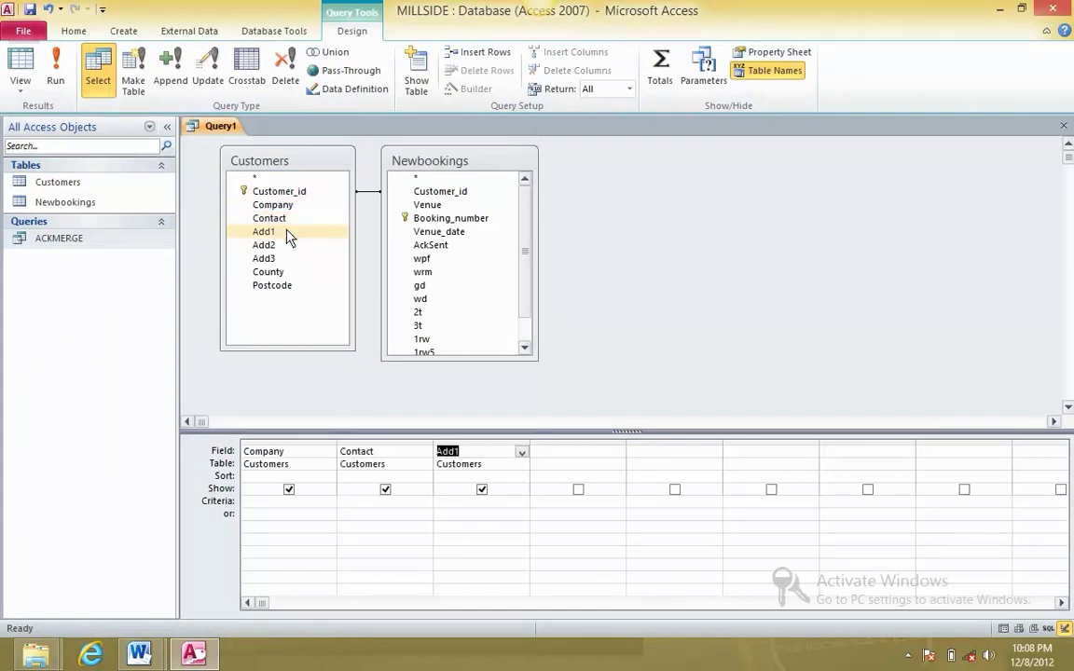
double_click(285, 245)
double_click(285, 259)
double_click(286, 272)
drag(354, 280, 396, 290)
double_click(285, 287)
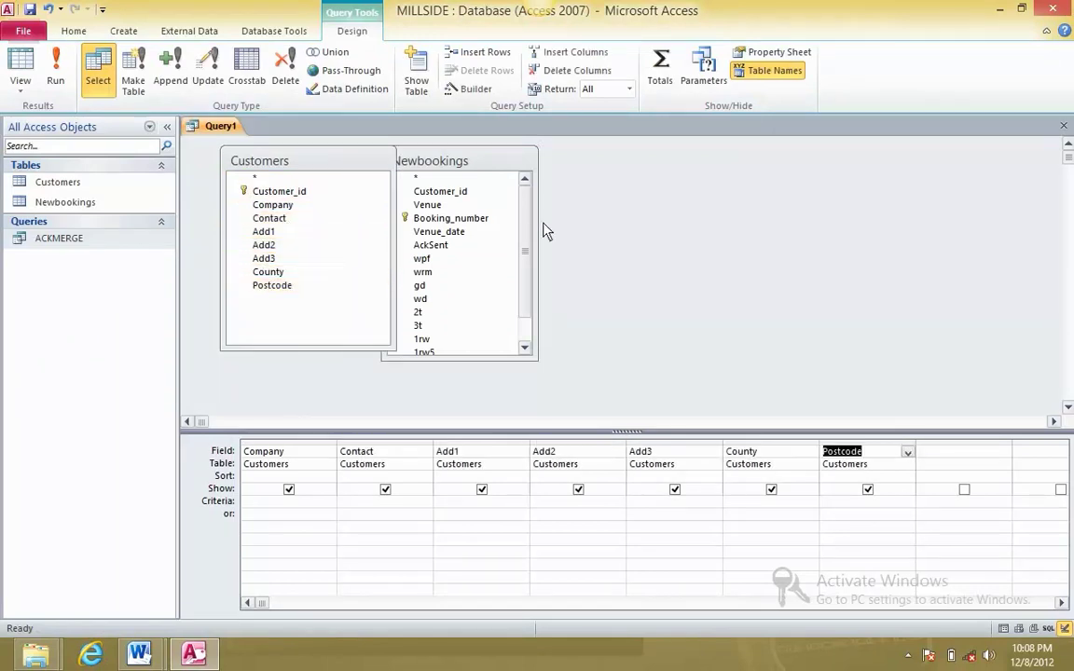
Add Venue, Venue_date and AckSent from Newbookings to the query and enlarge that table's list to show all its fields
drag(539, 261, 553, 260)
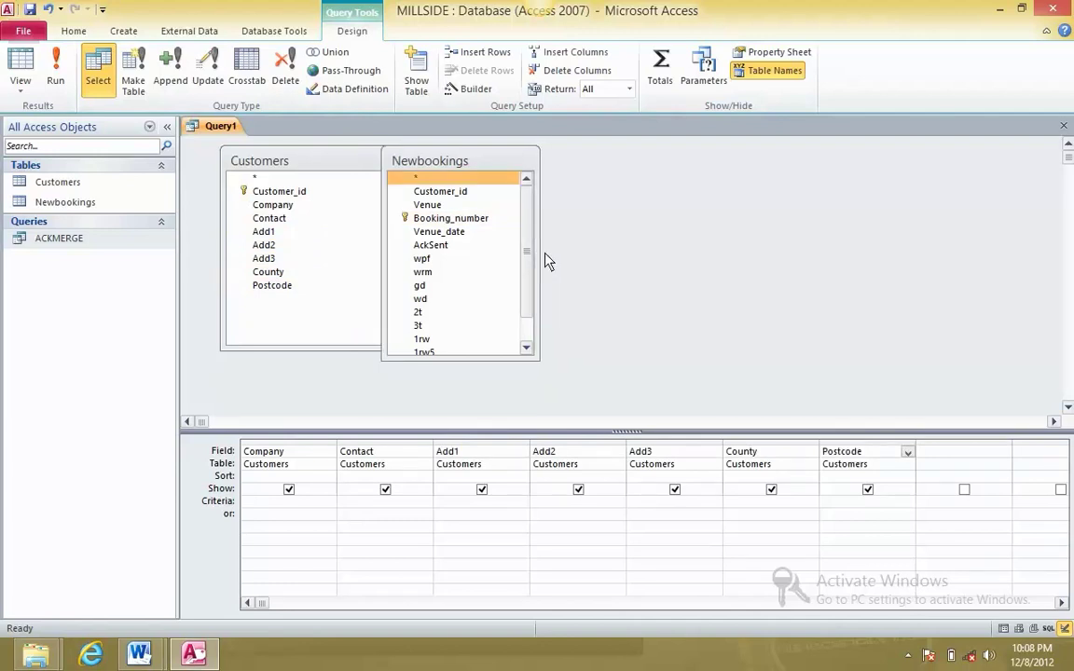
double_click(454, 206)
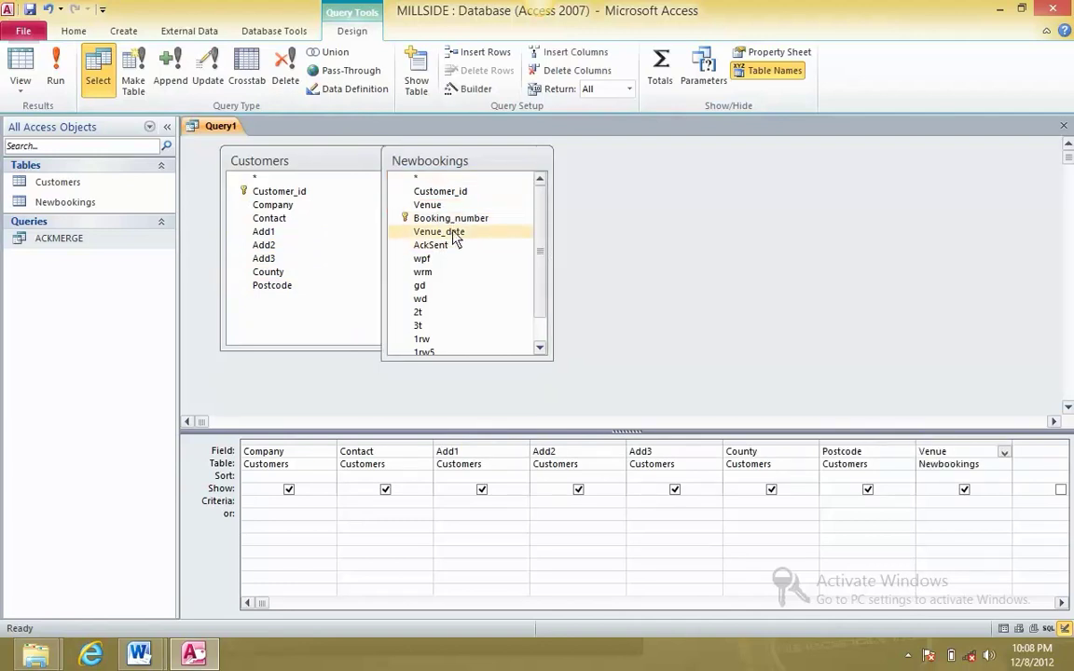
double_click(455, 232)
double_click(455, 245)
key(alt+Tab)
key(alt+Tab)
drag(541, 360, 565, 395)
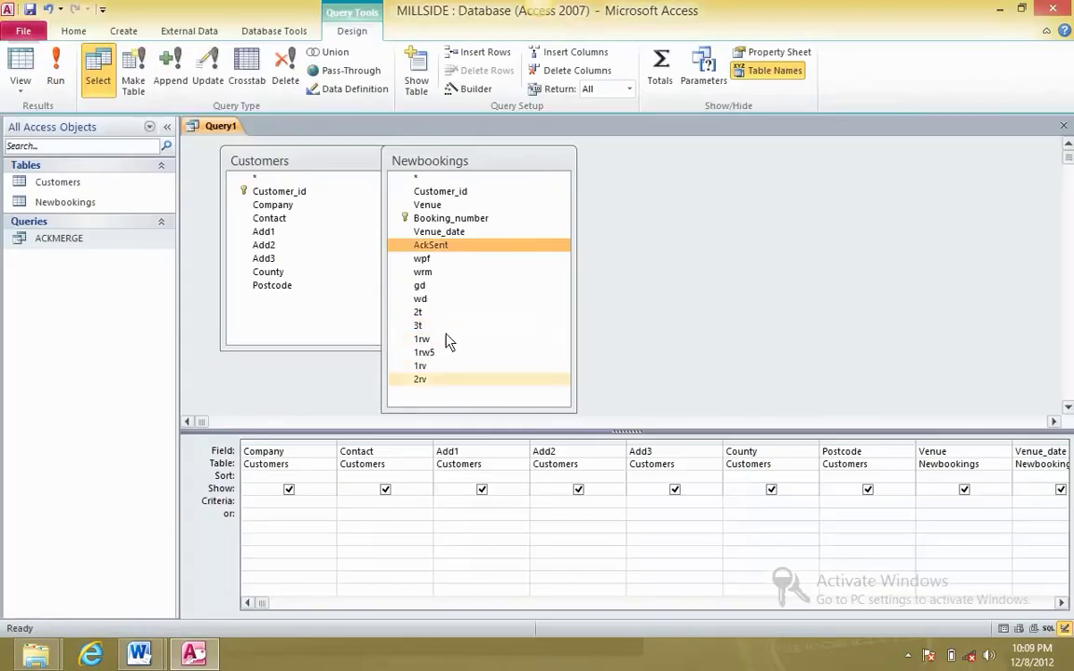
Add wd and Booking_number from Newbookings to the query, checking the letter's placeholders and the exam paper's task 12 conditions
key(alt+Tab)
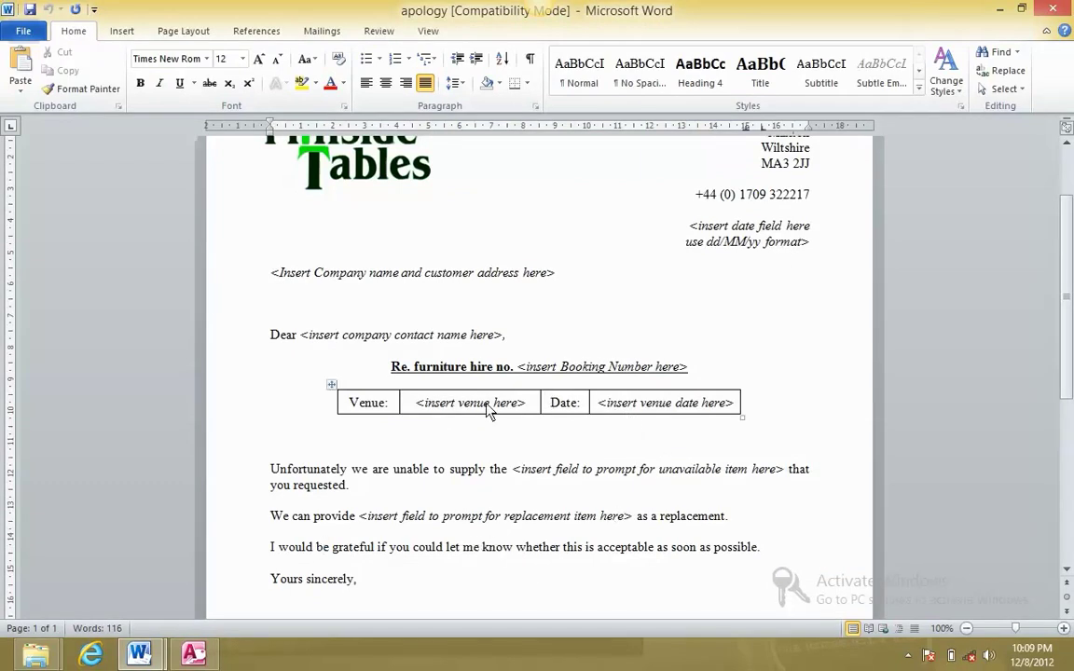
key(alt+Tab)
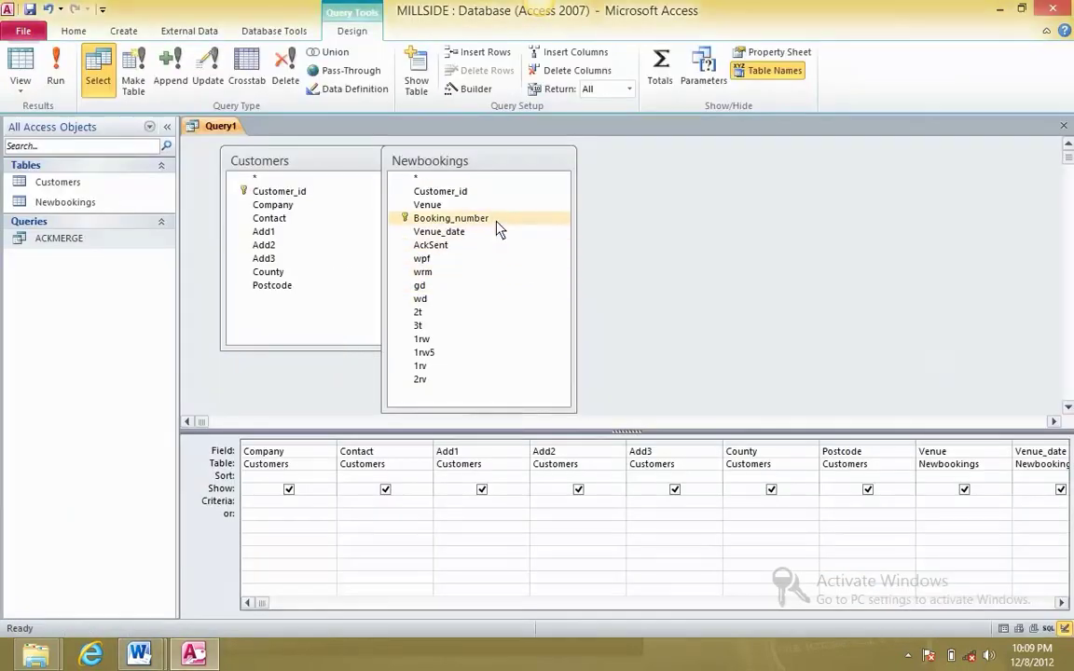
key(alt+Tab)
drag(562, 366, 680, 367)
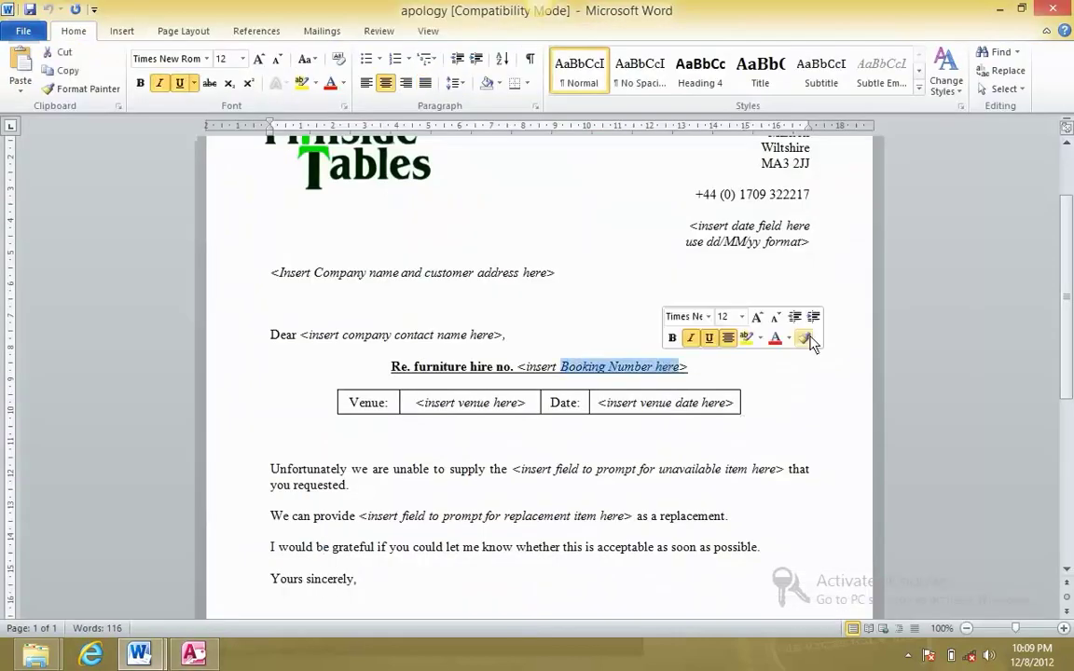
key(alt+Tab)
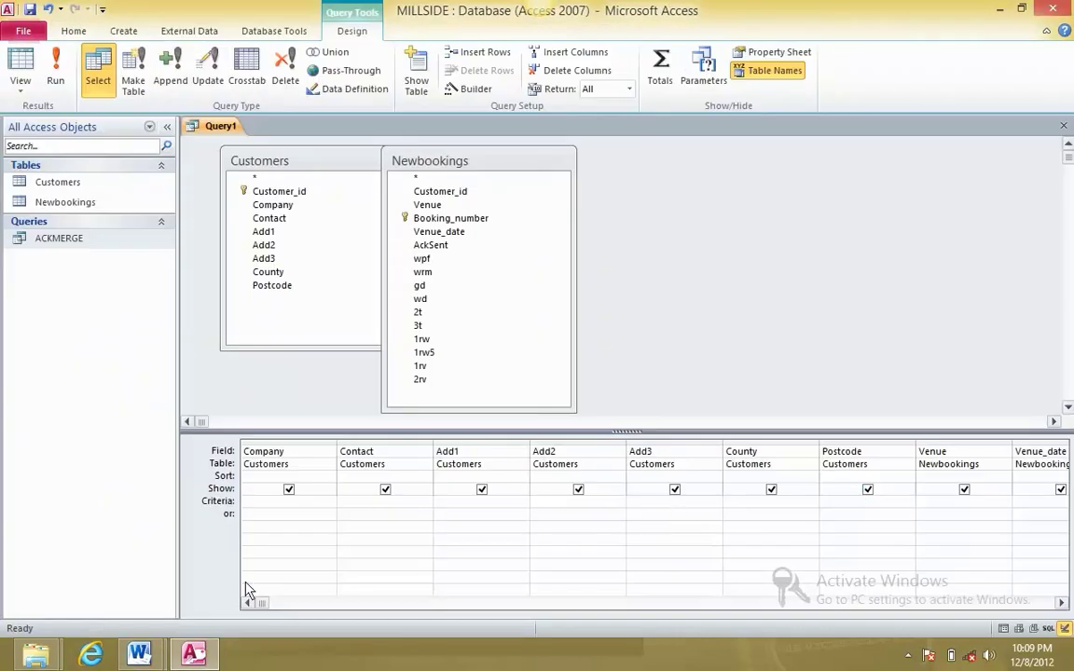
key(alt+Tab)
key(alt+Tab)
key(alt+Tab)
key(alt+Tab)
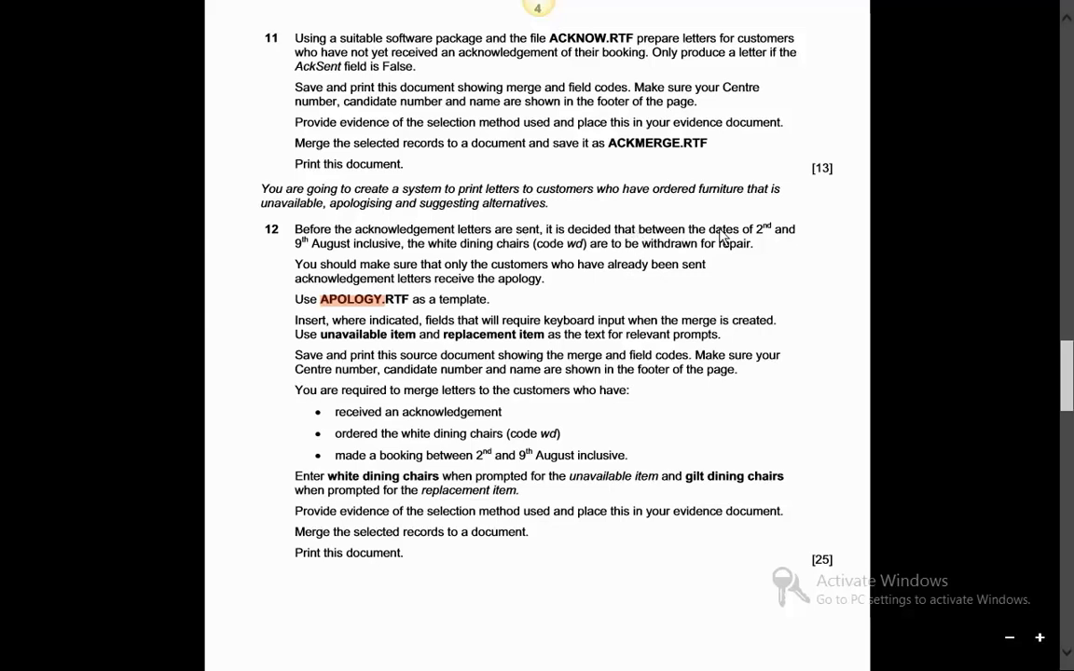
key(alt+Tab)
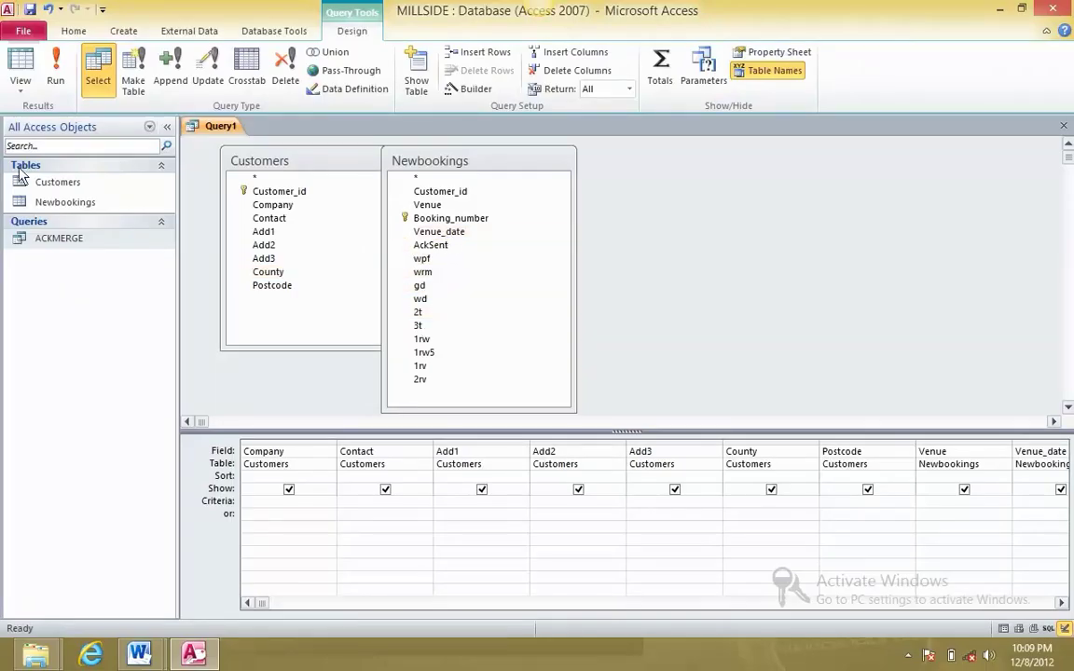
Run the query, compare the Venue_date format with the exam paper's dates and the system date, and return to the query design
click(55, 70)
drag(707, 620, 820, 620)
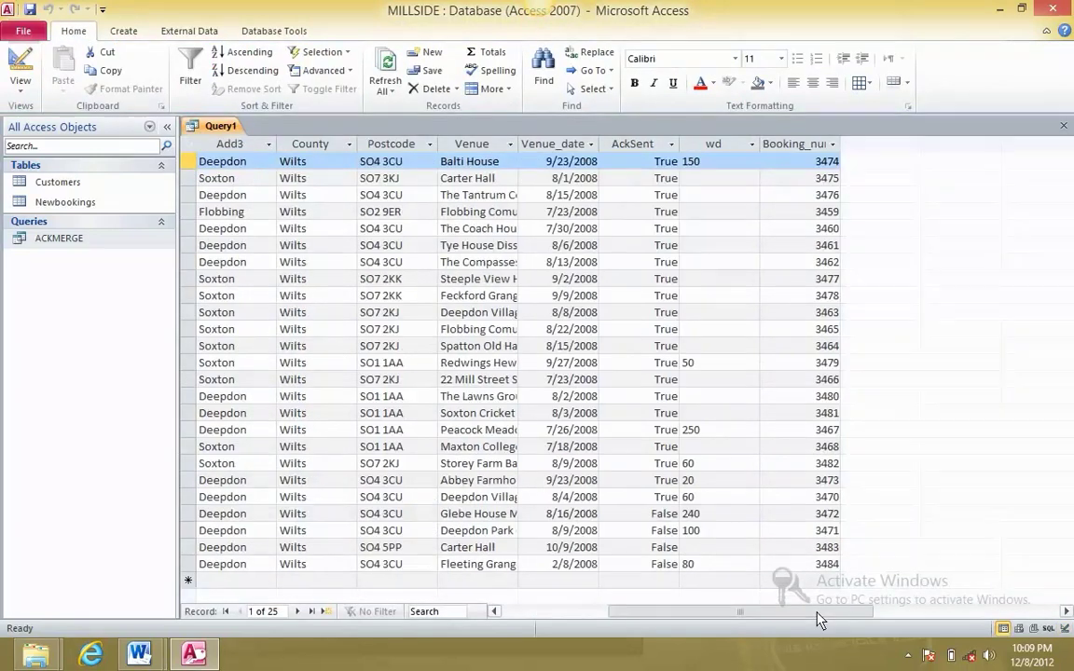
click(562, 144)
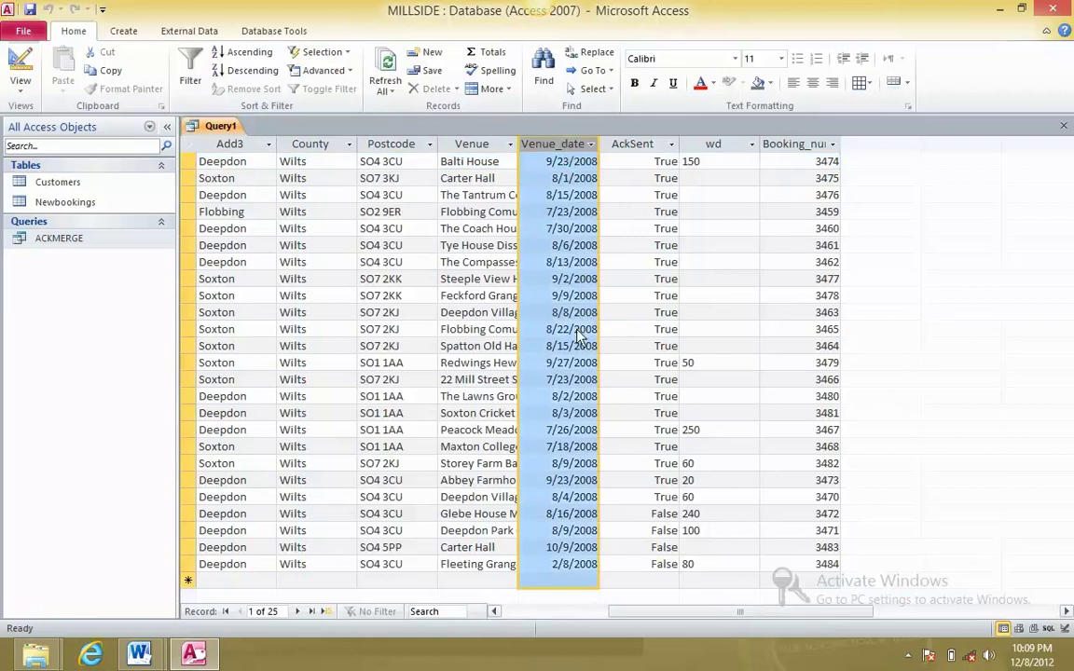
key(alt+Tab)
key(alt+Tab)
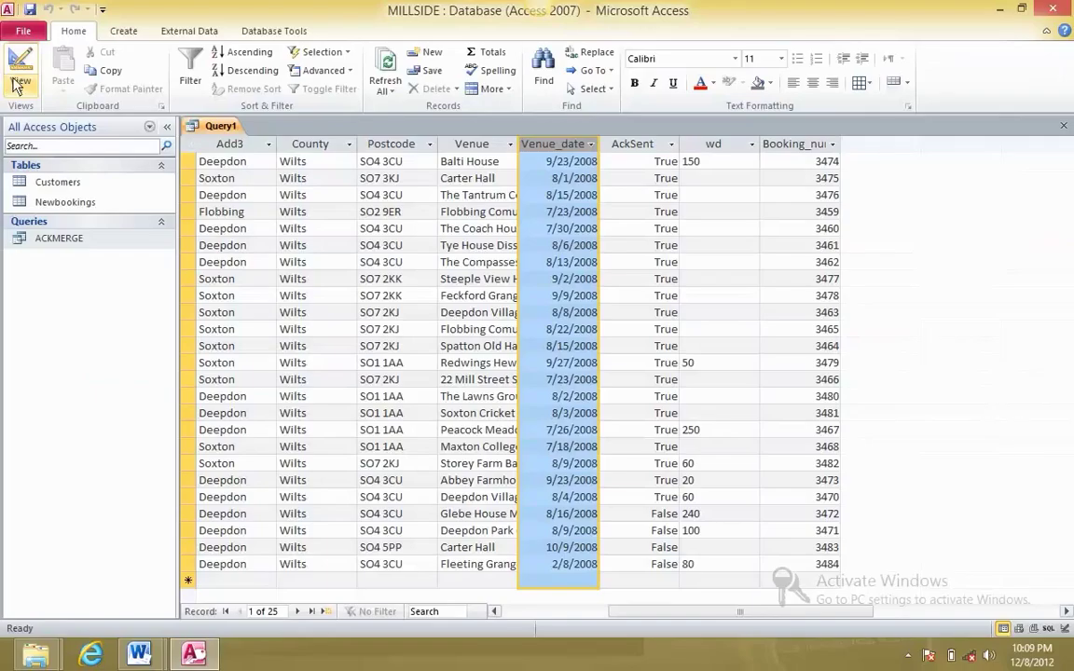
click(17, 84)
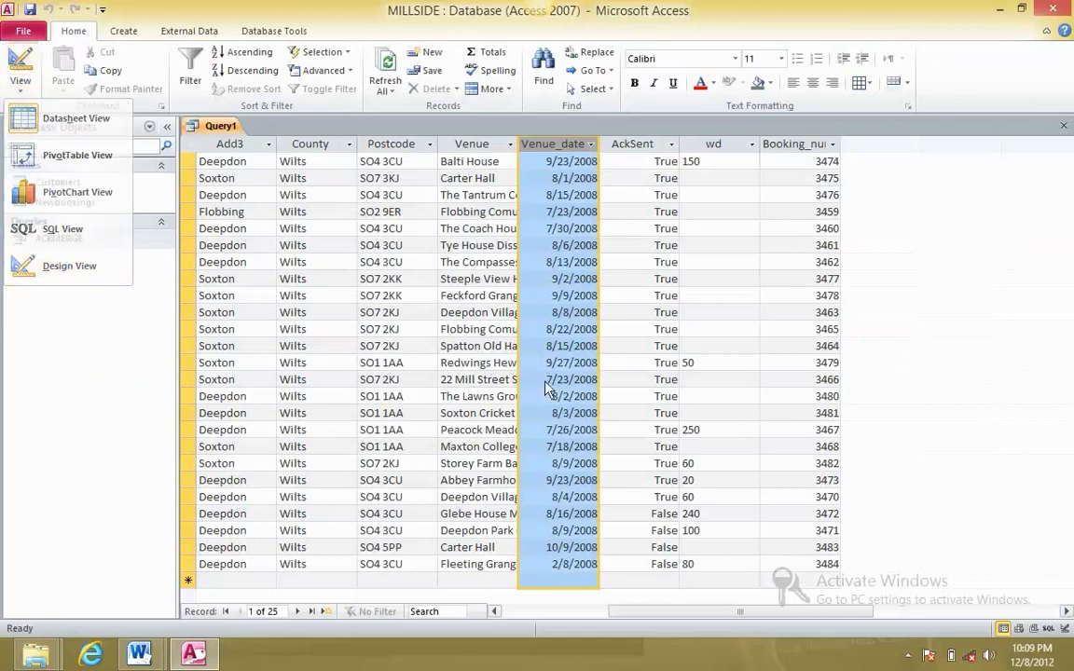
click(545, 329)
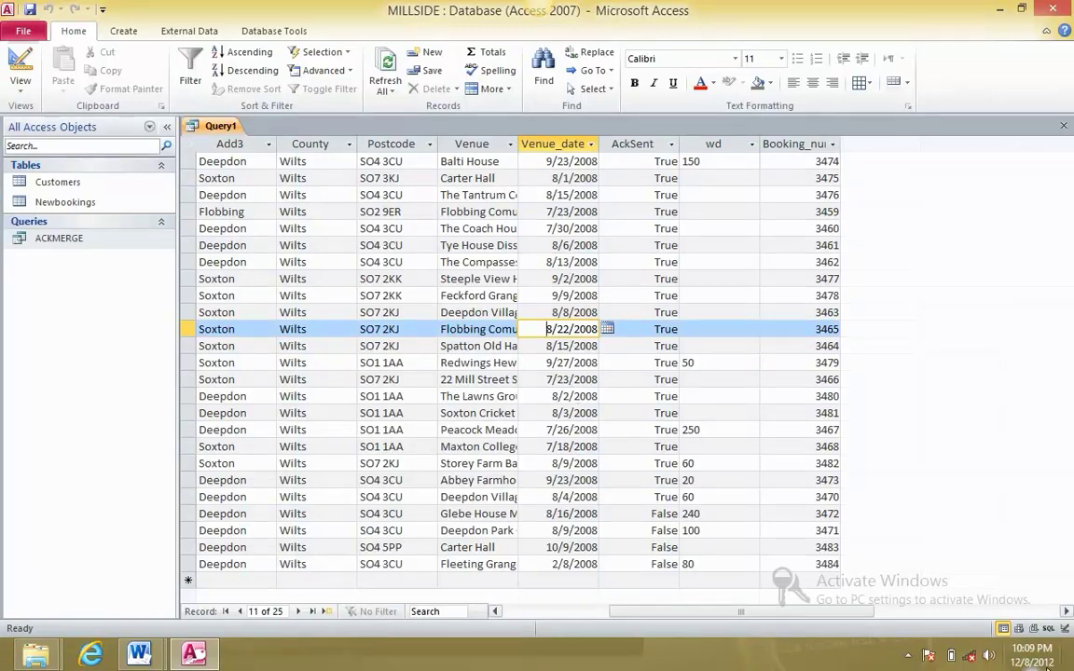
mouse_move(1046, 667)
click(560, 349)
click(20, 82)
click(52, 263)
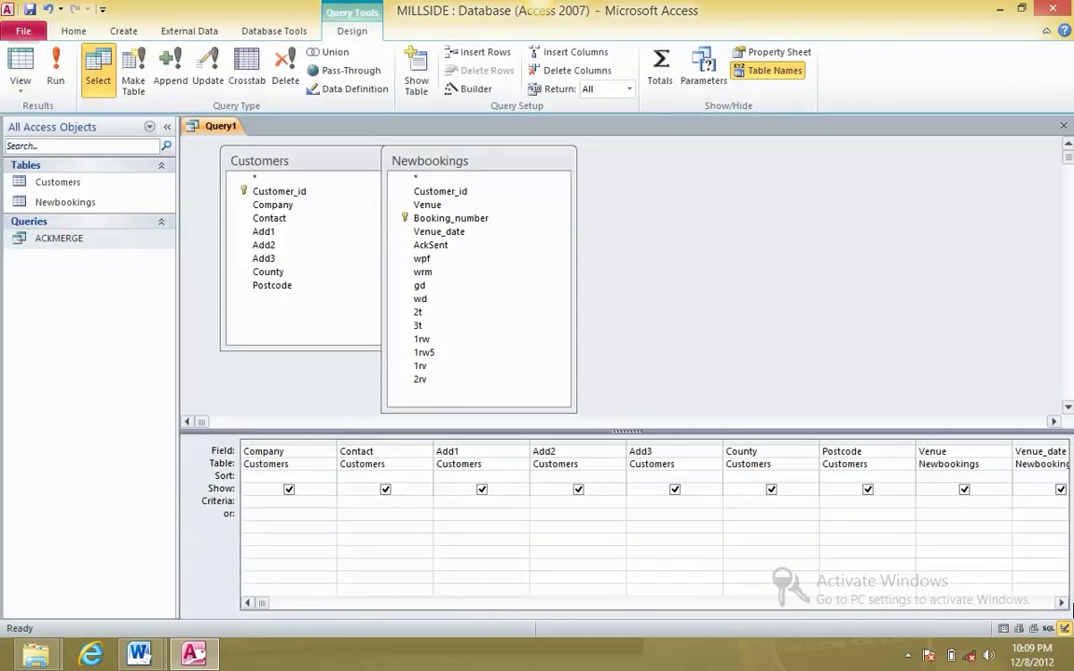
Widen the Venue_date column in the query design grid to make room for a long criterion
click(1061, 603)
click(1061, 603)
click(1062, 603)
click(1062, 603)
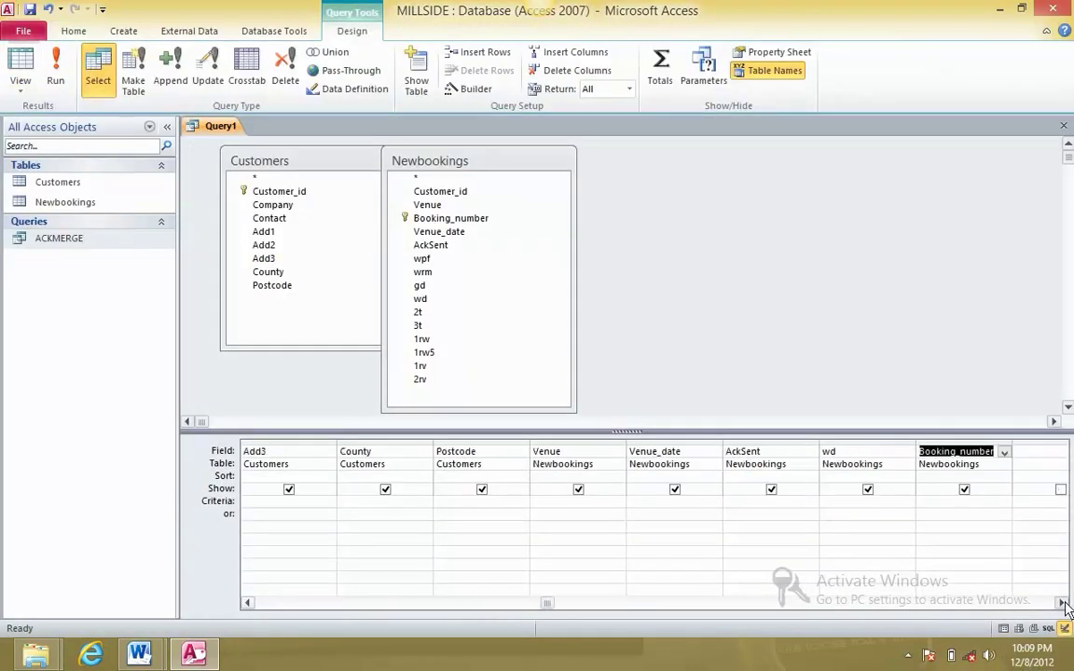
click(1062, 603)
click(1062, 603)
click(731, 455)
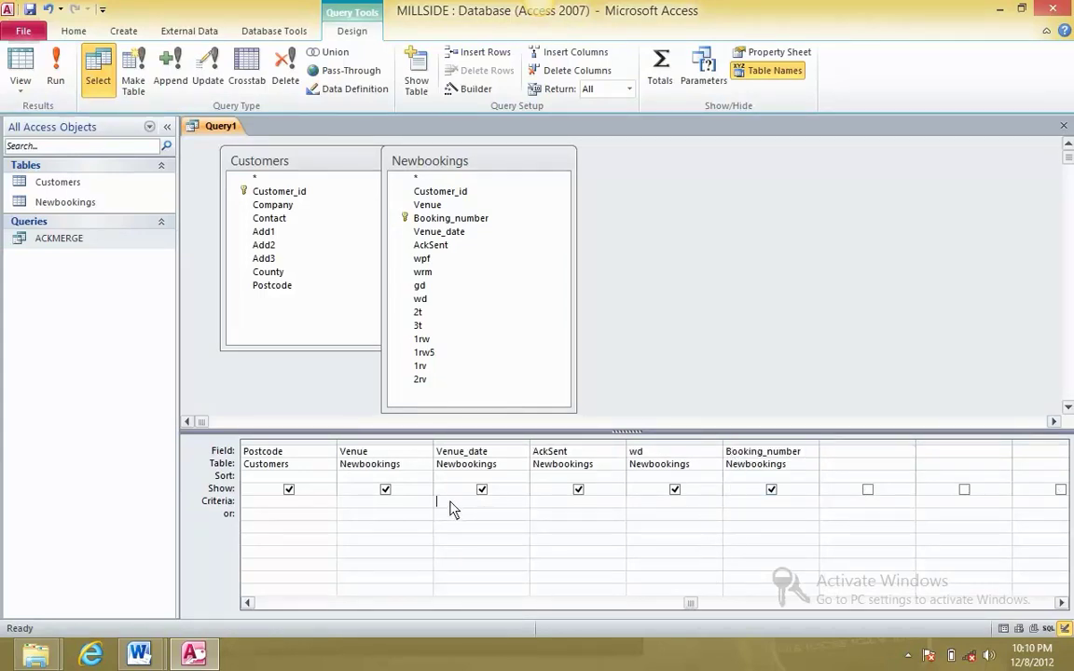
drag(534, 445, 540, 511)
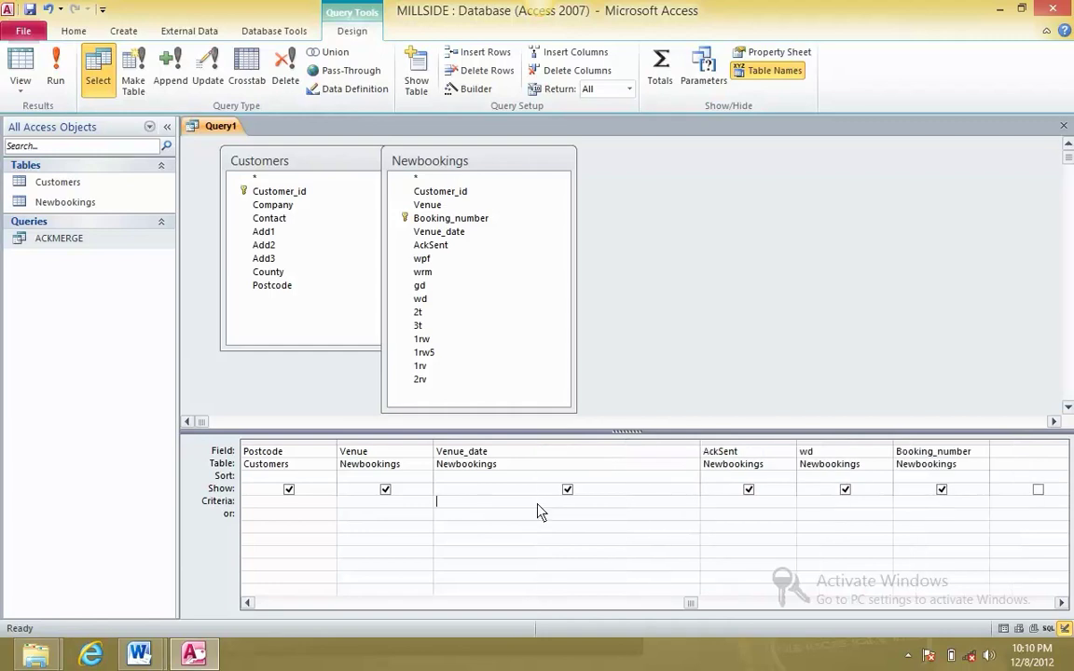
Check the required booking dates and the results' date format, and set the Venue_date criterion to between 08/02/2008 and 08/09/2008
key(alt+Tab)
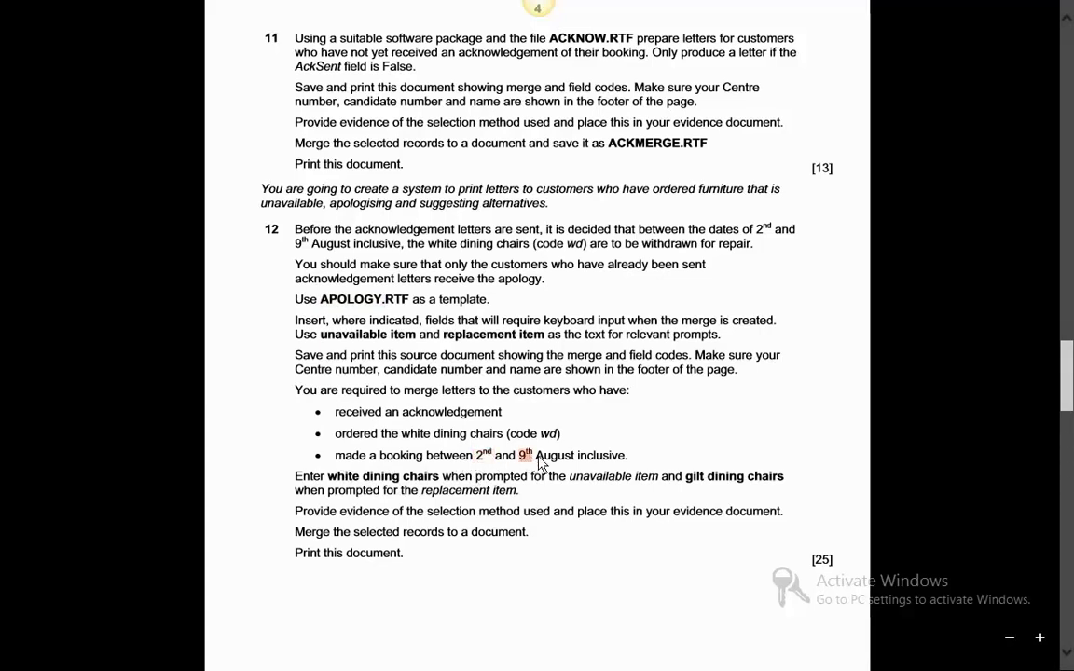
key(alt+Tab)
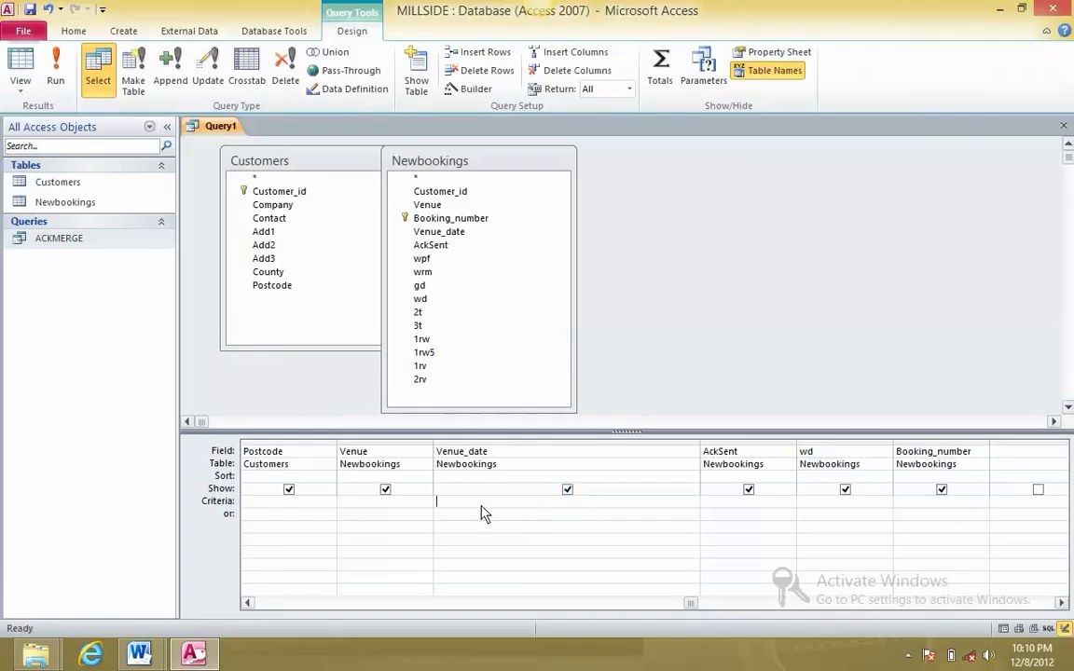
click(55, 73)
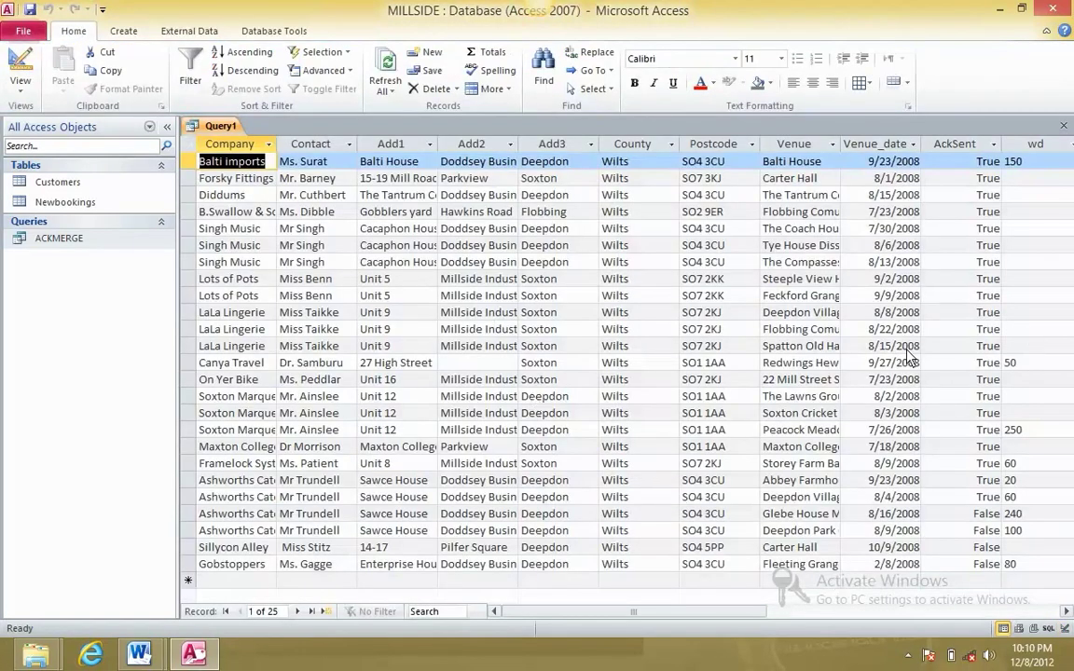
click(21, 89)
click(62, 263)
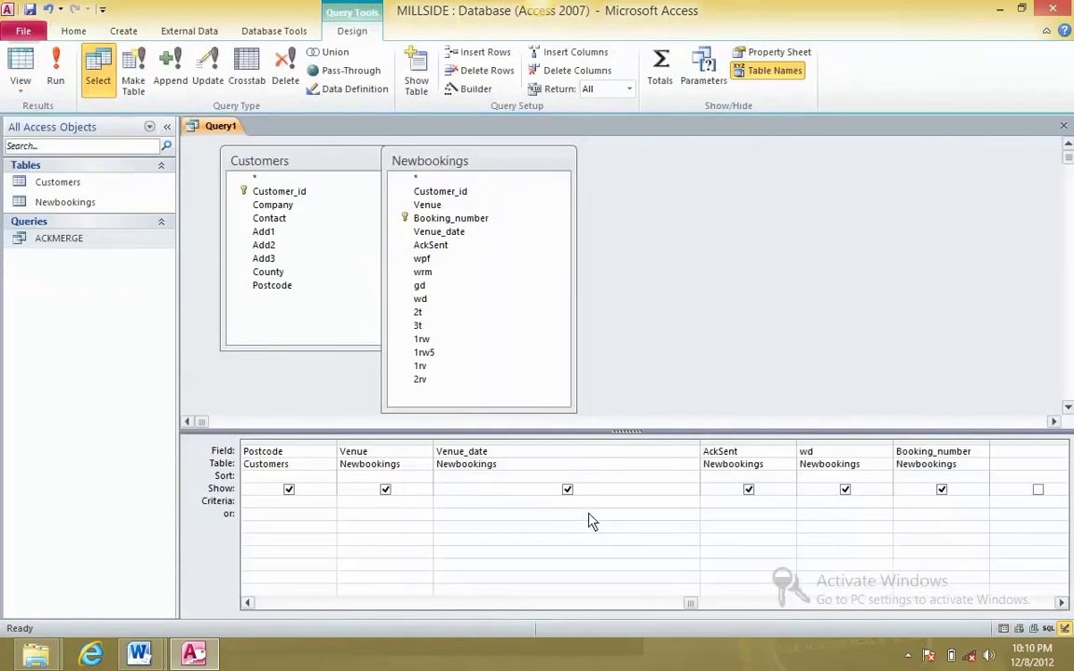
text(between 08/02/2008)
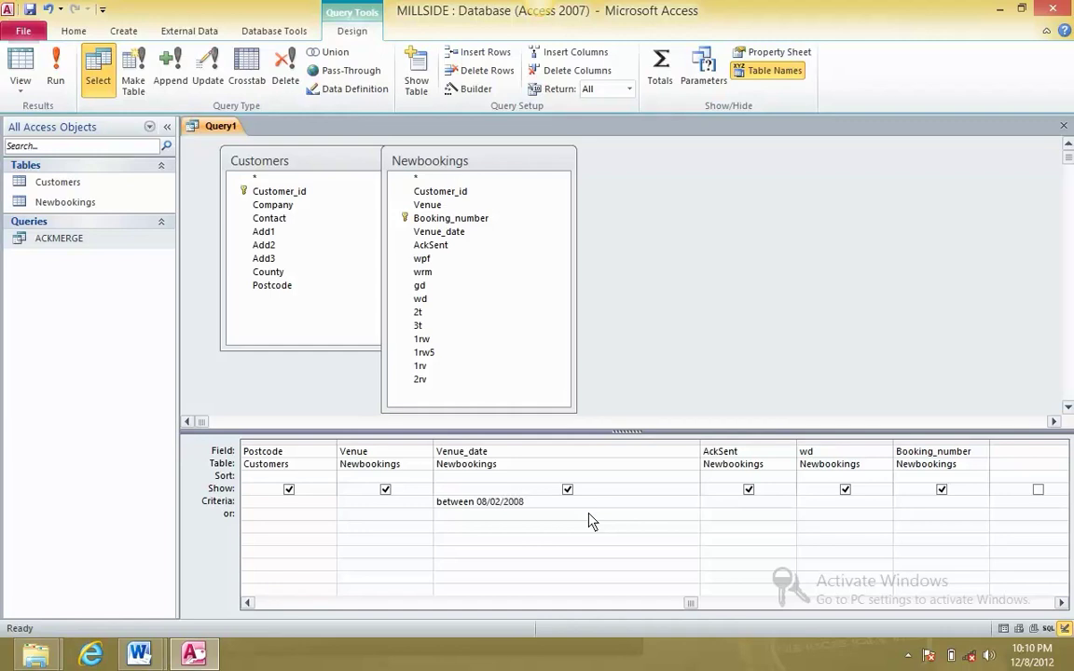
text( and 08/09/2008)
click(568, 554)
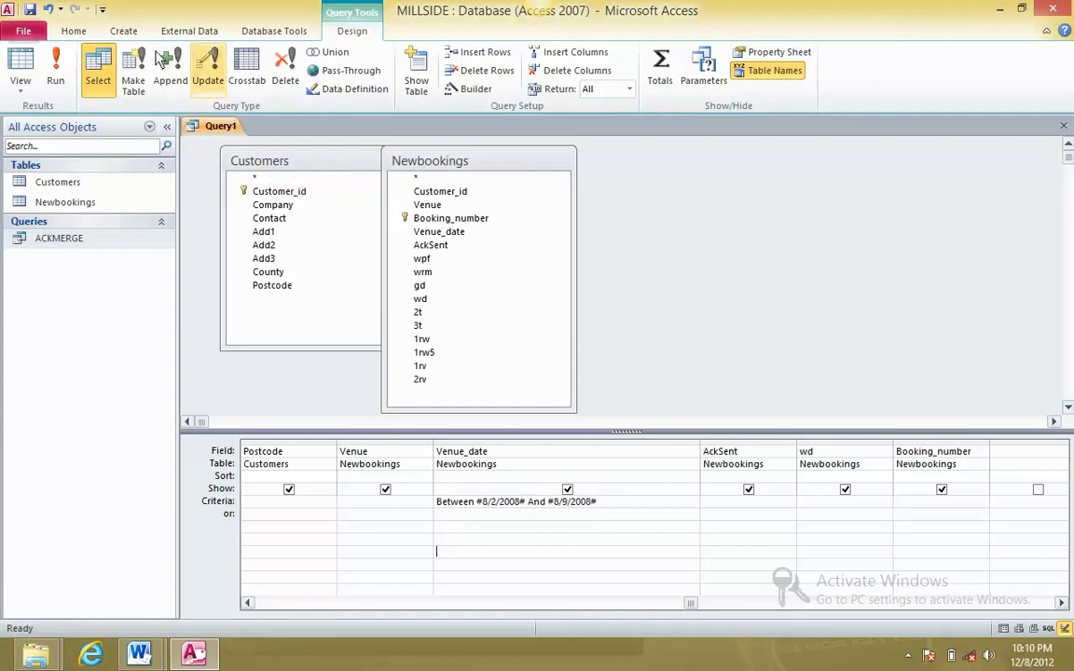
Run the query, compare the date-filtered bookings with the exam paper's task 12 conditions, and return to the query design
click(56, 70)
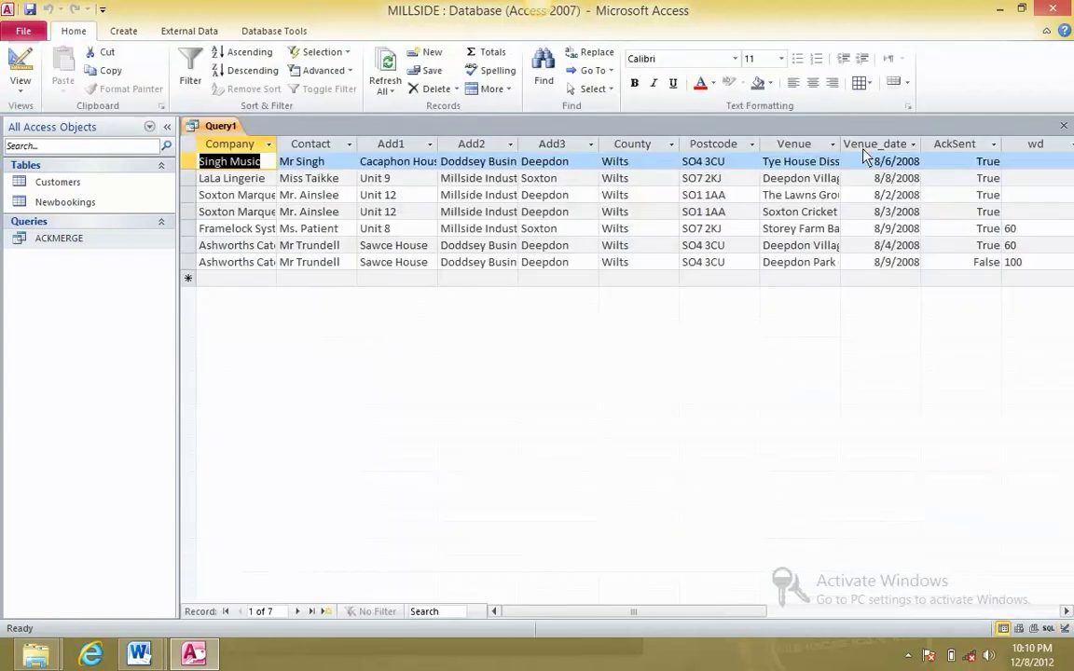
key(alt+Tab)
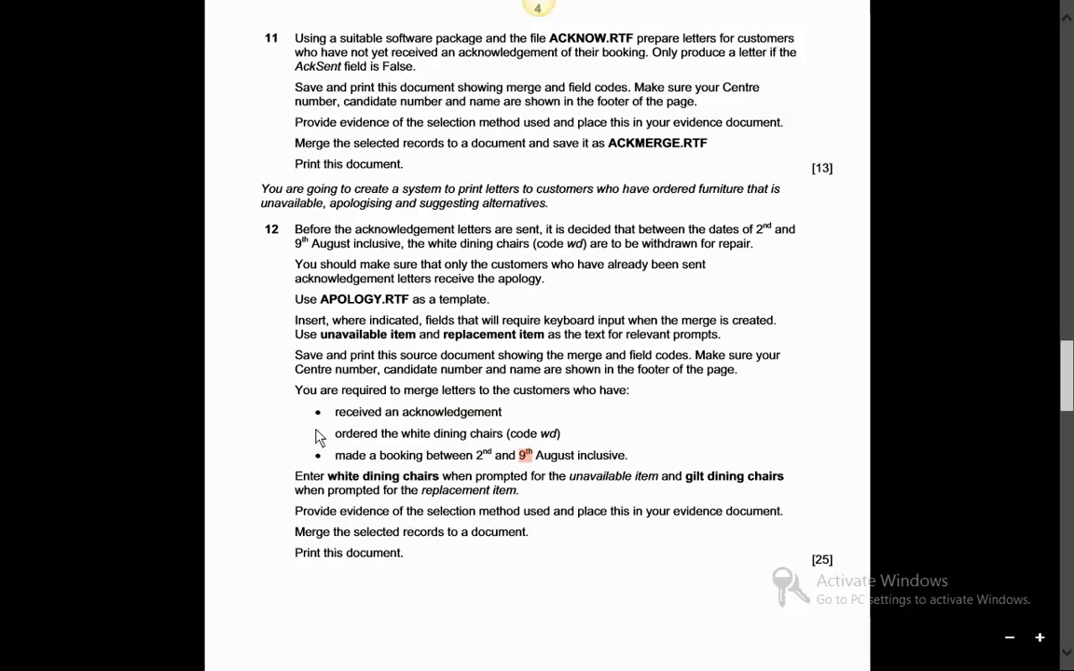
drag(333, 421, 511, 421)
key(alt+Tab)
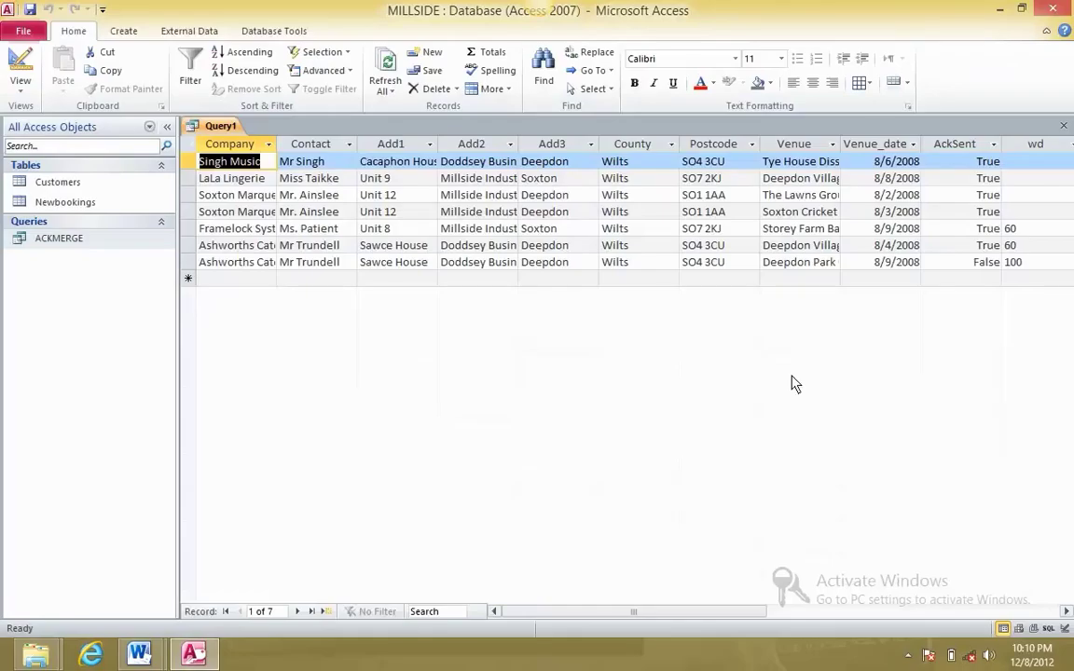
click(21, 82)
click(56, 264)
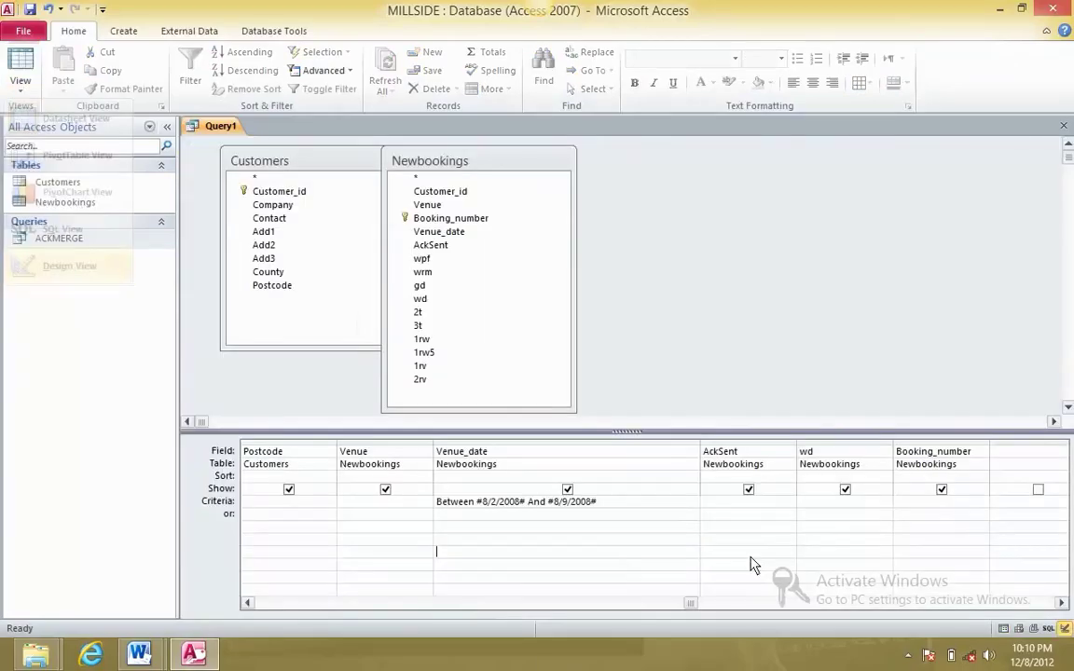
Set the AckSent criterion to True in the query design grid
click(727, 505)
text(Treu)
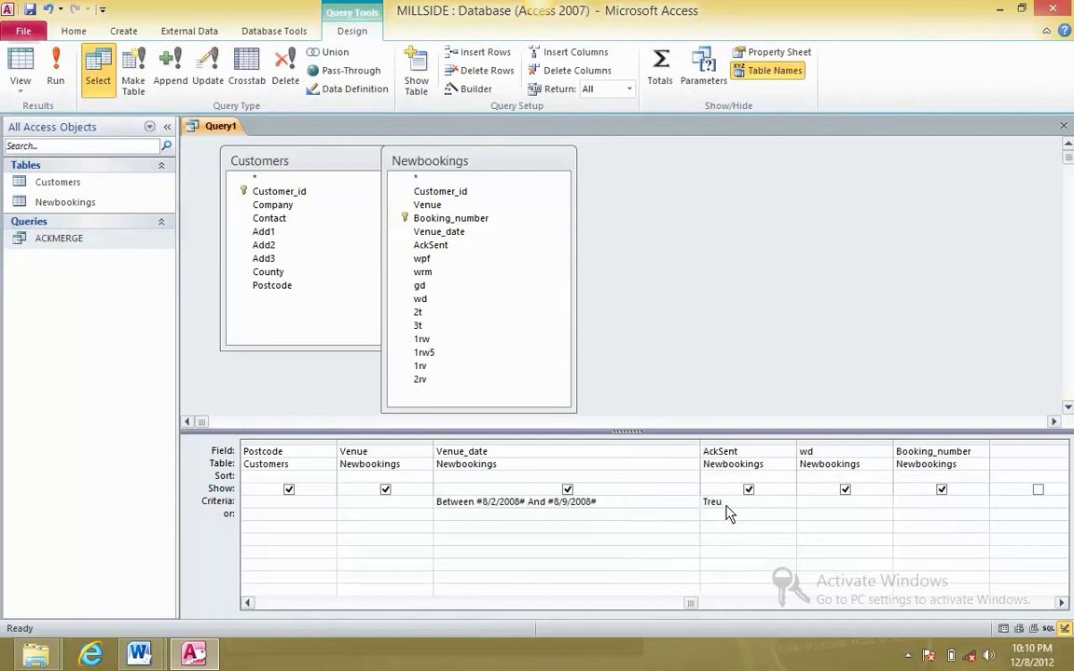
text(y)
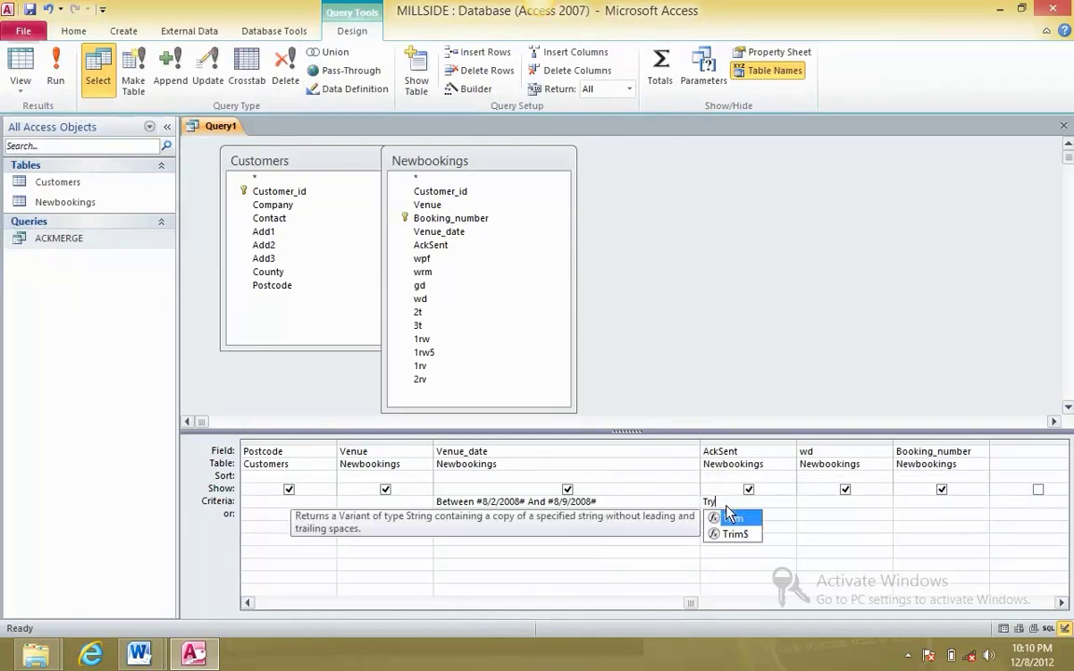
text(w)
key(BackSpace)
text(ue)
Run the query to check the AckSent values in the results, and return to the query design
click(56, 70)
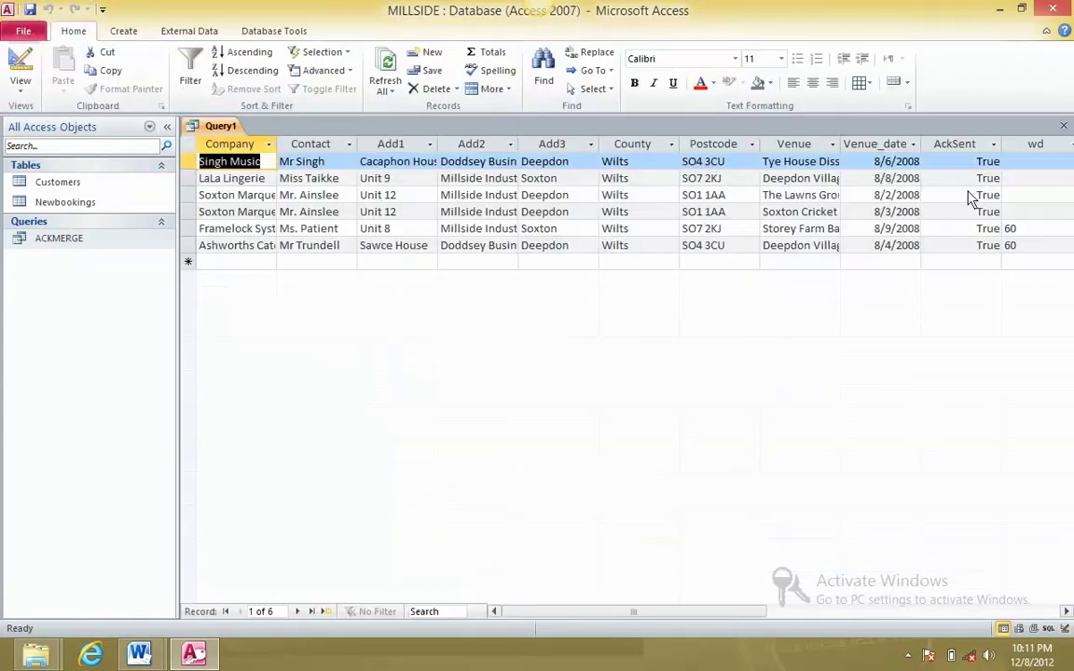
click(19, 85)
click(53, 244)
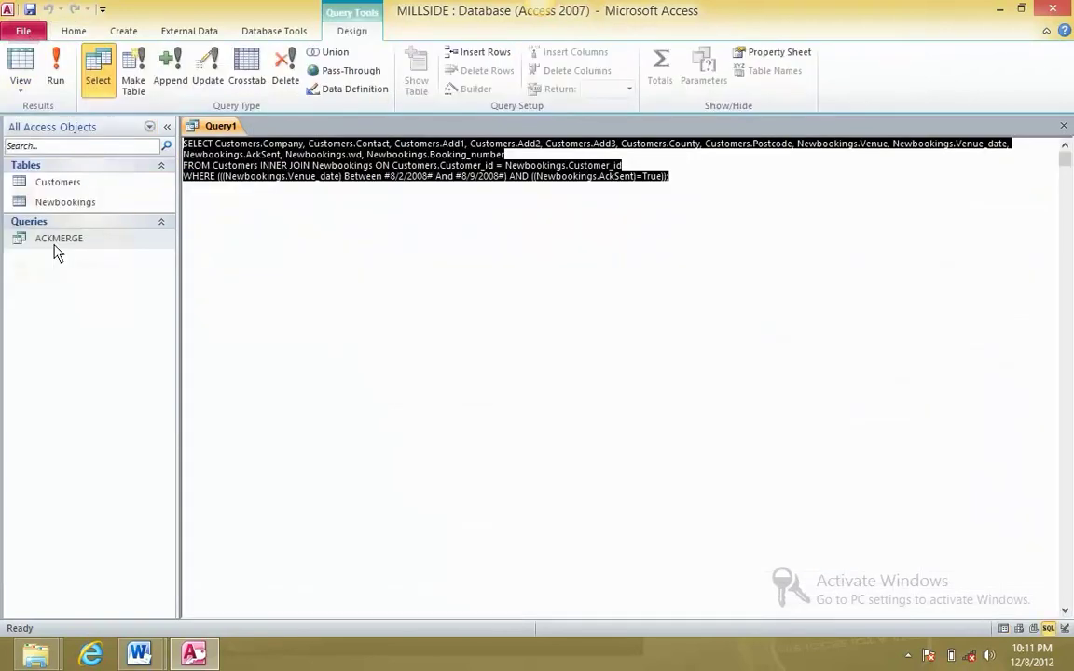
click(22, 73)
click(65, 261)
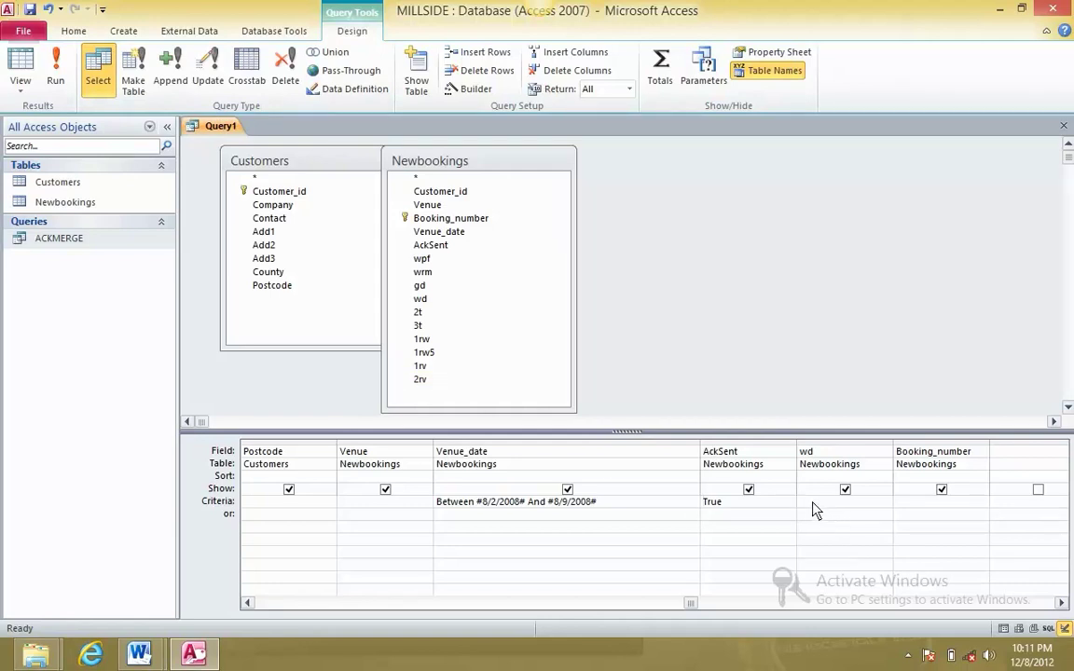
Try wd as the criterion for the wd field, run the query, and clear that criterion in the design
text(d)
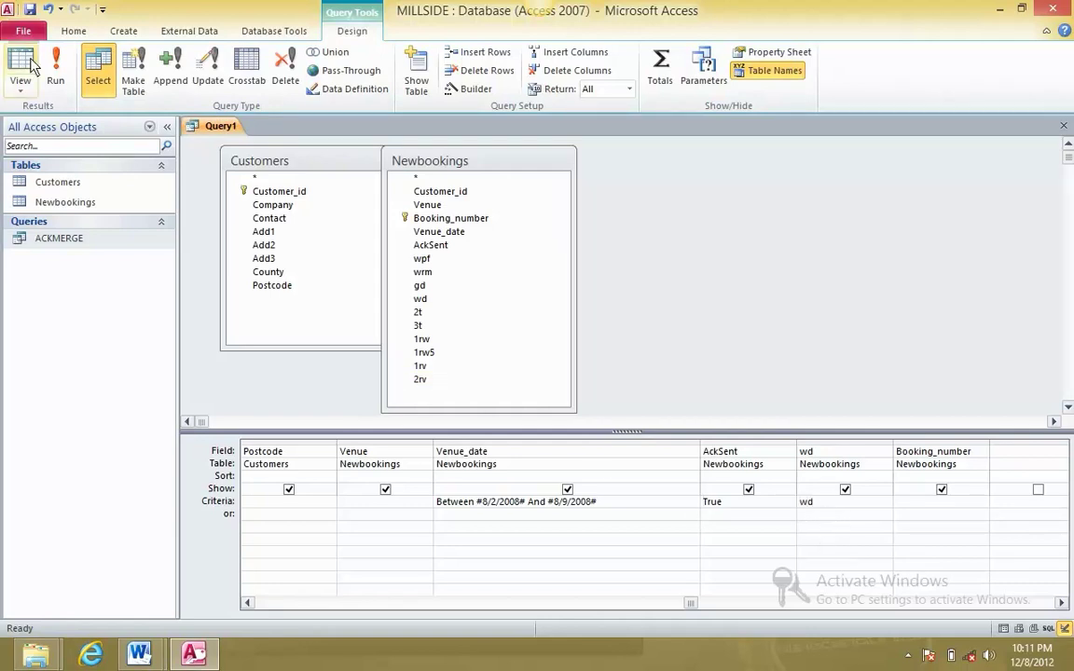
click(56, 69)
click(21, 90)
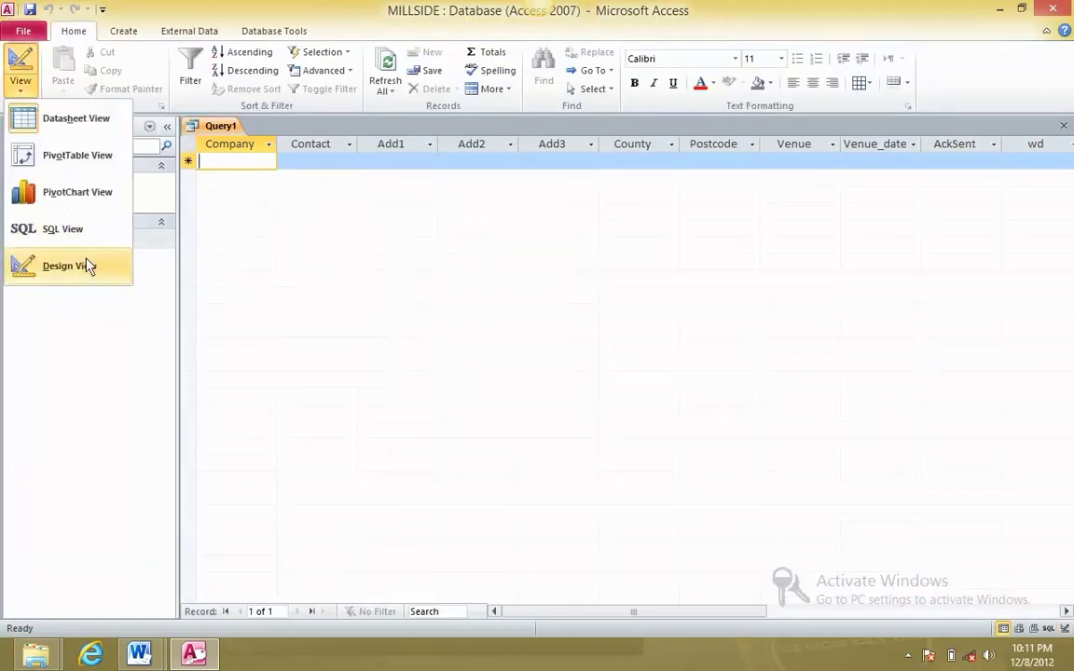
click(84, 264)
drag(818, 504, 738, 508)
key(Delete)
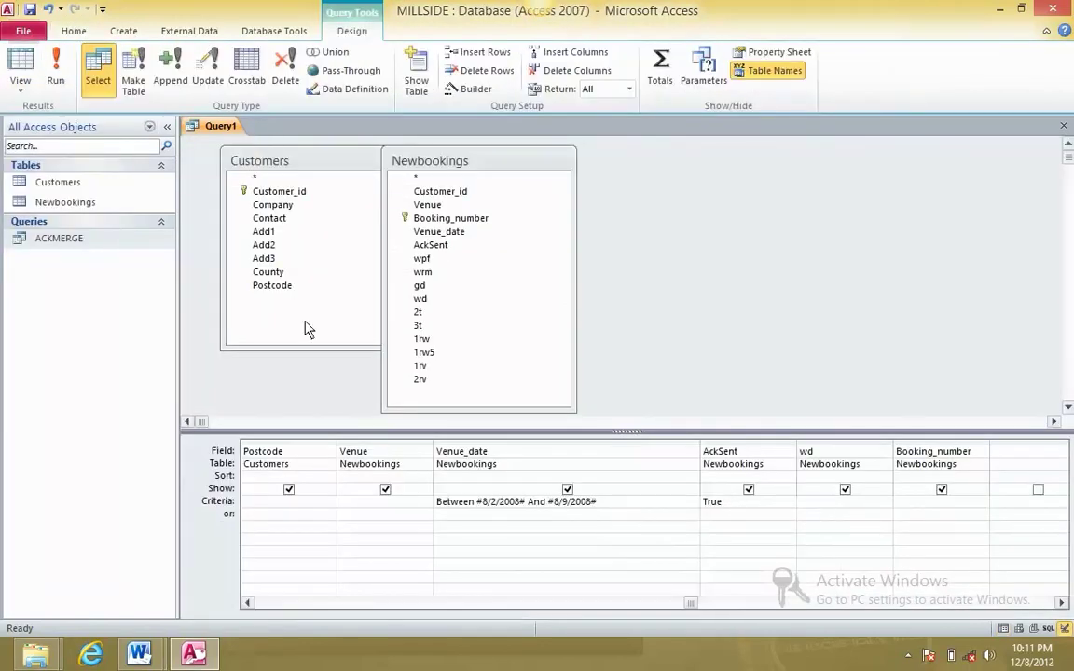
Run the query to examine the wd column, and set the wd criterion to Is Not Null in the design
click(54, 79)
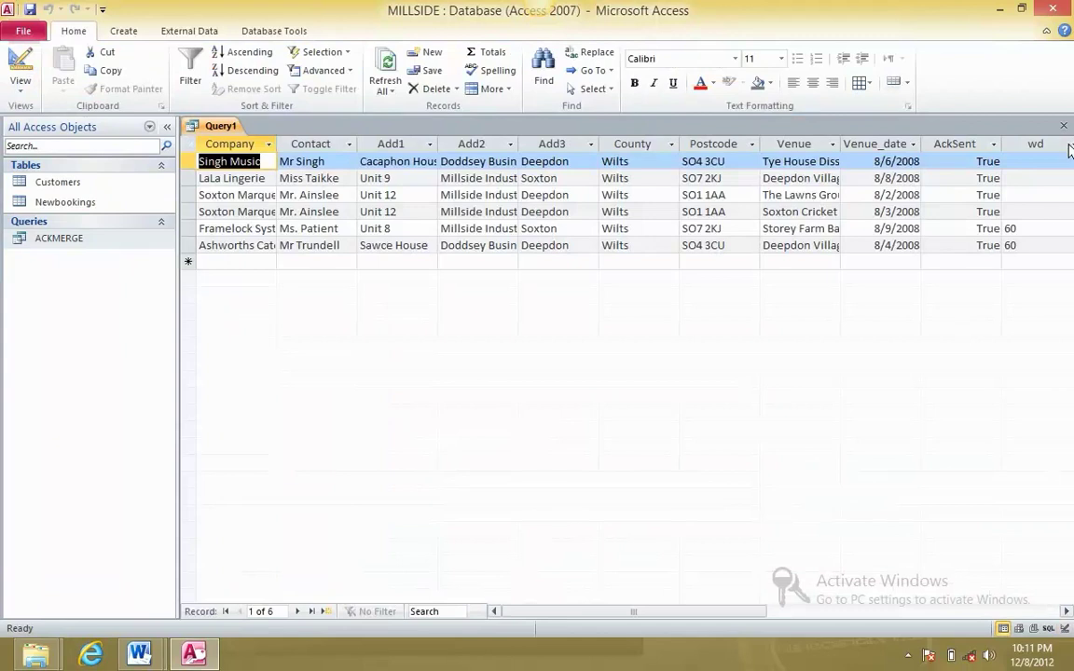
drag(741, 612, 794, 612)
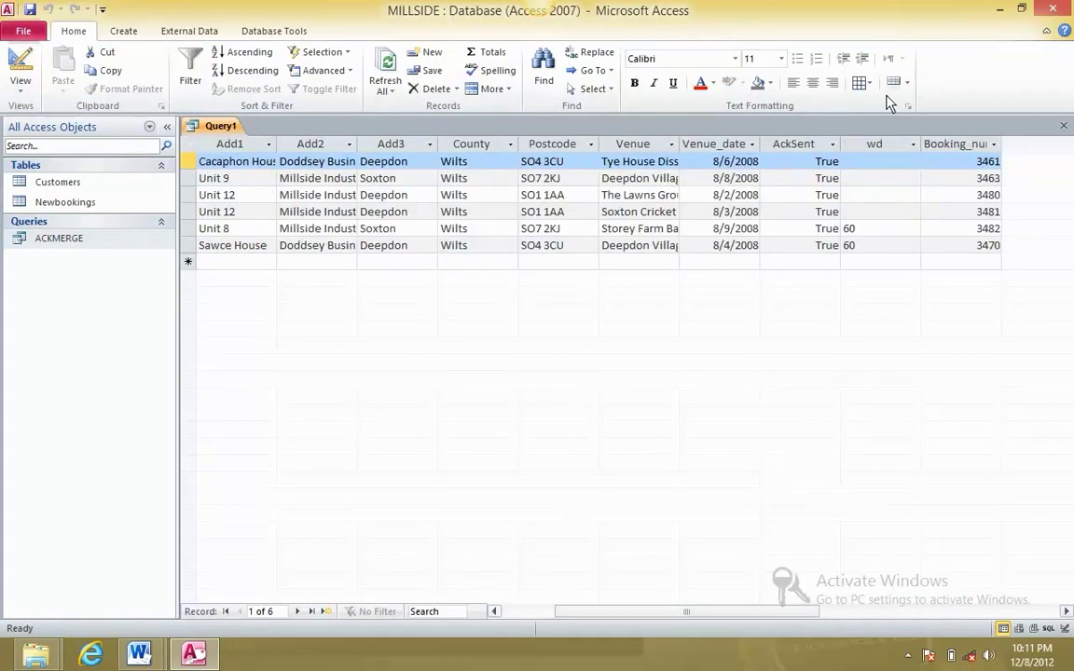
click(21, 80)
click(75, 267)
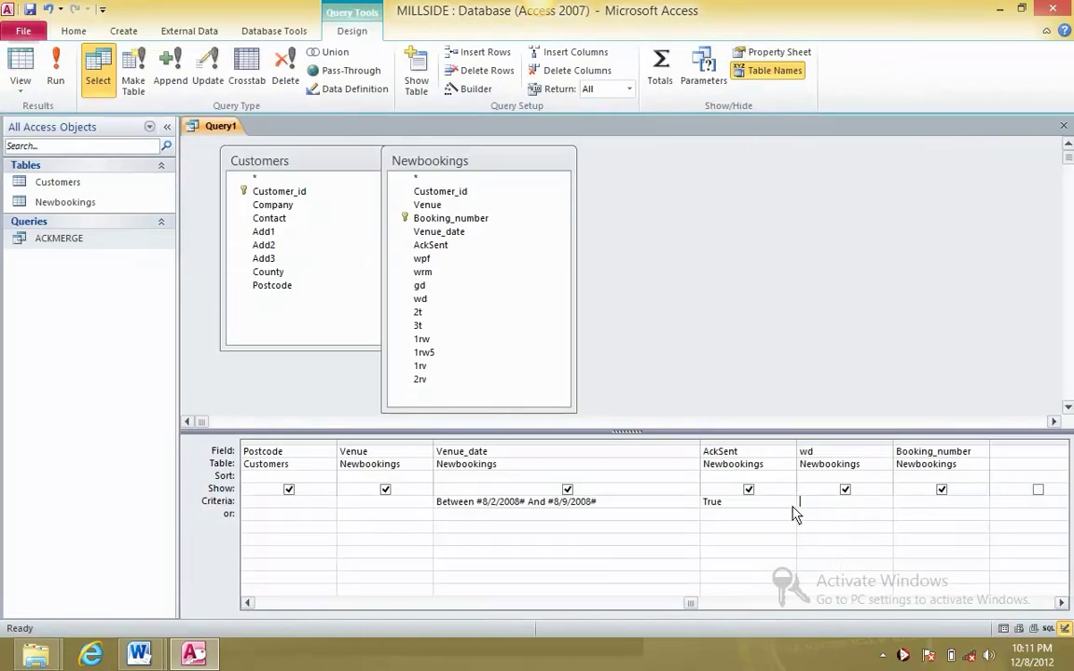
text(is not nul)
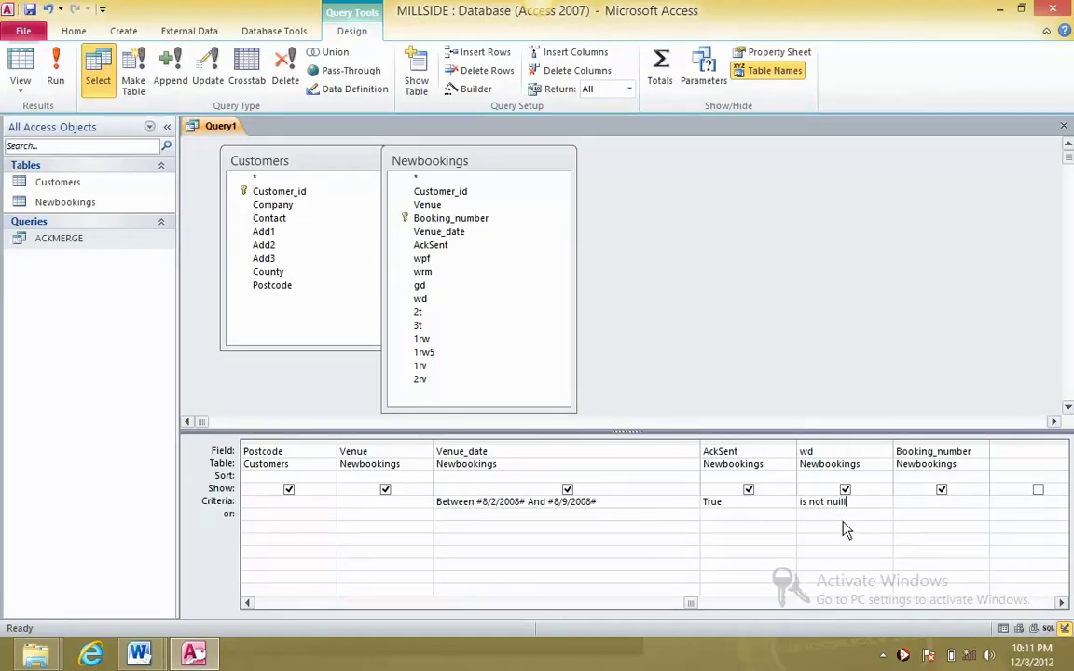
click(843, 532)
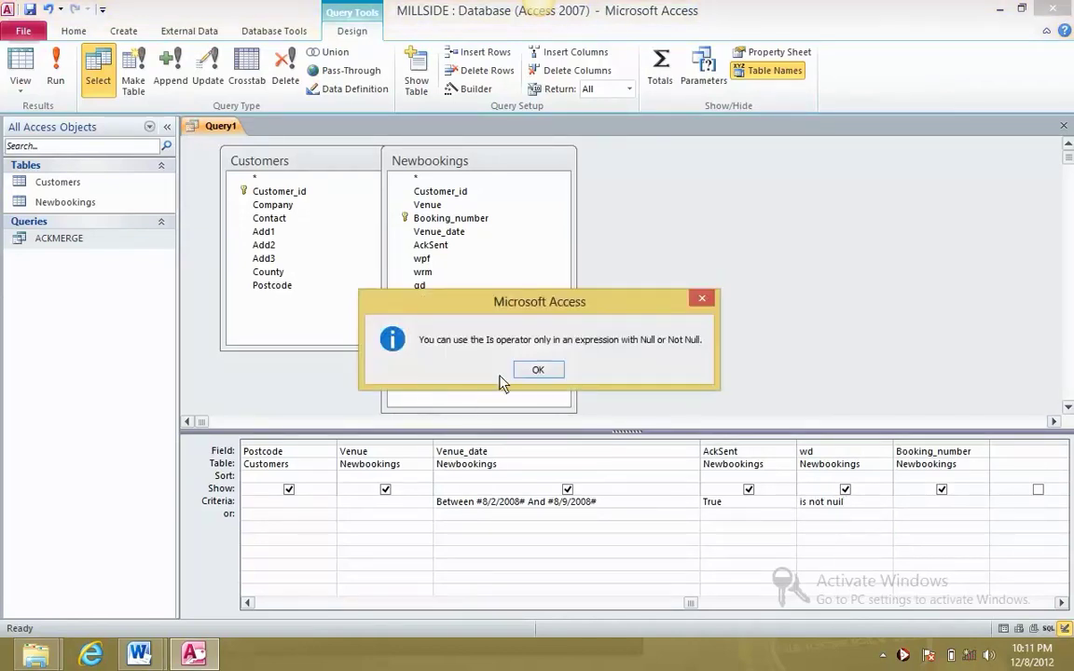
click(536, 371)
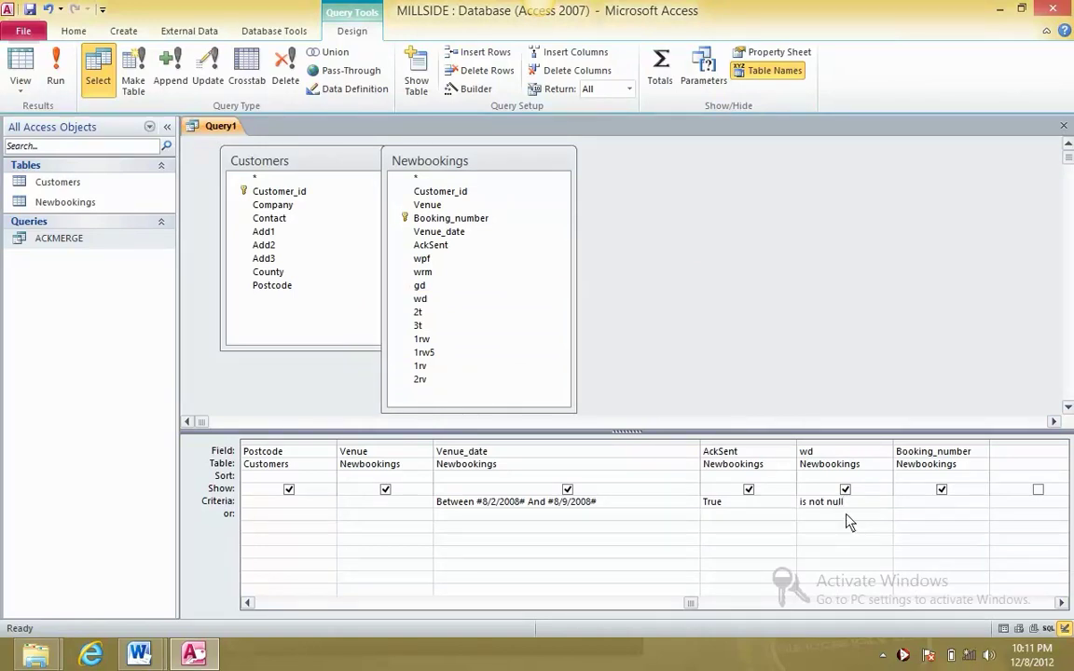
Run the query, check the wd values of the selected bookings, and return to the query design
click(58, 77)
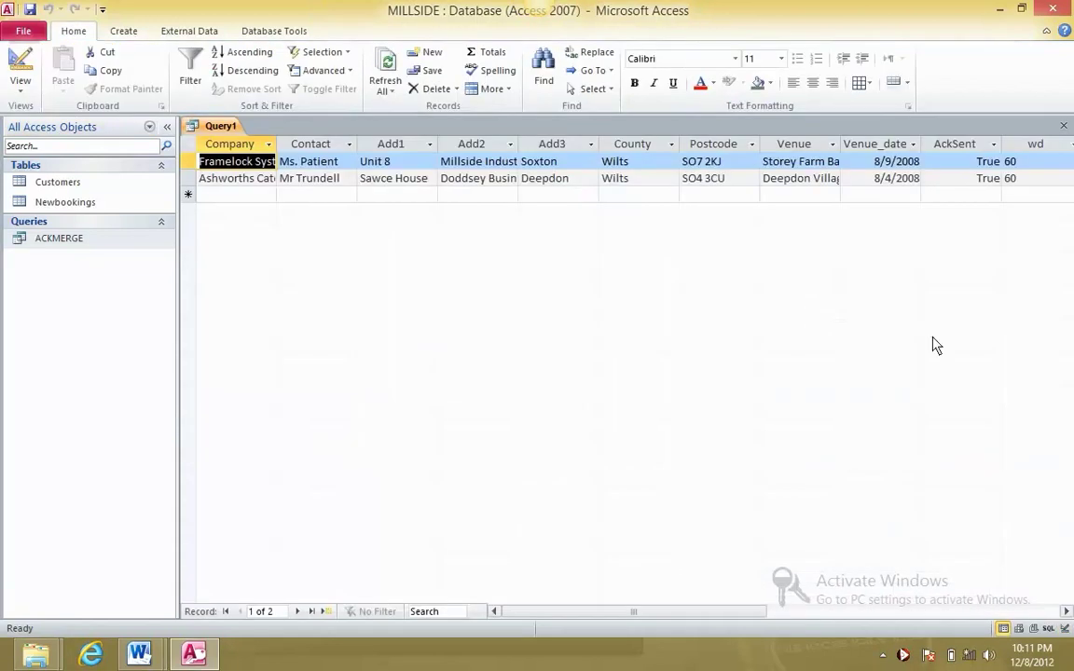
click(1040, 163)
click(1033, 177)
click(940, 164)
click(939, 179)
click(21, 90)
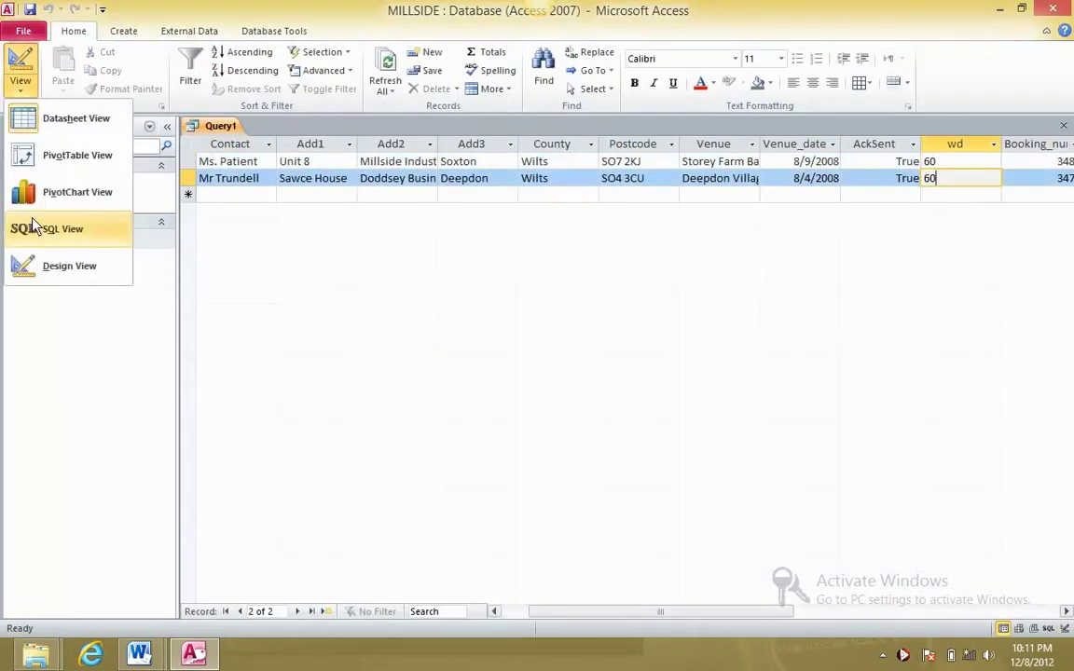
click(65, 265)
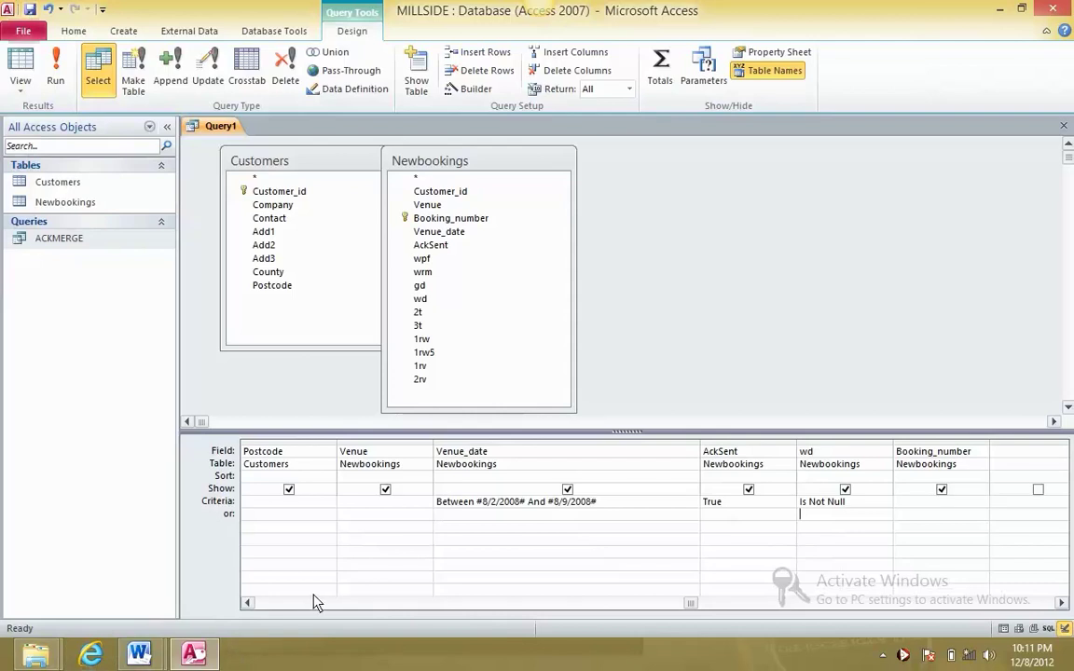
Check the name of the letter template in the exam paper's task 12 and return to the database
key(alt+Tab)
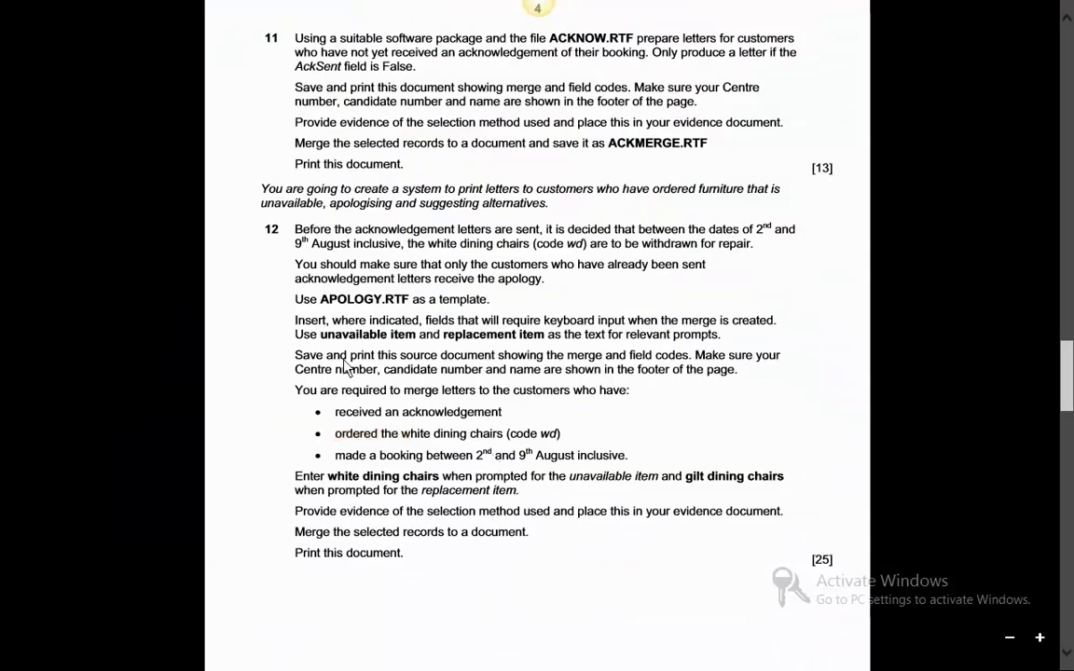
drag(321, 299, 383, 301)
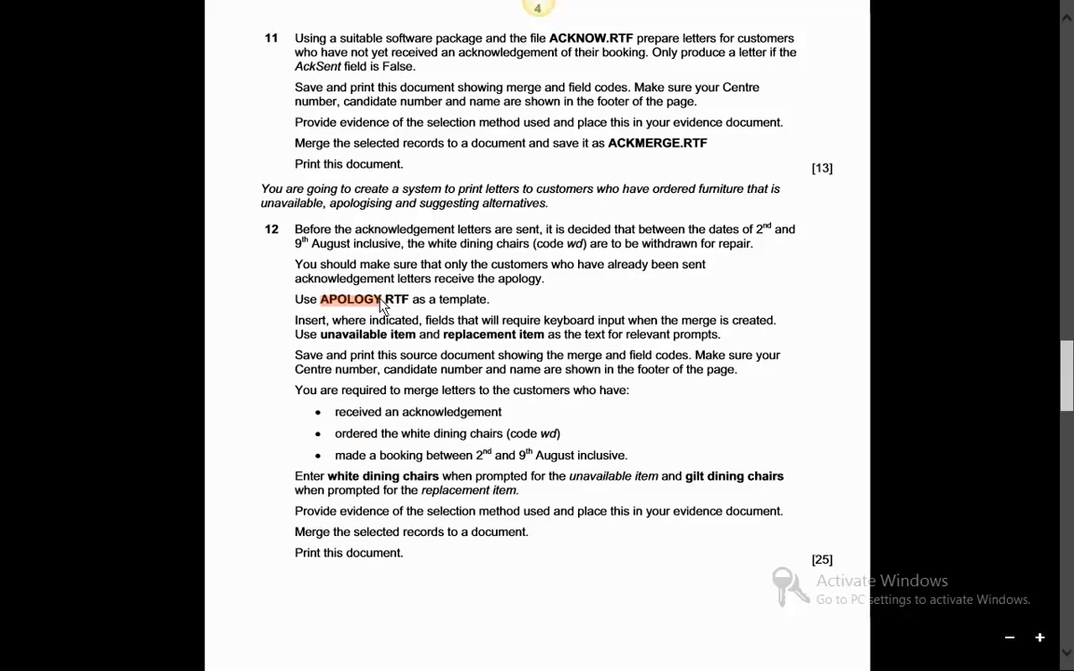
key(alt+Tab)
Cancel saving the query, check the end of the design grid, and redo the wd field's Is Not Null criterion
click(32, 10)
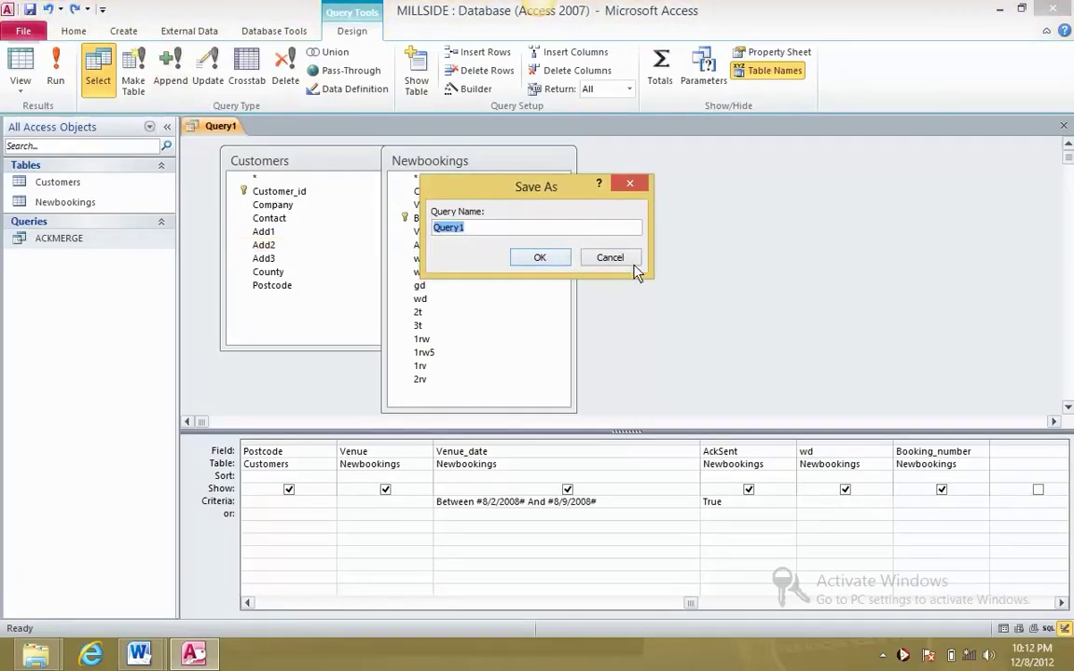
click(620, 260)
click(1061, 603)
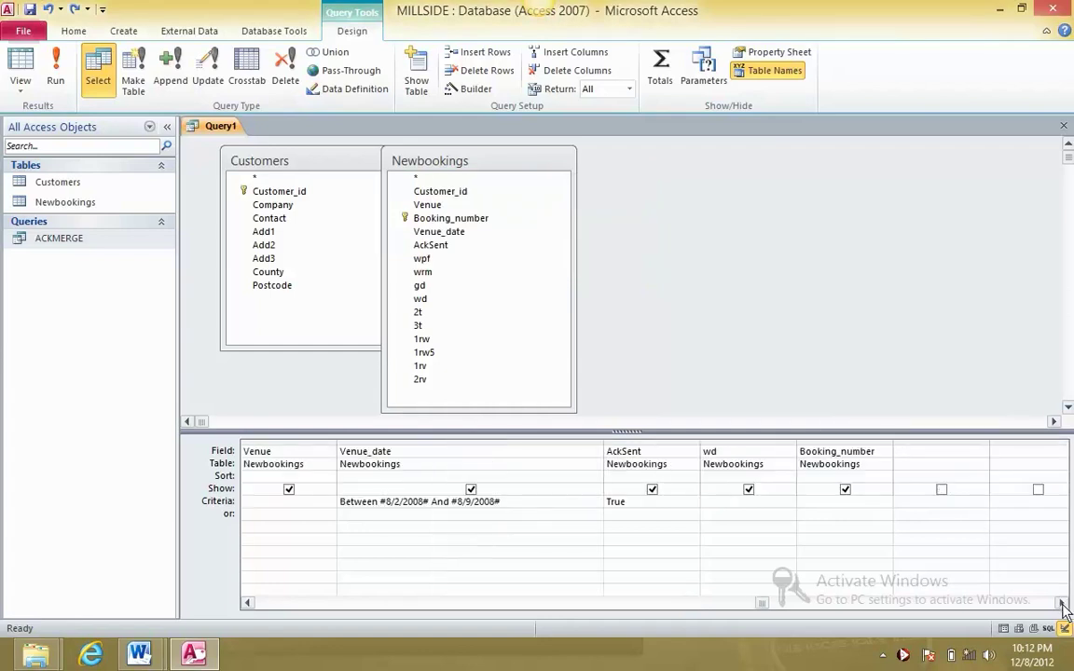
click(1061, 603)
click(76, 9)
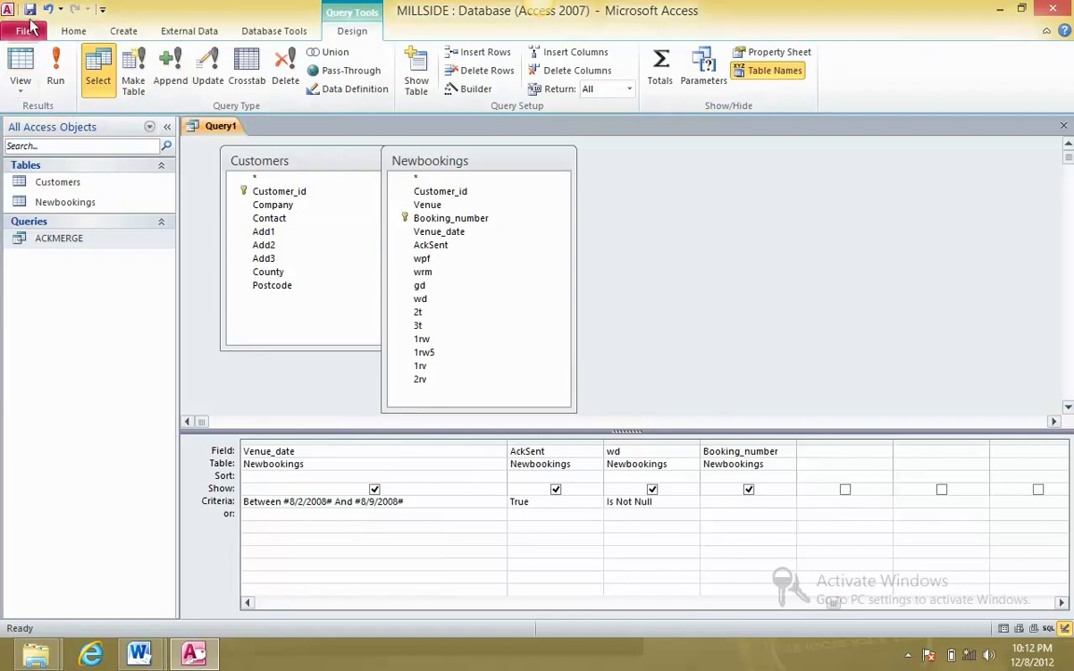
Save the query as APOLOGY
click(30, 10)
text(APOLOGY)
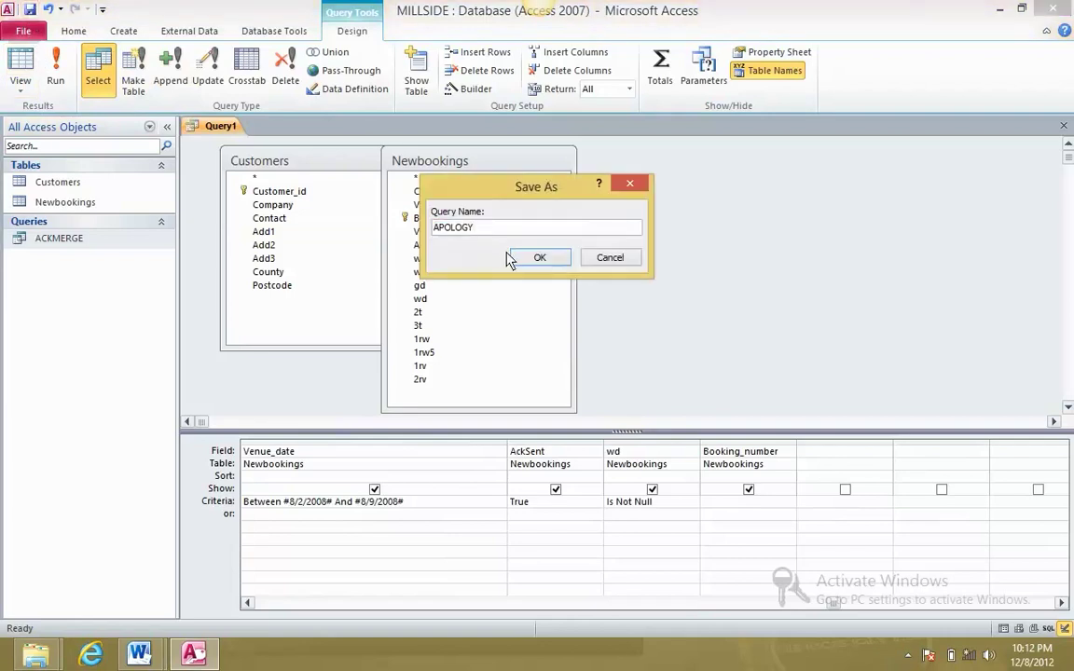
click(522, 258)
Switch to the apology letter in Word and review its placeholders for merge fields and prompts
key(alt+Tab)
key(alt+Tab)
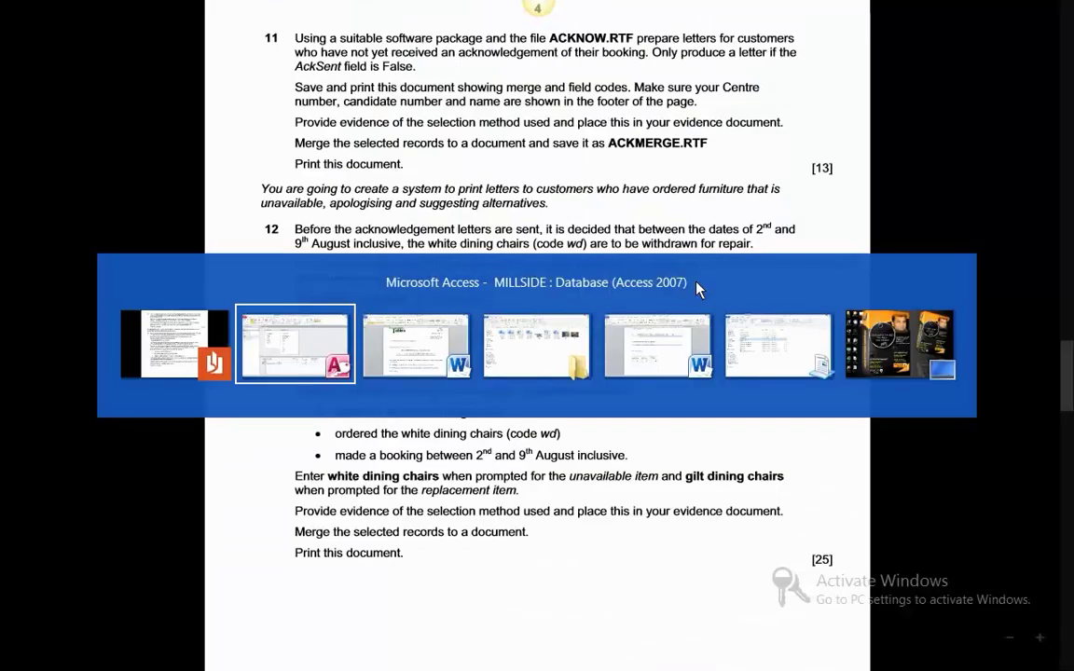
key(alt+Tab)
key(alt+Tab)
click(529, 422)
scroll(546, 475, down, 2)
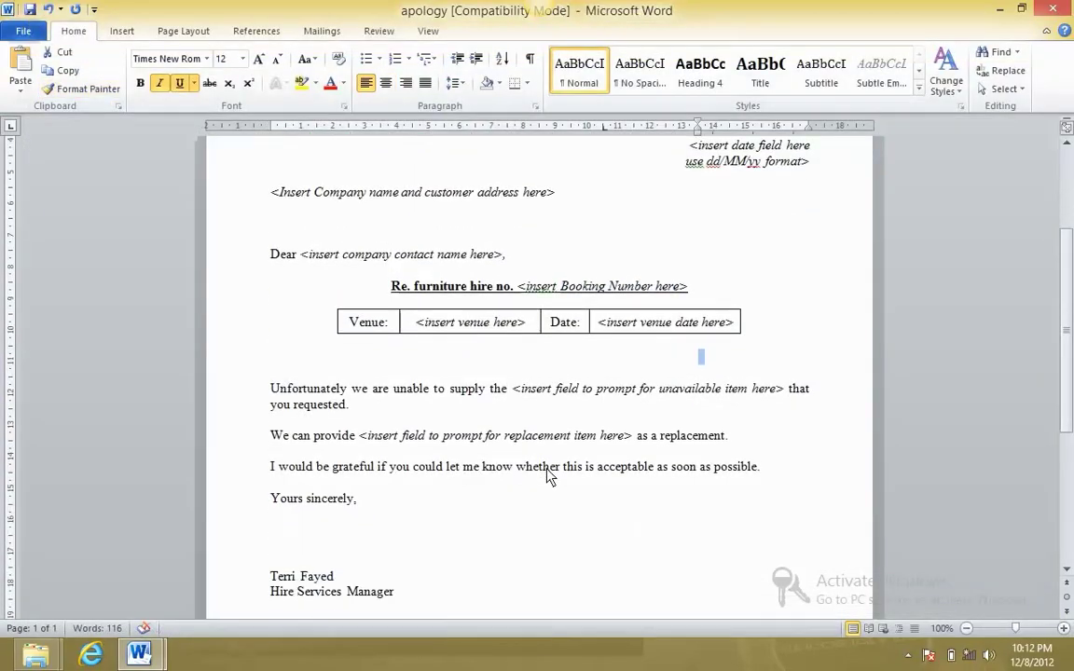
click(548, 467)
scroll(466, 373, up, 2)
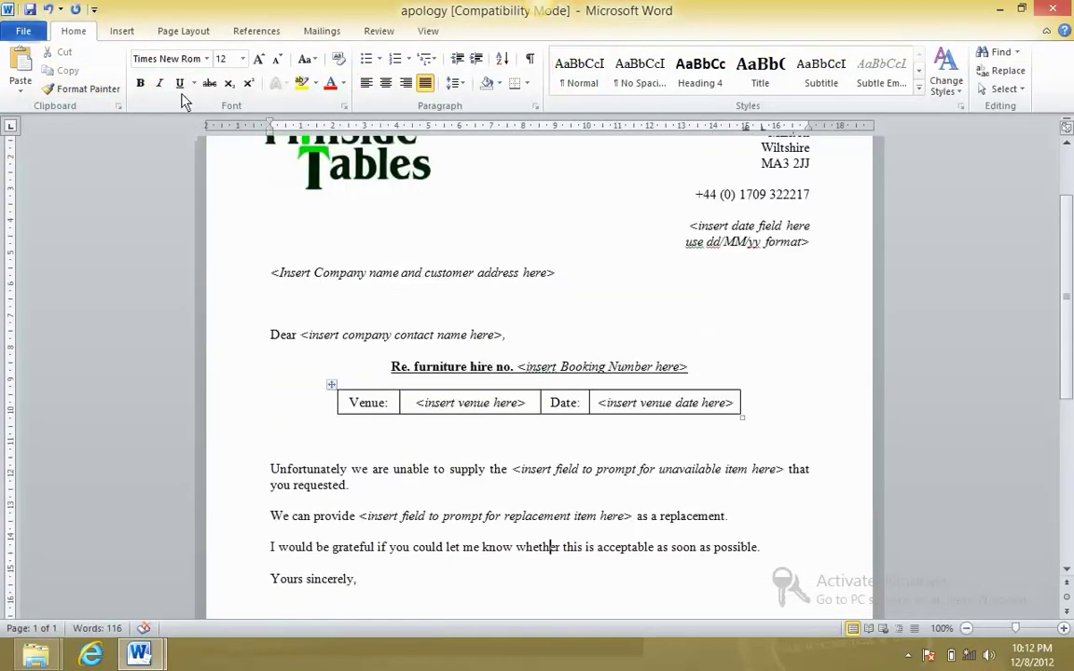
Use the APOLOGY query from the MILLSIDE database in Documents as the letter's mail merge recipient list
click(317, 32)
click(166, 84)
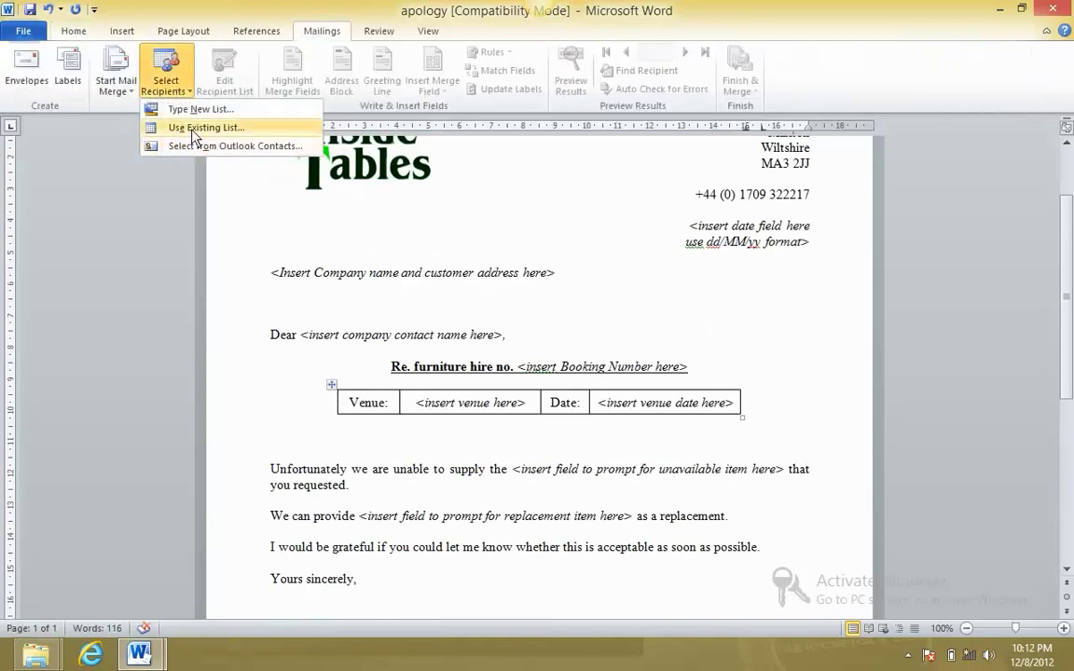
click(193, 130)
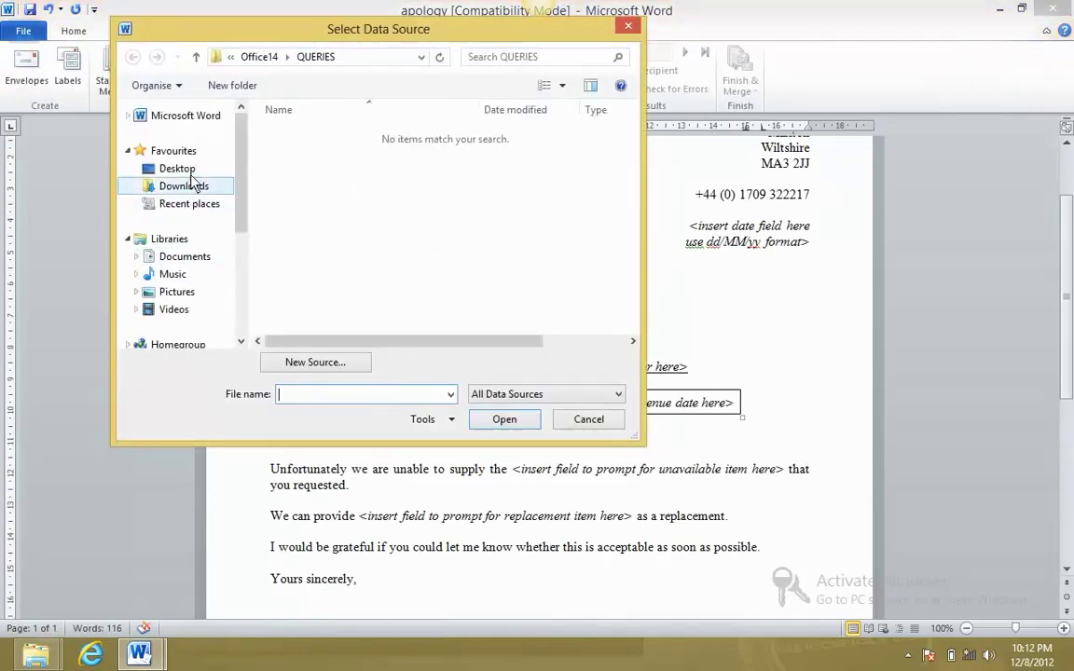
click(191, 256)
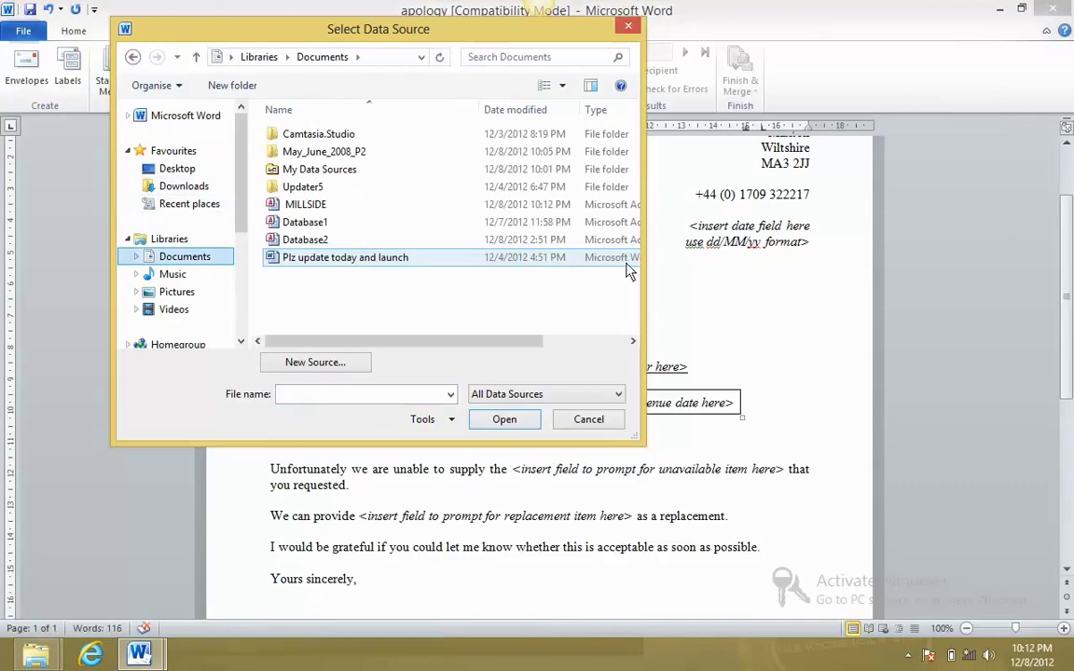
double_click(407, 211)
click(376, 280)
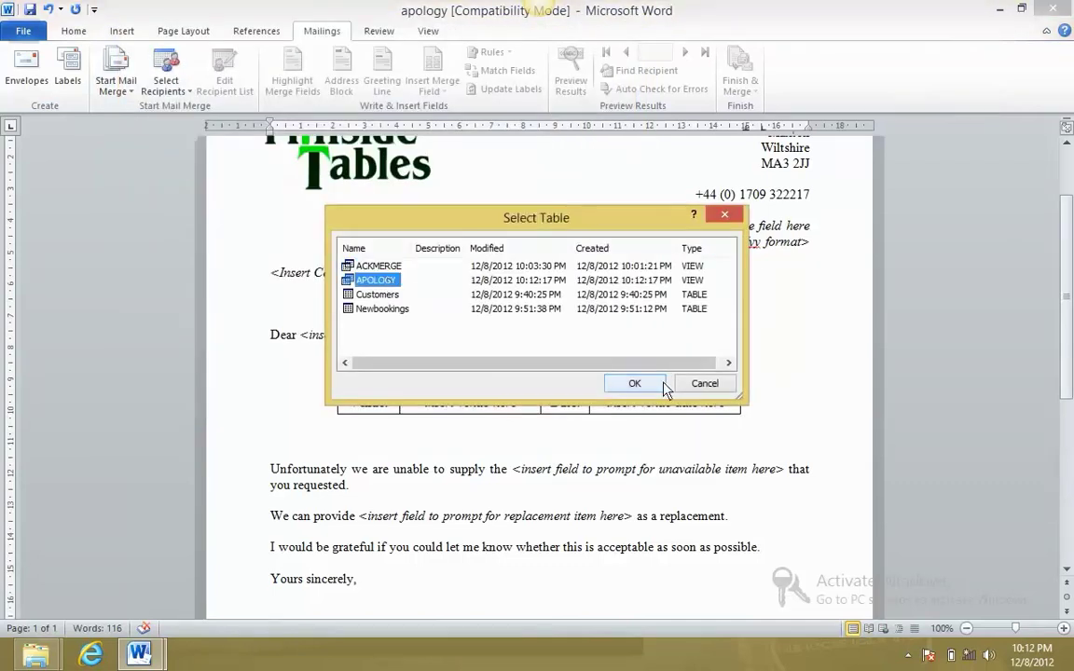
click(660, 383)
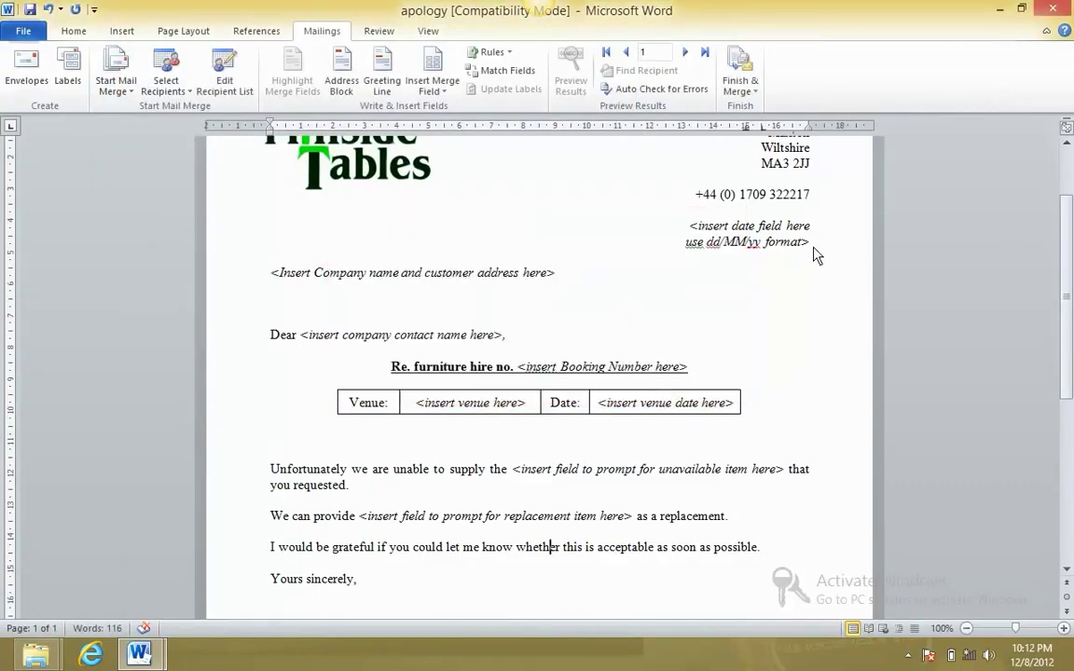
Replace the date placeholder below the telephone number with the current date in the English (U.K.) 08/12/2012 format
drag(813, 248, 690, 227)
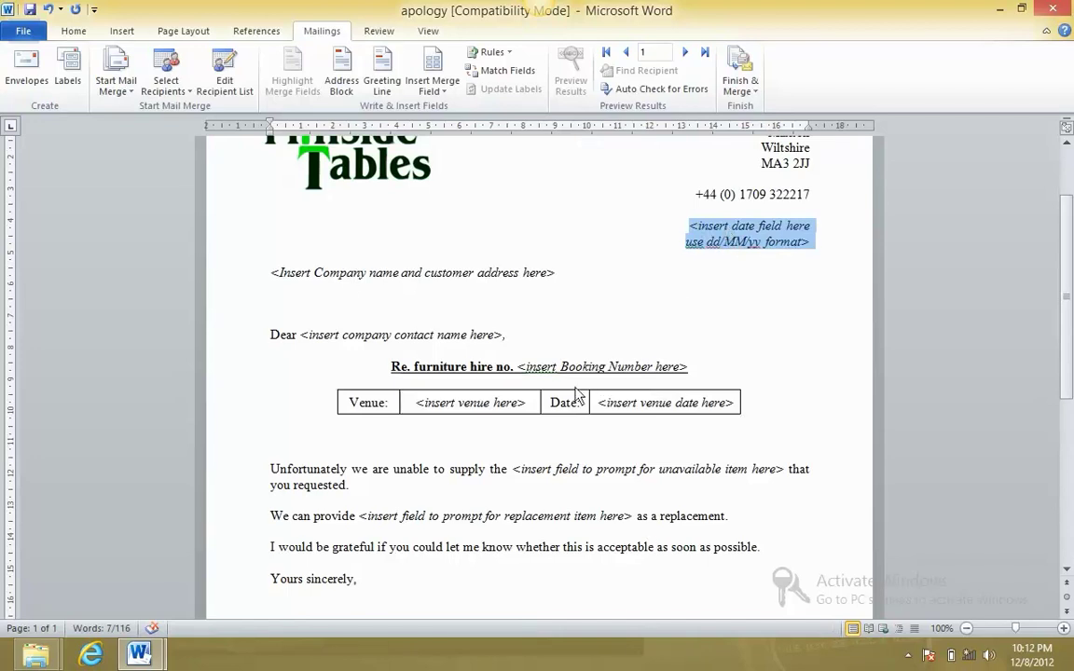
click(116, 31)
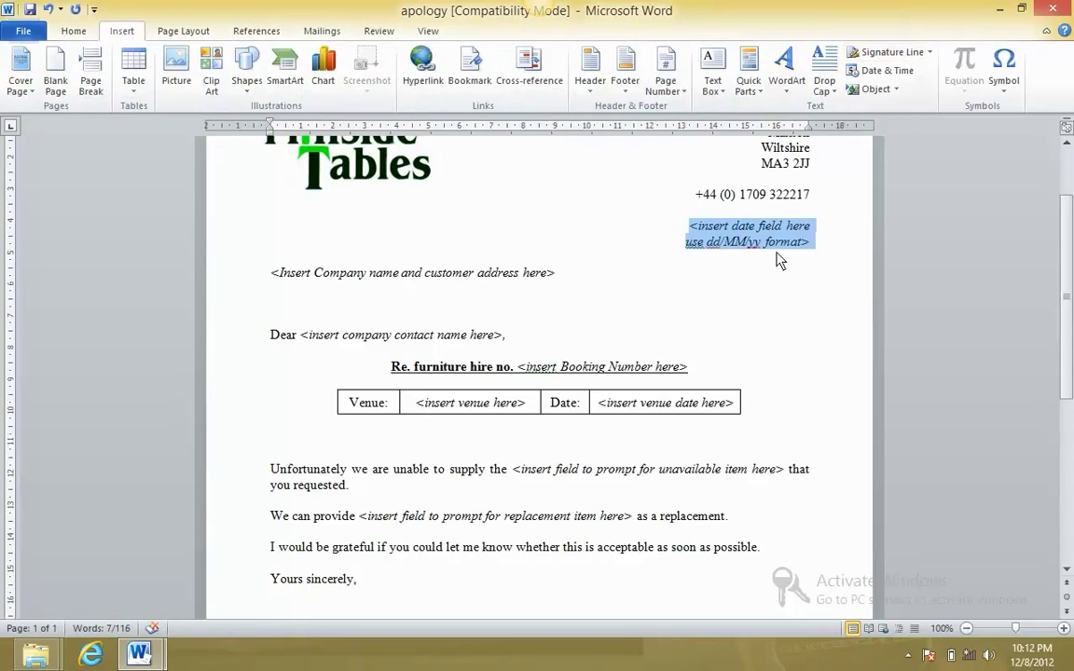
click(881, 70)
drag(545, 130, 491, 133)
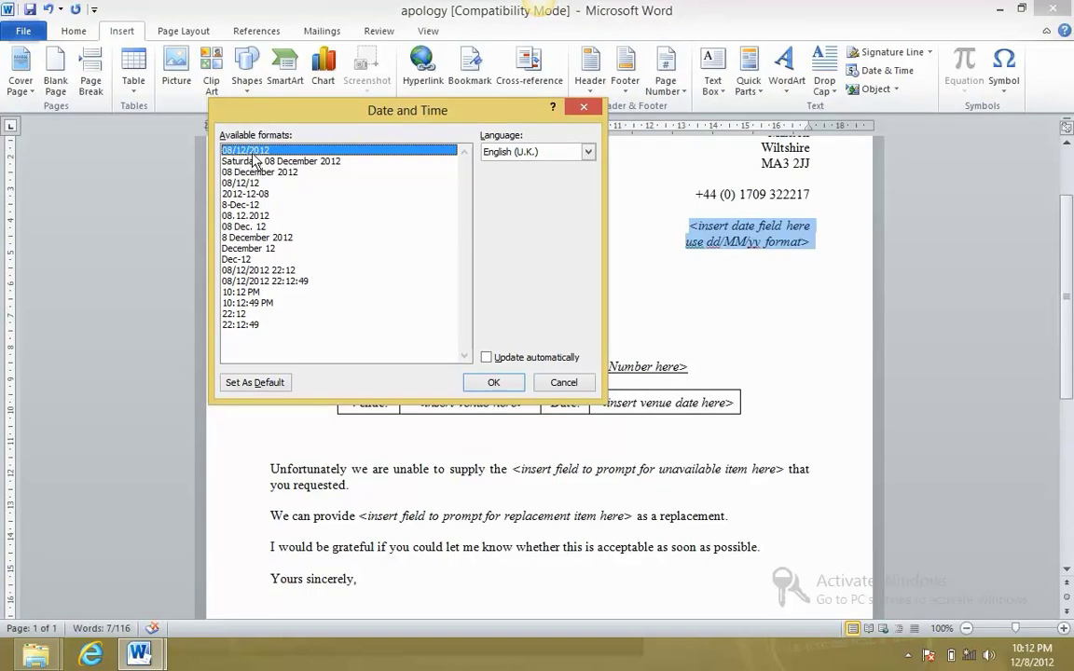
click(489, 380)
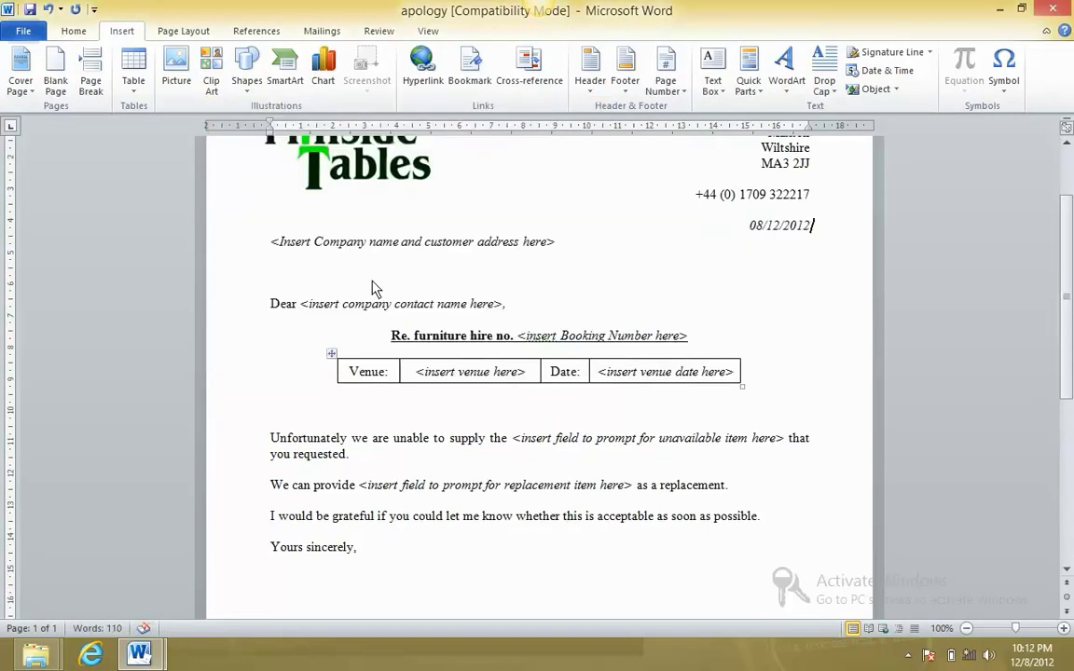
Replace the company name and address placeholder with the Company, Add1 and Add2 merge fields on separate lines
drag(272, 241, 556, 246)
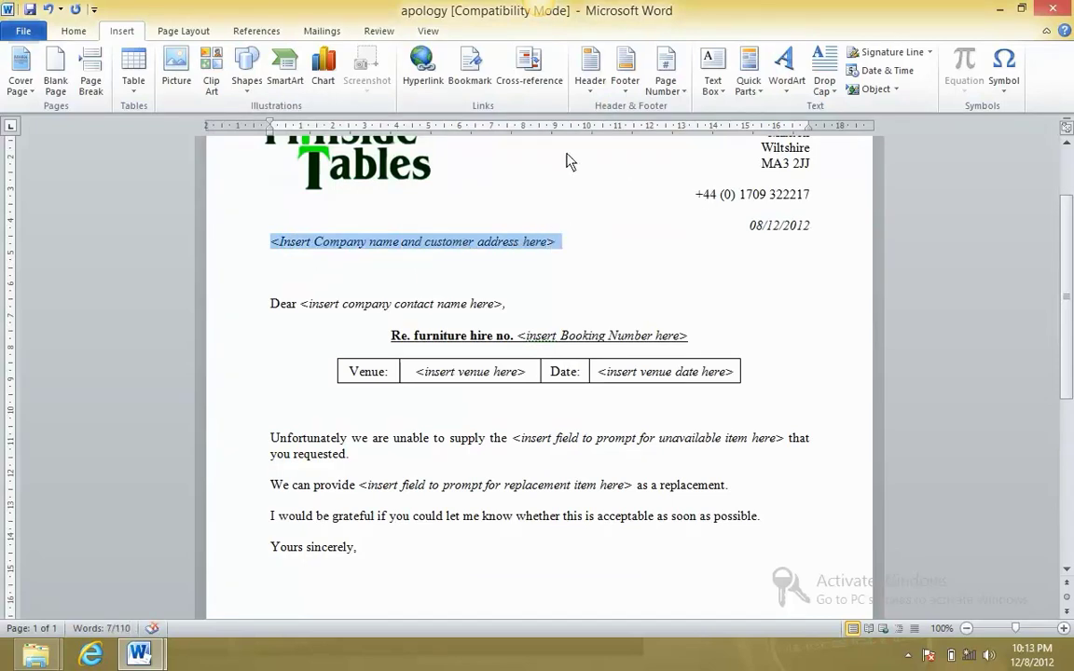
click(321, 31)
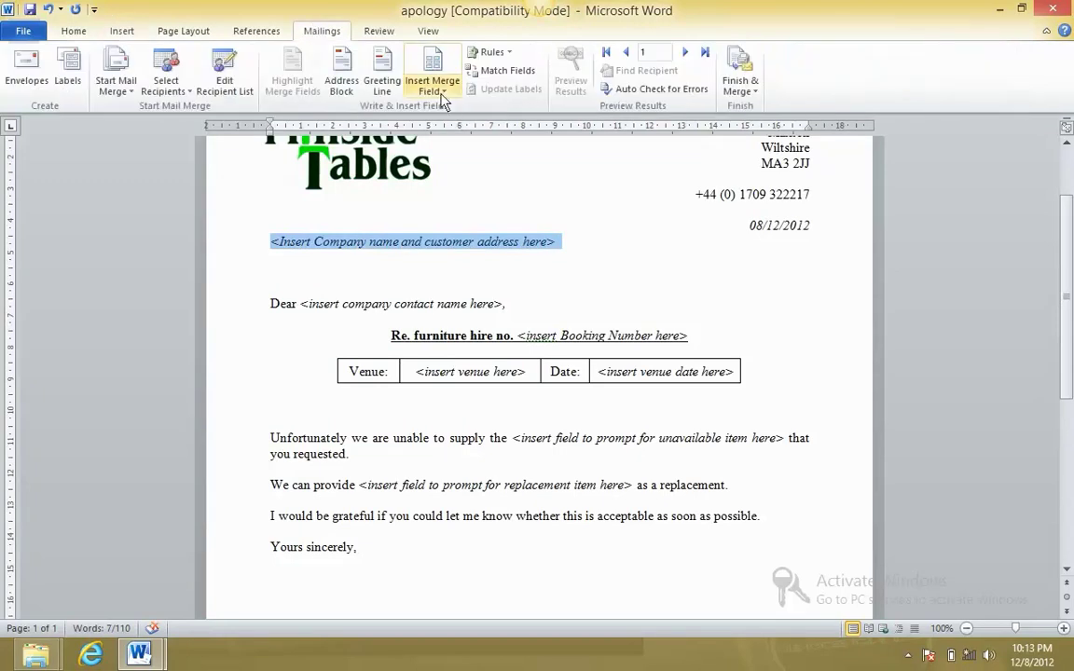
click(433, 86)
click(452, 110)
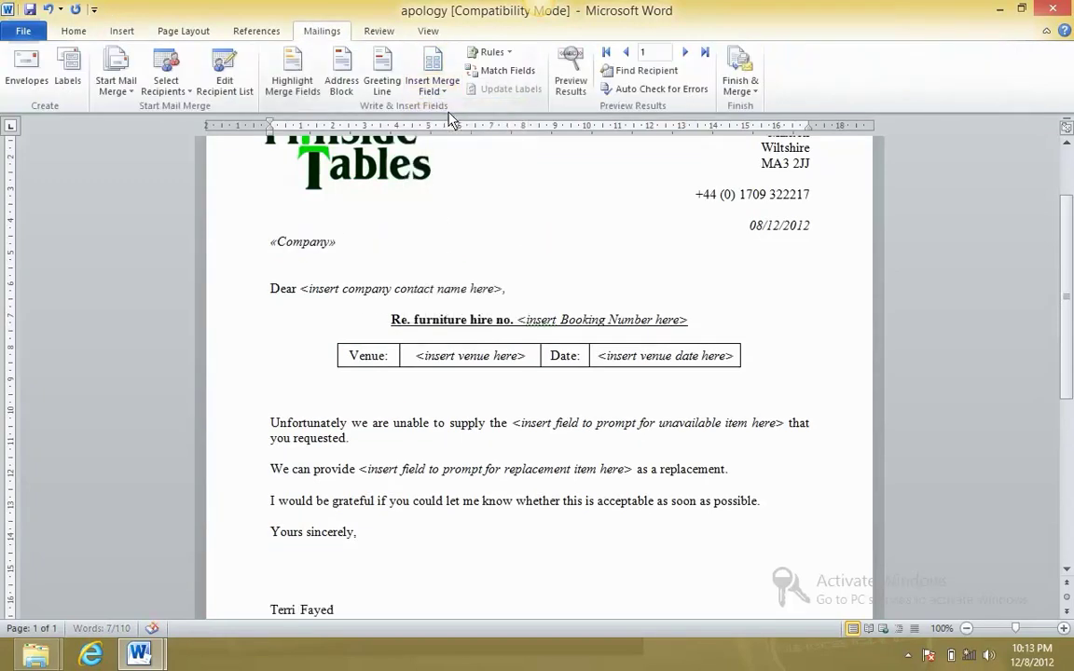
key(Return)
click(433, 85)
click(438, 146)
key(Down)
click(431, 86)
click(445, 163)
Complete the address block with the Add3 merge field on its own line and County and Postcode together below it
key(Return)
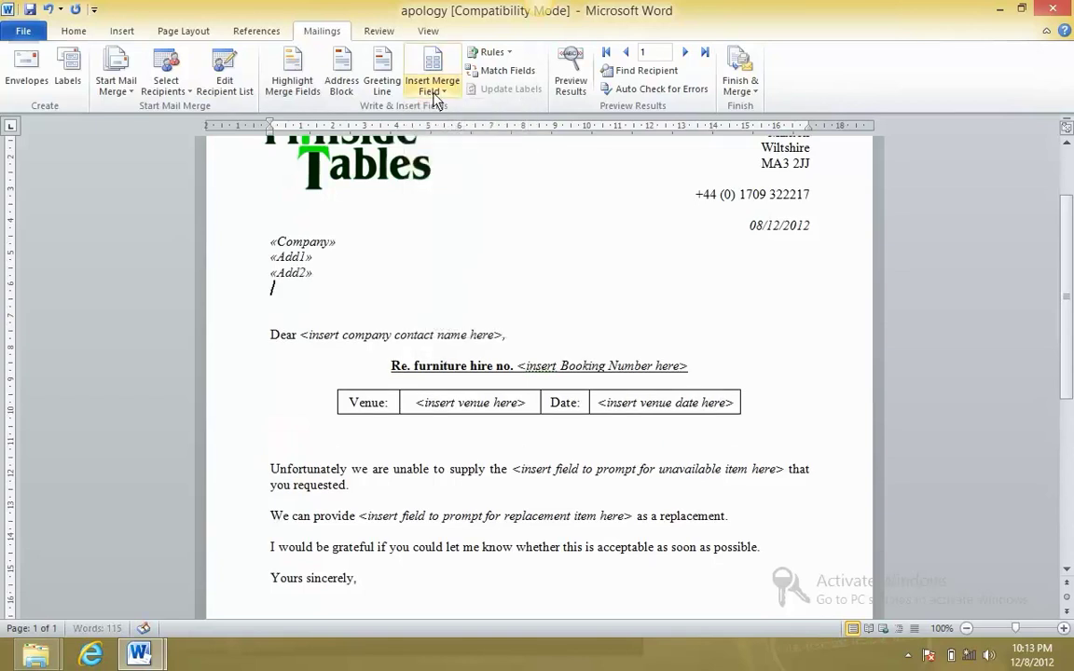
click(435, 93)
click(450, 180)
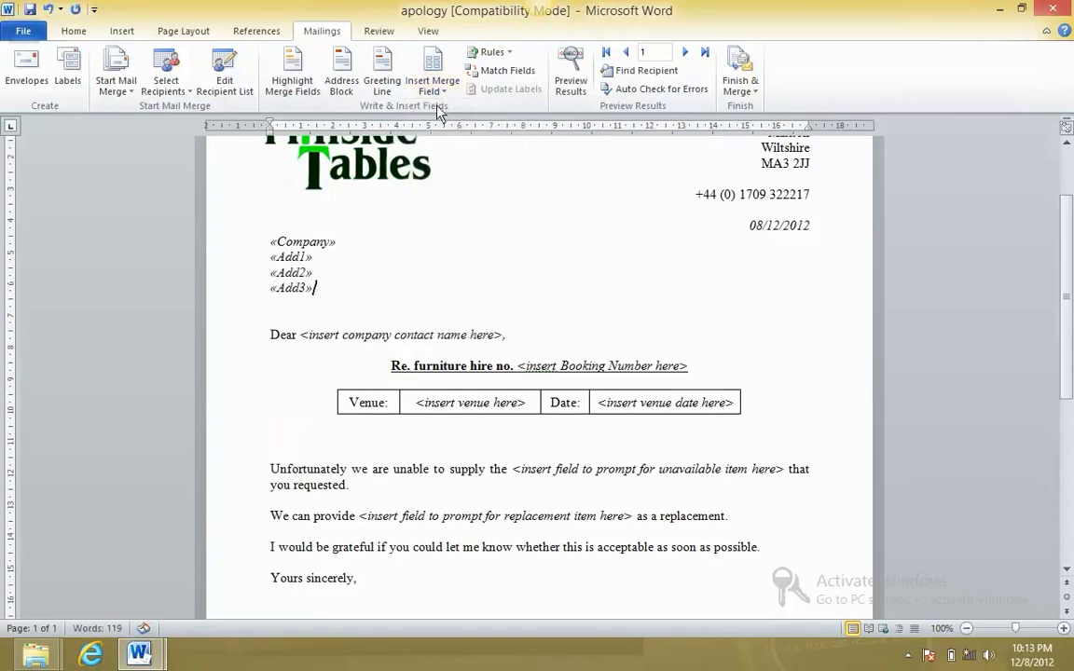
key(Return)
click(434, 89)
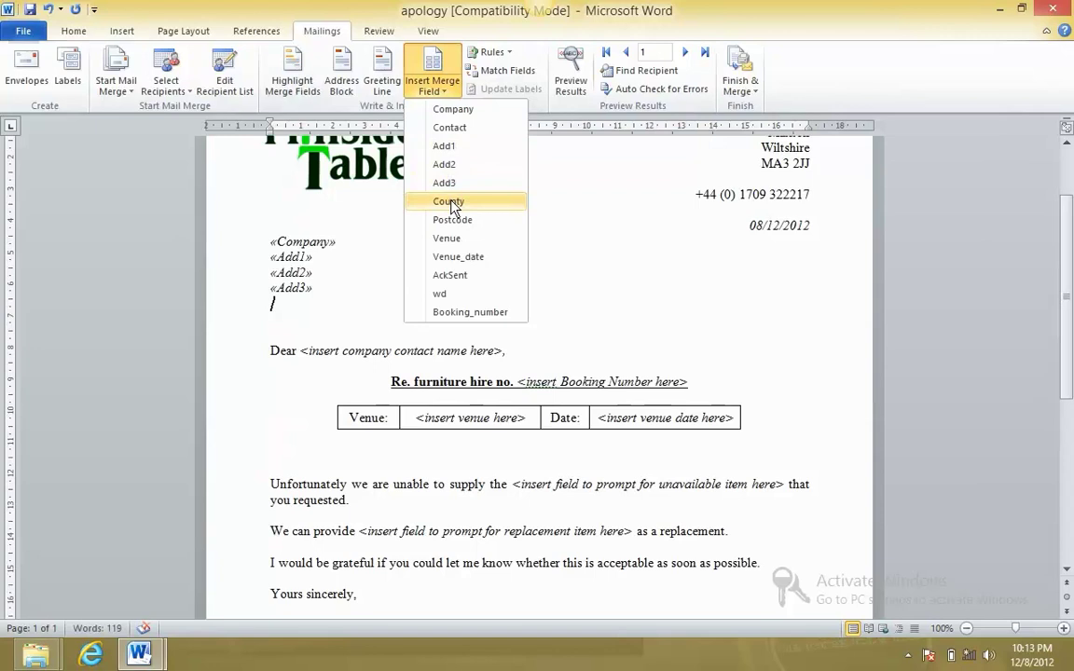
click(449, 201)
click(434, 91)
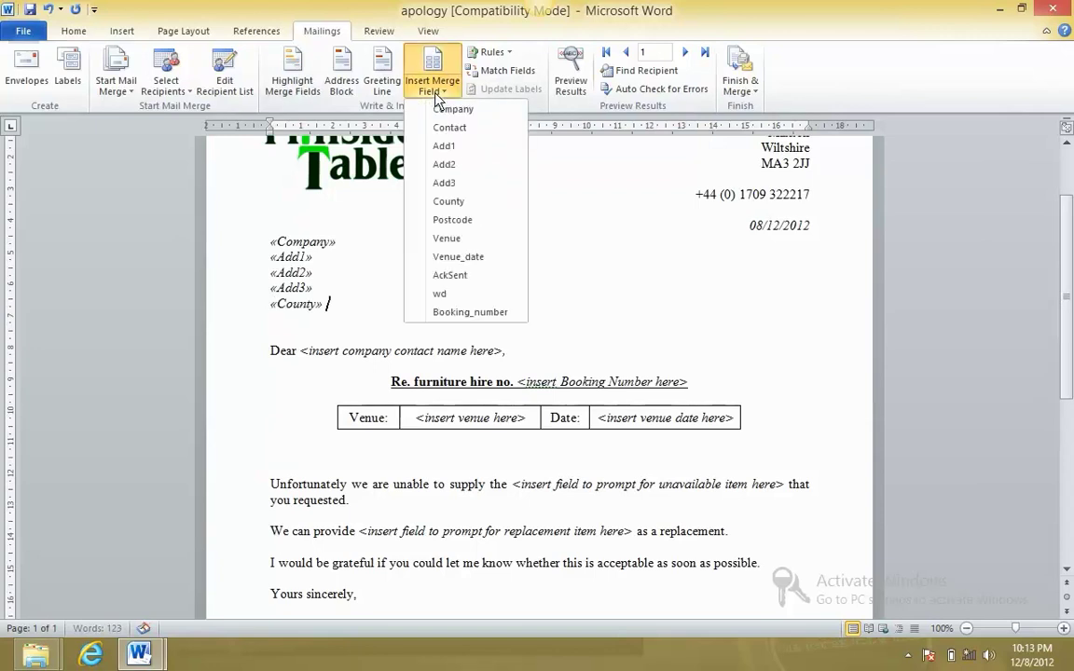
click(471, 220)
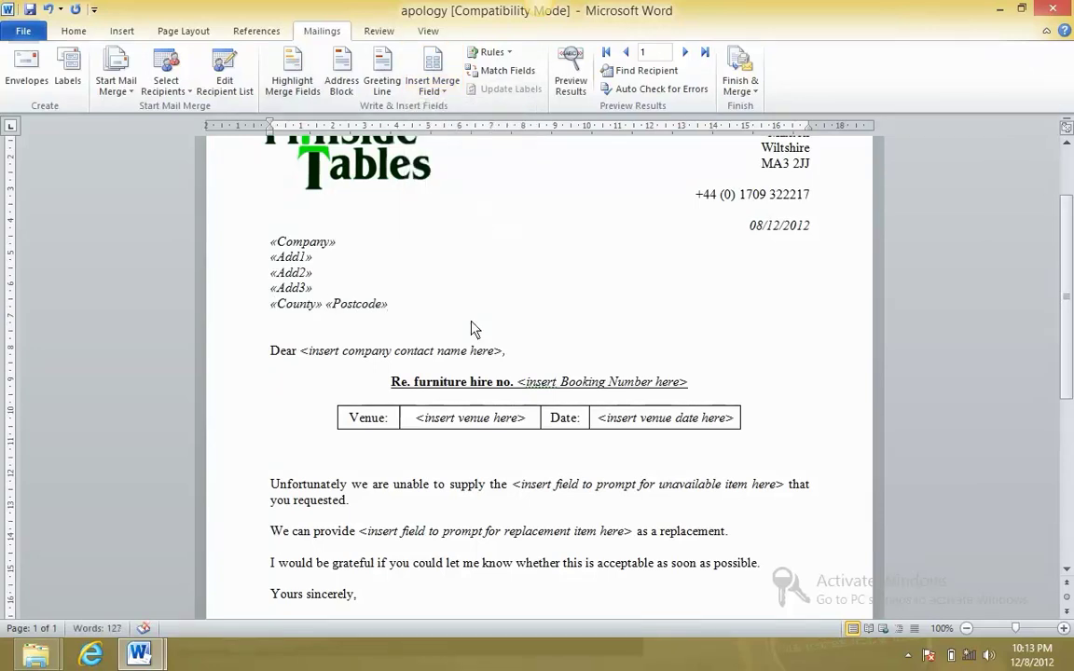
Replace the contact name placeholder with the Contact field and a comma, and the booking number placeholder with the Booking_number field
drag(299, 352, 503, 360)
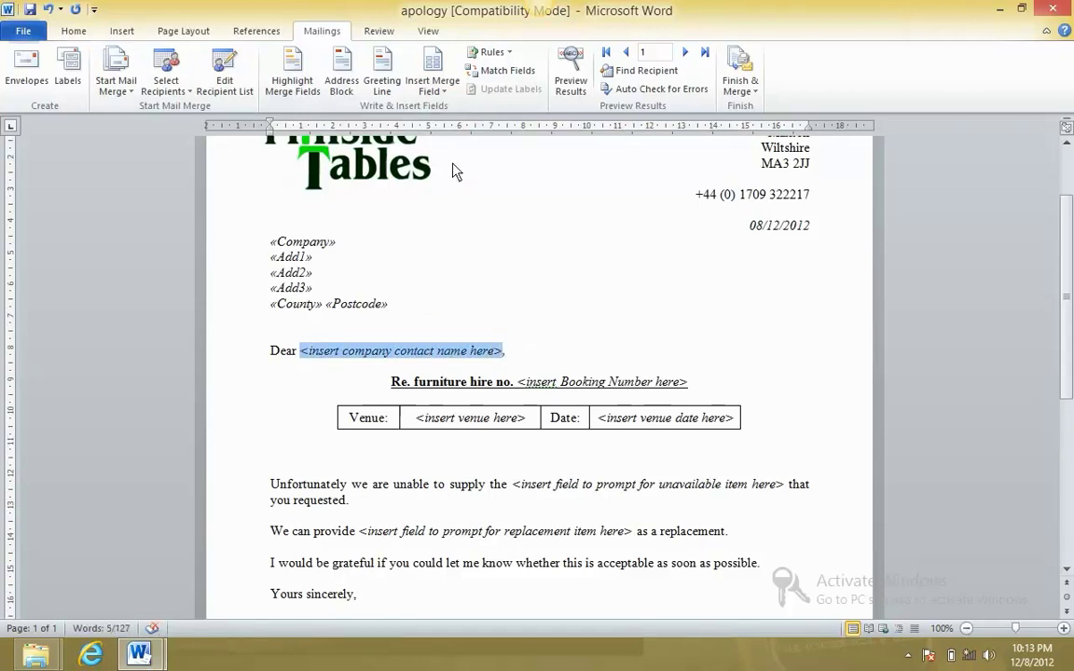
click(434, 89)
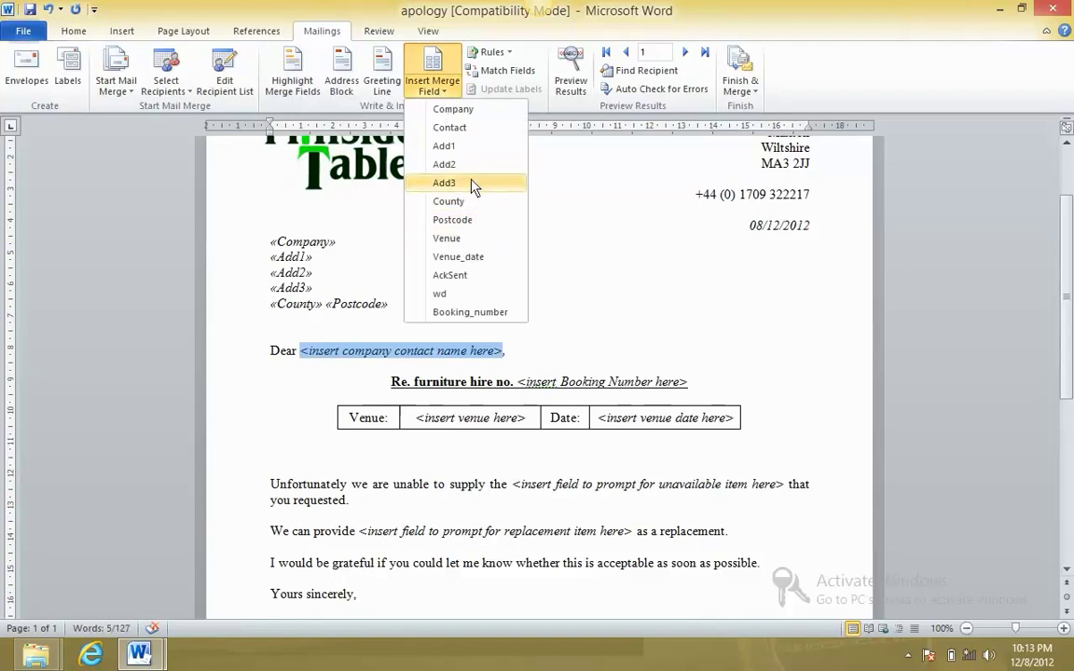
click(466, 128)
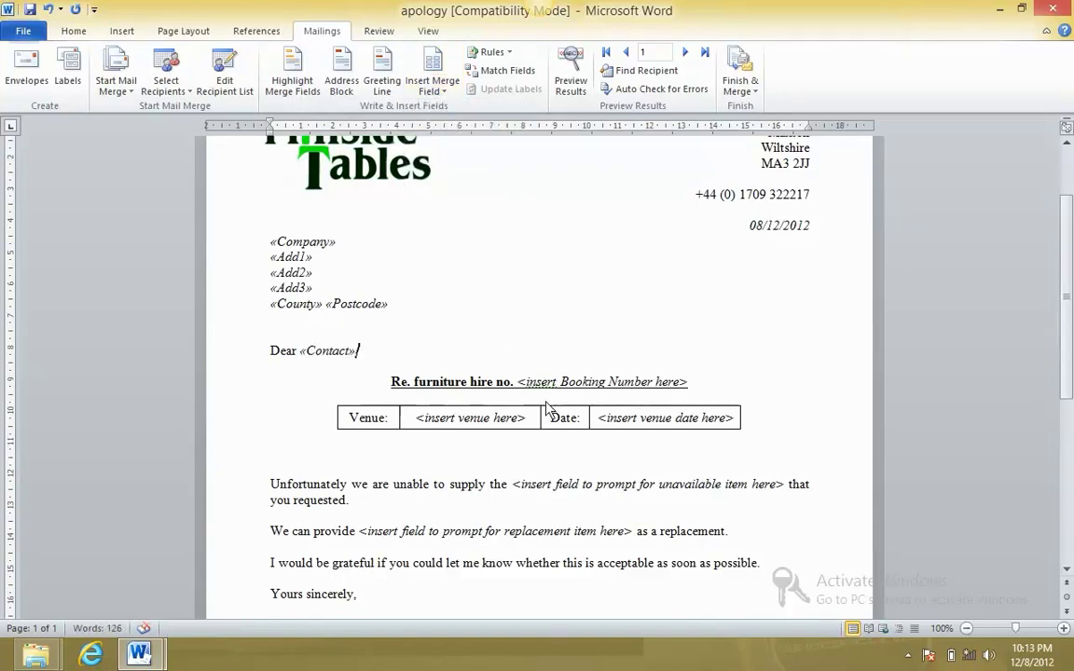
text(,)
drag(520, 383, 690, 388)
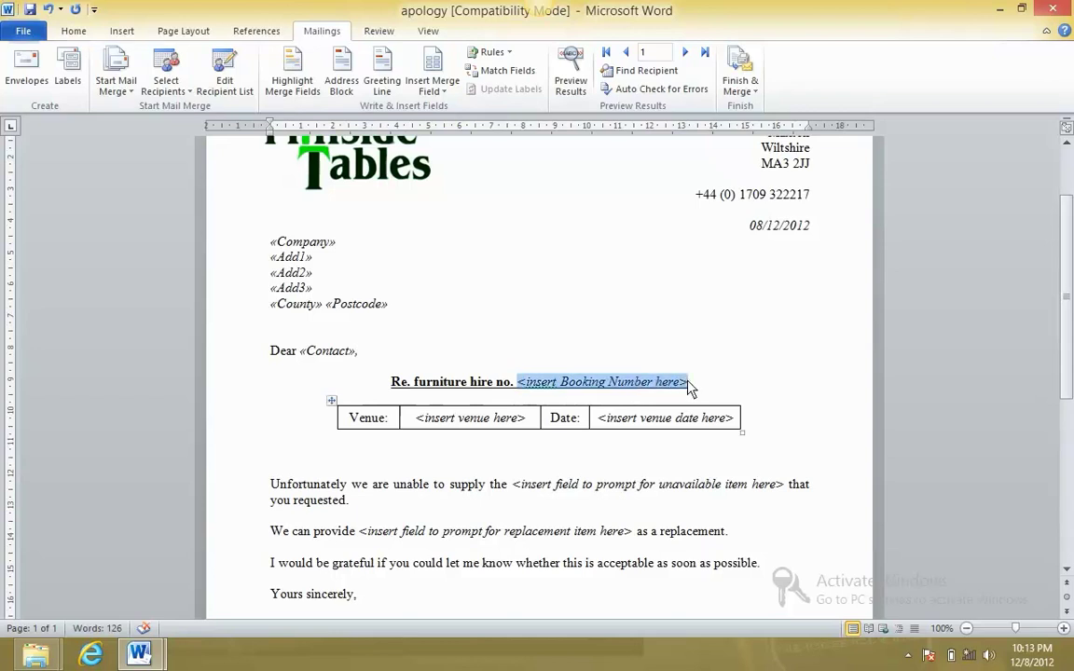
click(432, 86)
click(471, 311)
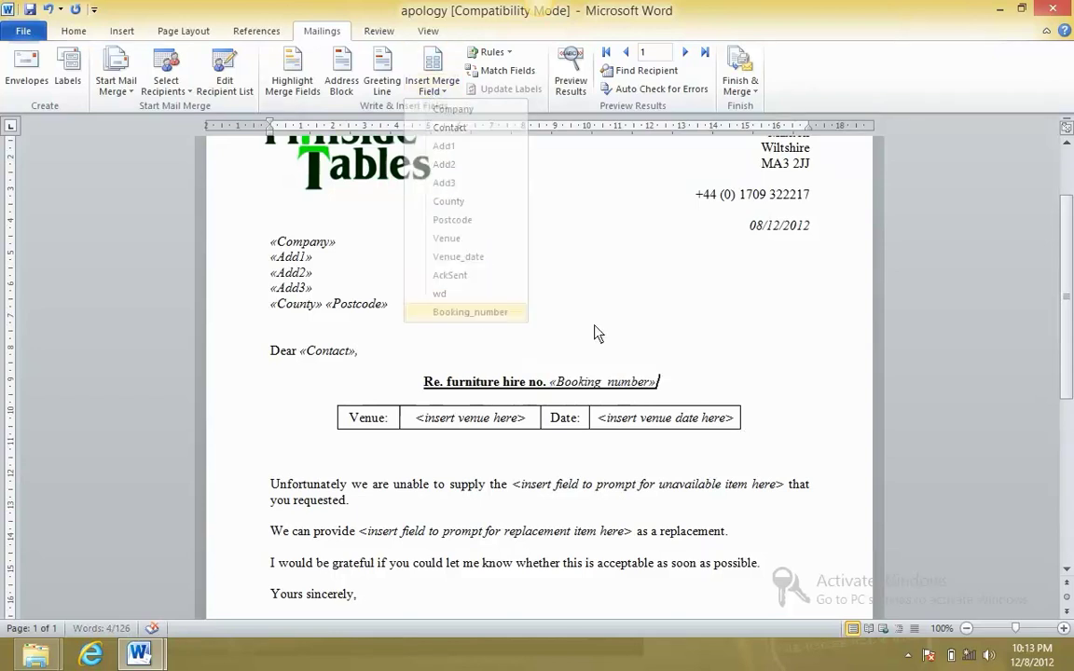
Replace the table's venue and venue date placeholders with the Venue and Venue_date merge fields
drag(416, 417, 524, 422)
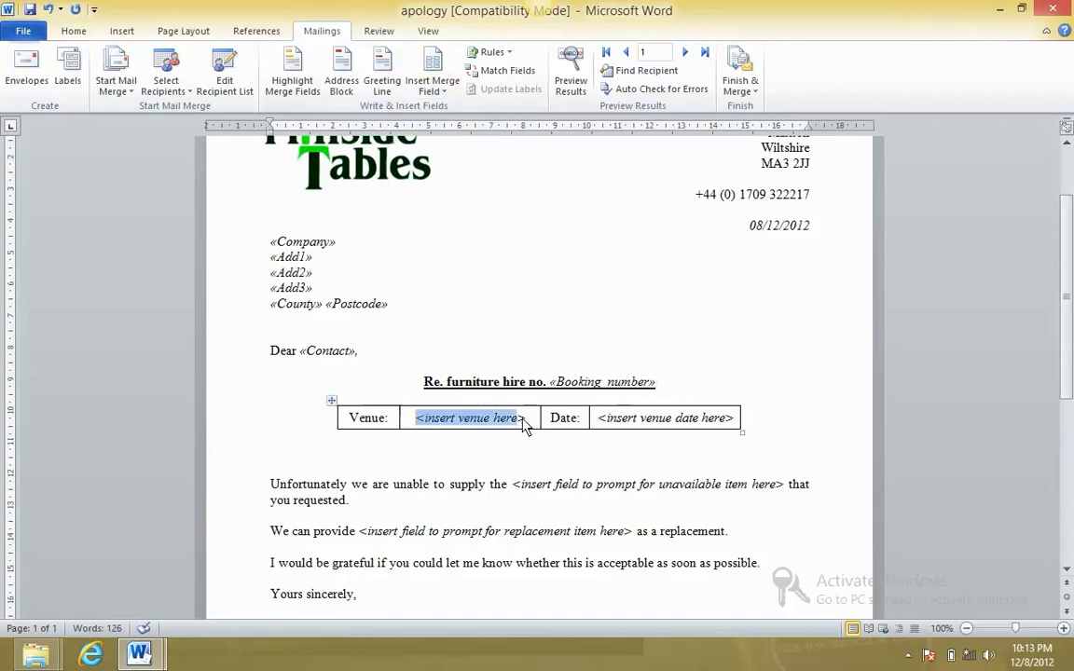
click(432, 84)
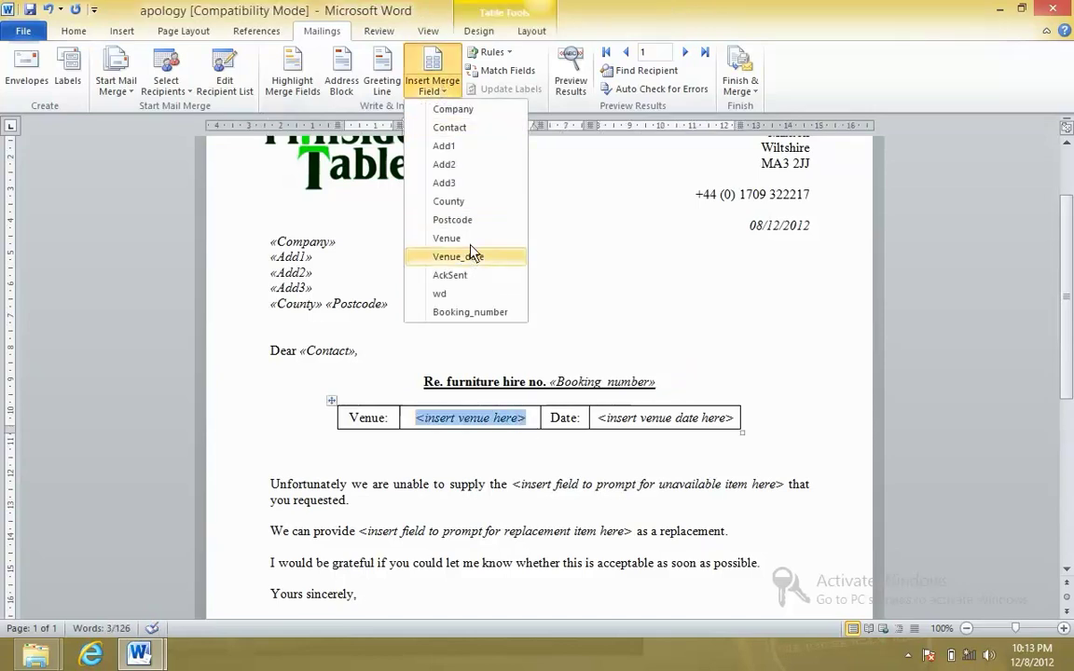
click(448, 238)
drag(598, 417, 736, 422)
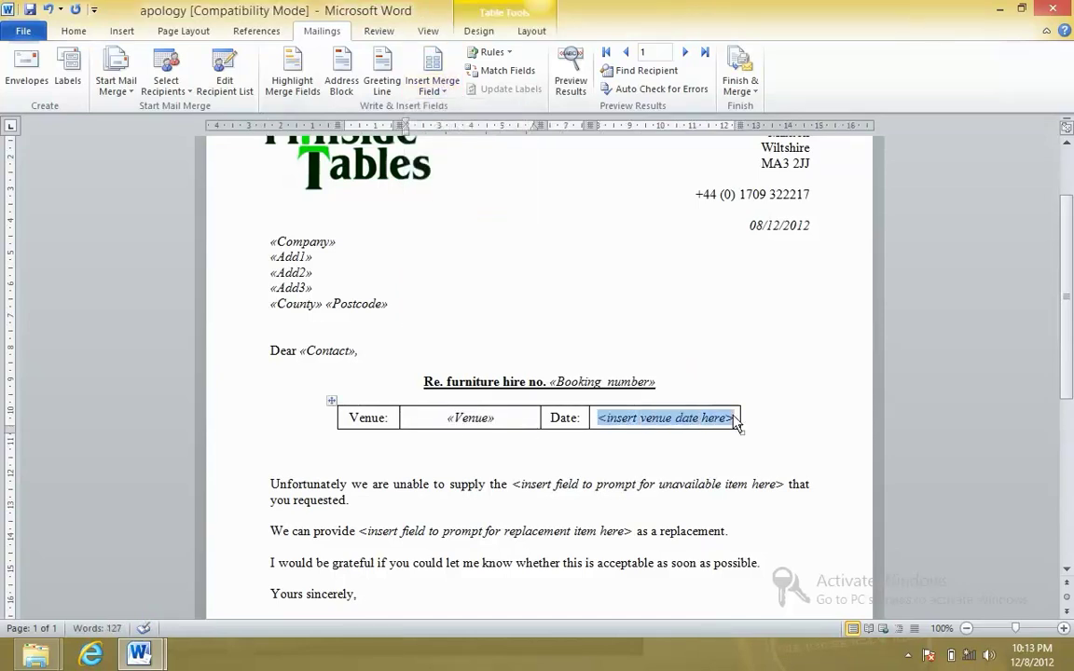
click(438, 90)
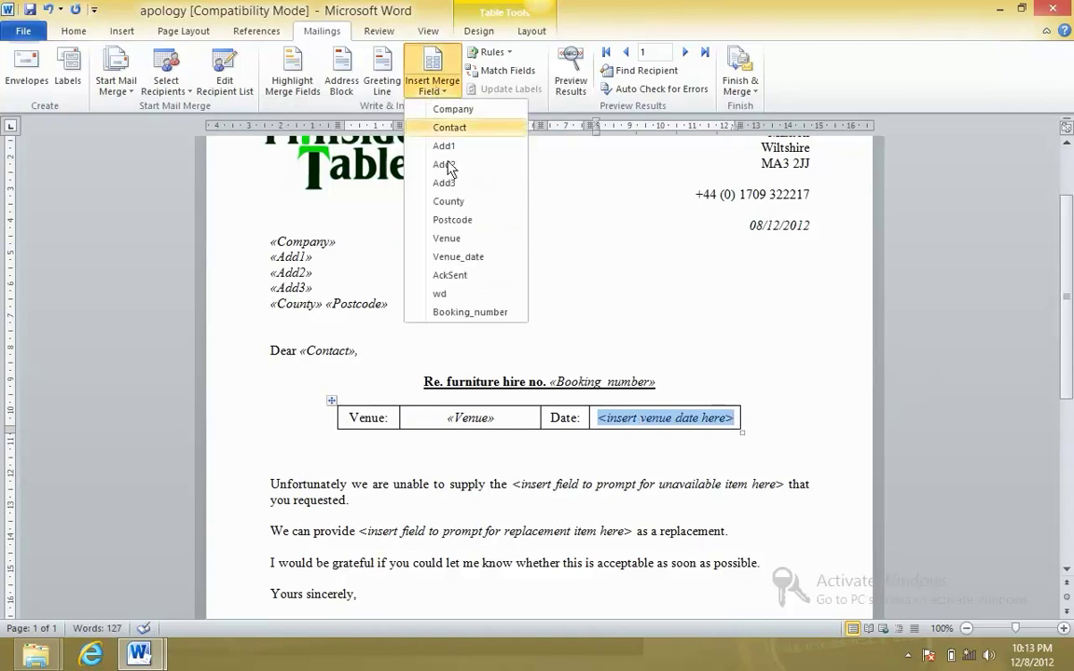
click(454, 257)
Switch to the exam paper, copy task 12's unavailable item prompt text, check its prompt instructions, and return to the Word letter
scroll(1025, 396, down, 3)
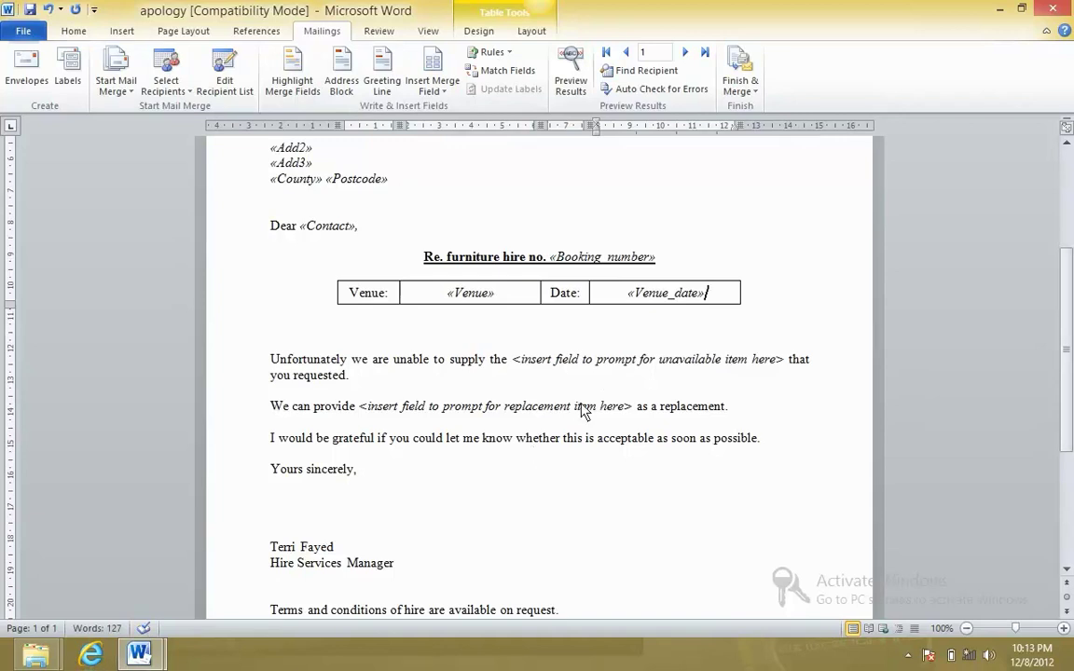
key(alt+Tab)
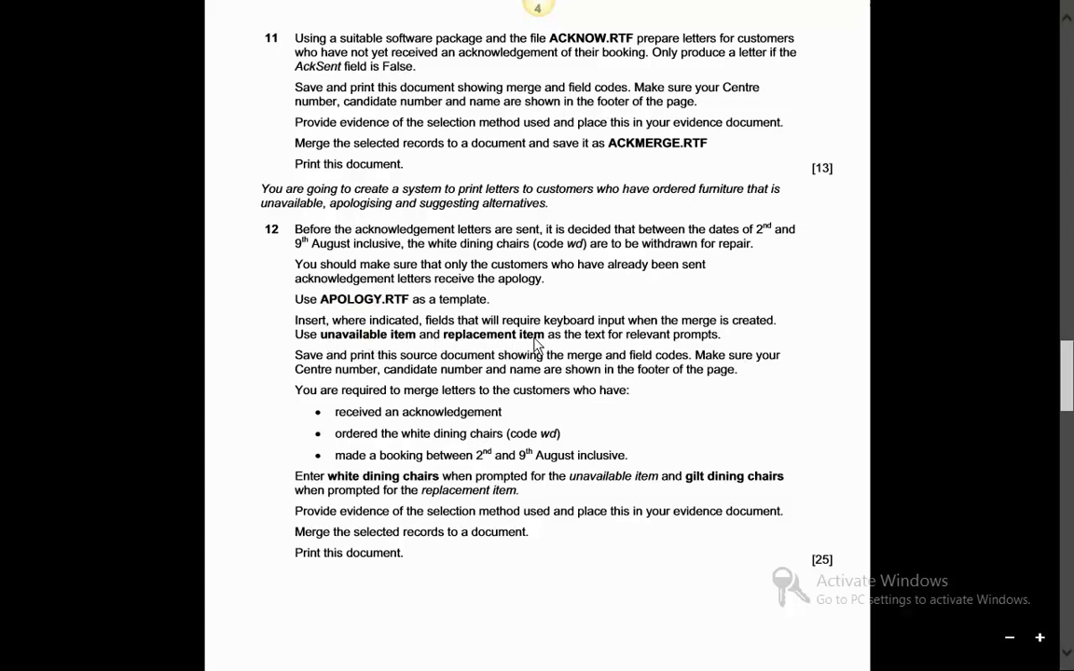
drag(417, 343, 340, 343)
right_click(324, 341)
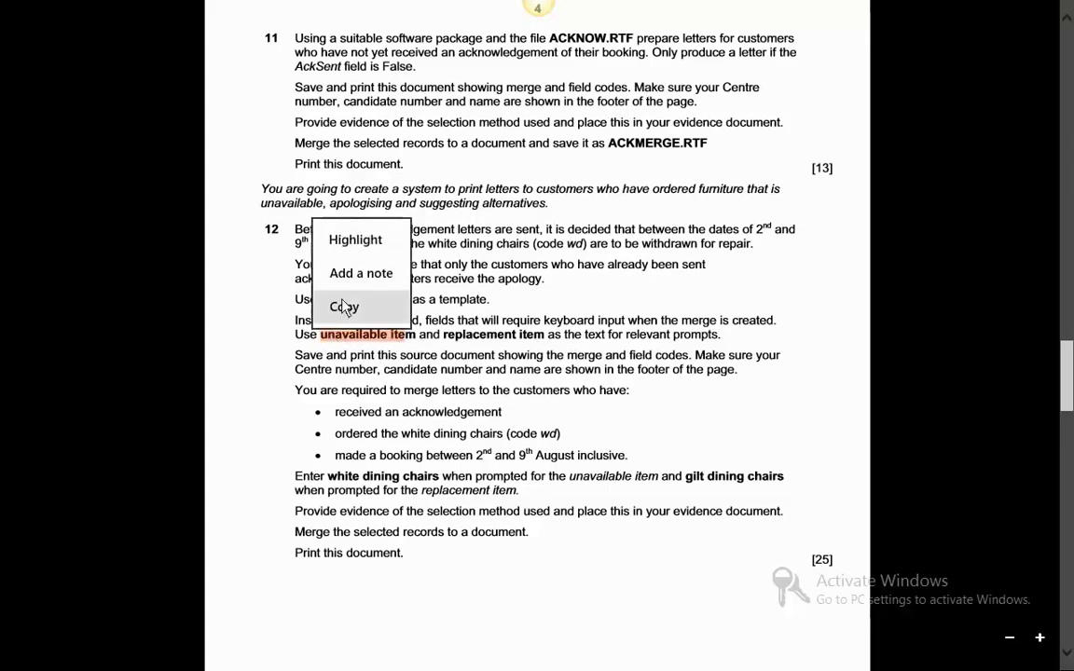
click(343, 306)
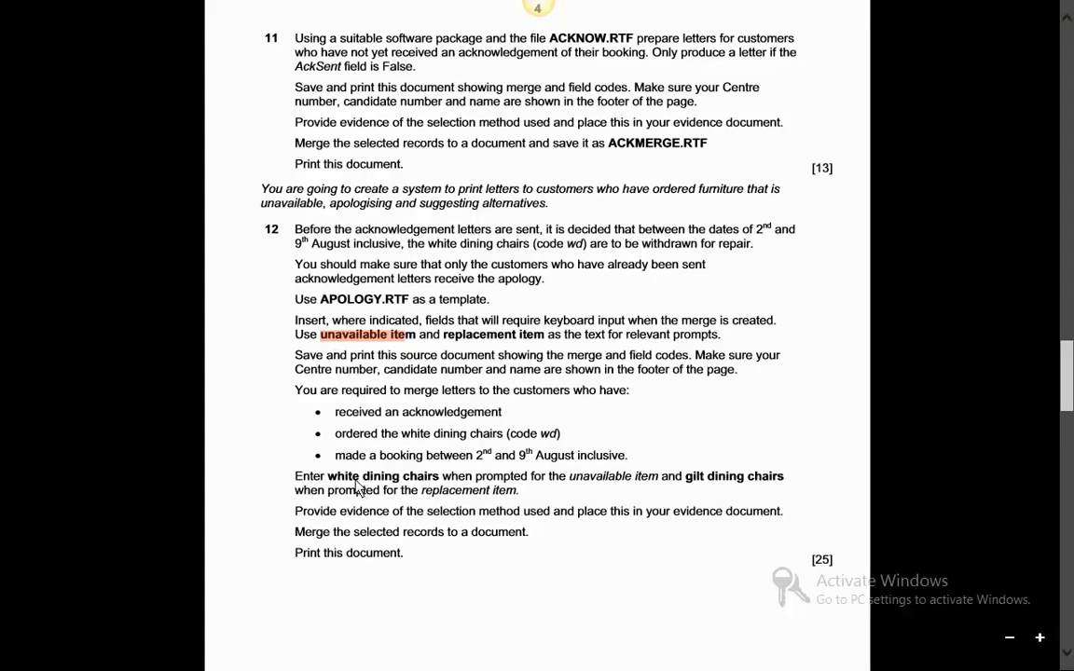
drag(569, 479, 658, 482)
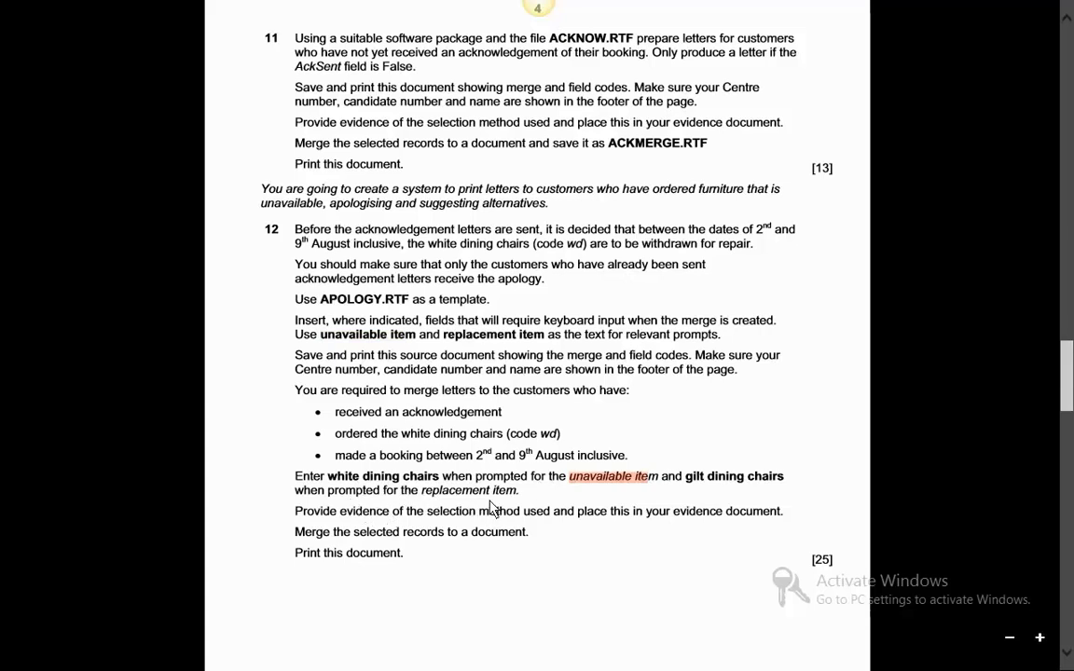
key(alt+Tab)
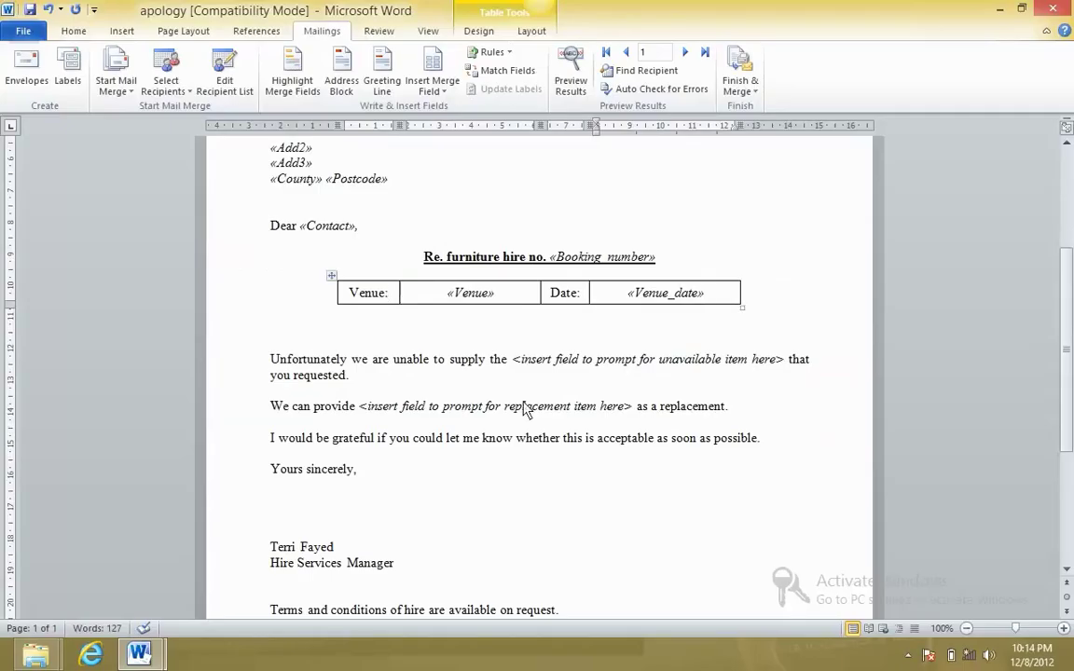
Start a Fill-in field in place of the unavailable item placeholder, with the prompt "unavailable ite"
drag(513, 368, 784, 372)
key(alt+Tab)
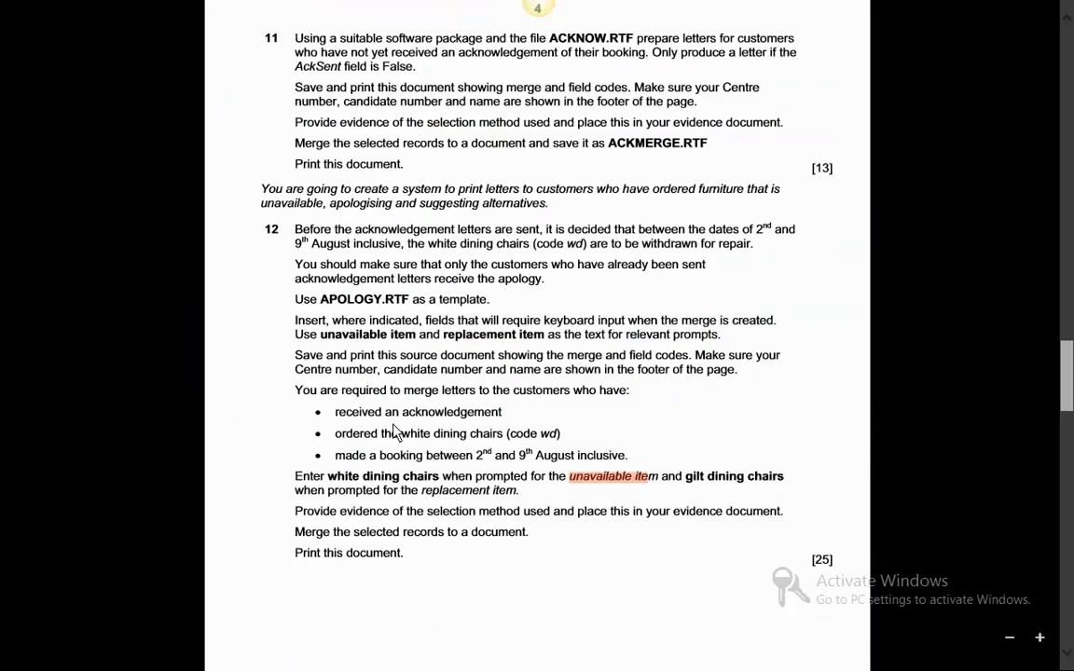
key(alt+Tab)
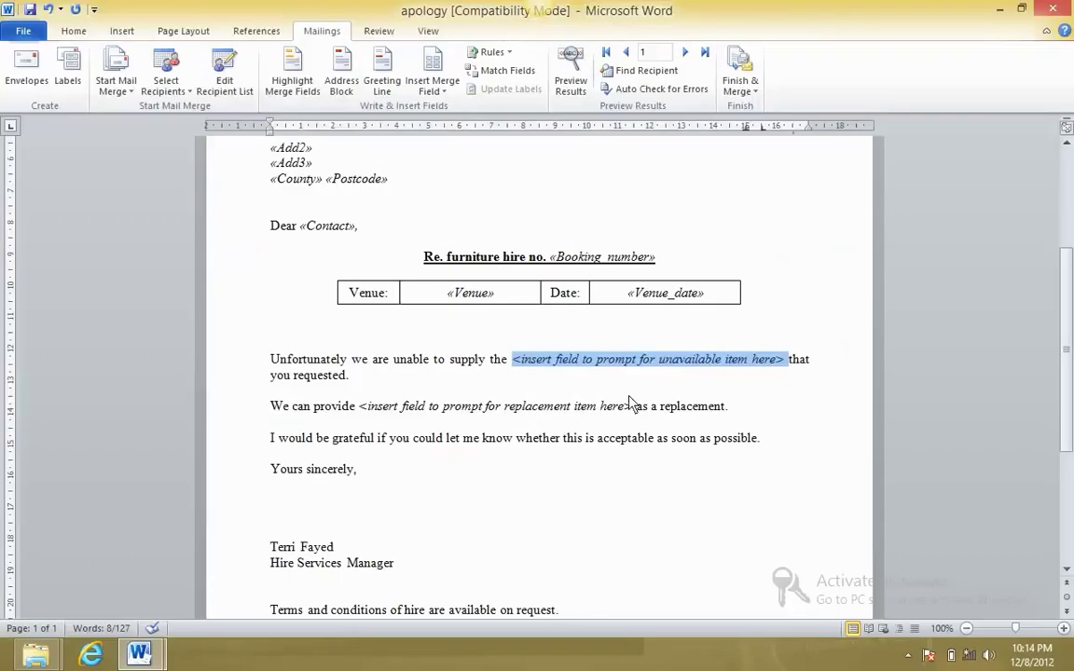
click(770, 376)
drag(513, 360, 783, 366)
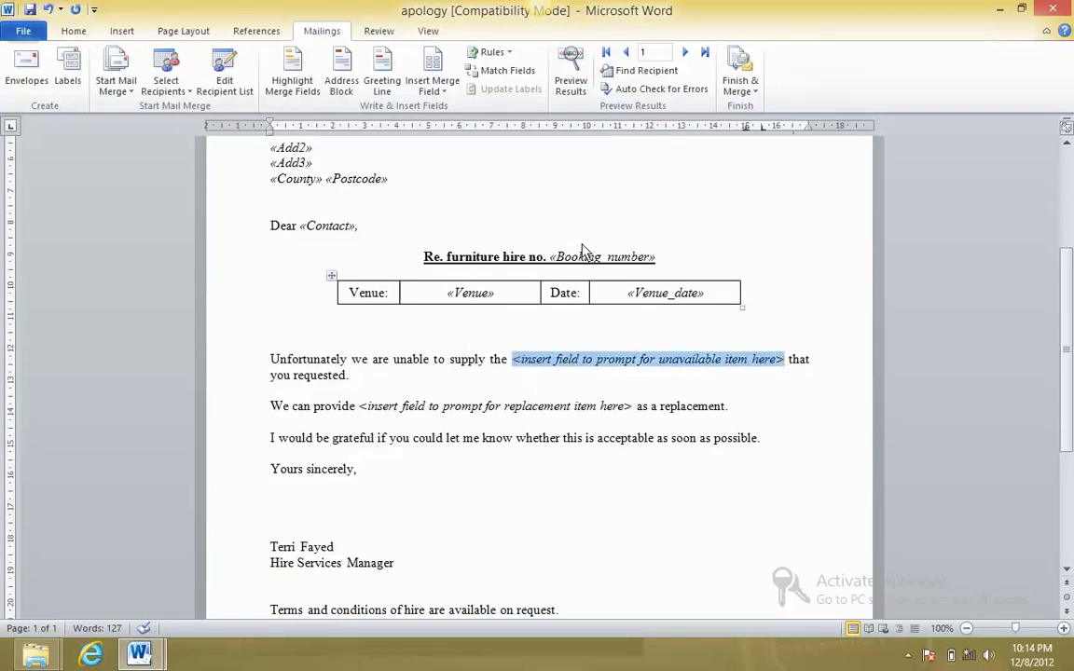
click(501, 54)
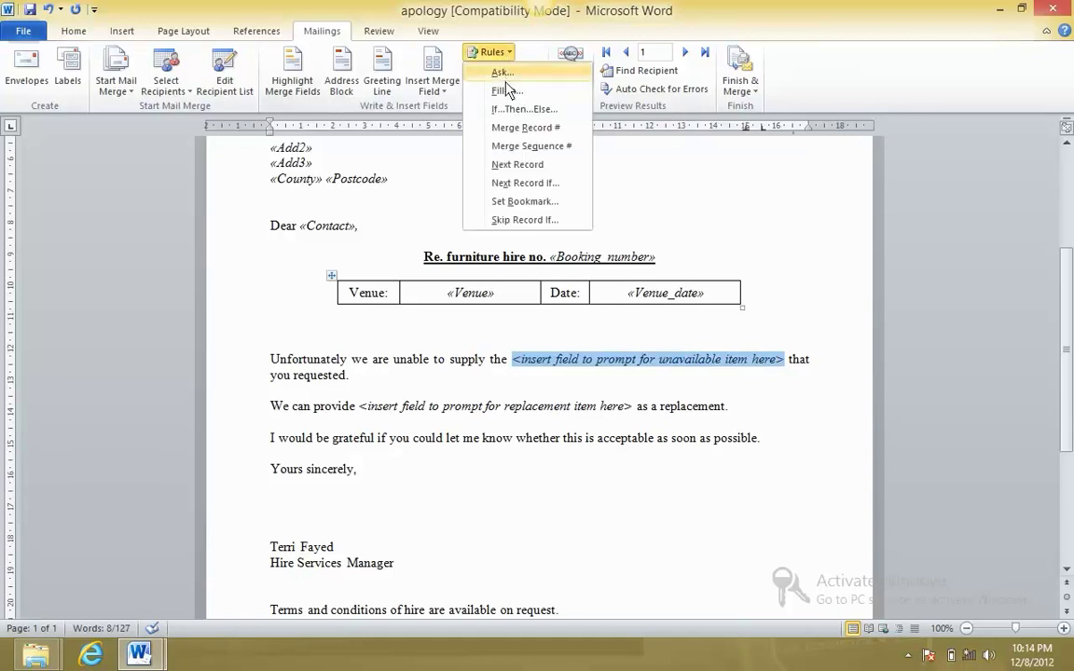
click(507, 91)
text(unavailable ite)
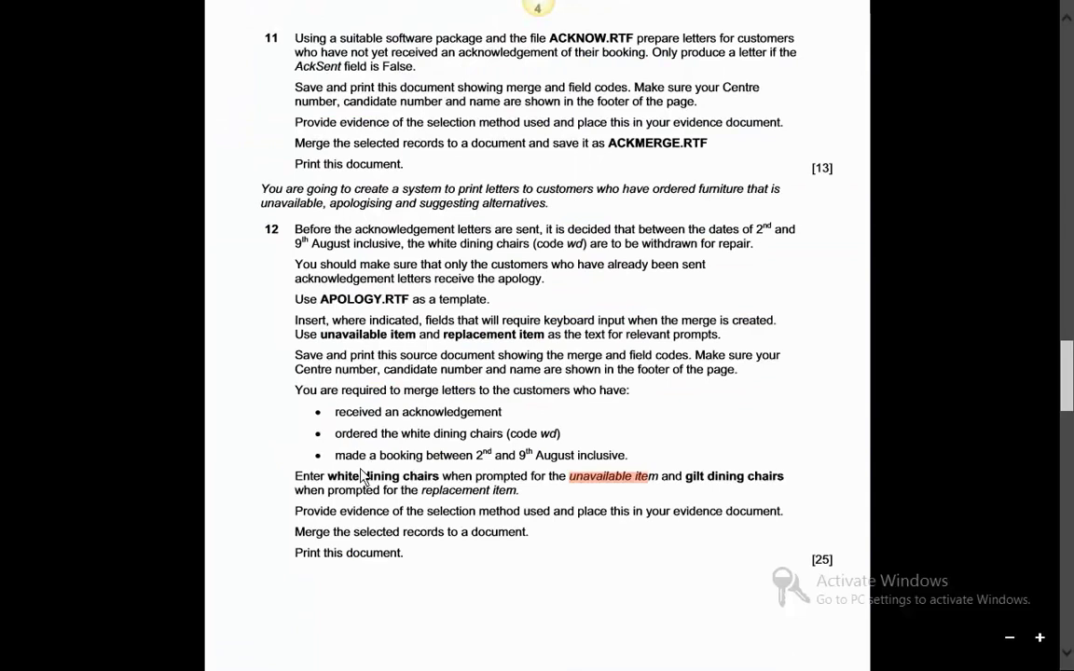
Copy "white dining chairs" from task 12 as the field's default fill-in text and insert the field, accepting its prompt
drag(329, 482, 435, 478)
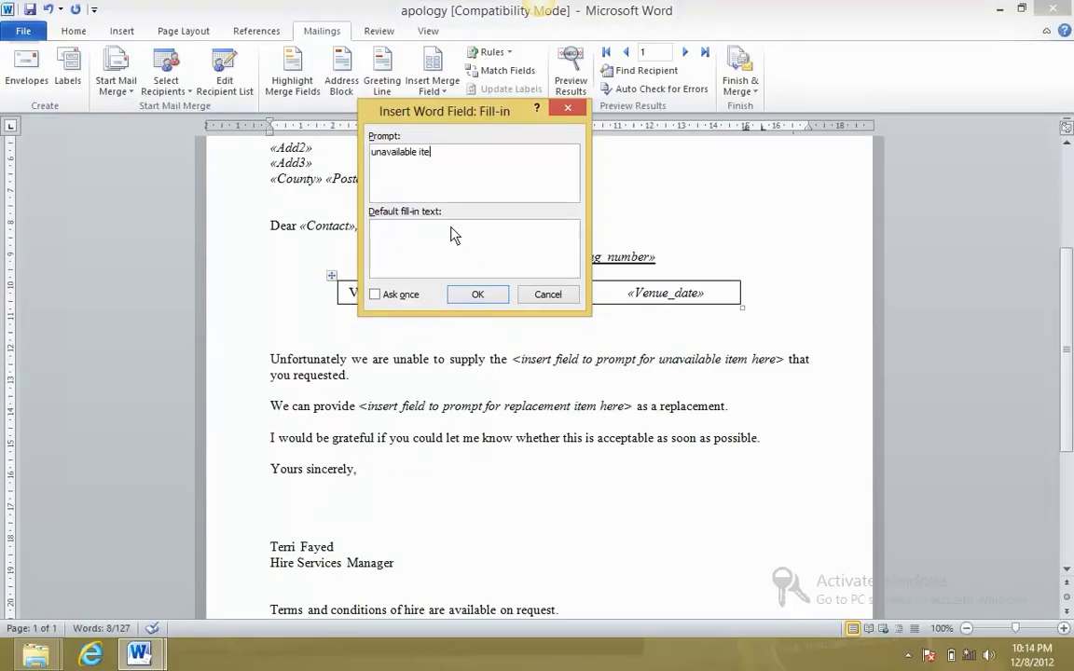
click(448, 241)
key(ctrl+v)
click(476, 294)
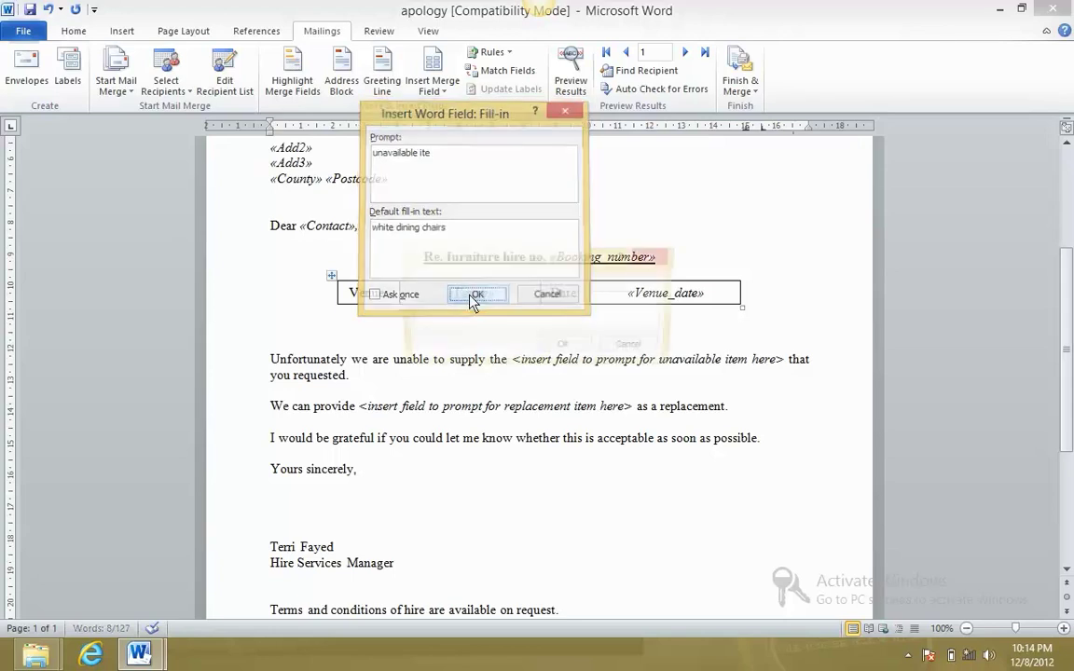
click(562, 351)
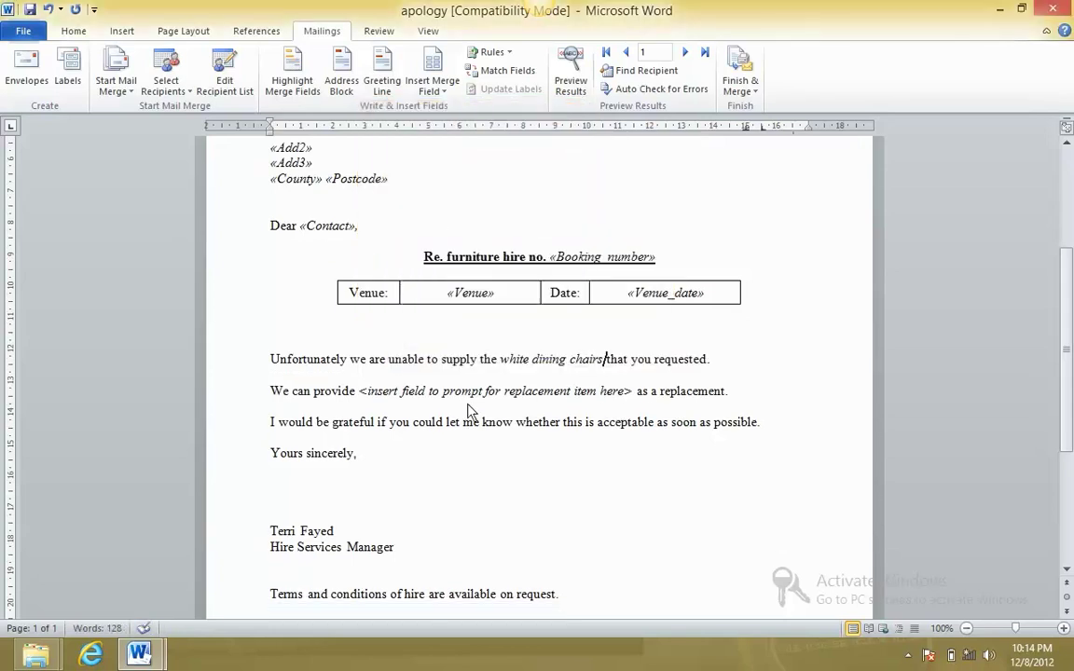
Start a Fill-in field in place of the replacement item placeholder, with the prompt "replacement item" copied from task 12
drag(361, 393, 635, 394)
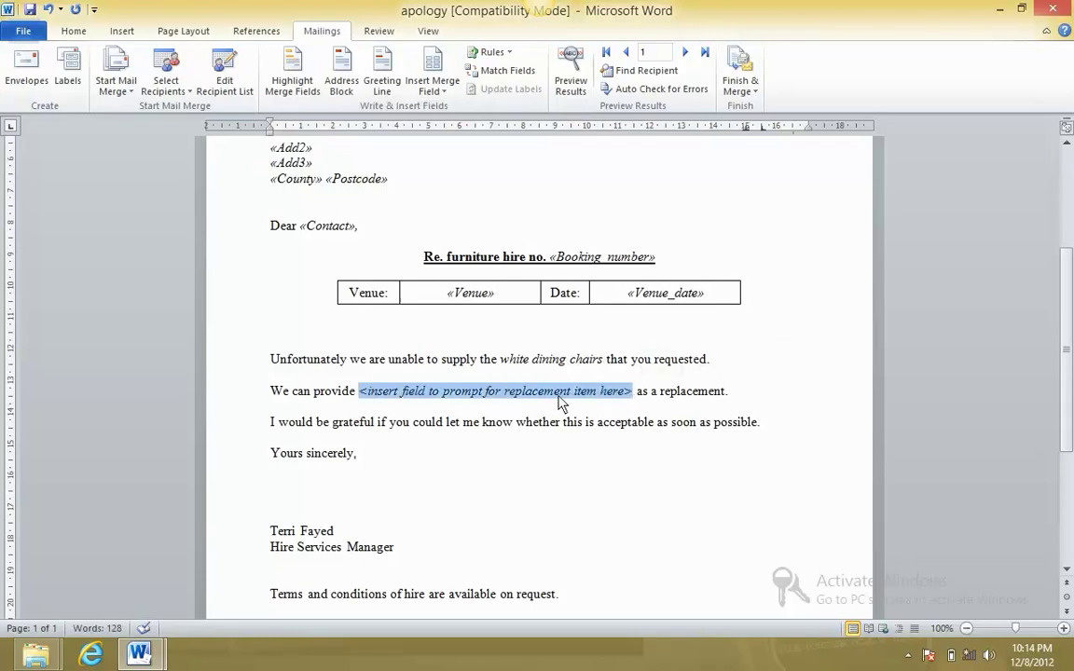
key(alt+Tab)
click(447, 337)
drag(446, 337, 512, 339)
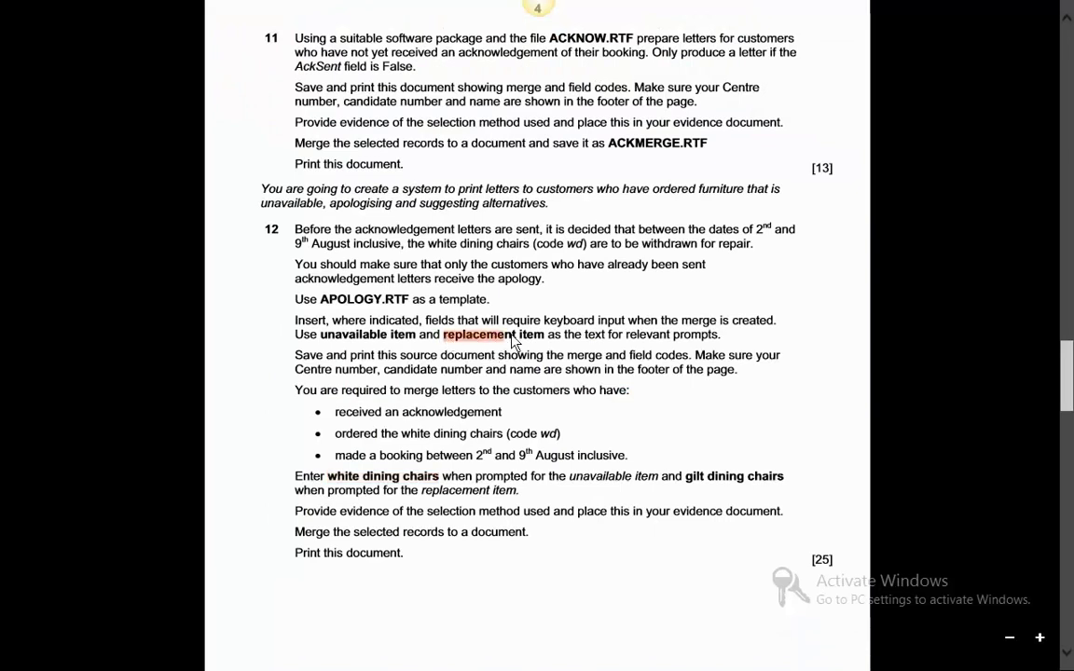
key(alt+Tab)
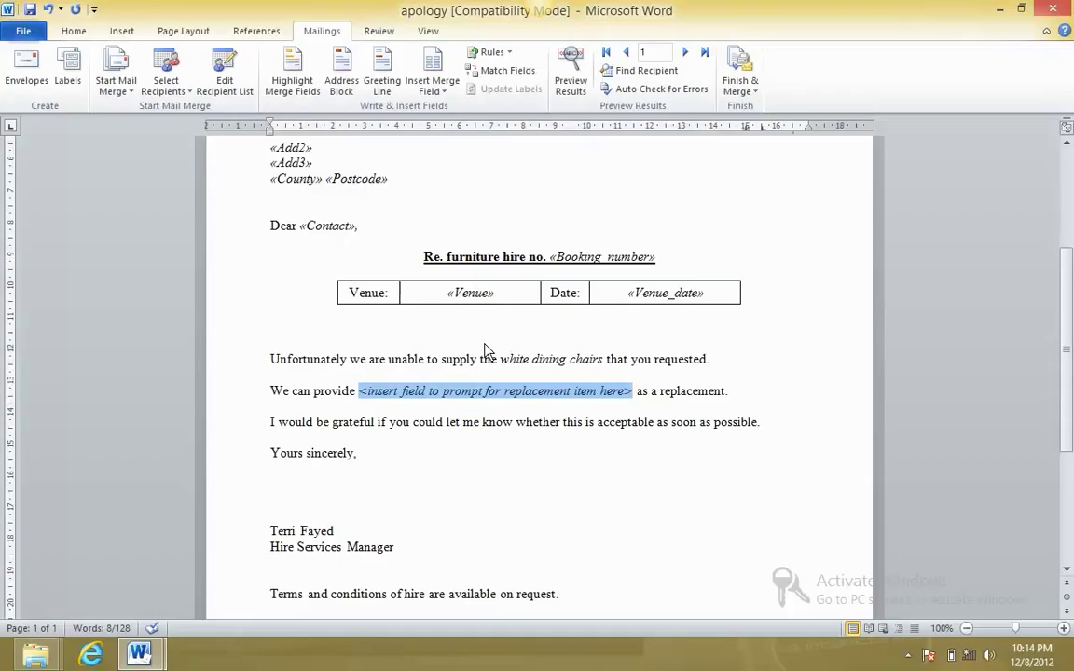
click(491, 52)
click(510, 91)
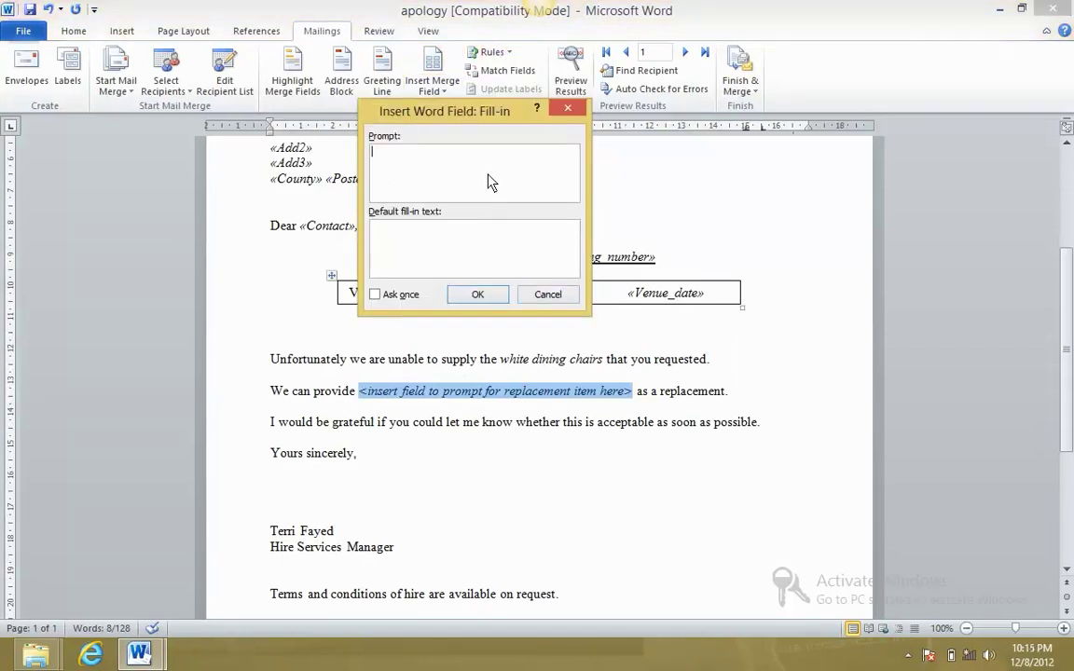
text(replacement item)
key(alt+Tab)
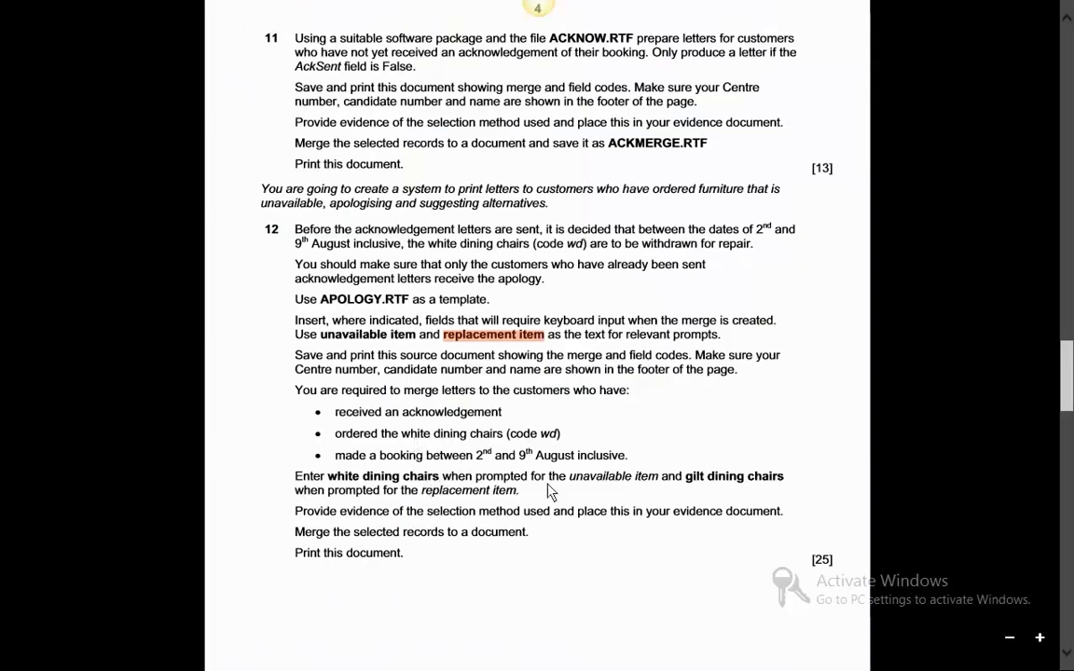
Insert the replacement item fill-in field with default text "gilt dining chairs" copied from the exam paper, and accept its prompt
drag(689, 481, 797, 486)
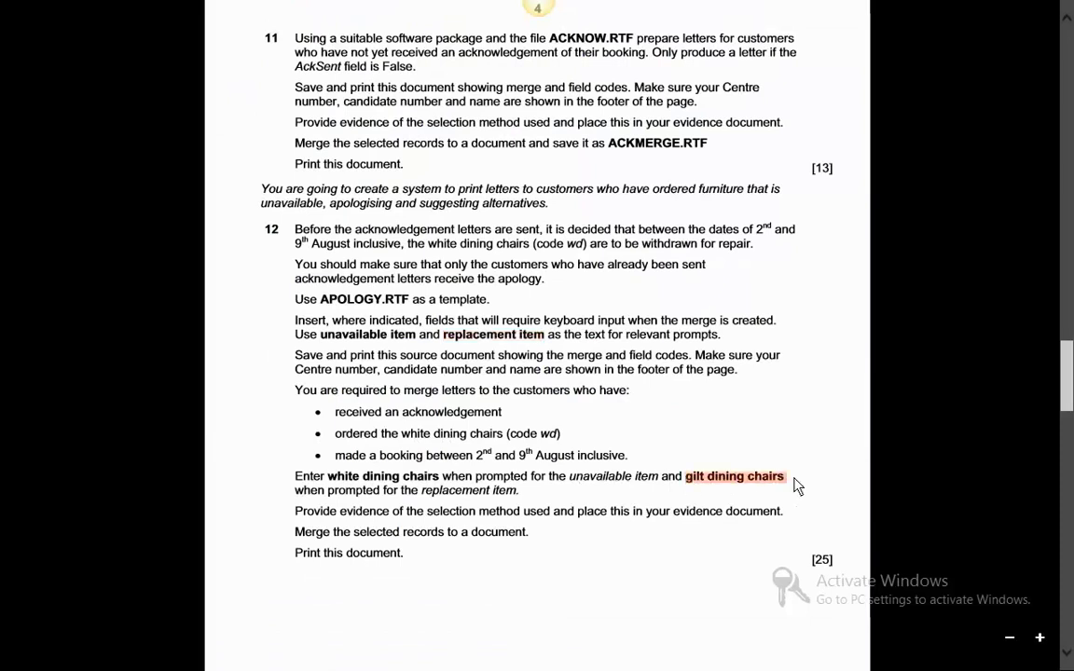
key(ctrl+c)
key(alt+Tab)
click(421, 244)
key(ctrl+v)
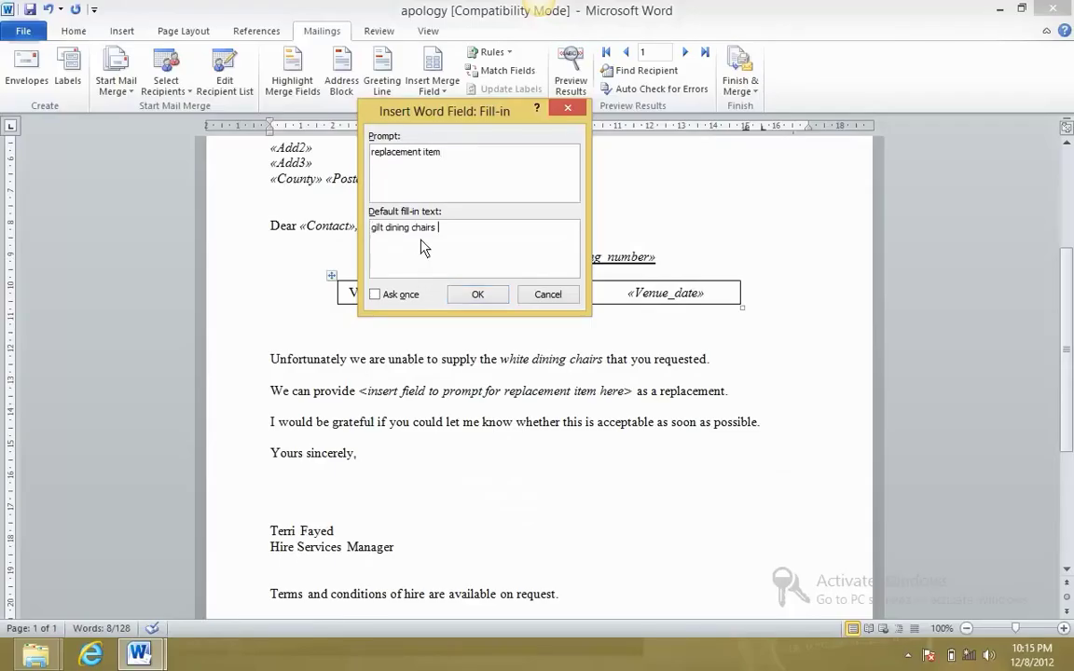
click(478, 295)
click(568, 352)
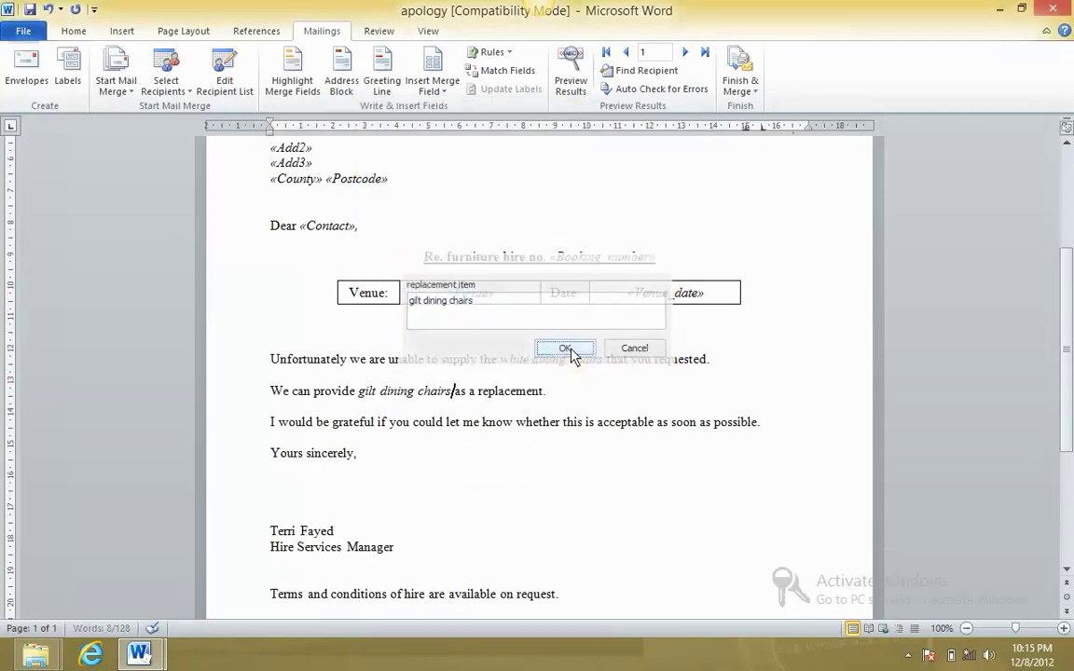
Check the remaining instructions of task 12 in the exam paper and return to the apology letter
key(alt+Tab)
scroll(562, 384, down, 3)
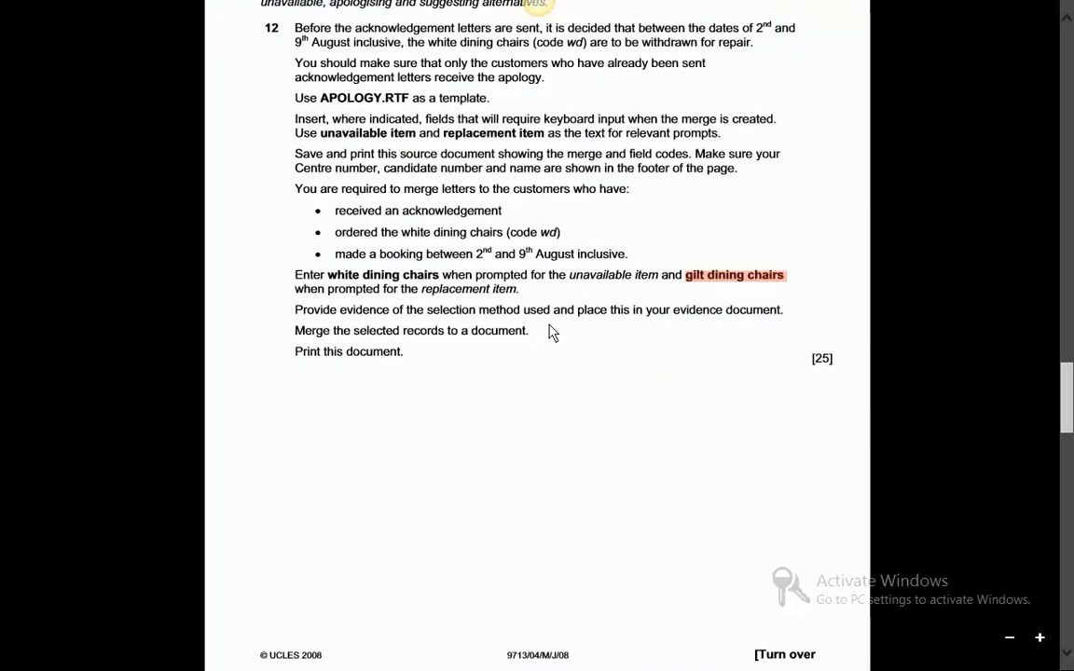
key(alt+Tab)
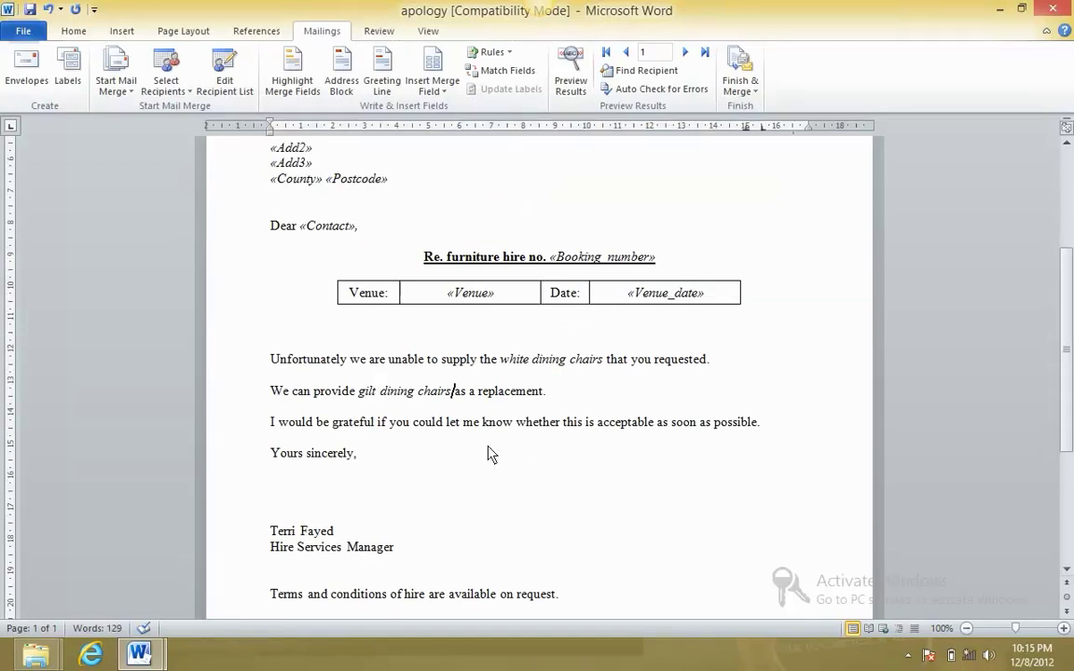
key(alt+Tab)
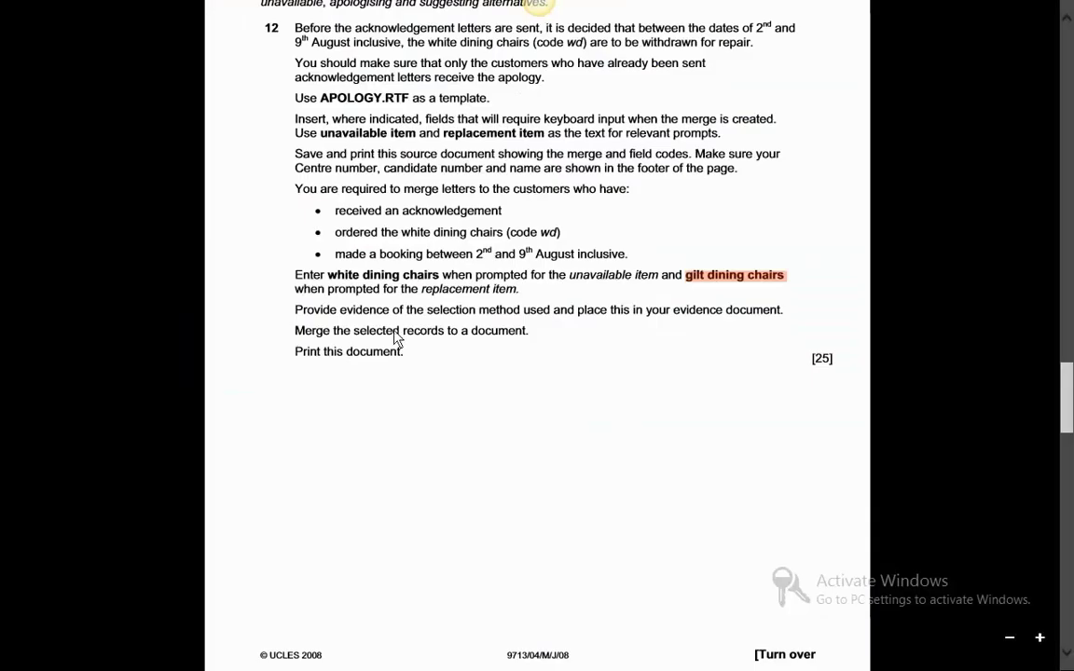
key(alt+Tab)
key(alt+Tab)
key(alt+Tab)
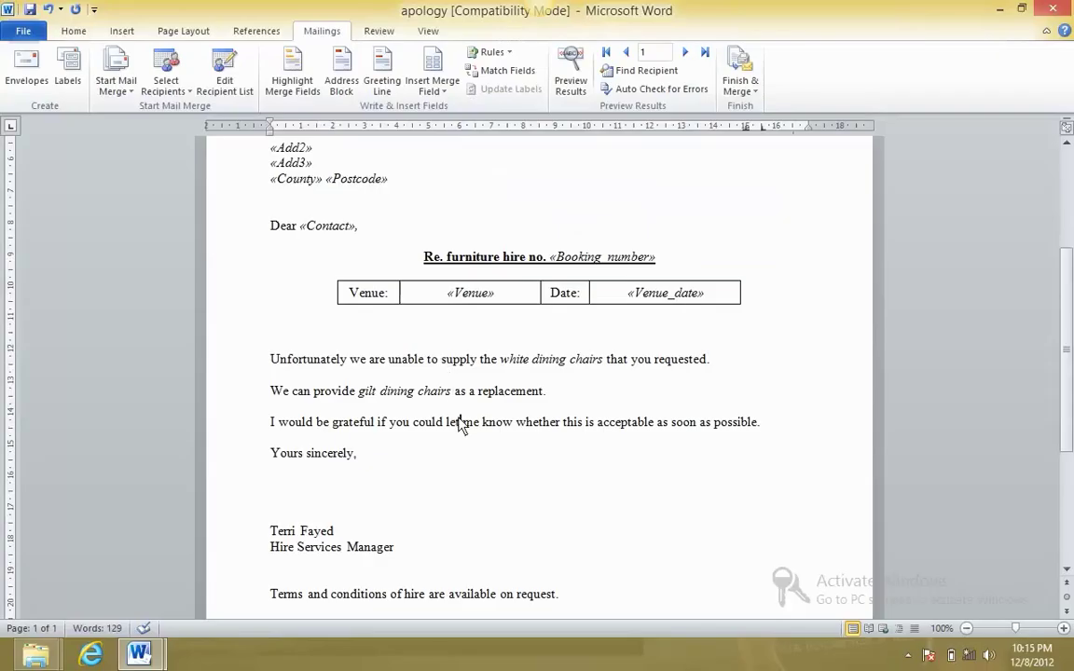
Preview the merge results and merge the letters into a new document, accepting the default texts at the fill-in prompts
click(570, 80)
click(744, 86)
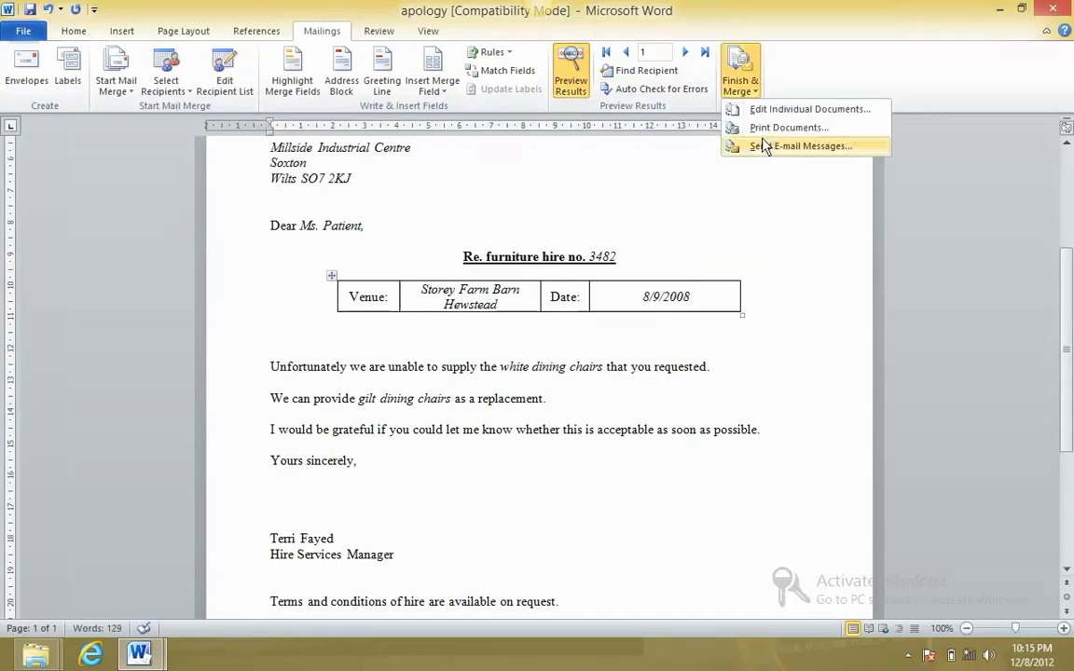
click(764, 116)
click(533, 360)
click(587, 354)
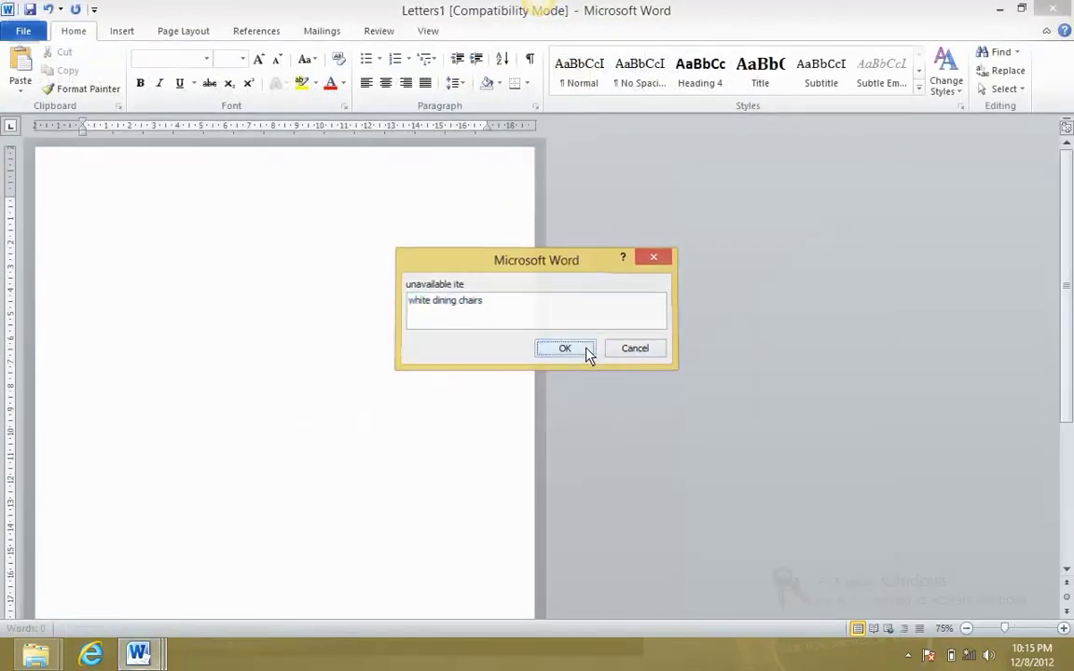
click(576, 358)
click(572, 357)
click(572, 355)
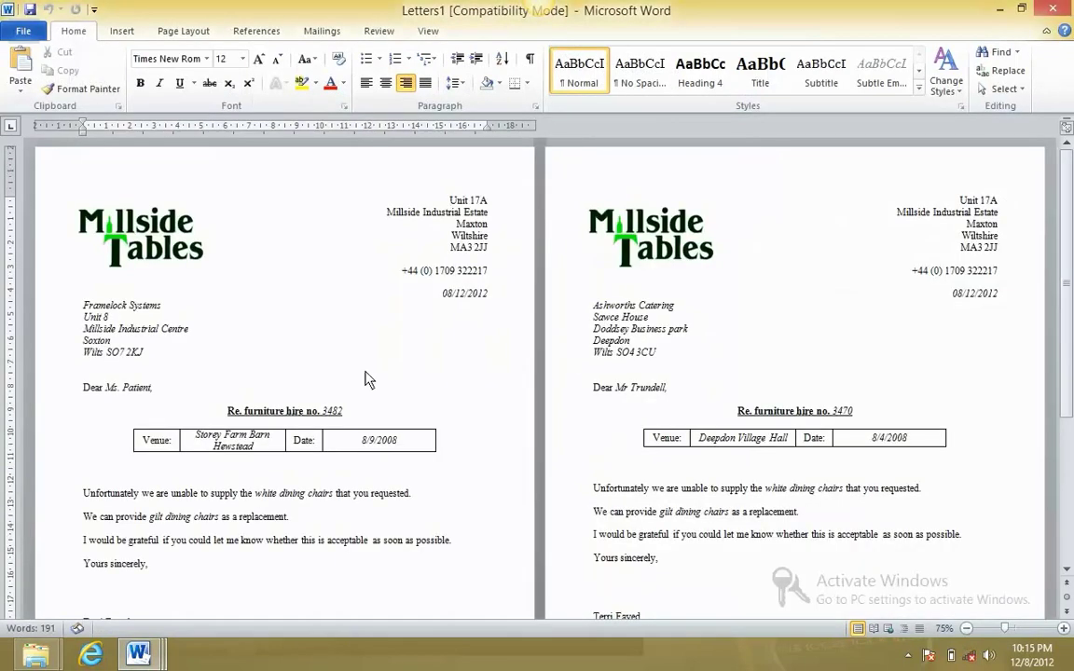
Review the merged letters and close that document without saving
scroll(599, 395, down, 5)
scroll(445, 412, up, 4)
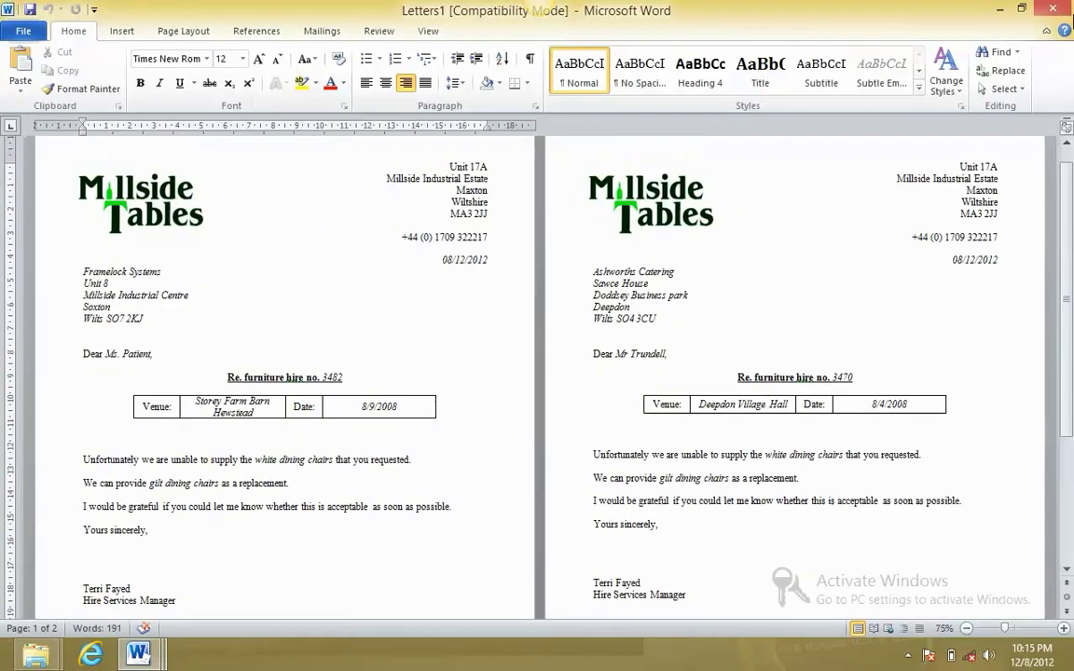
click(1056, 10)
click(532, 343)
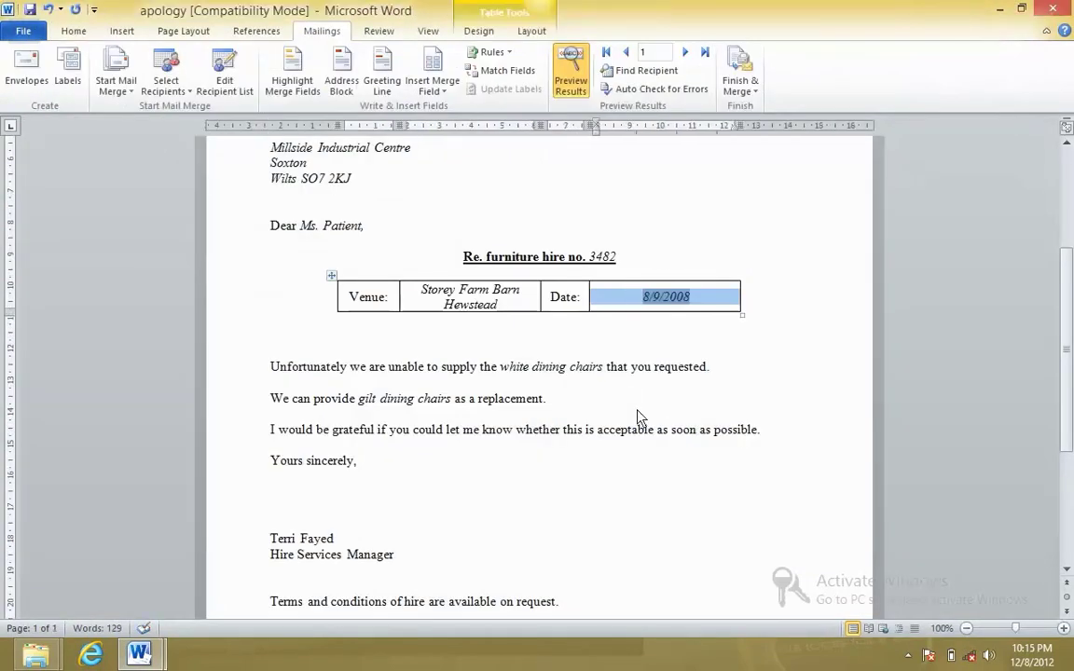
Display the field codes in the apology letter to check the merge and fill-in fields, and switch back to the merged values
key(alt)
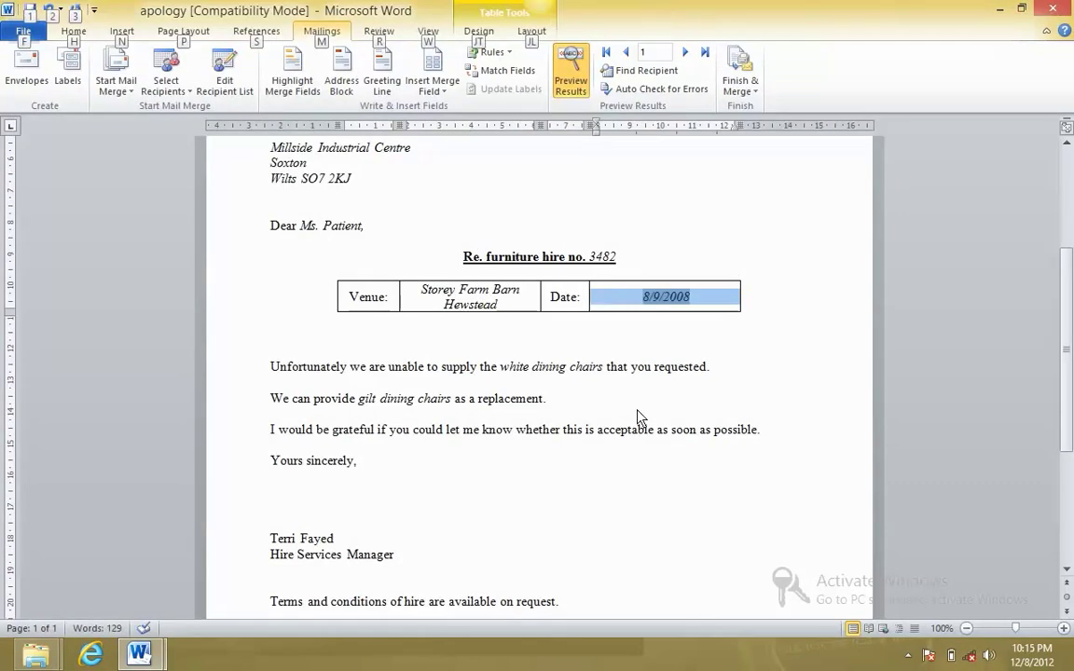
click(634, 351)
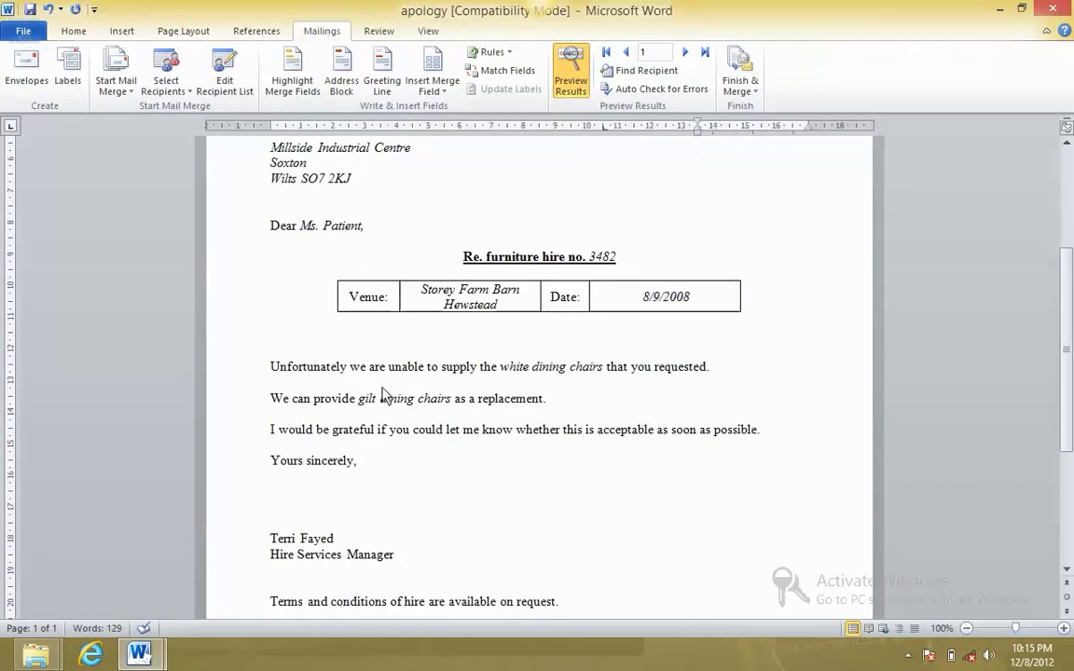
key(alt+F9)
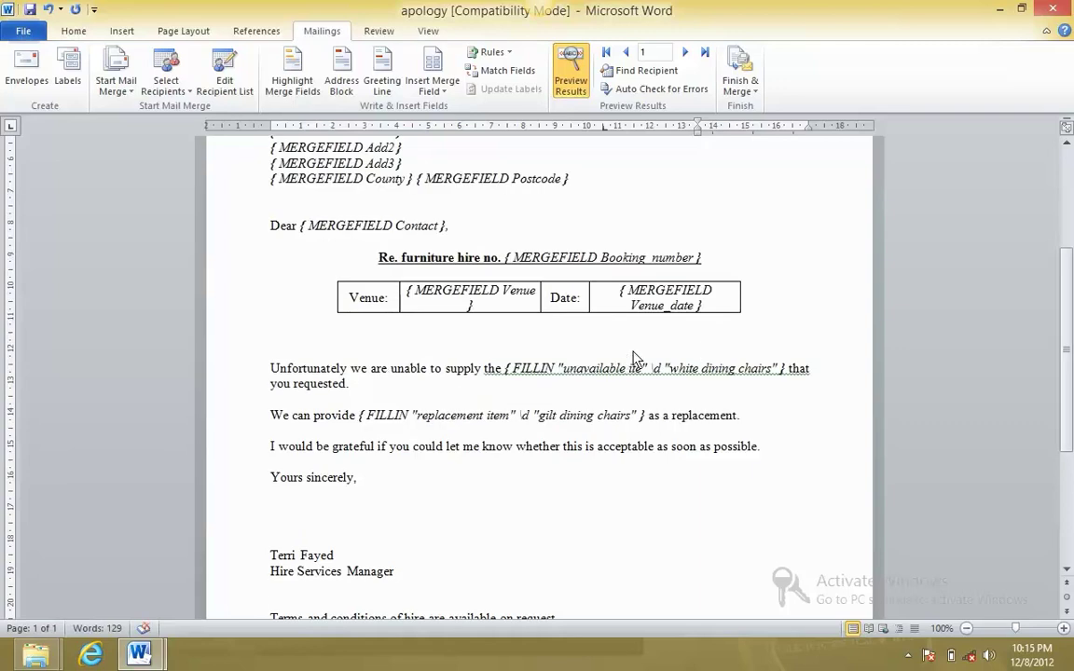
scroll(634, 357, up, 3)
key(alt+F9)
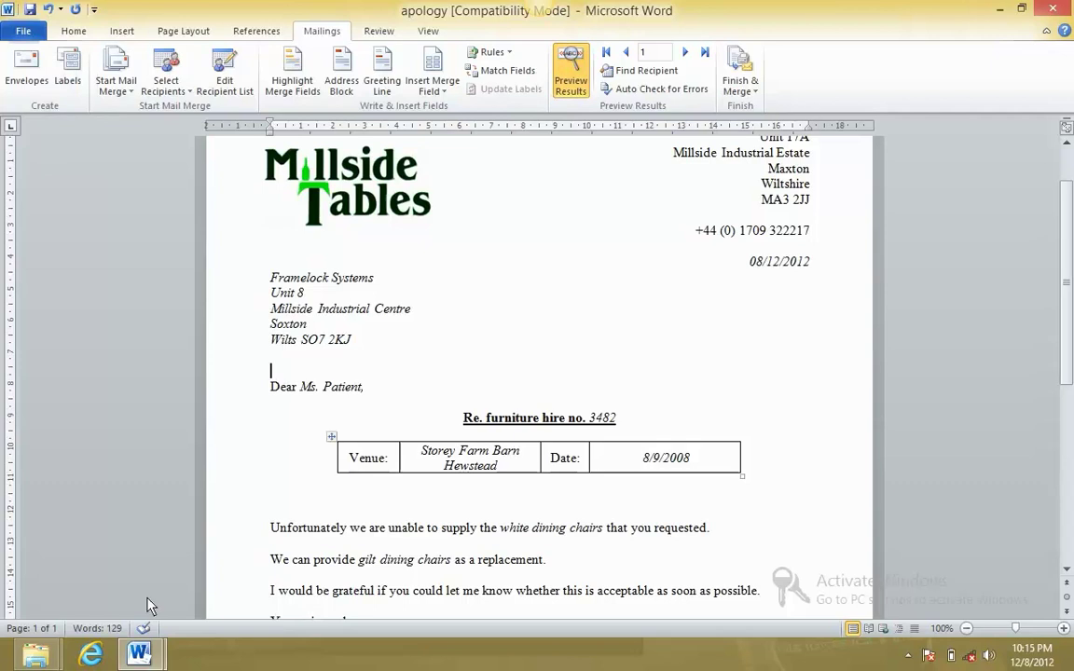
Open the MILLSIDE database from the Documents library in Access and show the APOLOGY query in Design view
mouse_move(37, 652)
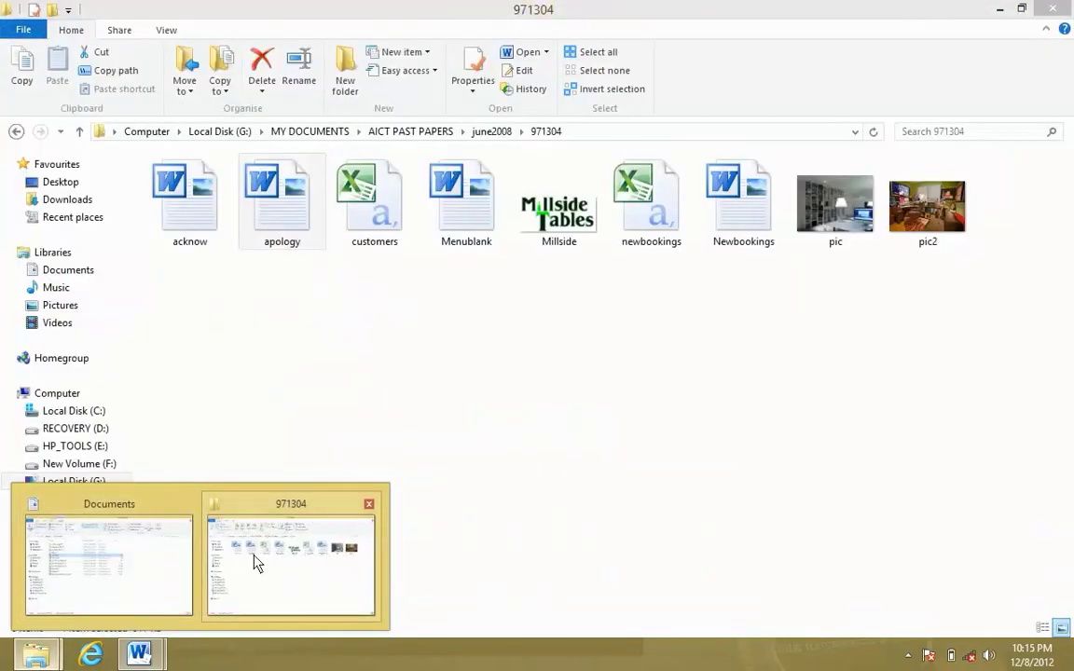
click(84, 560)
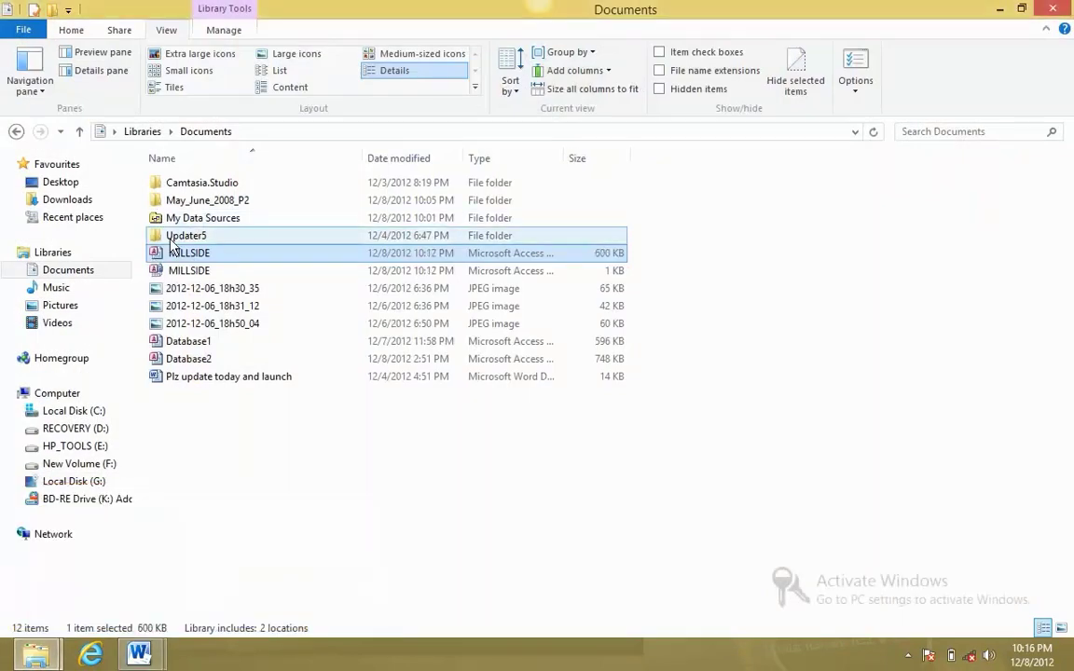
double_click(177, 253)
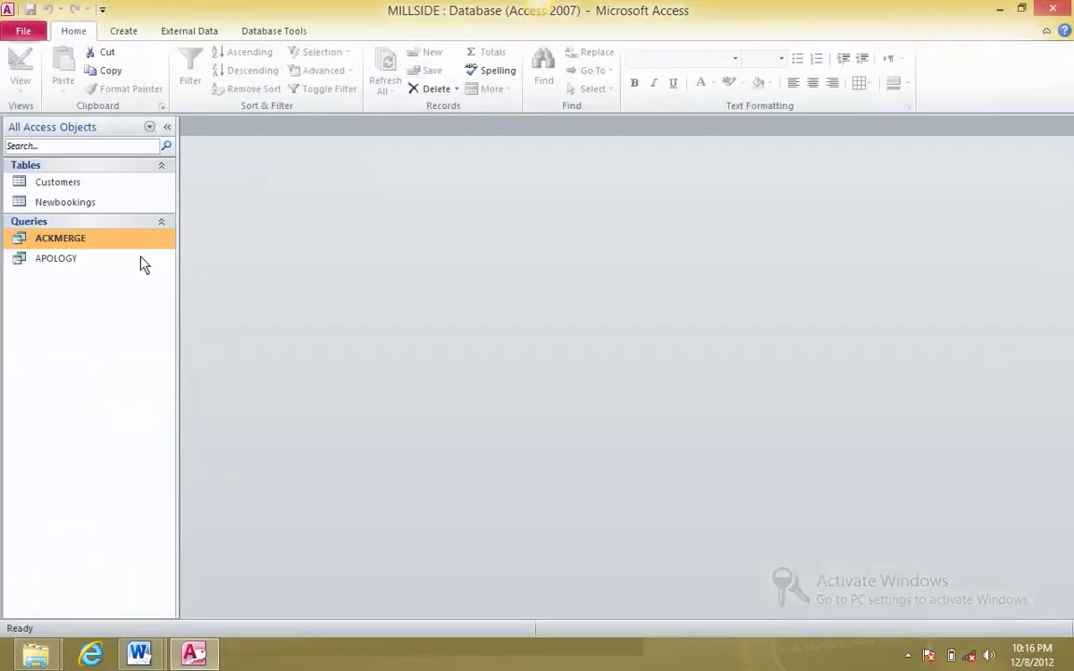
click(89, 259)
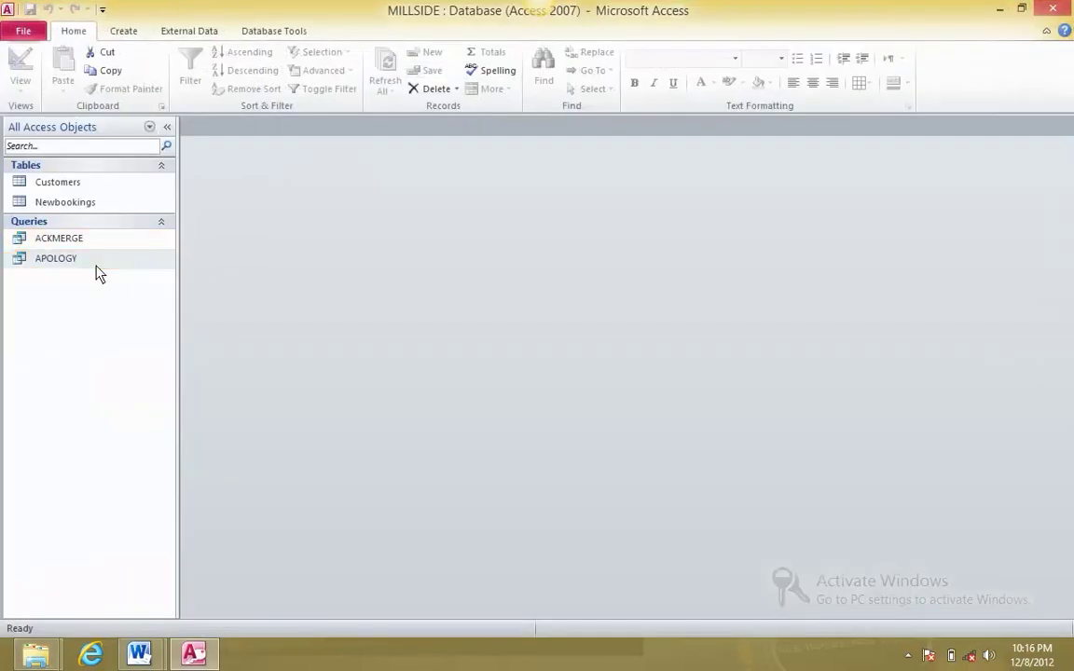
right_click(99, 271)
click(233, 294)
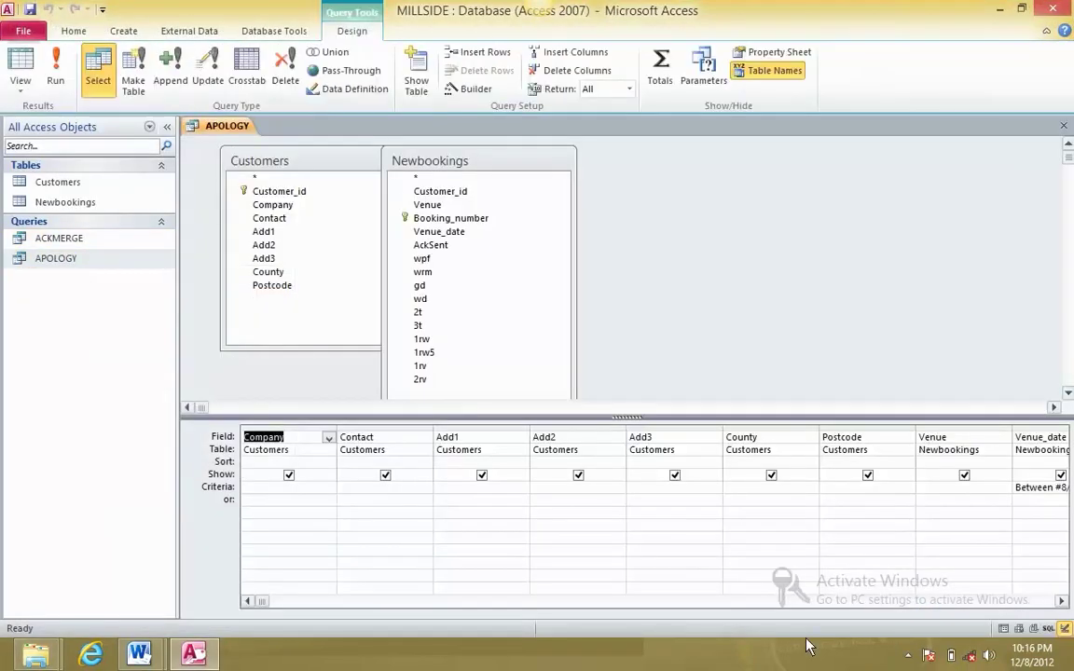
Capture a screenshot of the query's Venue_date, AckSent, wd and Booking_number columns with their criteria
click(1062, 601)
click(1061, 601)
click(1061, 601)
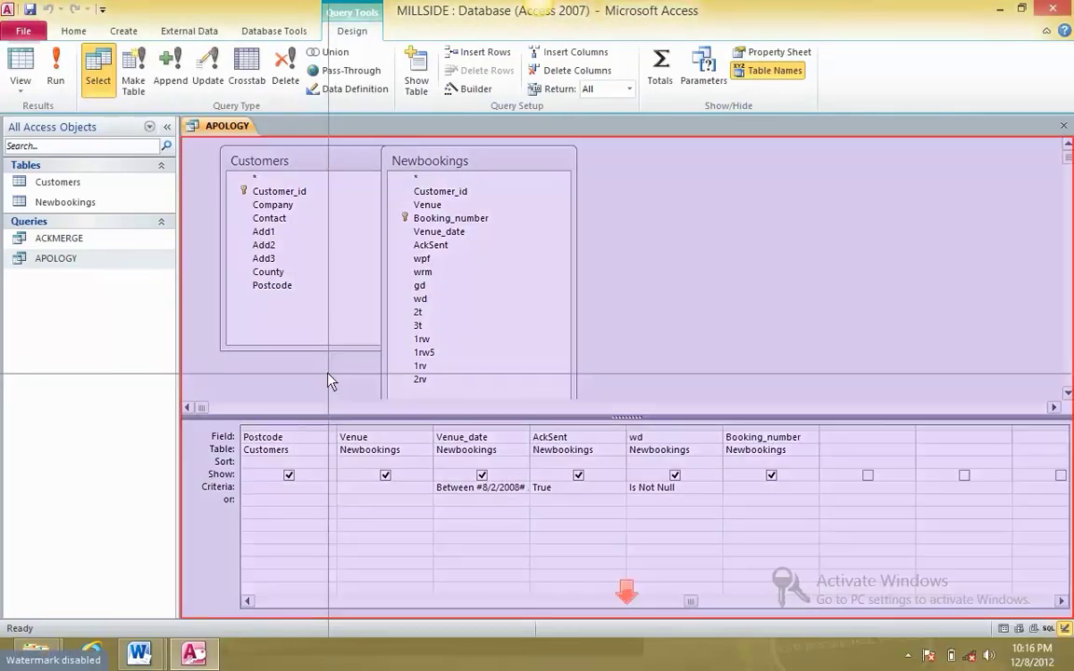
drag(429, 433, 829, 523)
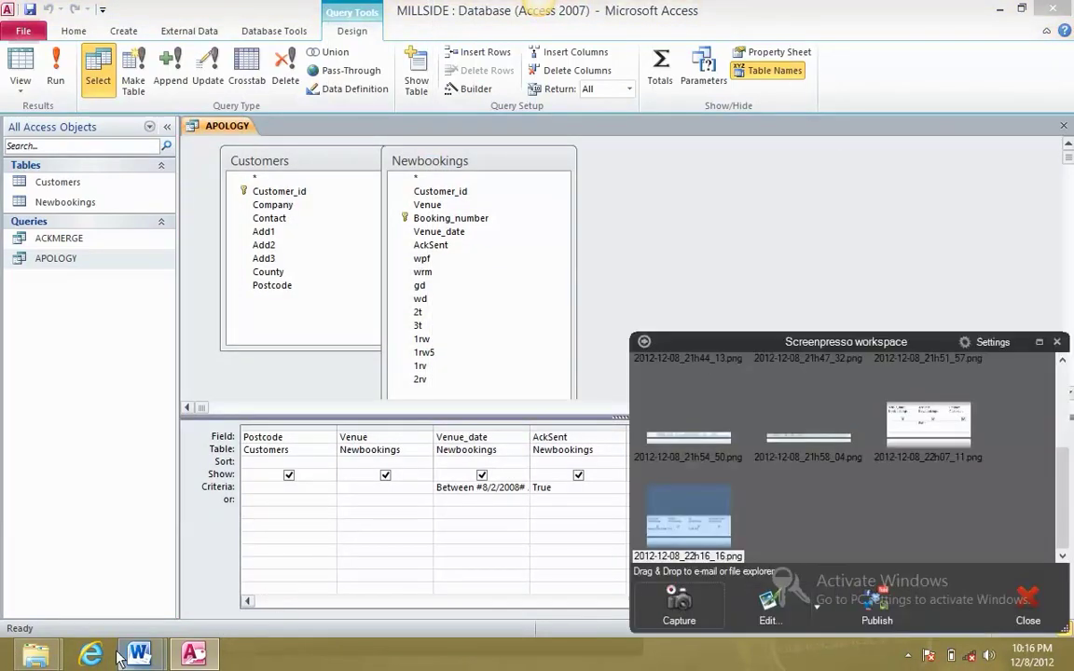
Switch to the apology letter in Word, save its changes and close it
mouse_move(134, 658)
click(137, 525)
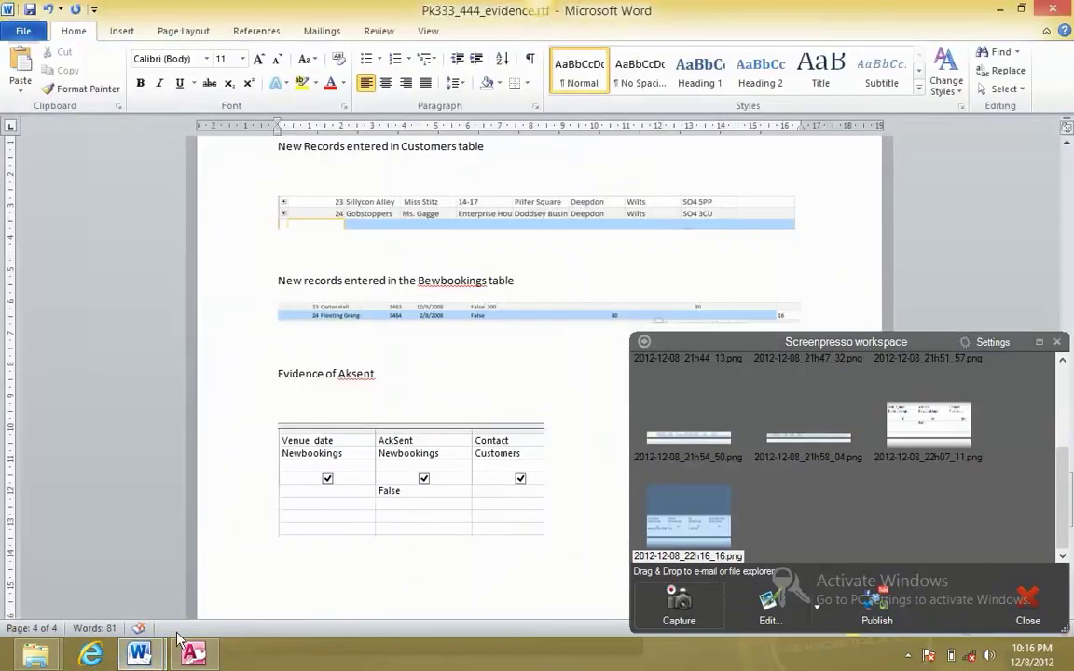
click(249, 592)
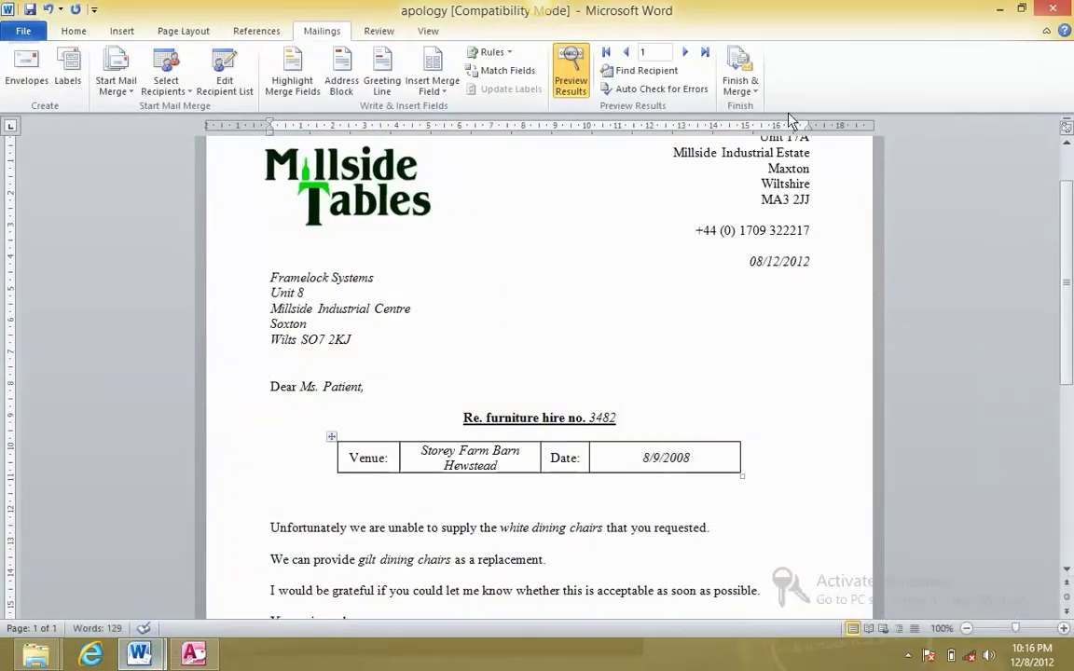
click(1056, 10)
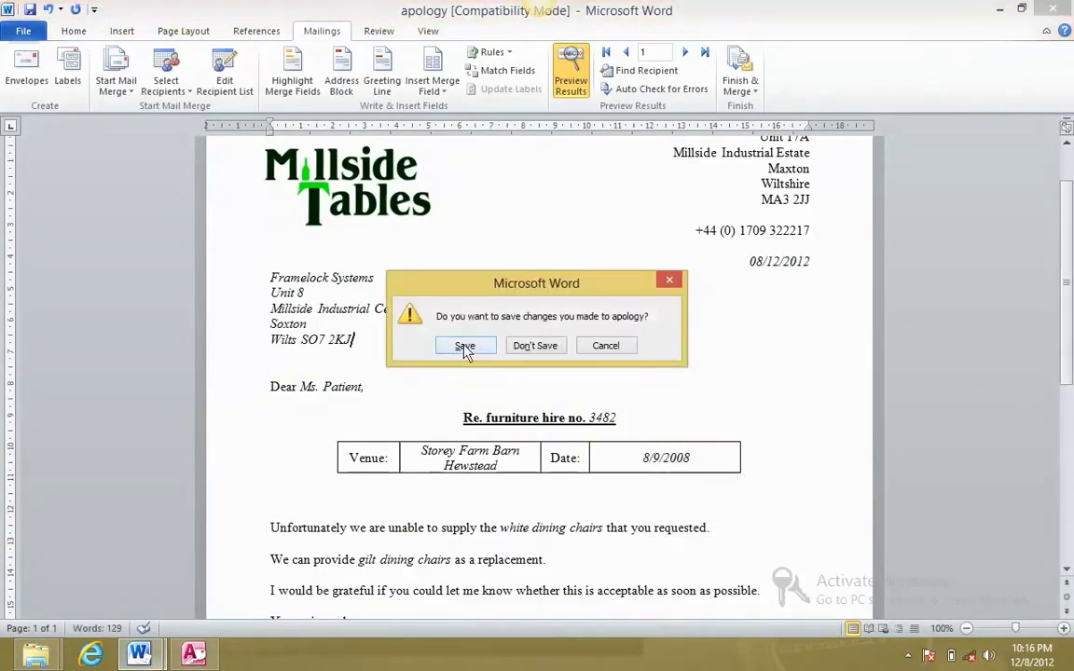
click(484, 350)
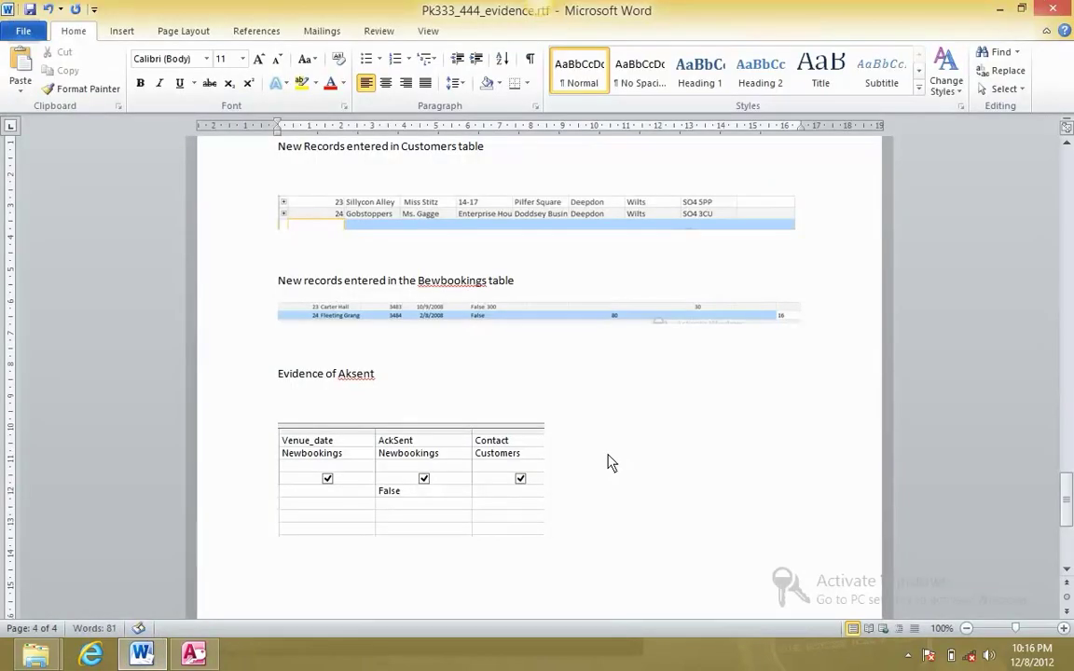
Add the heading "Evidence for Apology" below the last screenshot in the evidence document, consulting the exam paper for the wording
text(Evidence for)
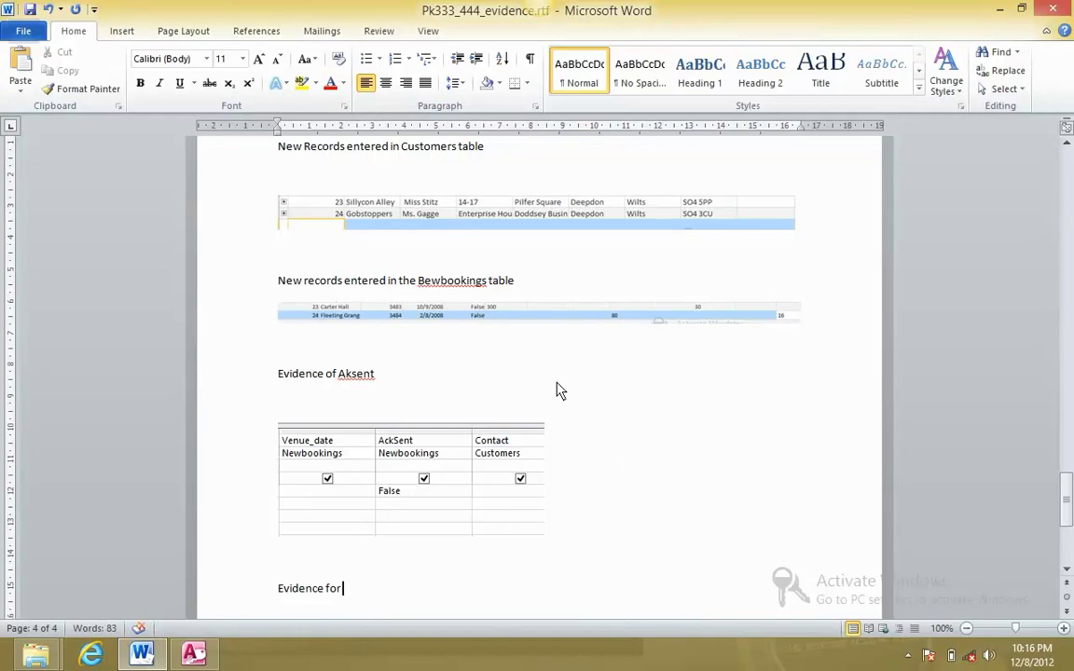
key(alt+Tab)
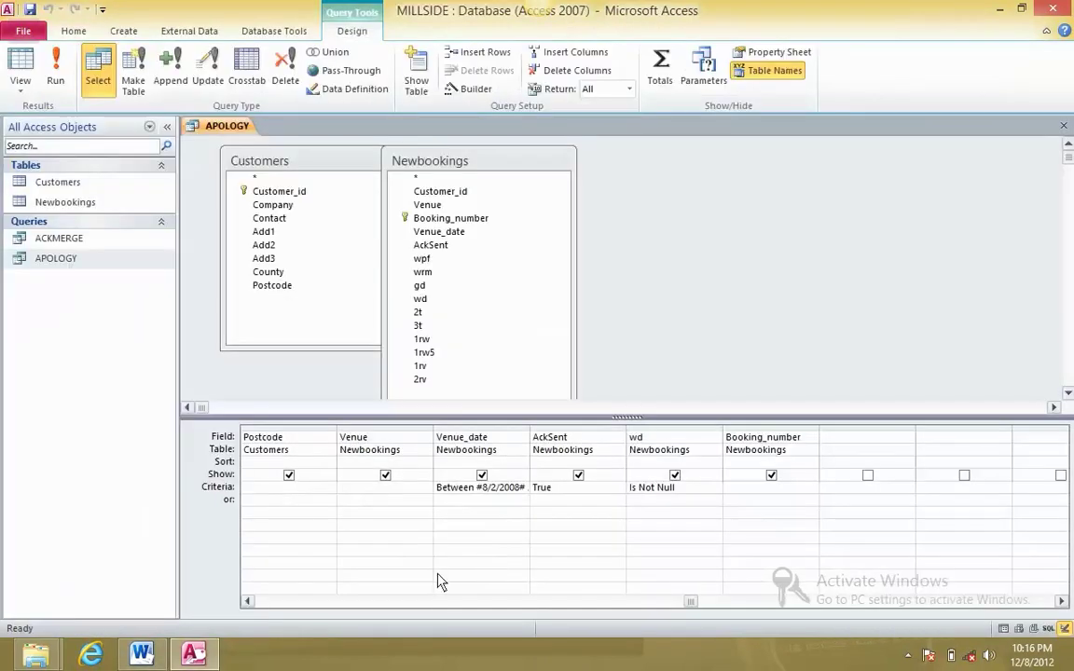
key(alt+Tab)
key(Tab)
key(alt+Tab)
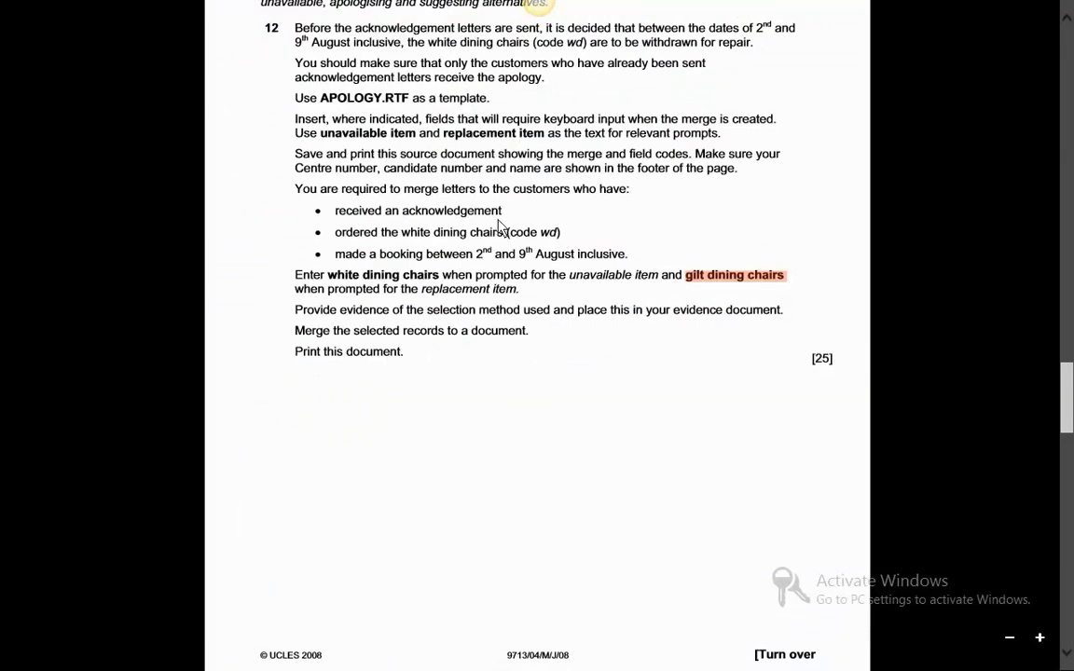
key(alt+Tab)
key(alt+Tab)
key(alt+Tab)
click(157, 658)
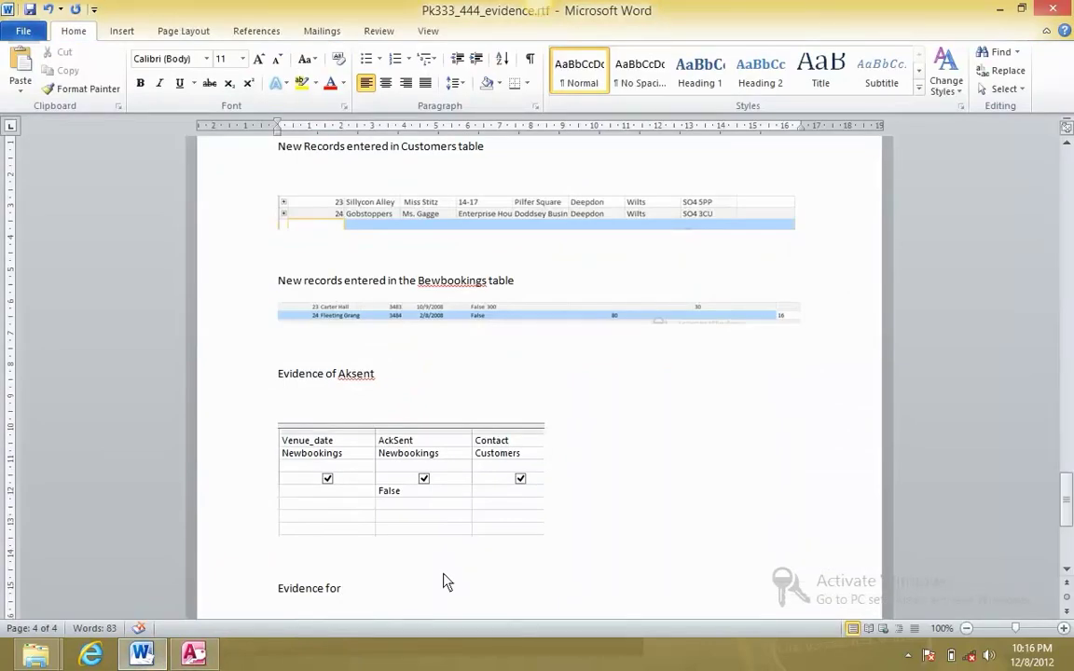
text(Apology)
key(Return)
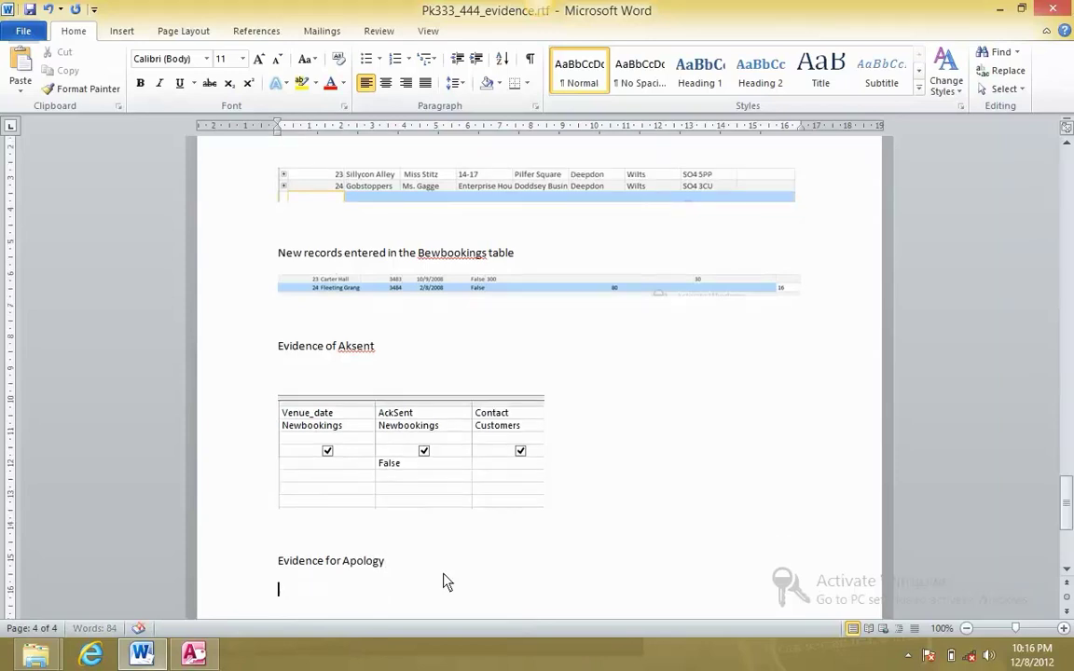
Insert the captured query screenshot from the Screenpresso workspace below the "Evidence for Apology" heading and close the workspace
click(907, 655)
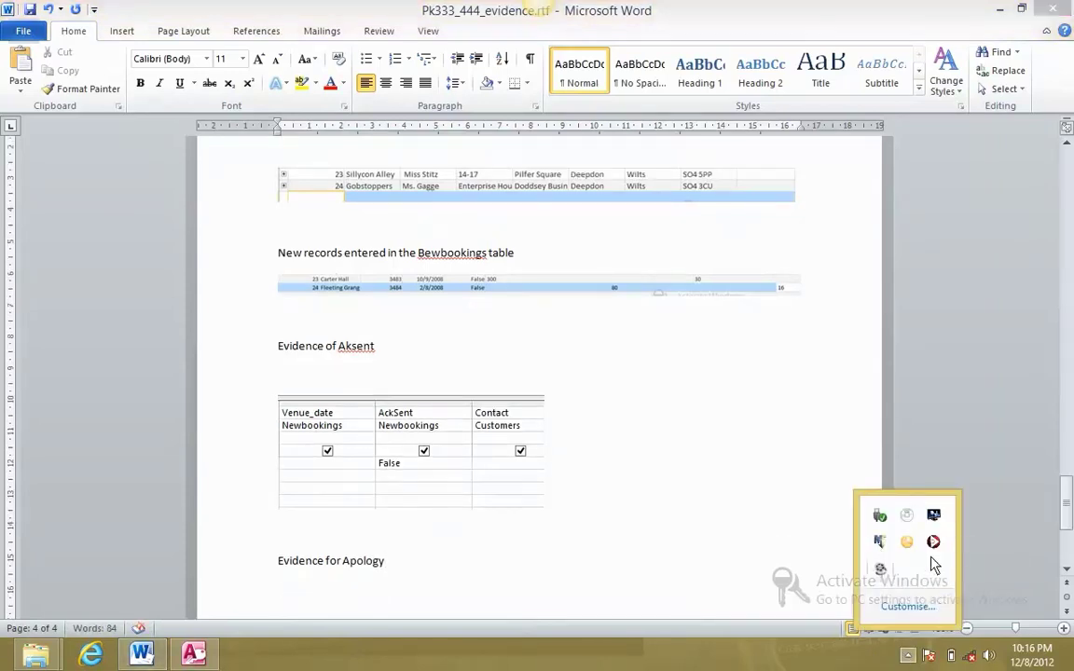
click(934, 543)
drag(690, 526, 382, 588)
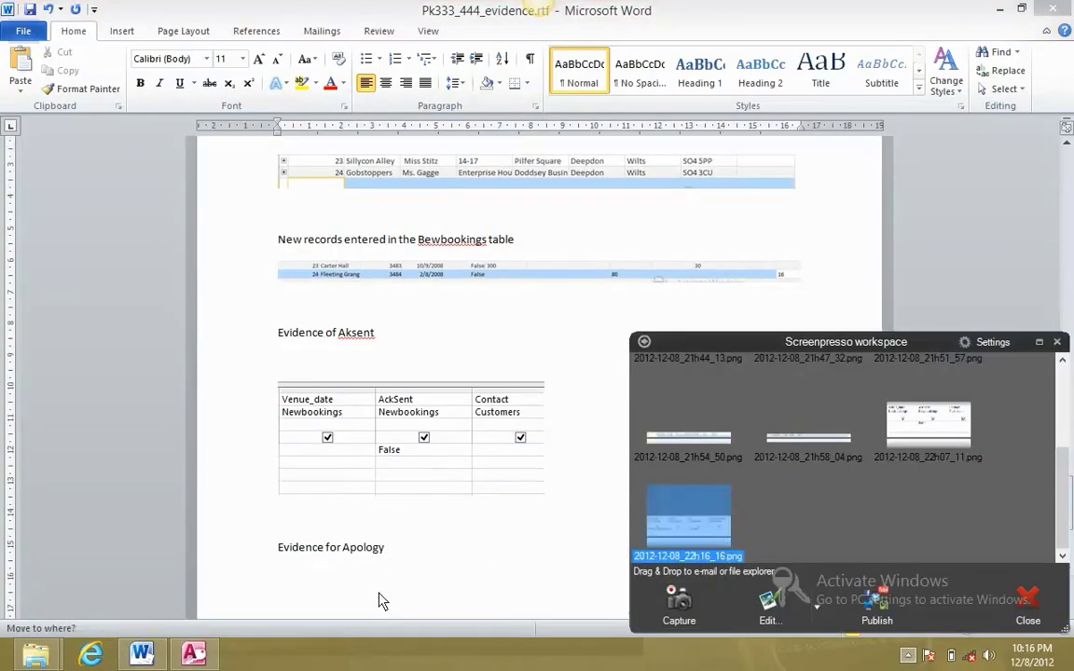
click(1056, 341)
scroll(726, 479, down, 3)
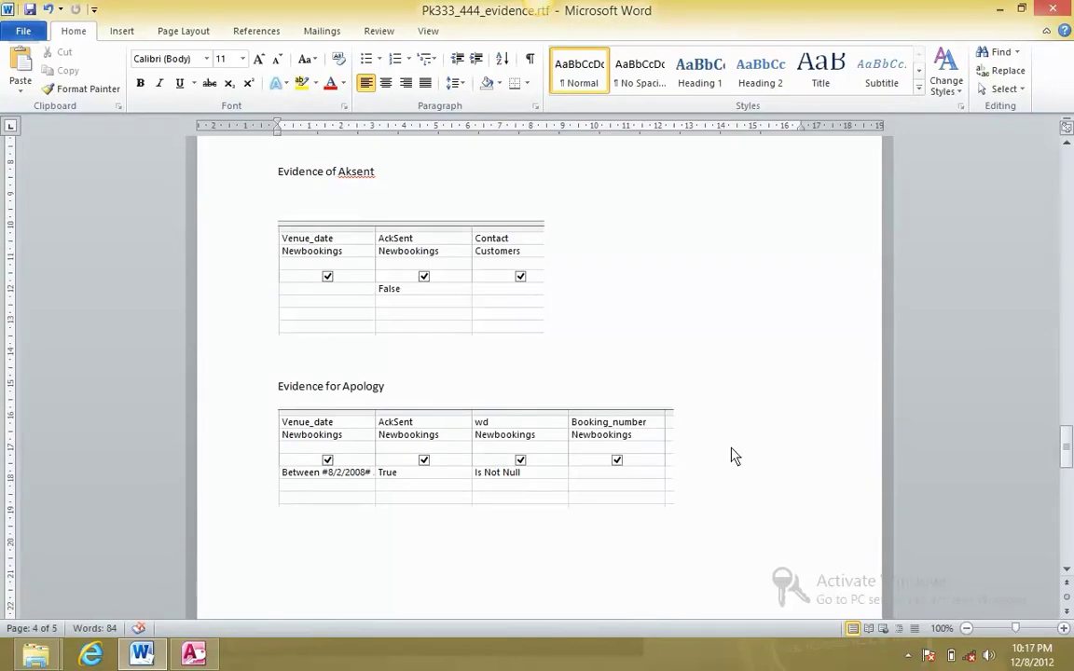
Review the screenshots in the evidence document and read the requirements of task 13 in the exam paper
scroll(730, 427, up, 9)
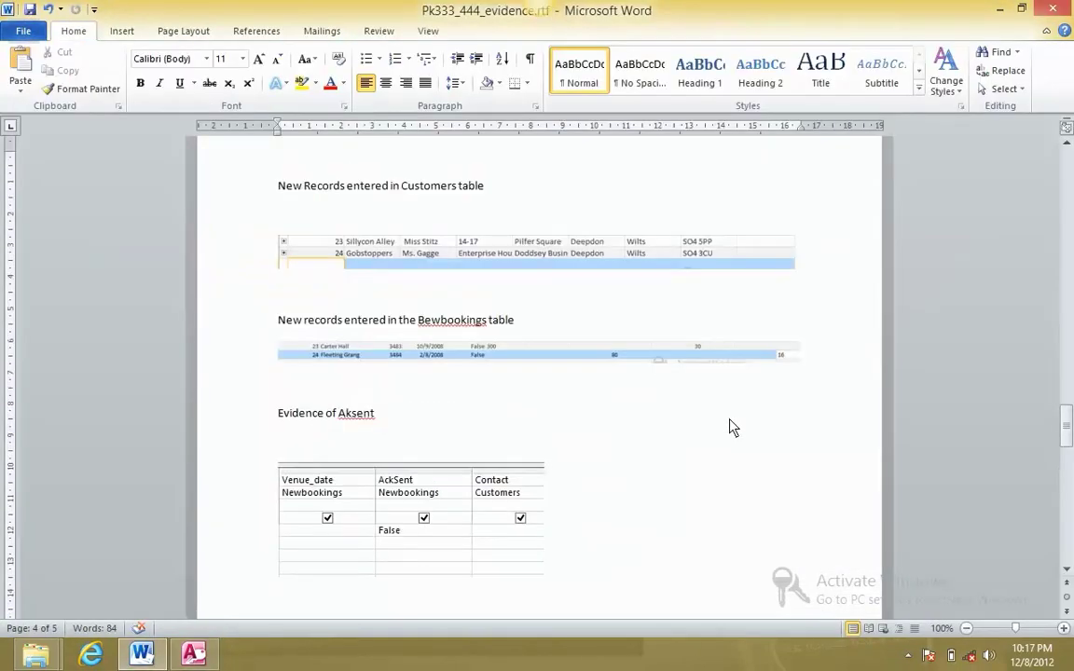
scroll(731, 427, up, 15)
scroll(729, 427, down, 9)
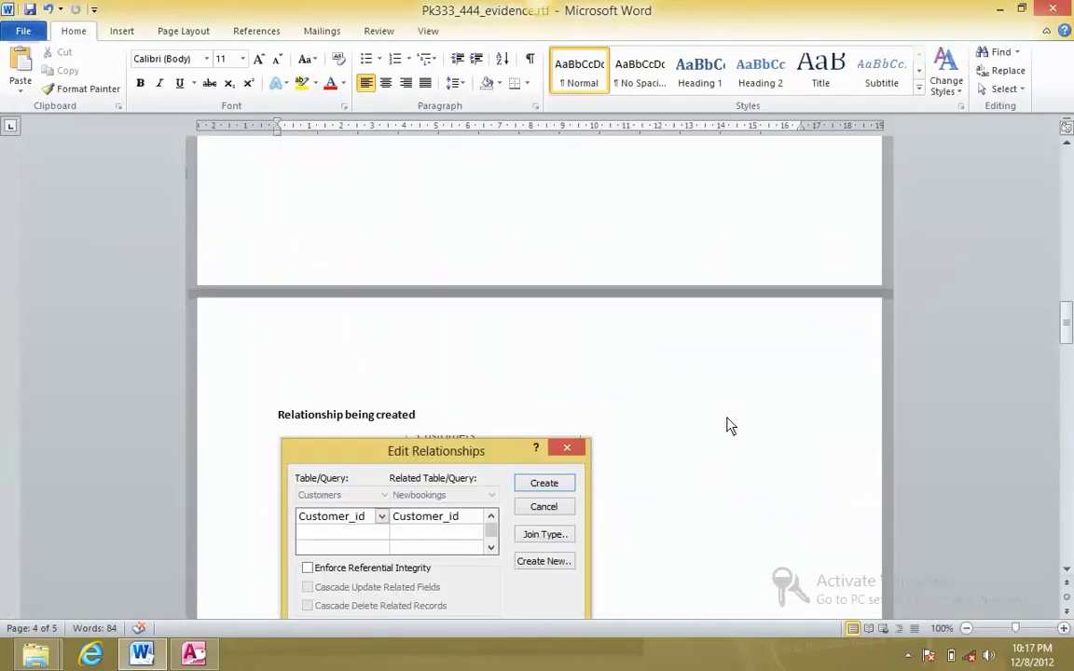
scroll(697, 482, down, 14)
key(alt+Tab)
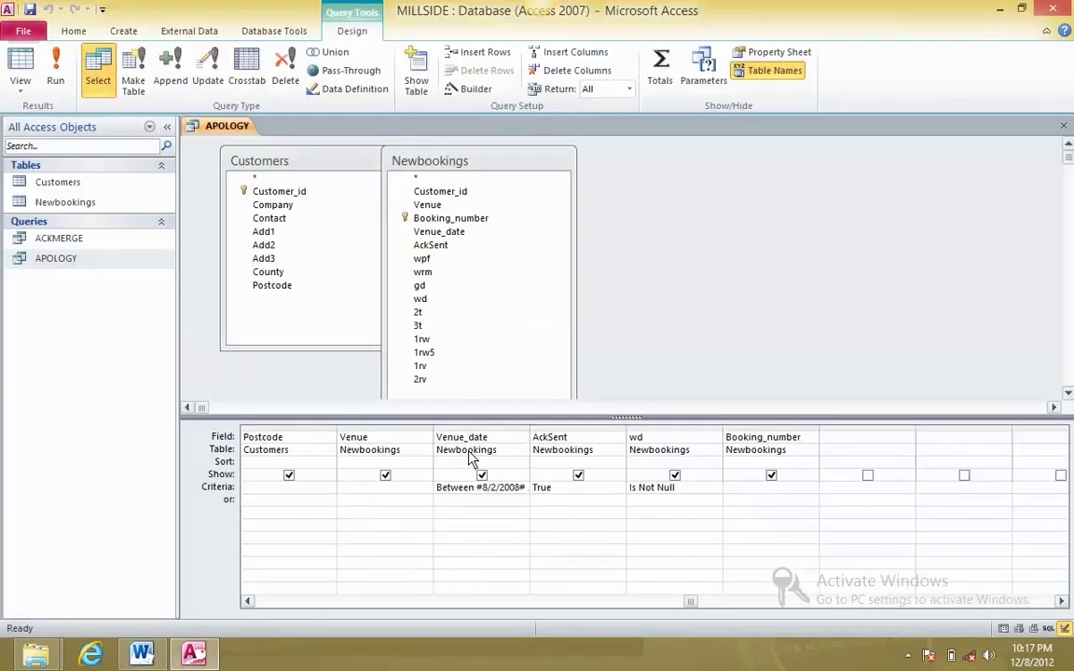
key(alt+Tab)
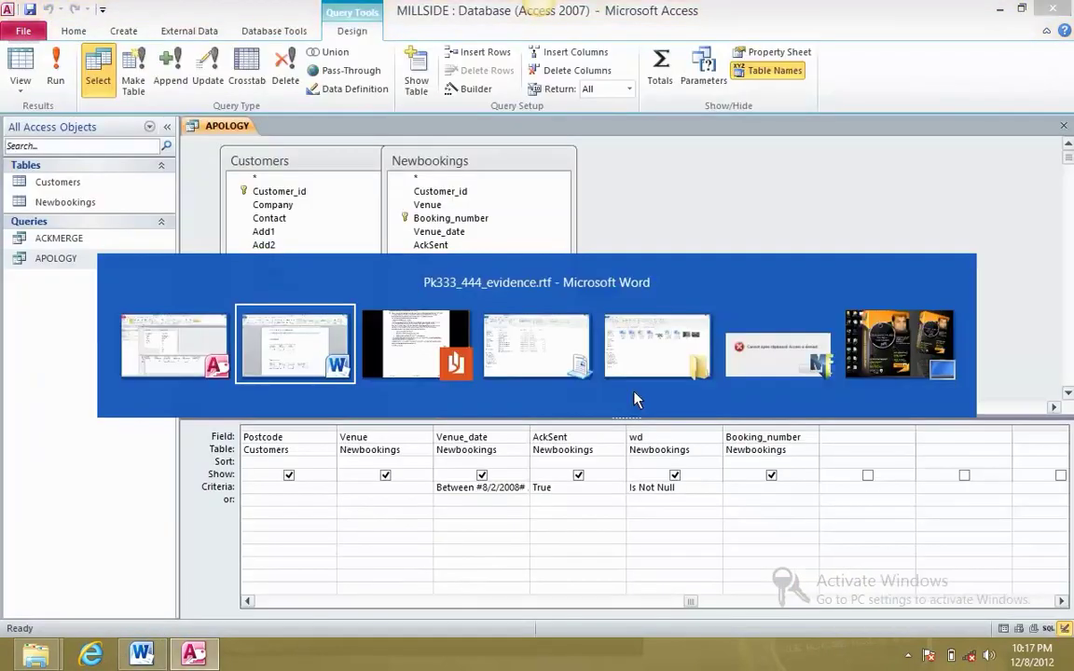
click(634, 397)
scroll(635, 398, down, 5)
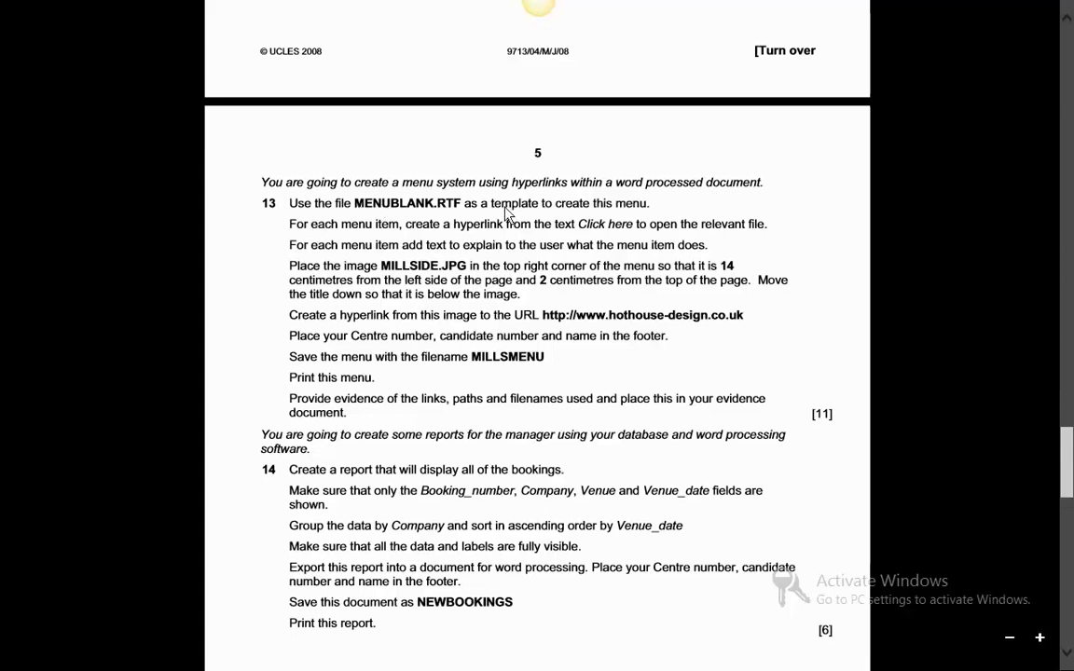
key(alt+Tab)
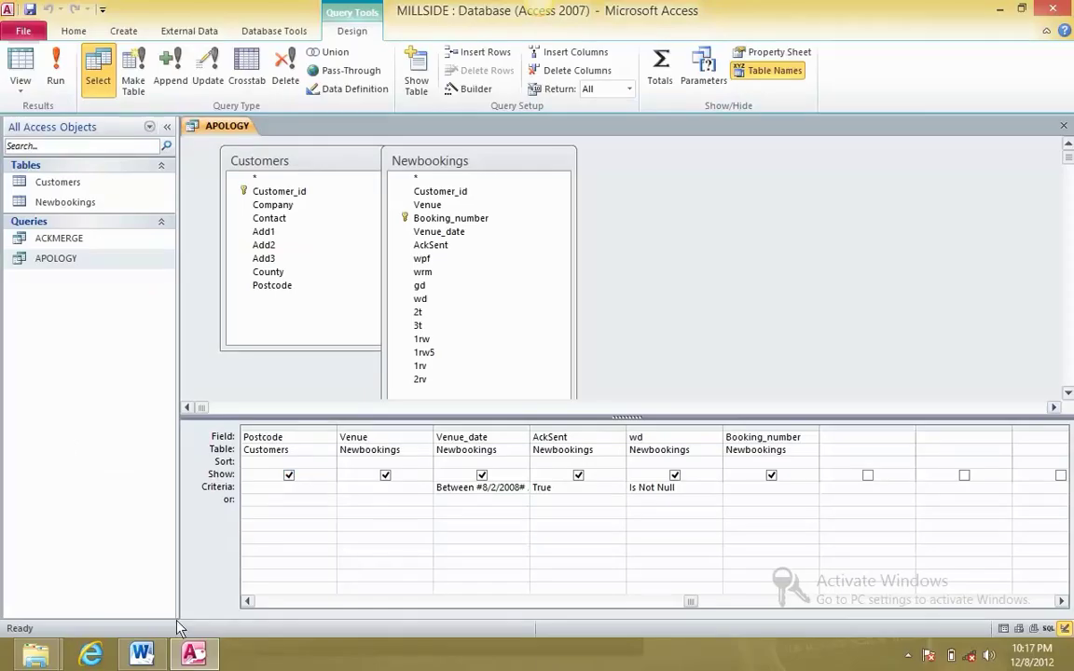
Switch to File Explorer and open the Menublank document from the 971304 folder
mouse_move(36, 654)
click(135, 582)
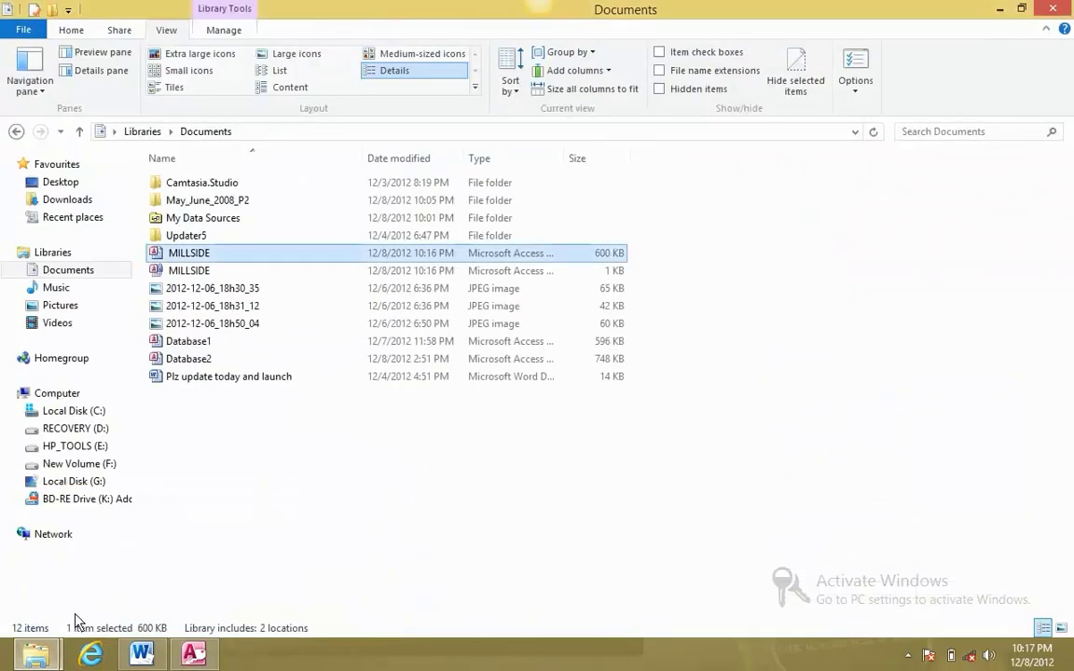
click(307, 589)
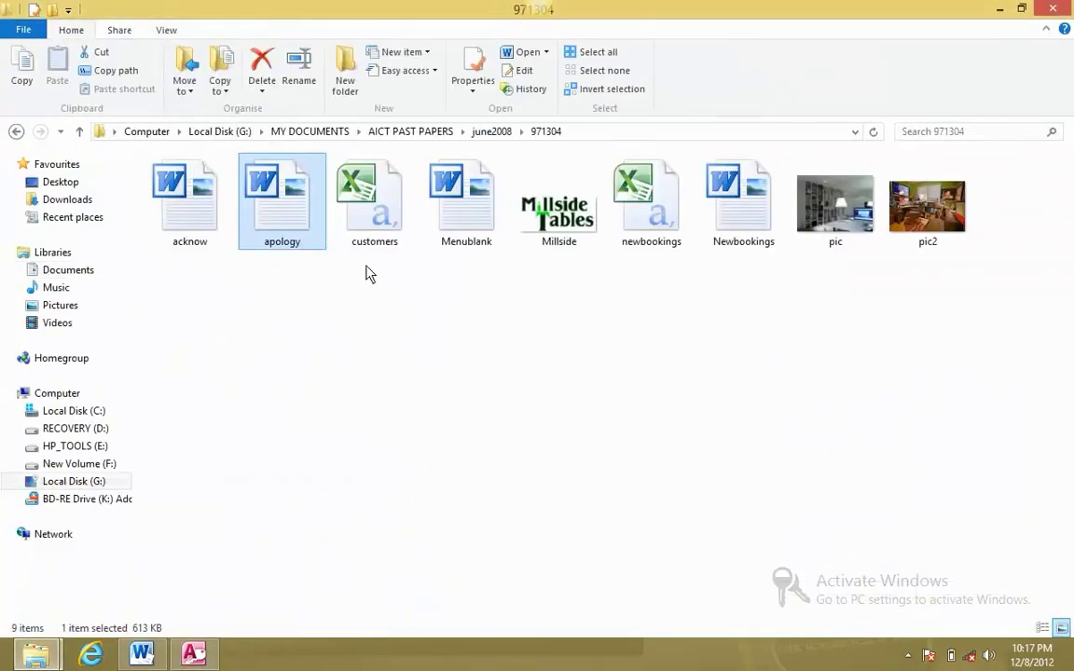
click(484, 230)
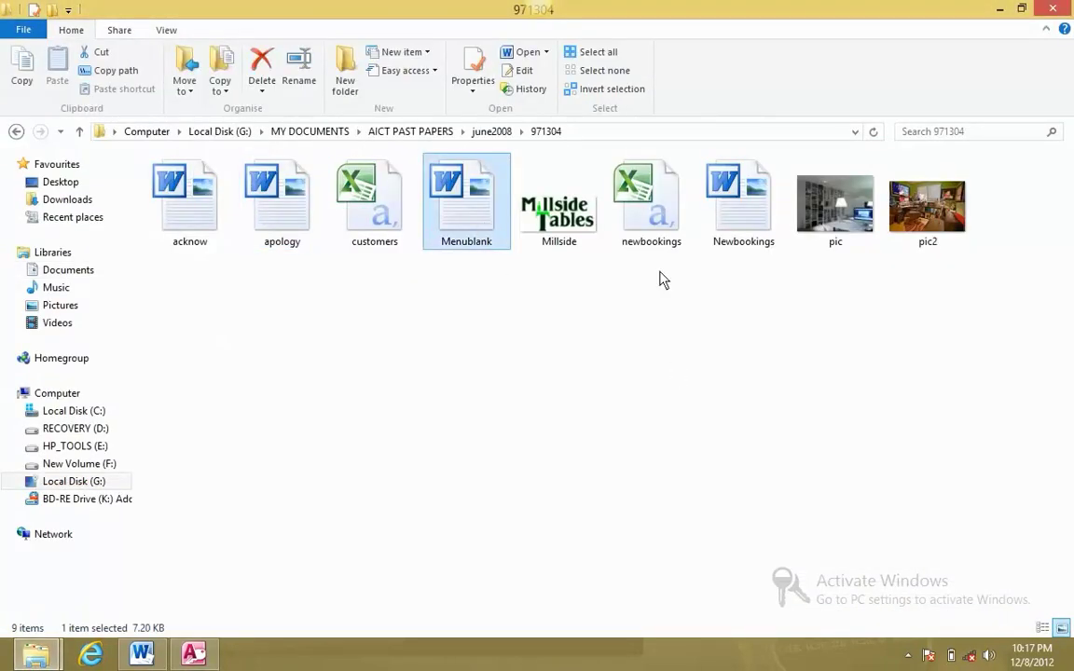
double_click(479, 207)
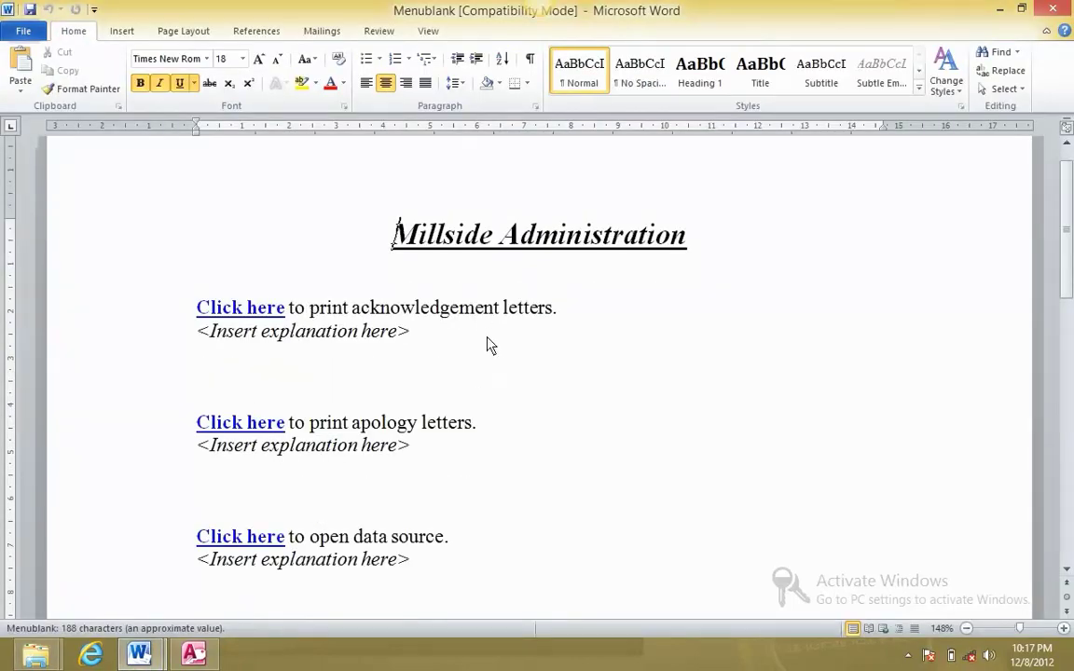
Hyperlink the "Click here" text of the acknowledgement letters item to the existing file acknow.rtf
key(alt+Tab)
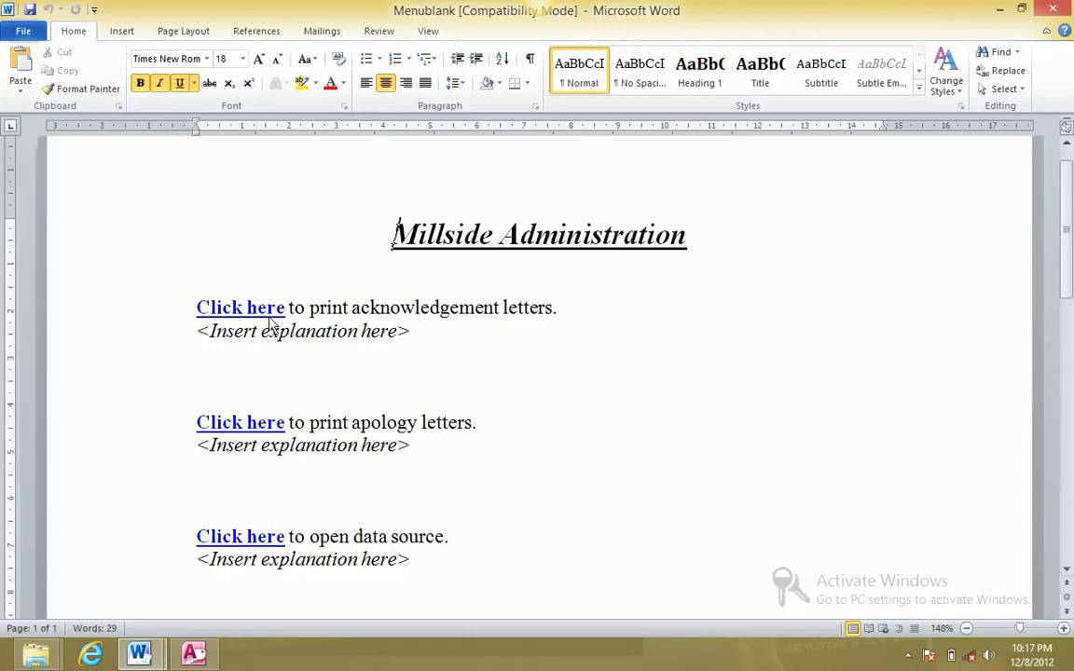
click(241, 310)
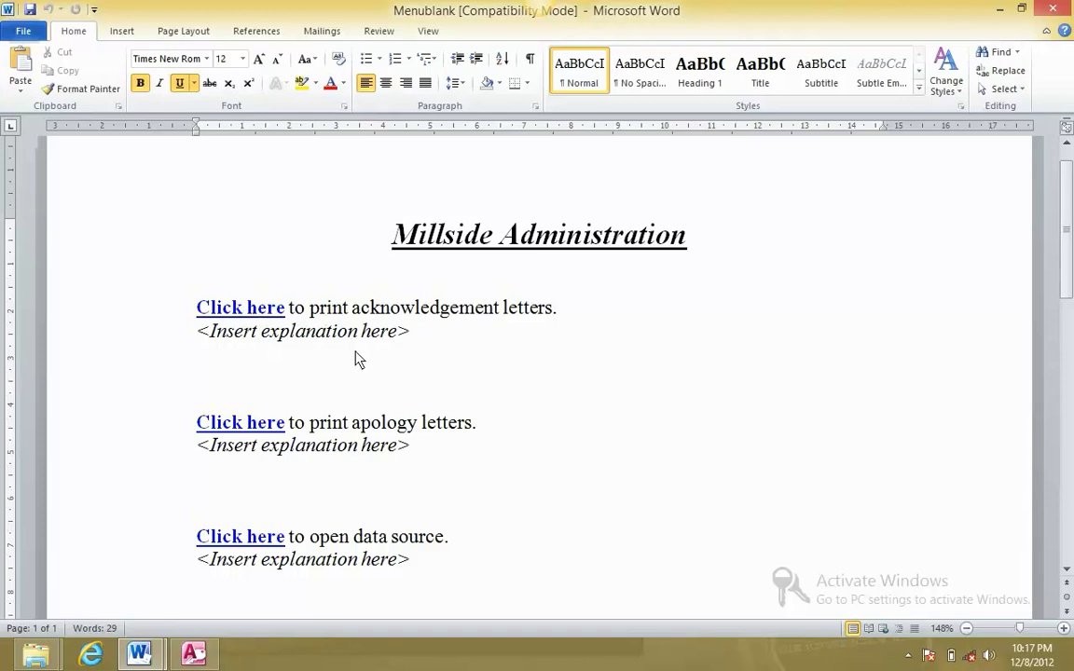
drag(287, 308, 215, 321)
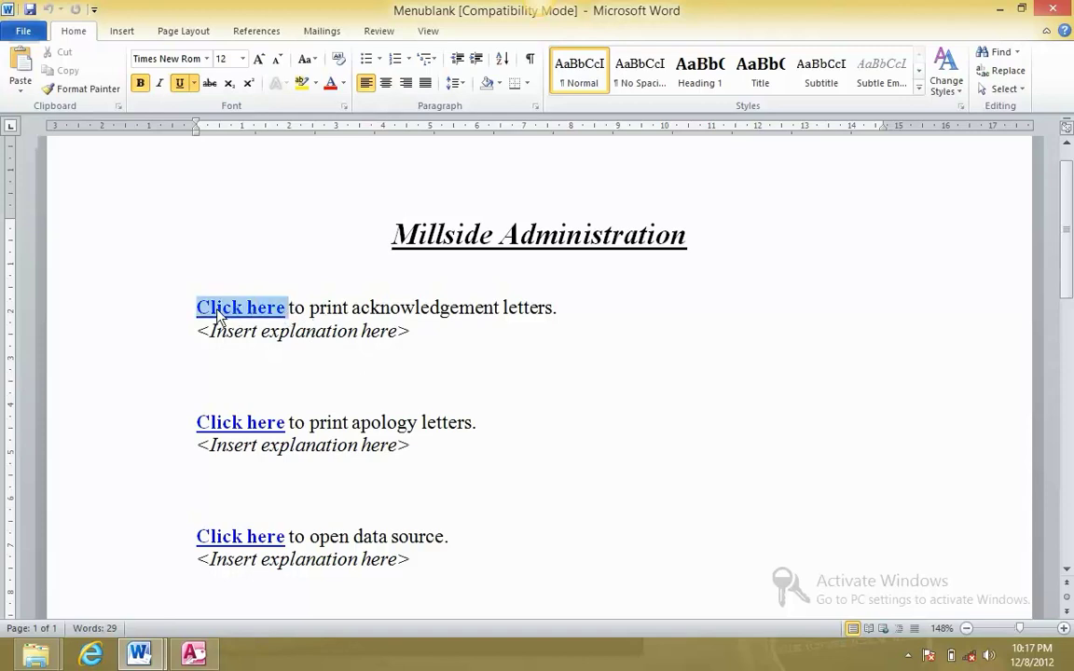
right_click(213, 318)
click(288, 496)
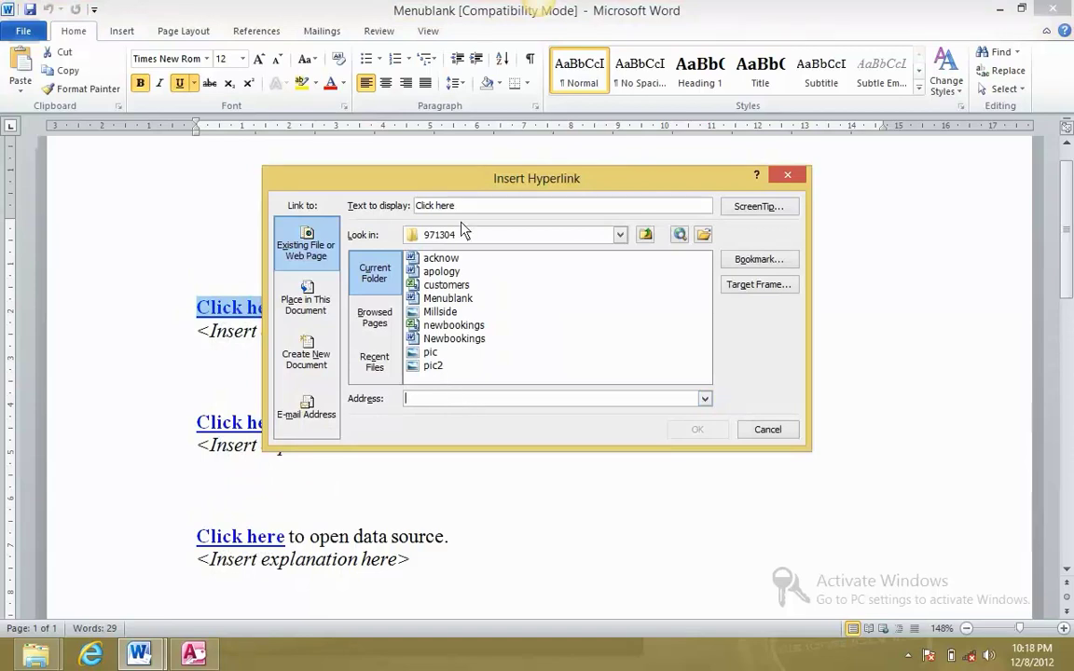
drag(464, 186, 668, 187)
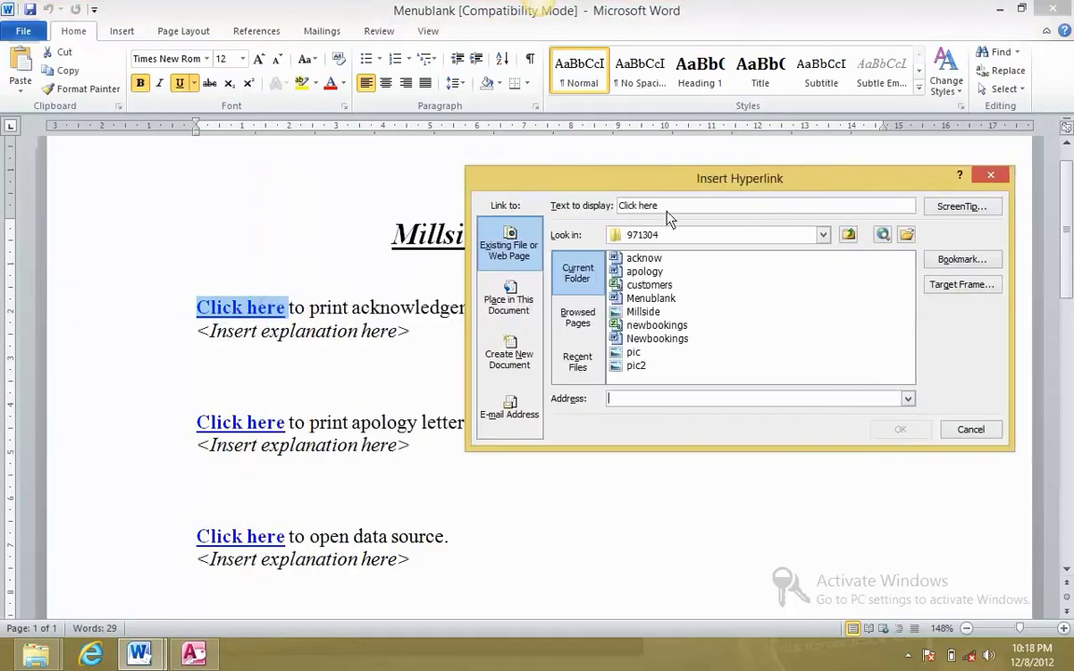
click(648, 261)
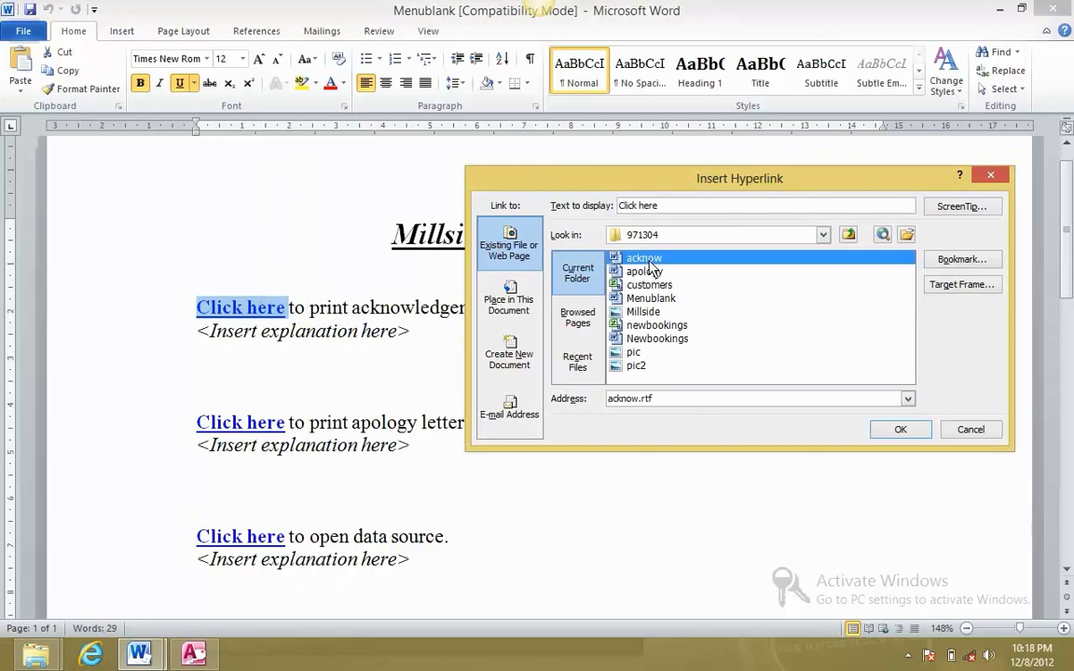
click(897, 429)
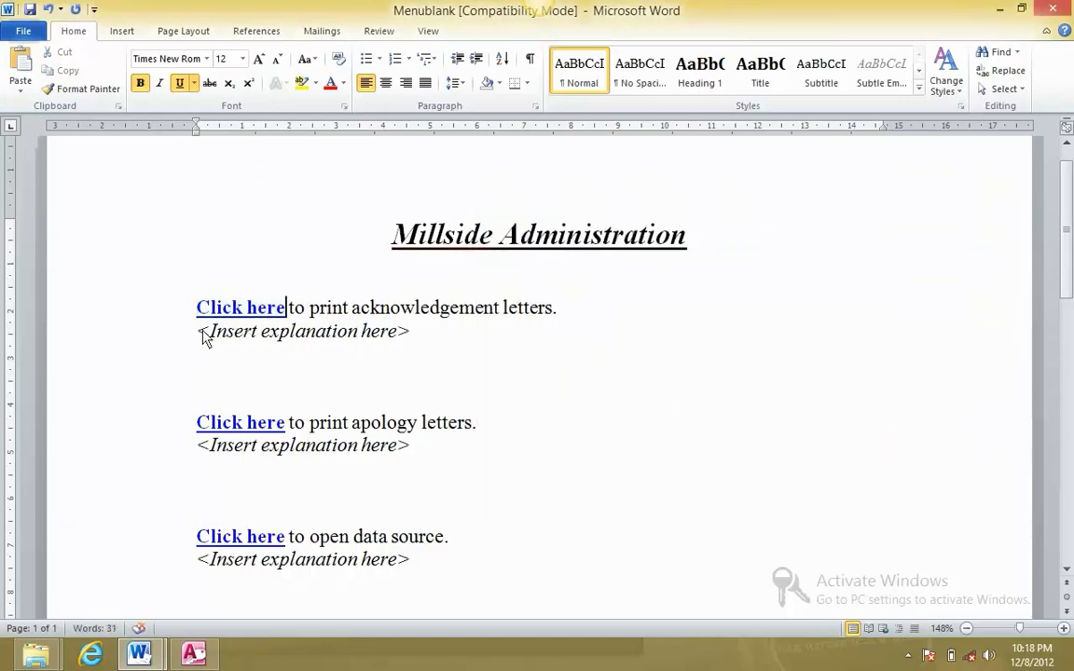
Replace the acknowledgement item's explanation placeholder with the exam paper's wording "customers who have not yet received an acknowledgement of their booking."
drag(202, 333, 408, 336)
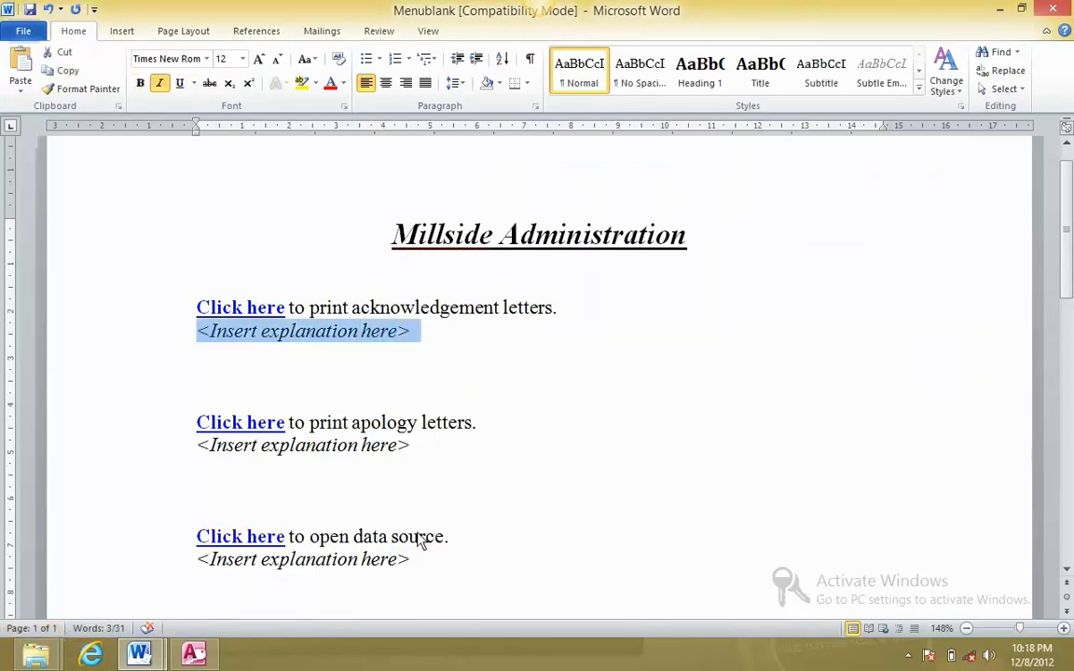
key(alt+Tab)
key(alt+Tab)
key(alt+Tab)
key(alt+Tab)
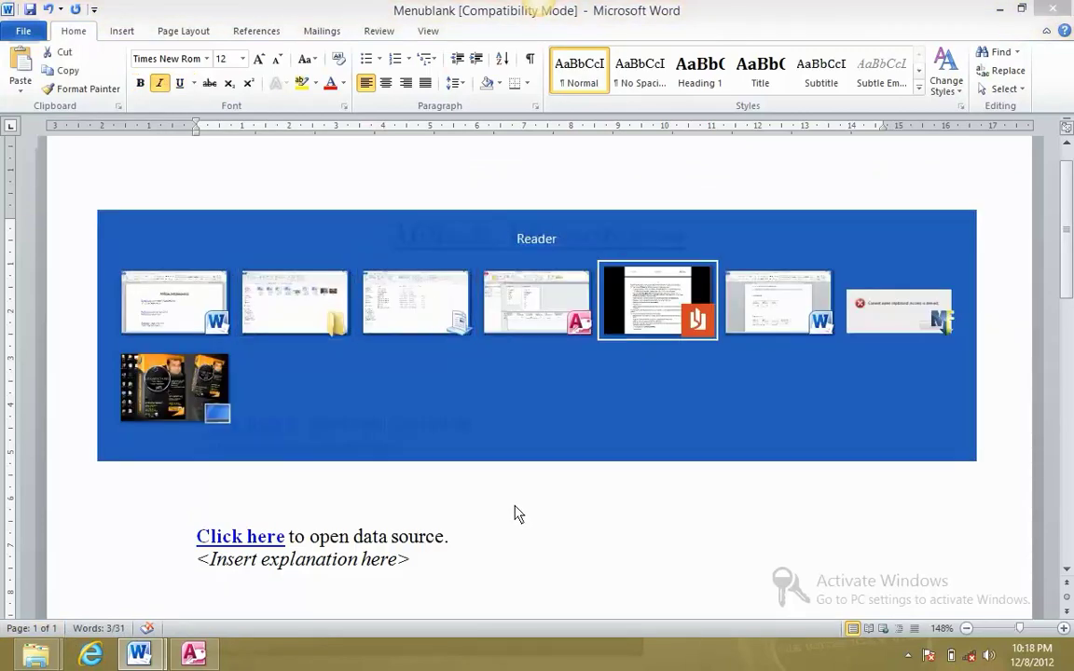
scroll(518, 513, up, 10)
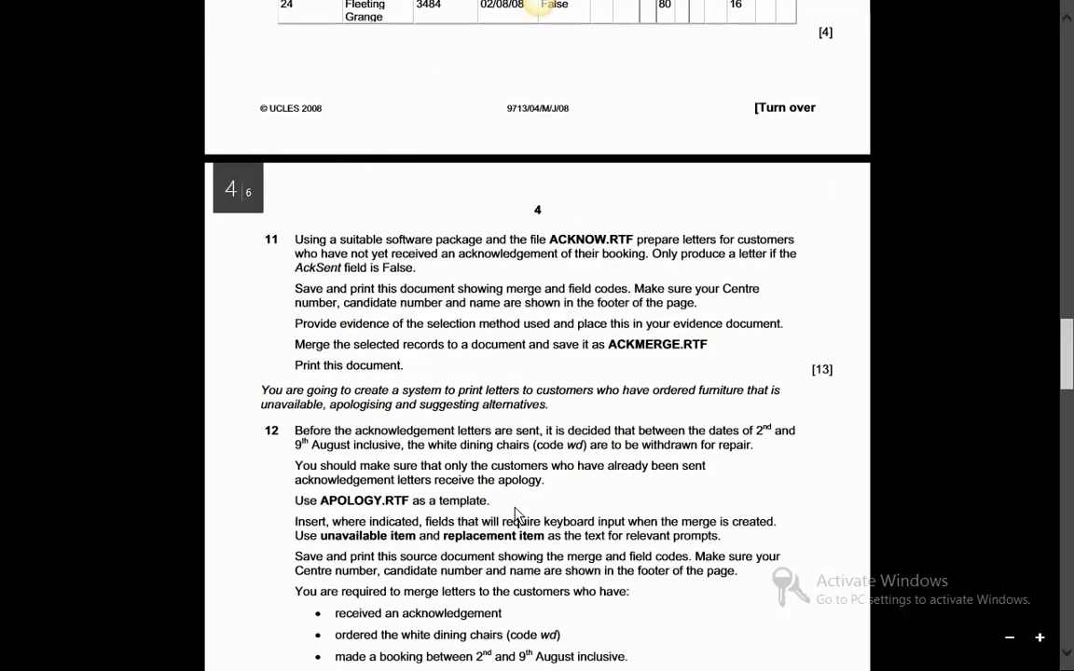
scroll(516, 512, up, 3)
scroll(516, 512, down, 3)
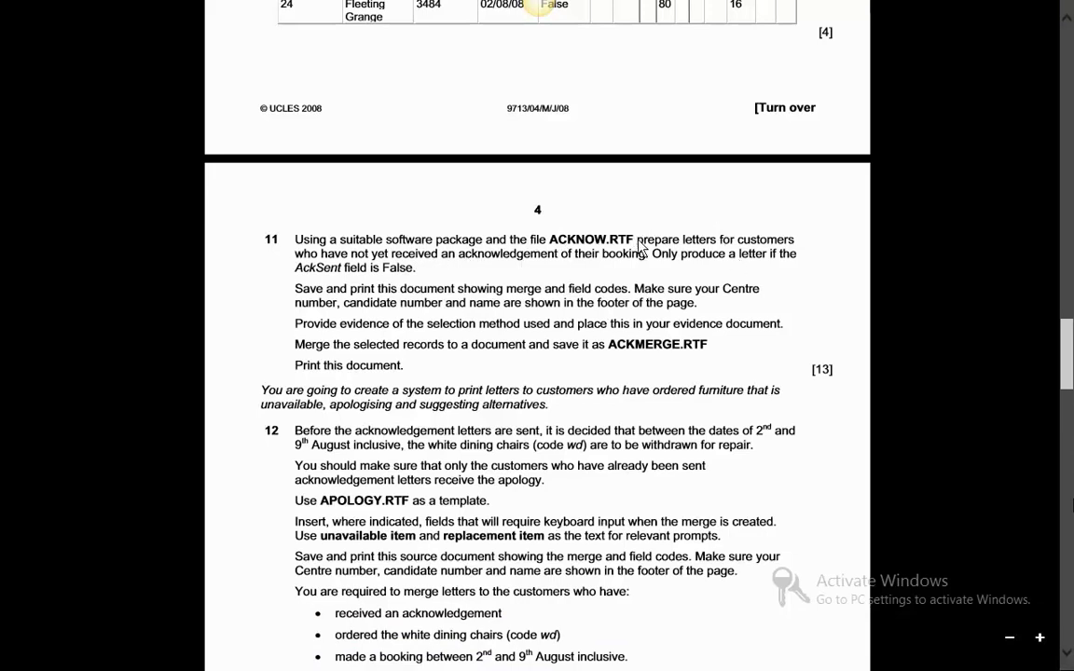
mouse_move(681, 244)
mouse_down()
mouse_move(790, 253)
mouse_move(567, 271)
mouse_move(643, 266)
mouse_move(634, 252)
mouse_move(762, 262)
mouse_move(742, 252)
mouse_move(798, 246)
mouse_move(760, 266)
mouse_move(638, 264)
mouse_move(649, 267)
mouse_up()
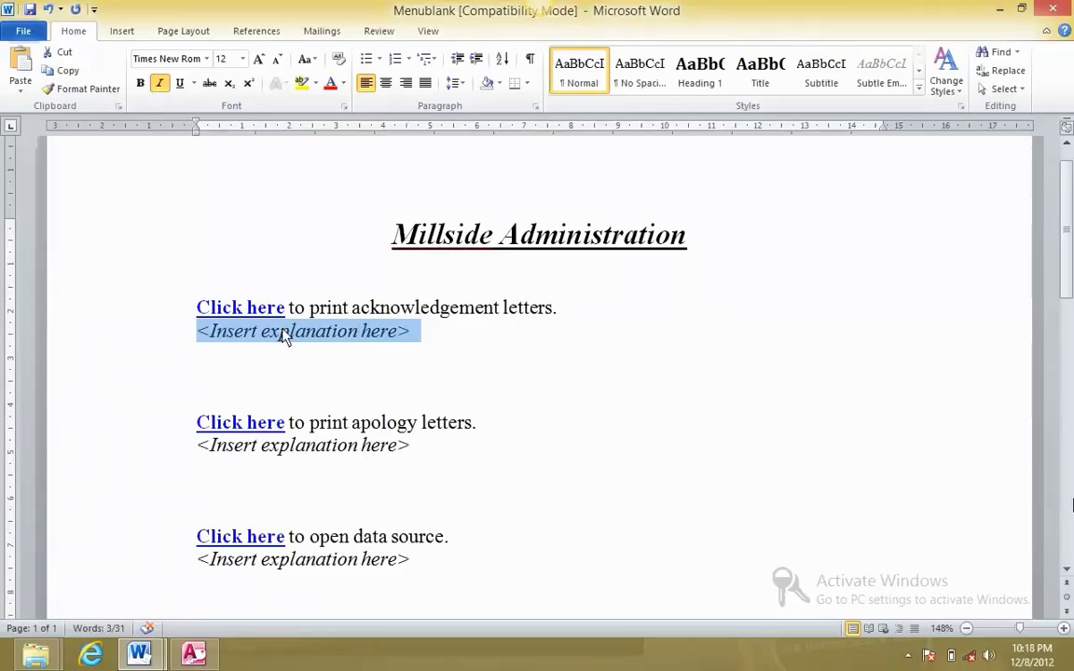
text(customers who have not yet received an acknowledgement of their booking.)
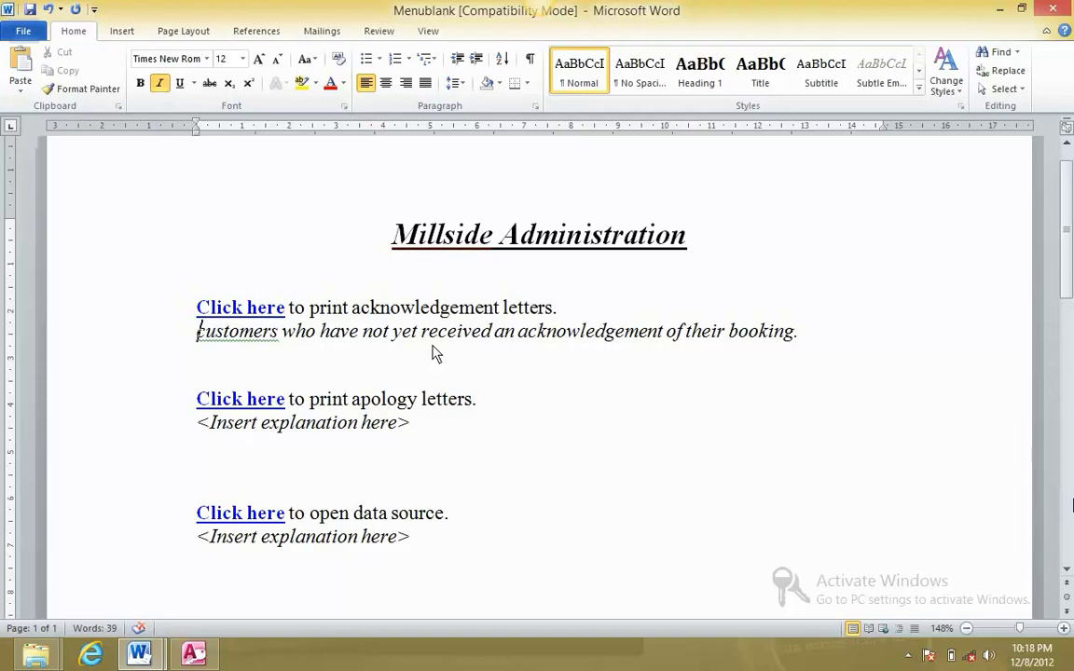
Add "Inorder to select the" at the beginning of the acknowledgement letters explanation
text(In)
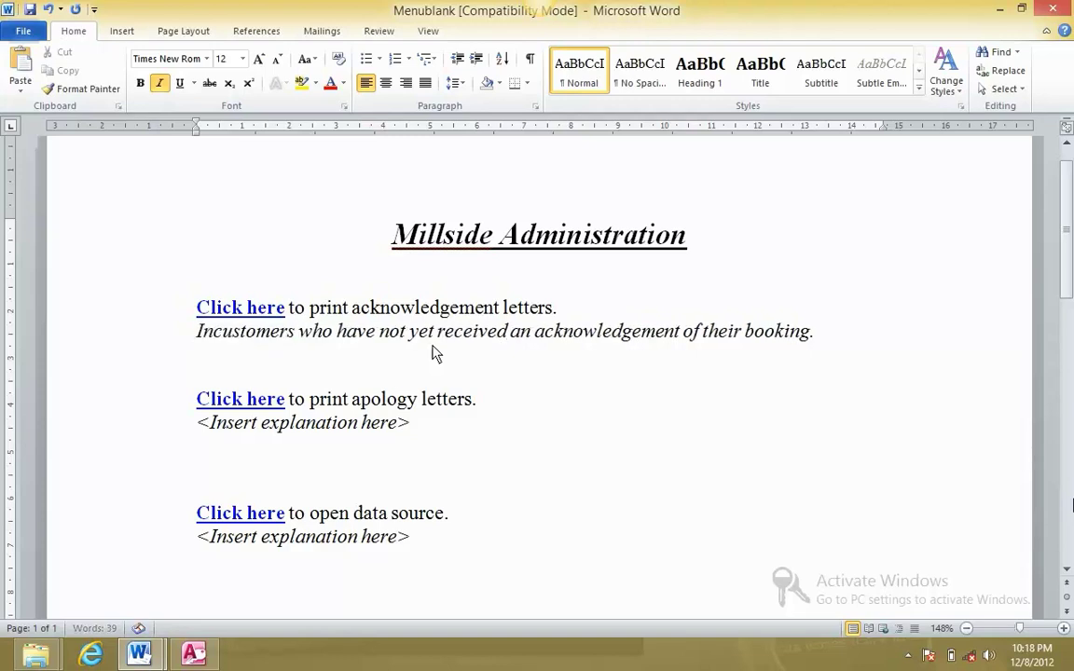
text(order to)
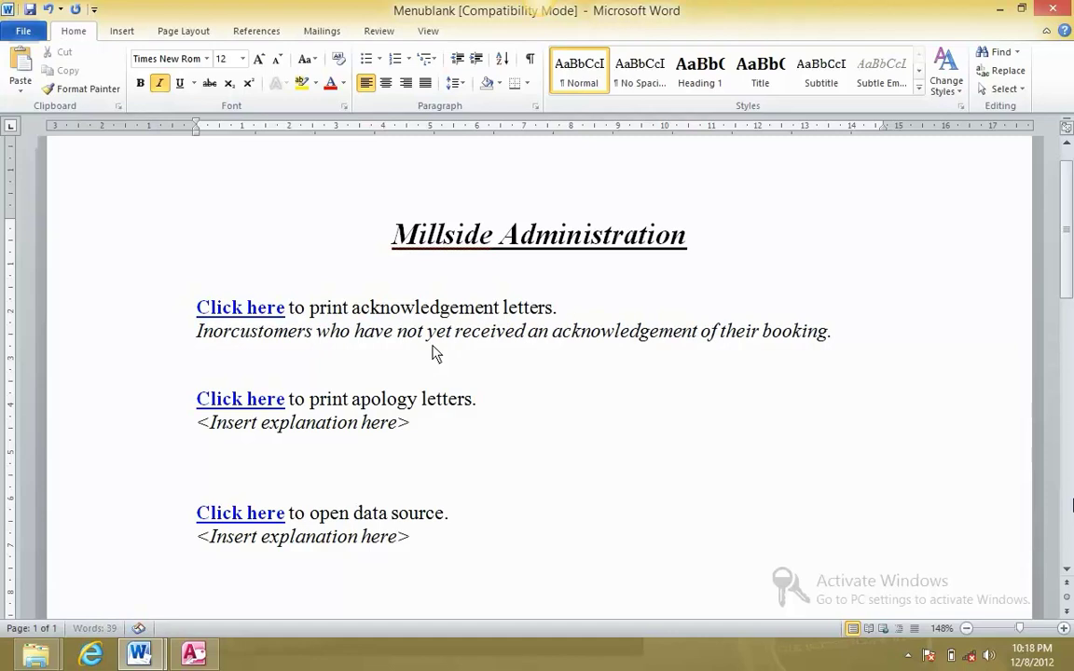
text( sele)
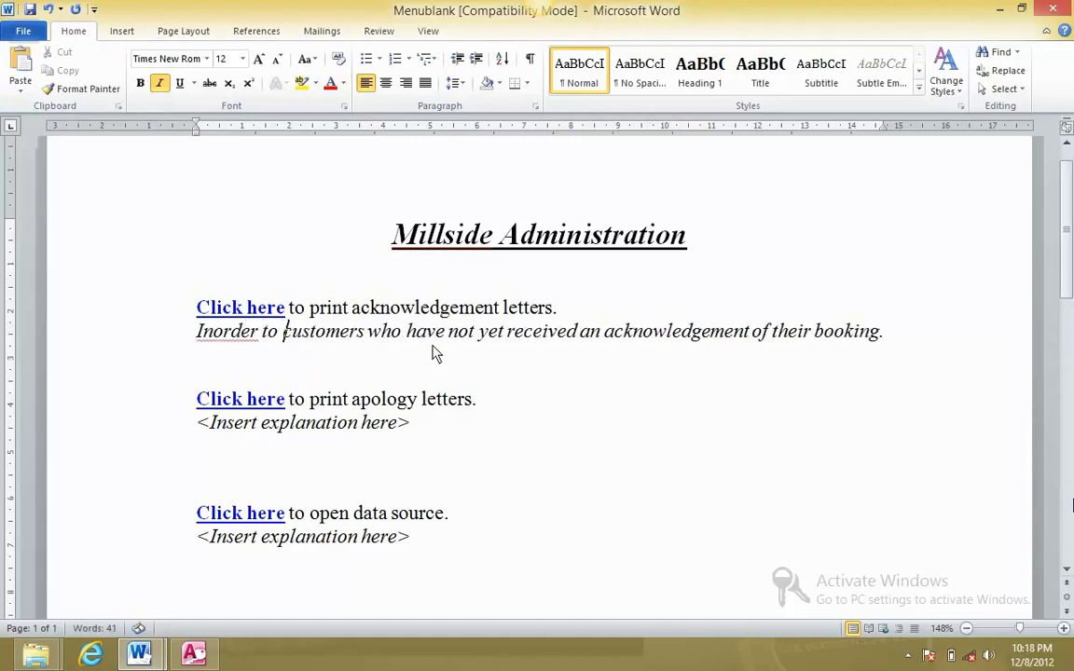
text(ct )
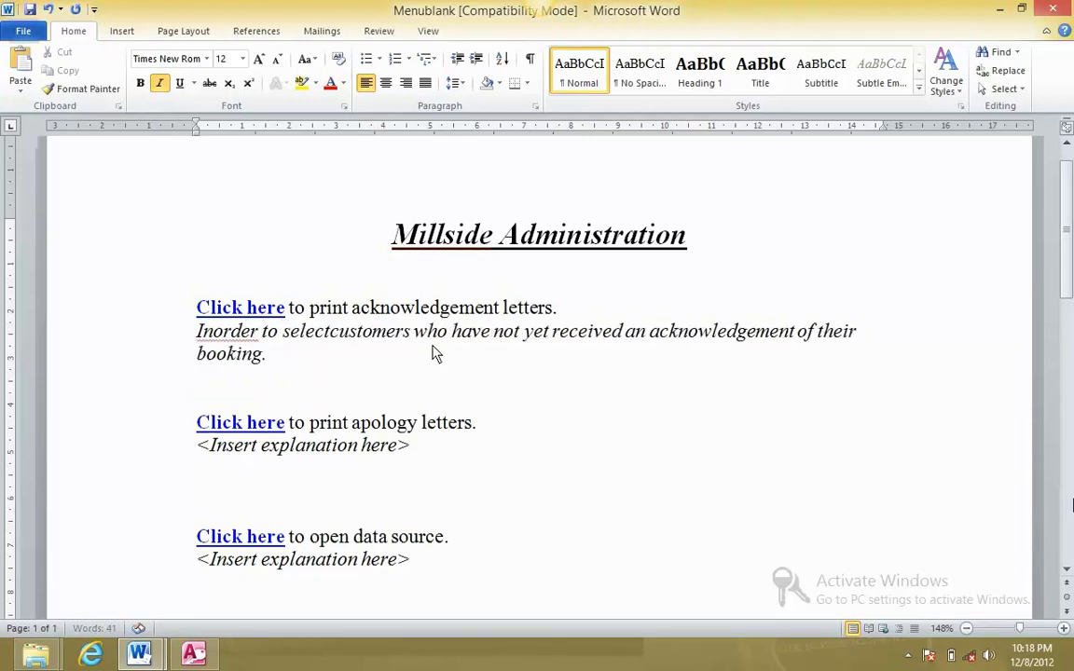
text(the)
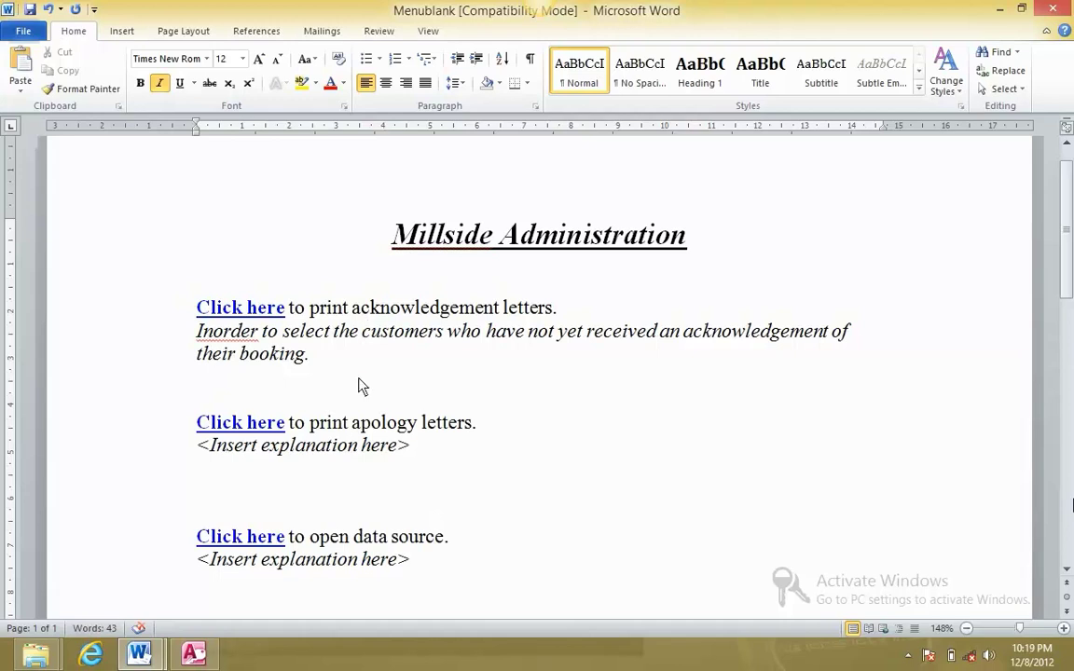
Replace the apology item's explanation placeholder with the exam paper's wording "customers who have ordered furniture that is unavailable,"
key(alt+Tab)
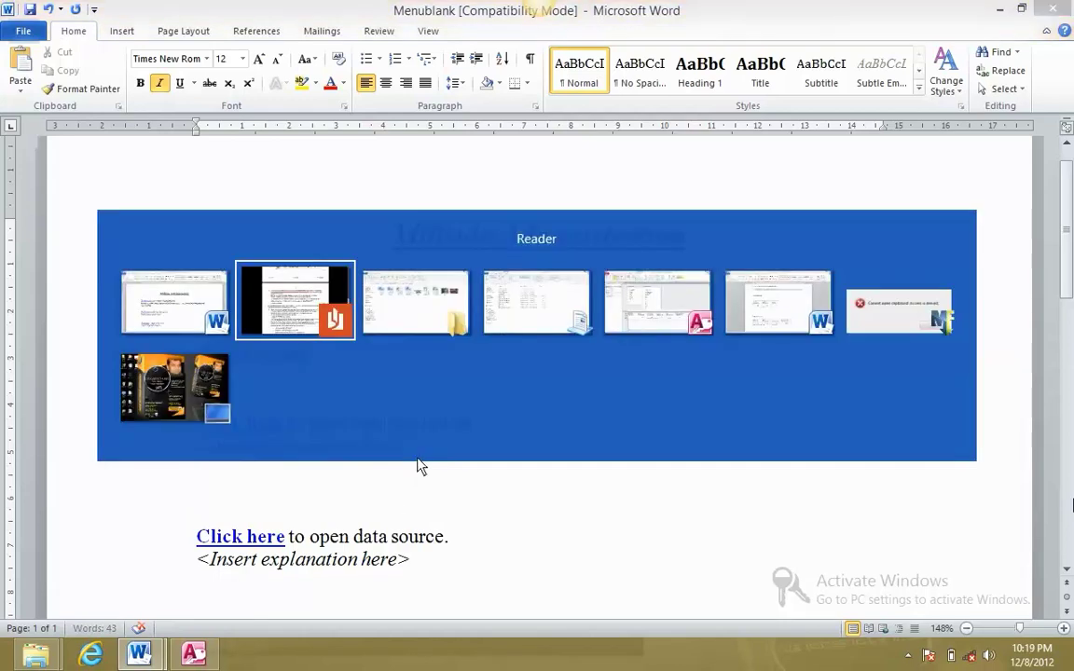
scroll(350, 373, down, 3)
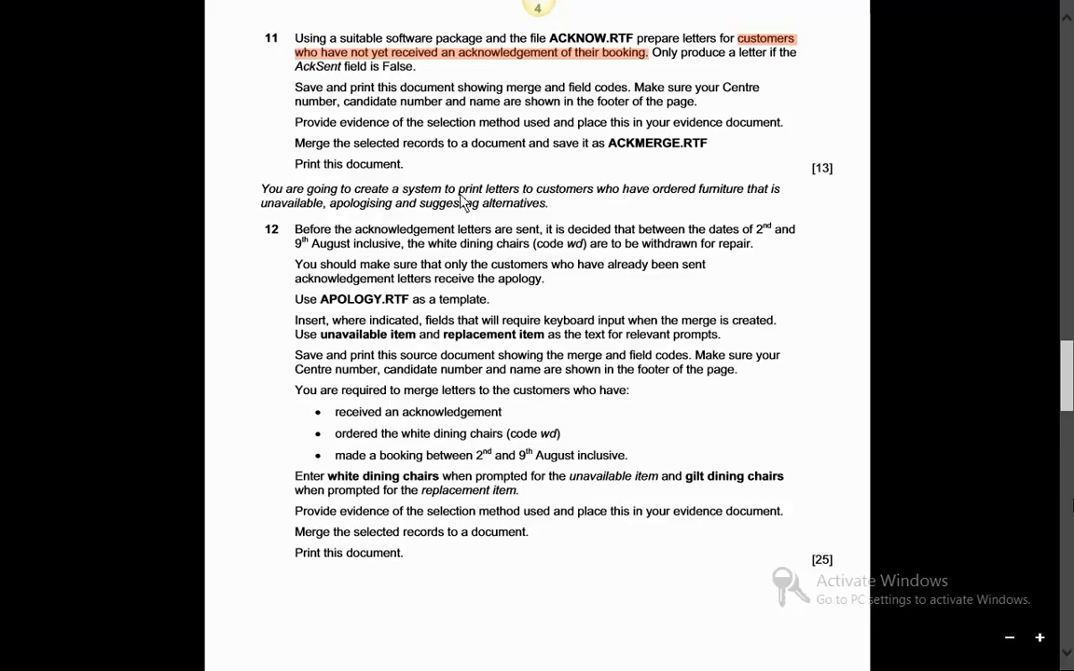
key(alt+Tab)
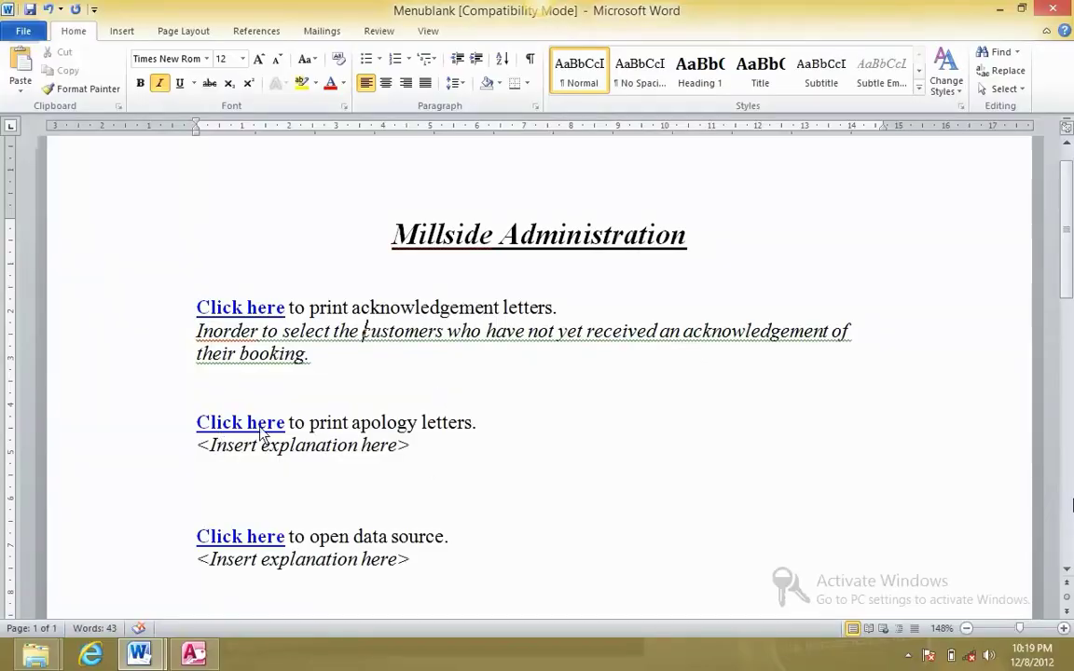
key(alt+Tab)
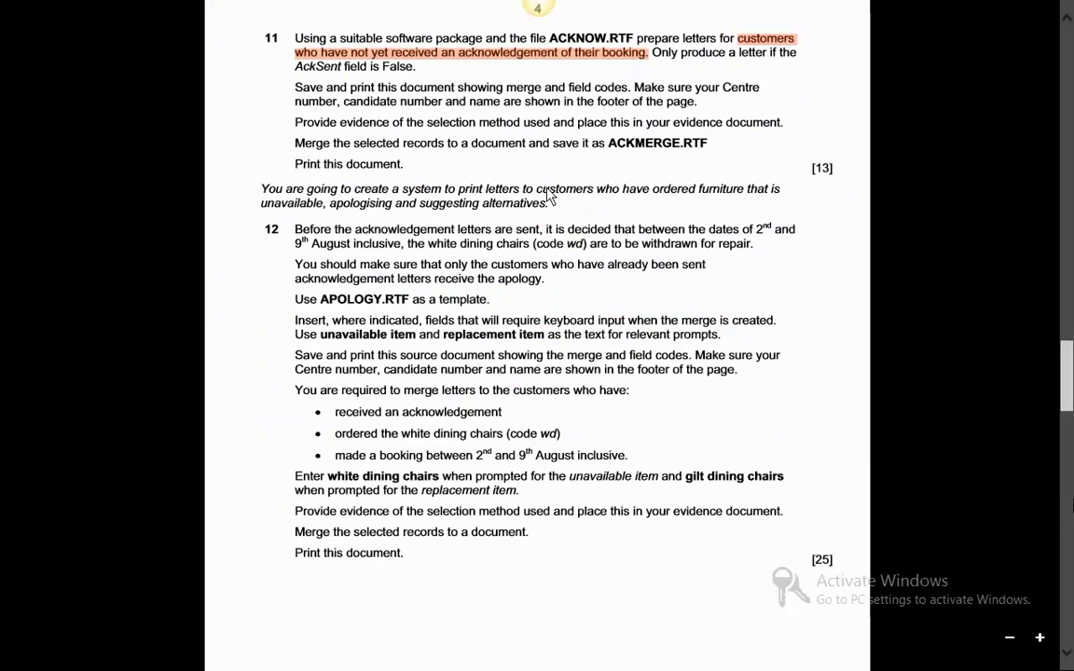
mouse_move(536, 191)
mouse_down()
mouse_move(762, 201)
mouse_move(671, 222)
mouse_move(318, 209)
mouse_up()
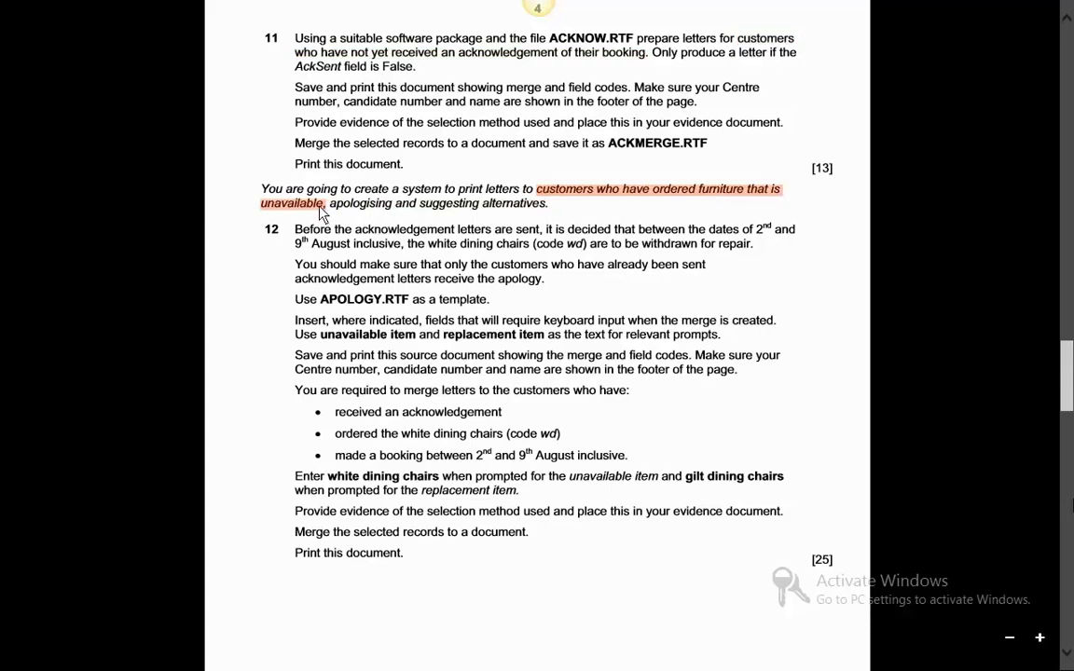
click(331, 182)
key(alt+Tab)
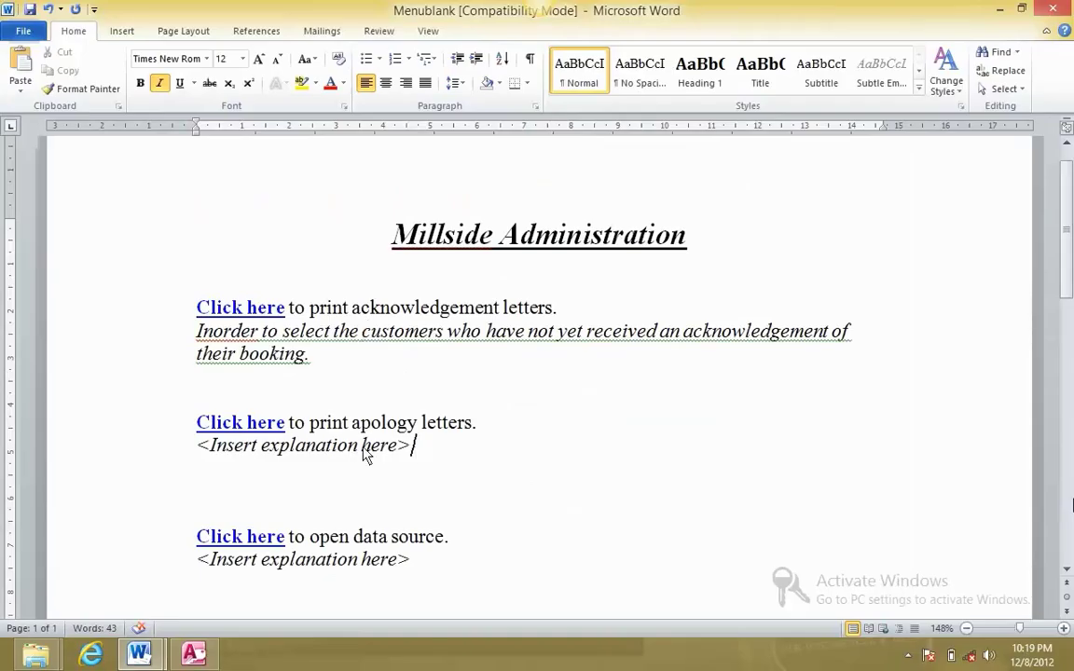
drag(412, 446, 206, 457)
key(ctrl+v)
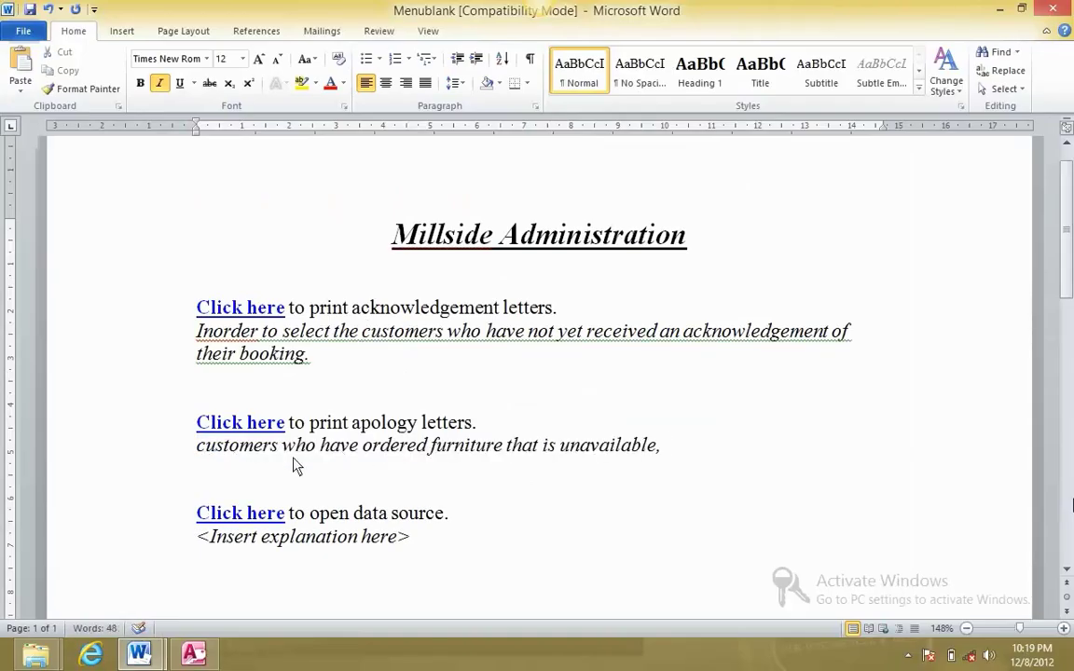
Capitalise the first word of the explanation under the apology letters item
key(Return)
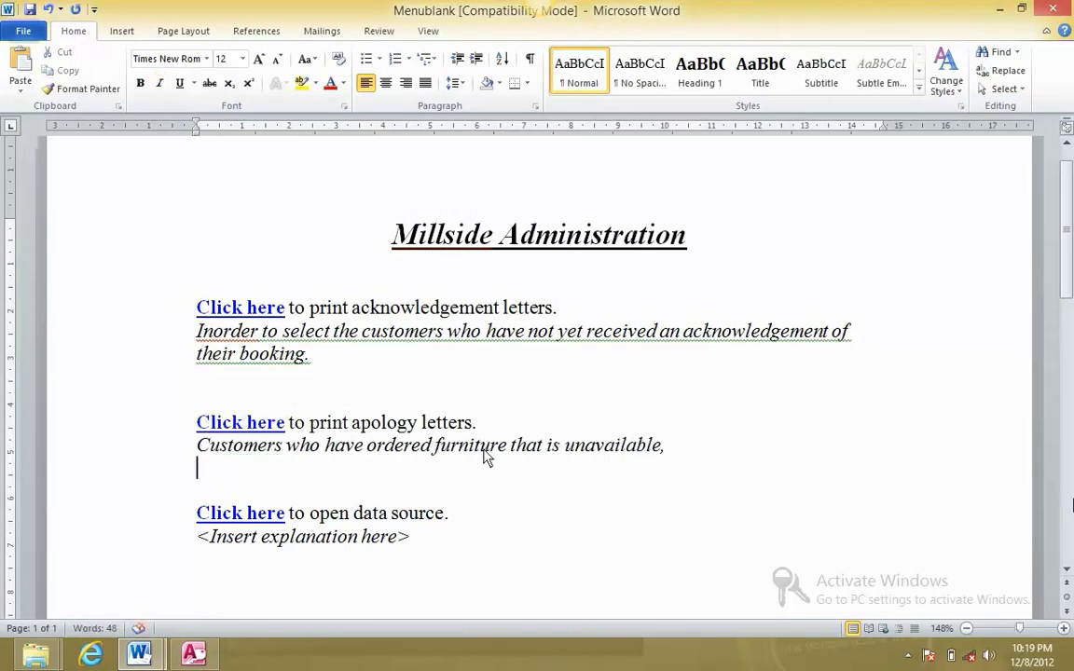
click(692, 456)
scroll(362, 490, down, 1)
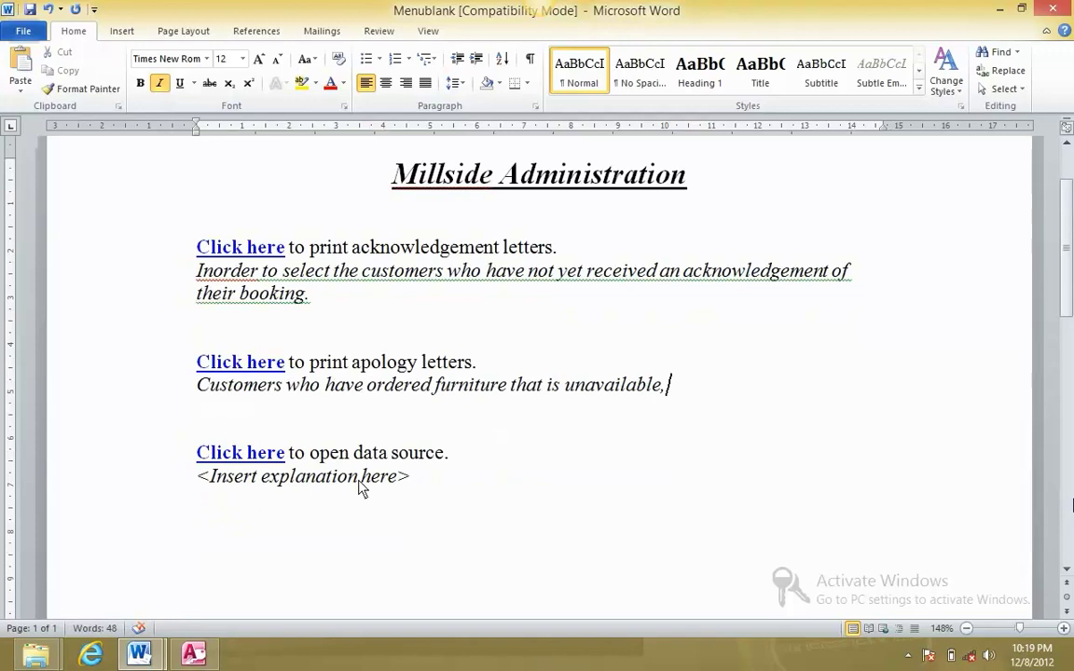
Read the exam paper's task 13 instructions on menu hyperlinks and explanations, and return to the menu document
click(217, 452)
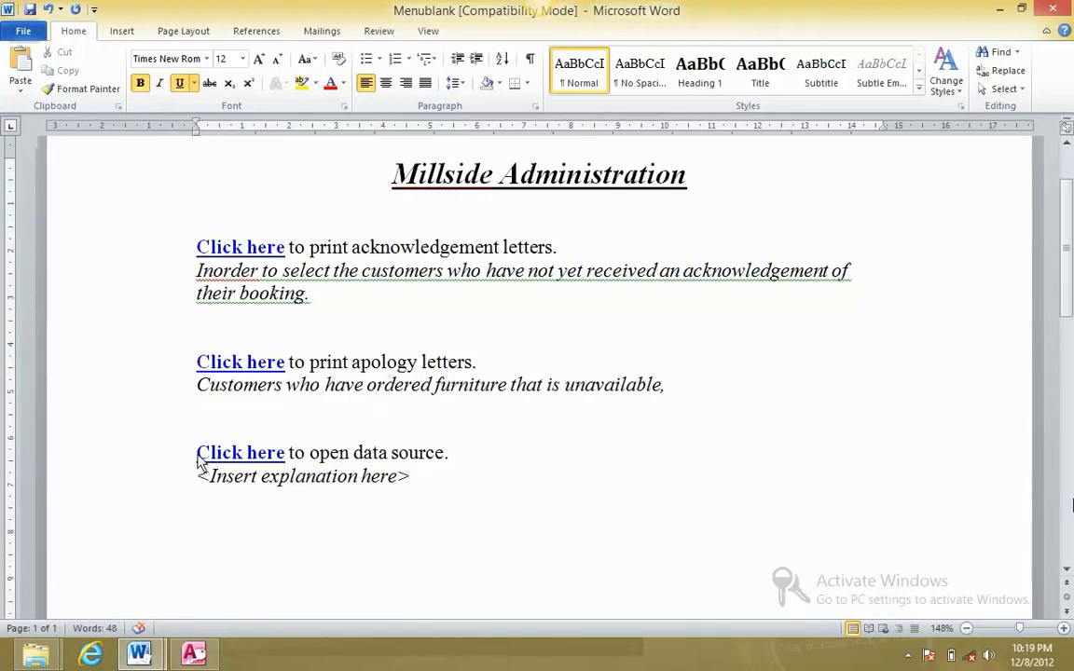
key(alt+Tab)
scroll(314, 461, down, 10)
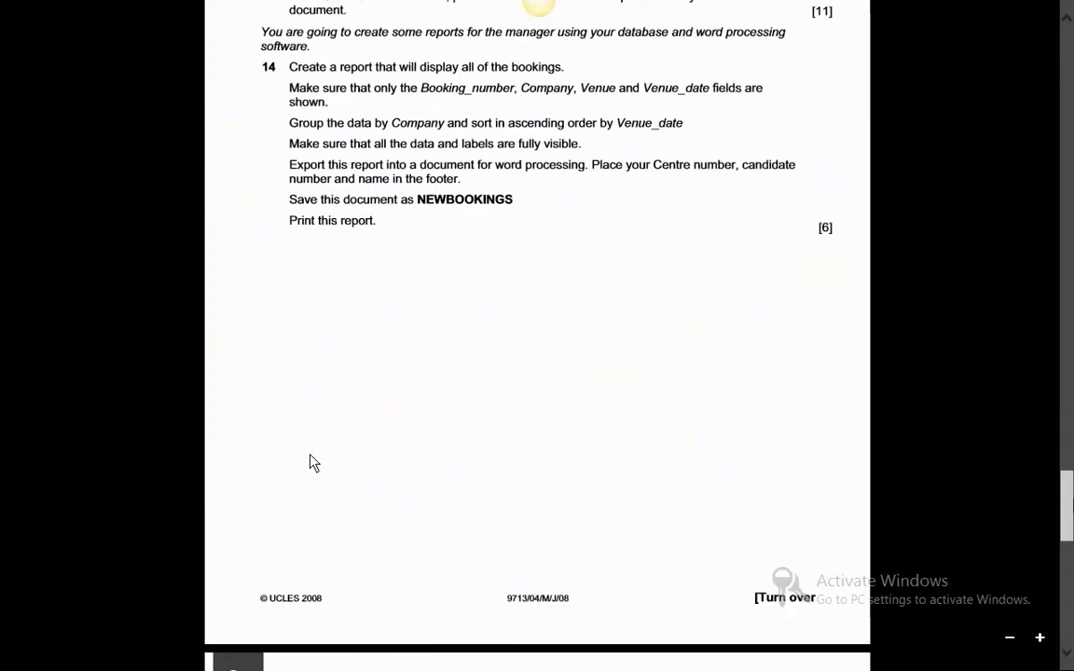
scroll(313, 461, up, 4)
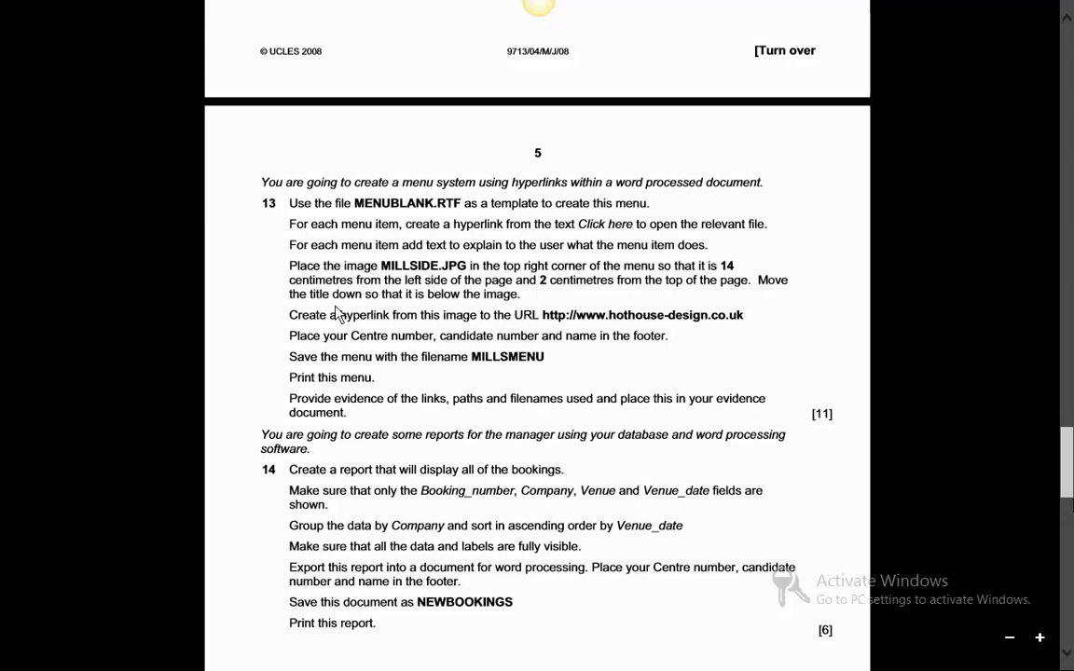
key(alt+Tab)
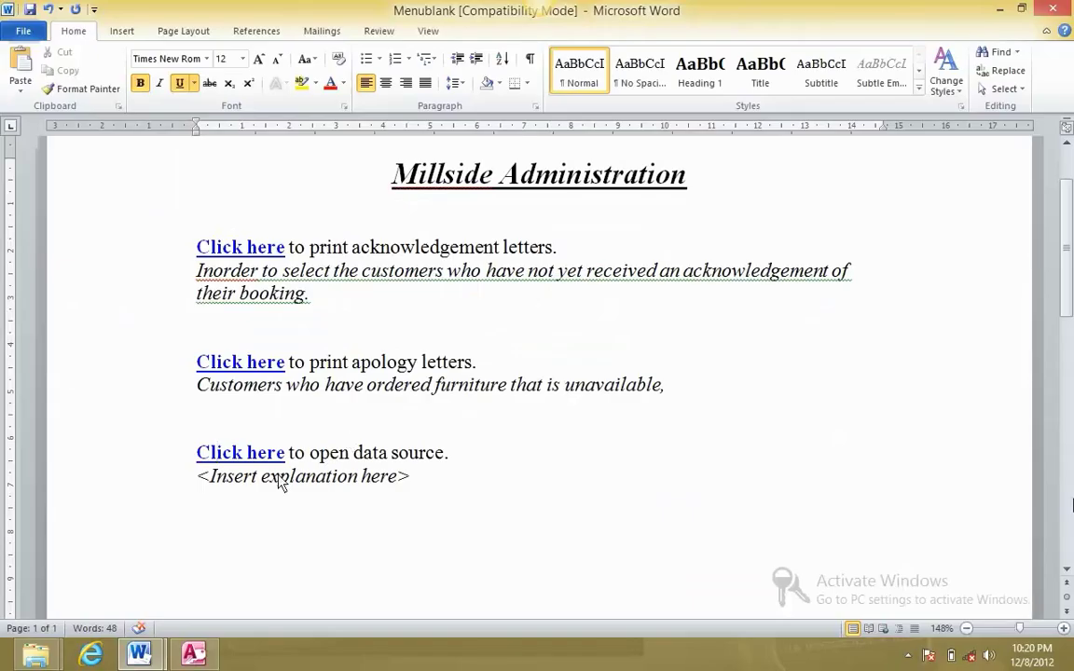
drag(290, 464, 186, 462)
right_click(210, 453)
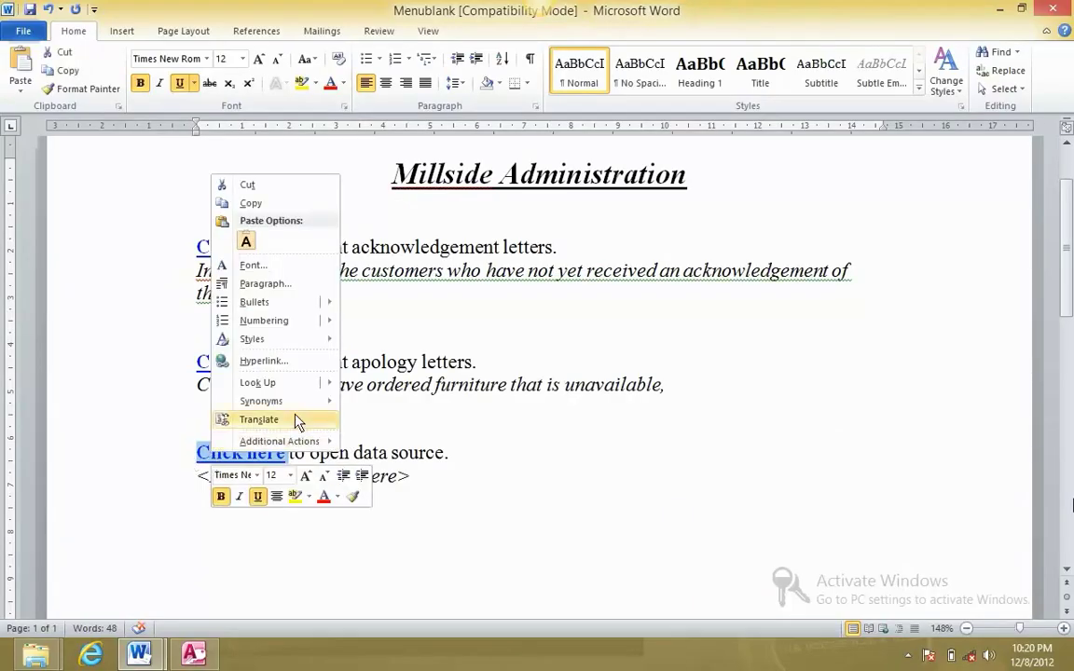
click(261, 361)
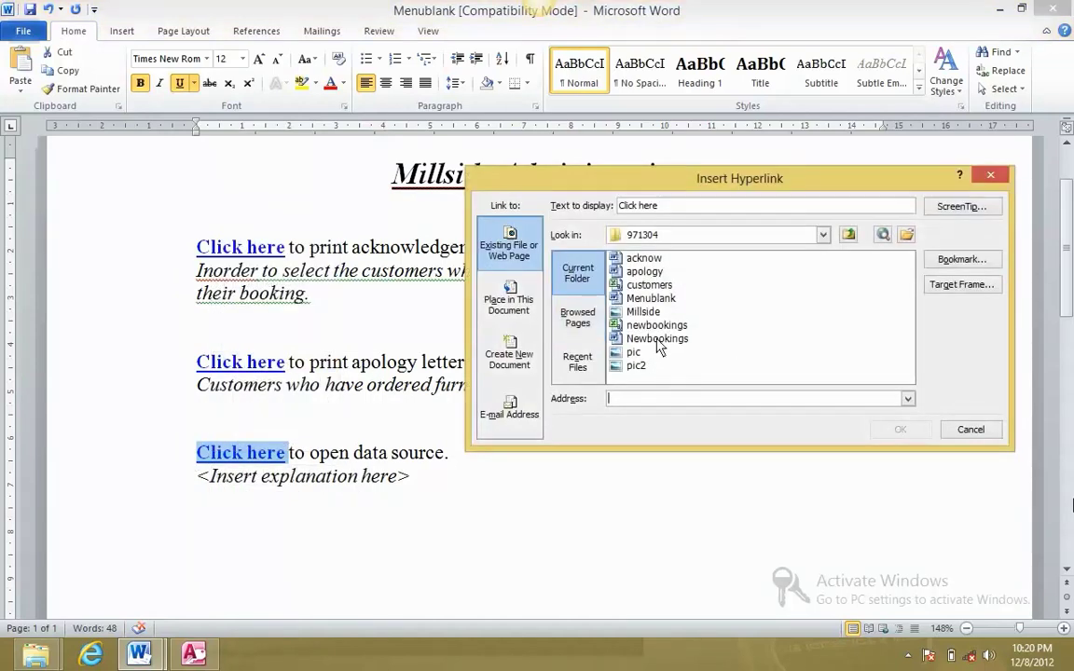
click(956, 435)
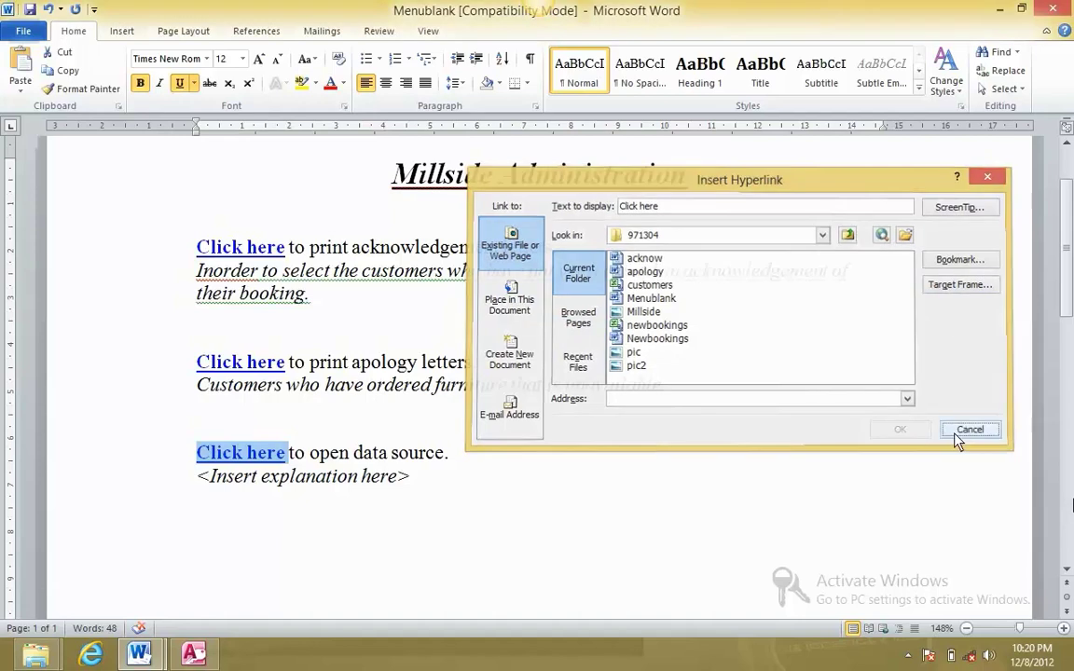
Copy the MILLSIDE Access database from the Documents library into the 971304 folder
mouse_move(36, 652)
click(267, 578)
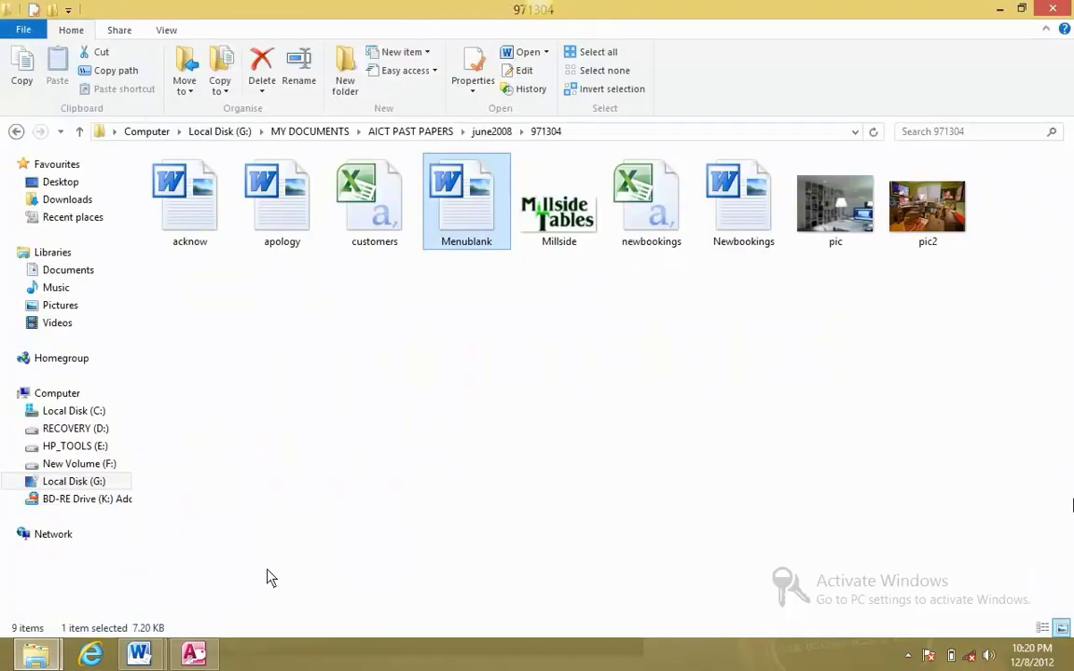
click(70, 269)
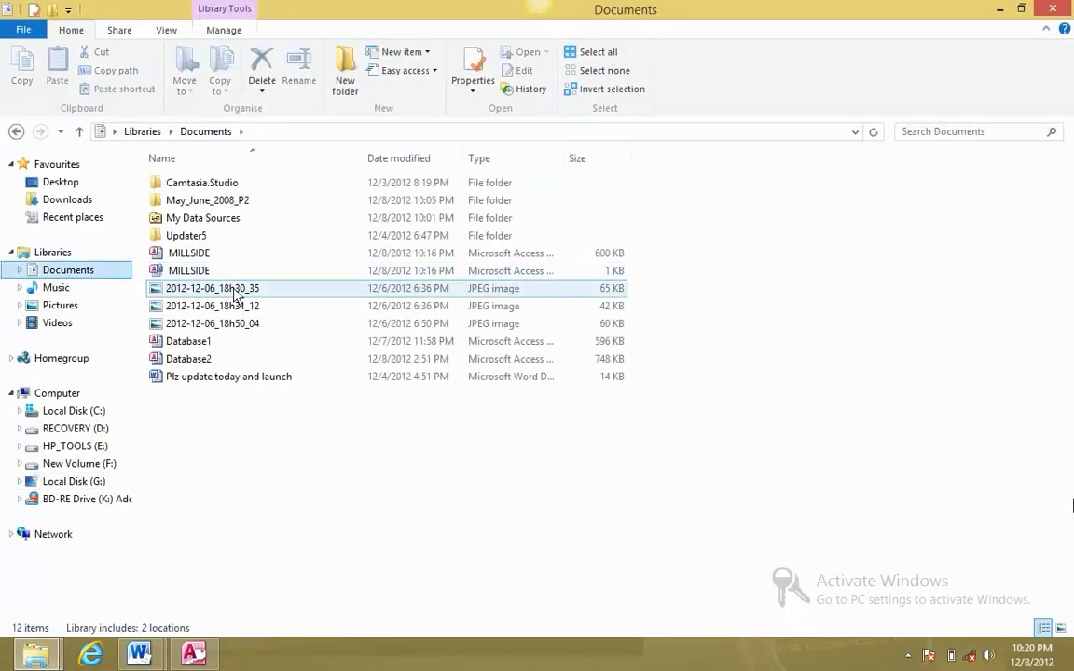
click(231, 259)
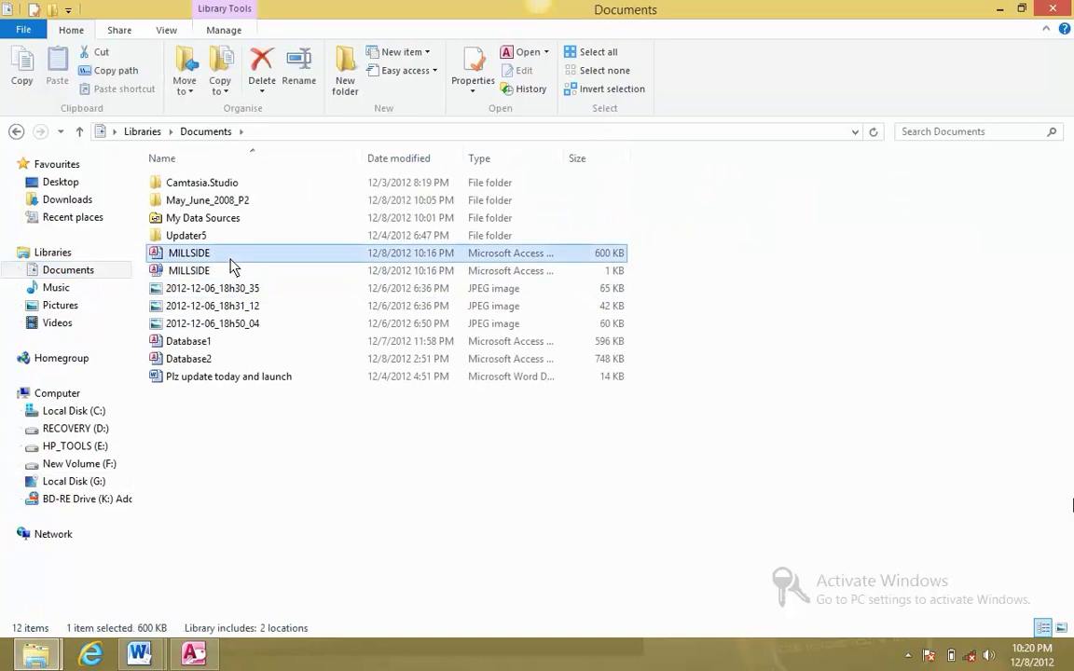
right_click(232, 263)
click(279, 397)
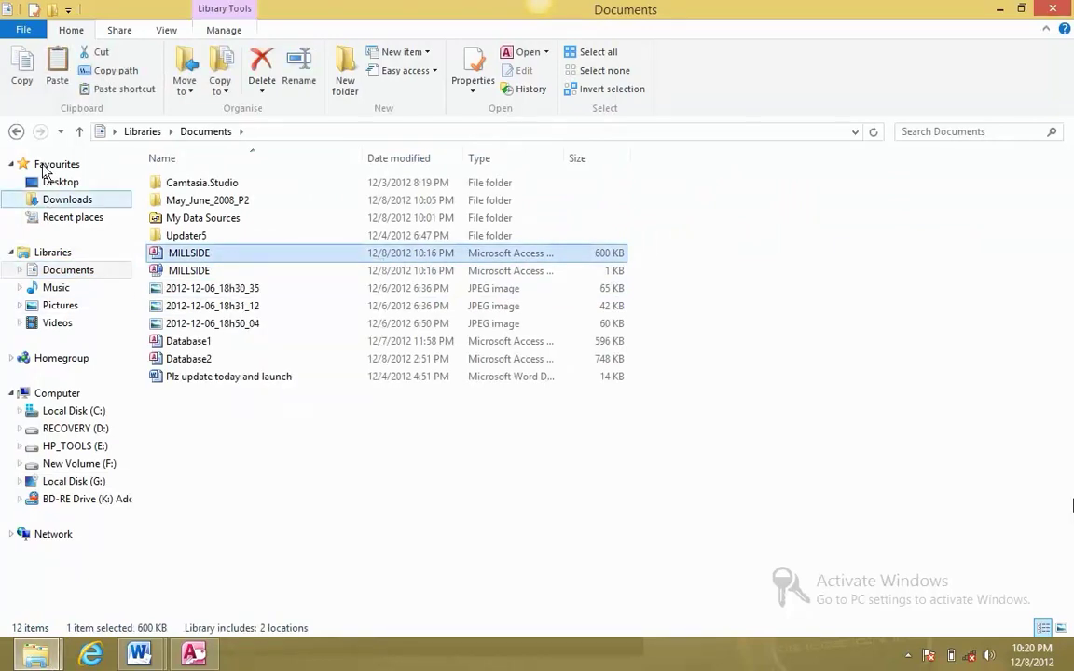
click(16, 131)
right_click(343, 371)
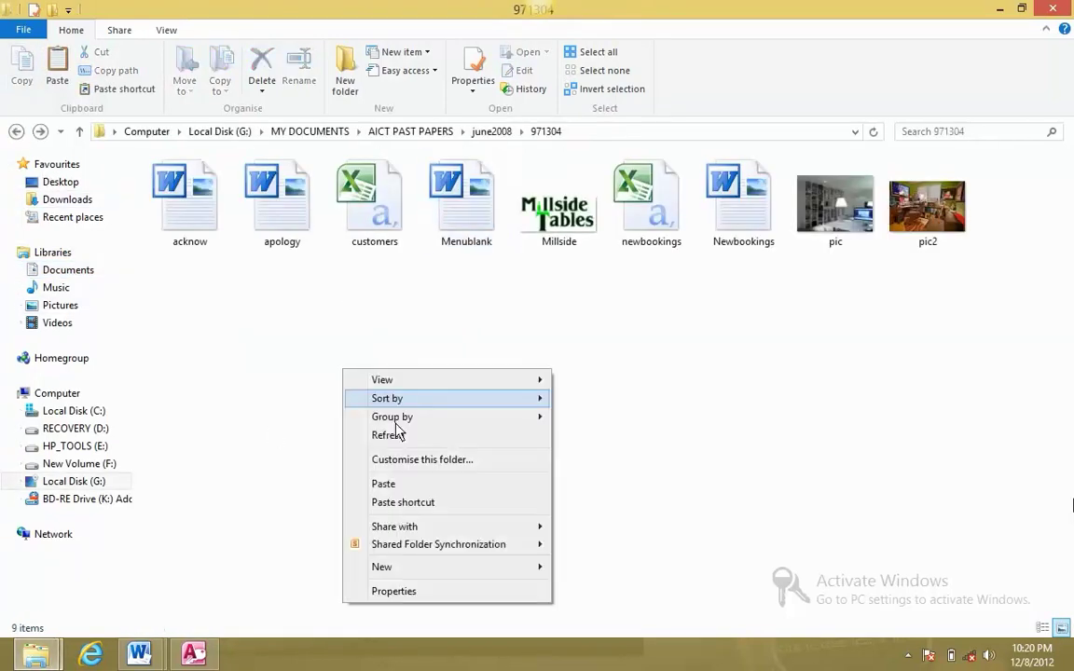
click(400, 485)
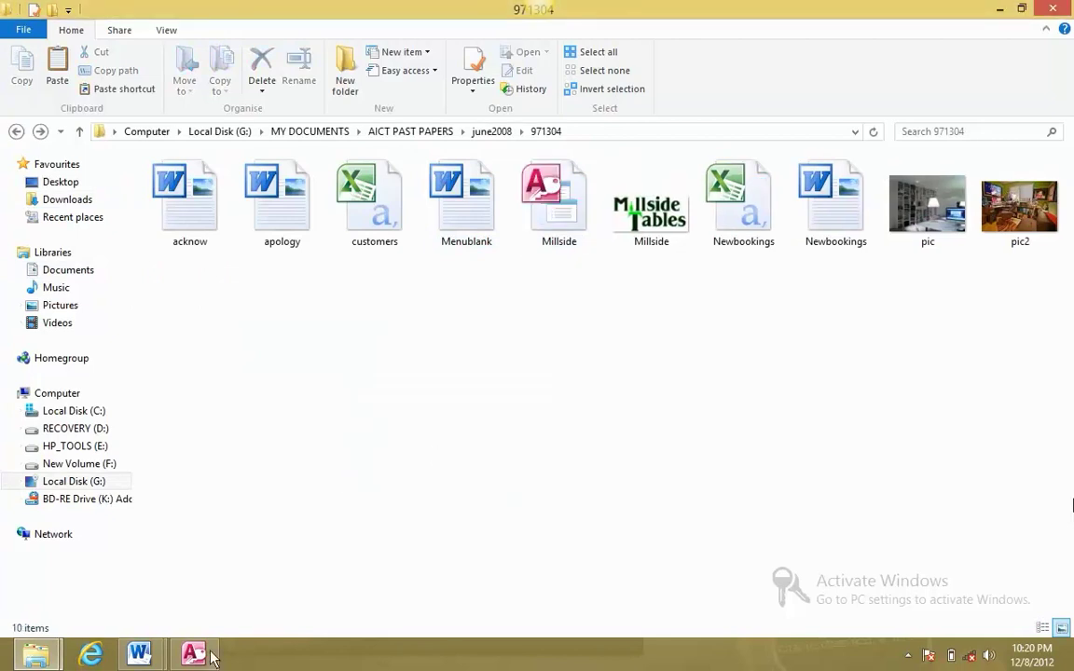
Hyperlink the "Click here" text of the data source item to the existing file MILLSIDE.accdb in the 971304 folder
click(208, 656)
mouse_move(139, 652)
click(251, 471)
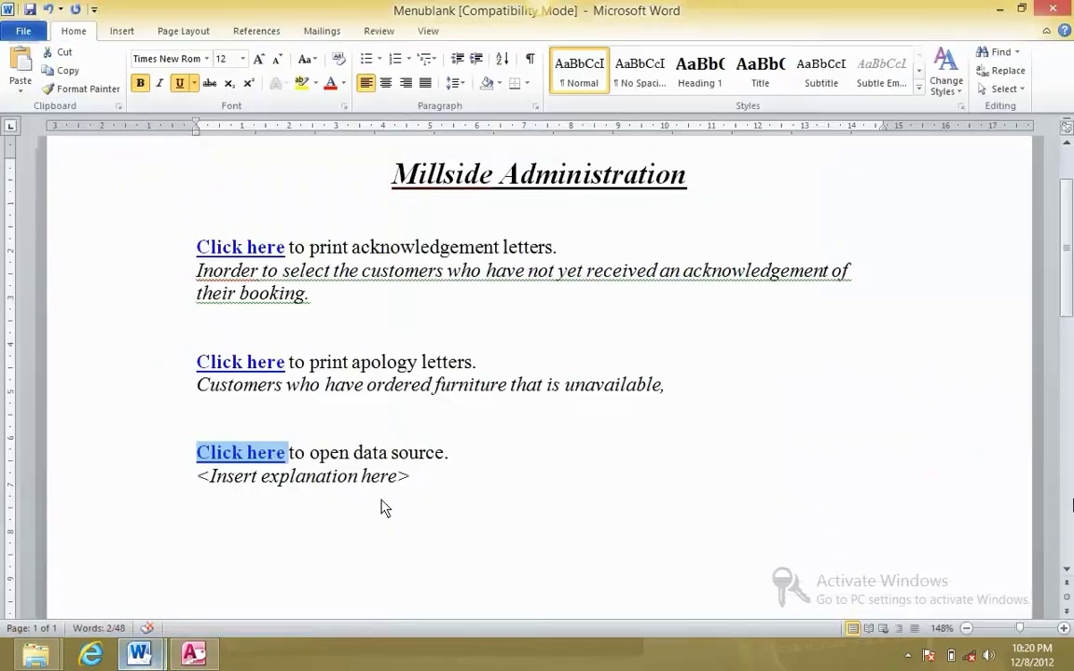
right_click(250, 465)
click(326, 356)
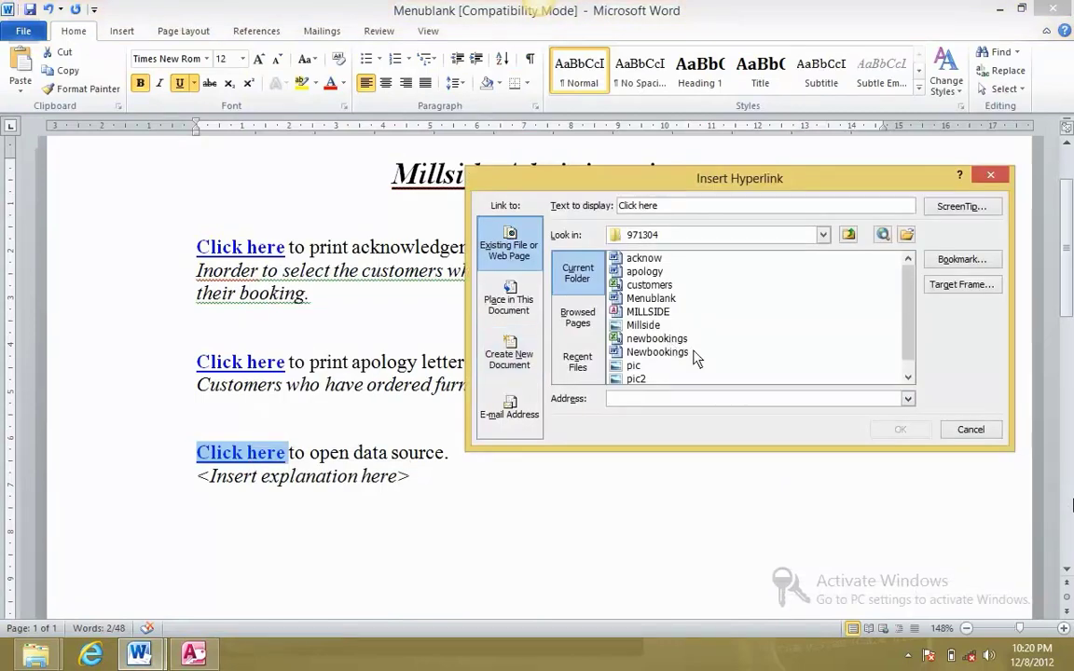
click(648, 311)
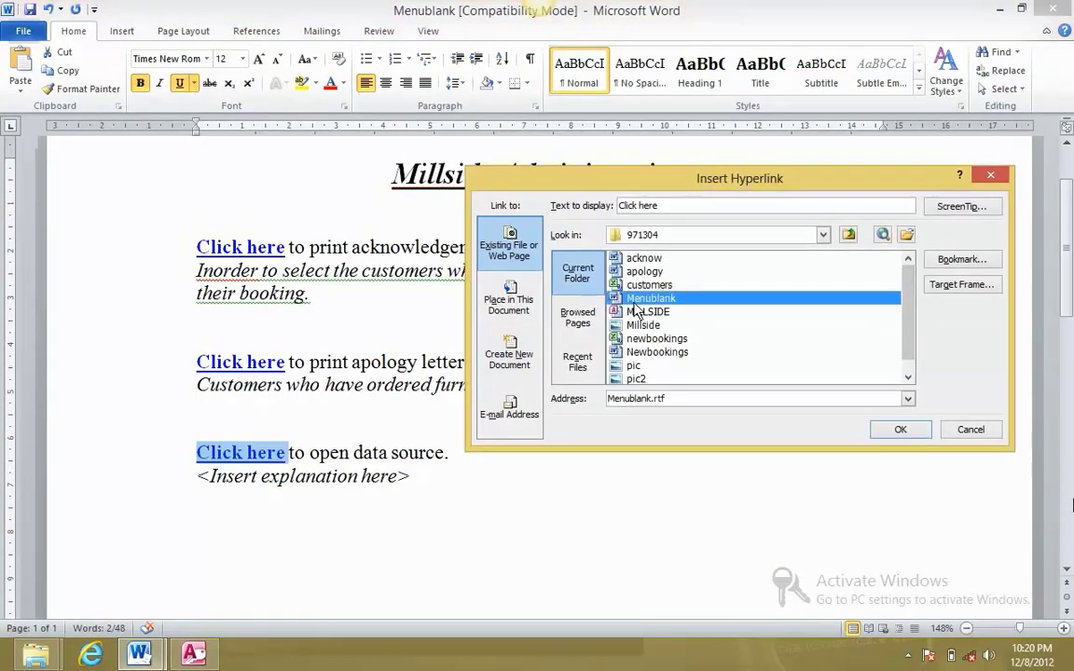
click(900, 430)
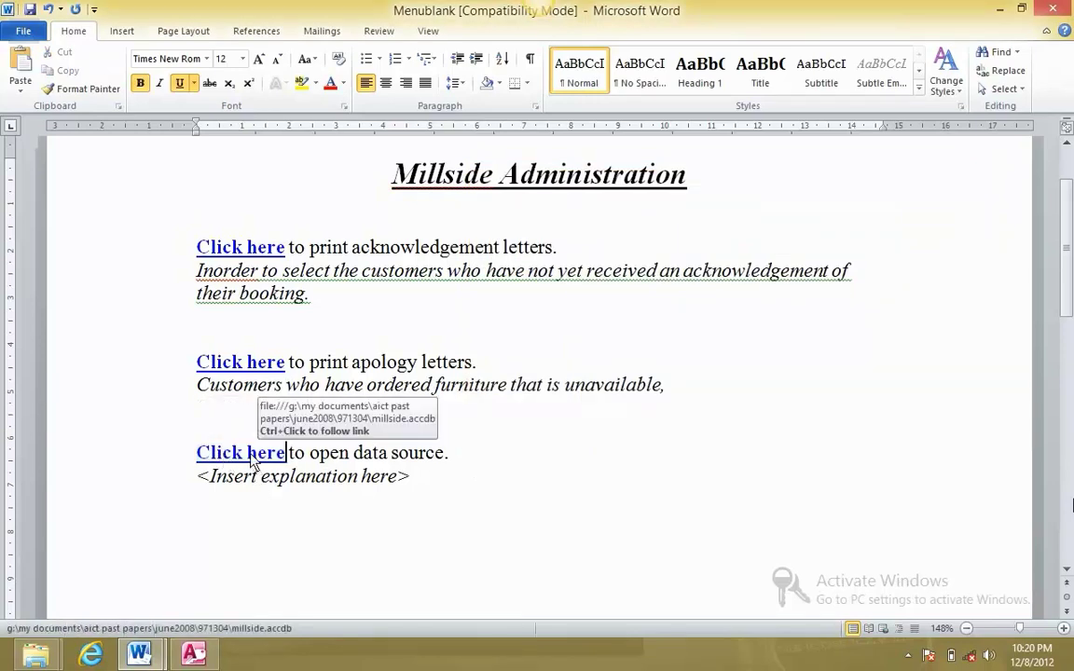
Test the data source and acknowledgement letters hyperlinks by following each one and closing the file it opens
click(277, 519)
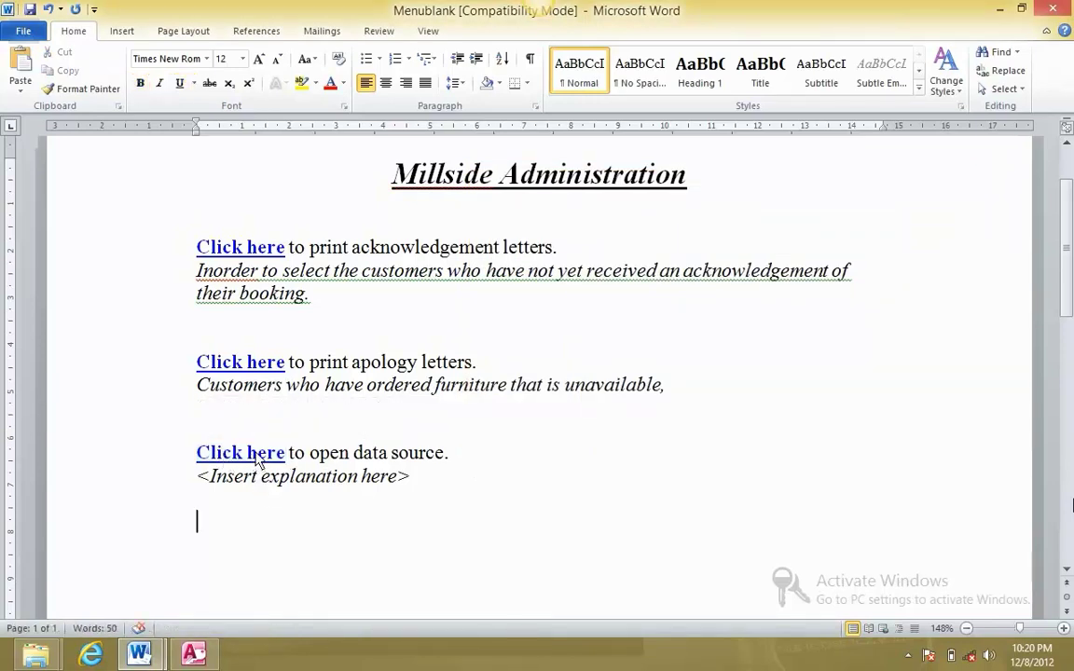
drag(255, 454, 265, 454)
key(alt+Tab)
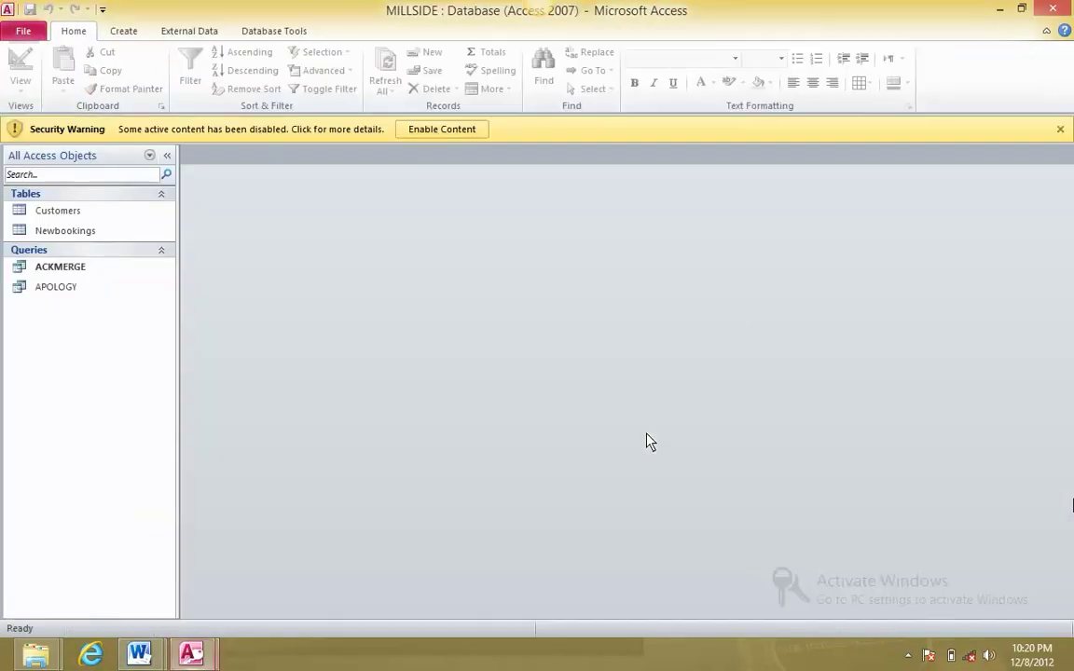
click(1063, 8)
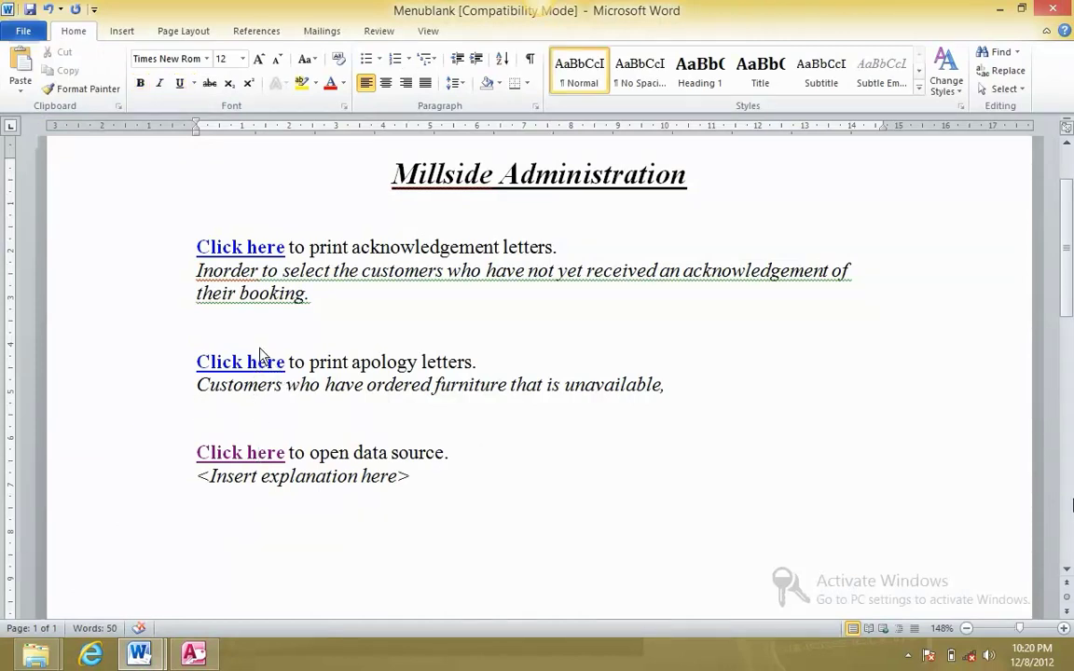
ctrl+click(252, 250)
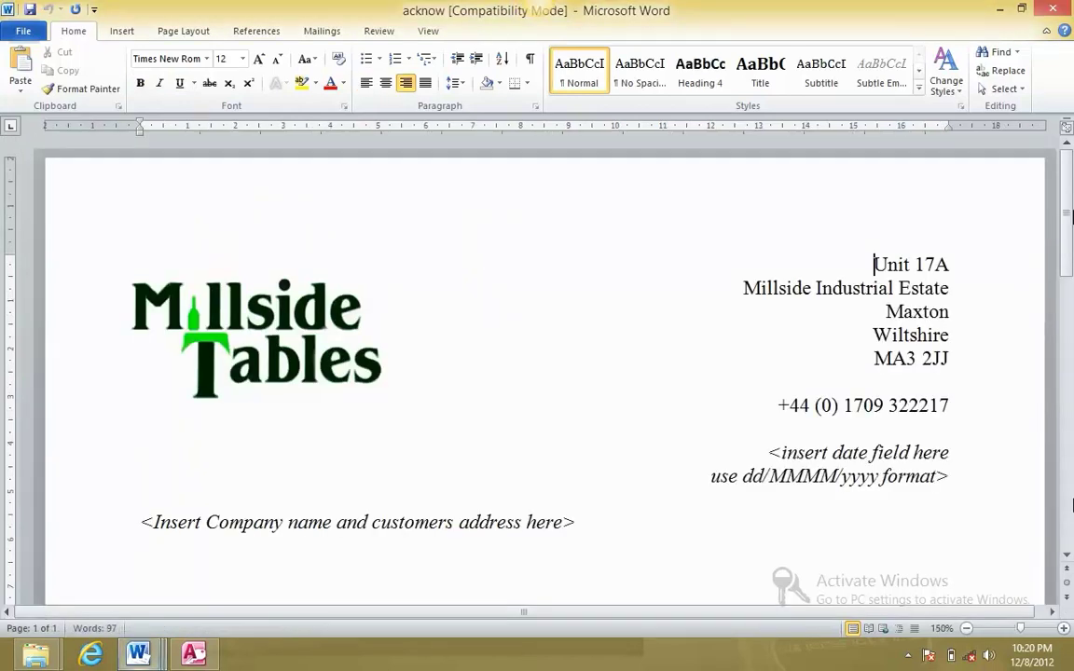
click(1052, 9)
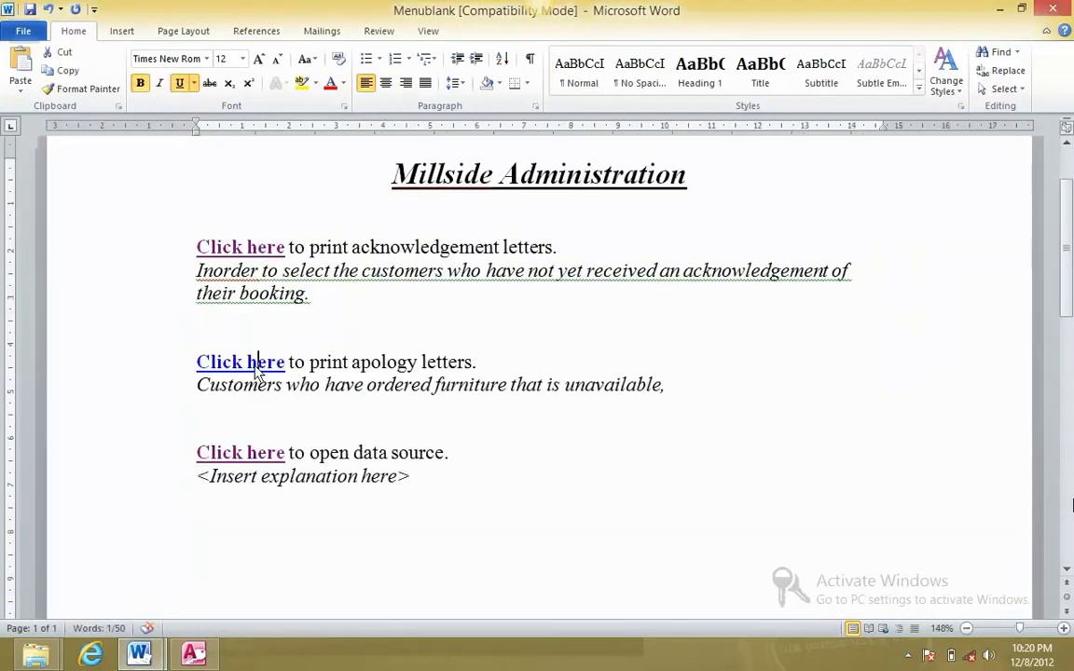
drag(257, 369, 203, 368)
right_click(205, 370)
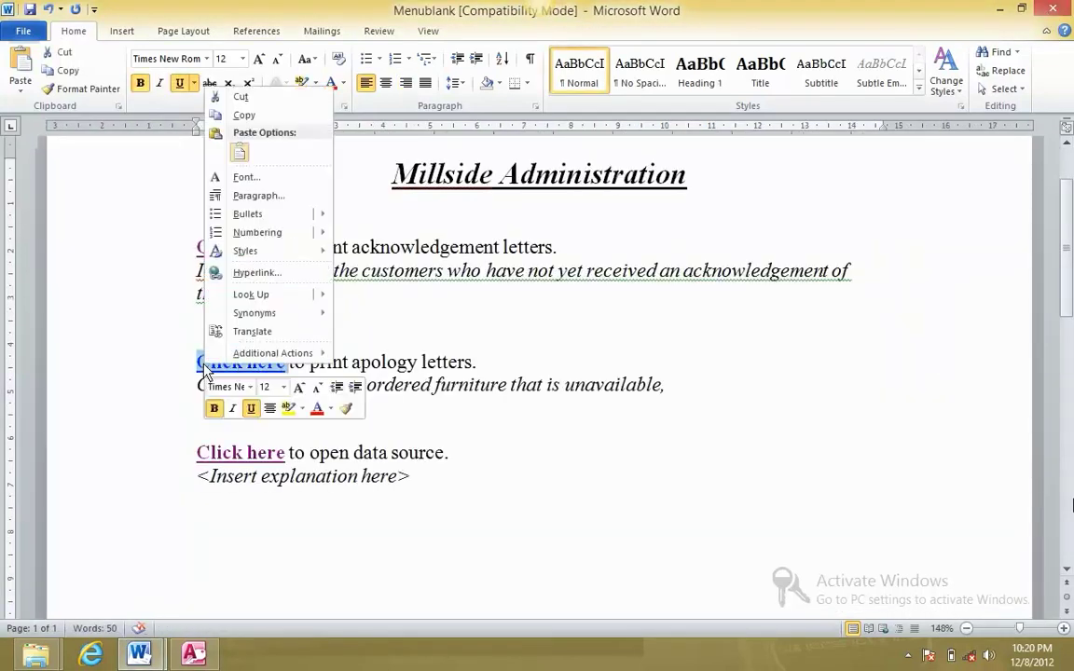
click(275, 272)
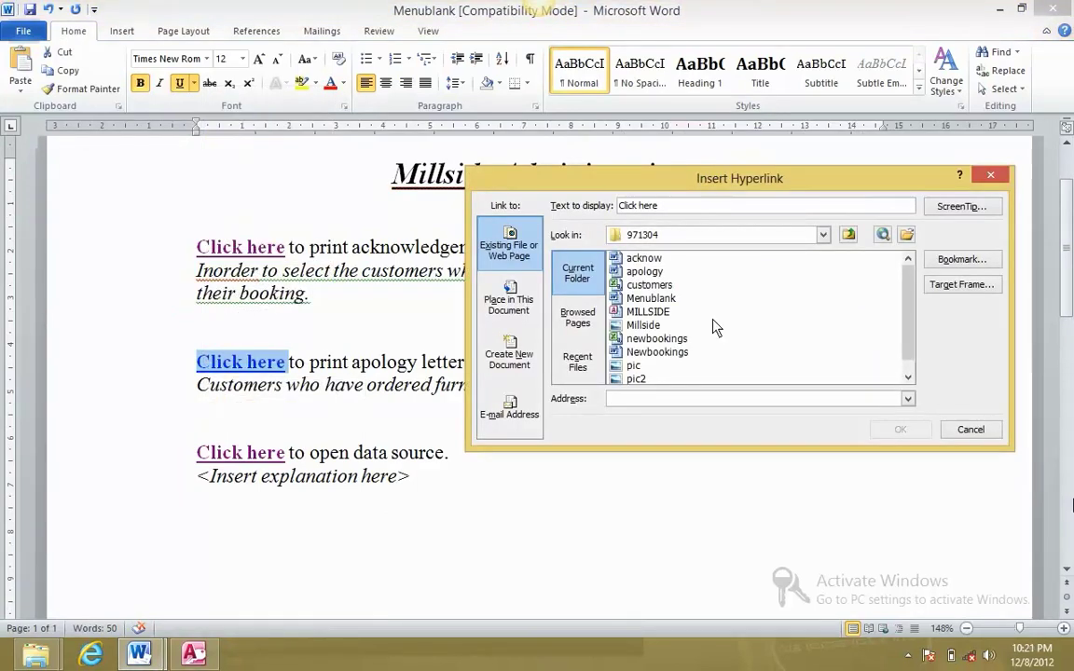
key(Escape)
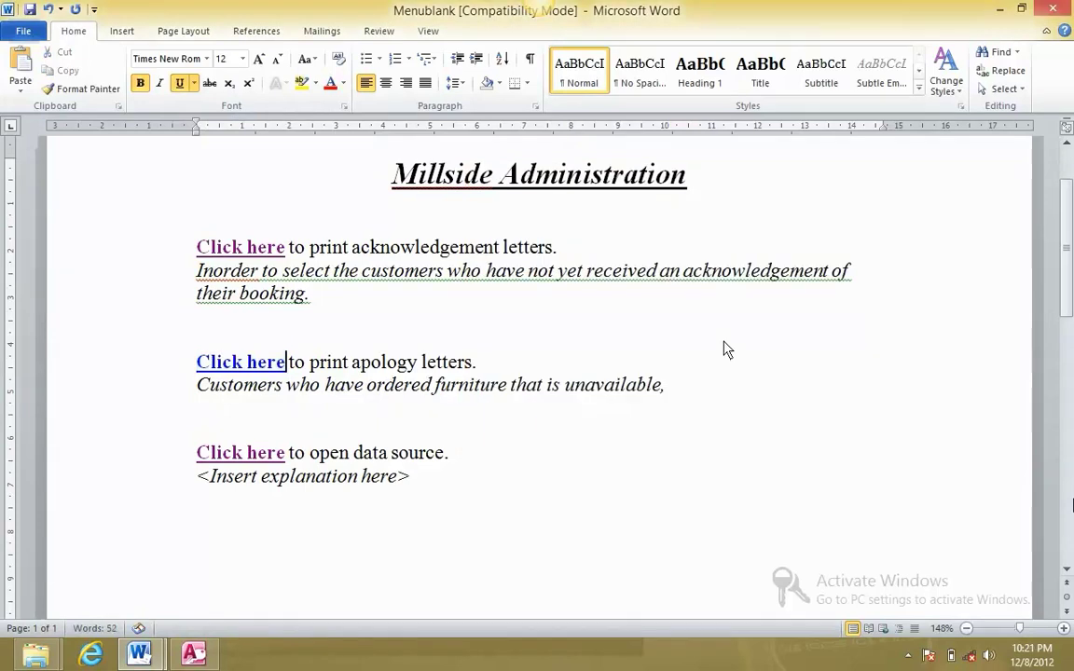
Test the apology letters hyperlink, allowing the APOLOGY query to run, and close the opened letter
ctrl+click(241, 363)
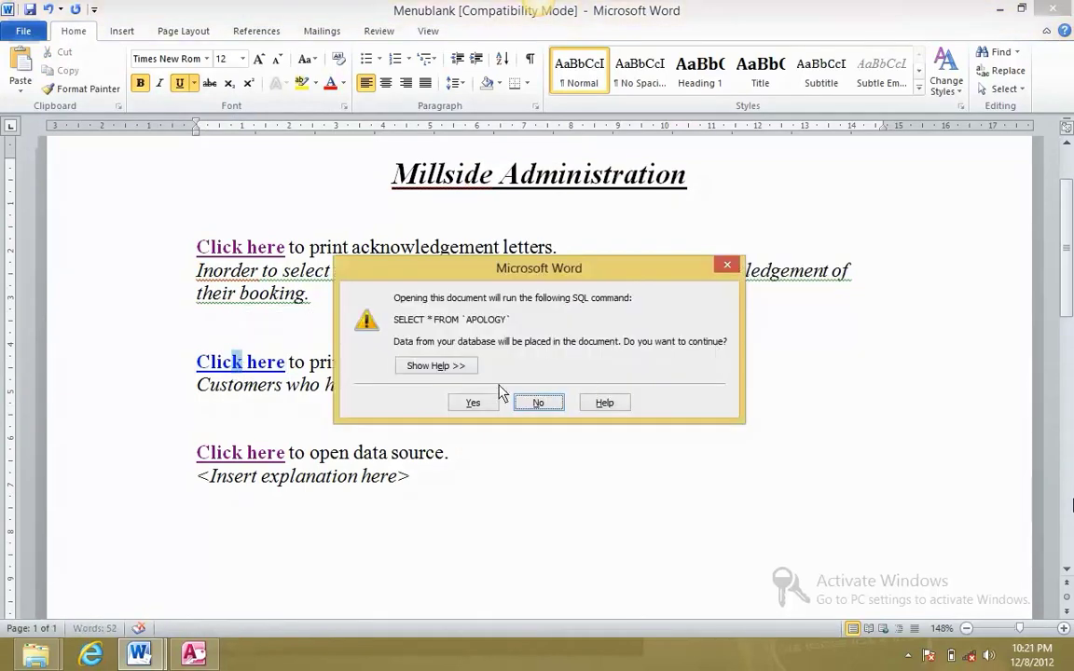
click(475, 404)
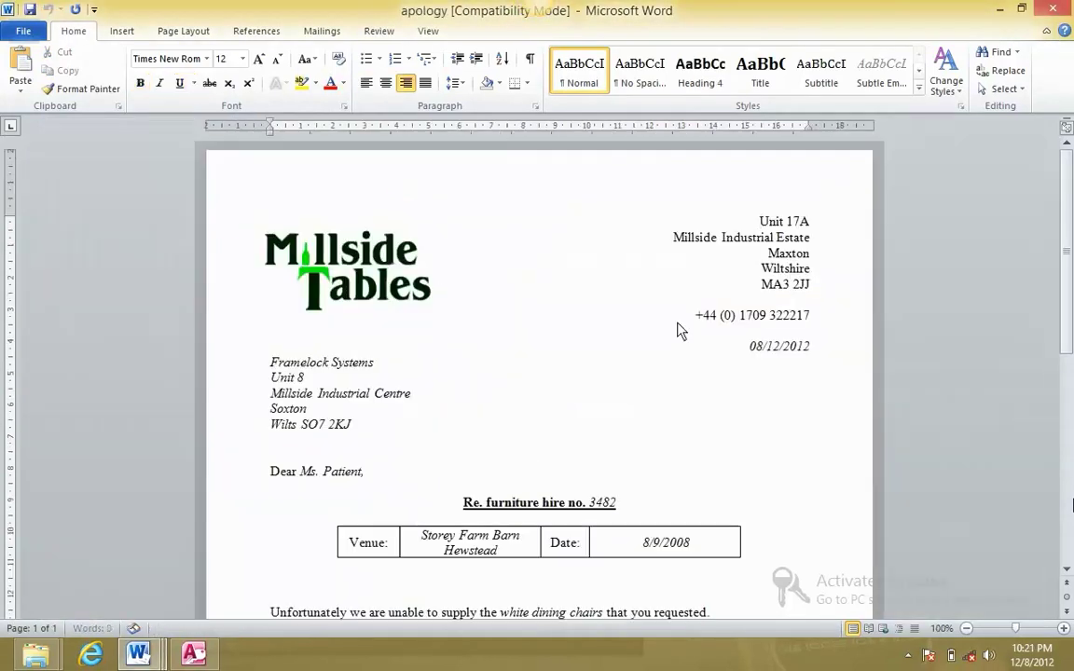
click(1069, 8)
click(534, 346)
click(490, 438)
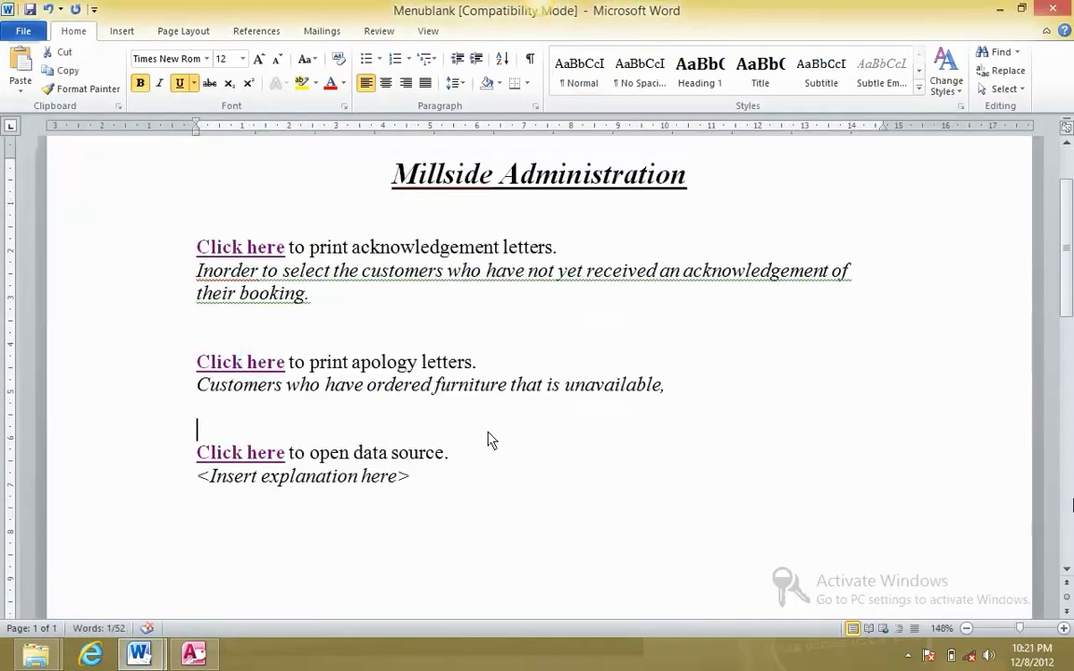
Check the exam paper's task 13 requirements for evidence of the links, paths and filenames
ctrl+scroll(441, 511, up, 5)
key(alt+Tab)
key(alt+Tab)
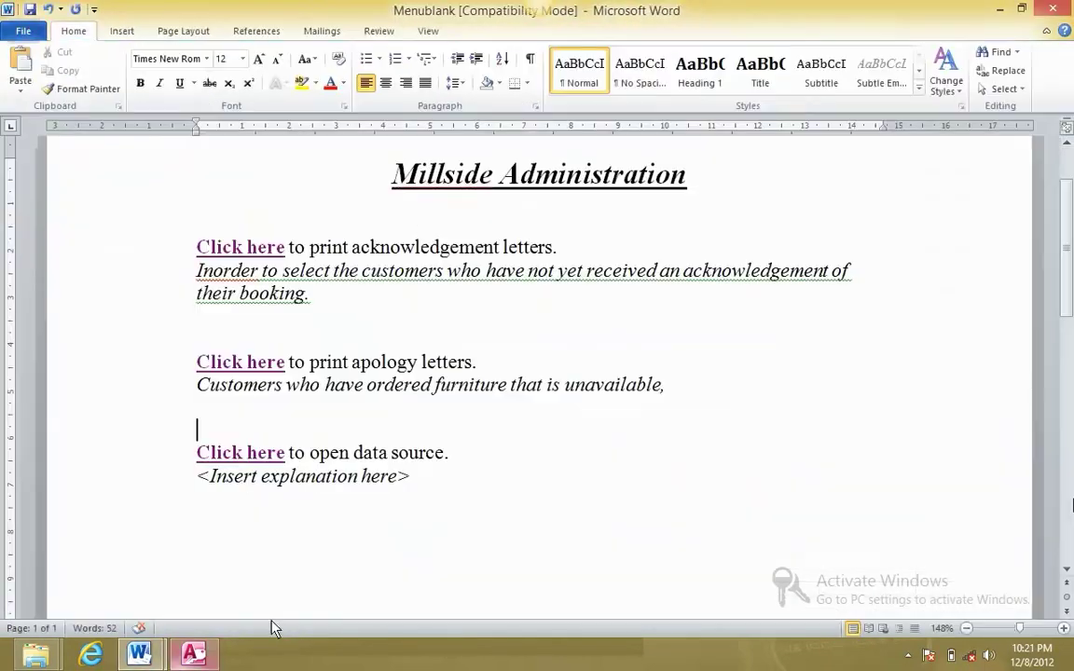
key(alt+Tab)
key(Tab)
key(alt+Tab)
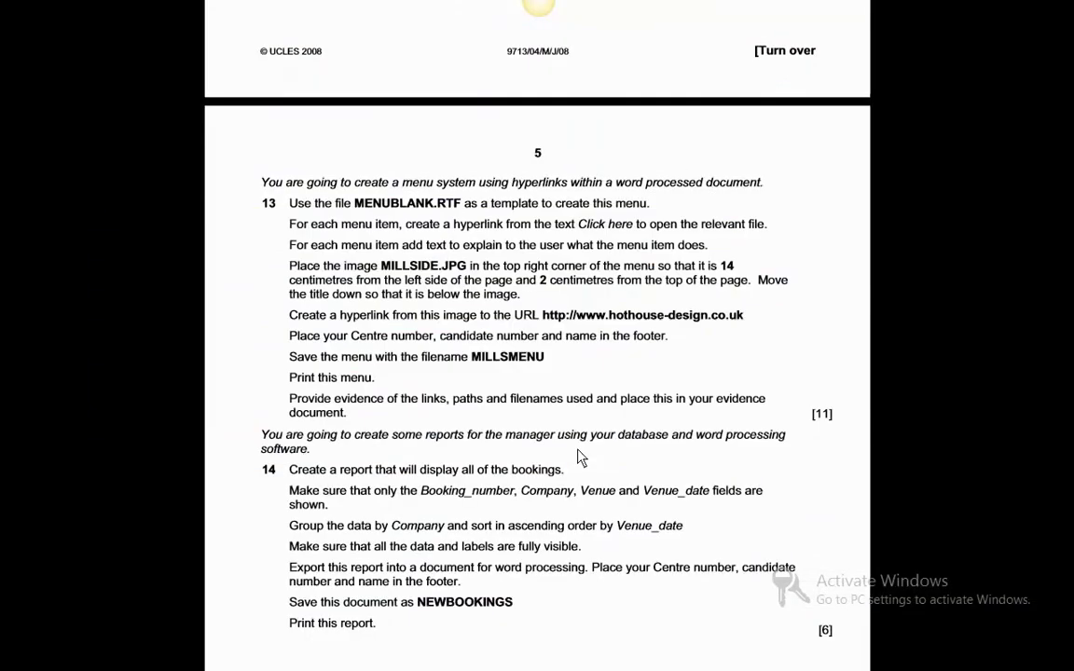
scroll(412, 314, down, 3)
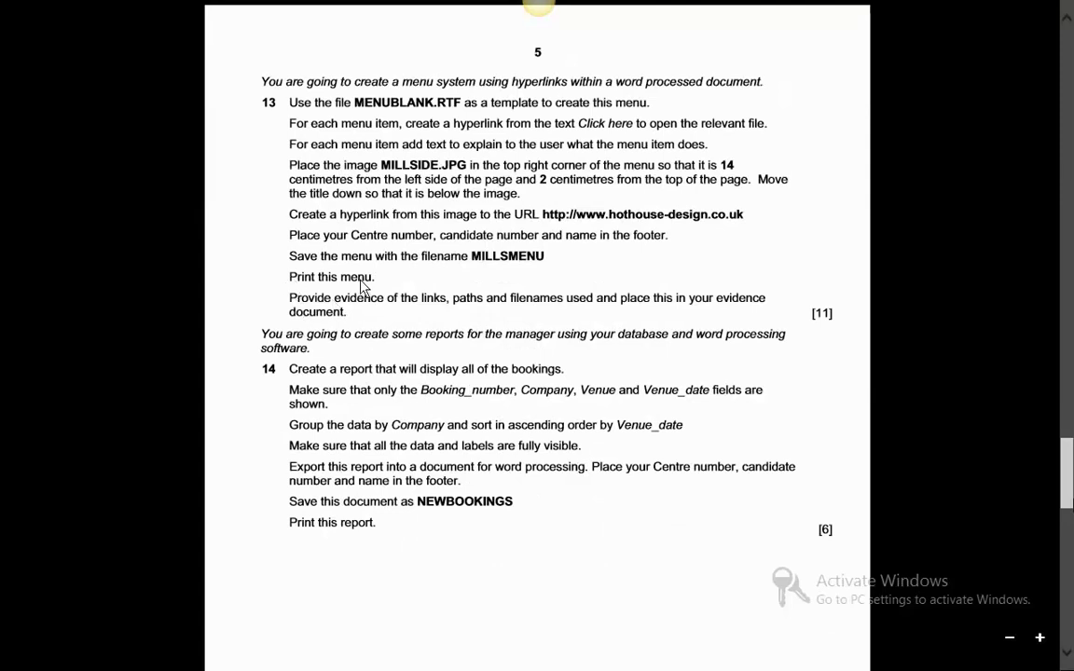
Return to the menu document and display the field codes behind its three hyperlinks
key(alt+Tab)
key(alt+Tab)
key(alt+Tab)
key(alt+Tab)
key(alt+Tab)
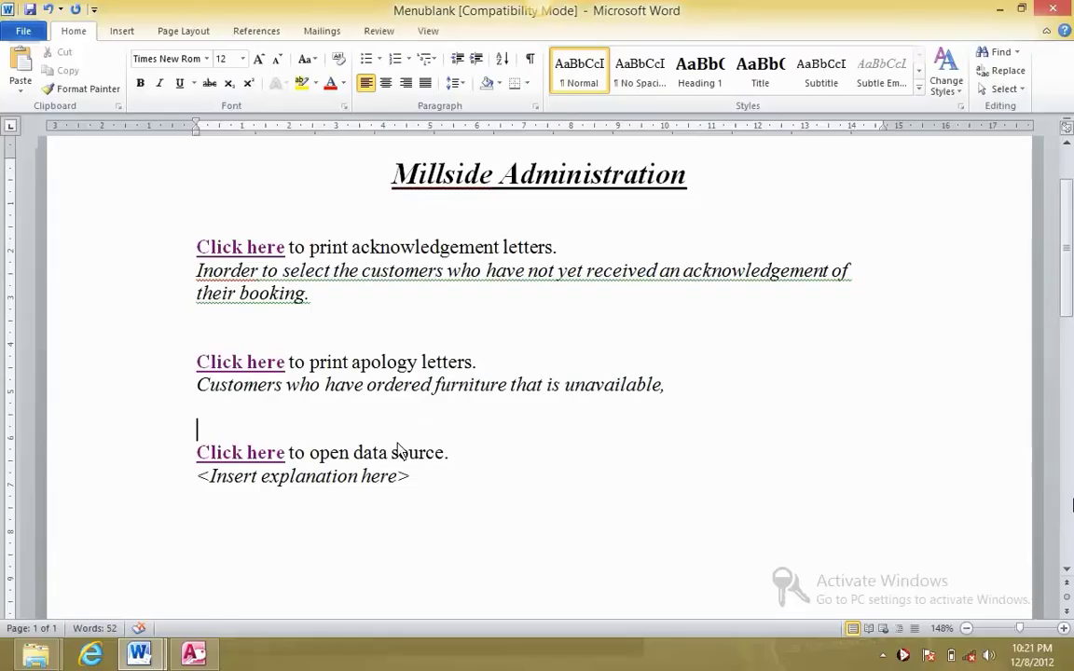
key(alt+F9)
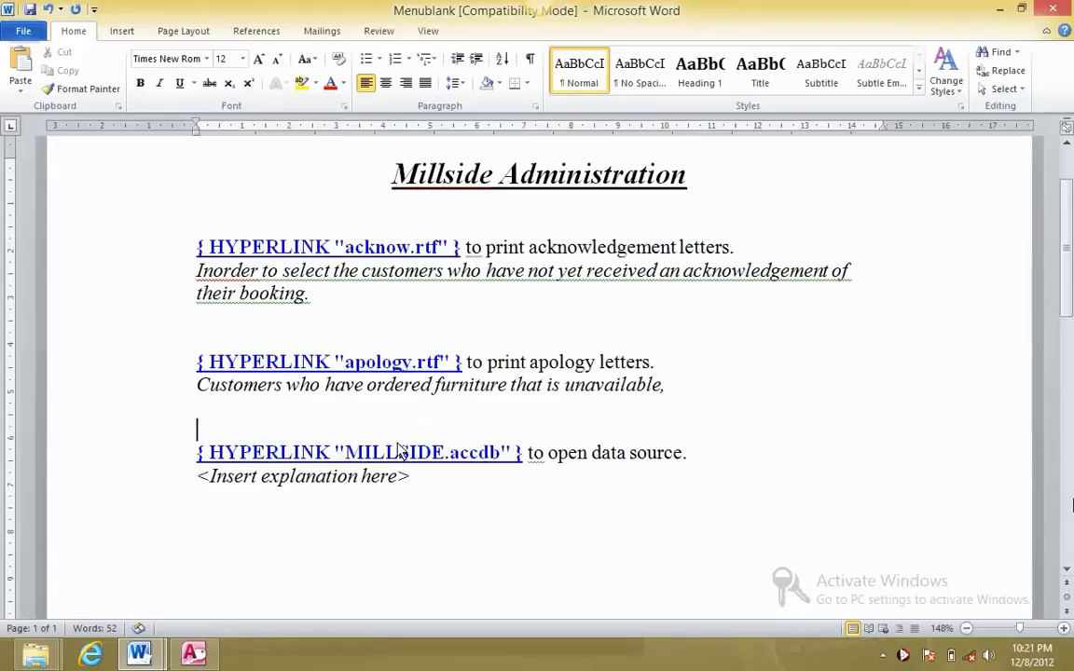
Toggle the menu's field codes and leave the three hyperlinks shown as their Click here text
key(alt+F9)
key(alt+F9)
key(alt+F9)
key(alt+F9)
key(alt+F9)
Check the exam paper's task 13 instructions for placing the MILLSIDE.JPG image and for the URL it must link to
key(alt+Tab)
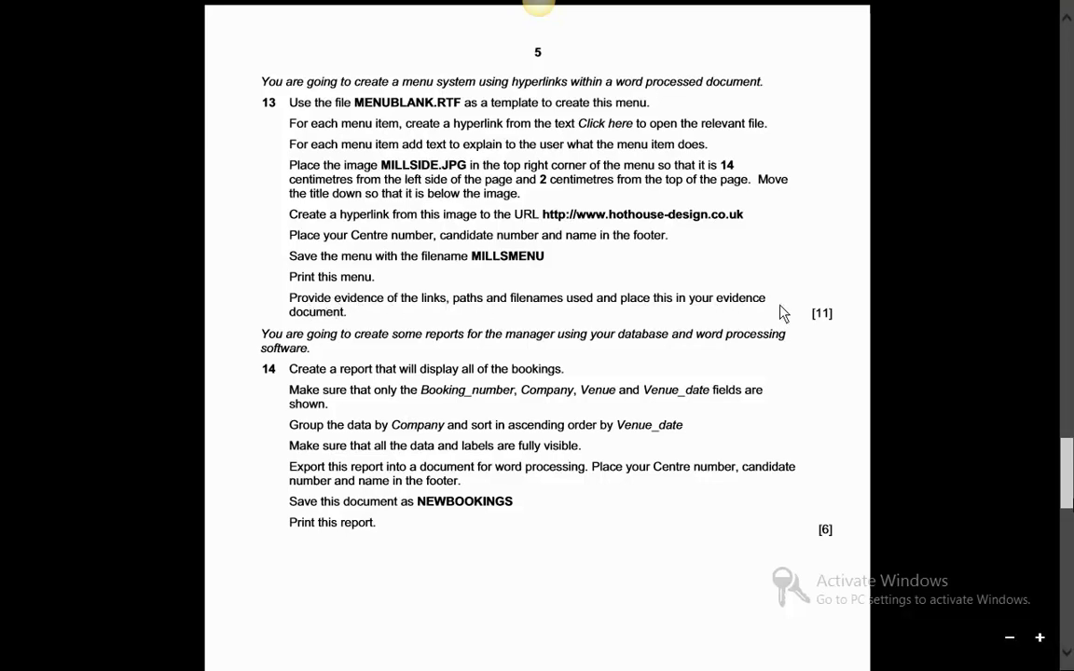
drag(341, 317, 348, 277)
click(306, 282)
drag(262, 156, 312, 173)
drag(541, 215, 732, 216)
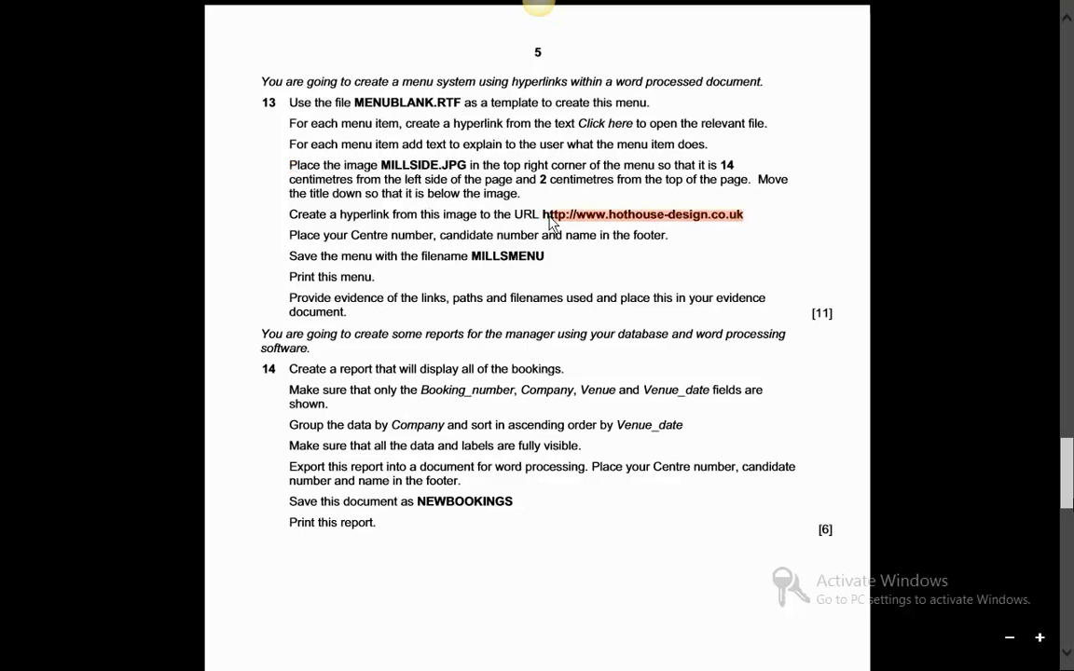
right_click(618, 223)
click(621, 224)
Insert the Millside picture from the june2008\971304 folder at the end of the menu's Millside Administration title
key(alt+Tab)
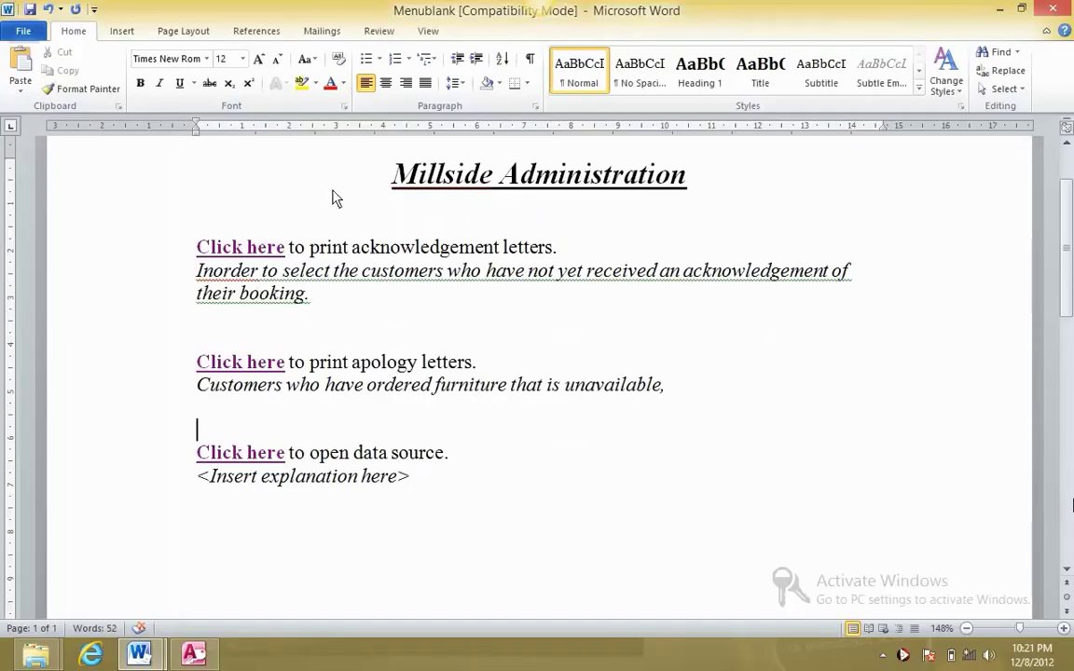
scroll(335, 198, up, 2)
click(697, 300)
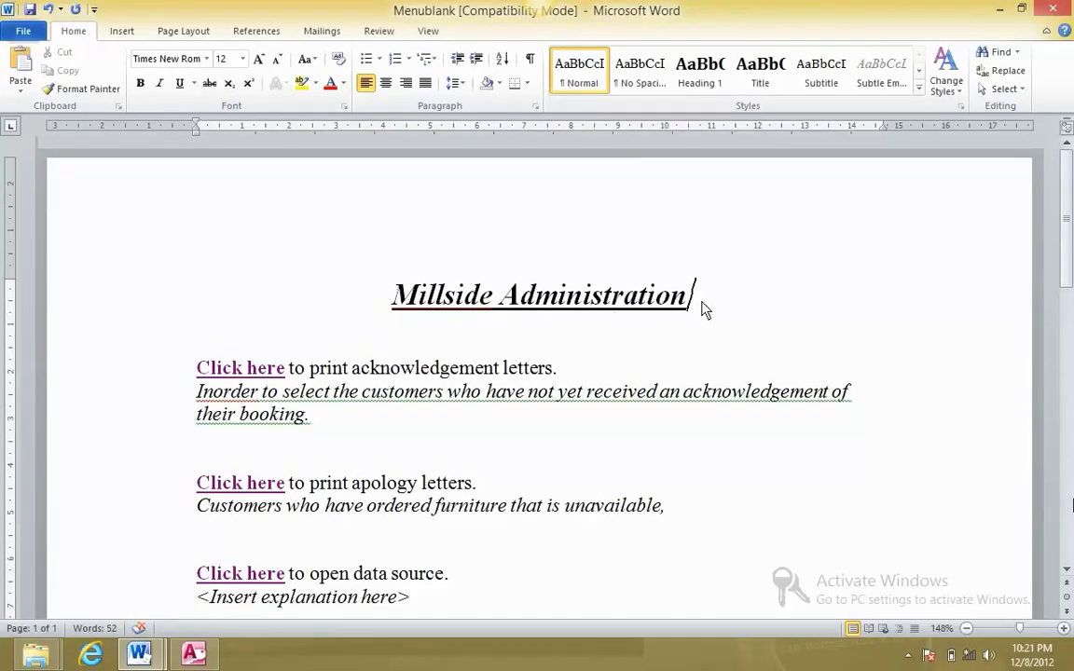
click(121, 31)
click(177, 67)
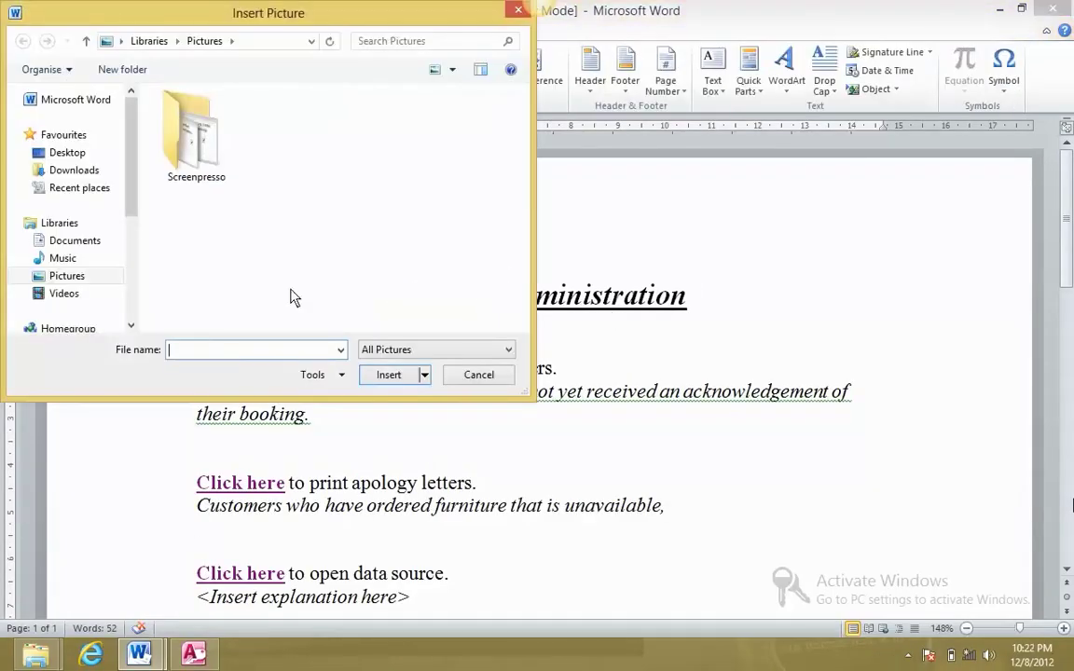
click(86, 156)
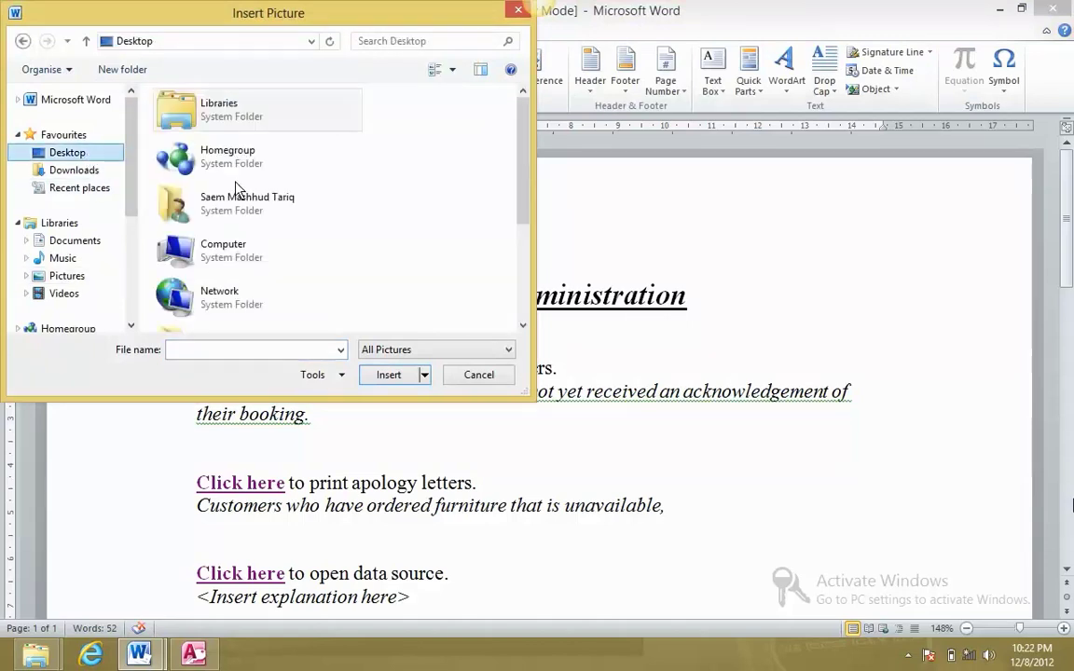
double_click(233, 262)
double_click(289, 312)
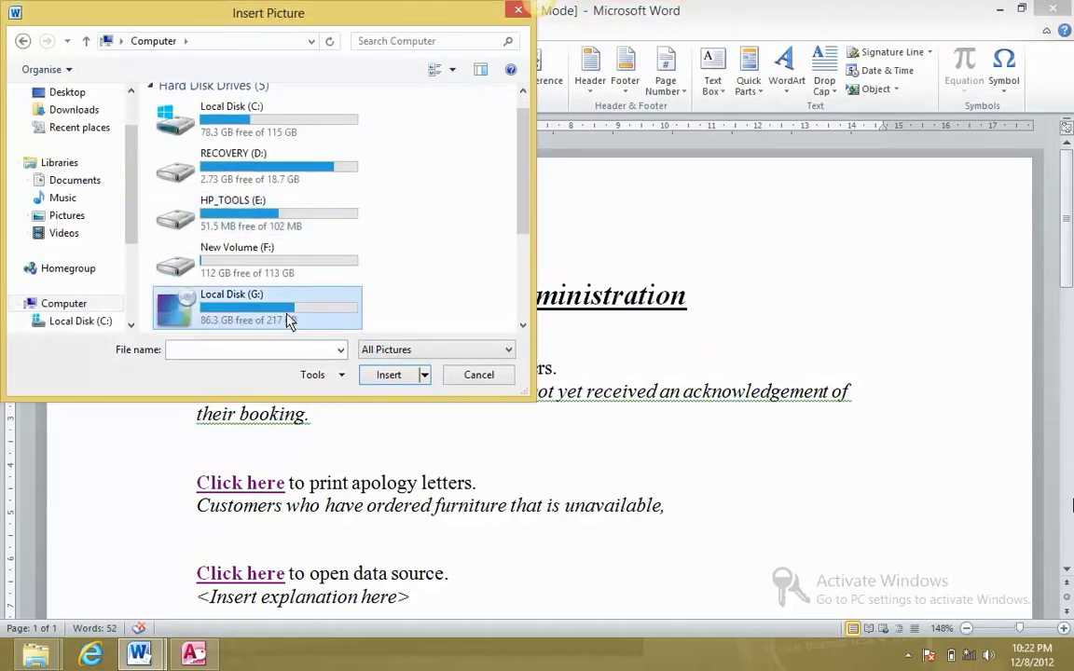
drag(524, 112, 525, 229)
double_click(319, 208)
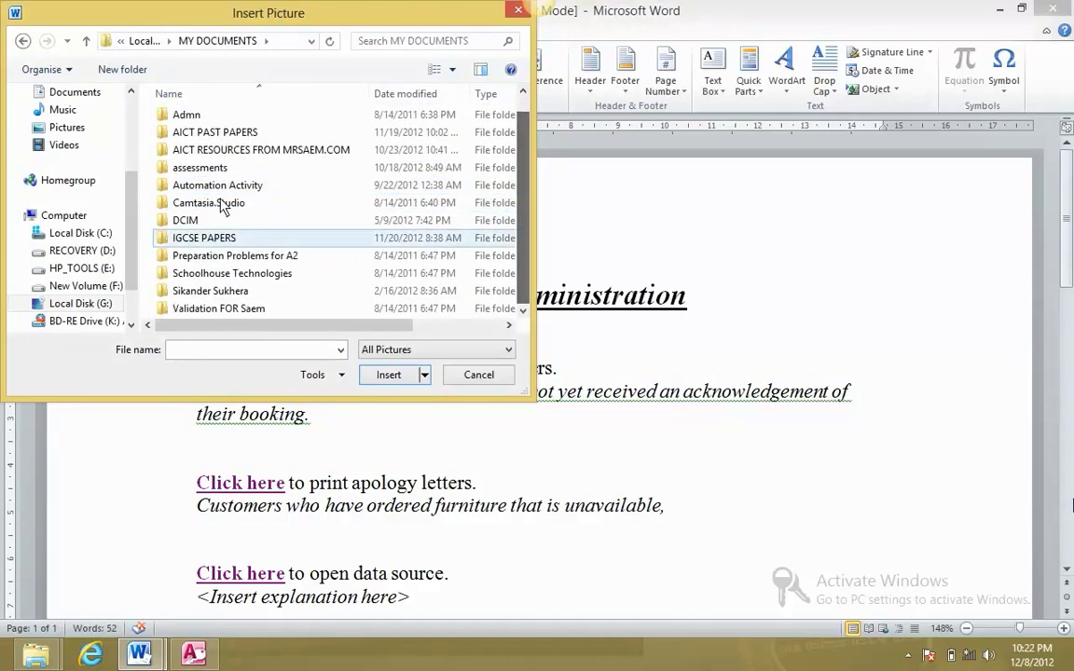
double_click(247, 134)
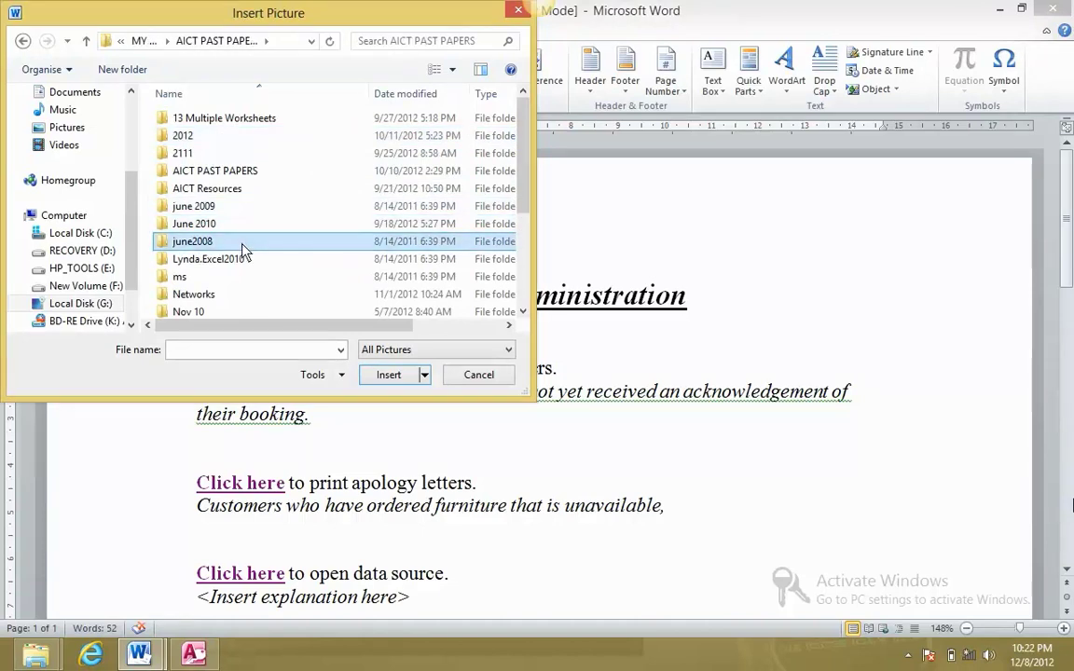
double_click(214, 241)
click(212, 137)
double_click(212, 137)
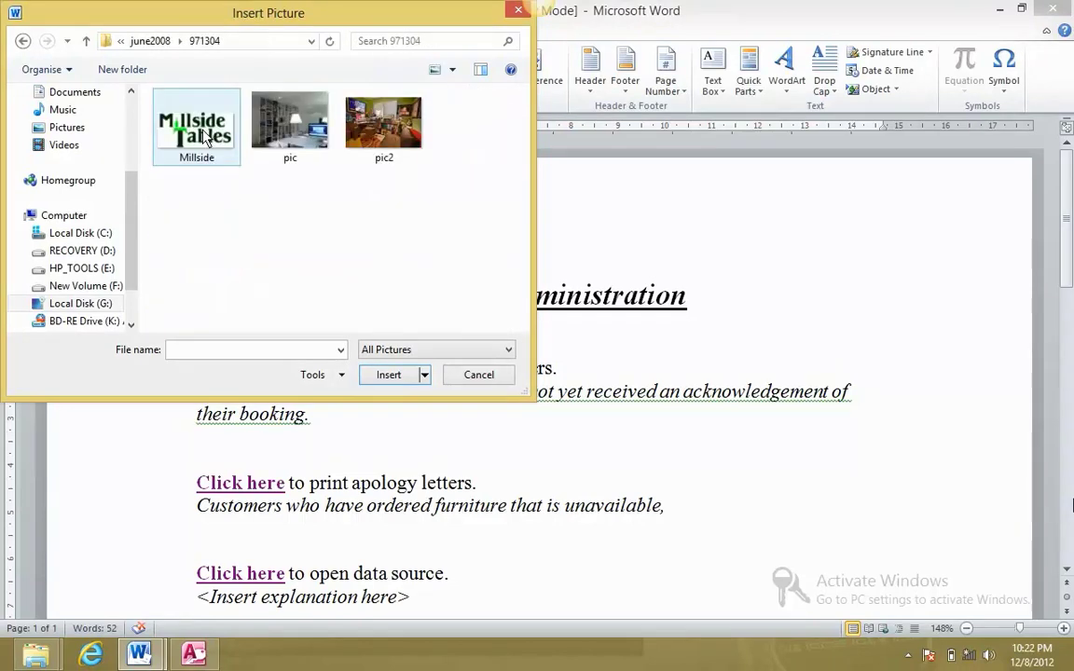
double_click(200, 135)
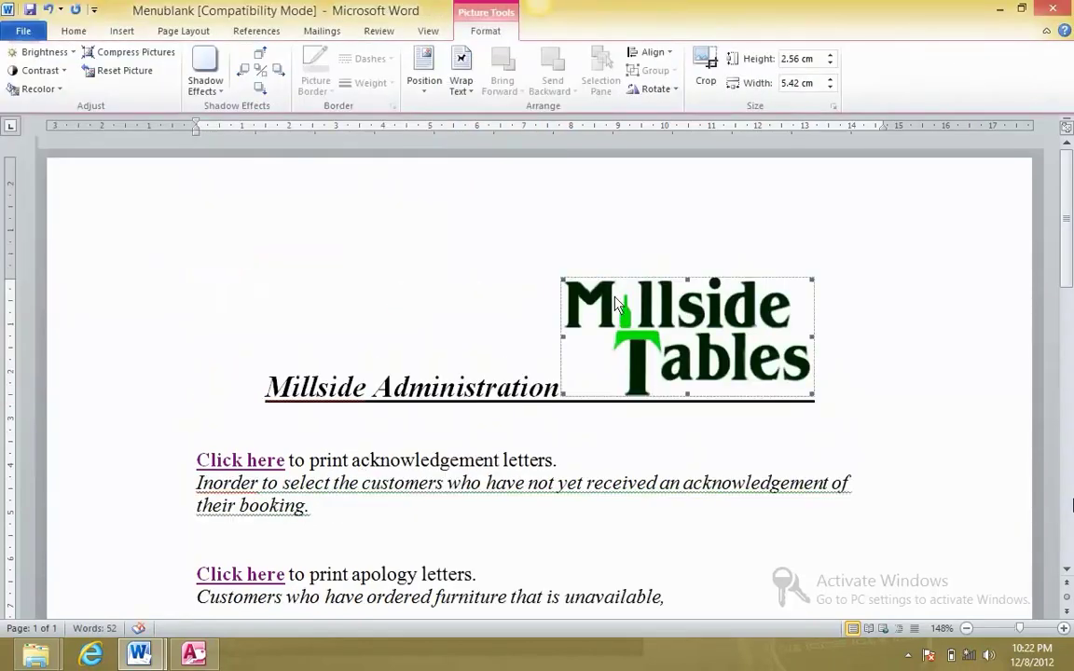
Set the title's first-line indent to -3 cm and select A4 as the page size
key(alt+Tab)
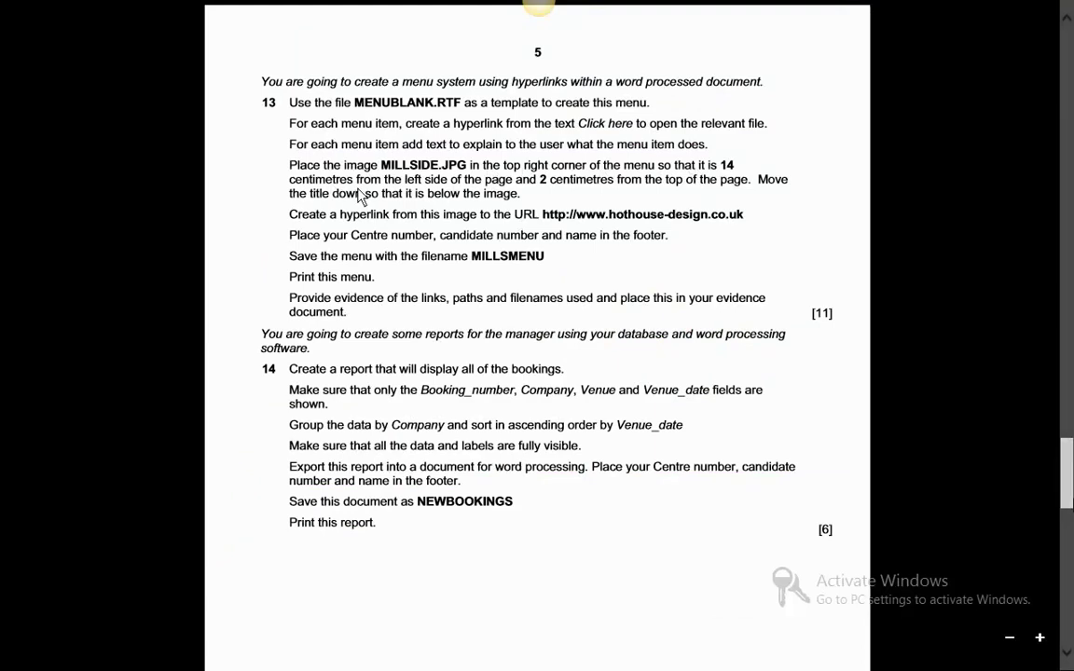
key(alt+Tab)
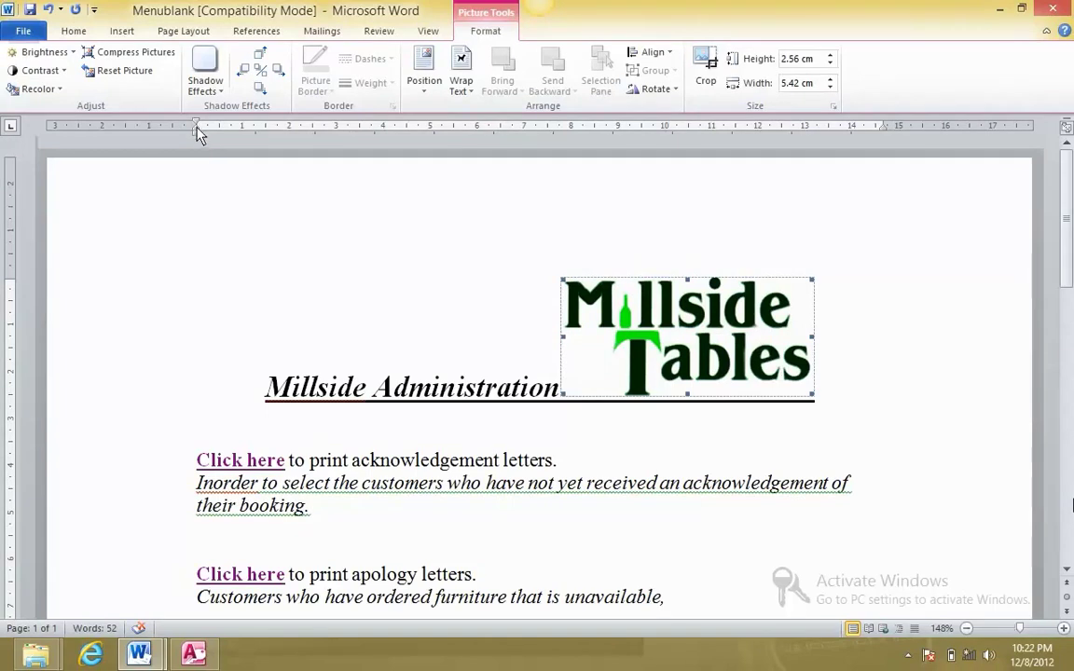
drag(196, 126, 48, 126)
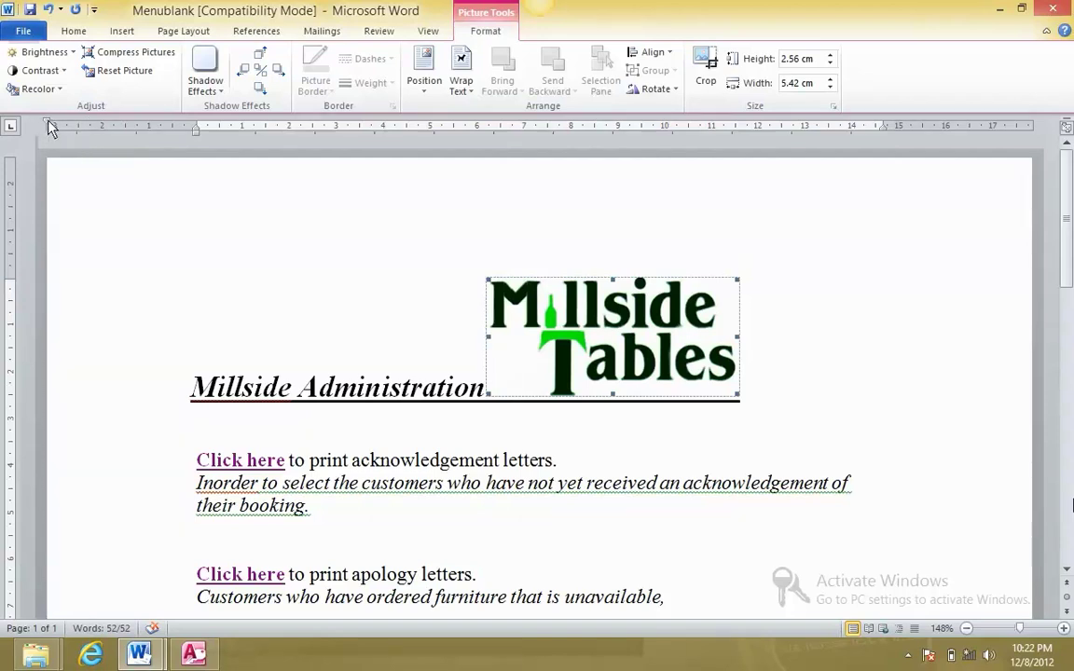
drag(51, 127, 56, 127)
click(177, 34)
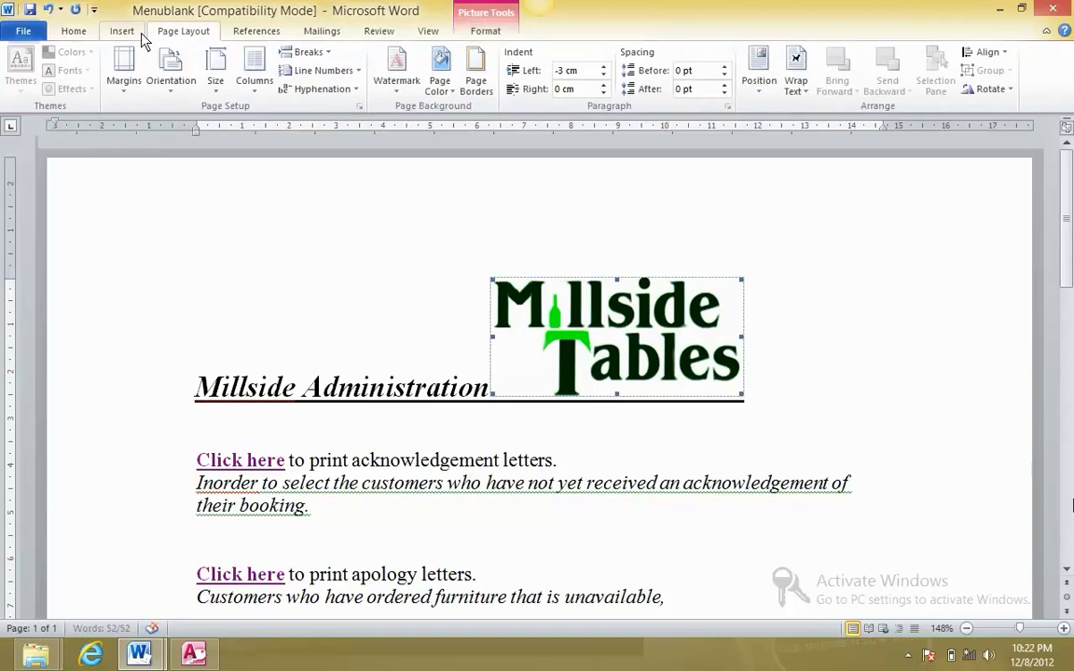
click(219, 88)
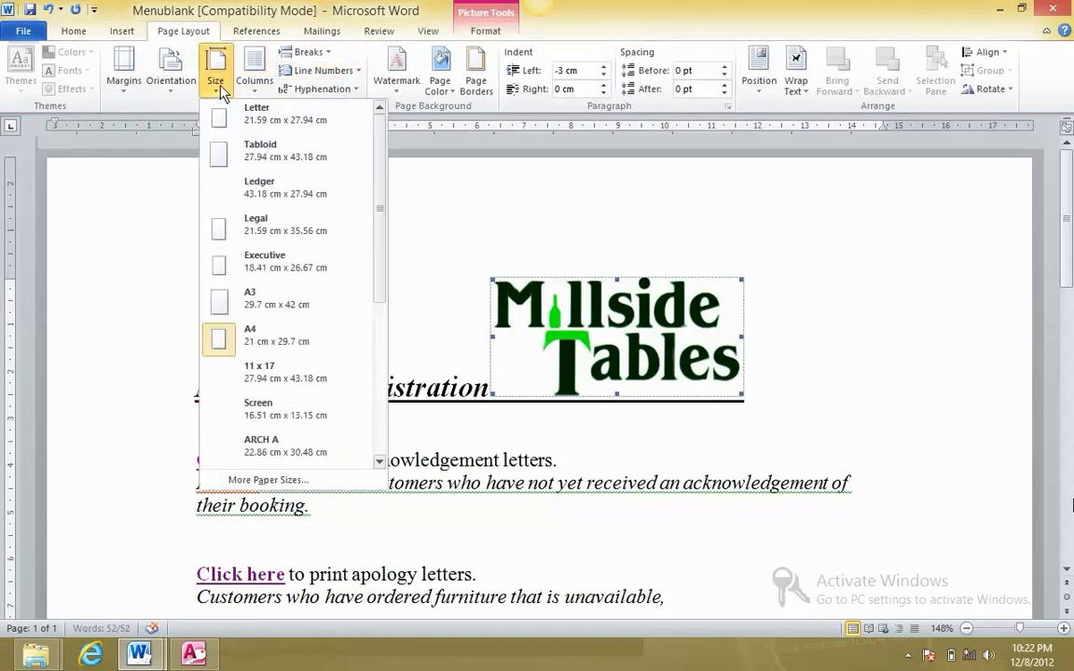
click(293, 346)
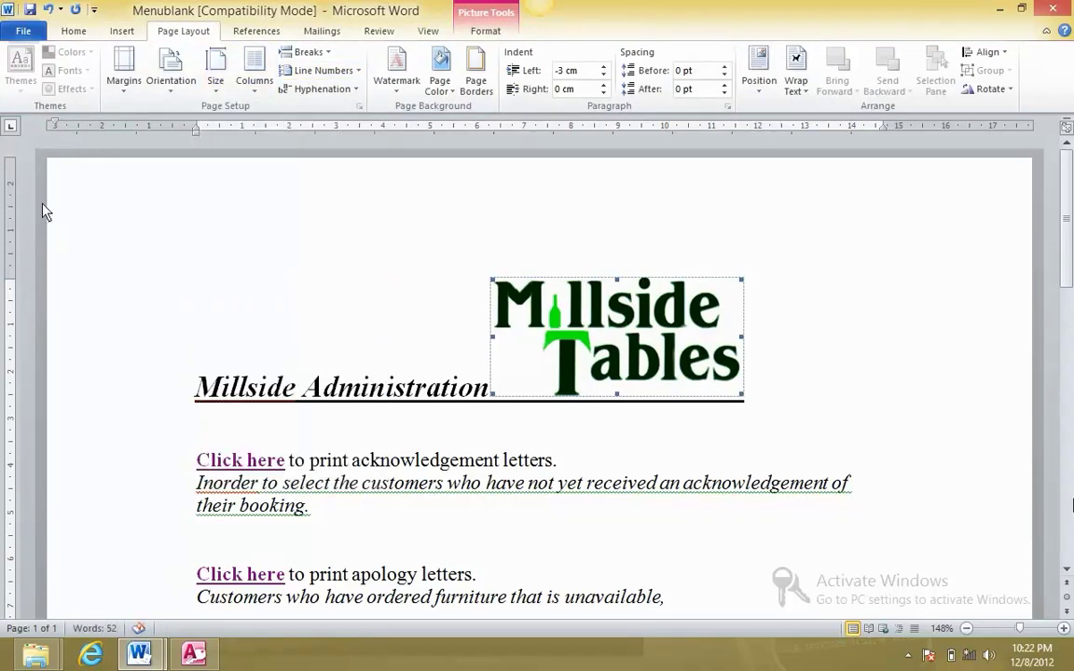
Try to place the picture 14 cm from the page's left edge using an 11 cm first-line indent and Square text wrapping
drag(50, 128, 718, 129)
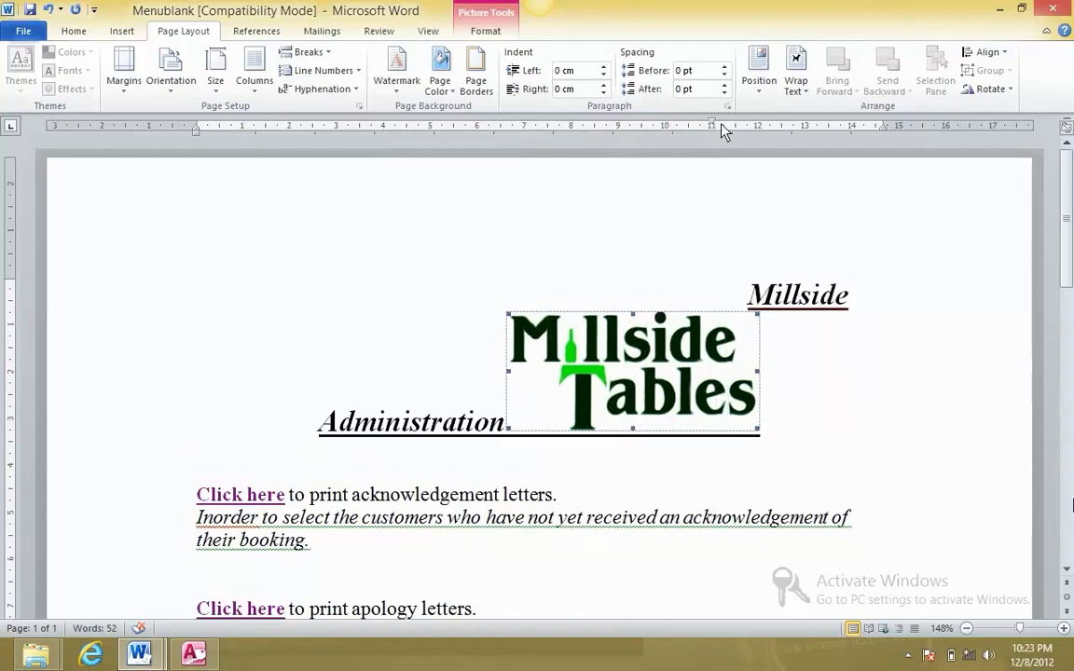
click(501, 378)
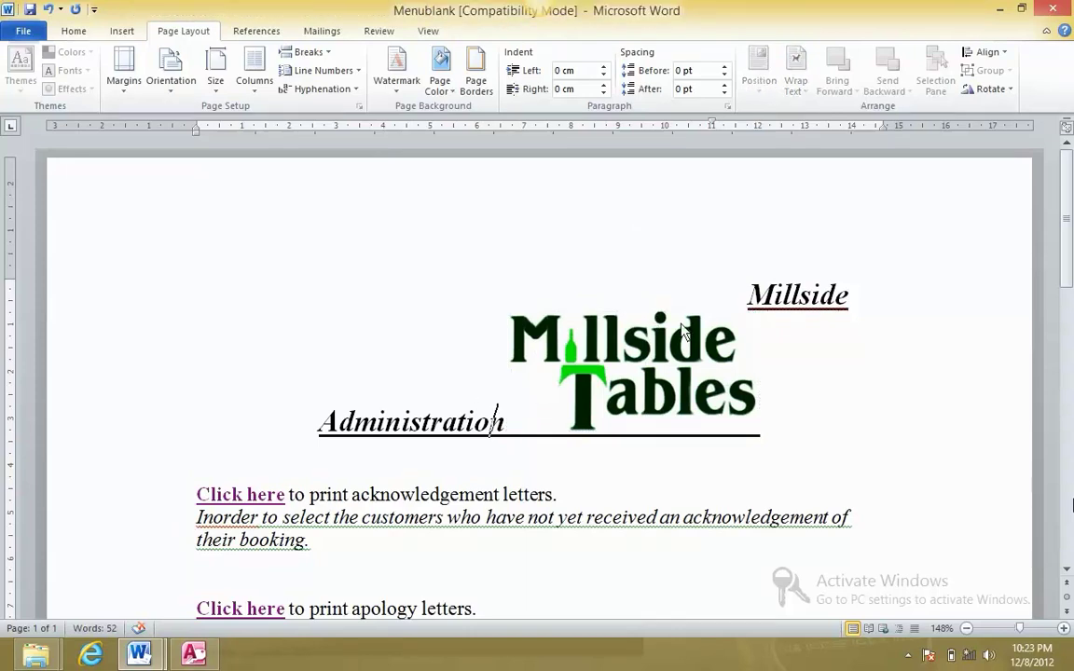
click(627, 334)
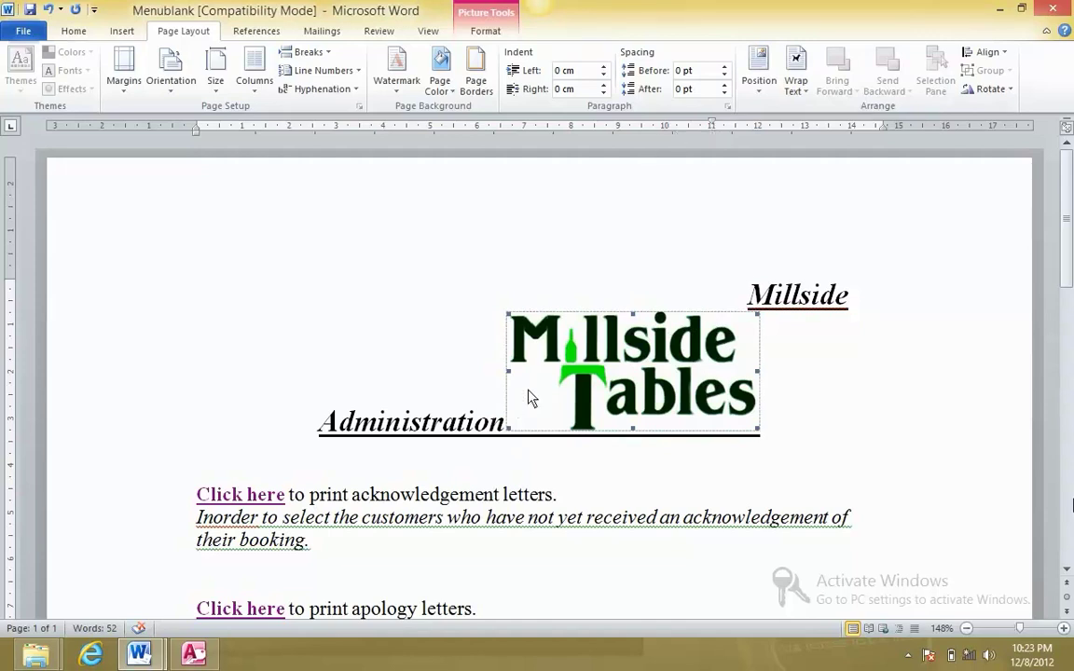
click(795, 75)
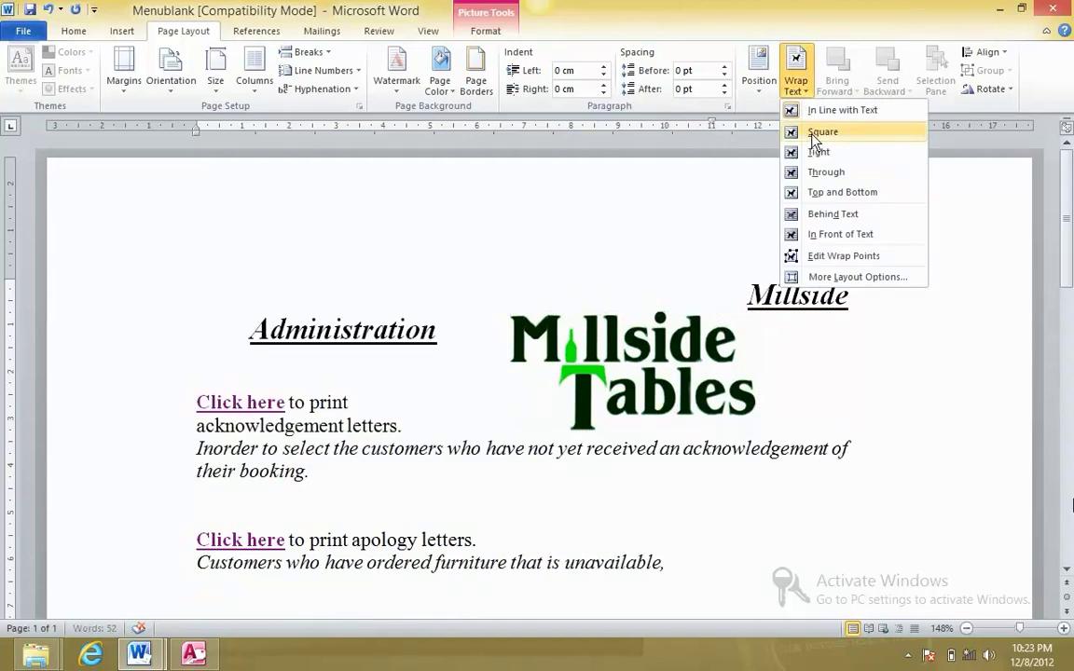
click(817, 133)
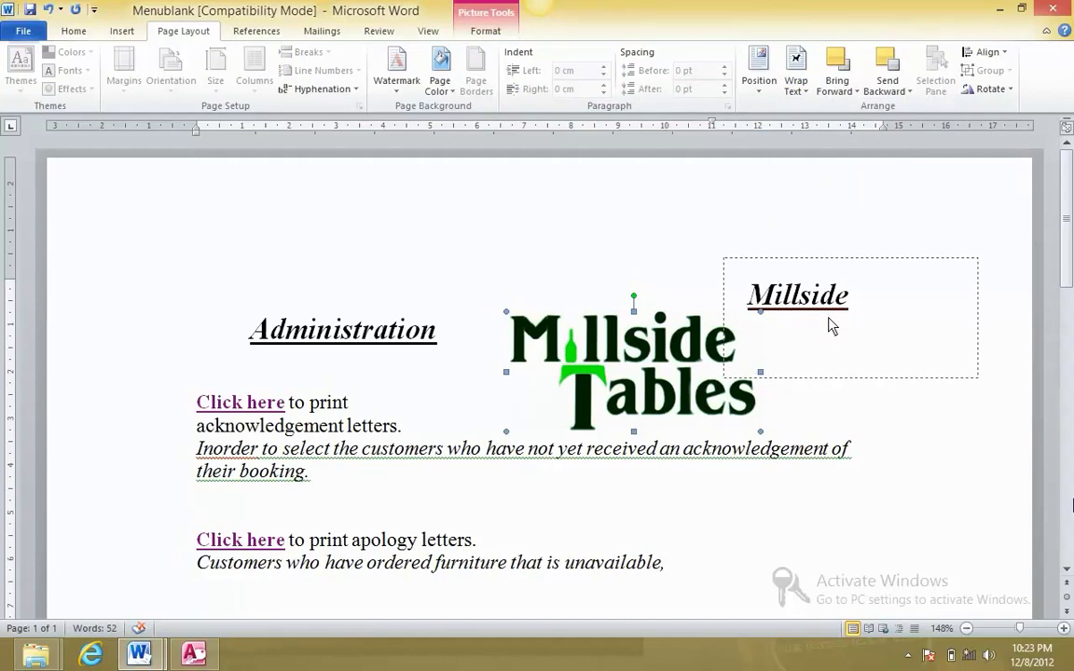
key(ctrl+z)
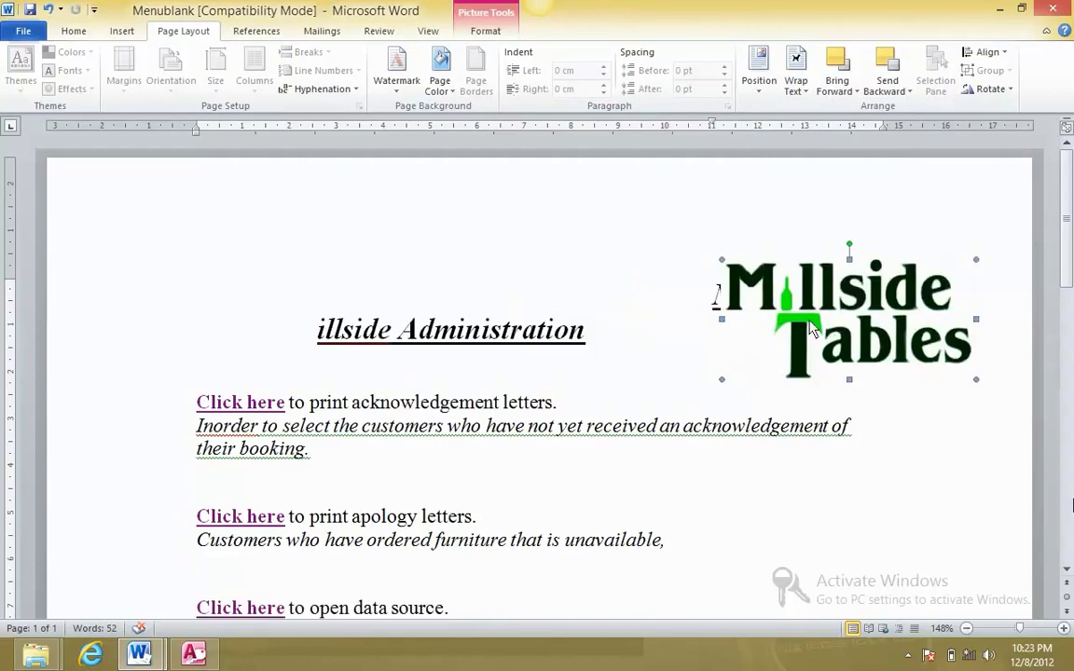
Try a line break before the title, and undo it along with the picture's wrapping and the 11 cm indent
click(711, 314)
key(Return)
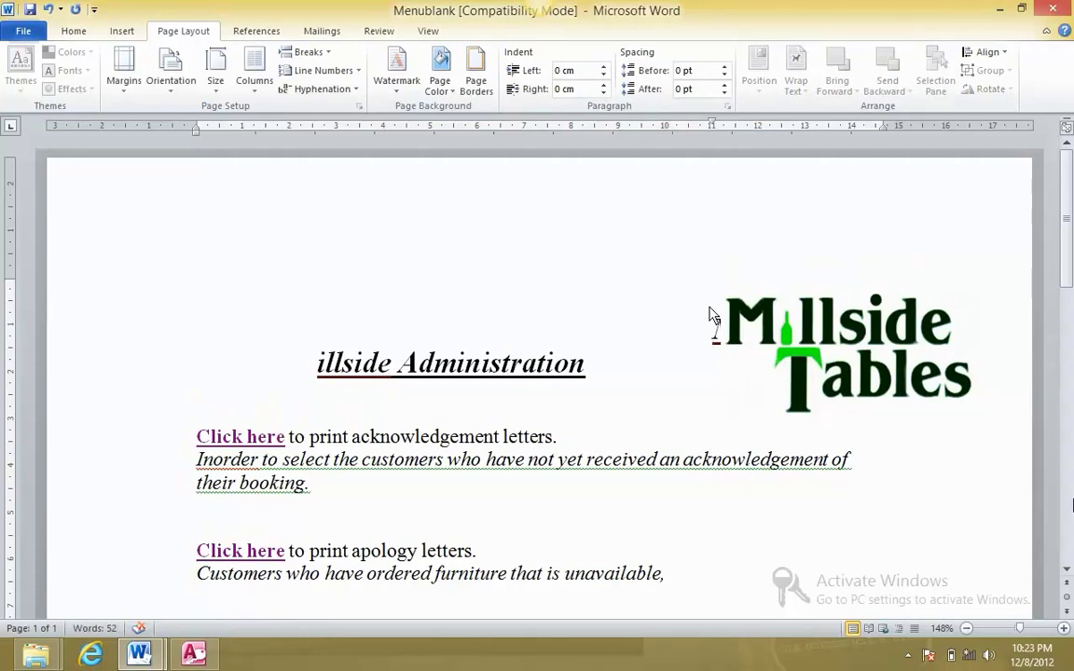
key(ctrl+z)
key(ctrl+z)
key(ctrl+z)
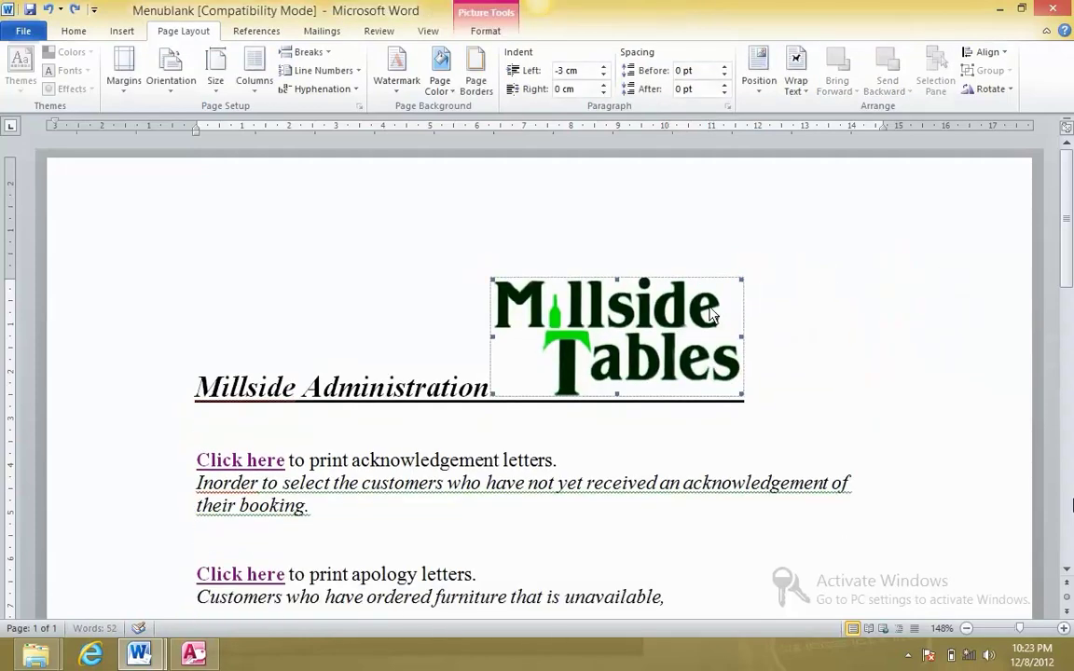
Try a blank line above the title, and undo back to the original centred title without the picture
click(199, 398)
key(Return)
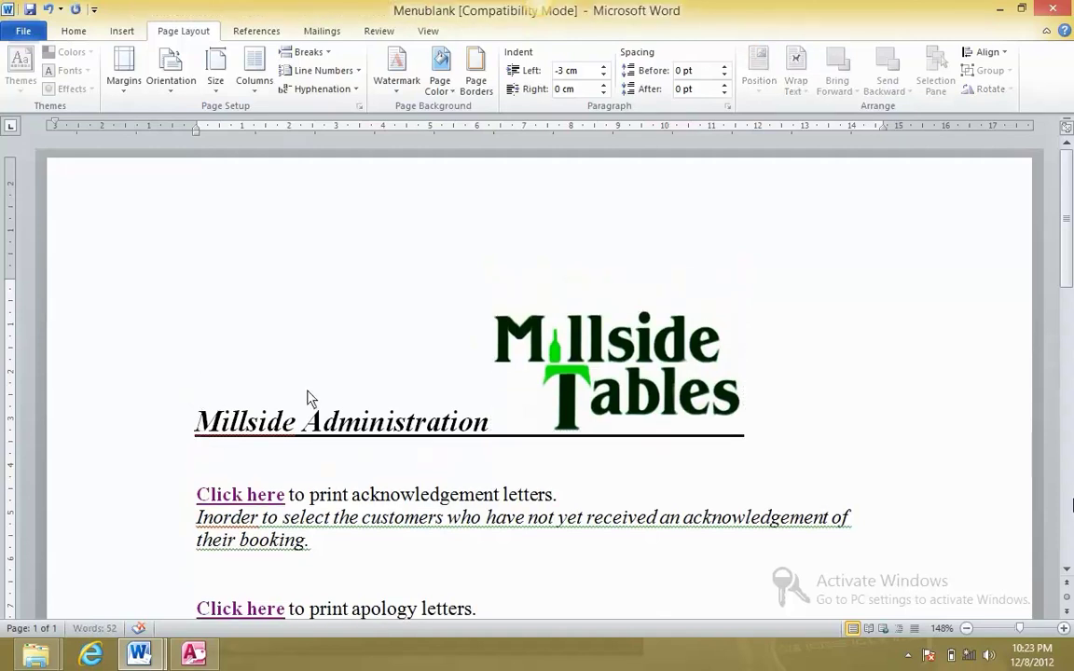
key(ctrl+z)
key(ctrl+z)
key(ctrl+z)
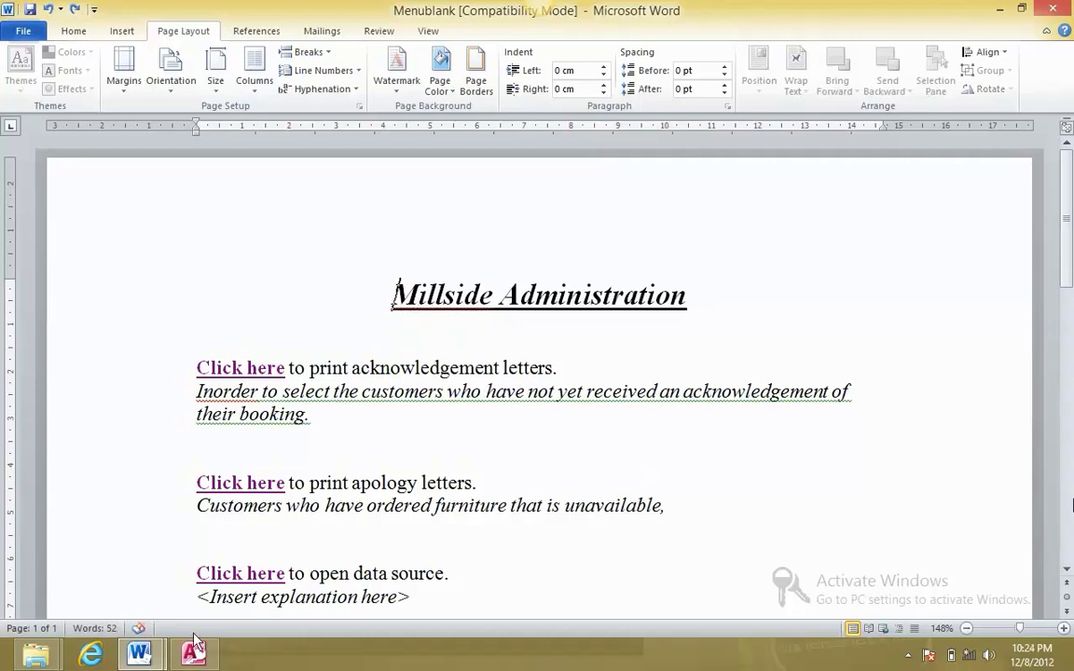
Recheck the image placement requirement and insert the Millside picture on a new line above the Millside Administration title
key(alt)
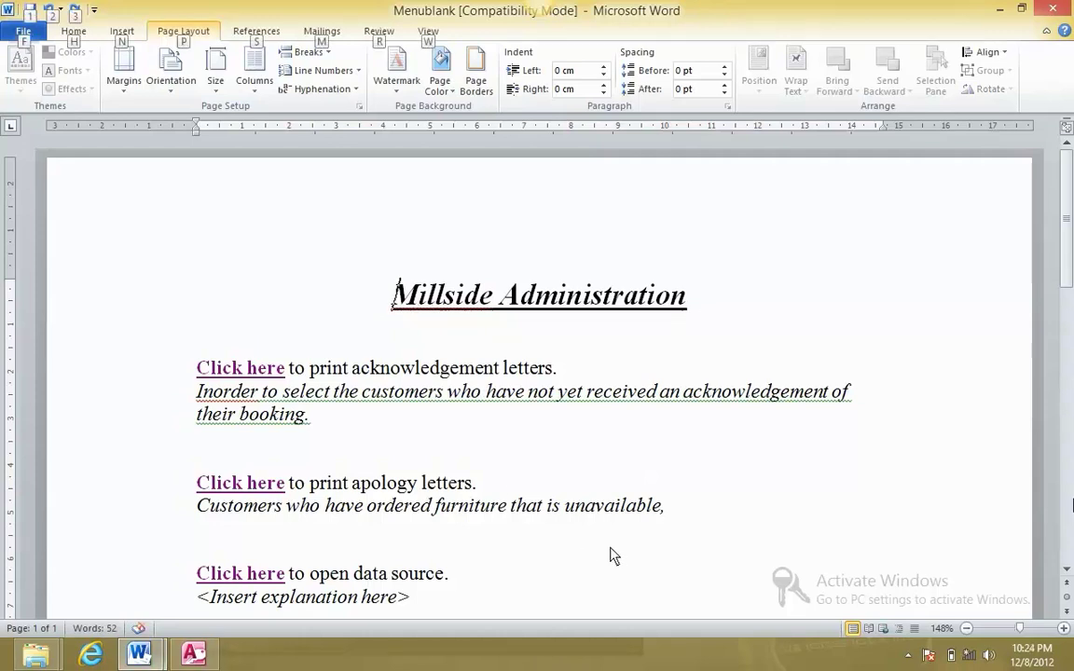
key(alt+Tab)
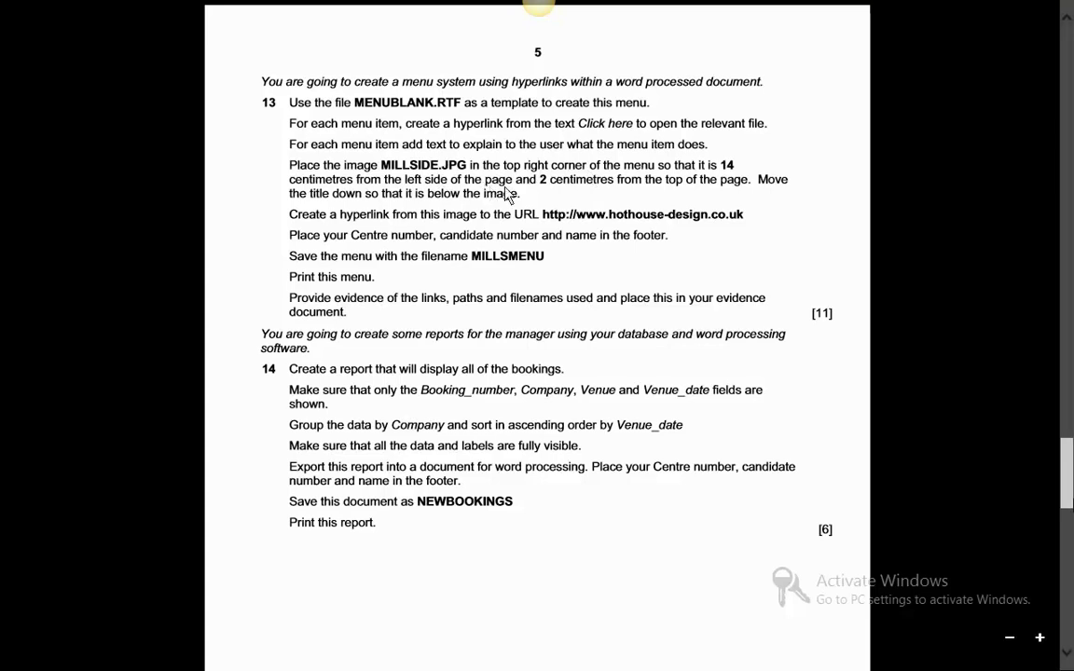
key(alt+Tab)
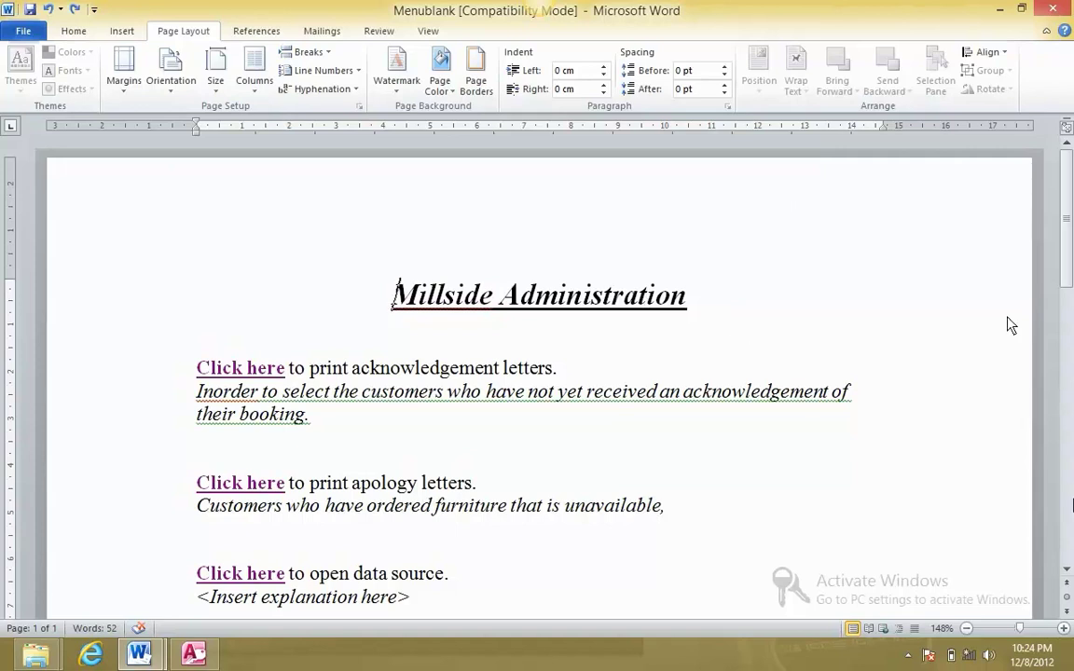
key(Return)
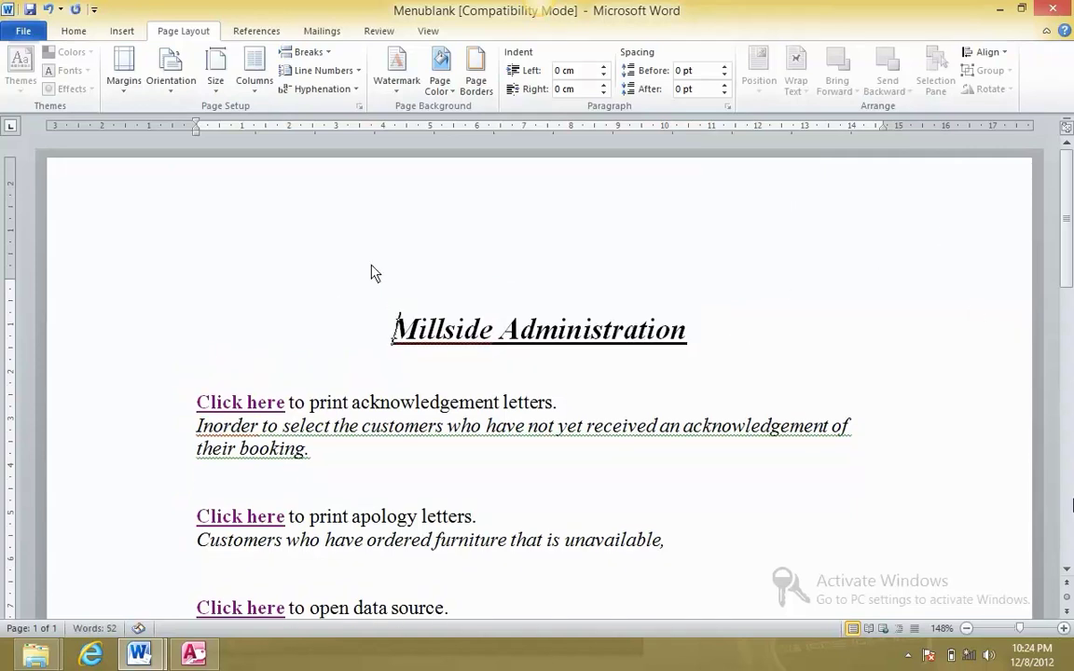
click(110, 31)
click(174, 86)
double_click(233, 149)
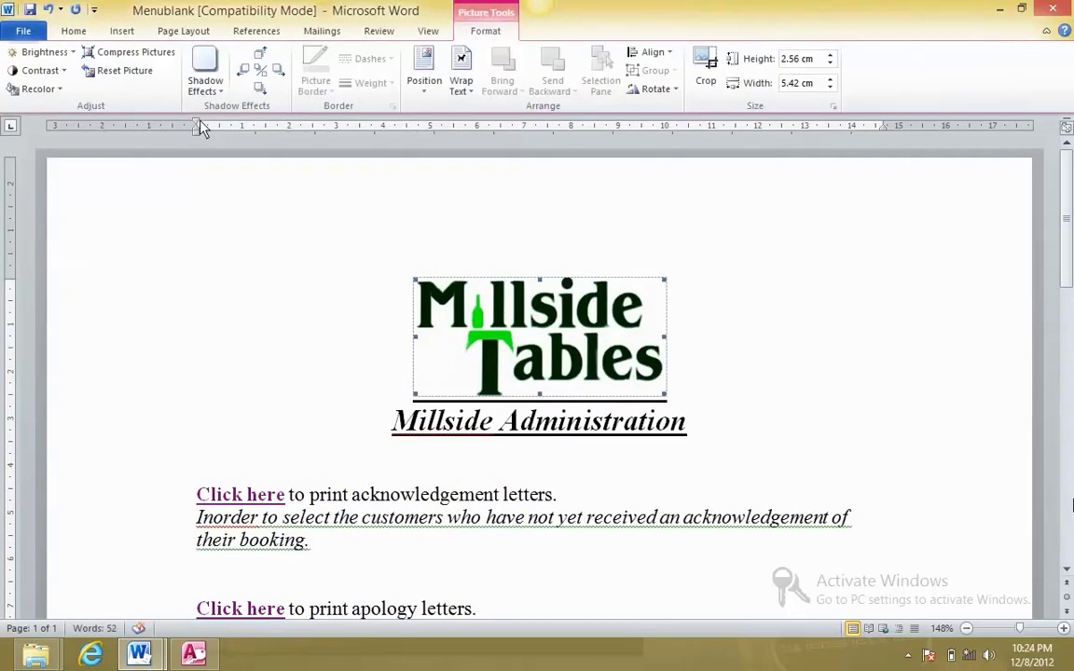
Position the picture with an 11 cm first-line indent and a 2 cm top margin, and return to the exam paper
mouse_move(197, 127)
mouse_down()
mouse_move(781, 131)
mouse_move(715, 130)
mouse_up()
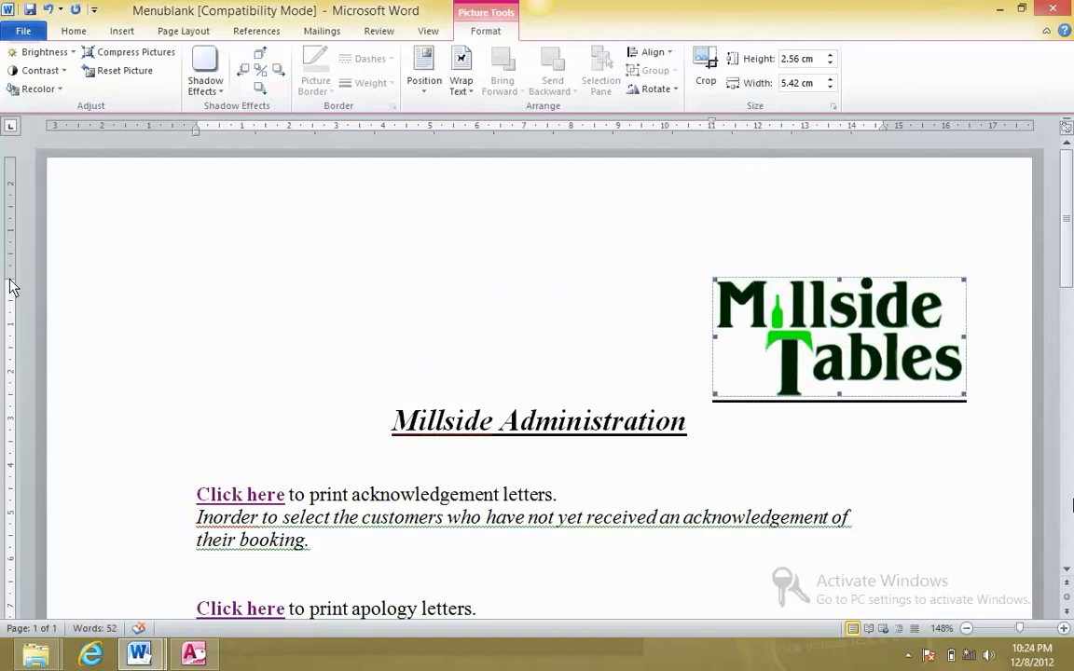
drag(13, 287, 24, 259)
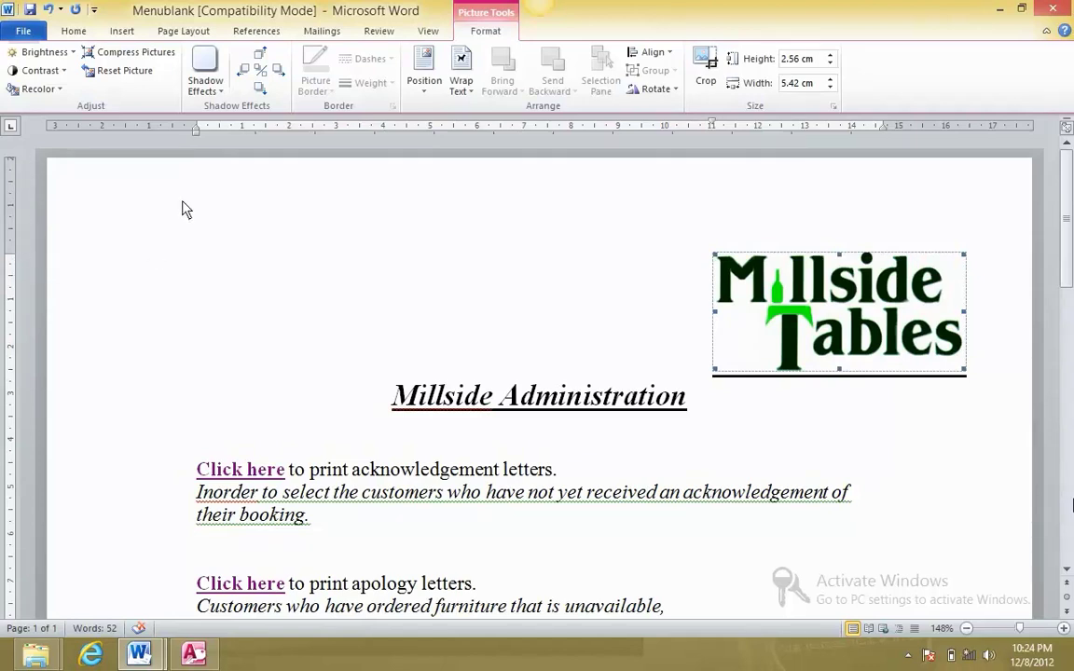
key(alt+Tab)
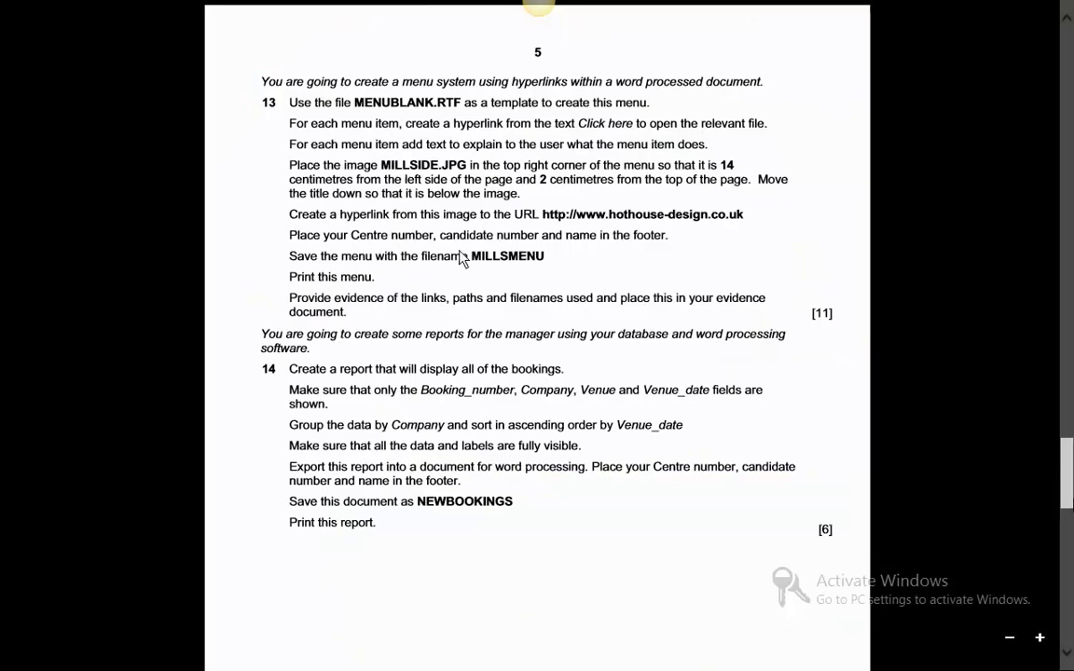
Look over the rest of the Menublank document and read the task 14 report requirements in the exam paper
key(alt+Tab)
scroll(727, 466, down, 3)
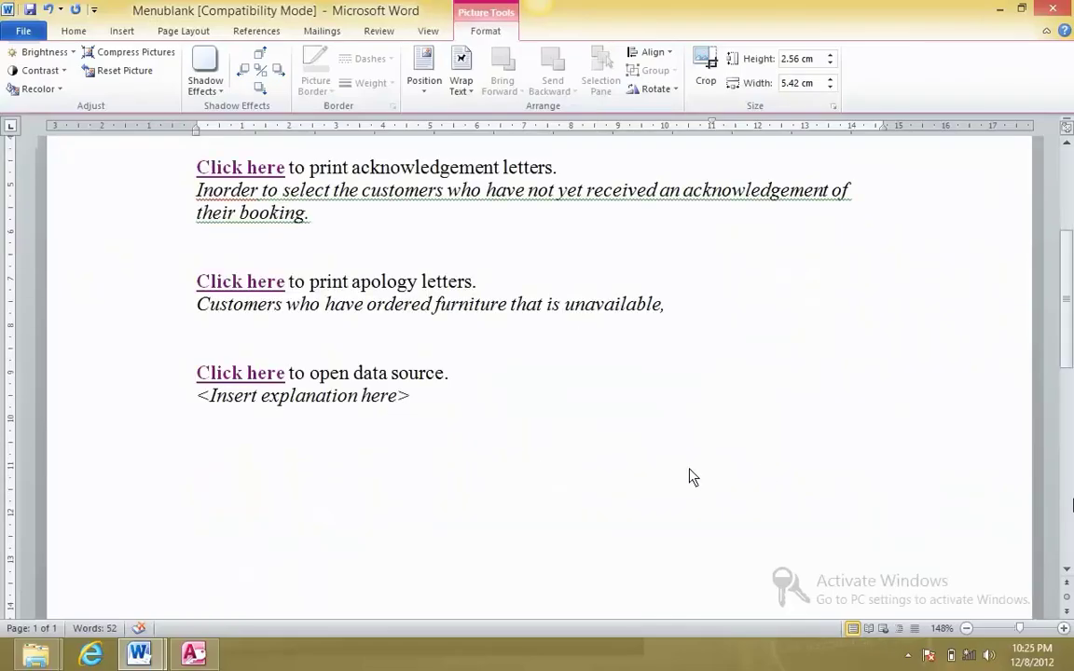
click(687, 477)
scroll(687, 478, up, 3)
key(alt+Tab)
scroll(375, 443, down, 2)
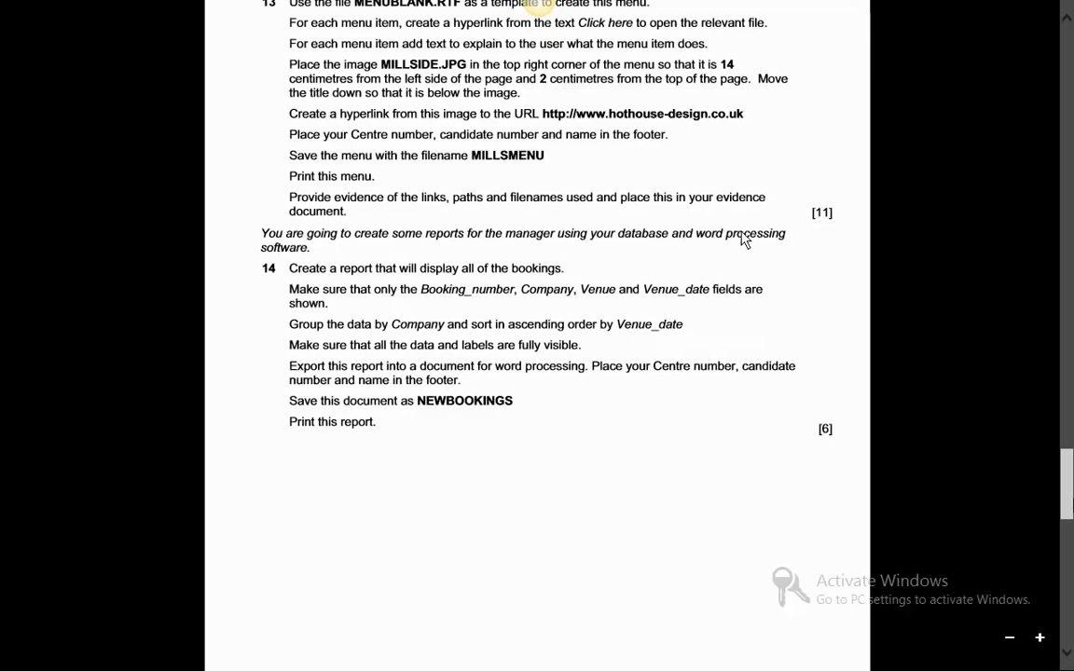
drag(288, 269, 431, 270)
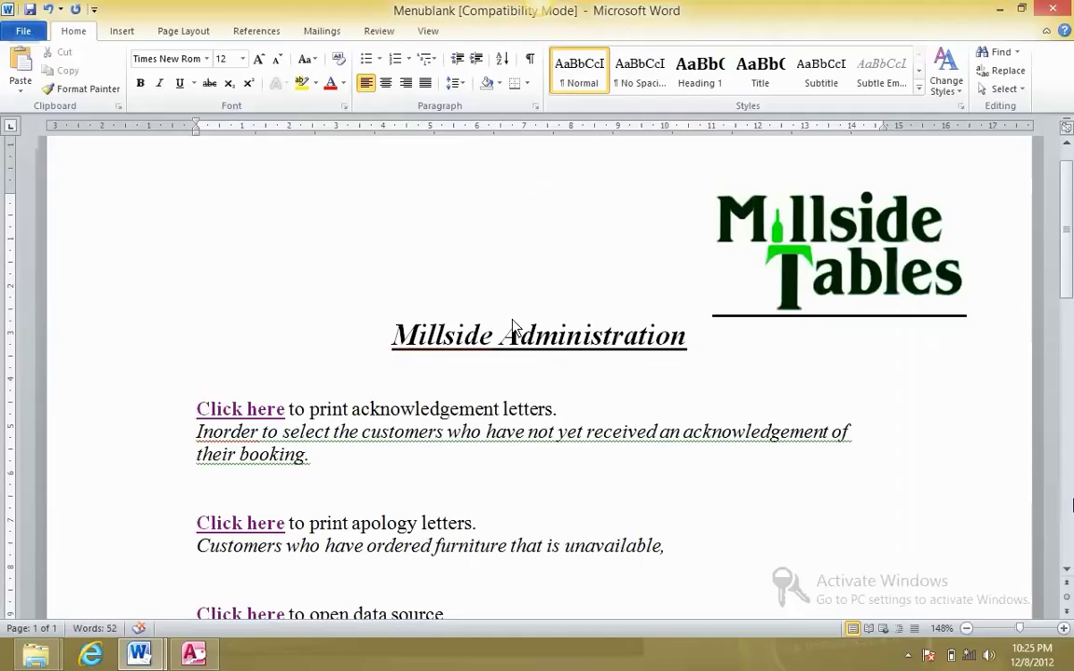
Switch to the MILLSIDE database in Access and close the APOLOGY query
key(ctrl+w)
key(Escape)
key(alt+Tab)
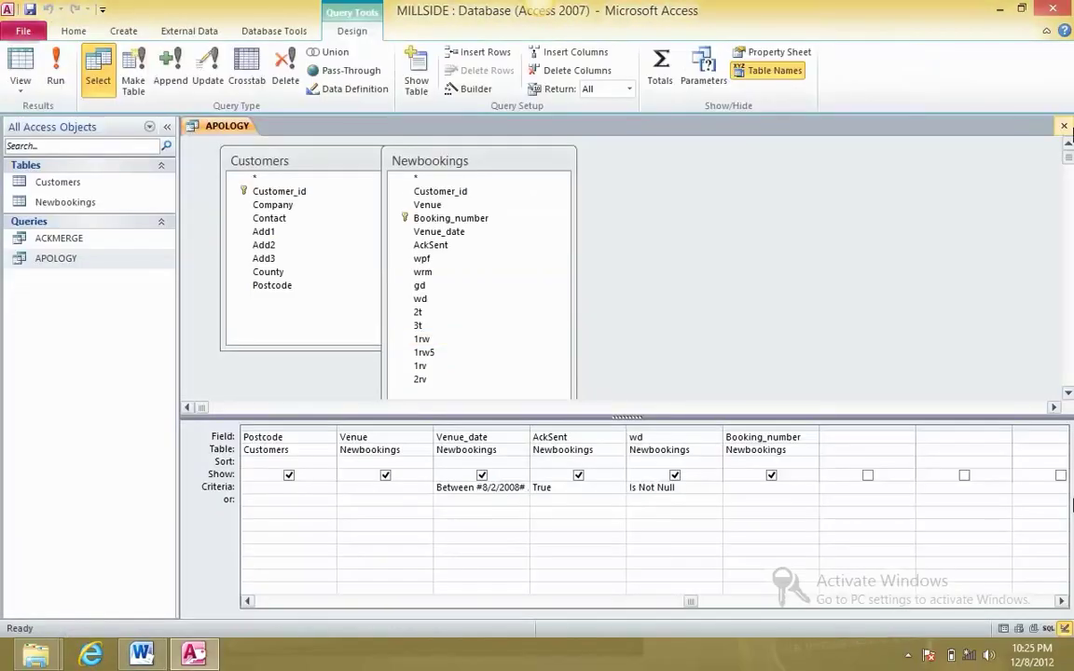
key(ctrl+w)
click(121, 31)
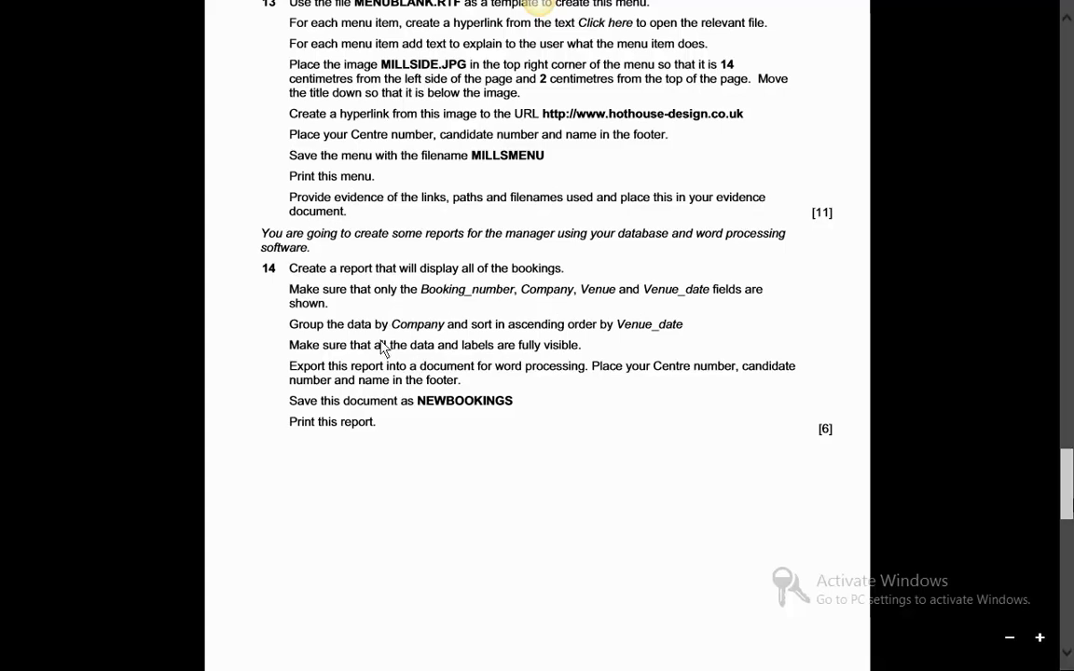
Create a new query in design view from the Customers and Newbookings tables, and enlarge both tables' field lists
key(alt+Tab)
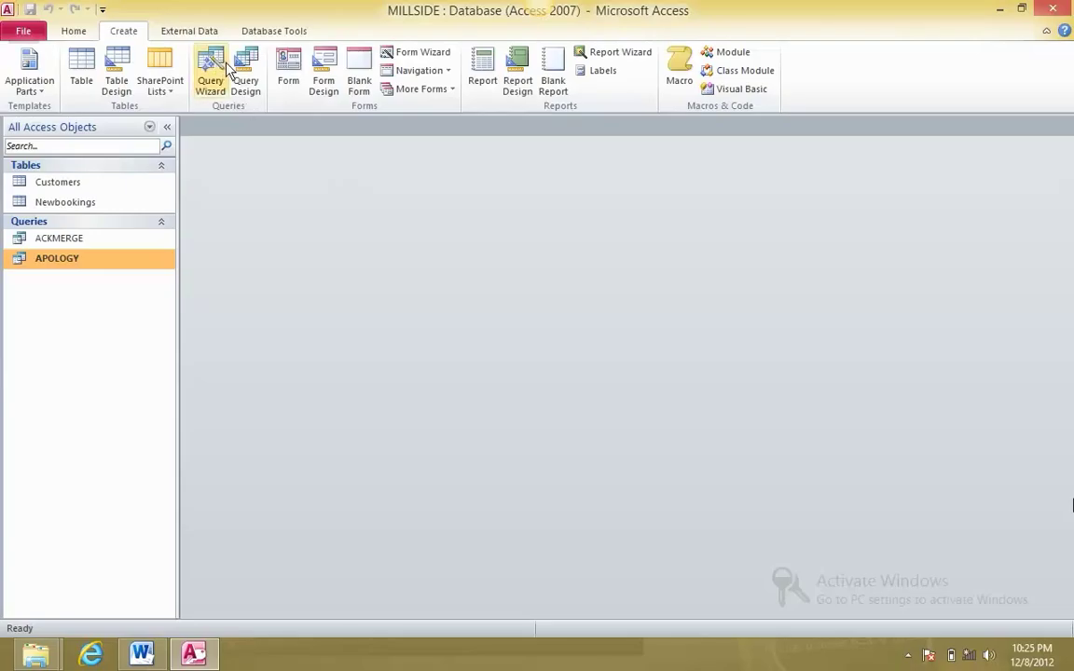
click(245, 73)
shift+click(443, 446)
click(569, 620)
click(638, 620)
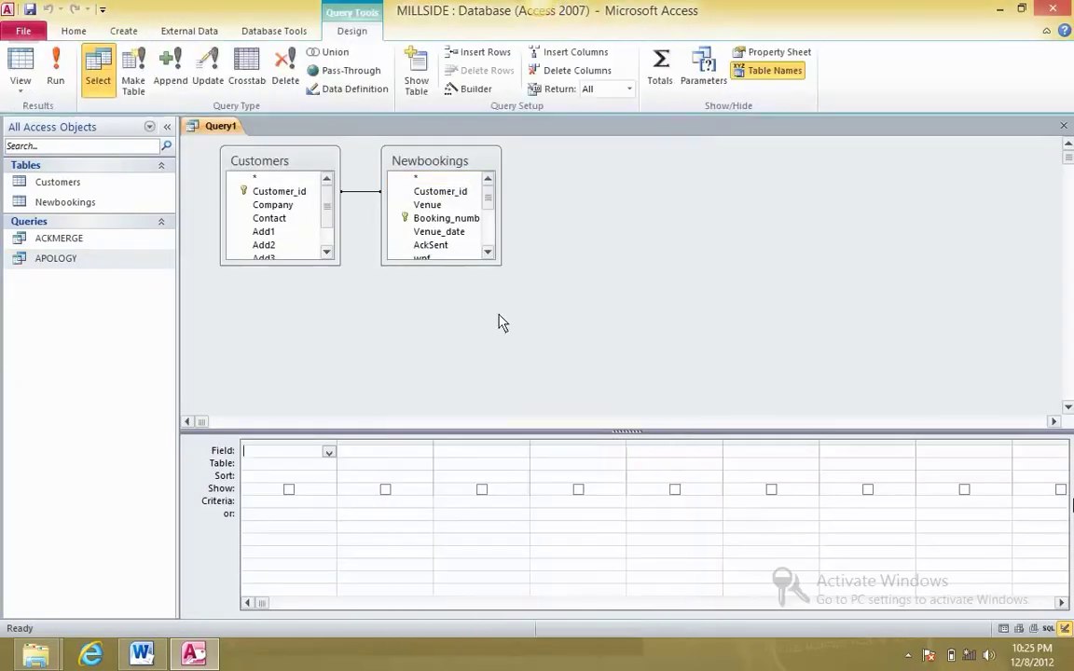
drag(499, 271, 533, 390)
drag(339, 265, 357, 398)
Add Booking_number, Company, Venue and Venue_date to the query, following the field order in the exam paper
key(alt+Tab)
key(alt+Tab)
click(457, 221)
double_click(456, 222)
key(alt+Tab)
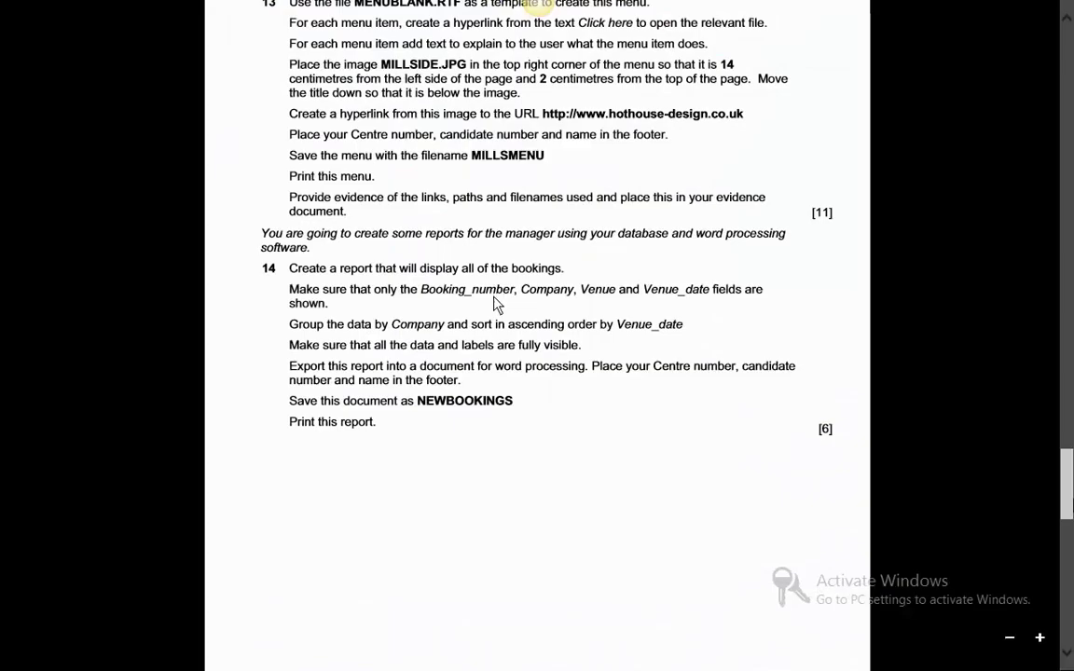
key(alt+Tab)
click(290, 205)
key(alt+Tab)
key(alt+Tab)
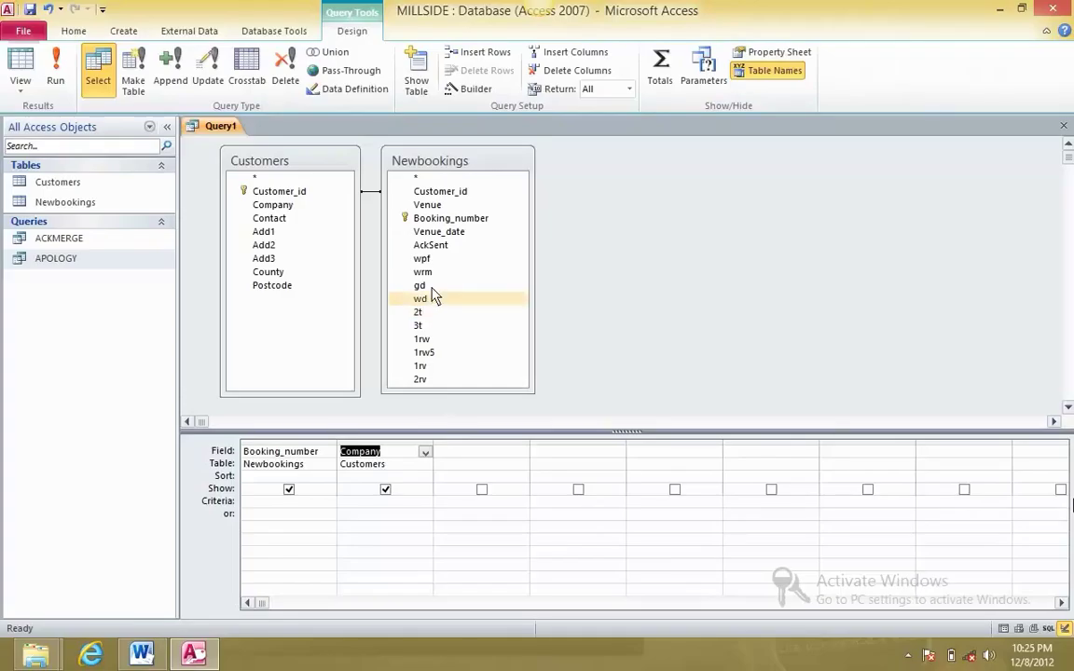
double_click(438, 204)
double_click(438, 231)
key(alt+Tab)
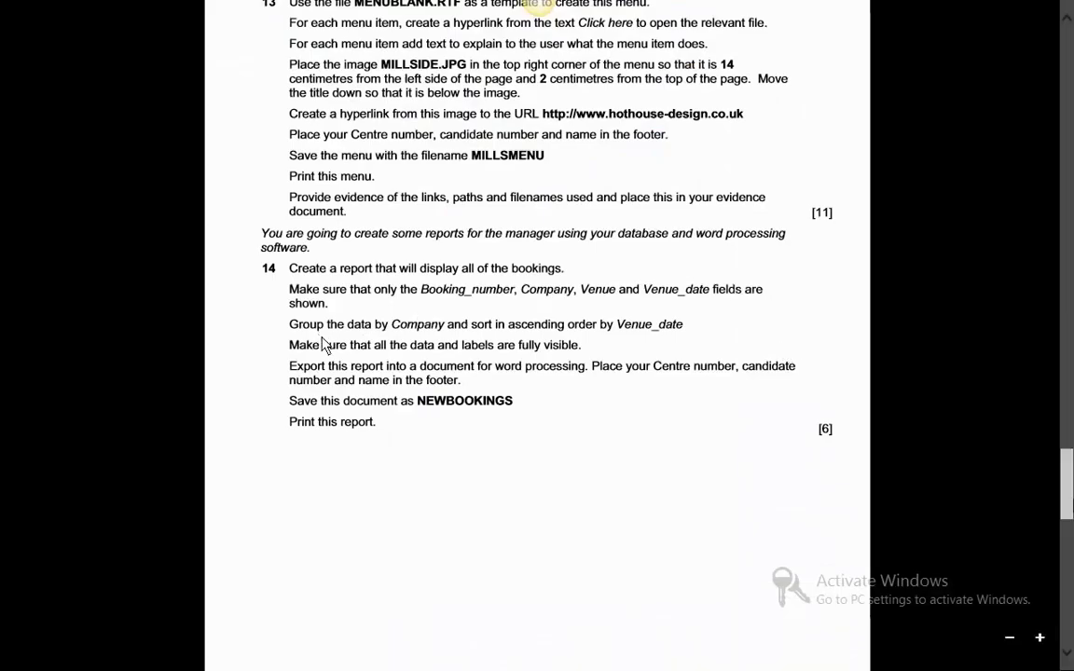
Begin saving the query and enter the name NEWBOOKINGS, copied from the exam paper
key(alt+Tab)
key(alt+Tab)
key(alt+Tab)
click(31, 11)
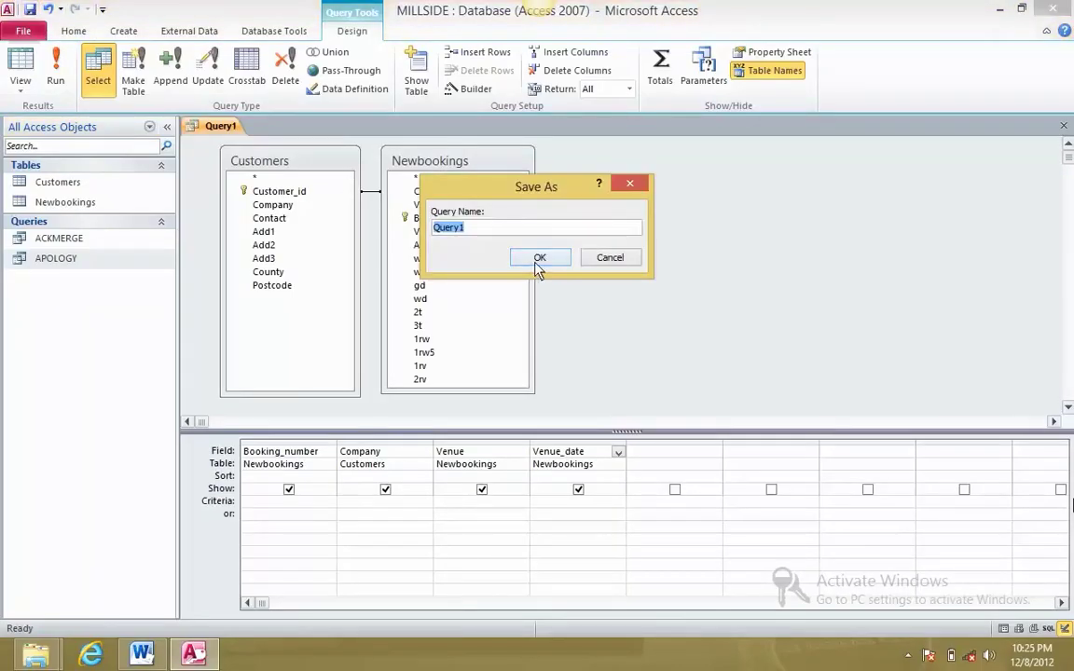
key(alt+Tab)
drag(519, 412, 426, 410)
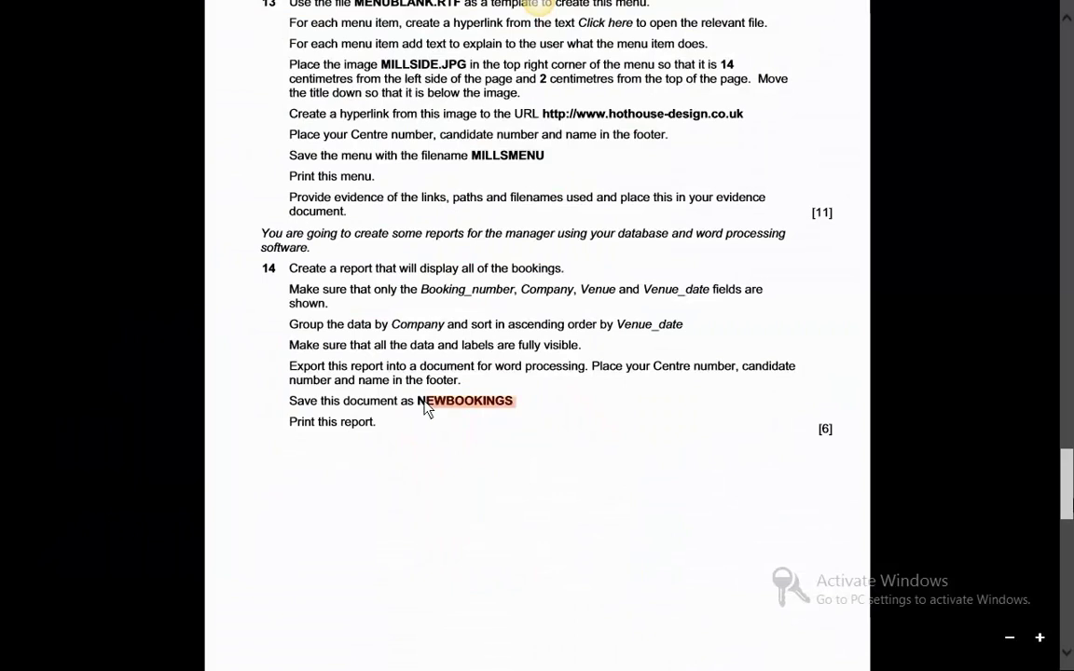
right_click(425, 410)
click(440, 373)
key(alt+Tab)
key(ctrl+v)
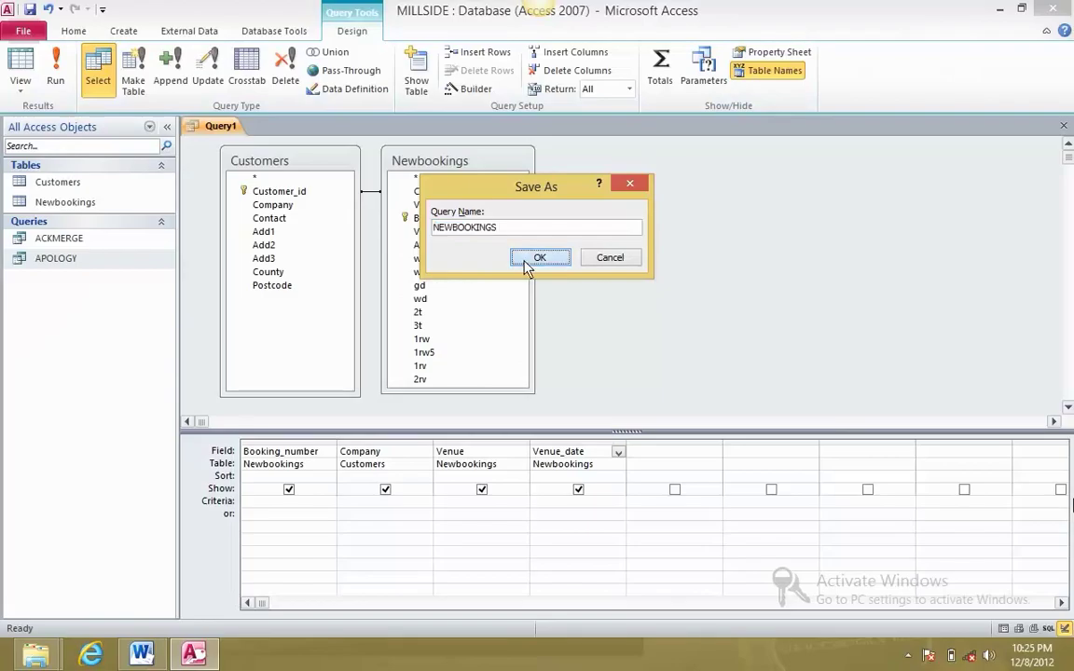
Try saving the query as NEWBOOKINGS, save it as NEWBOOKINGS1 instead, and close it
click(527, 266)
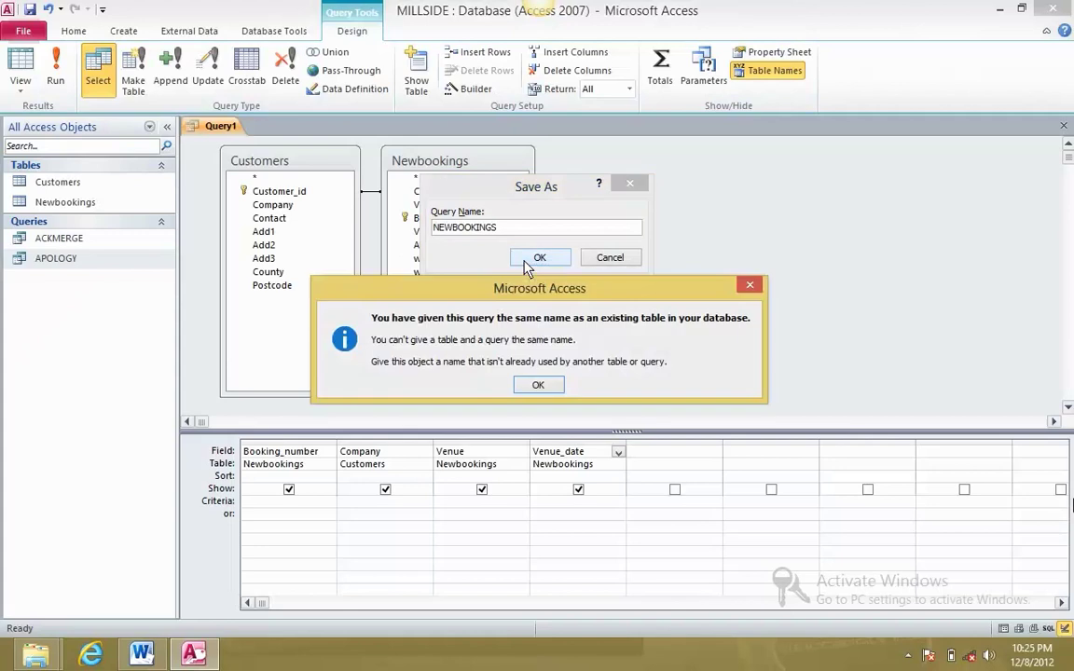
click(537, 386)
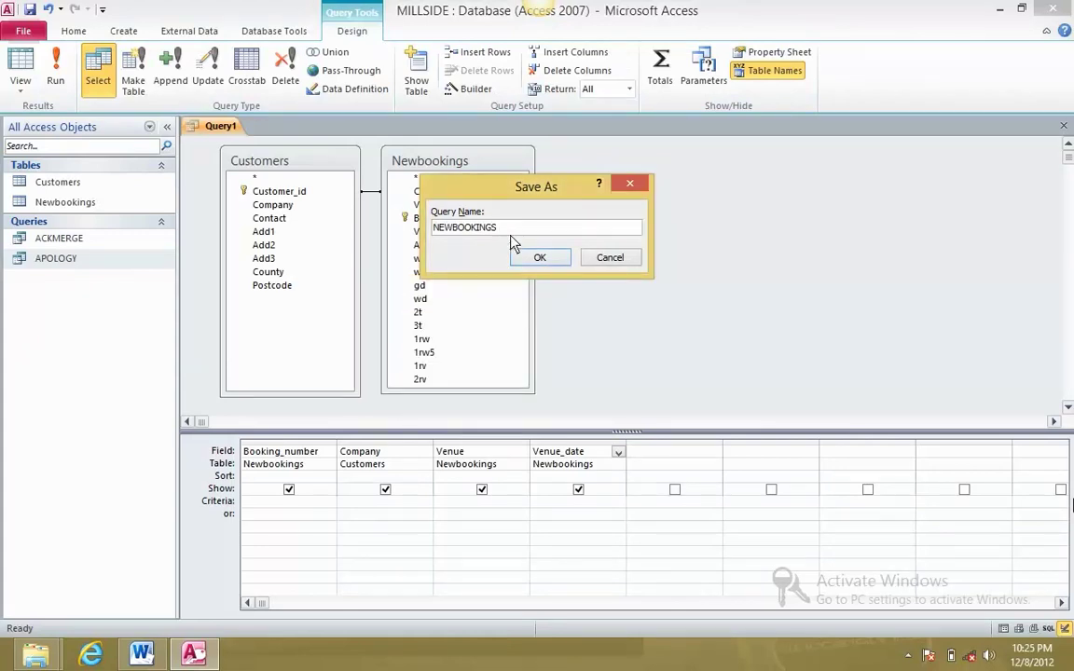
click(528, 262)
click(537, 383)
text(1)
click(539, 258)
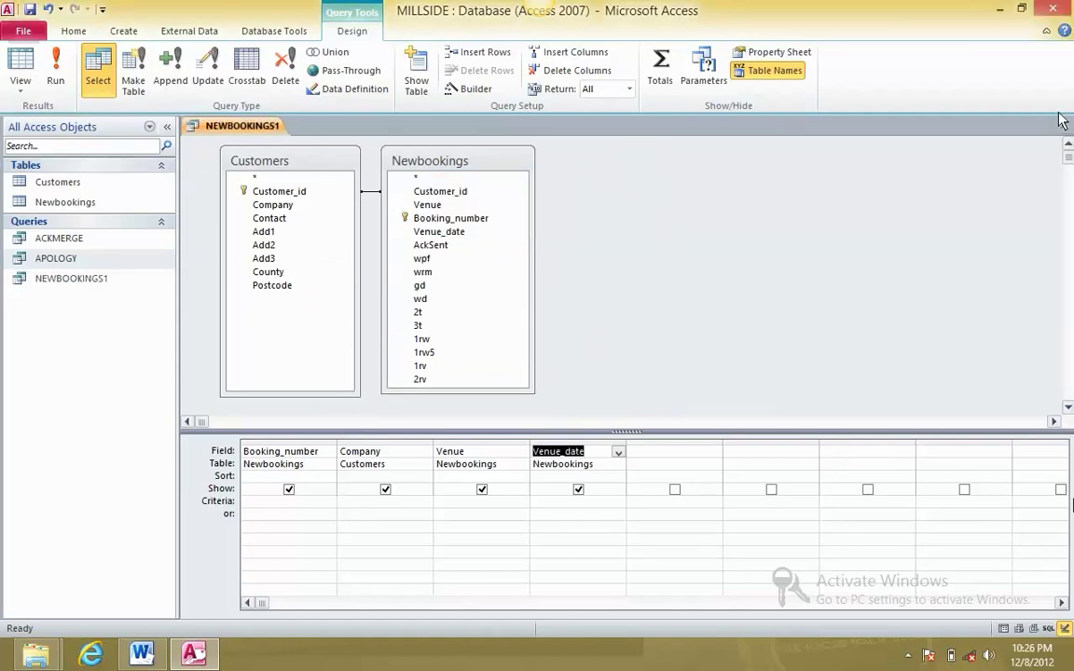
click(1062, 124)
Start the Report Wizard and include all fields of the NEWBOOKINGS1 query in the report
click(125, 31)
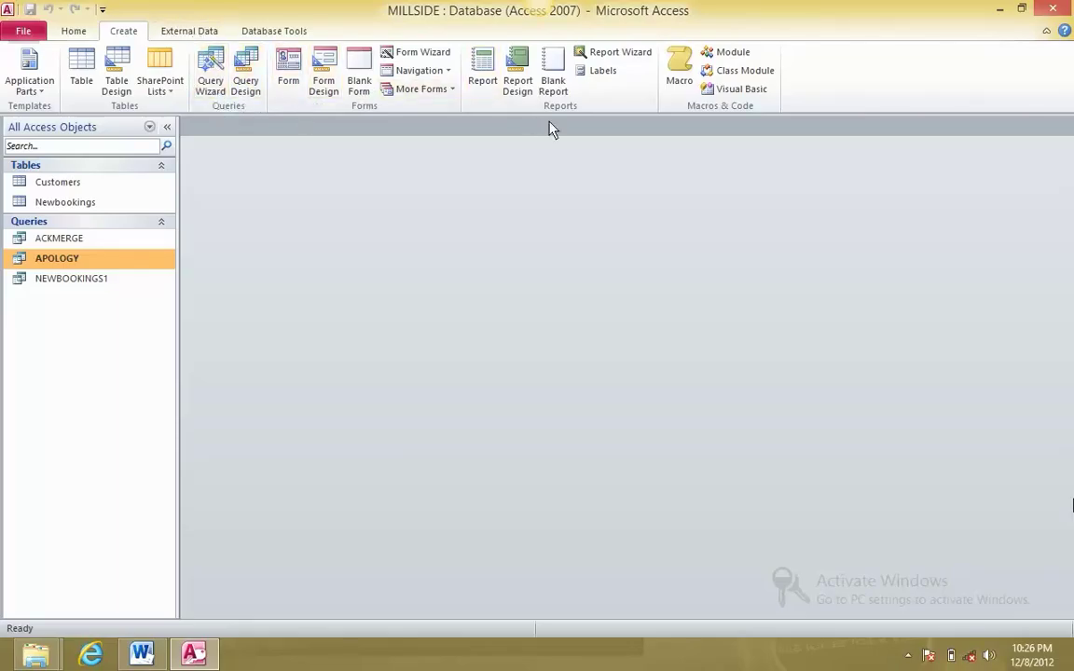
click(617, 52)
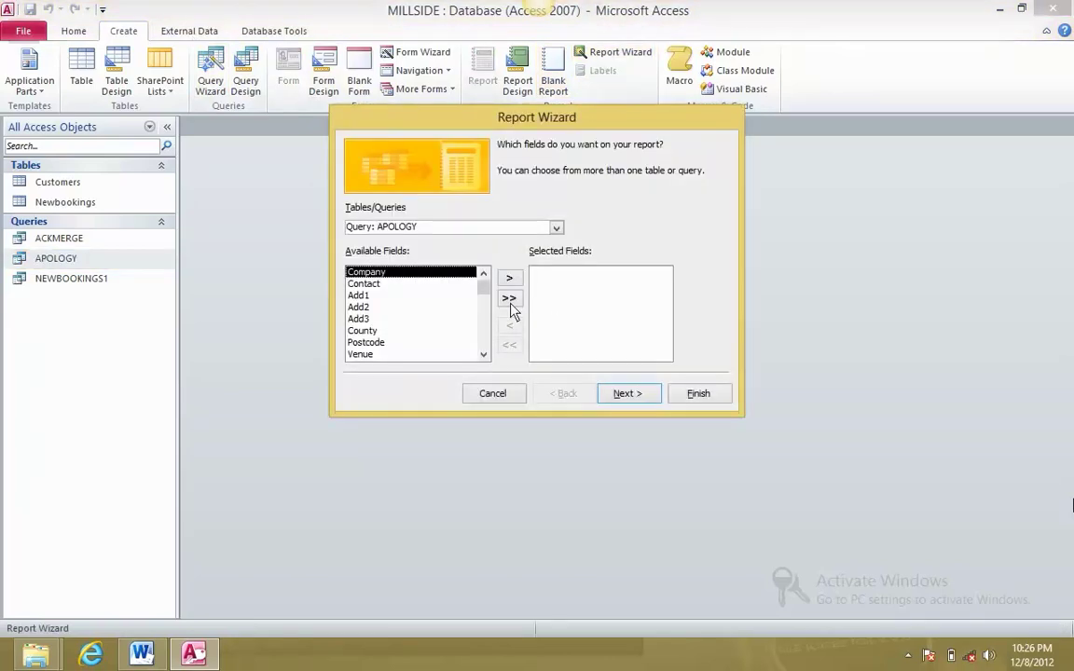
click(557, 228)
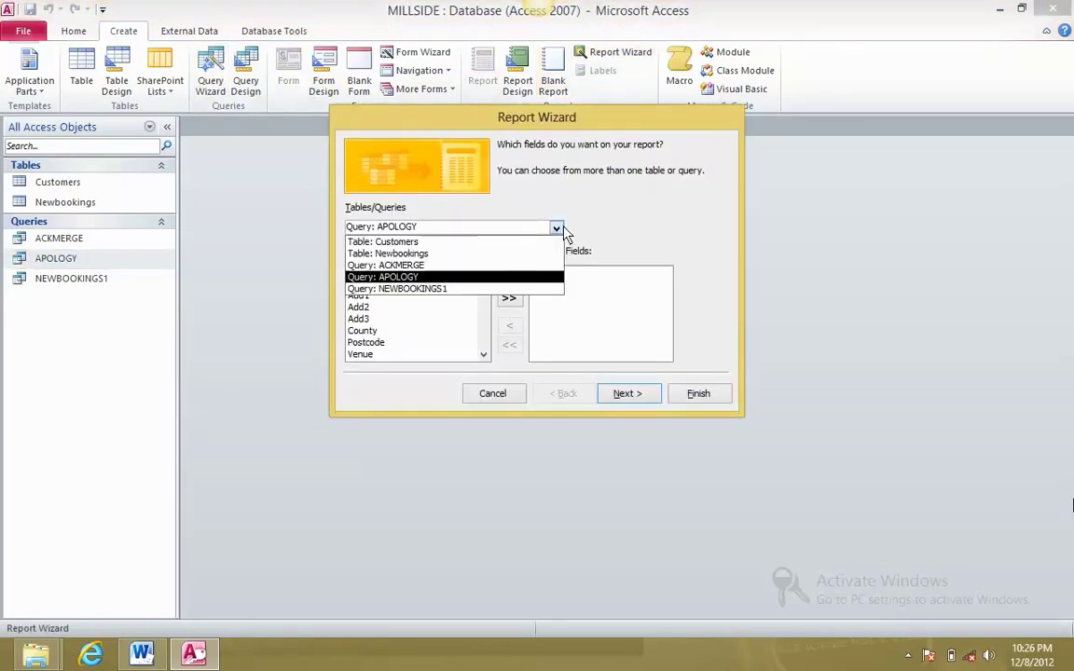
click(486, 289)
click(420, 284)
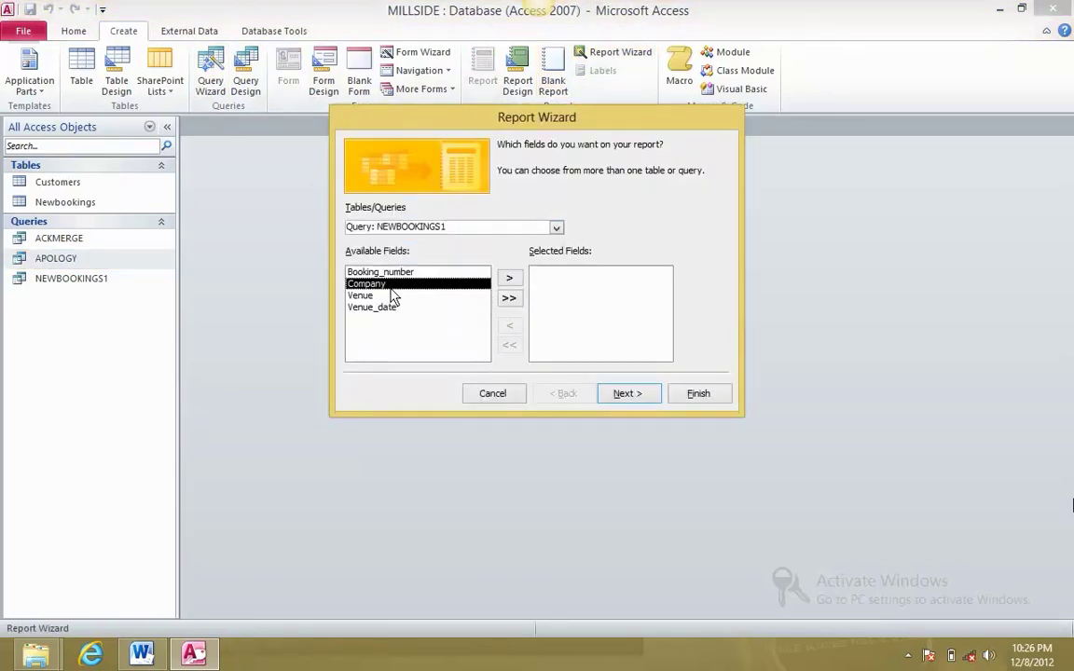
click(508, 297)
click(630, 398)
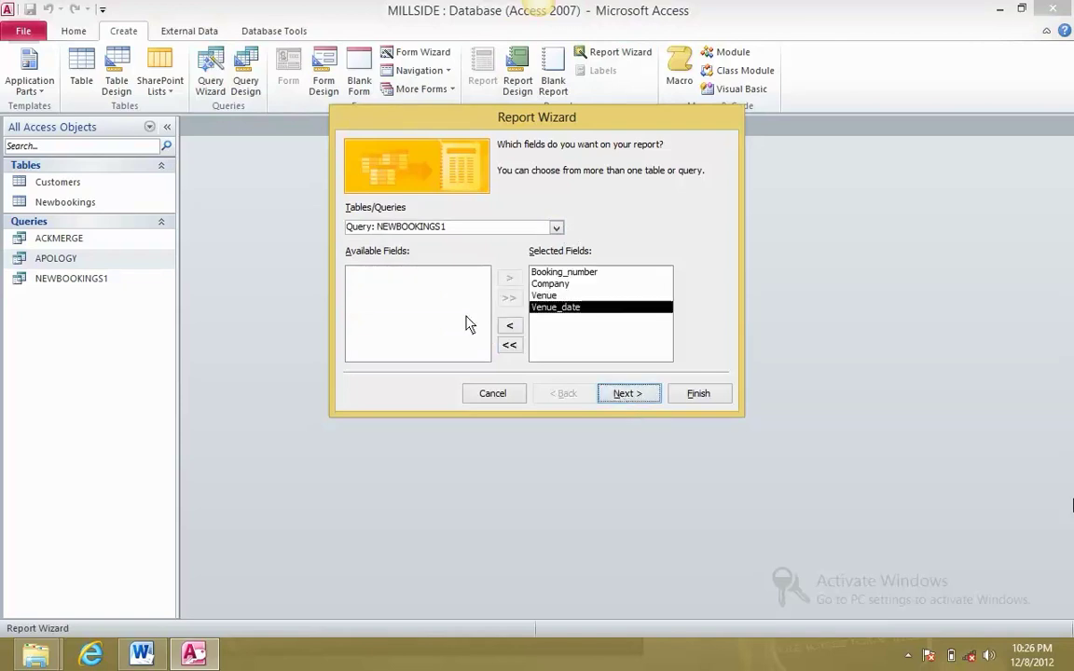
Group the report by Company, keep the stepped portrait layout without a sort field, and finish the wizard
click(630, 399)
click(445, 216)
click(479, 210)
click(628, 393)
key(alt+Tab)
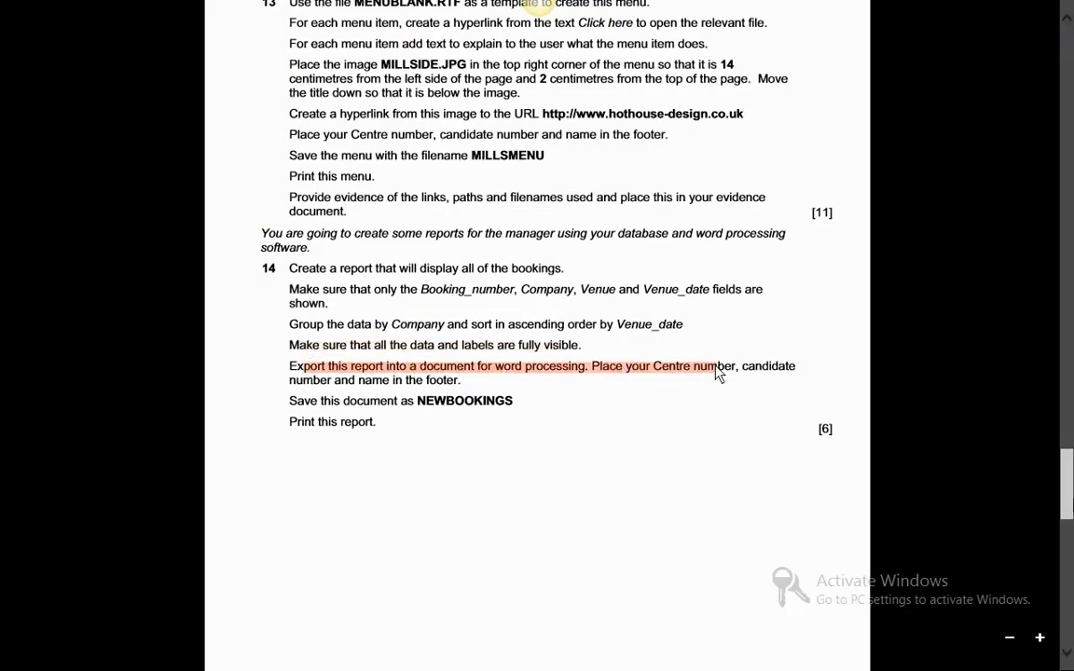
key(alt+Tab)
click(627, 396)
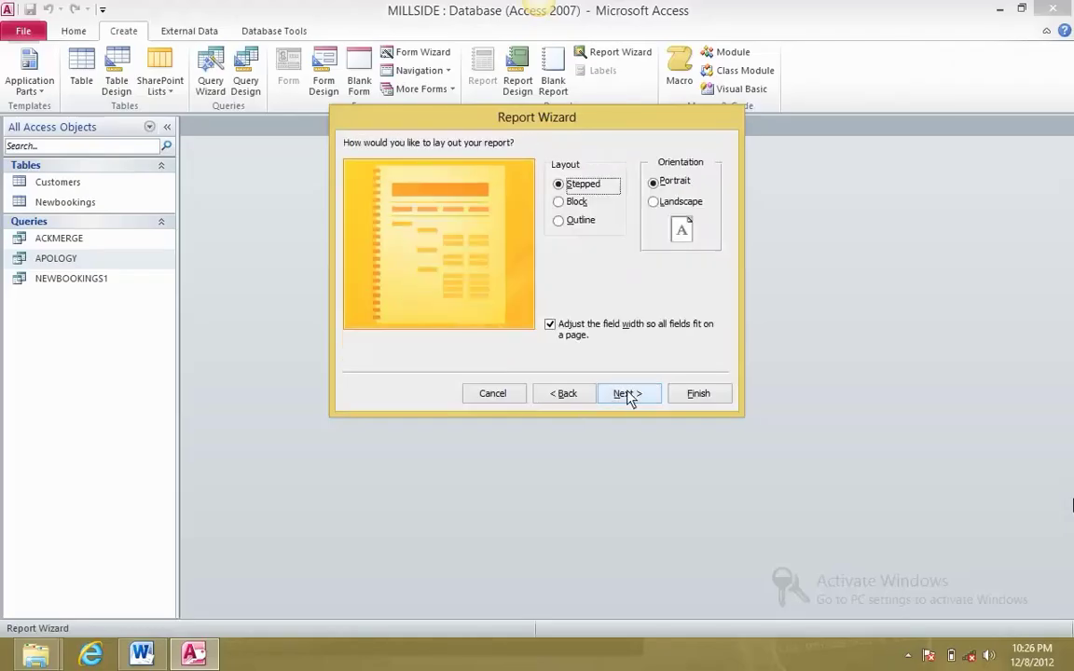
click(630, 396)
click(690, 395)
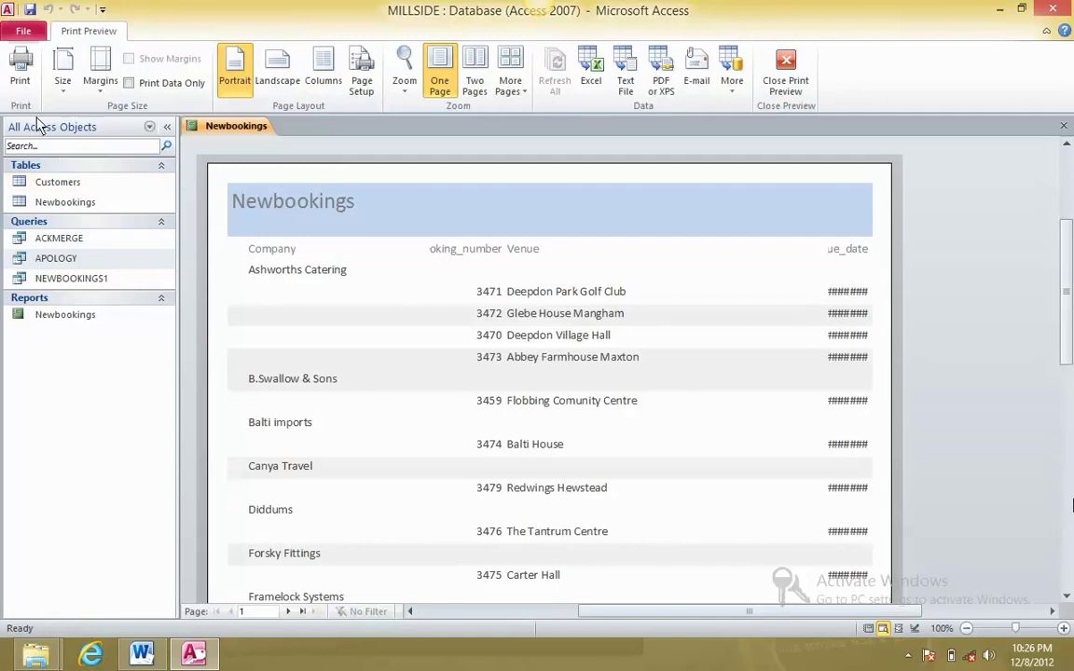
Open the report in layout view and widen the Venue_date heading and its date values to show them in full
click(774, 80)
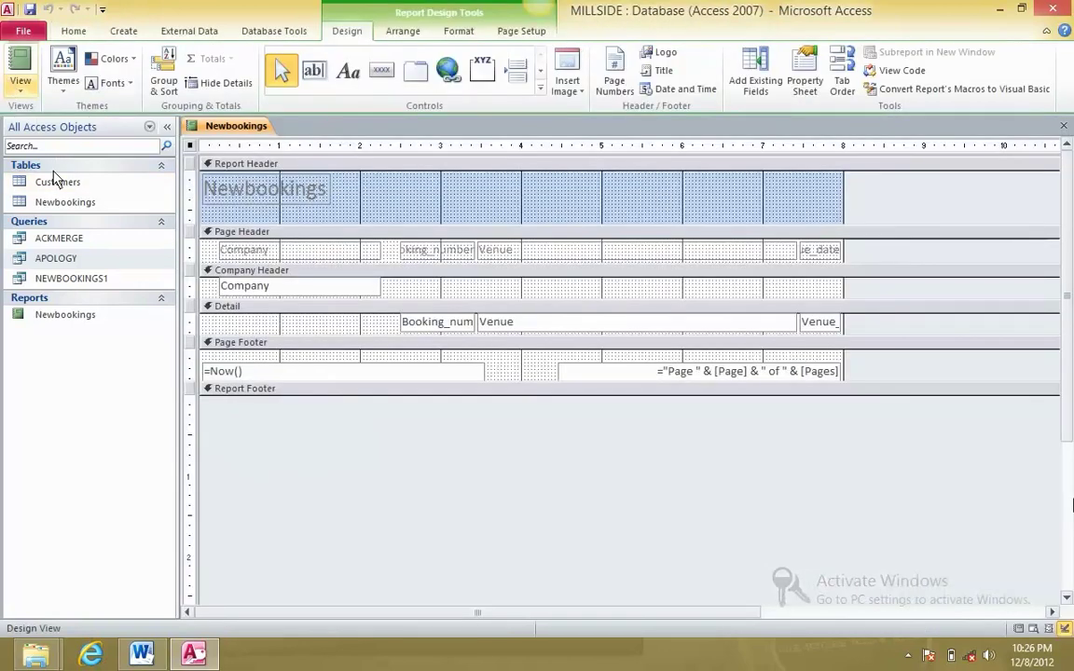
click(20, 84)
click(65, 192)
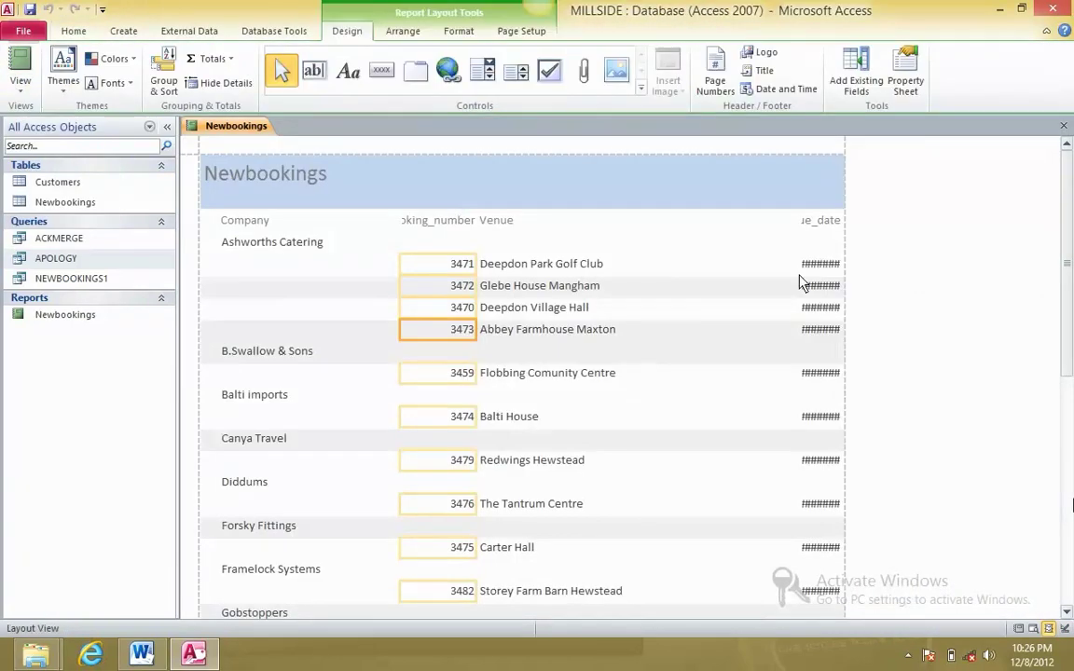
click(796, 227)
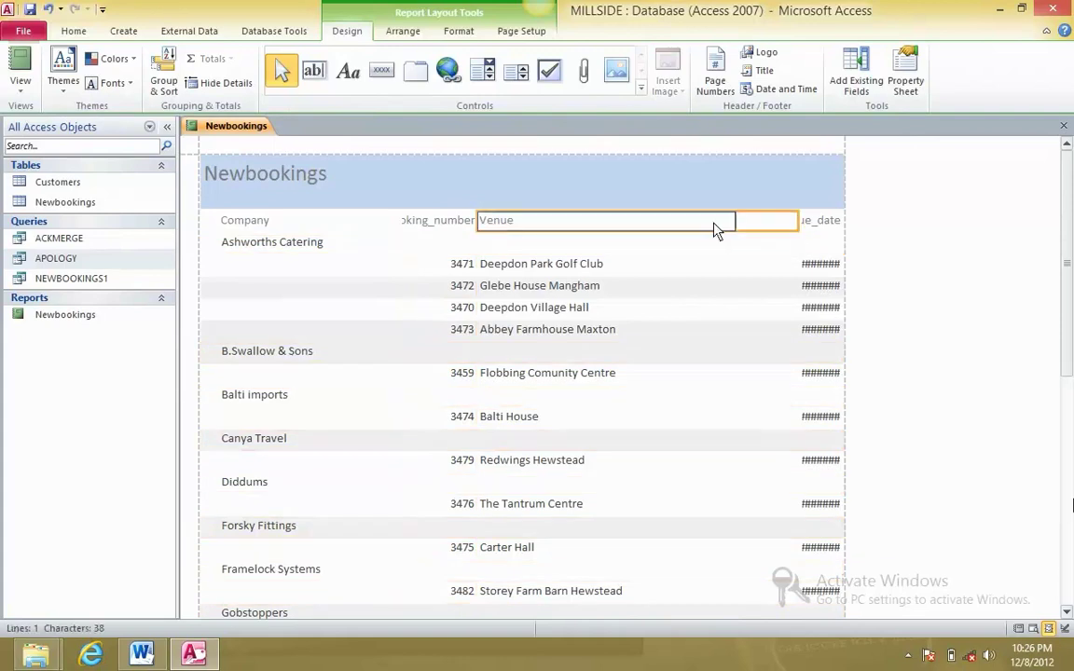
click(802, 207)
click(804, 205)
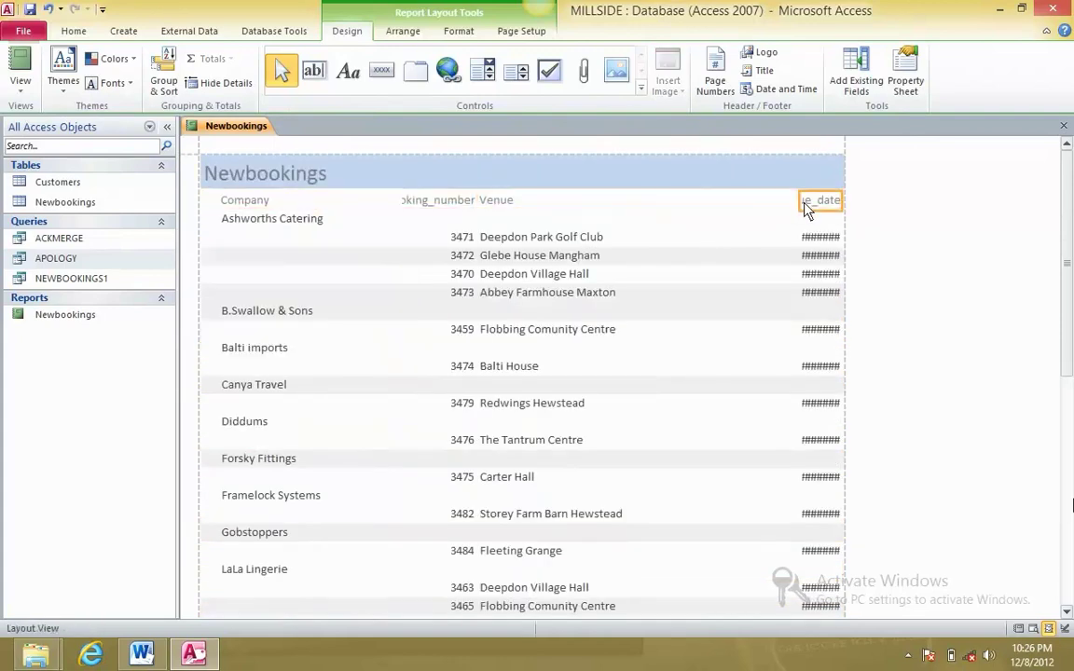
drag(801, 199, 729, 199)
click(801, 240)
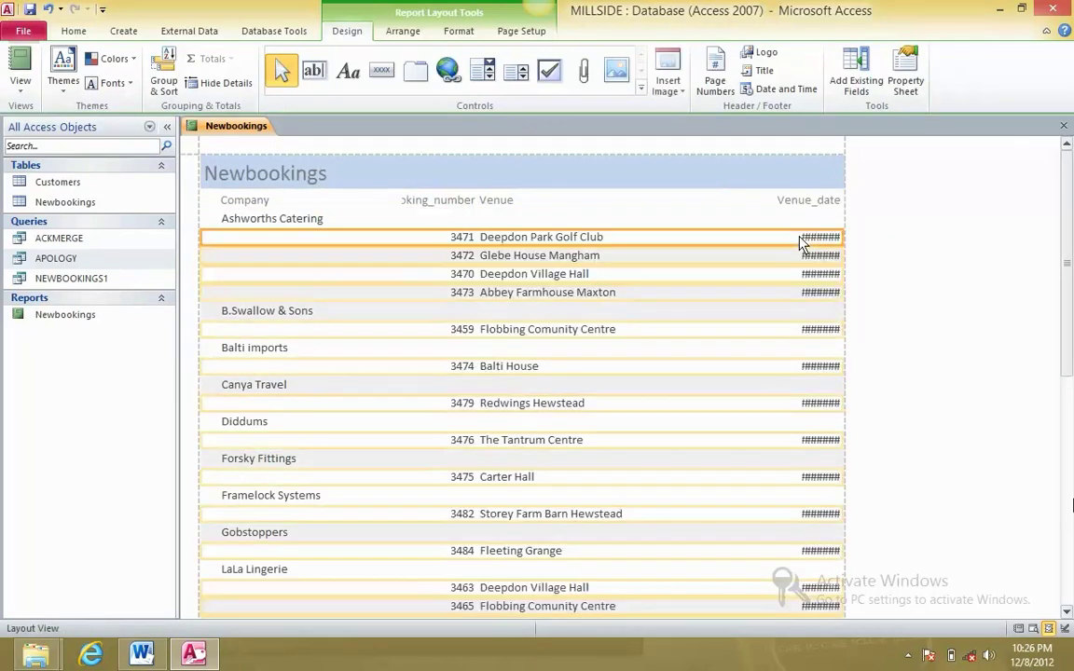
drag(802, 239, 751, 243)
click(383, 257)
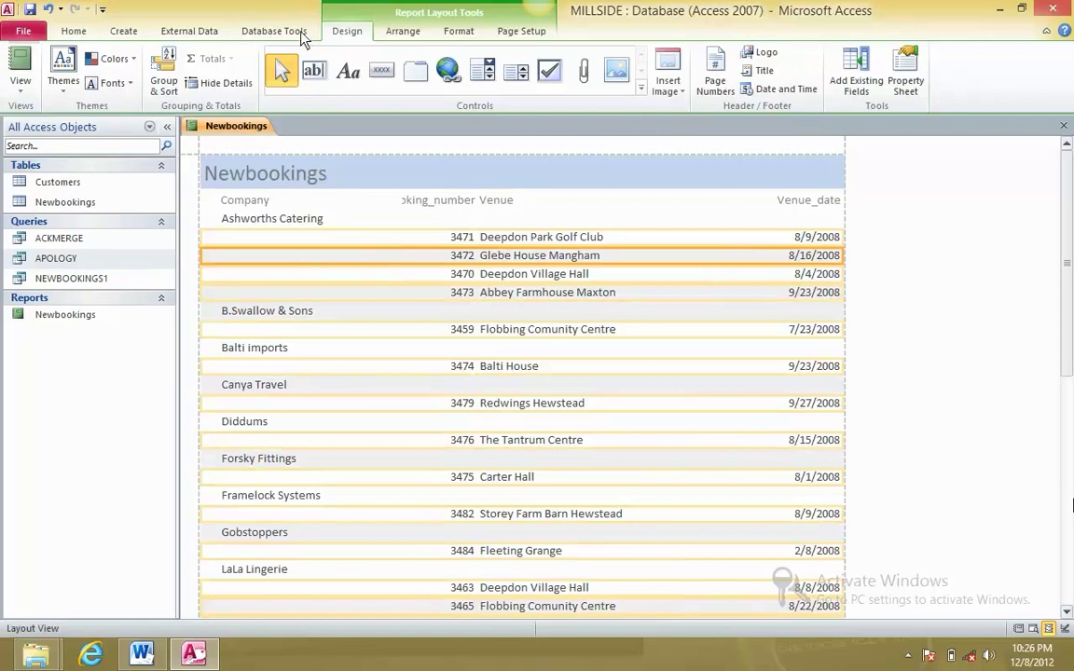
Export the report as the RTF file Newbookings.rtf, with the destination file opened after the export
click(189, 31)
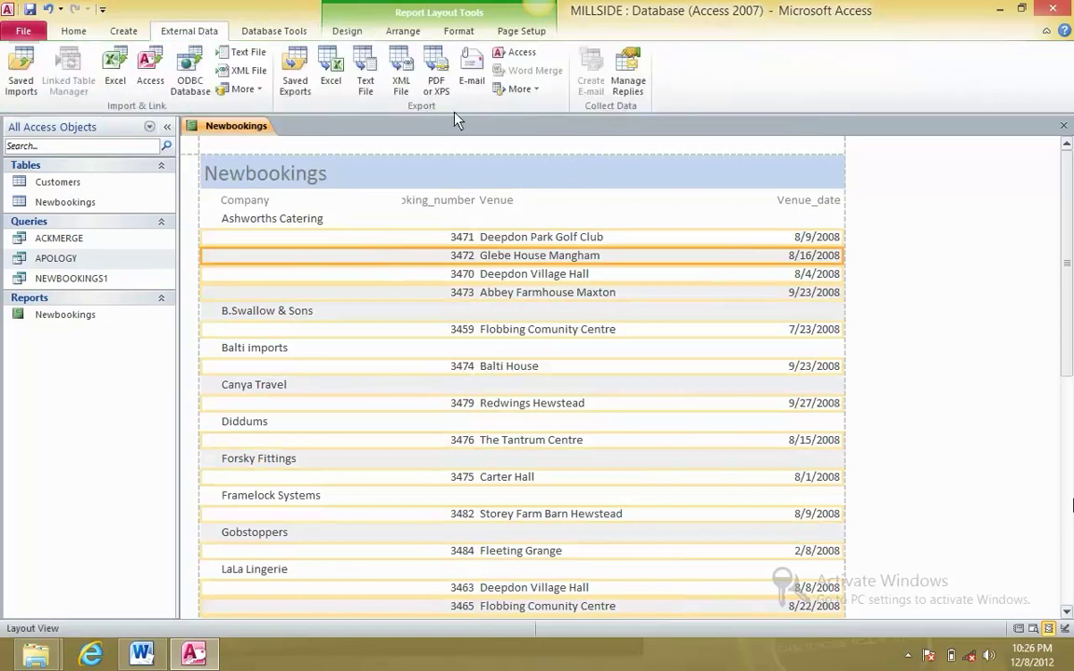
click(522, 89)
click(515, 114)
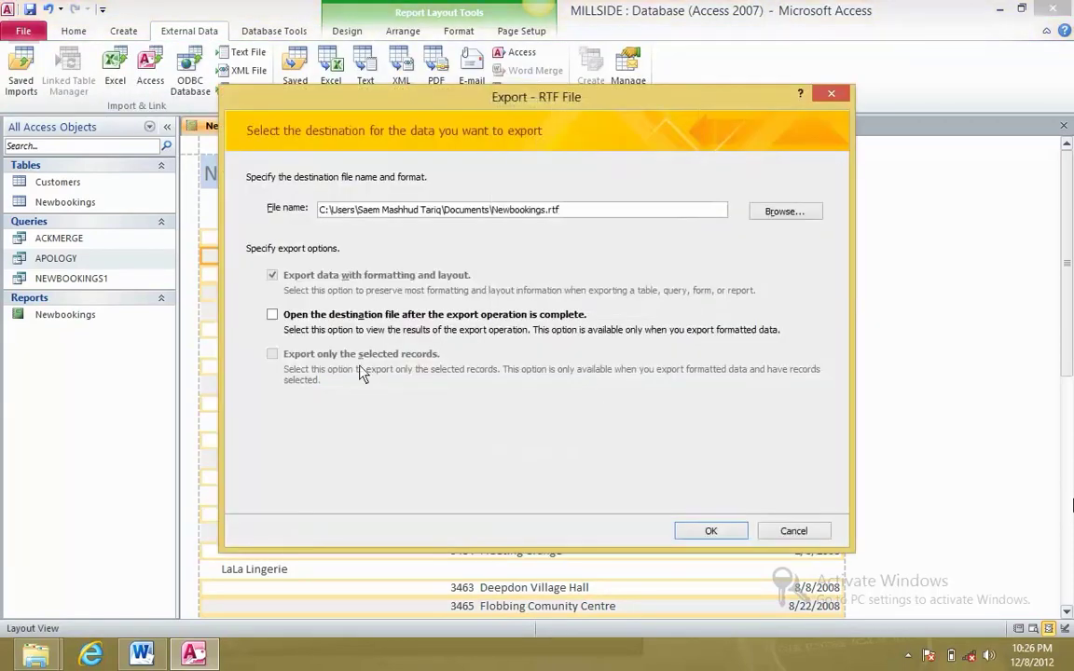
click(300, 315)
click(711, 531)
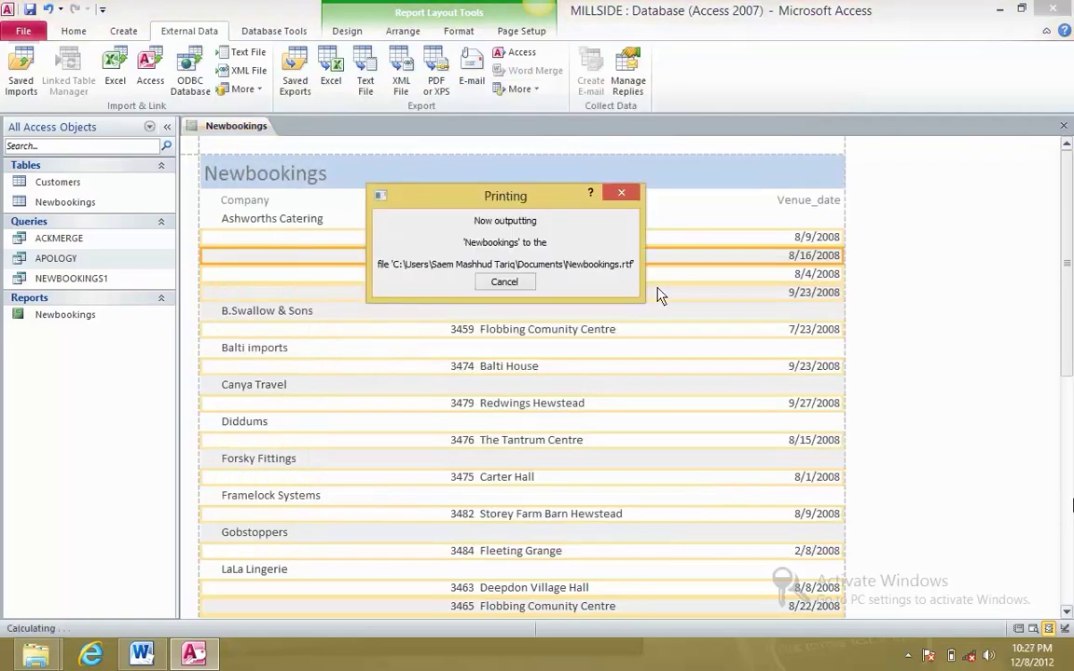
Look through the exported Newbookings document from start to end and begin switching windows
scroll(722, 553, down, 5)
scroll(723, 552, up, 2)
scroll(721, 554, up, 3)
scroll(722, 554, down, 15)
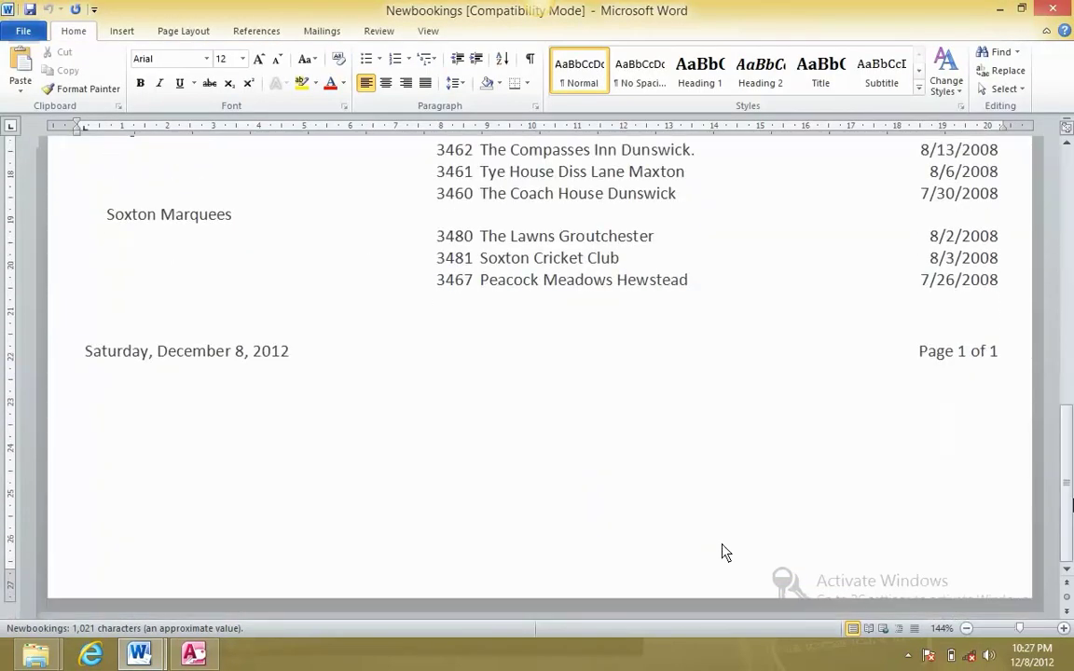
scroll(722, 553, up, 12)
scroll(722, 554, up, 5)
key(alt+Tab)
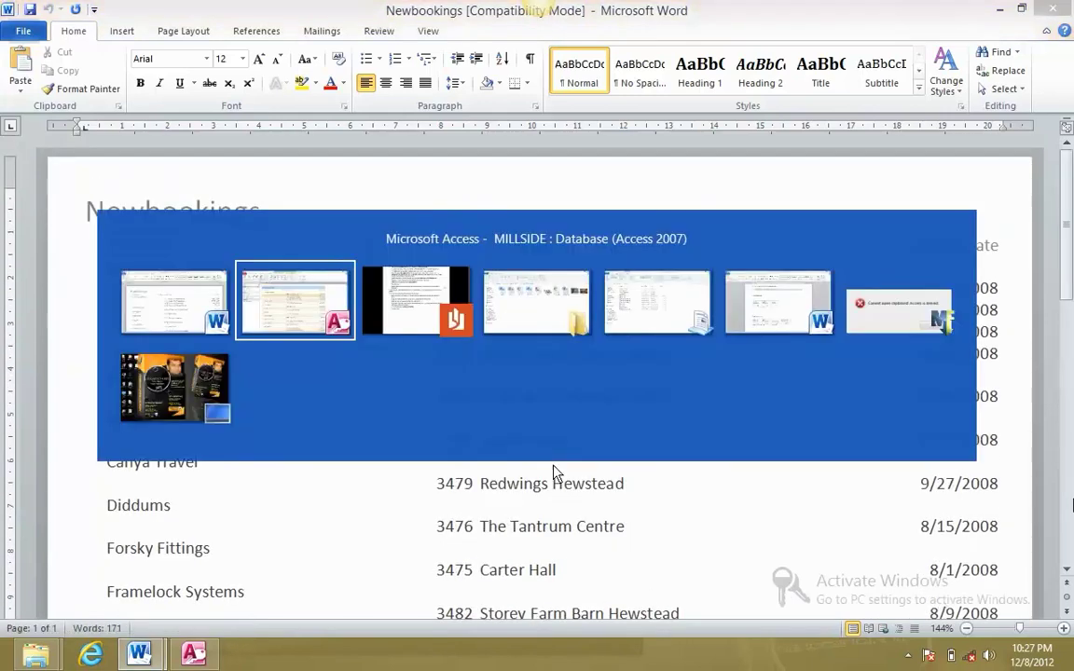
Recheck exam task 14's footer requirement, return to the Newbookings document in Word, and insert a Blank (Three Columns) footer
click(786, 532)
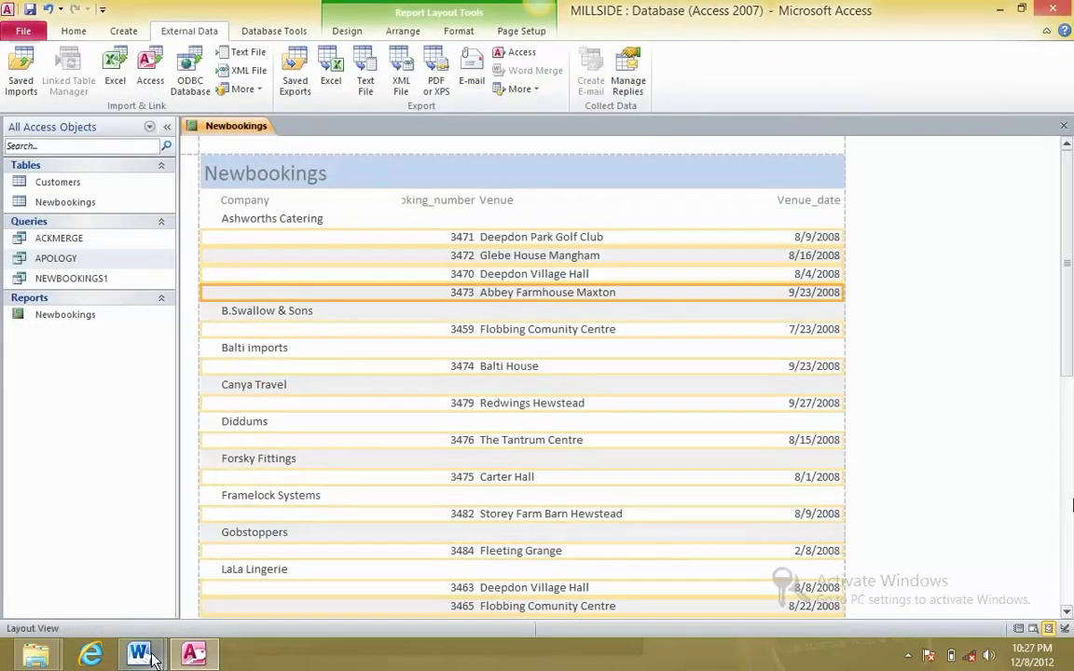
key(alt+Tab)
key(alt+Tab)
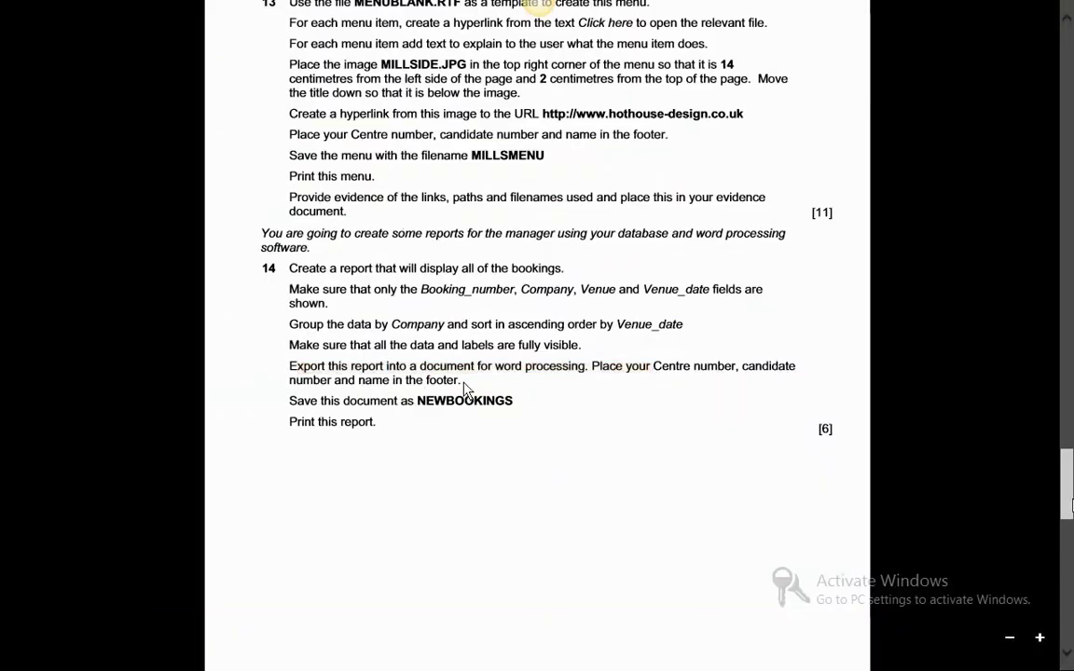
key(alt+Tab)
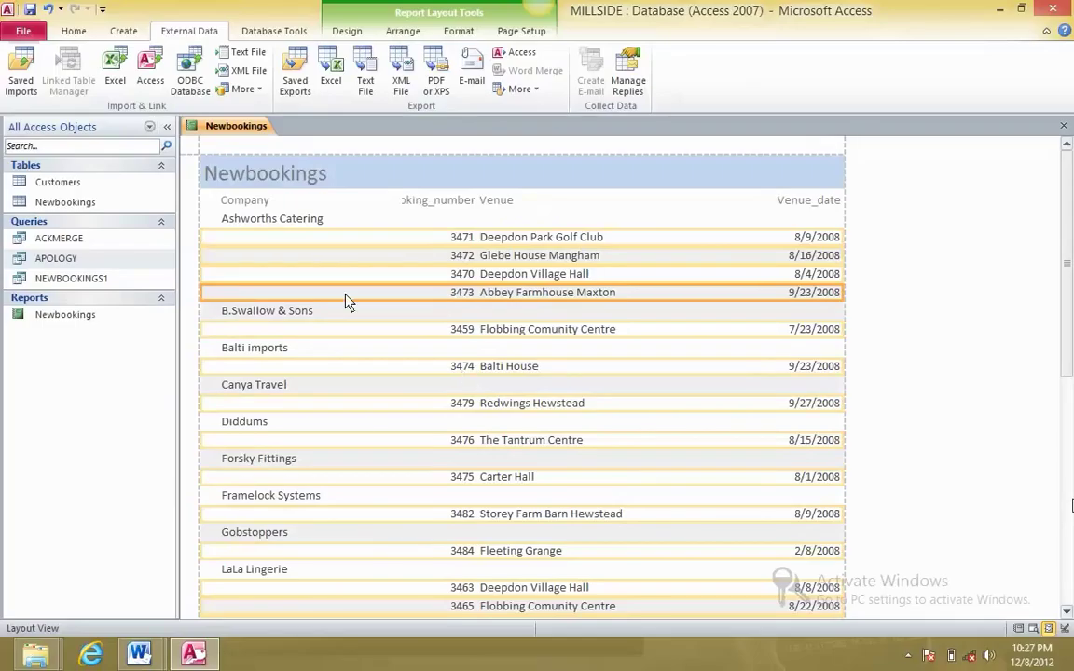
click(139, 652)
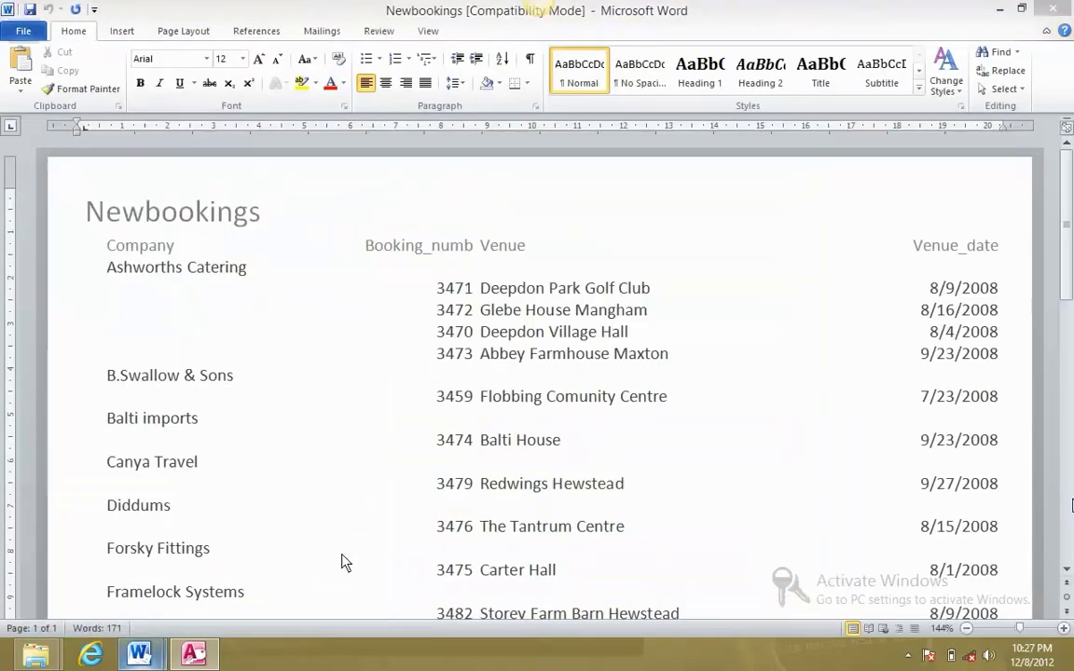
click(122, 31)
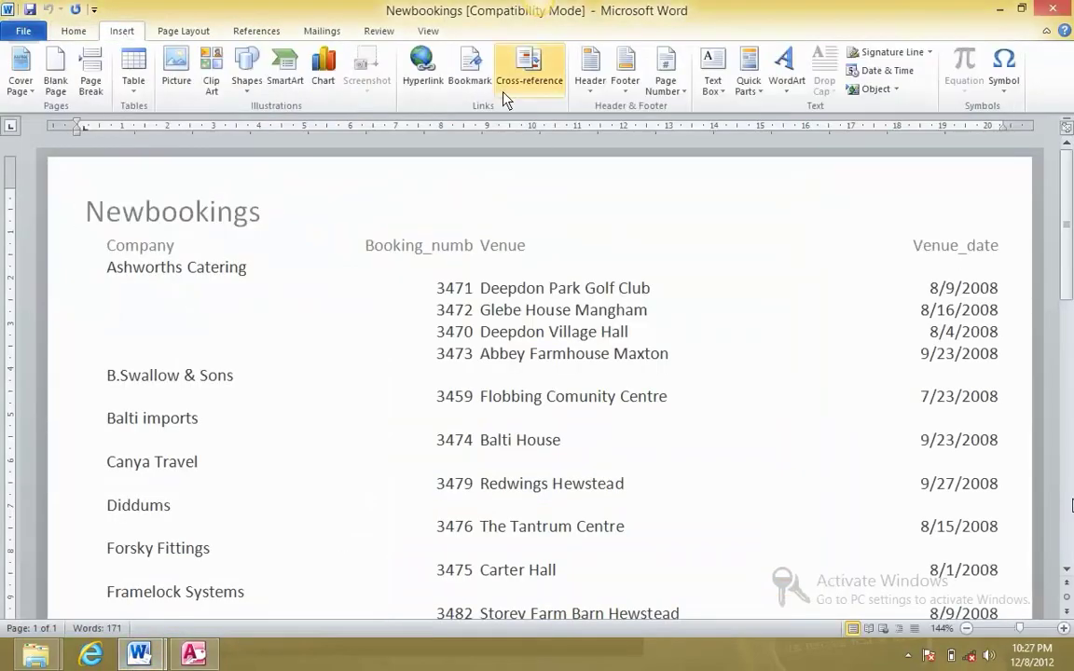
click(631, 89)
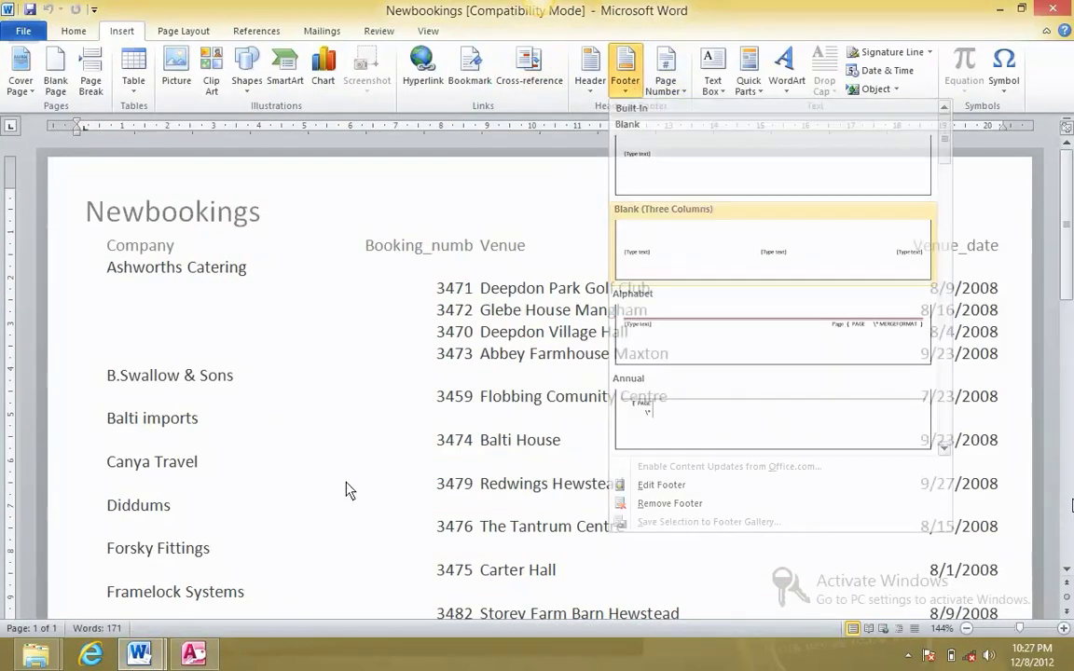
key(Return)
click(140, 518)
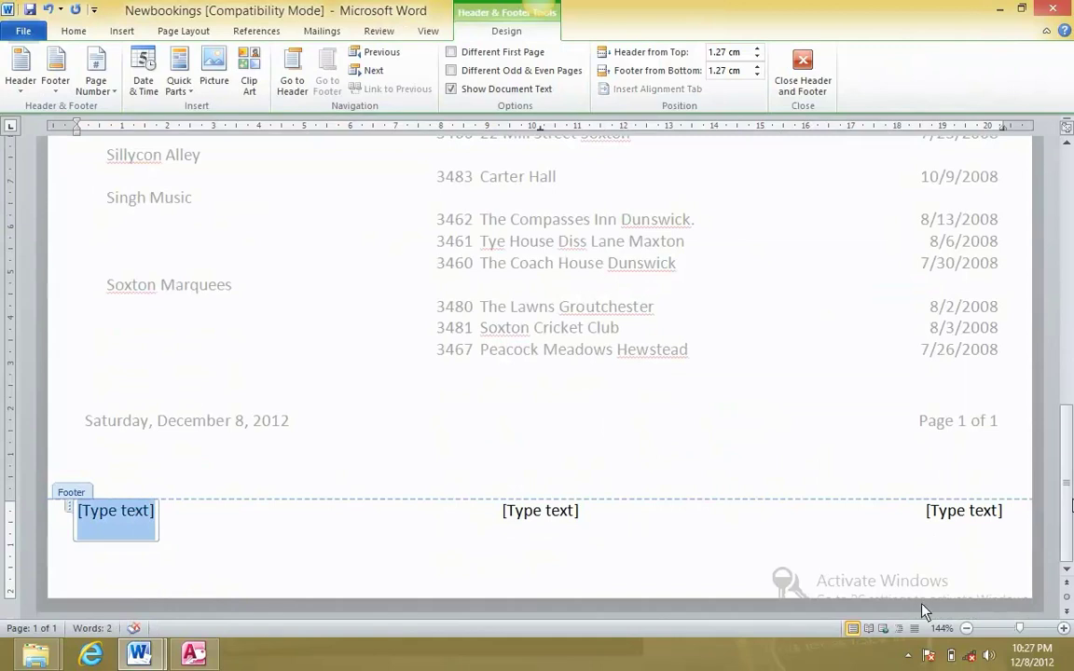
Fill the three footer placeholders with Name, Center No and Candidate No, and return to the document body
scroll(922, 610, down, 4)
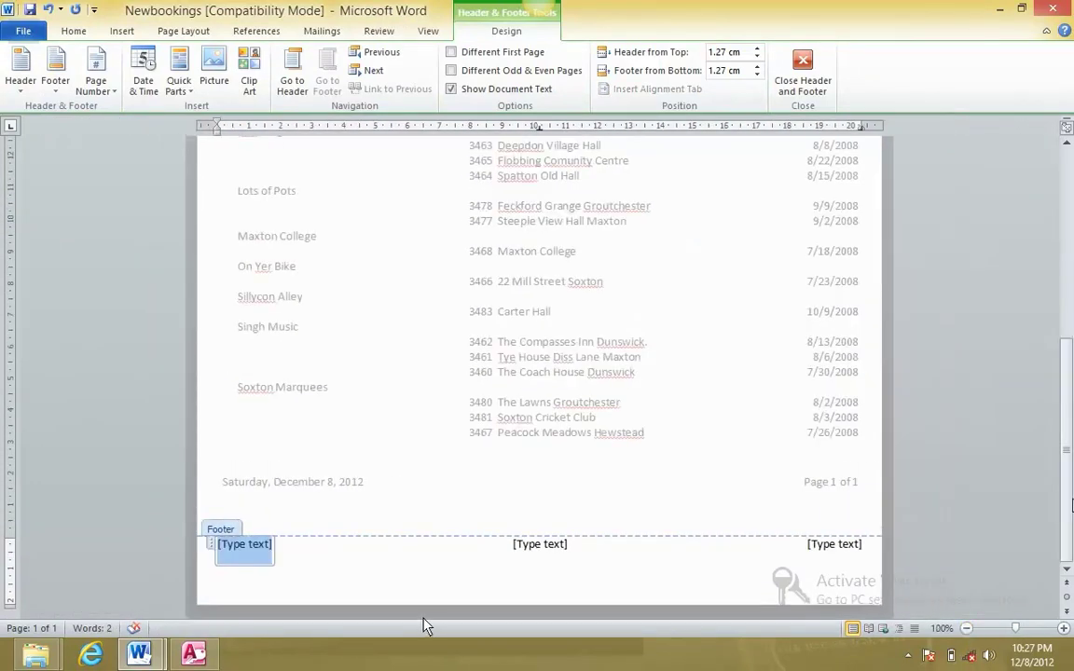
text(Name)
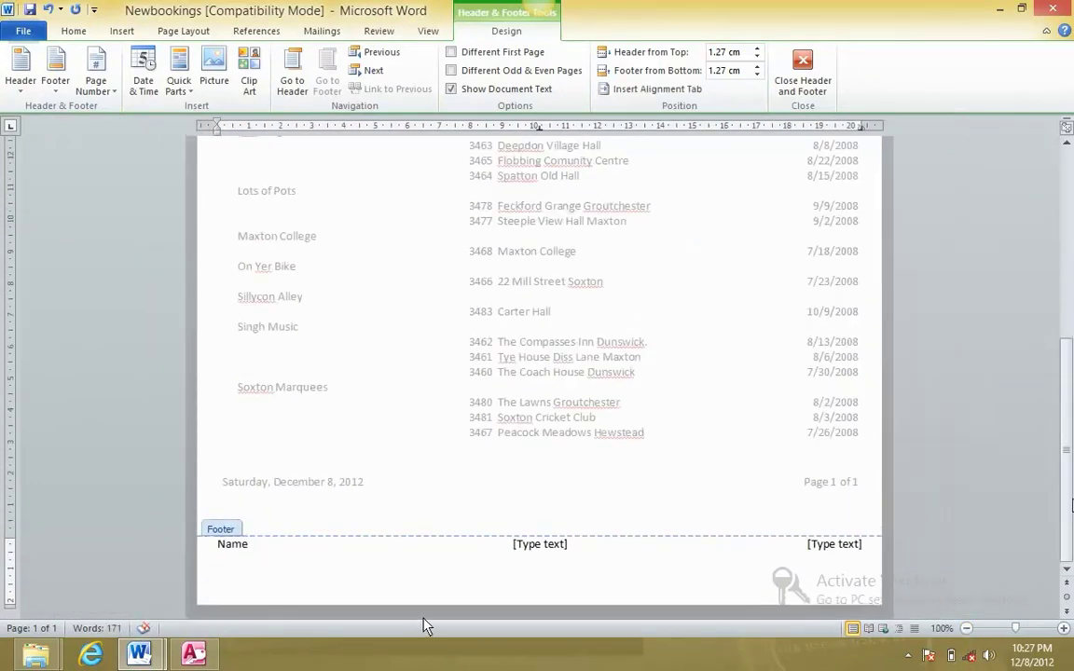
click(553, 552)
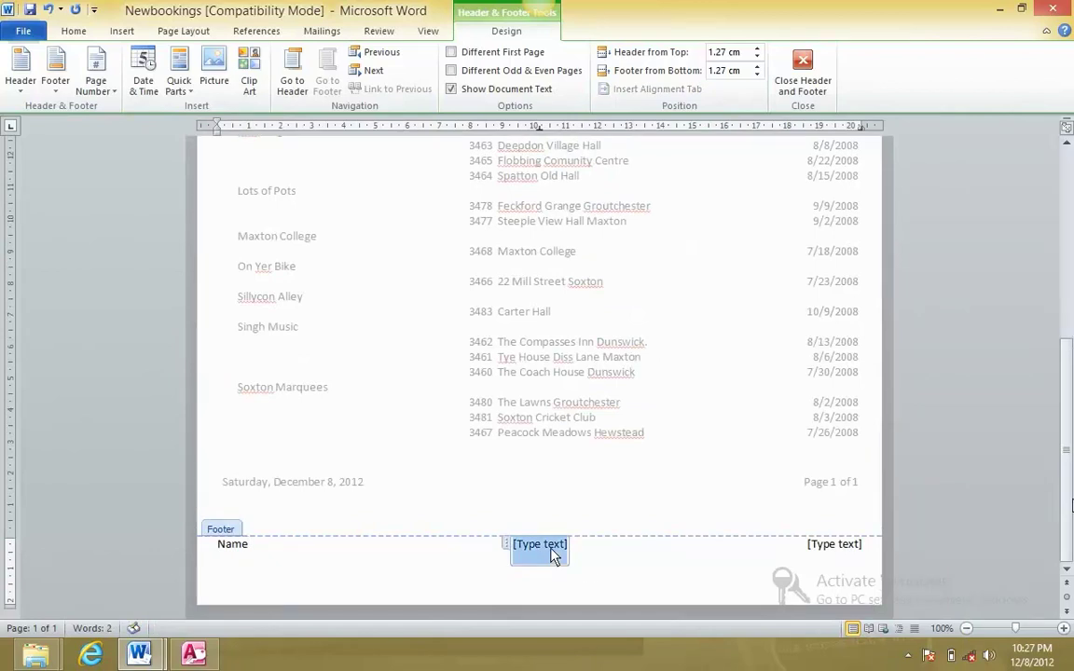
text(Center)
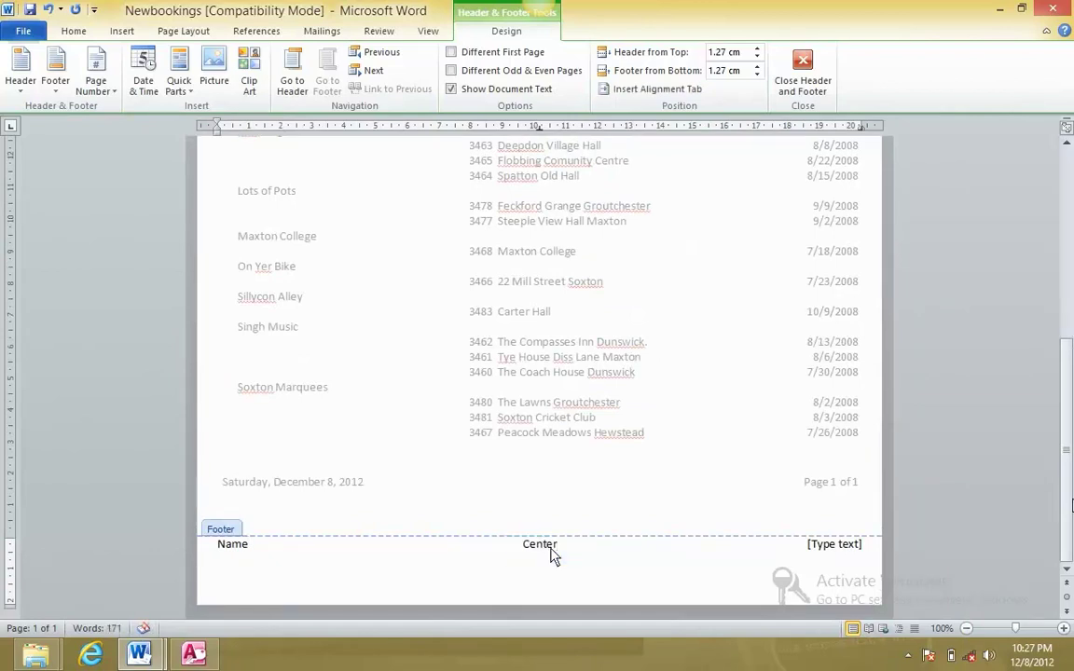
text( No)
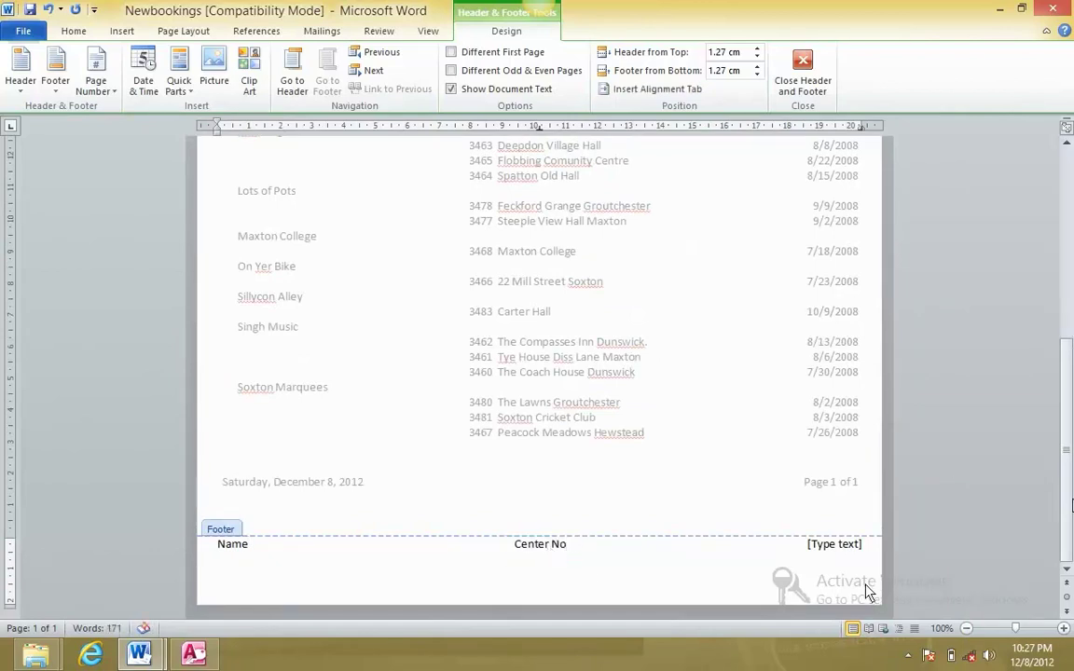
click(827, 550)
text(Cand)
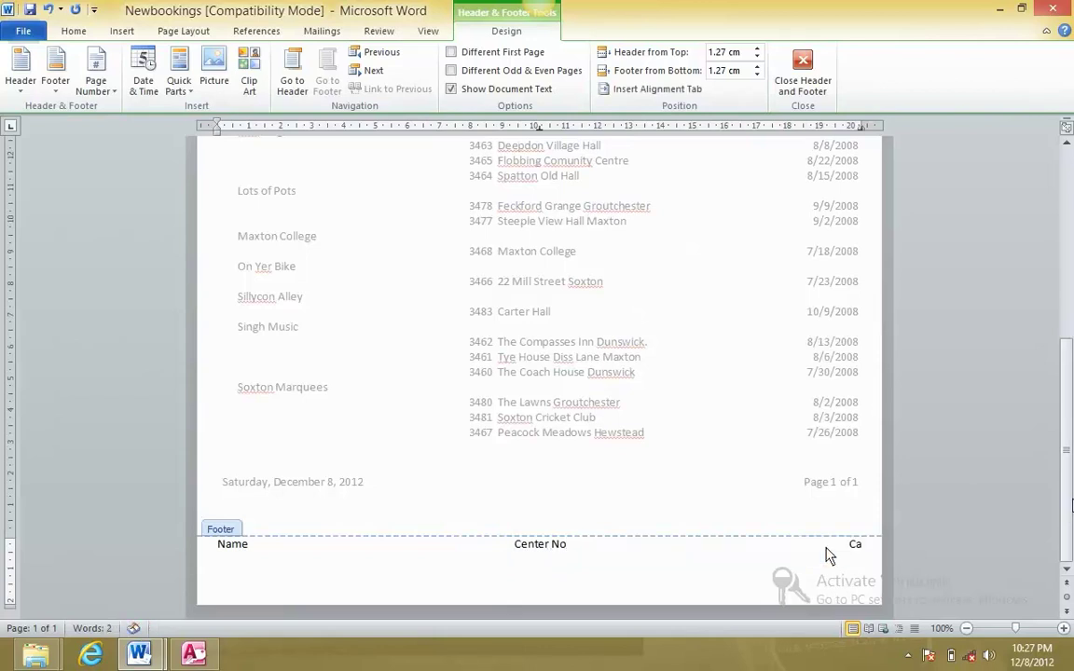
text(idate)
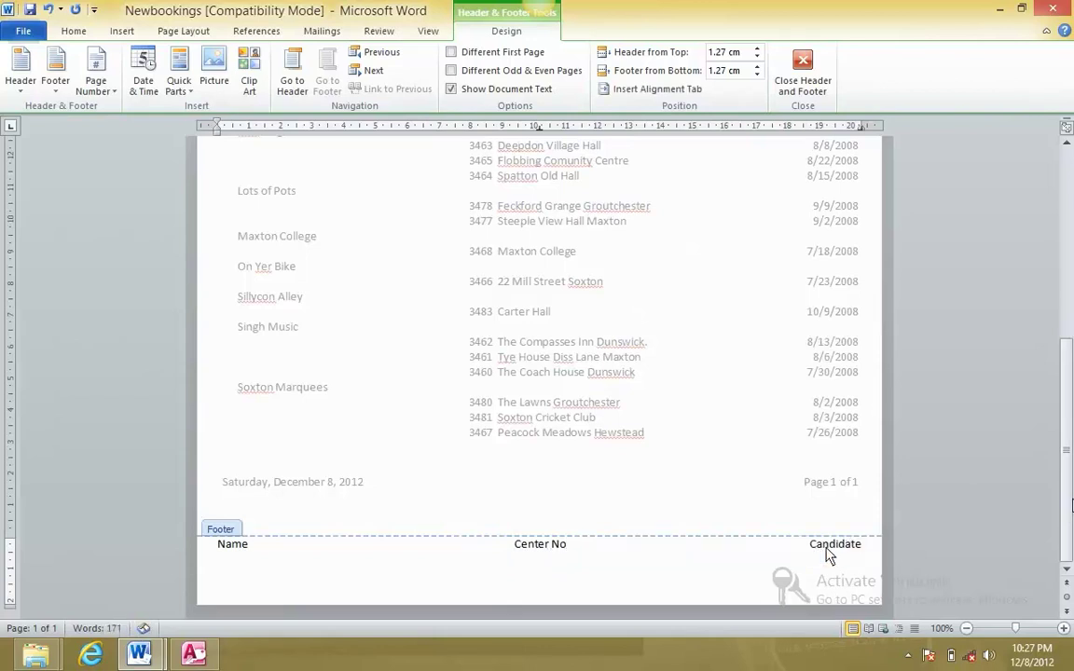
text( No)
double_click(722, 328)
Close the Newbookings report in Access and the Newbookings document in Word, saving the changes to both
key(alt+Tab)
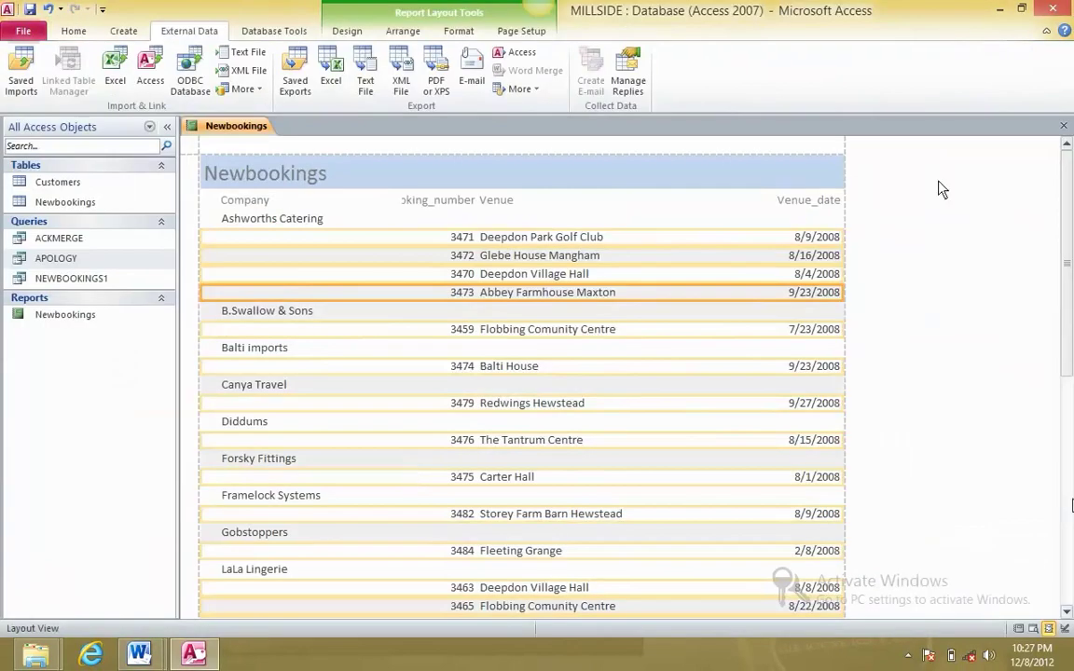
click(1063, 125)
click(473, 366)
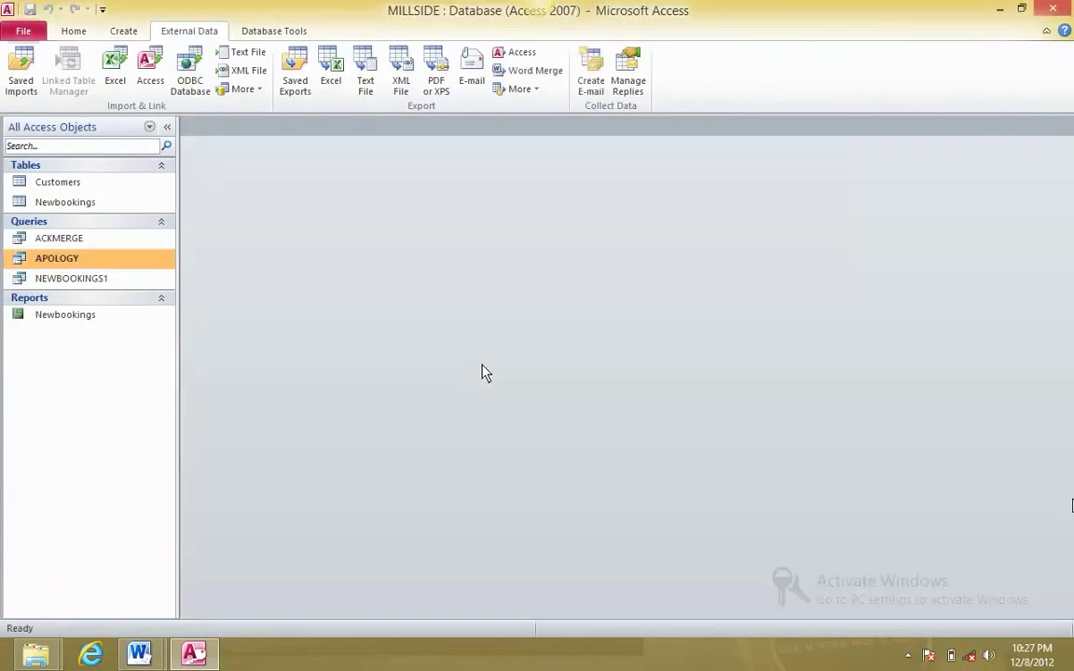
key(alt+Tab)
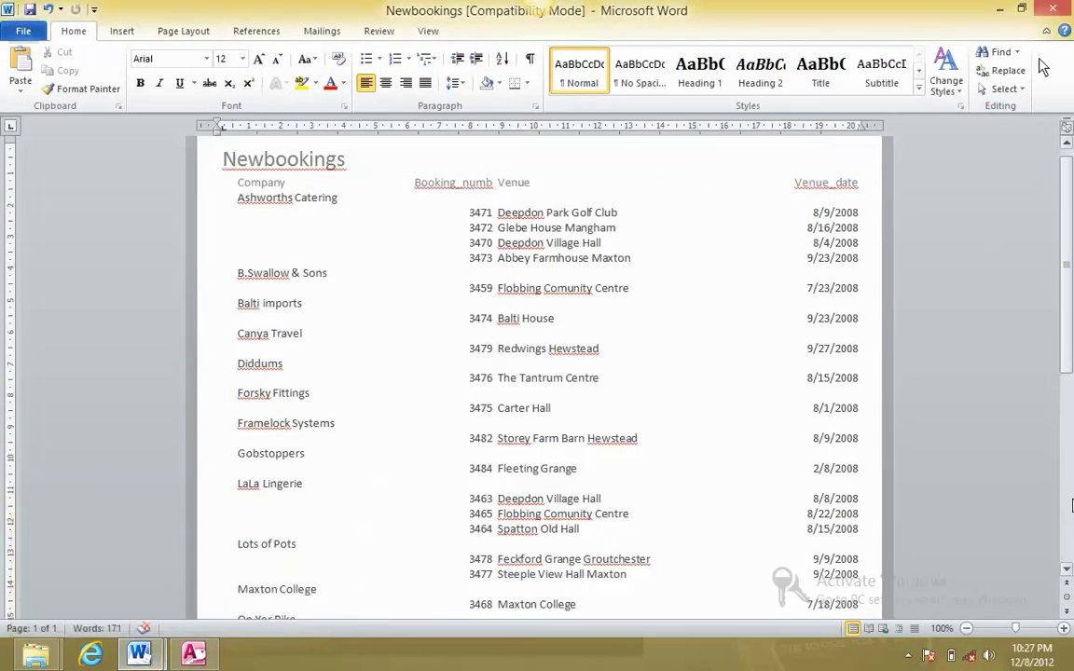
click(1053, 9)
click(473, 348)
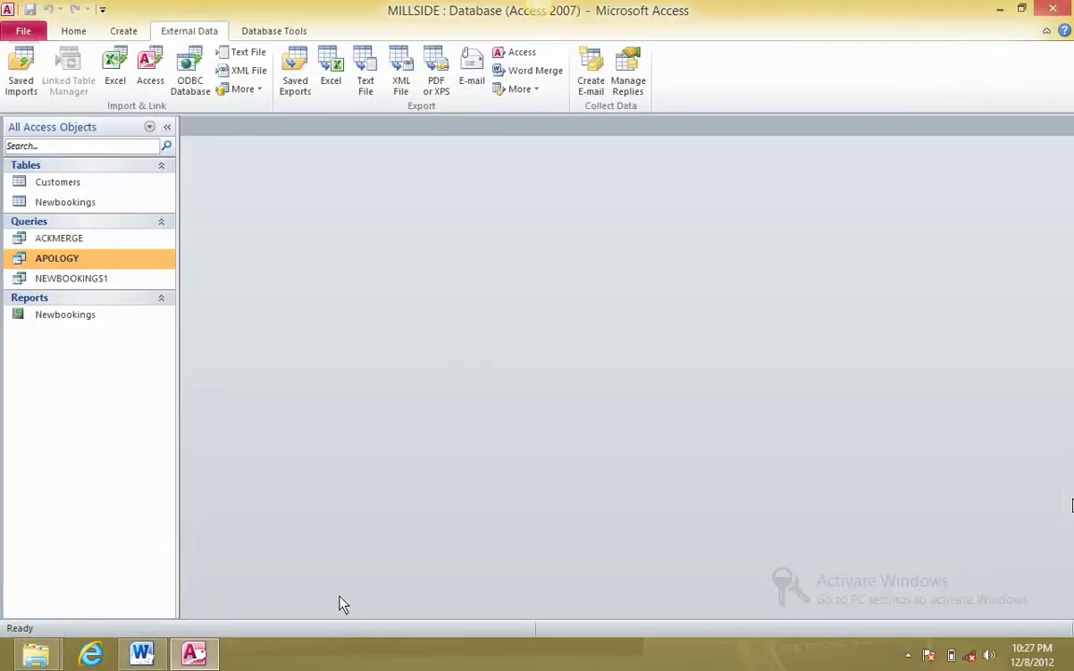
Read exam task 15 for the required records, fields, grouping, sorting, footer, report title and document name
key(alt+Tab)
scroll(513, 467, down, 10)
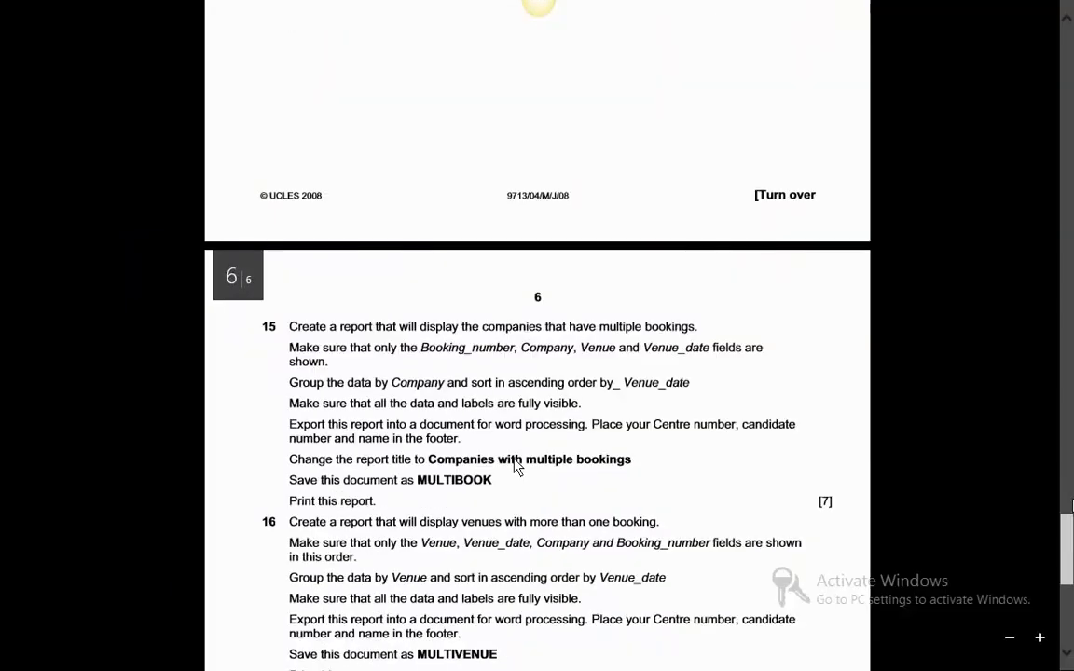
scroll(517, 467, down, 2)
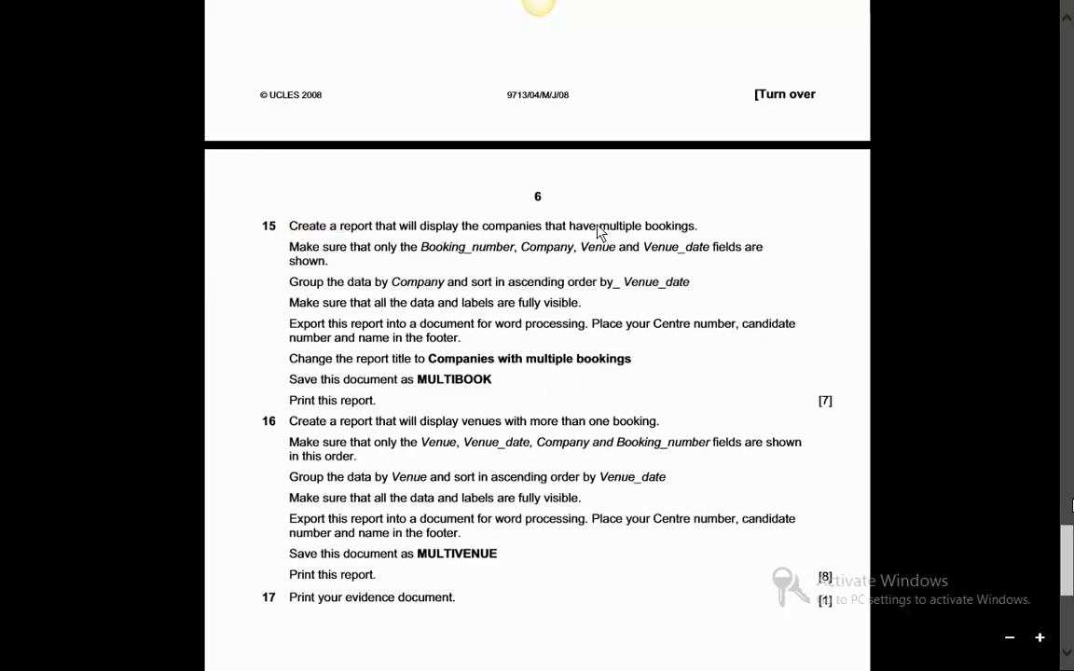
drag(598, 231, 685, 231)
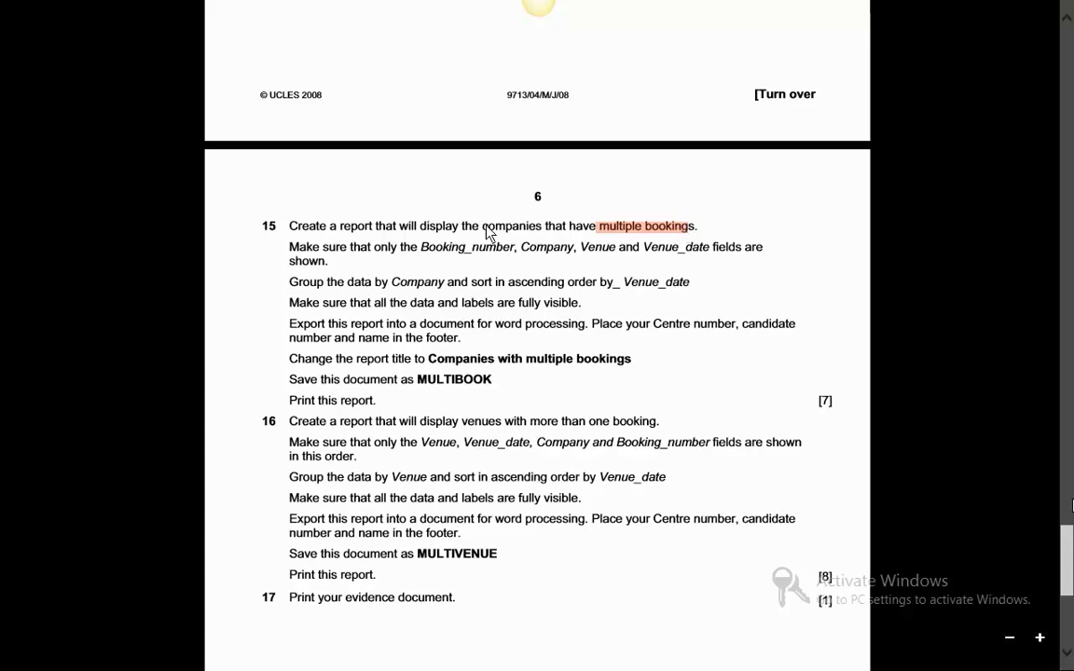
drag(482, 232, 537, 231)
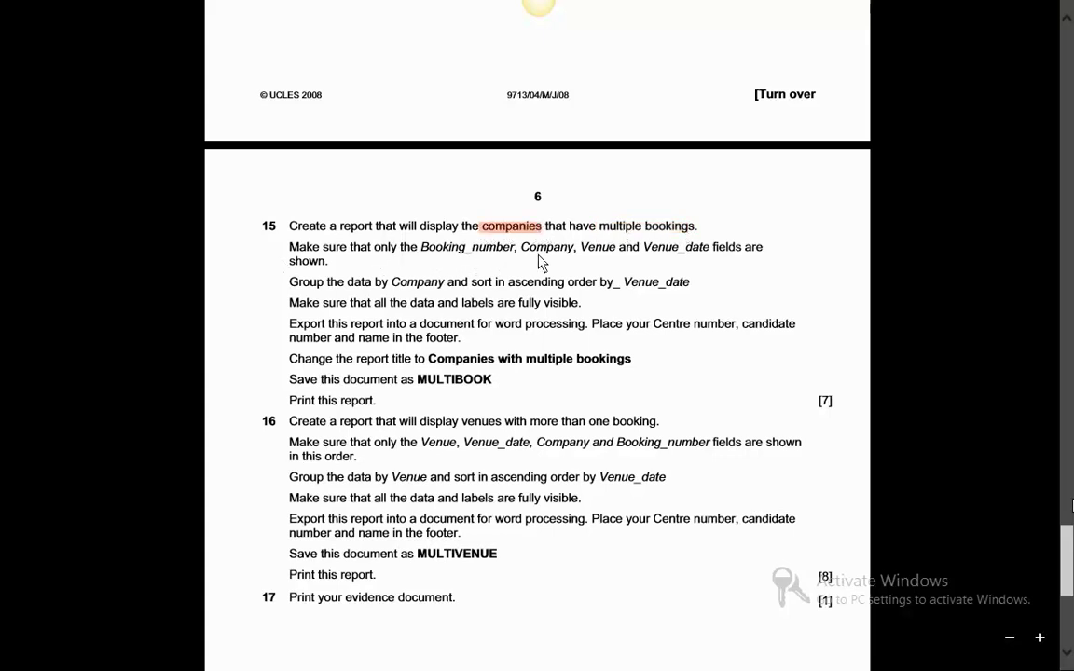
double_click(405, 284)
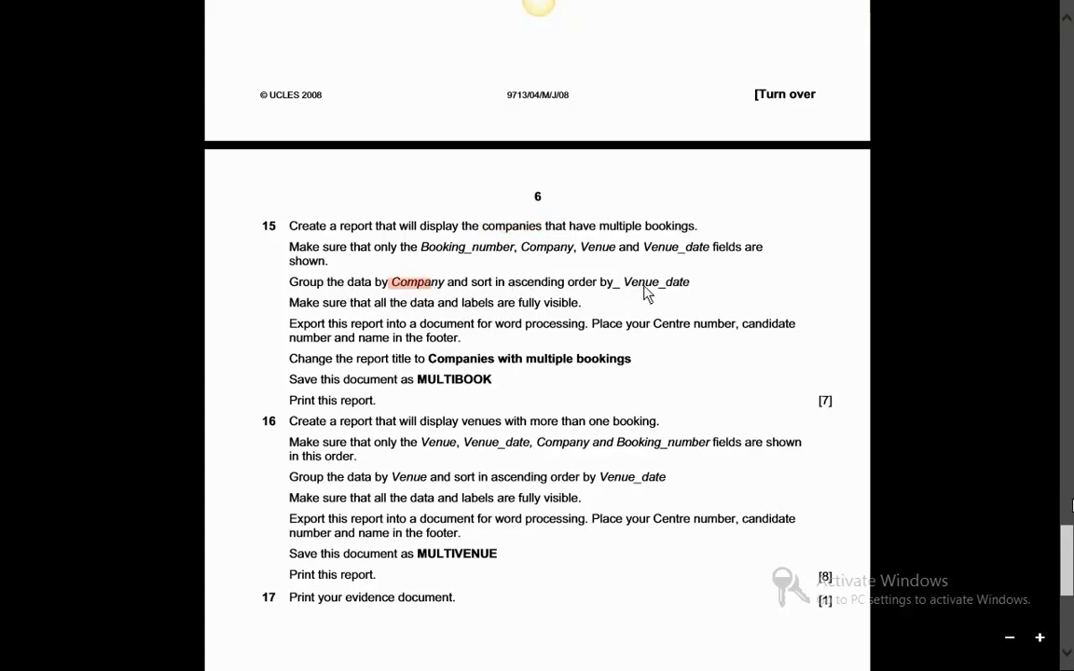
drag(291, 325, 504, 332)
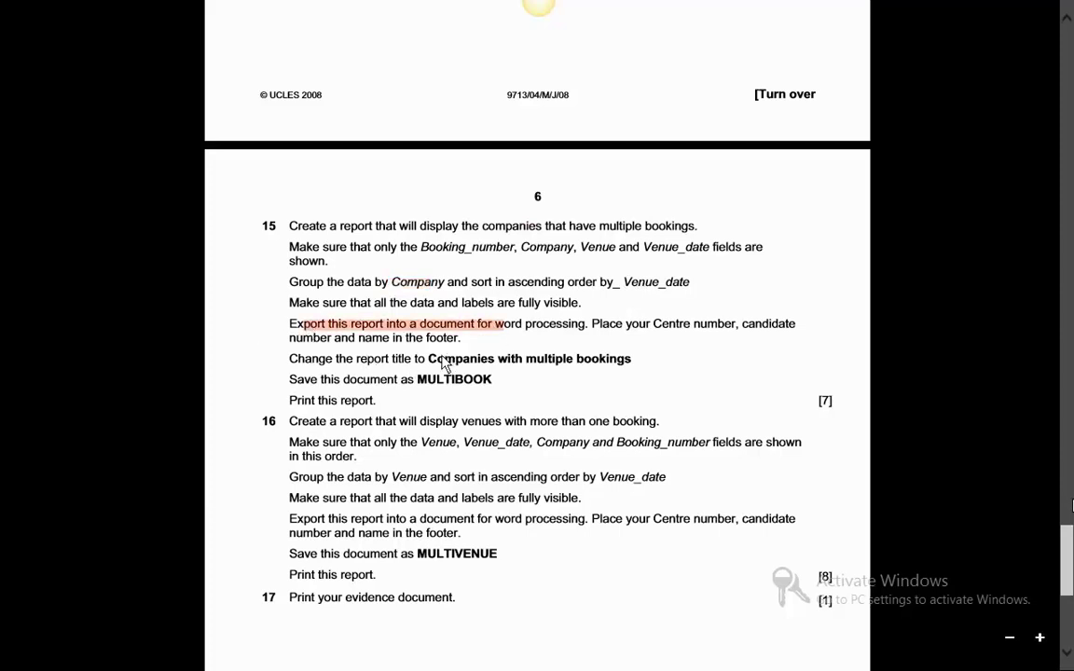
drag(429, 365, 630, 363)
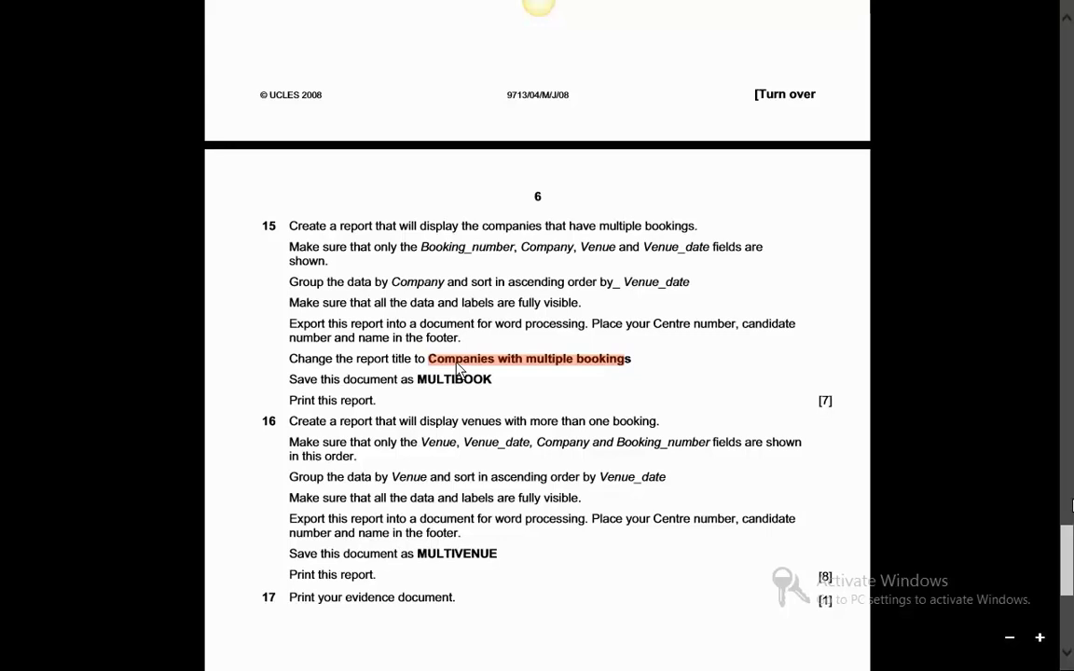
click(446, 319)
key(alt+Tab)
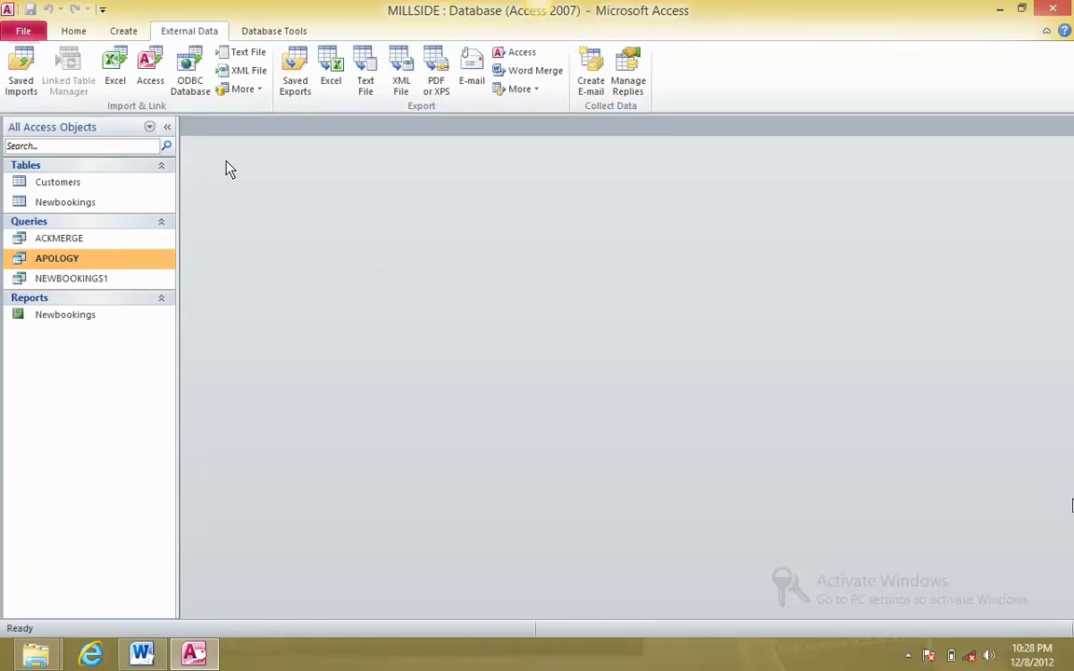
key(alt+Tab)
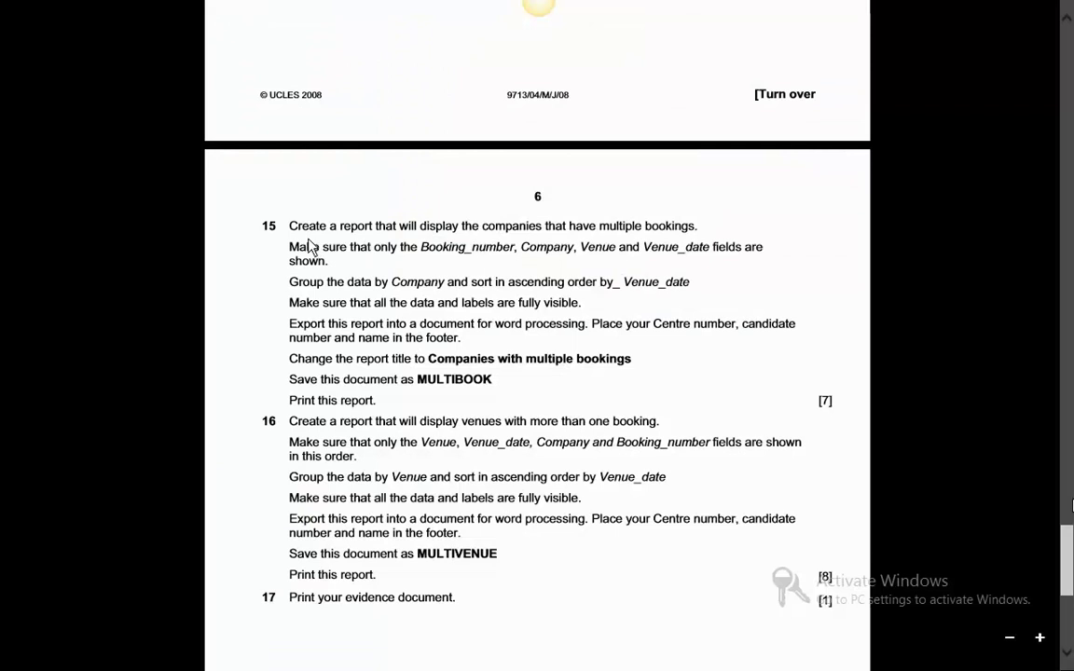
drag(309, 252, 385, 259)
click(421, 257)
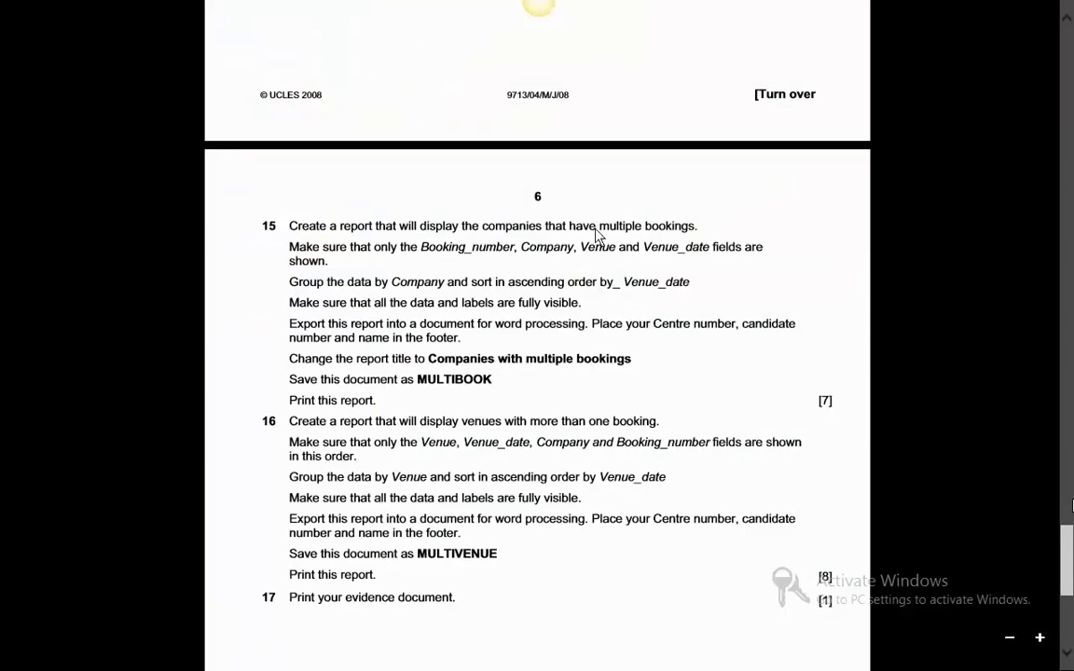
drag(597, 235, 700, 232)
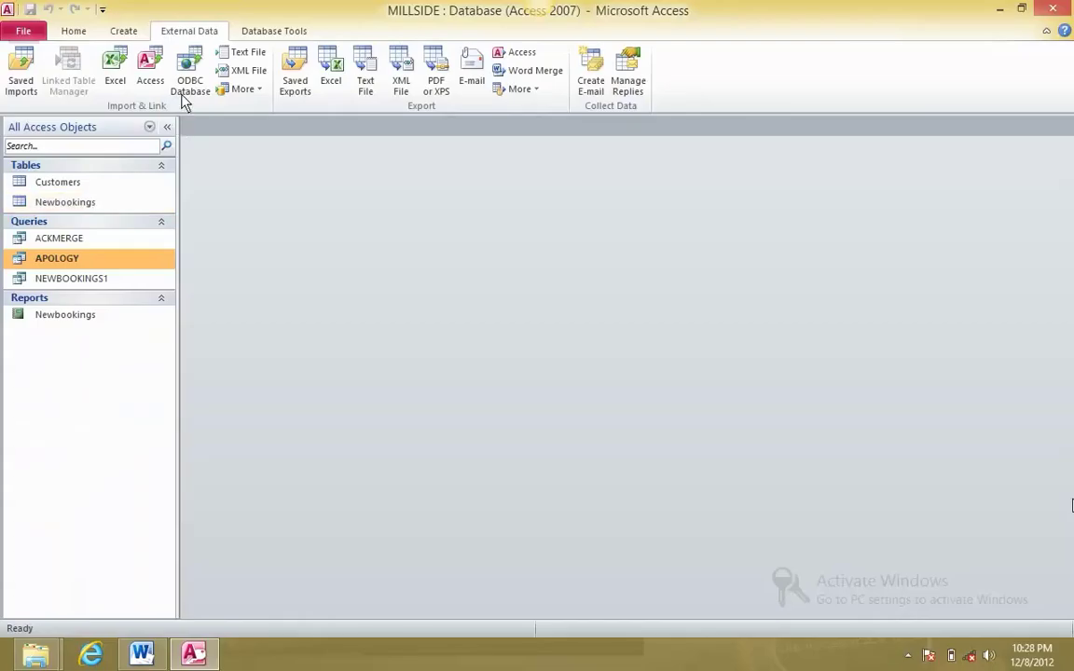
Start a Find Duplicates query in Access and select the Customers table as the one to search
click(129, 31)
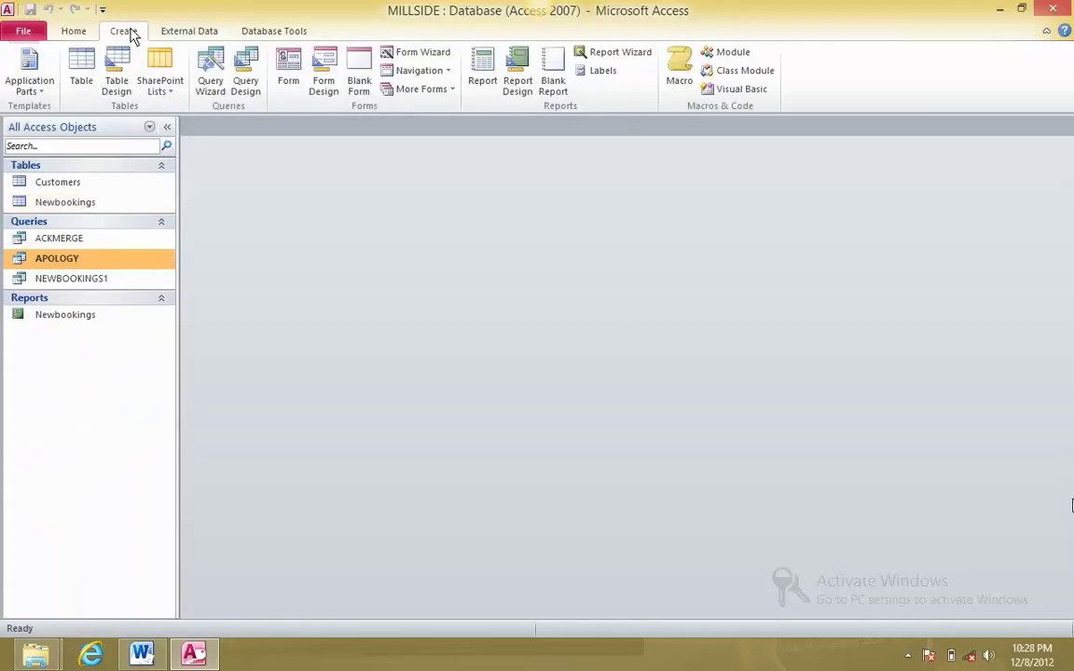
click(219, 84)
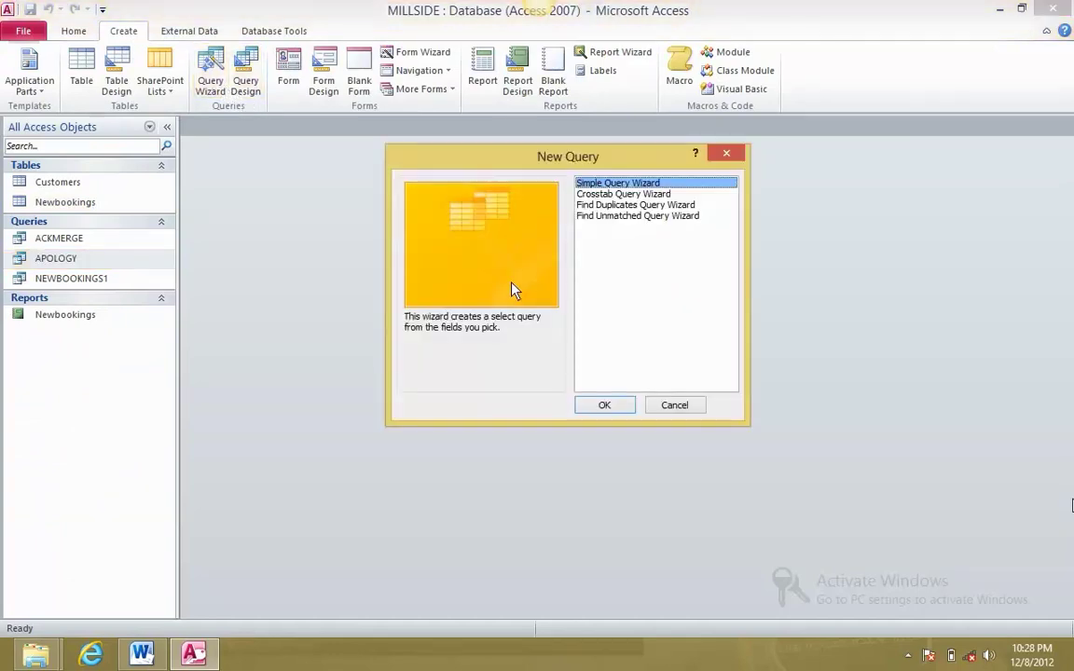
click(607, 205)
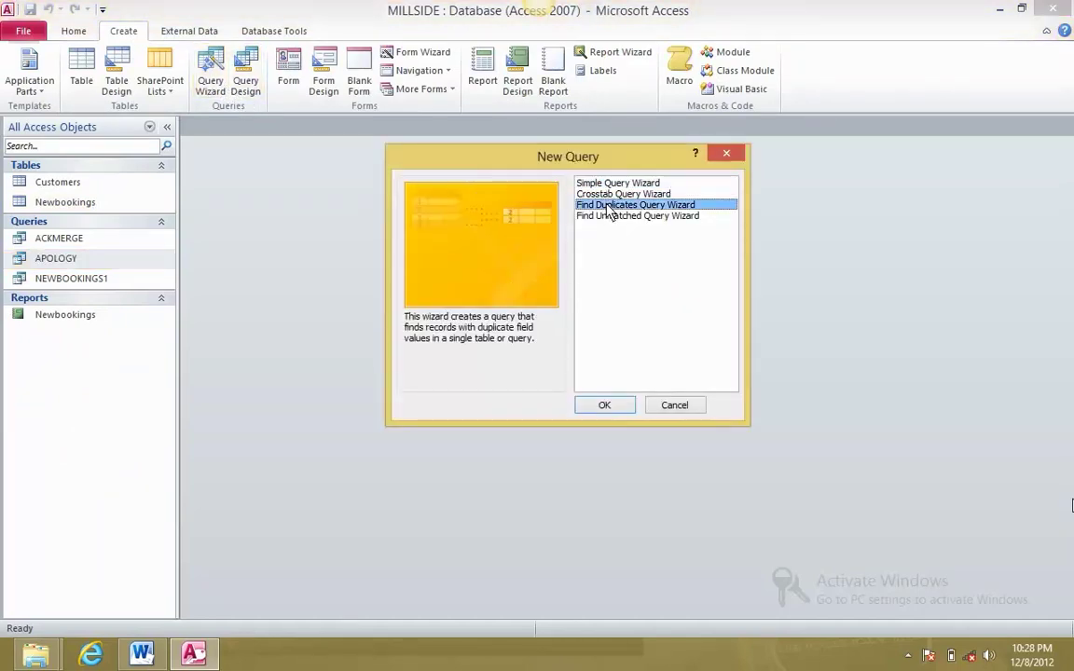
click(604, 406)
key(alt+Tab)
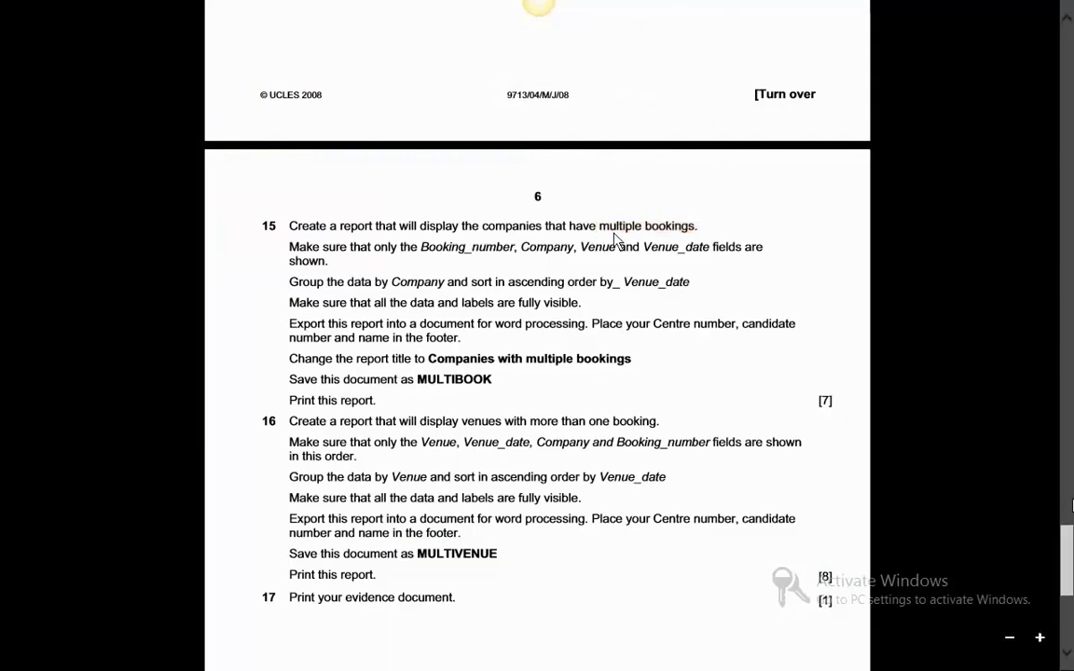
key(alt+Tab)
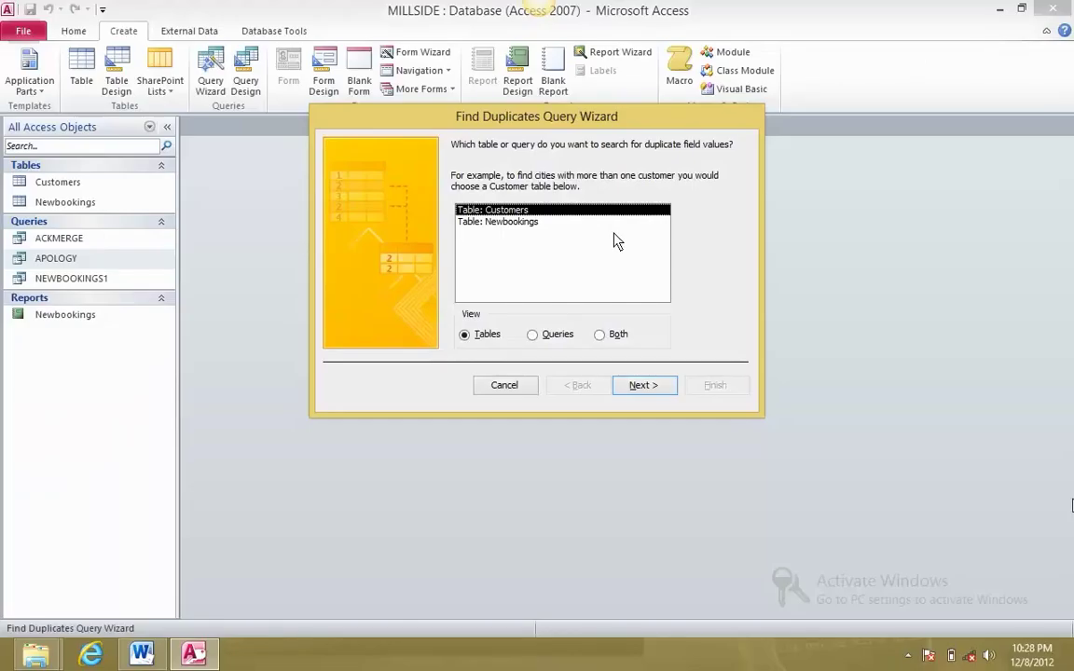
click(642, 386)
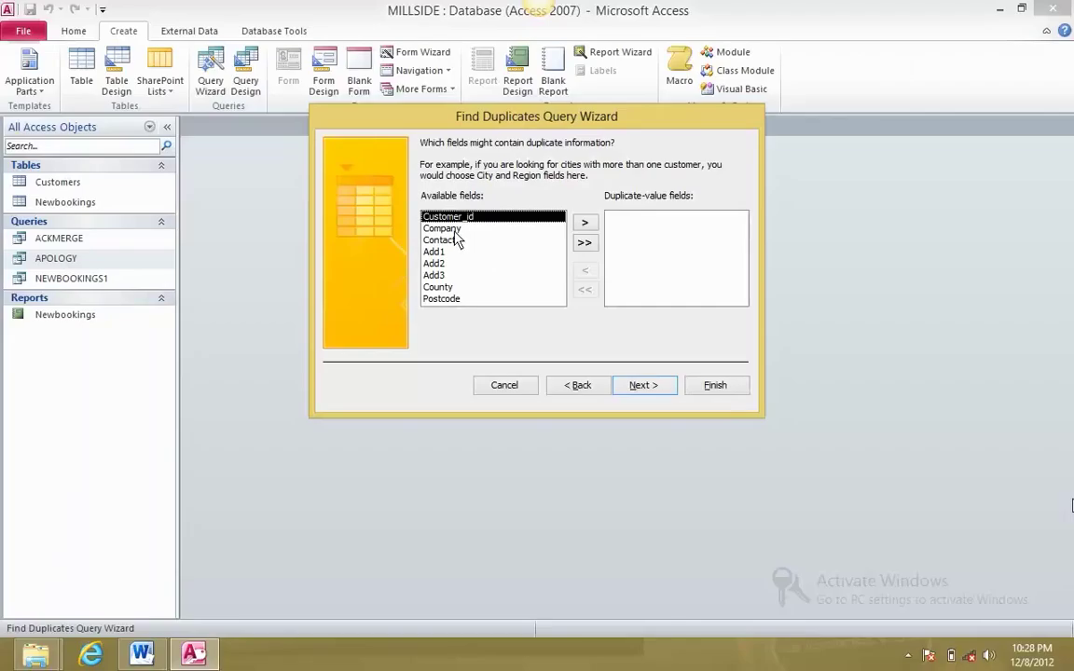
click(444, 228)
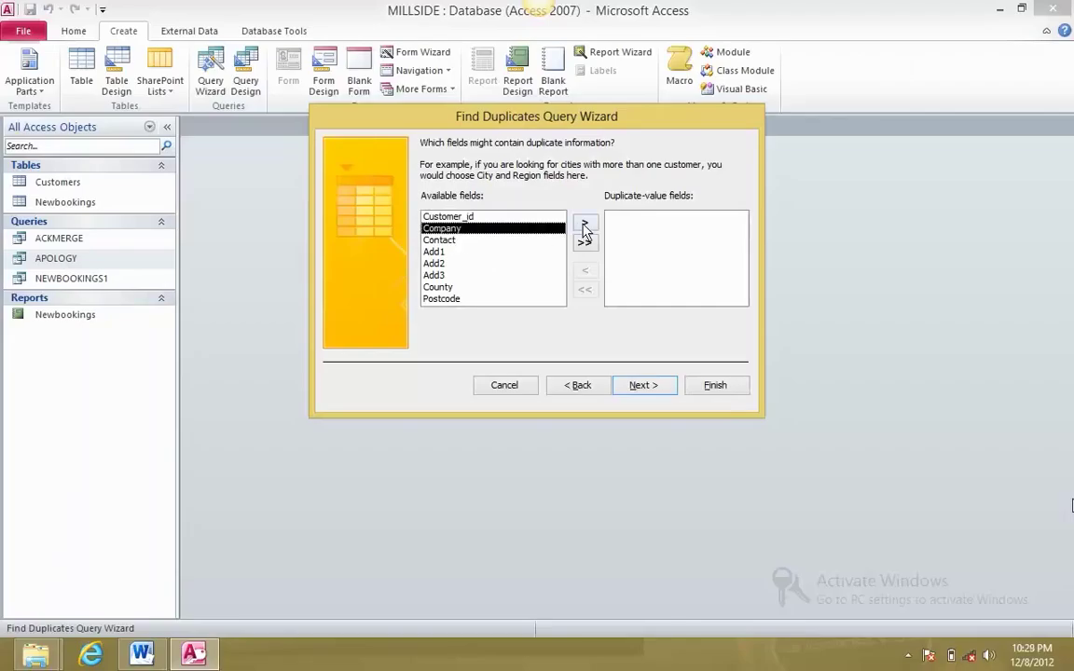
click(584, 222)
click(639, 385)
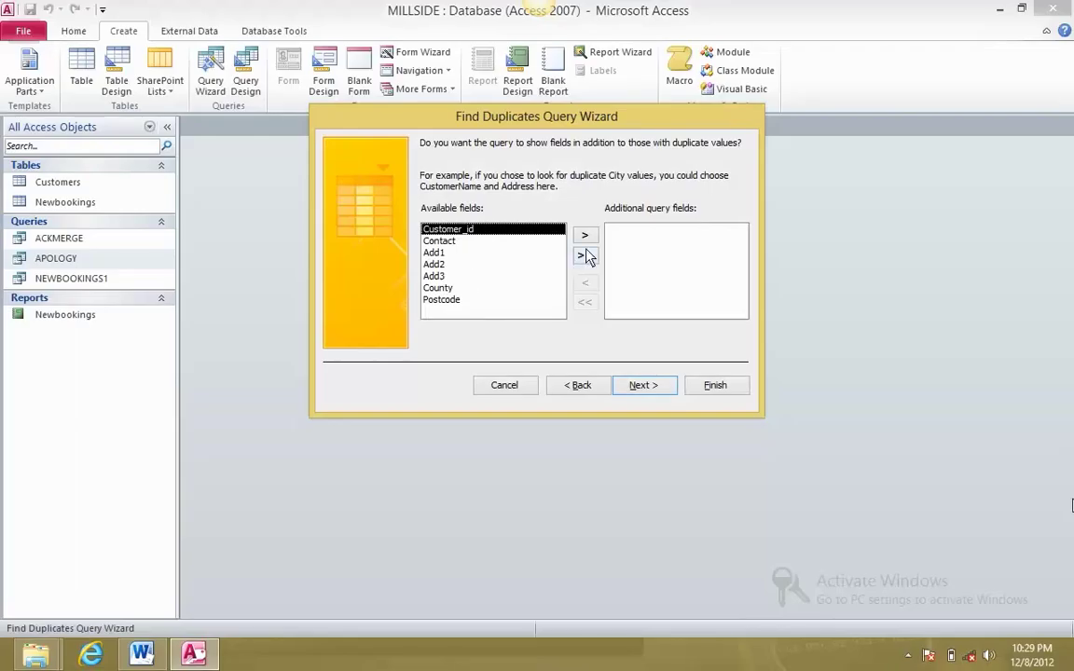
click(593, 390)
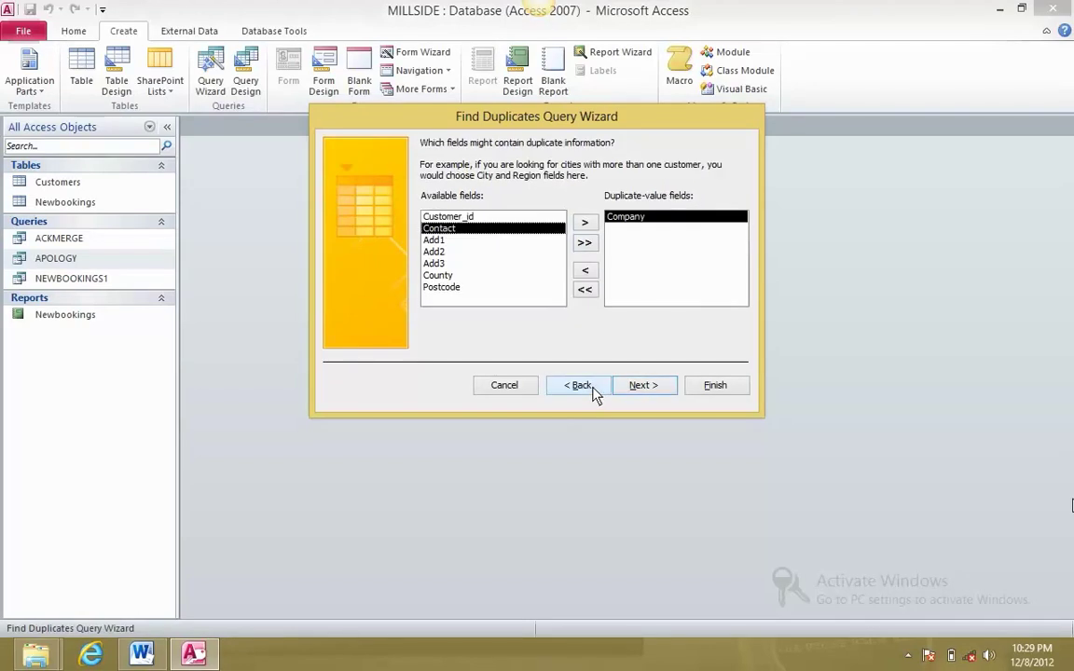
click(593, 389)
click(497, 224)
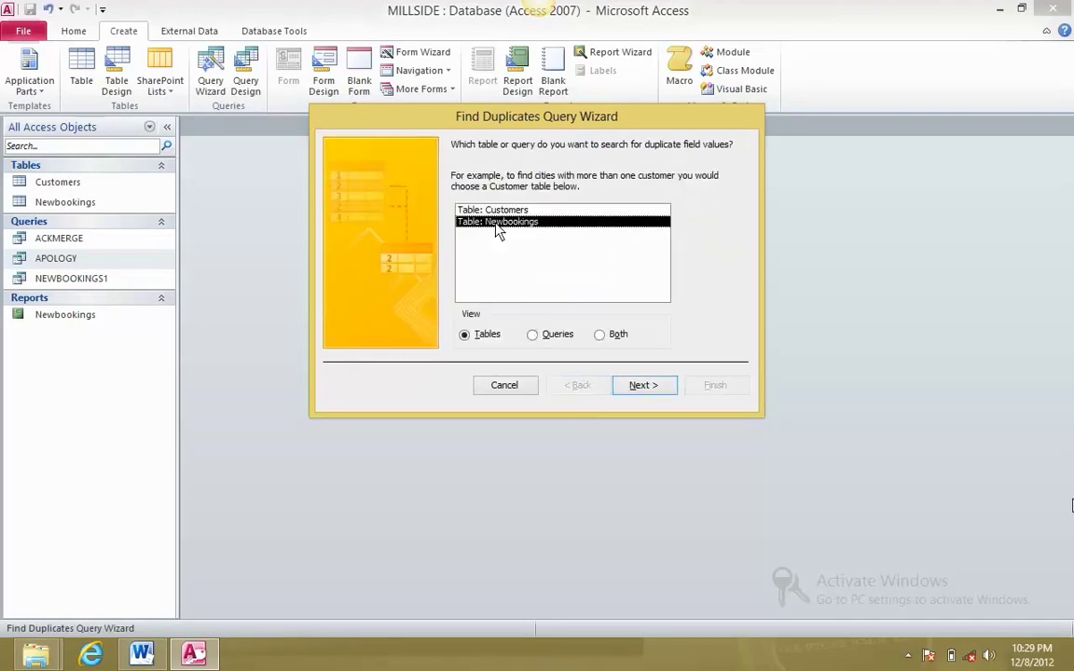
click(511, 388)
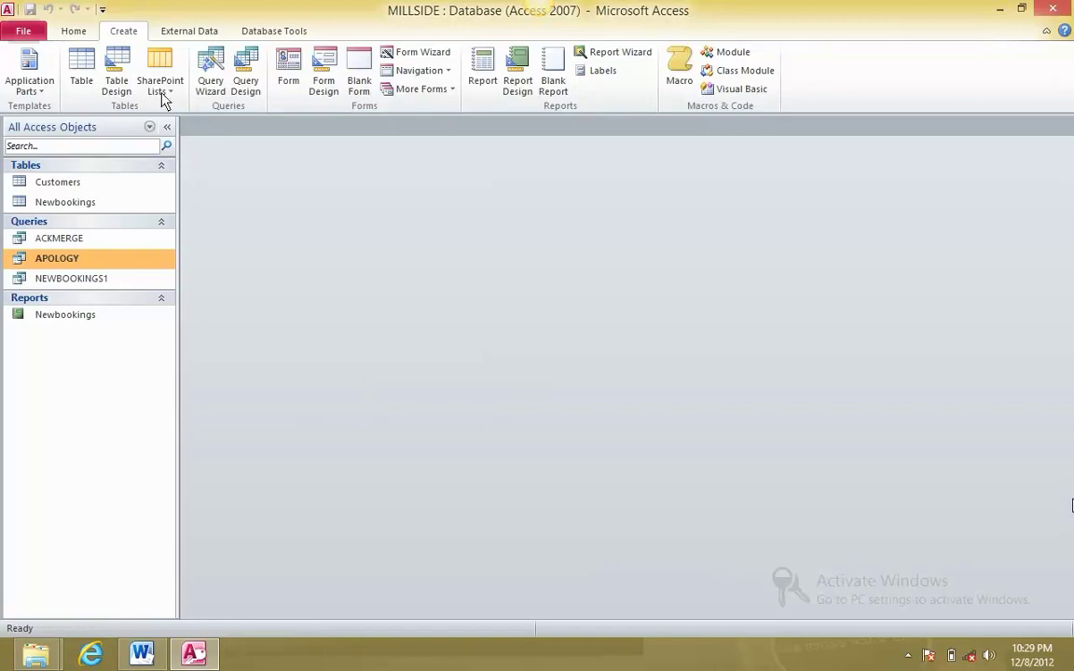
Start a new query design with the Customers and Newbookings tables and enlarge both field lists
click(245, 80)
shift+click(440, 446)
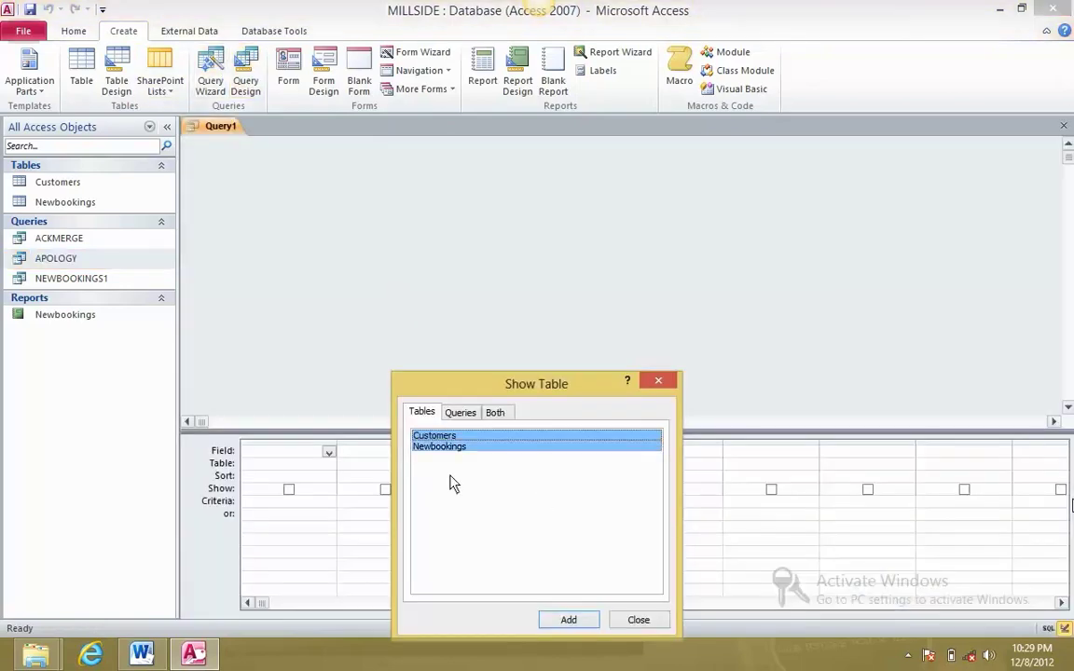
click(569, 621)
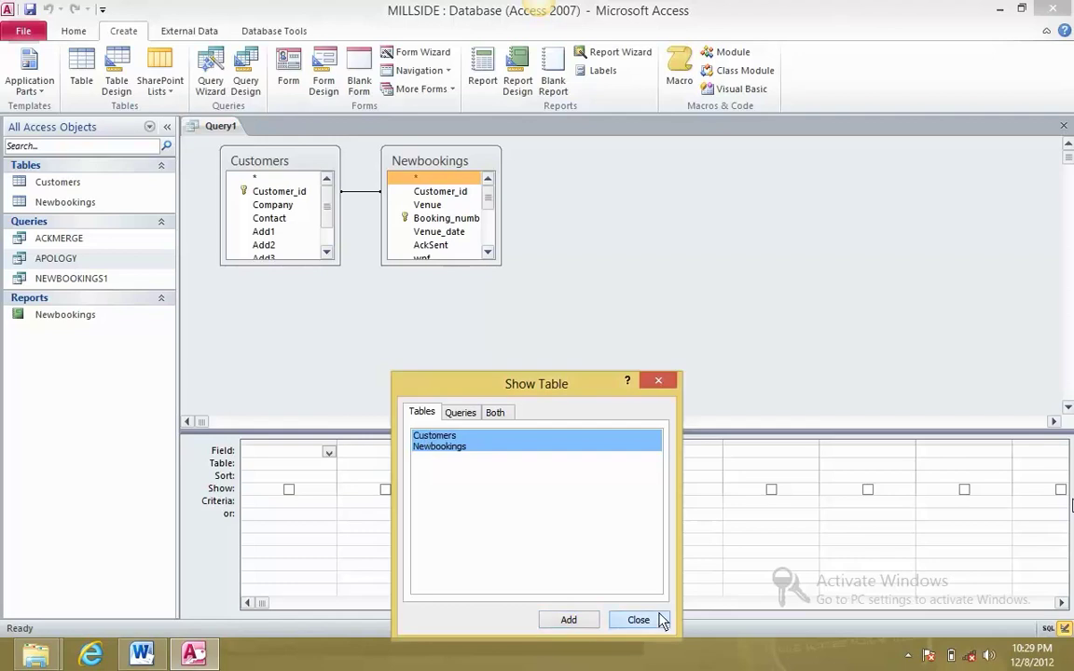
click(641, 619)
drag(500, 264, 525, 338)
drag(335, 266, 342, 371)
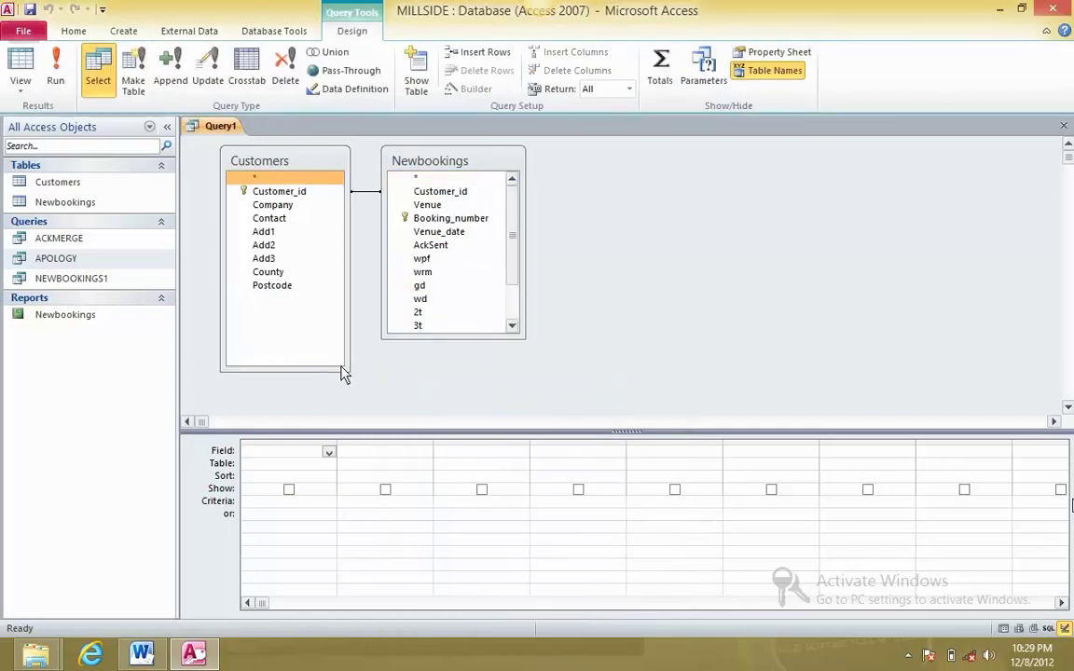
Add the fields required by task 15 to the query in order: Booking_number, Company, Venue and Venue_date
key(alt+Tab)
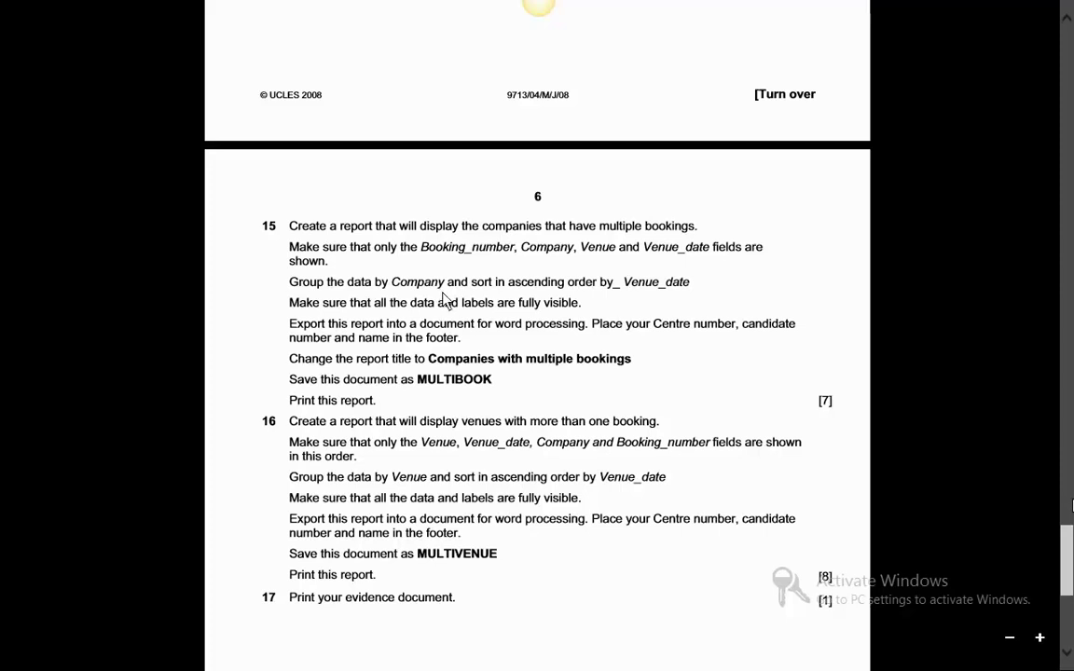
key(alt+Tab)
click(438, 216)
key(alt+Tab)
key(alt+Tab)
double_click(307, 218)
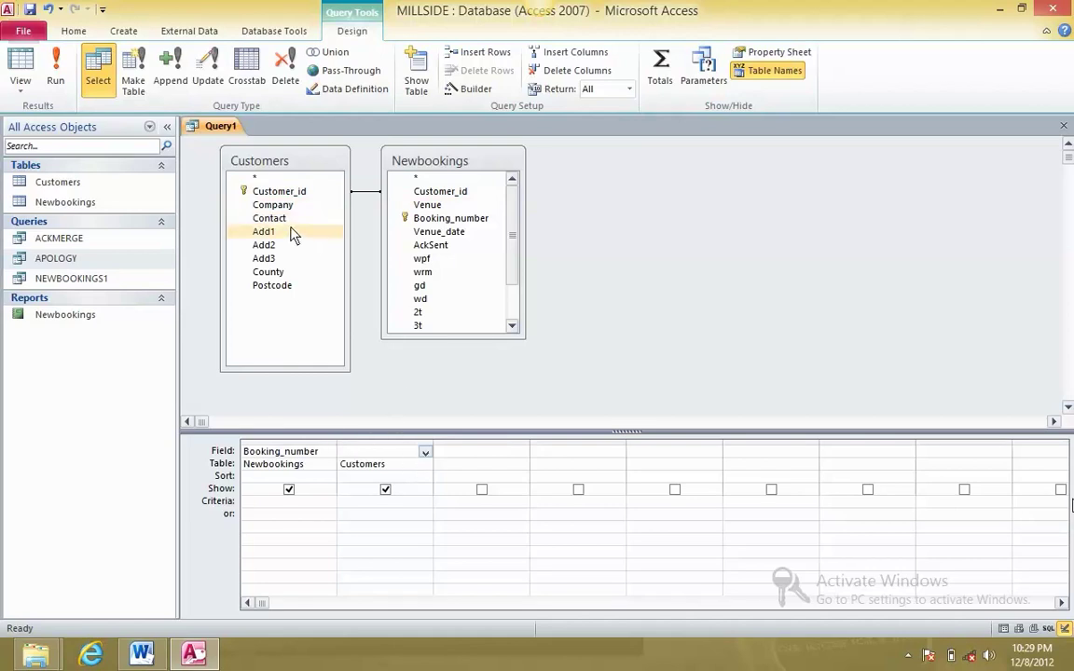
click(280, 205)
key(alt+Tab)
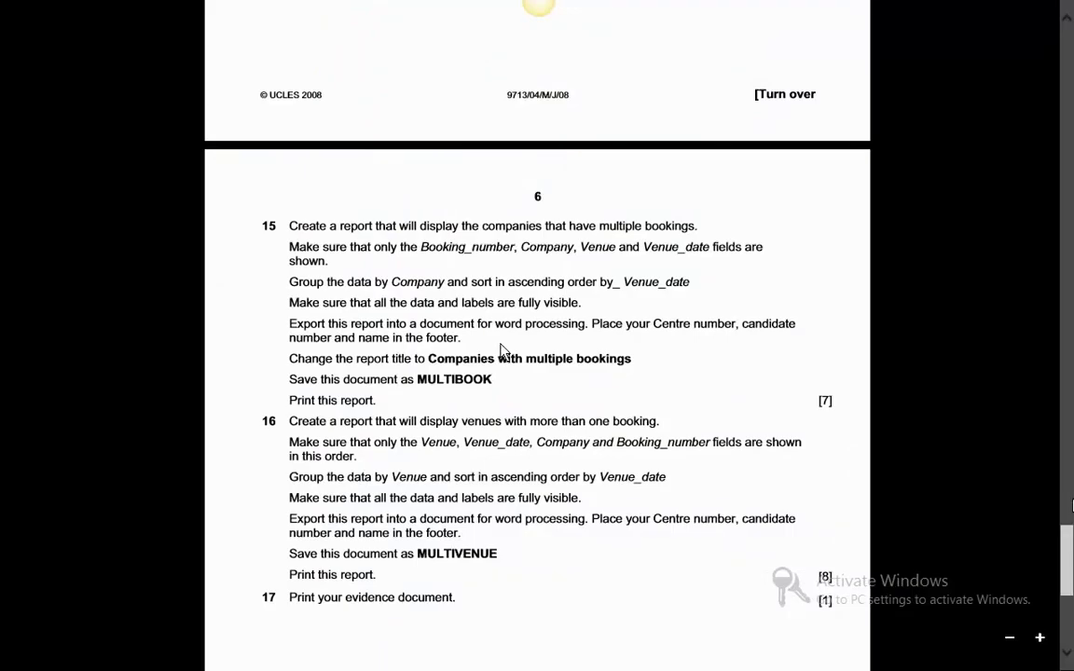
key(alt+Tab)
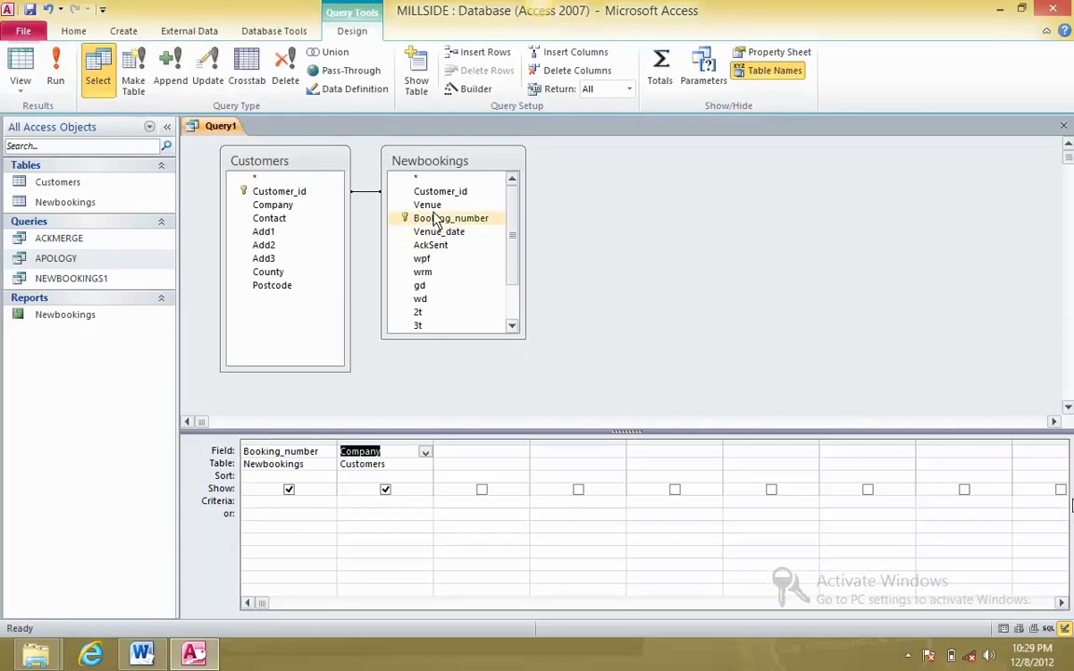
double_click(427, 205)
double_click(439, 232)
key(alt+Tab)
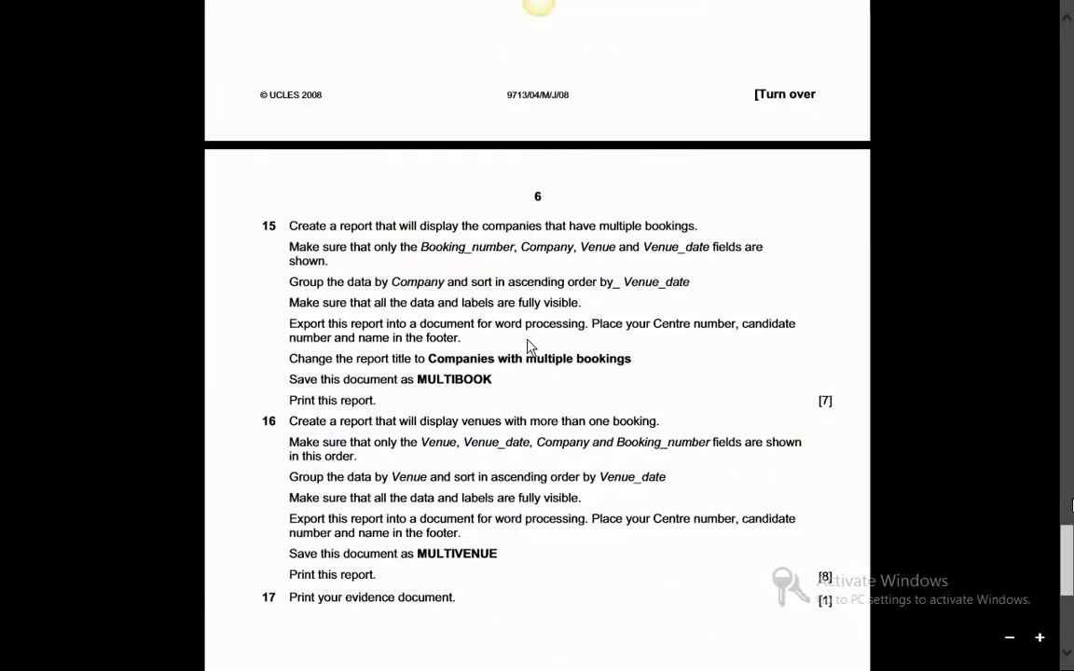
key(alt+Tab)
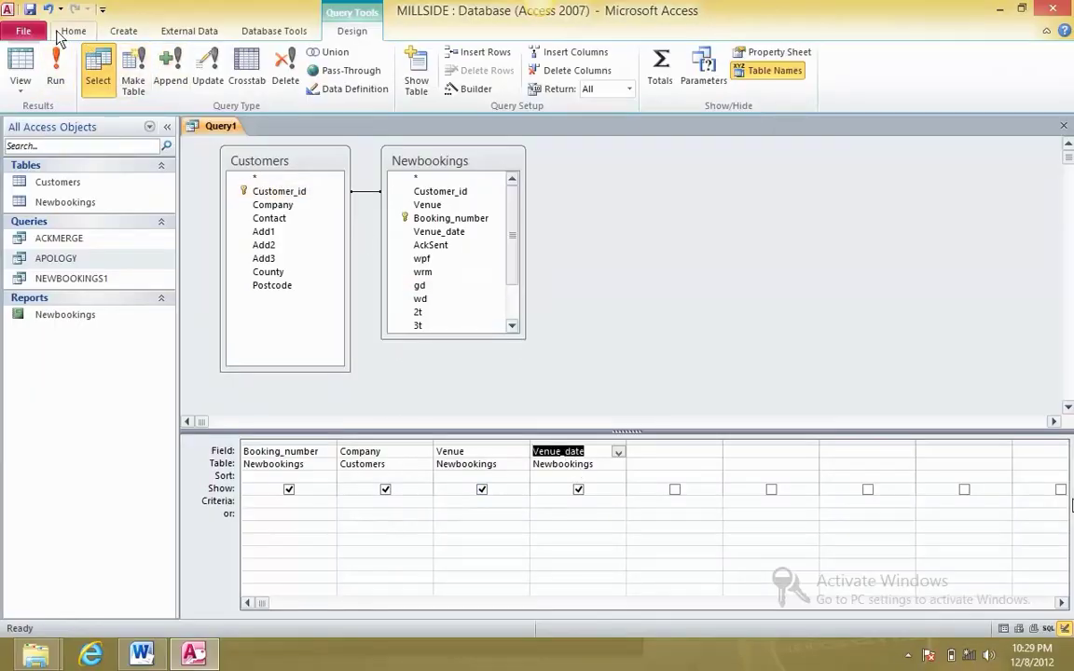
Save the query as MULTIBOOK, copying the name from the exam paper, and run it
click(30, 9)
key(alt+Tab)
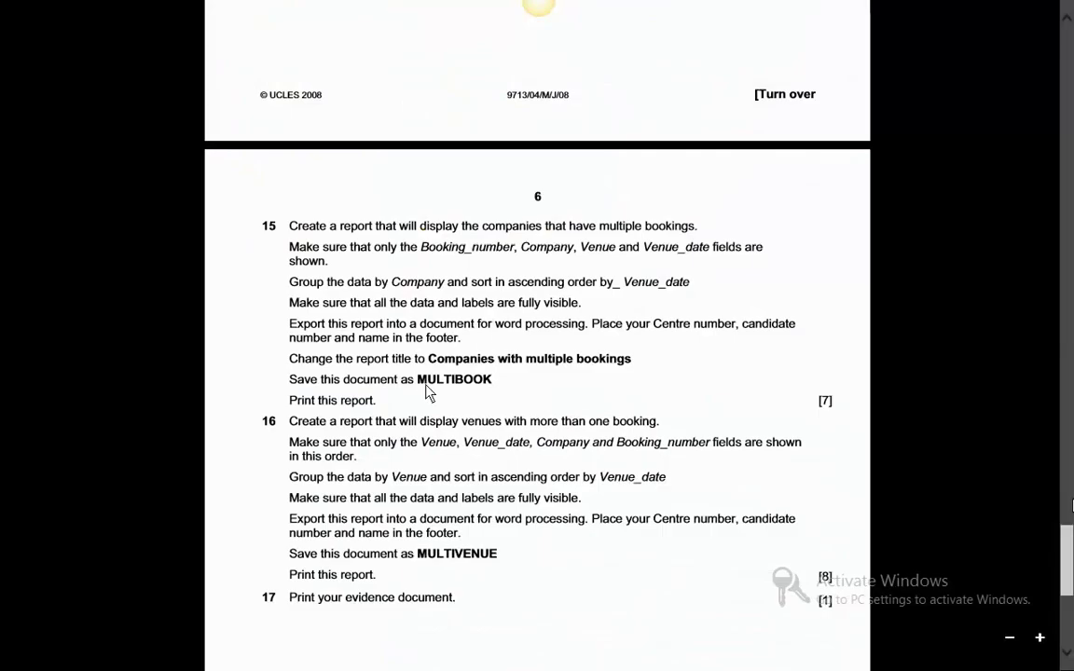
drag(419, 380, 491, 382)
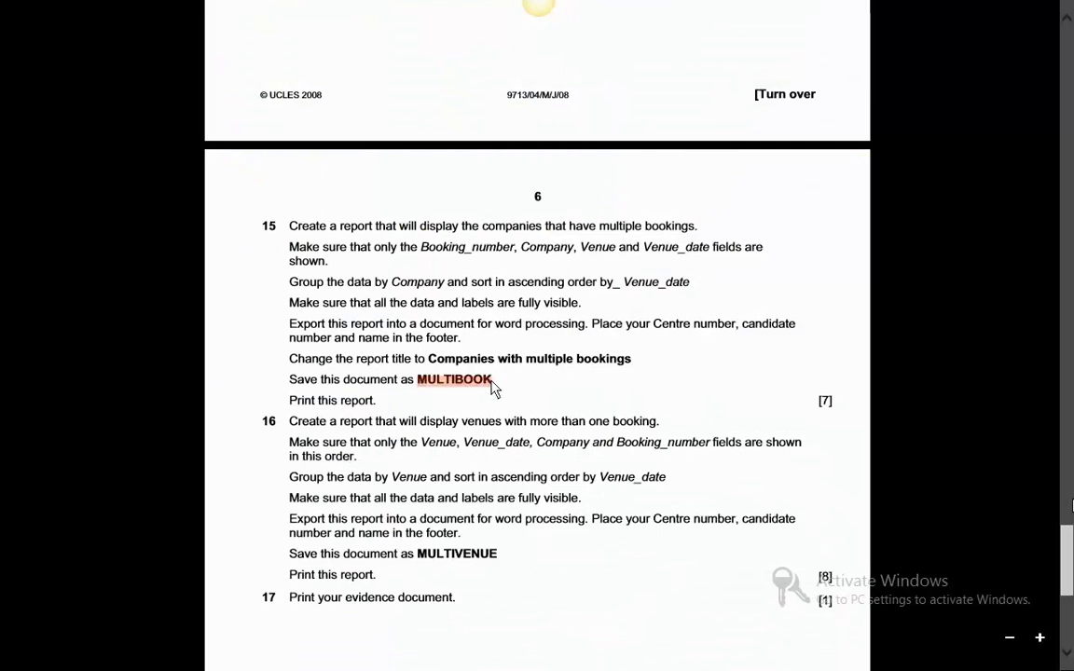
right_click(492, 382)
click(464, 361)
key(alt+Tab)
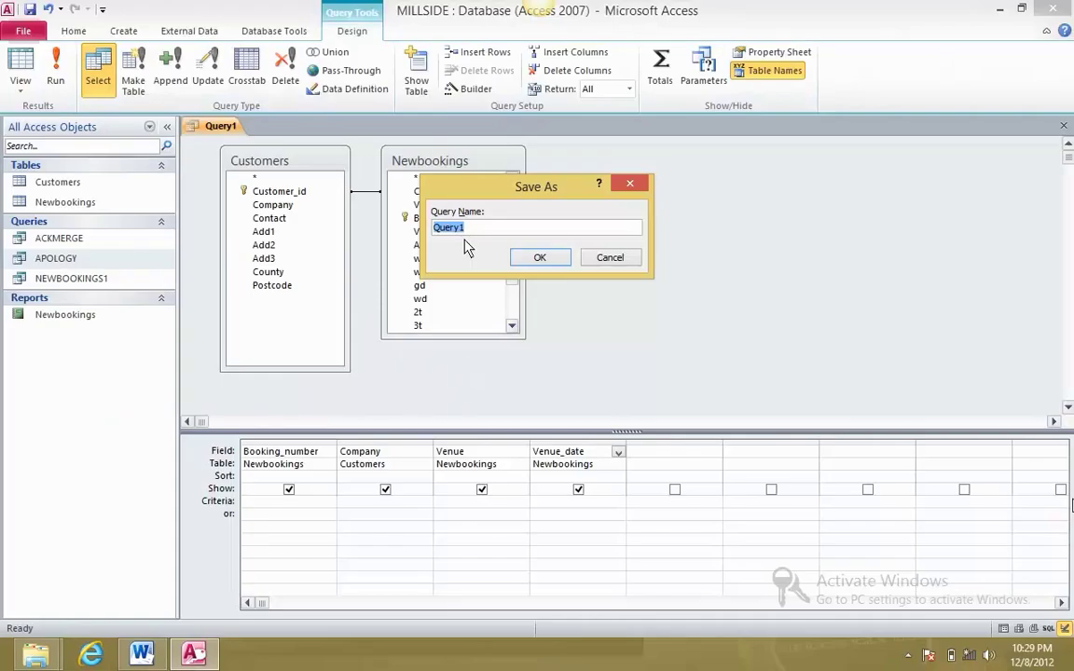
key(ctrl+v)
click(526, 257)
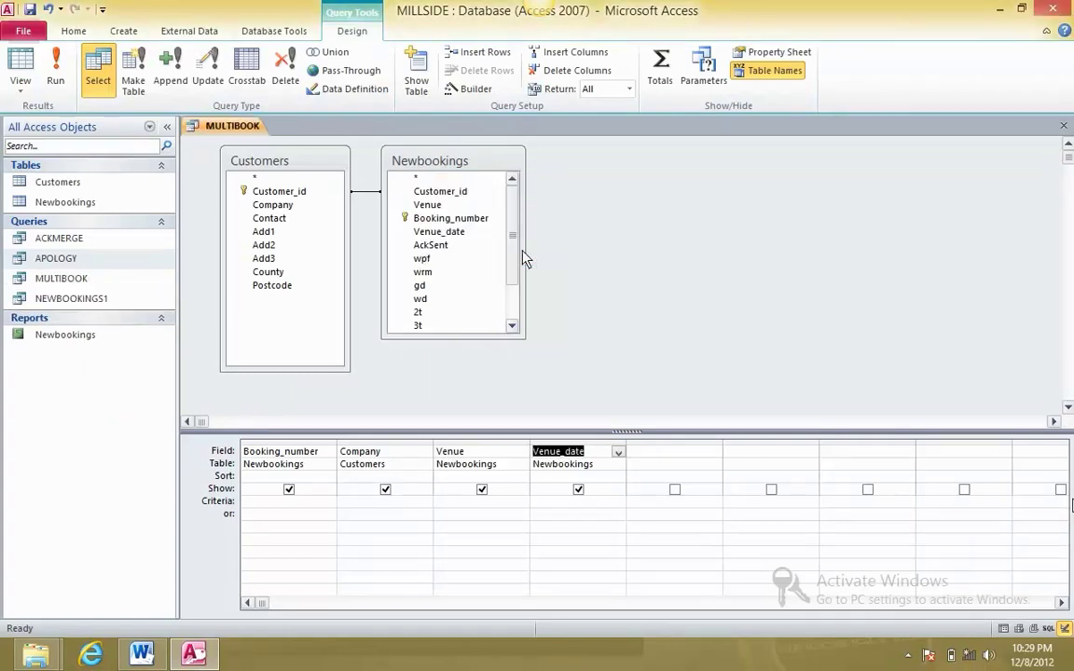
click(56, 73)
Start a Find Duplicates query and choose the MULTIBOOK query as the one to search
click(120, 31)
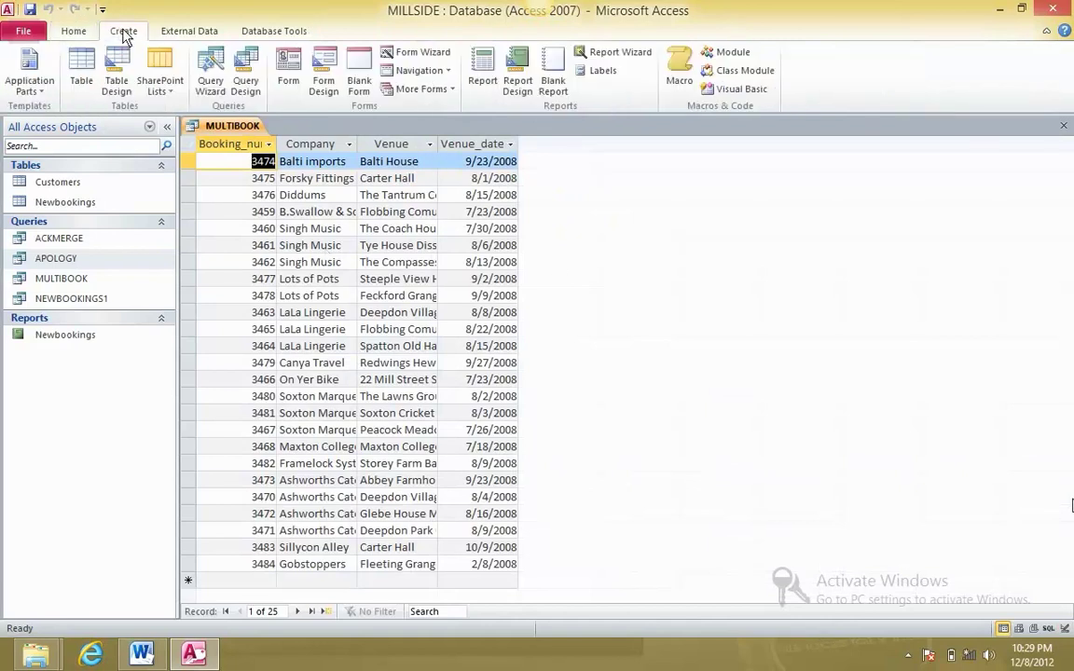
click(213, 84)
click(606, 204)
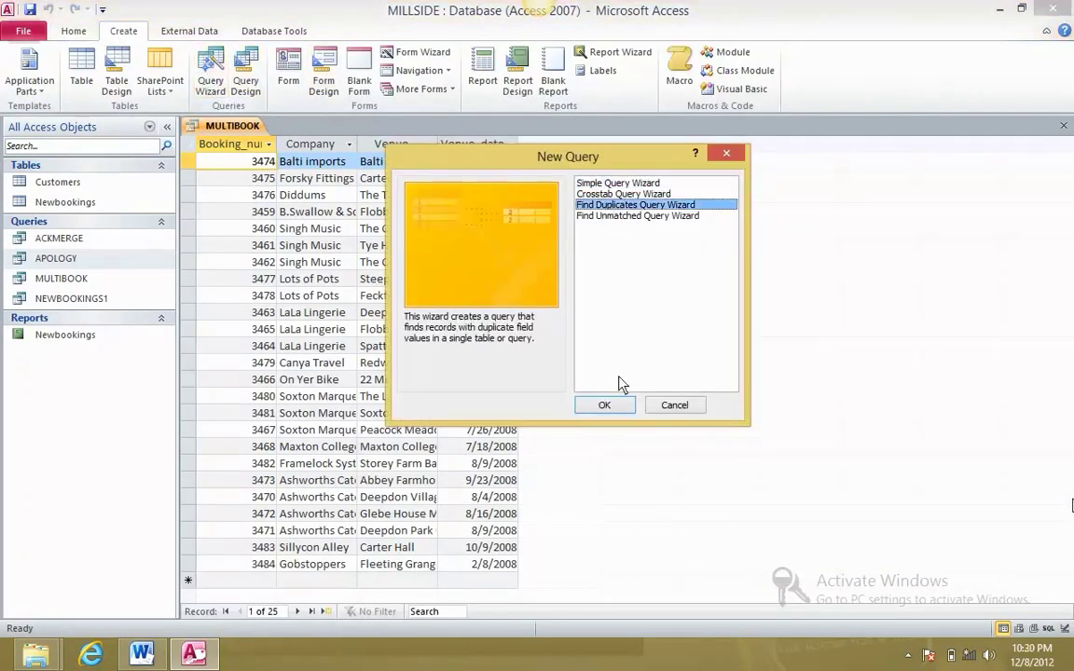
click(617, 408)
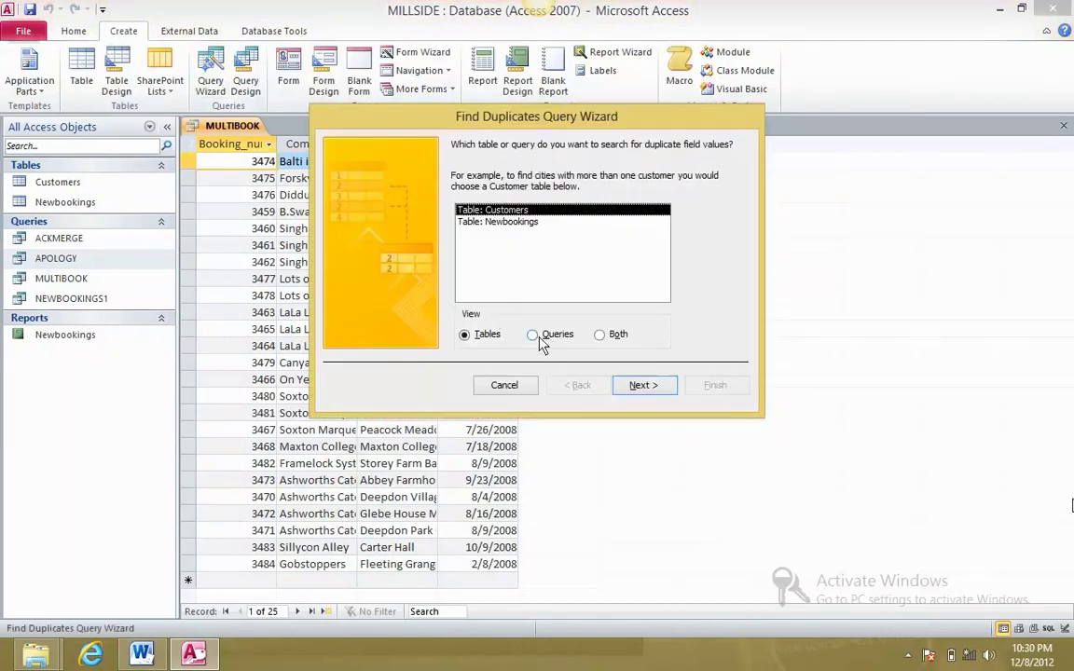
click(532, 334)
click(512, 234)
click(642, 384)
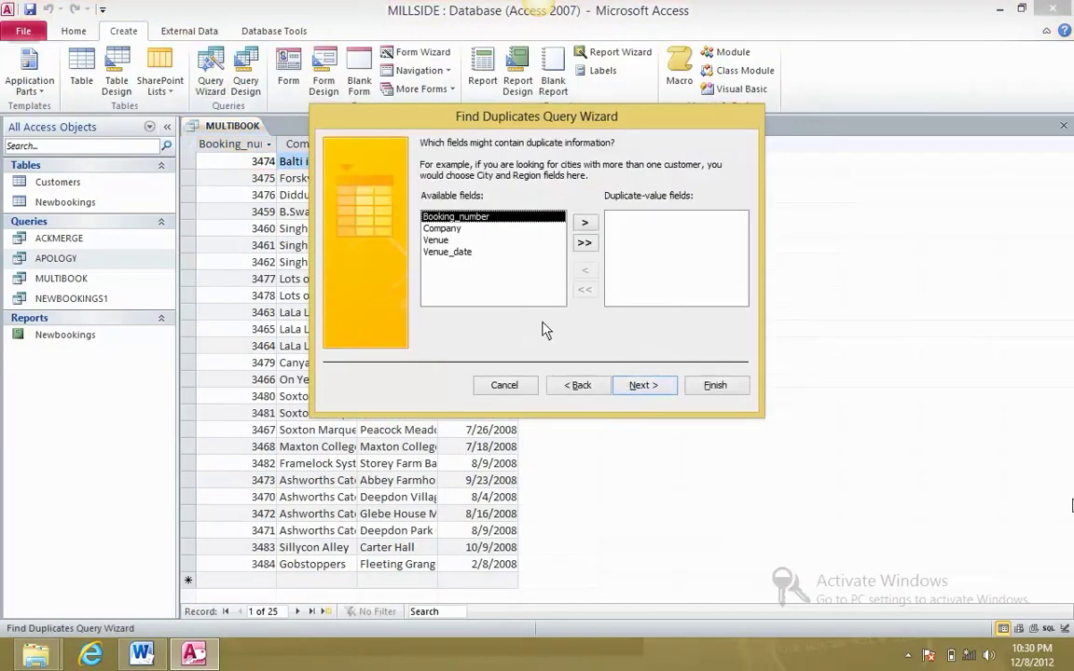
Set Company as the duplicate-value field, include Booking_number, Venue and Venue_date as additional fields, and finish the query
click(441, 228)
click(584, 223)
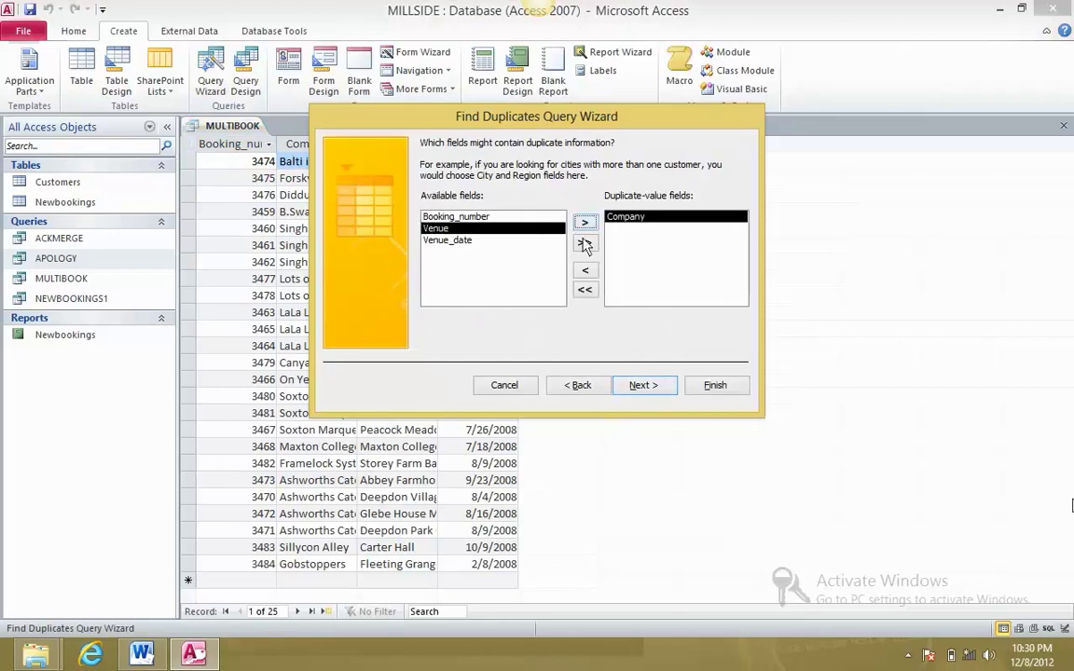
click(644, 387)
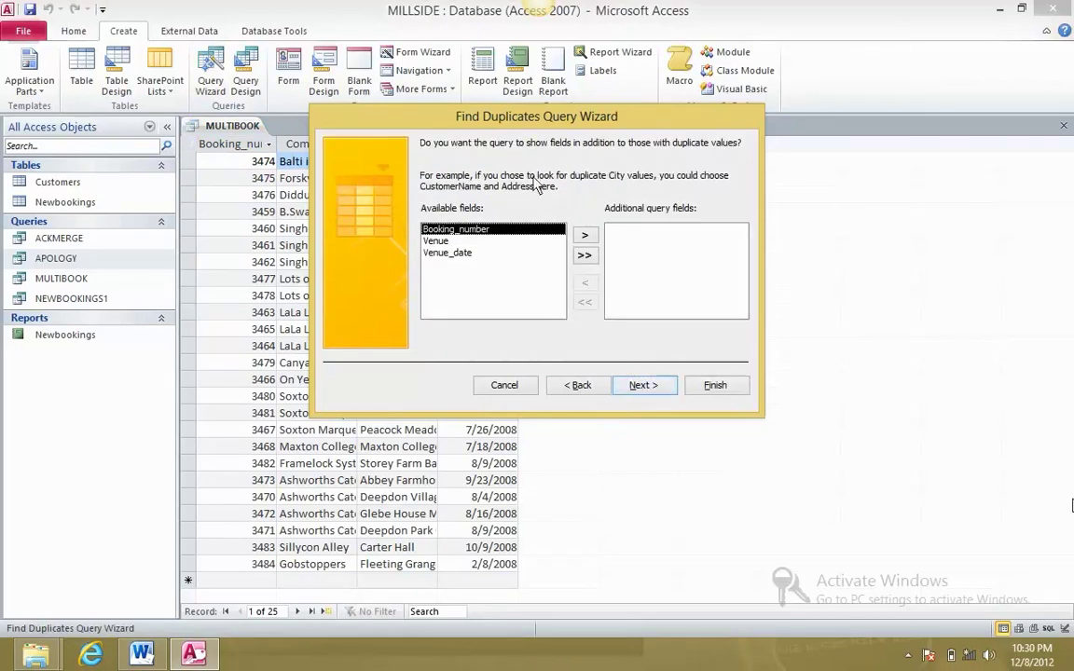
click(578, 253)
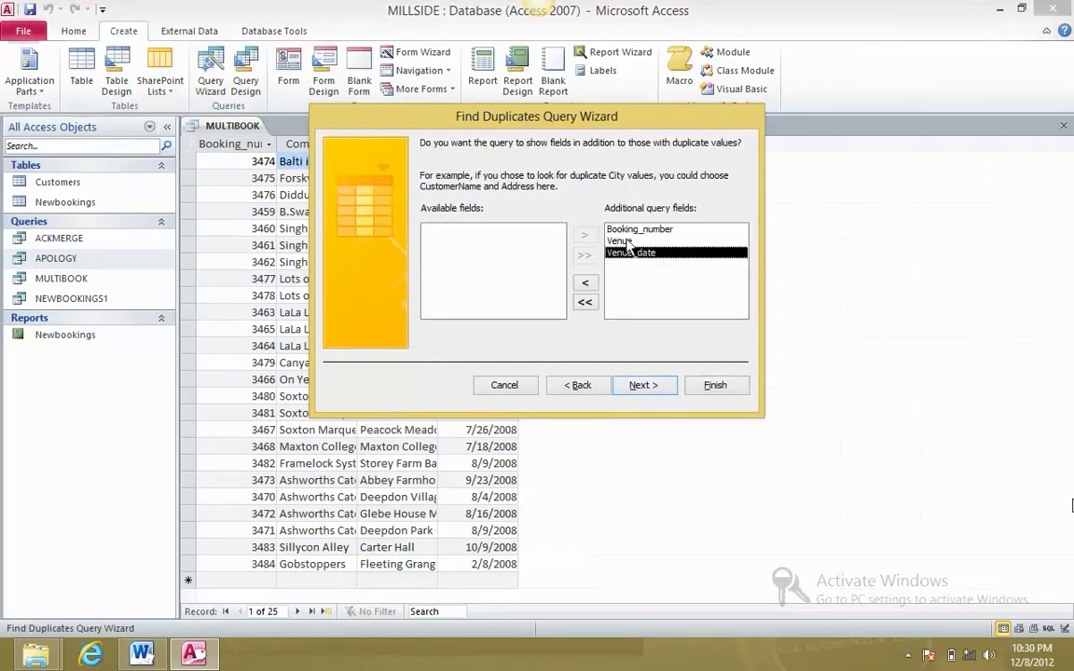
click(644, 385)
click(712, 384)
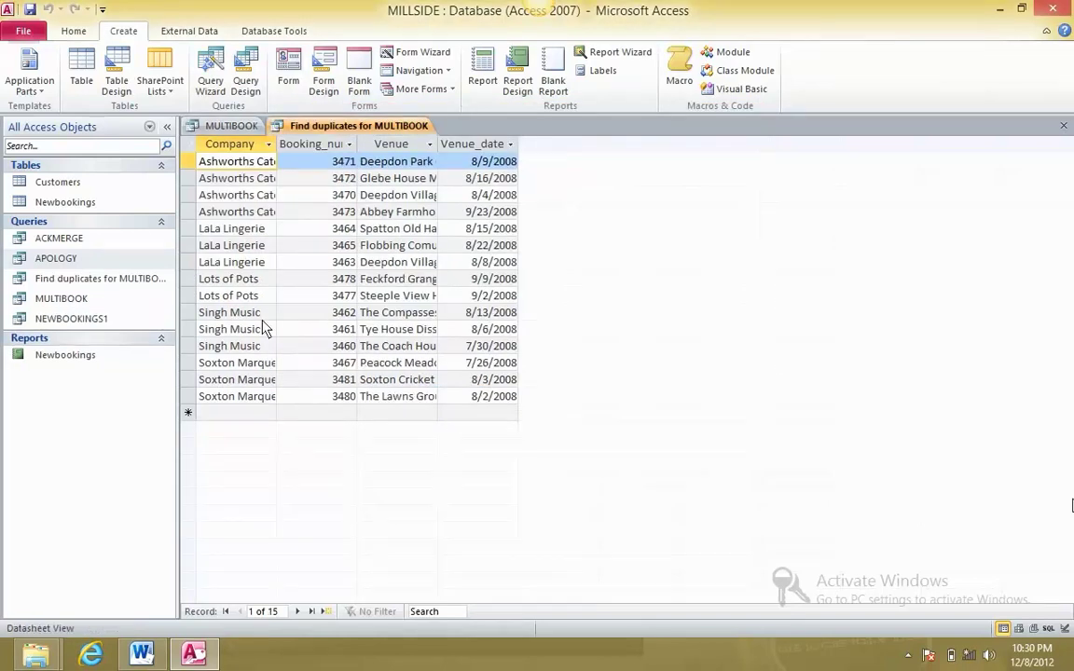
Fit the Company column to its contents and export the duplicates query to a Word RTF file that opens after export
double_click(276, 143)
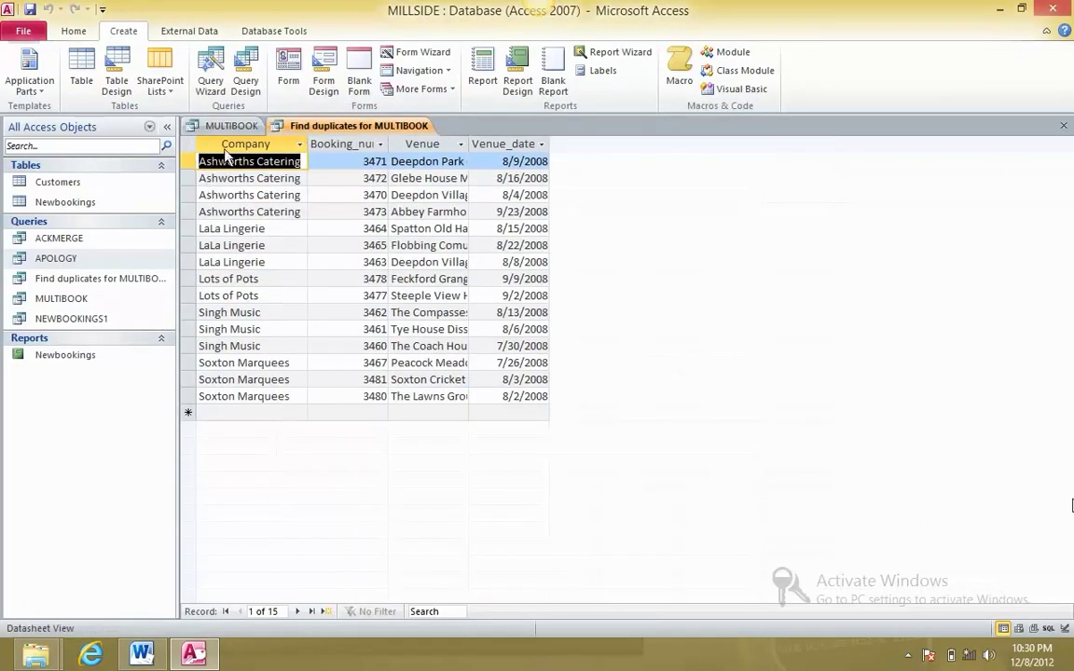
click(224, 148)
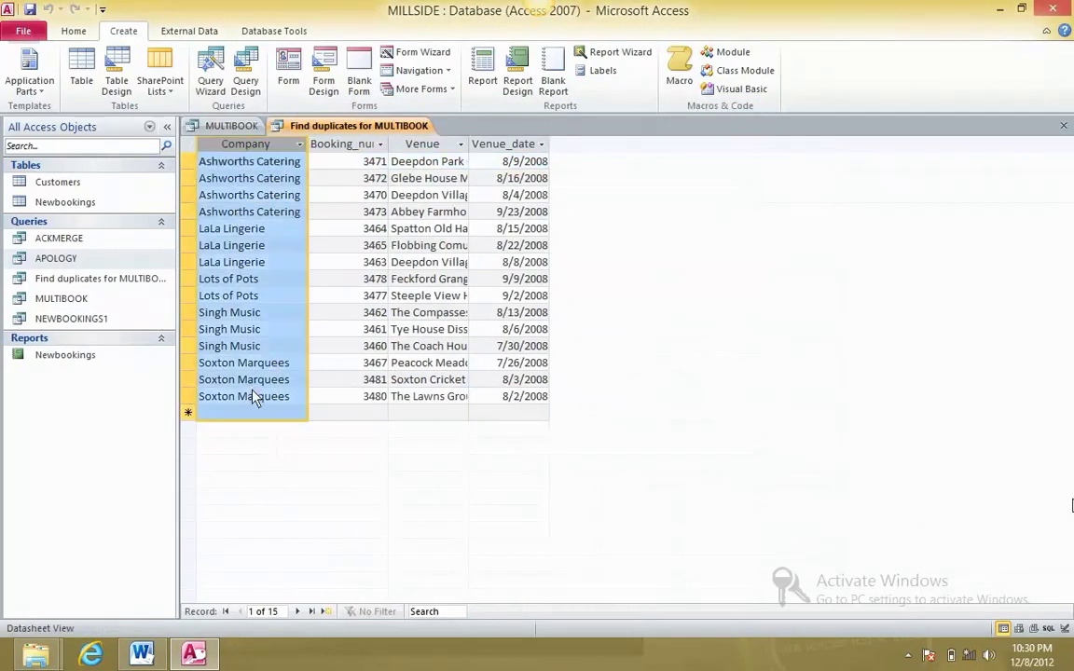
click(189, 31)
click(534, 98)
click(539, 114)
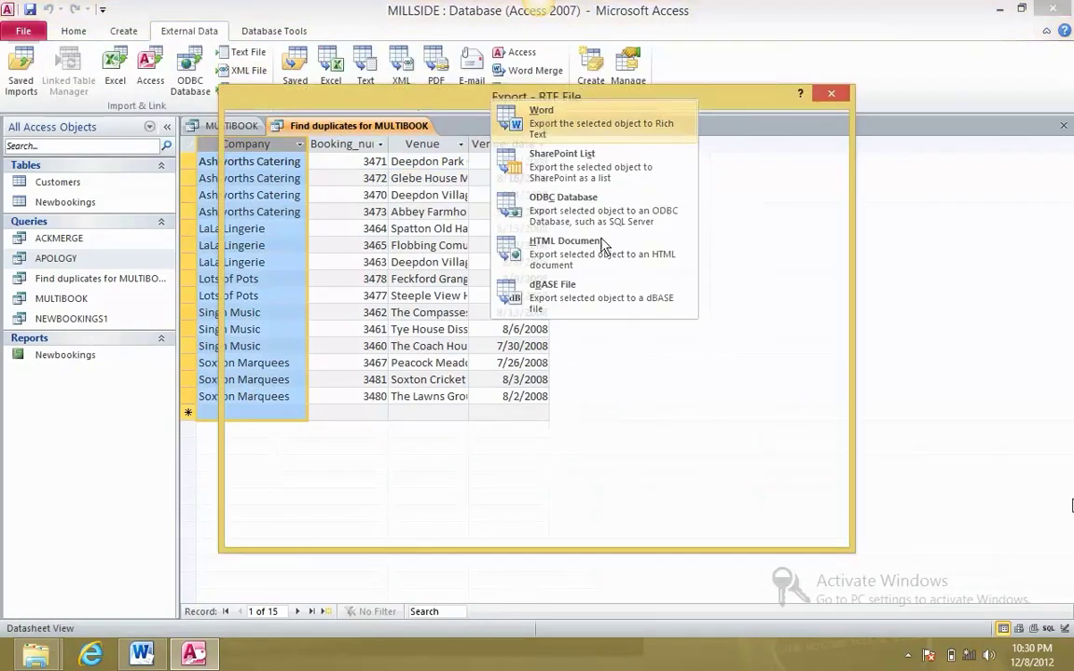
click(285, 316)
click(694, 533)
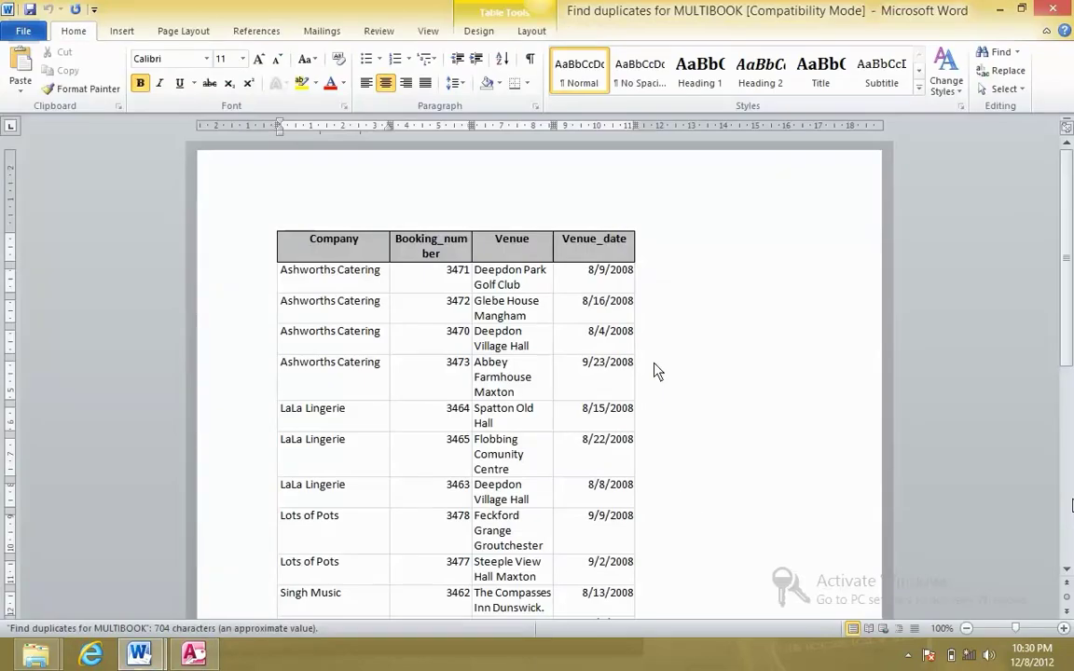
Make room above the exported table in Word, widen it across the page and narrow the Booking_number column slightly
drag(271, 233, 269, 233)
scroll(340, 285, down, 6)
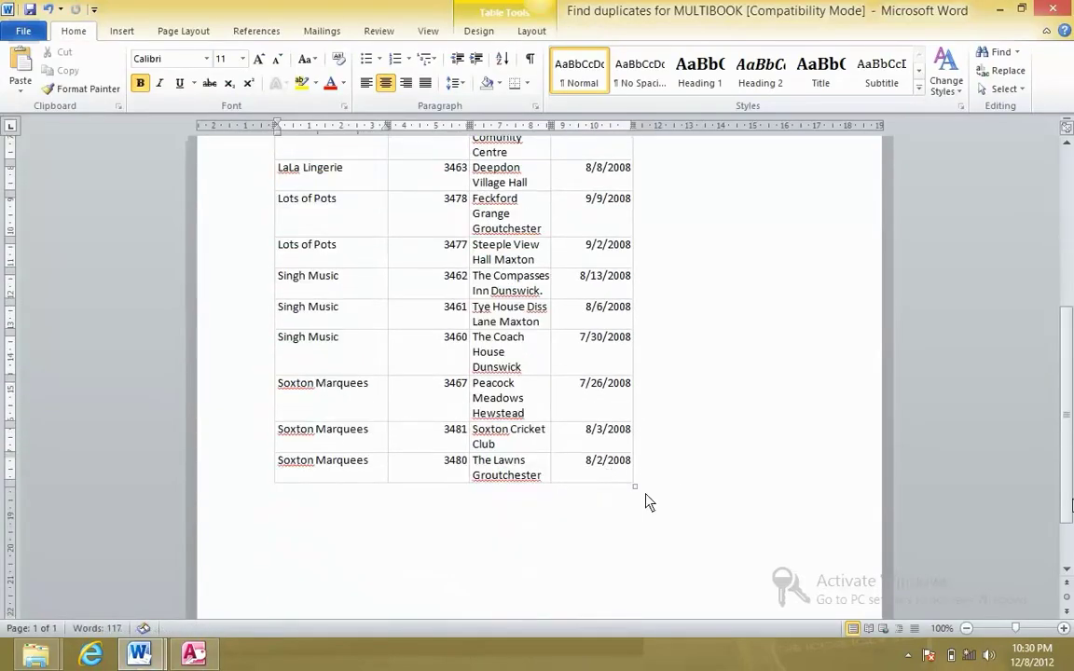
drag(636, 488, 836, 494)
scroll(695, 410, up, 7)
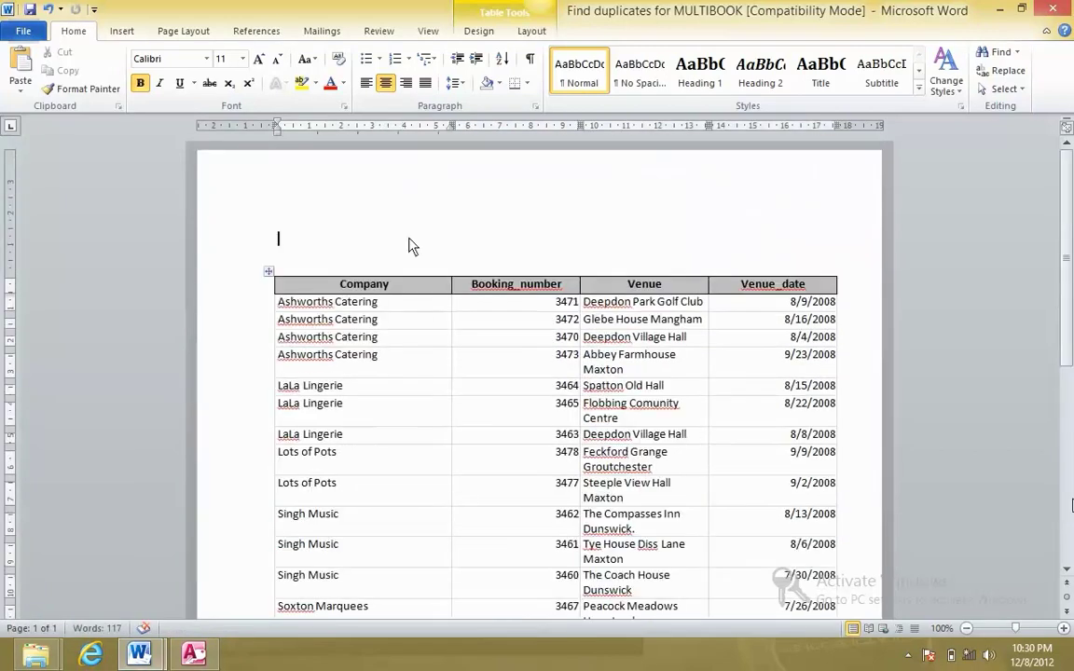
drag(580, 293, 564, 293)
Copy the title "Companies with multiple bookings" from the task sheet and paste it above the table in the Word document
key(alt+Tab)
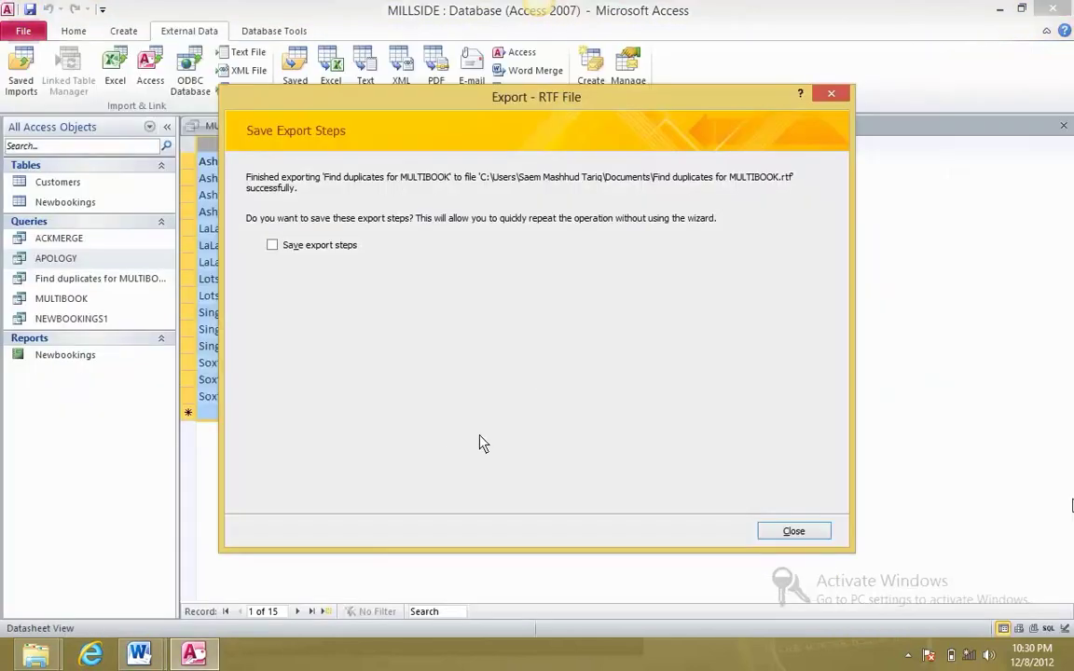
key(alt+Tab)
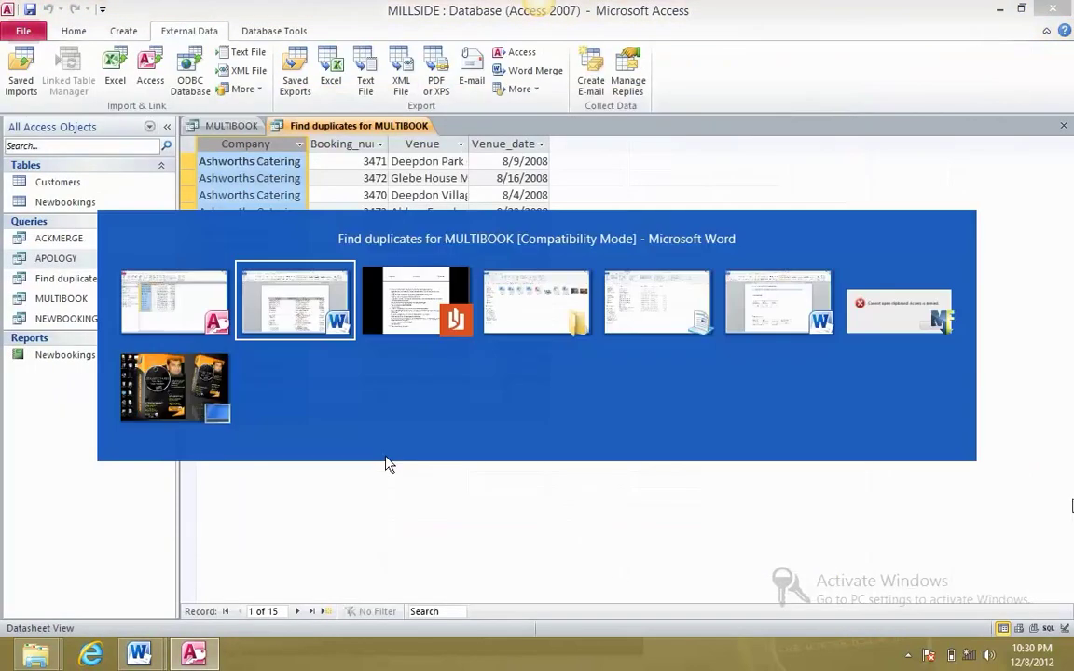
key(alt+Tab)
key(alt+Tab)
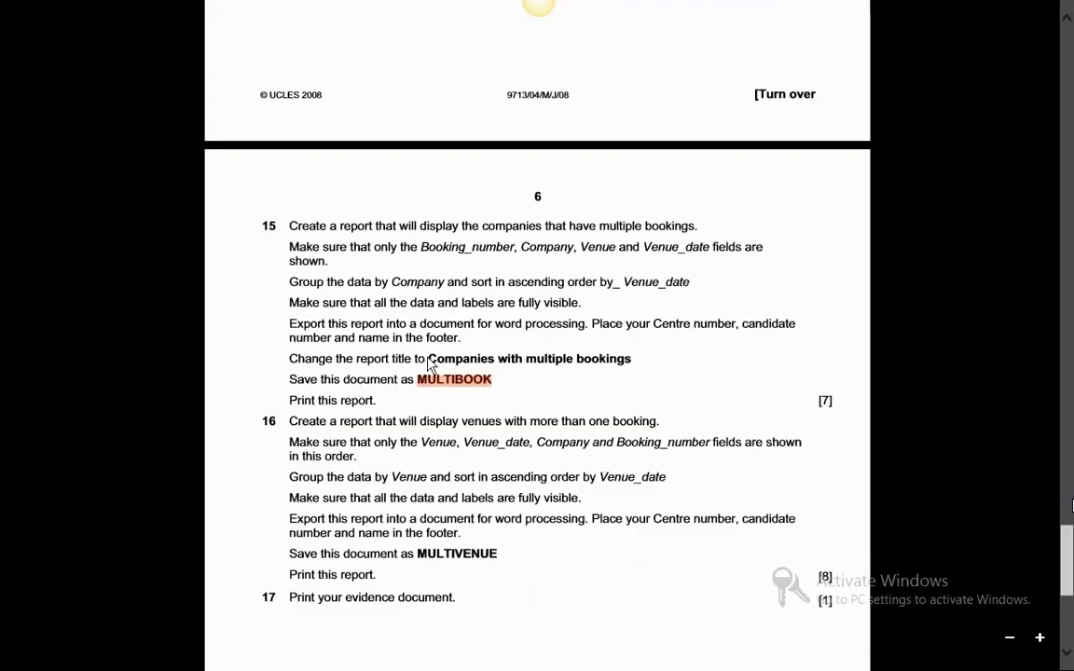
drag(429, 364, 572, 366)
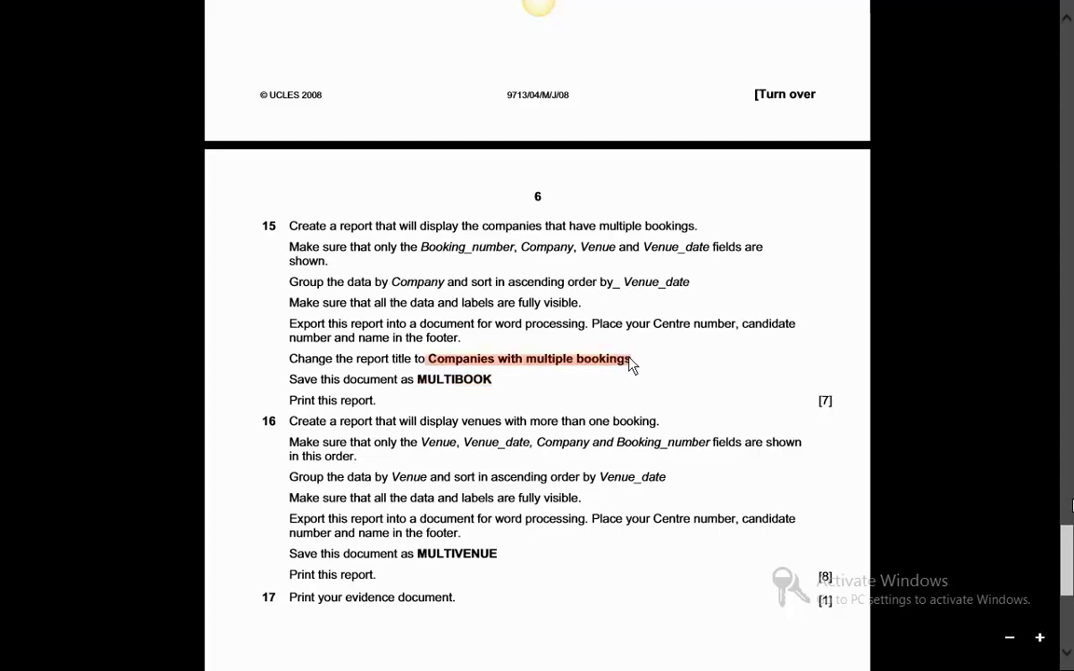
right_click(631, 366)
click(517, 331)
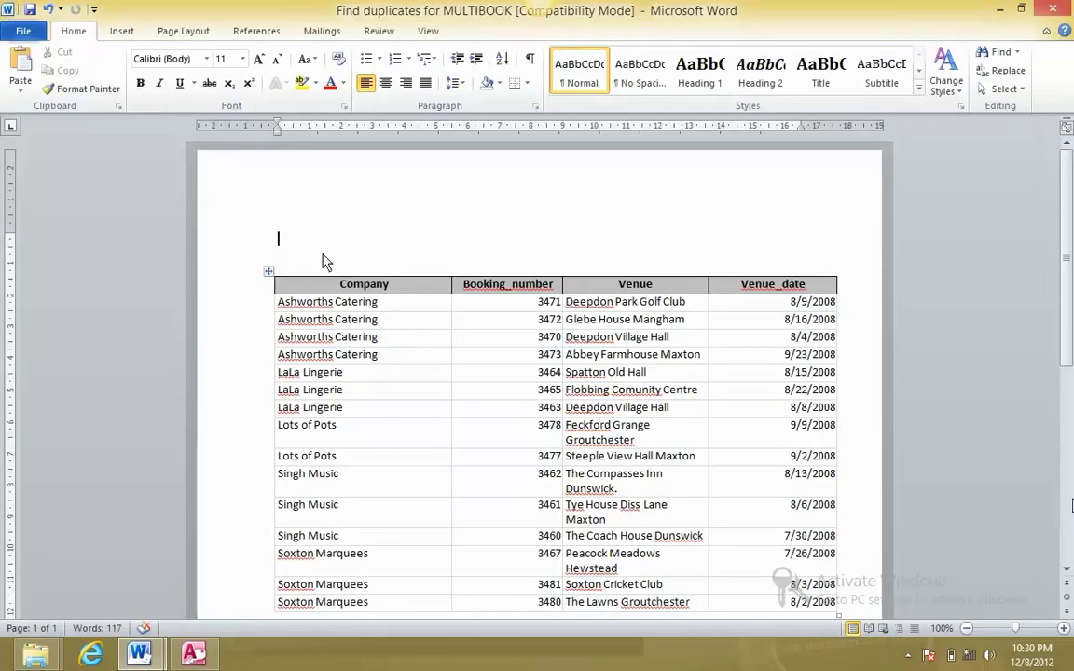
right_click(323, 252)
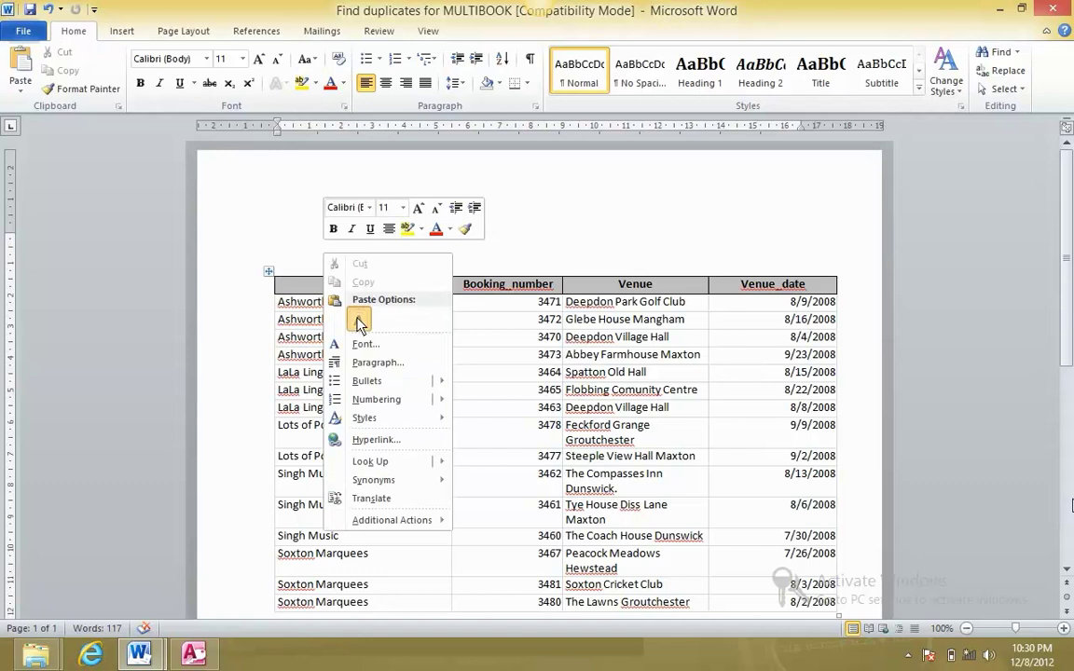
click(358, 319)
Make the "Companies with multiple bookings" title bold and set its font size to 16
triple_click(450, 245)
click(139, 83)
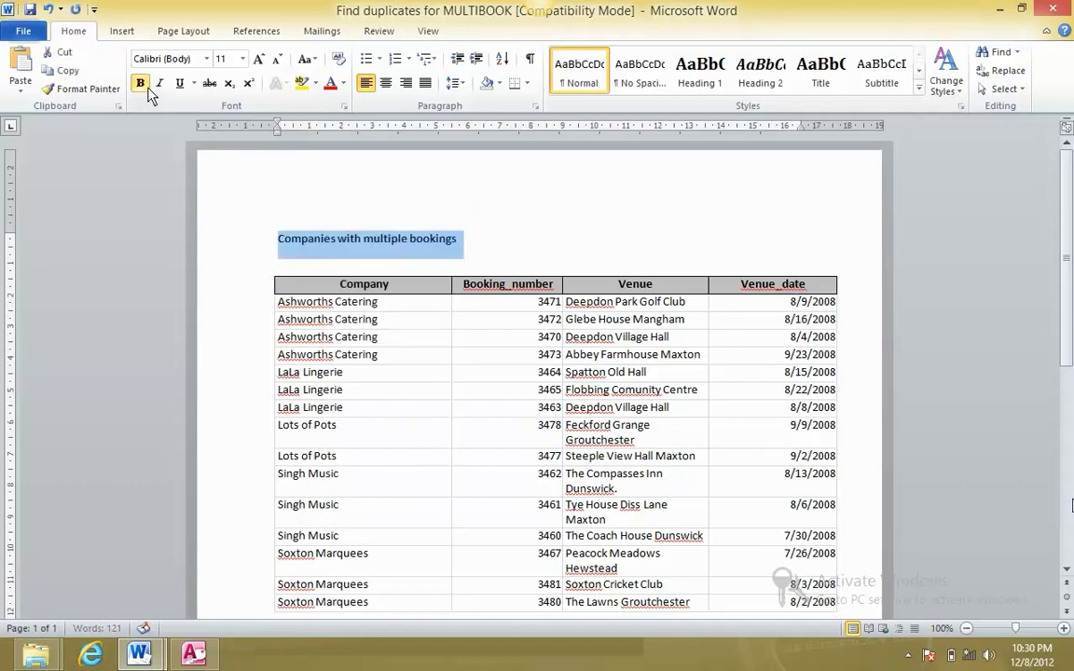
click(242, 59)
click(226, 164)
click(426, 211)
Copy the document name MULTIBOOK from the task sheet and return to the Word document
key(alt+Tab)
click(422, 389)
double_click(426, 384)
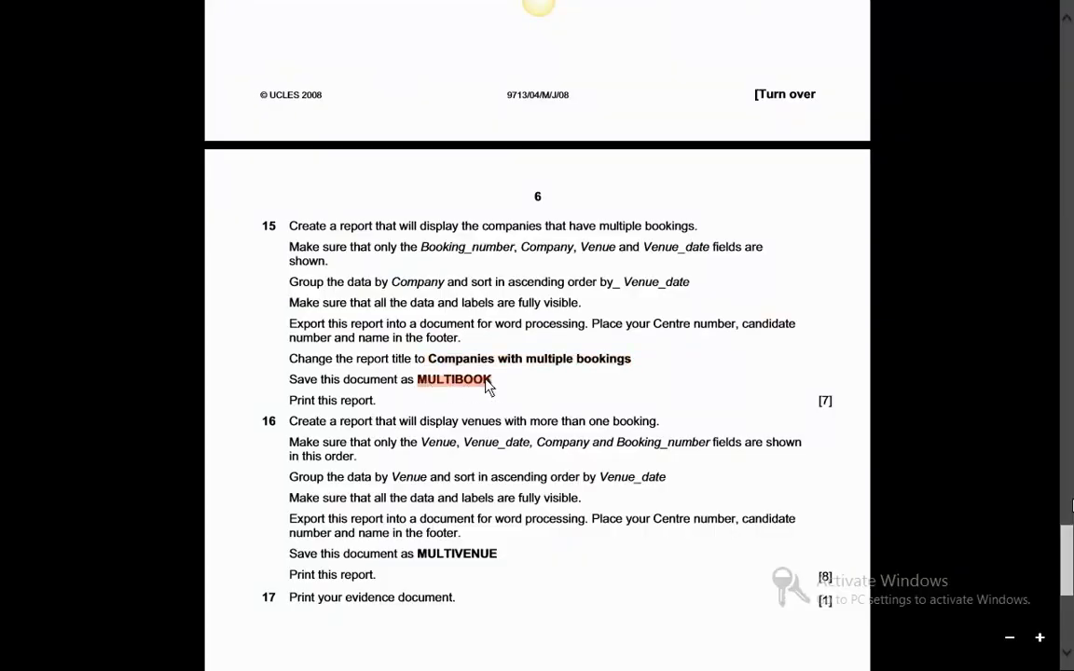
right_click(486, 386)
click(443, 354)
key(alt+Tab)
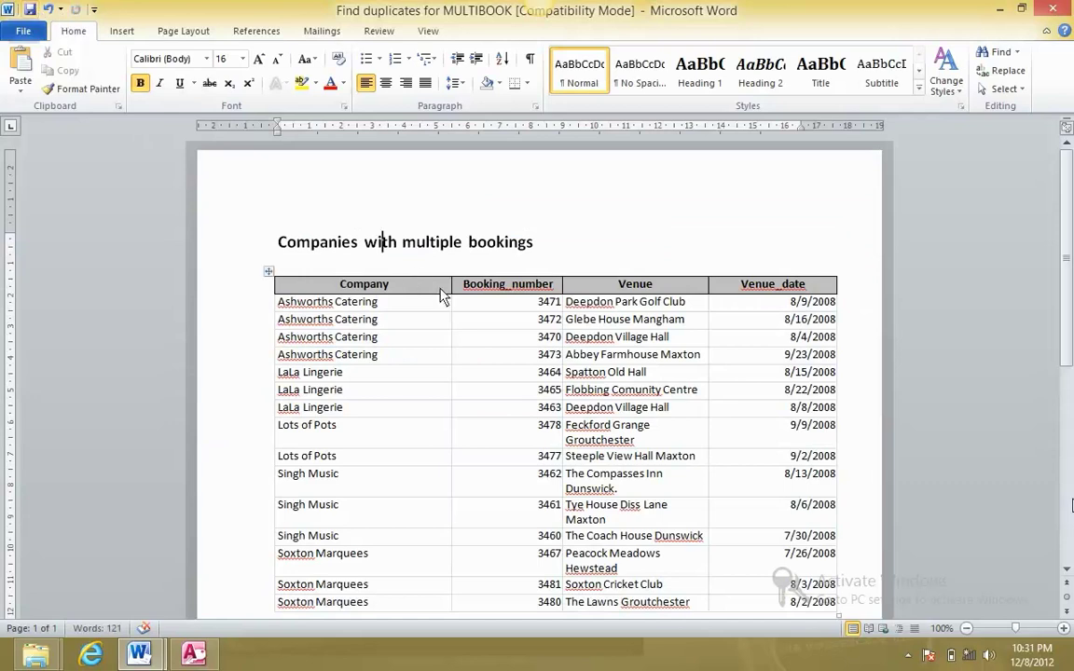
Save a copy of the document as MULTIBOOK in the May_June_2008_P2 folder, using the copied name
click(22, 34)
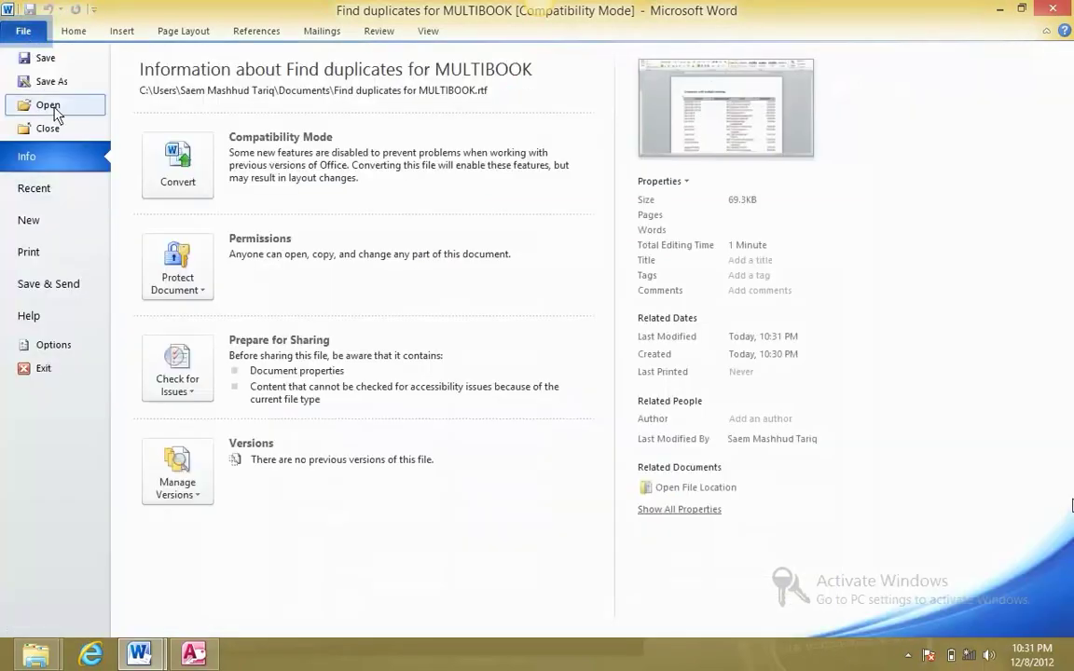
click(43, 81)
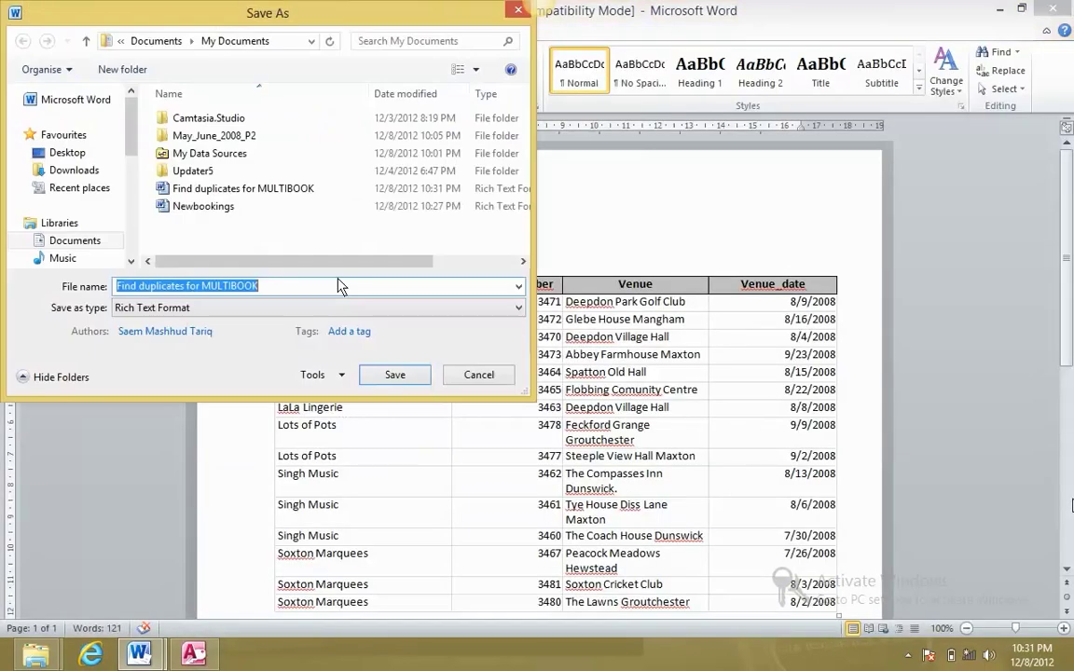
double_click(210, 135)
click(269, 286)
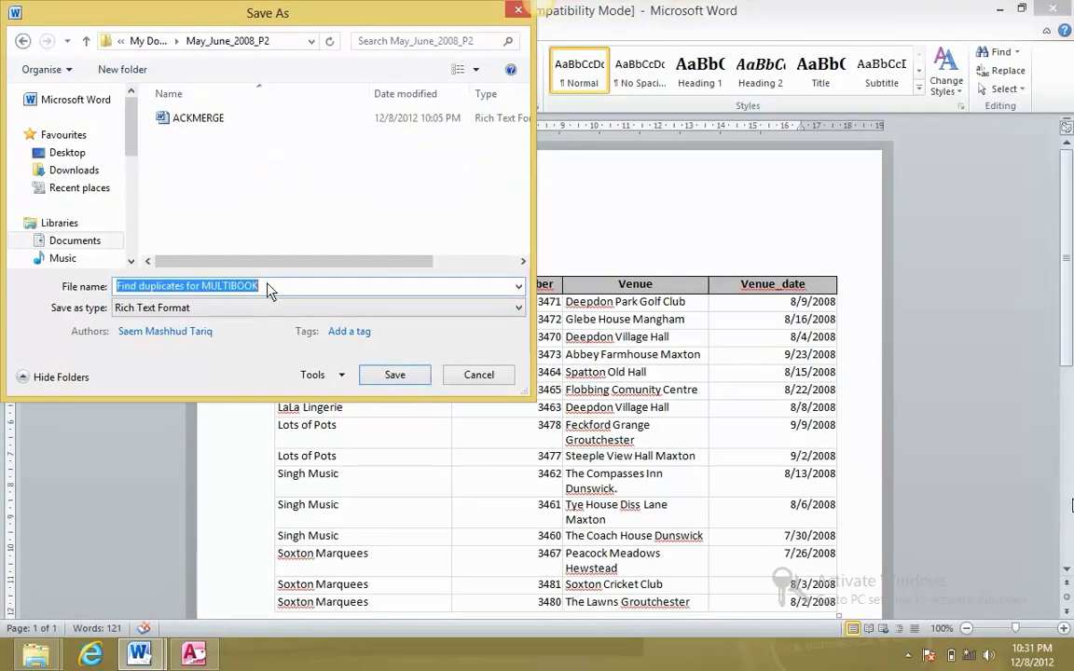
right_click(270, 286)
click(307, 356)
click(389, 373)
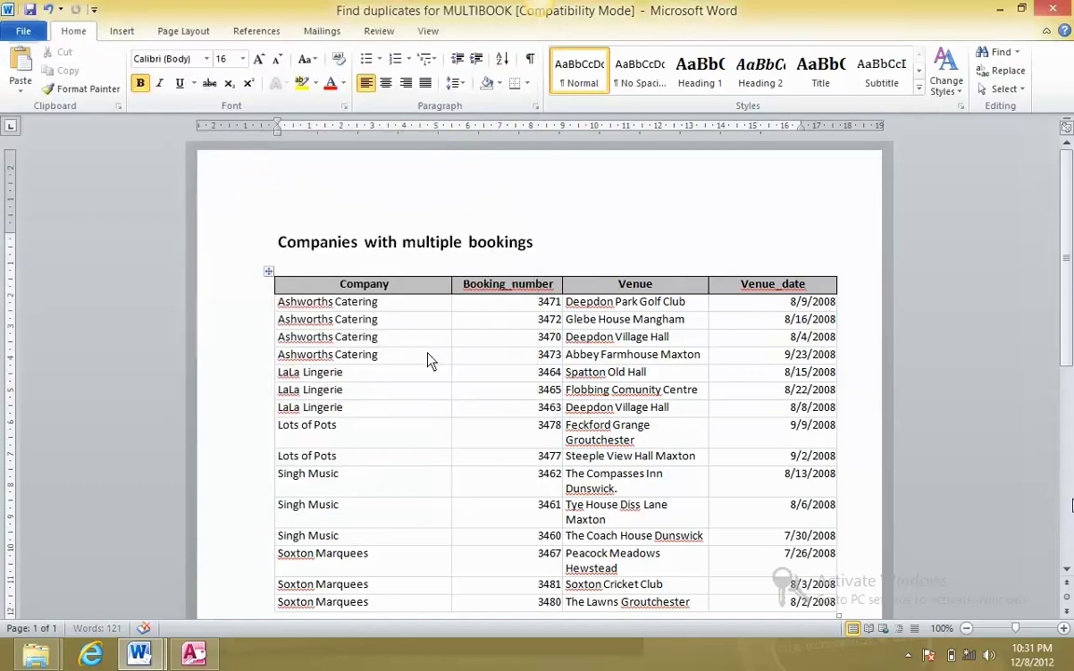
Switch to Access, close the duplicates query saving its layout changes, and close the MULTIBOOK query
key(alt+Tab)
key(alt+Tab)
key(alt+Tab)
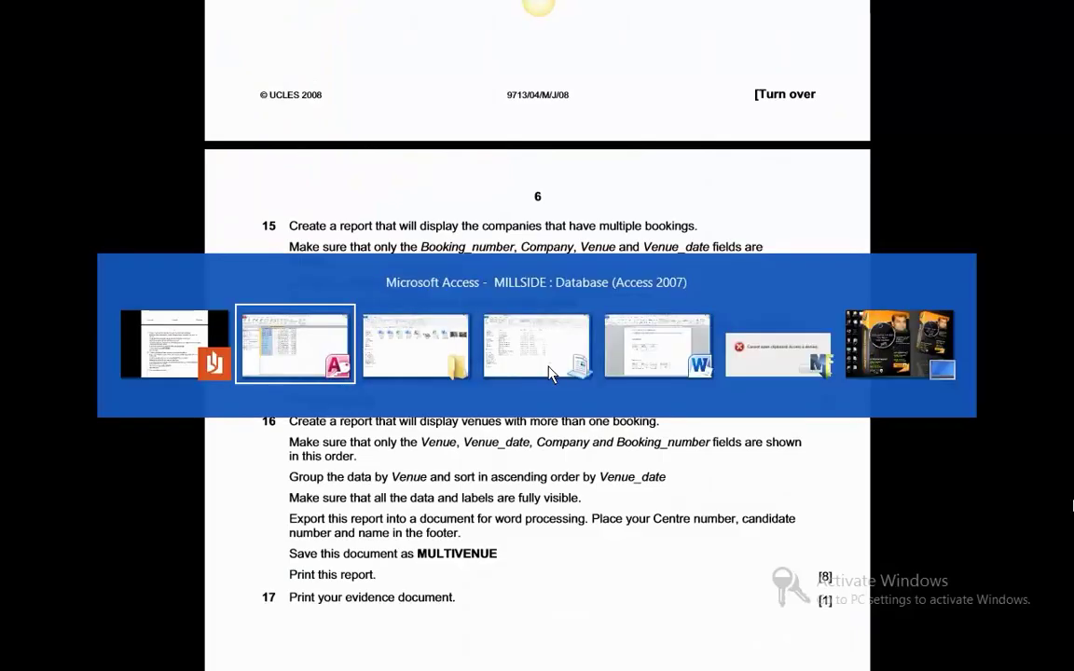
click(1063, 125)
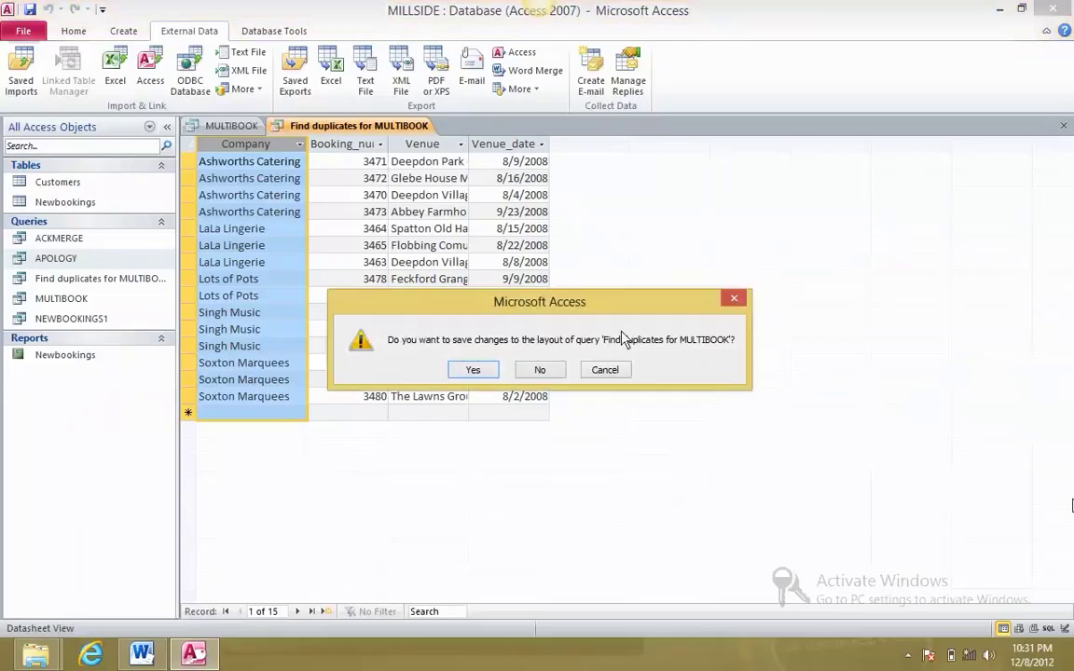
click(484, 376)
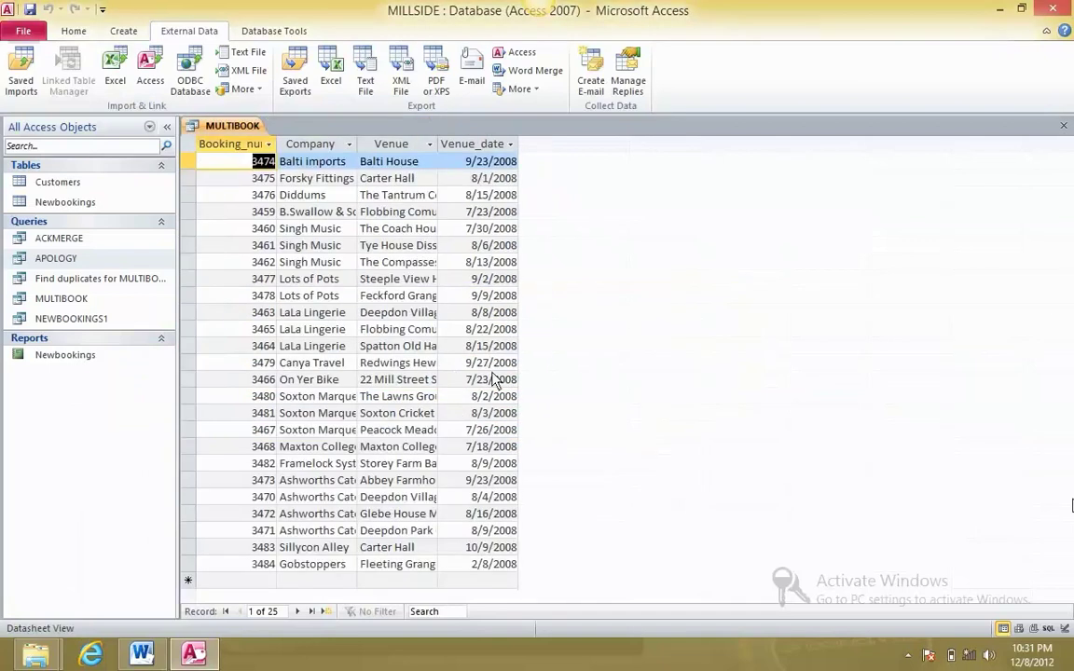
click(1063, 124)
Read task 16 in the task sheet, covering the report on venues with more than one booking
key(alt+Tab)
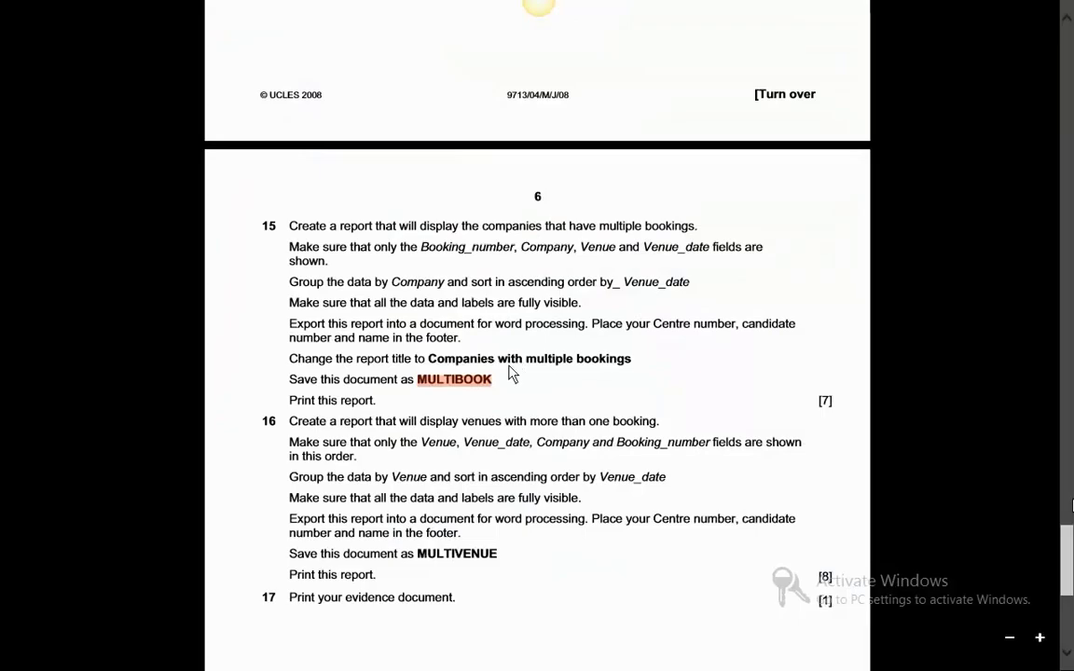
scroll(511, 375, down, 3)
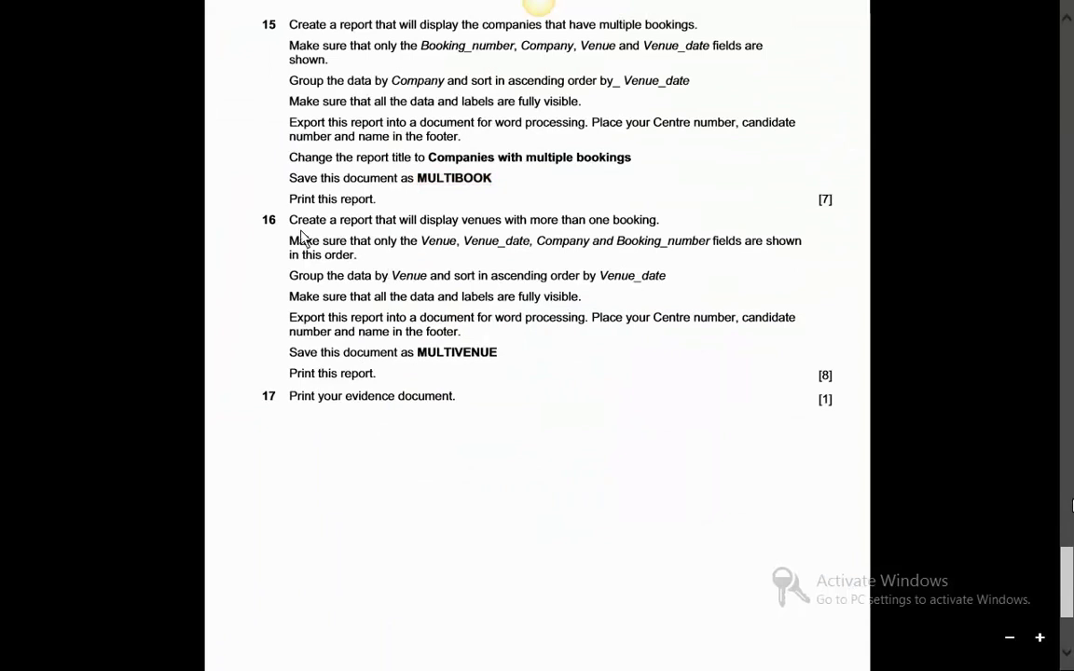
scroll(572, 452, down, 3)
scroll(572, 452, up, 9)
scroll(572, 452, down, 6)
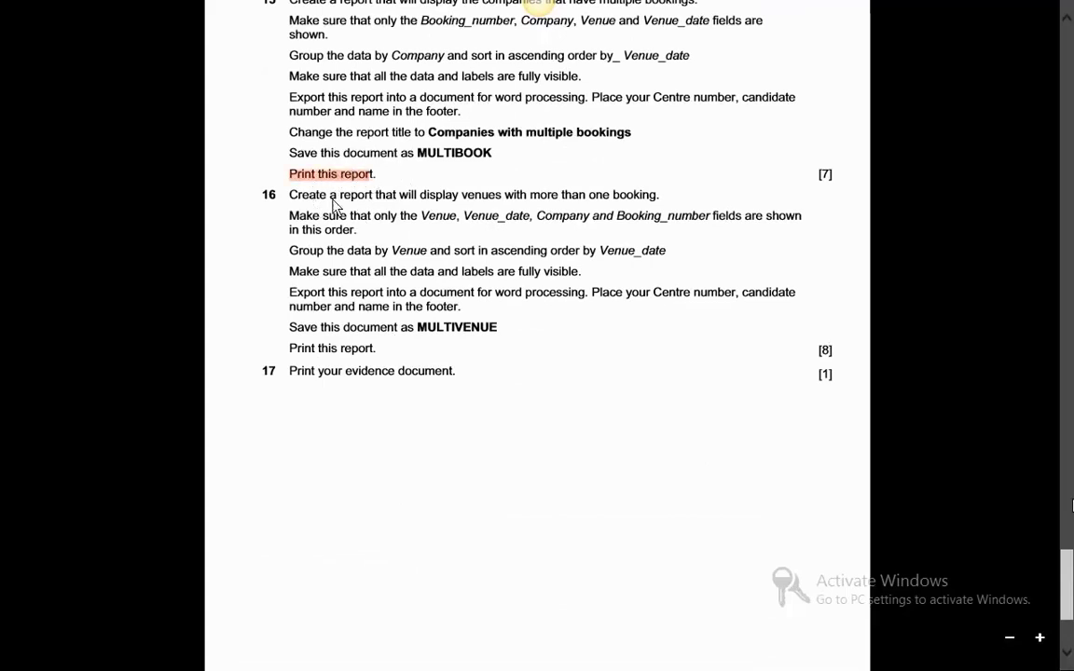
drag(505, 198, 658, 205)
key(alt+Tab)
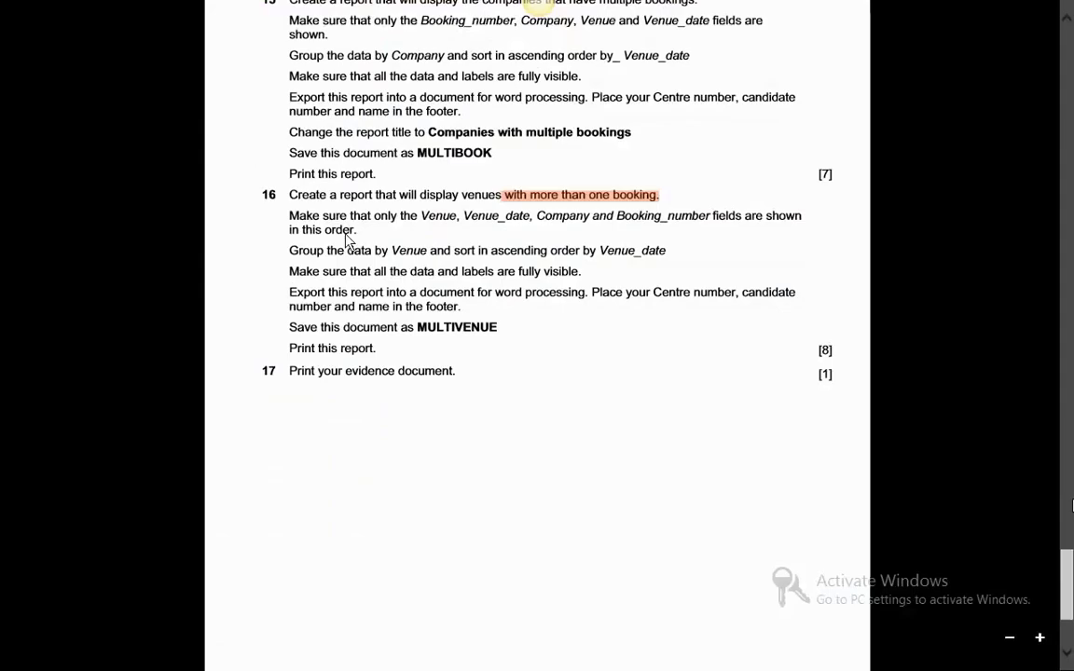
key(alt+Tab)
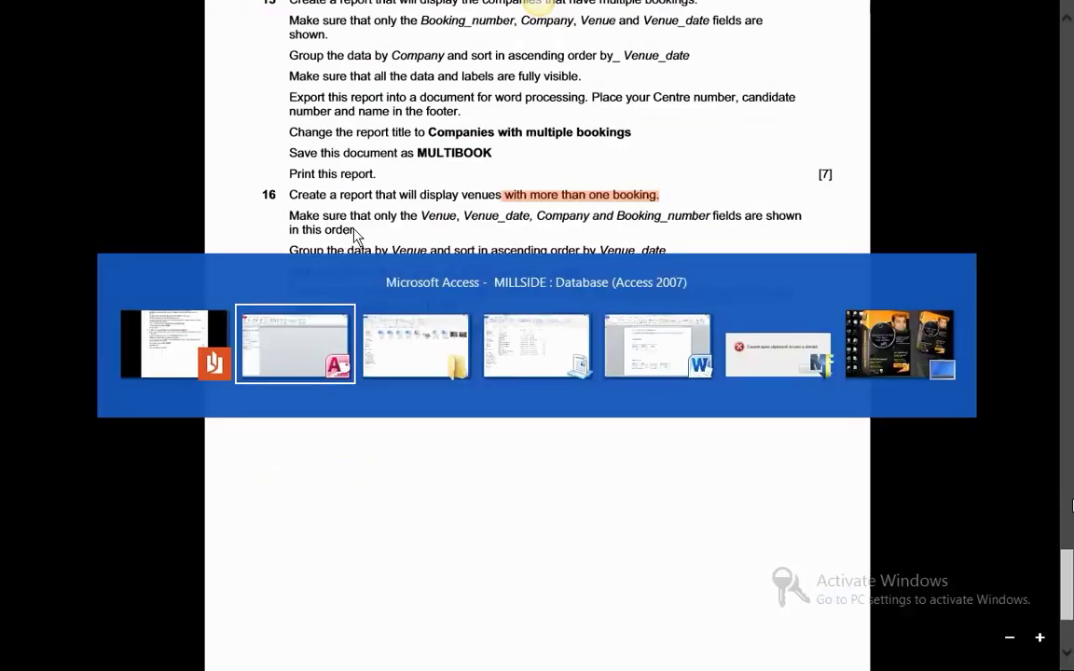
Create a new query in design view with the Customers and Newbookings tables, and enlarge both field lists
click(135, 31)
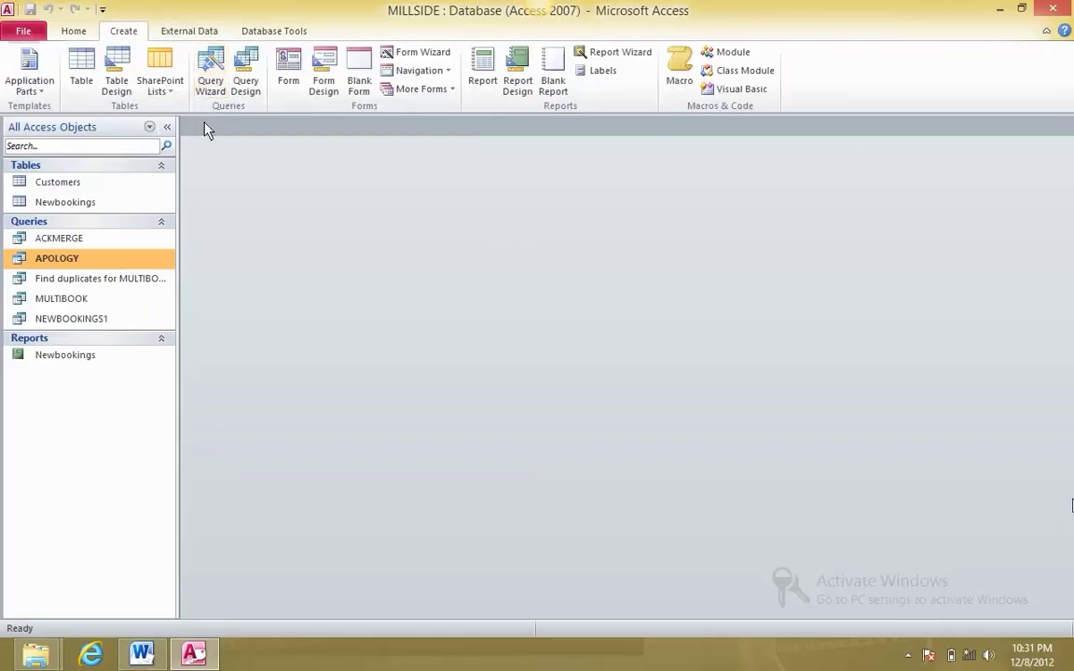
click(247, 84)
key(shift+Down)
click(559, 617)
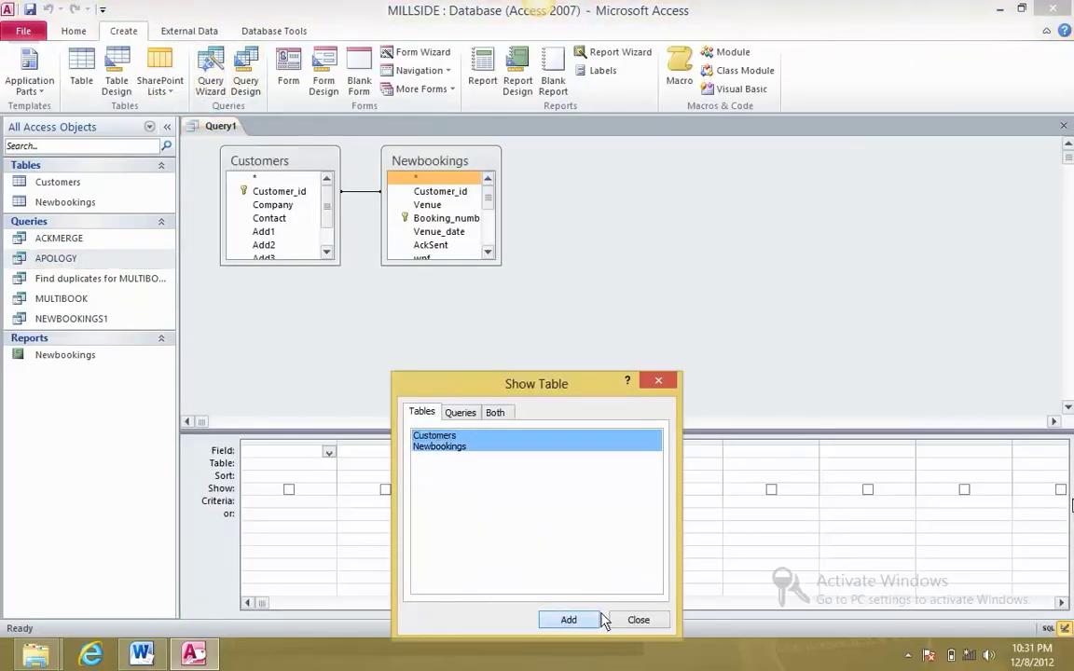
key(Escape)
key(alt+Tab)
drag(500, 263, 543, 372)
drag(313, 270, 347, 364)
Check the required field order in the task sheet and add Venue and Venue_date from Newbookings to the query
key(alt+Tab)
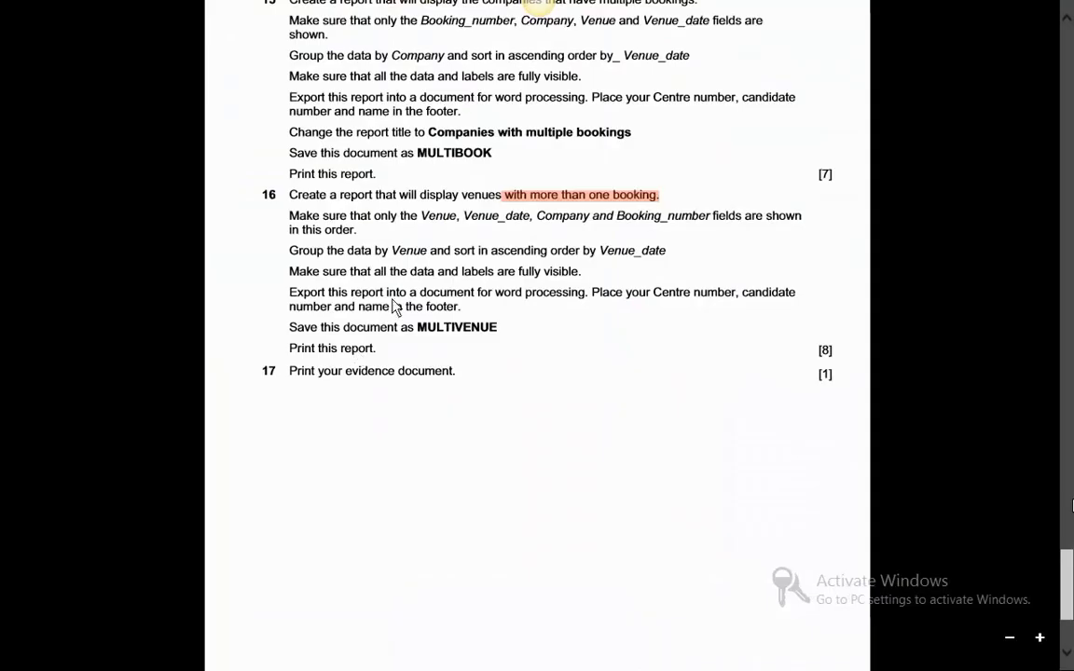
key(alt+Tab)
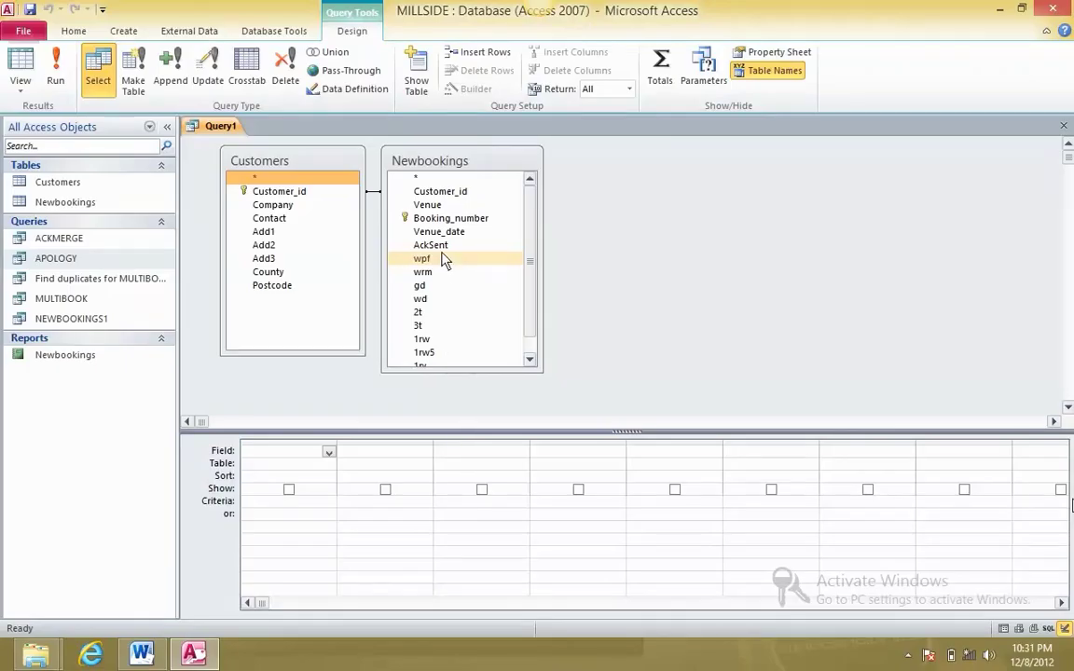
click(438, 231)
click(437, 218)
double_click(427, 204)
click(438, 231)
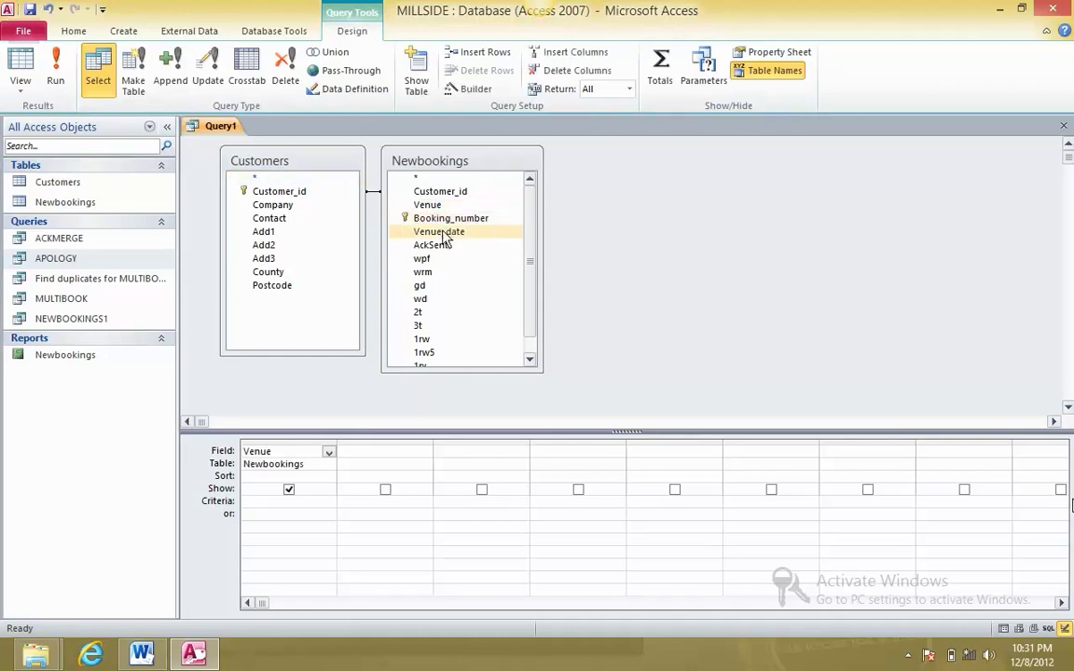
Following the task sheet's order, add Company from Customers and Booking_number from Newbookings to the query
key(alt+Tab)
key(alt+Tab)
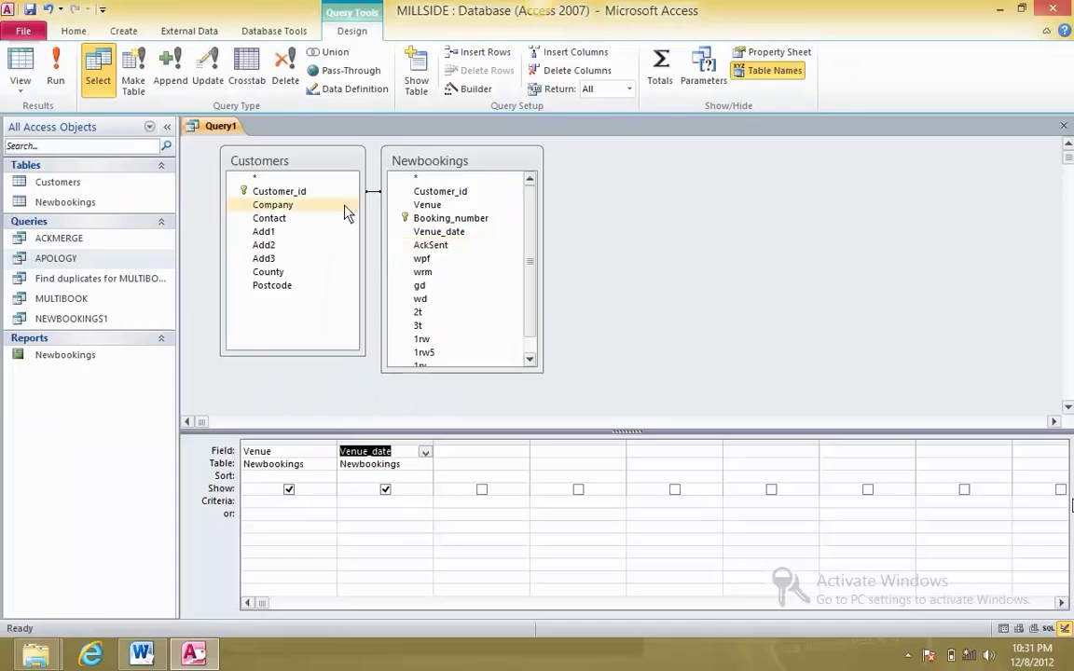
click(315, 216)
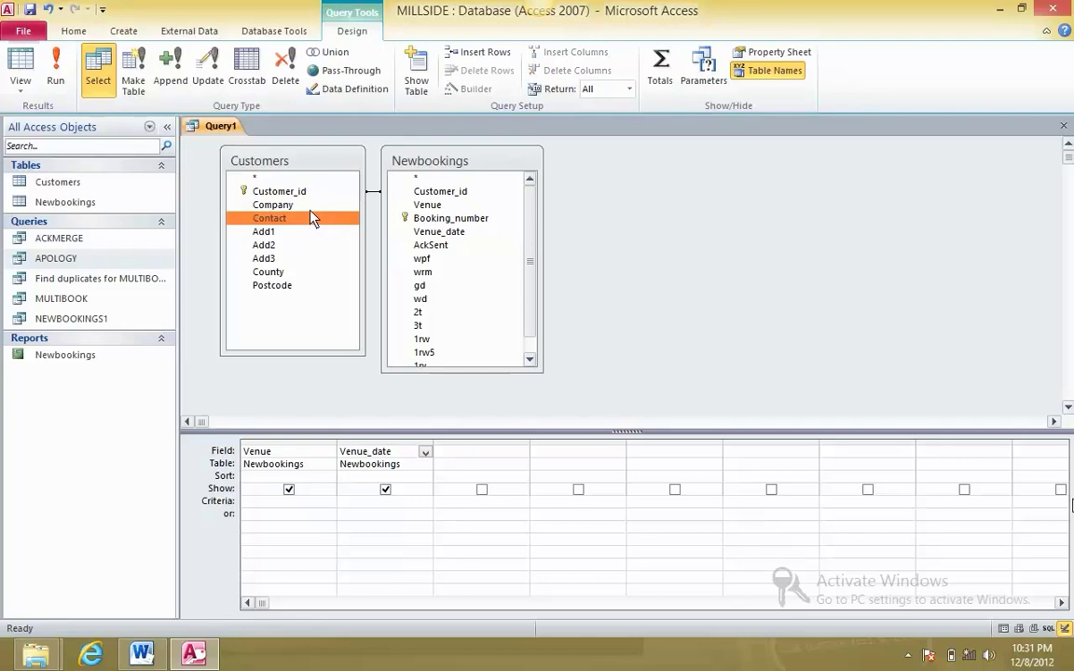
click(310, 207)
double_click(312, 215)
key(alt+Tab)
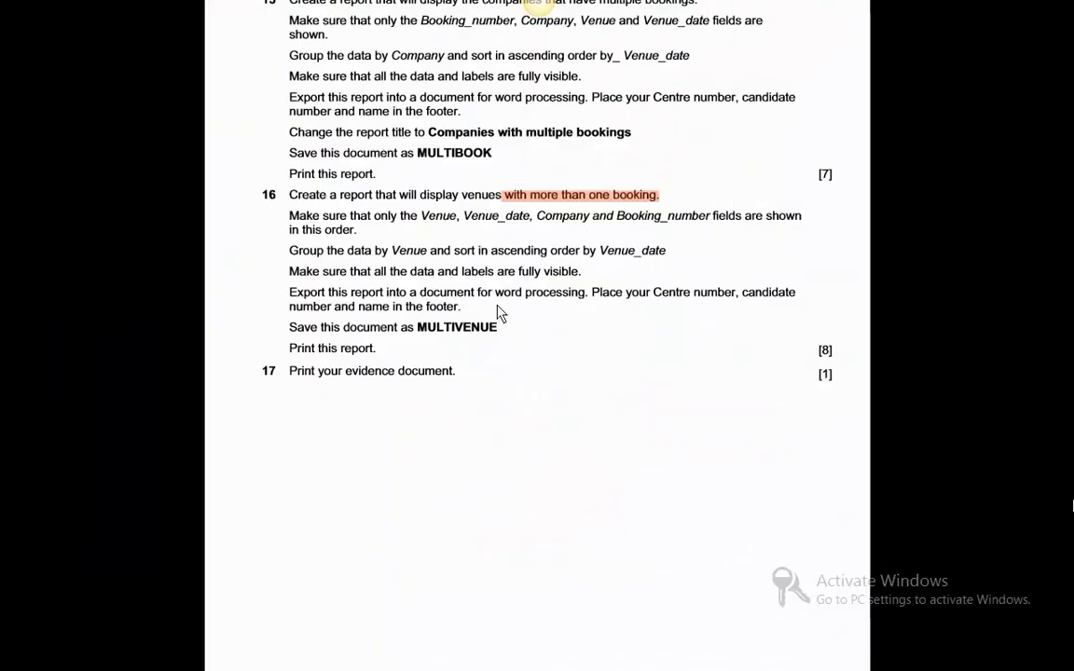
key(alt+Tab)
double_click(439, 215)
Copy the name MULTIVENUE from the task sheet, save the query under it and close the query
key(alt+Tab)
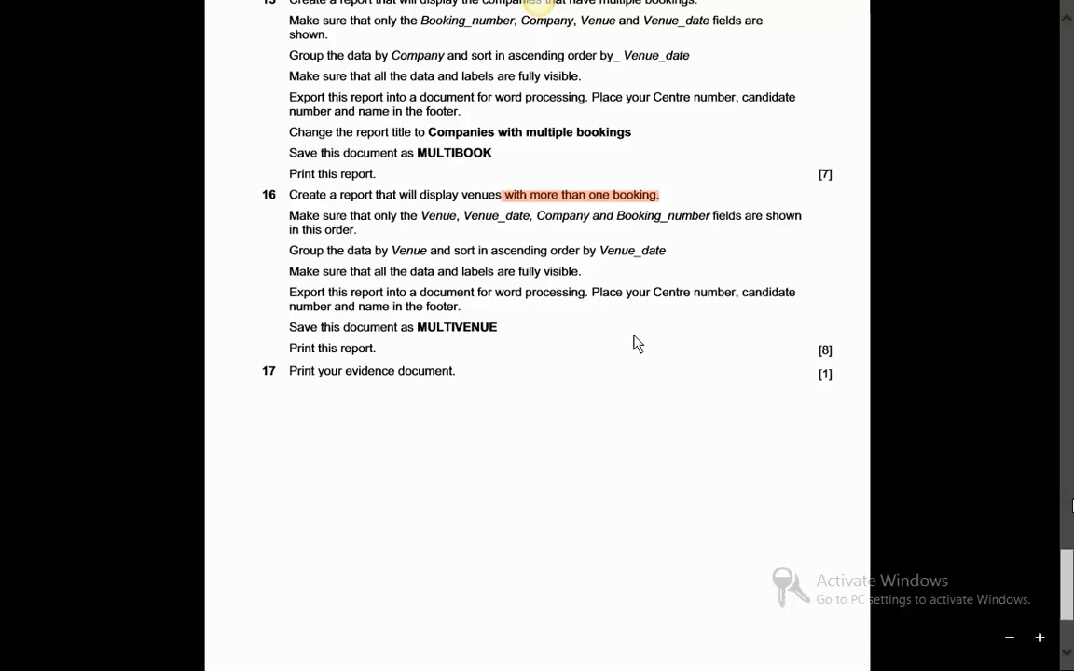
key(alt+Tab)
key(alt+Tab)
drag(418, 332, 496, 334)
right_click(490, 337)
click(456, 300)
key(alt+Tab)
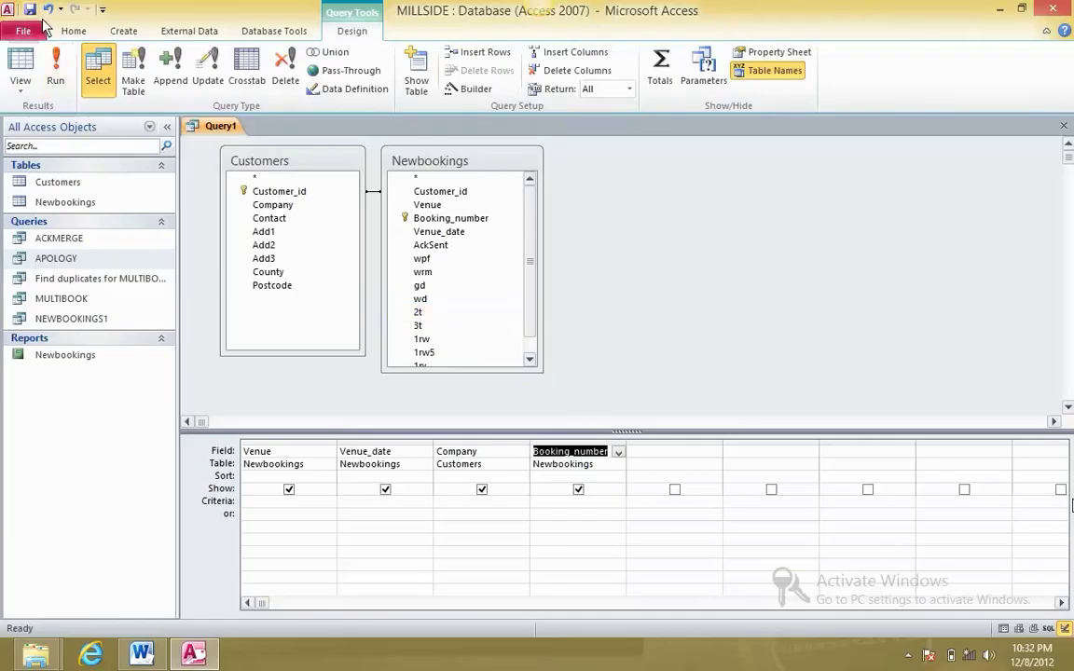
key(ctrl+s)
key(ctrl+v)
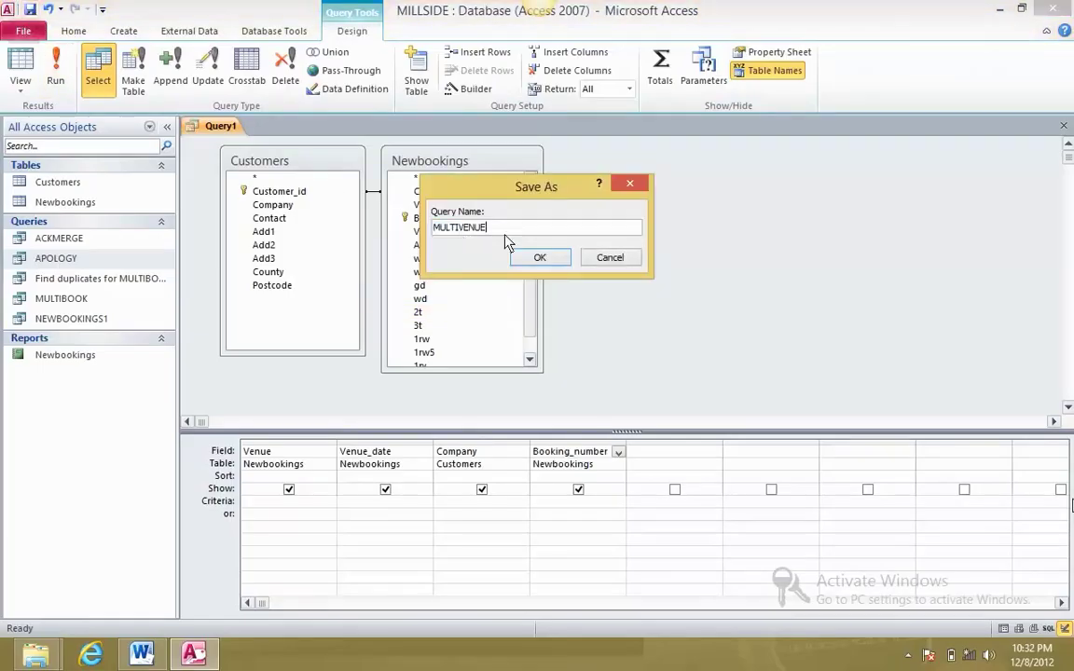
key(Return)
click(1066, 128)
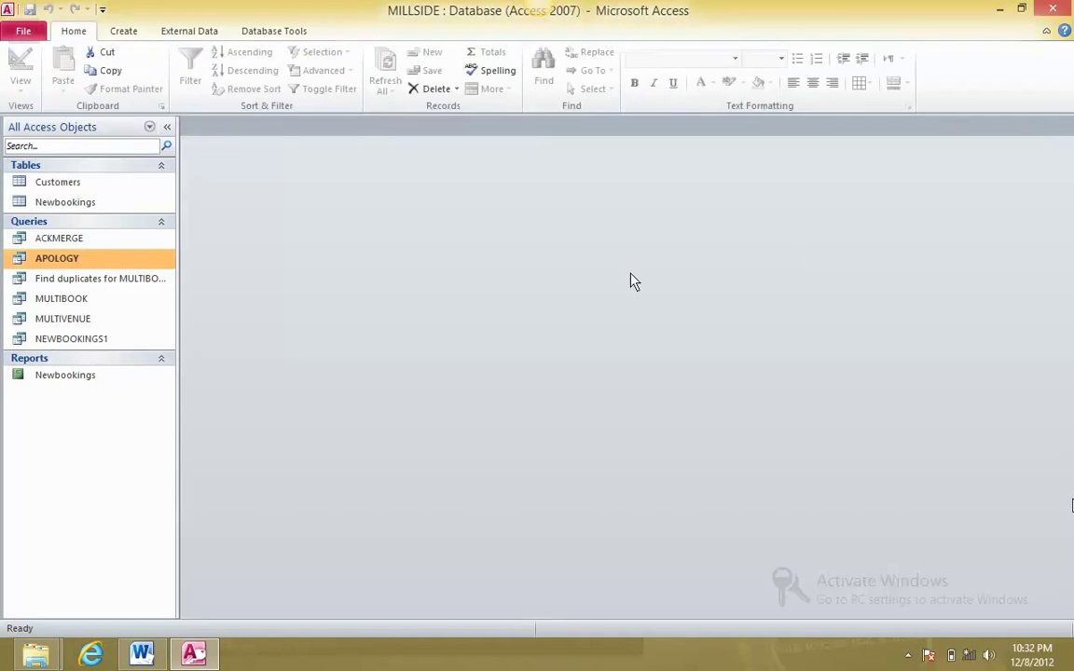
Start a Find Duplicates query based on the MULTIVENUE query
click(121, 31)
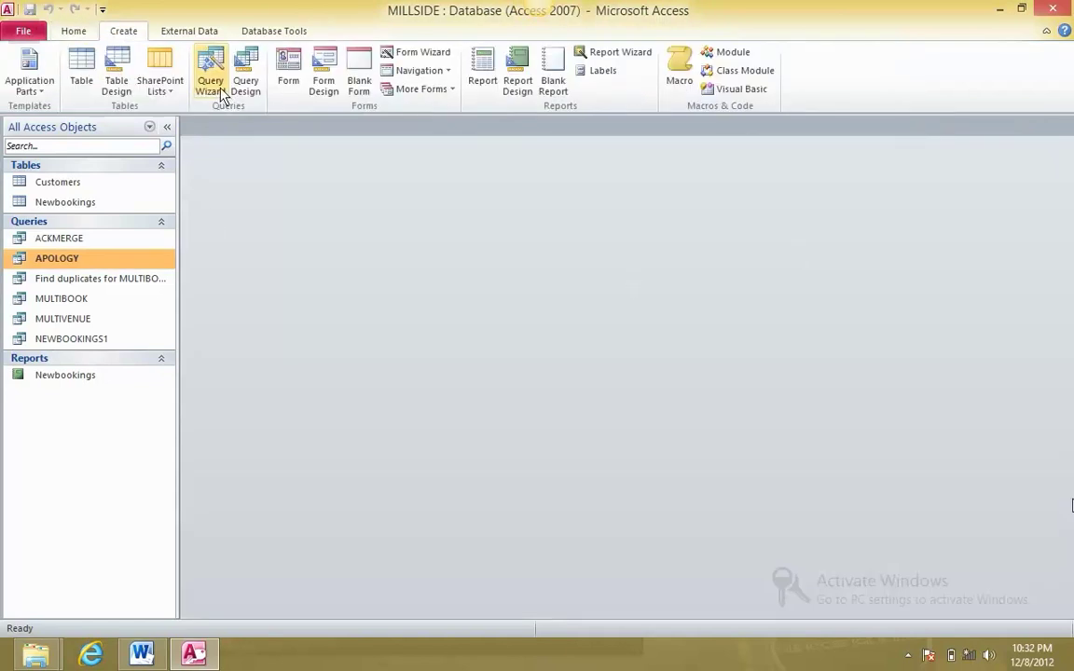
click(220, 93)
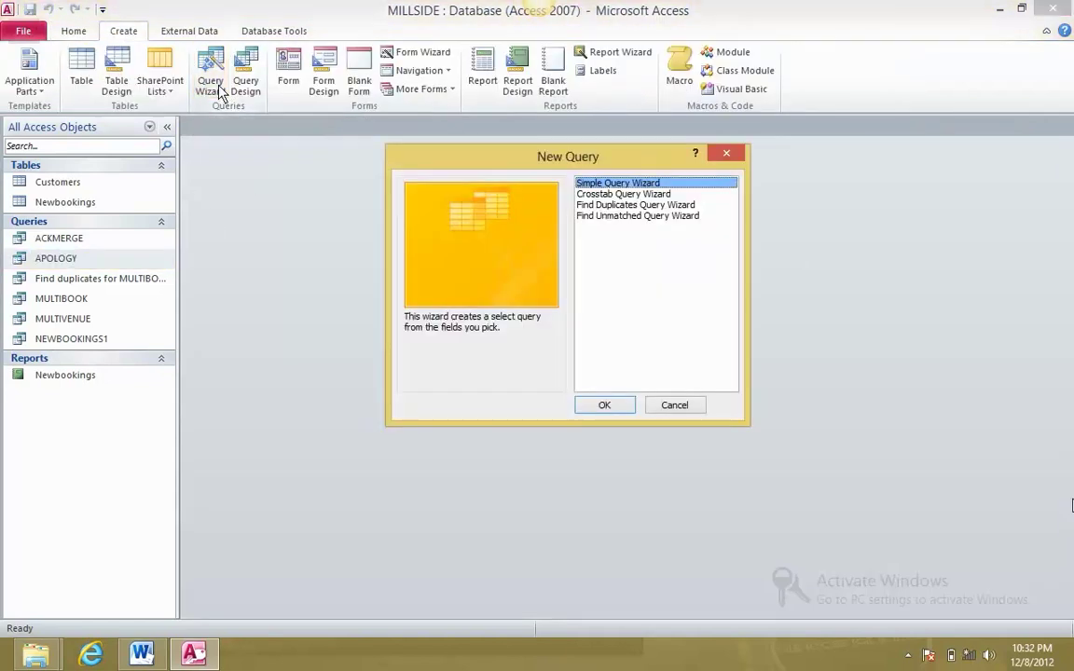
click(624, 204)
click(619, 403)
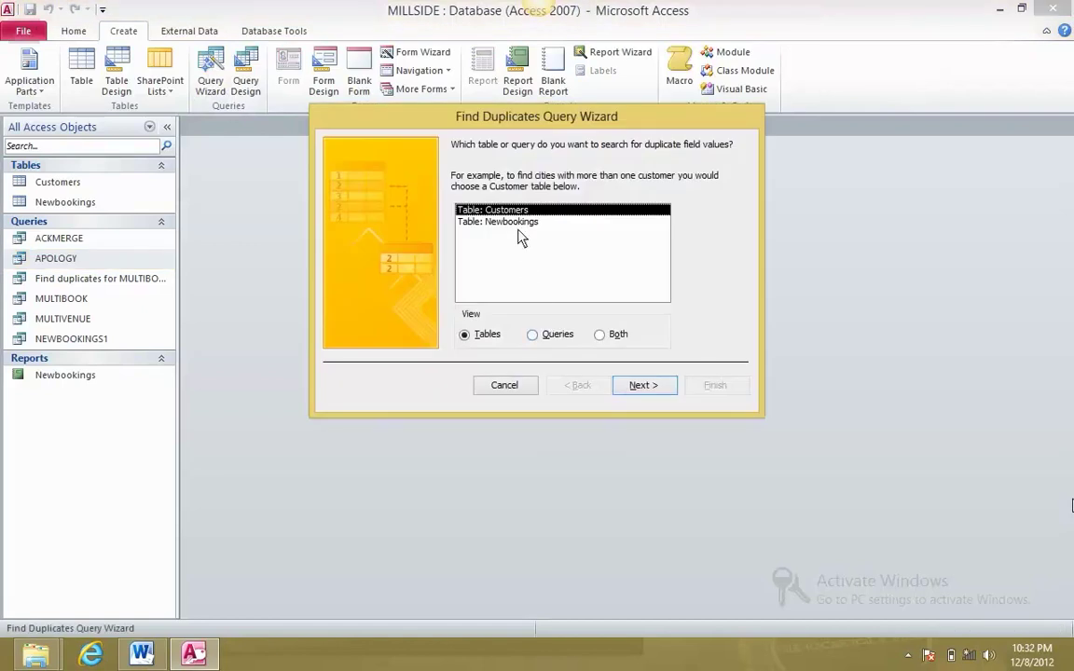
click(536, 334)
click(525, 257)
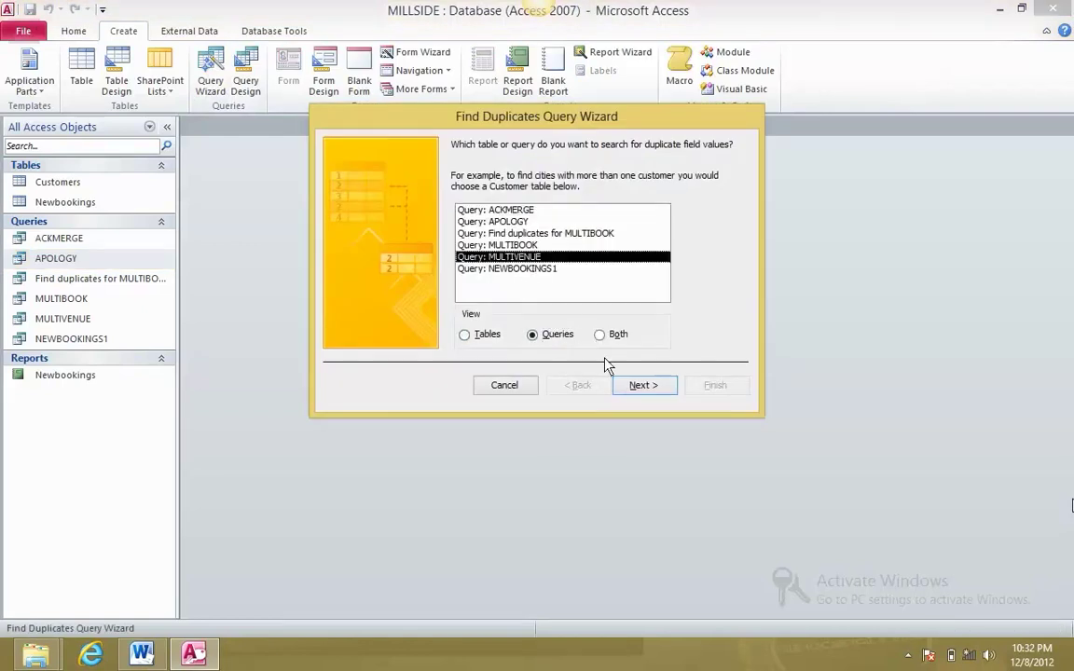
click(630, 384)
Review the wording of tasks 15 and 16 in the task sheet to decide which field to check for duplicates
key(alt+Tab)
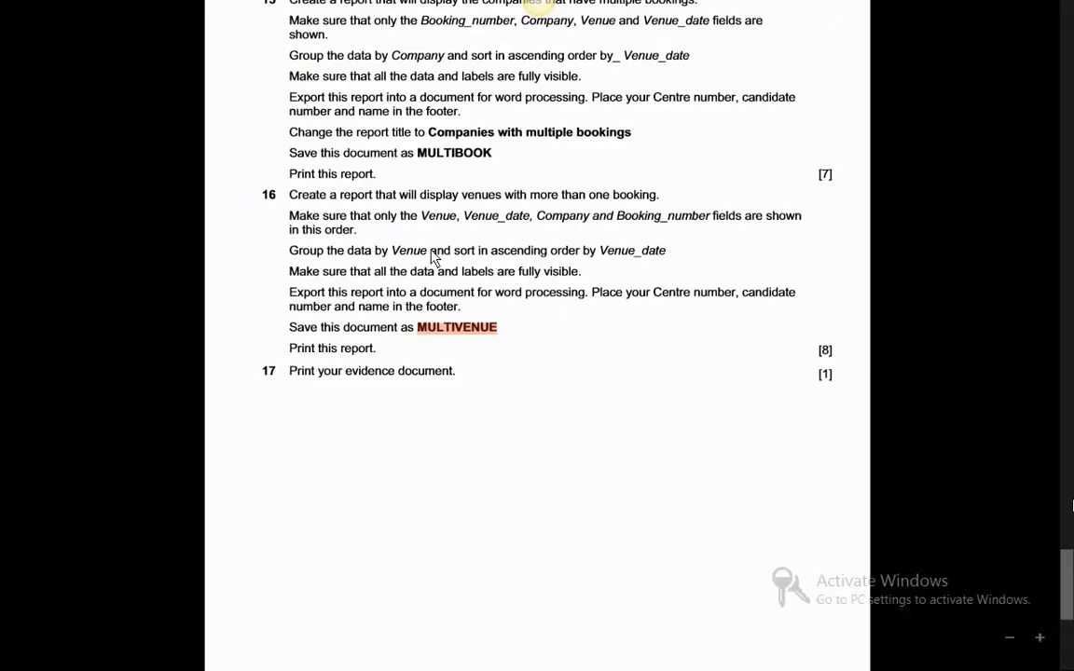
key(alt+Tab)
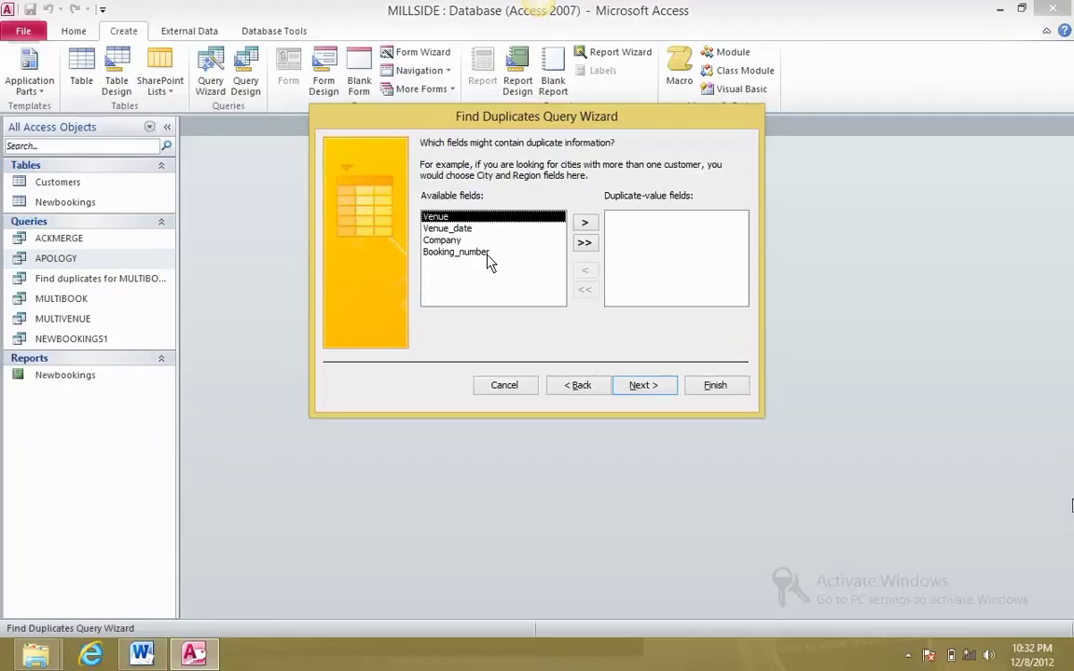
key(alt+Tab)
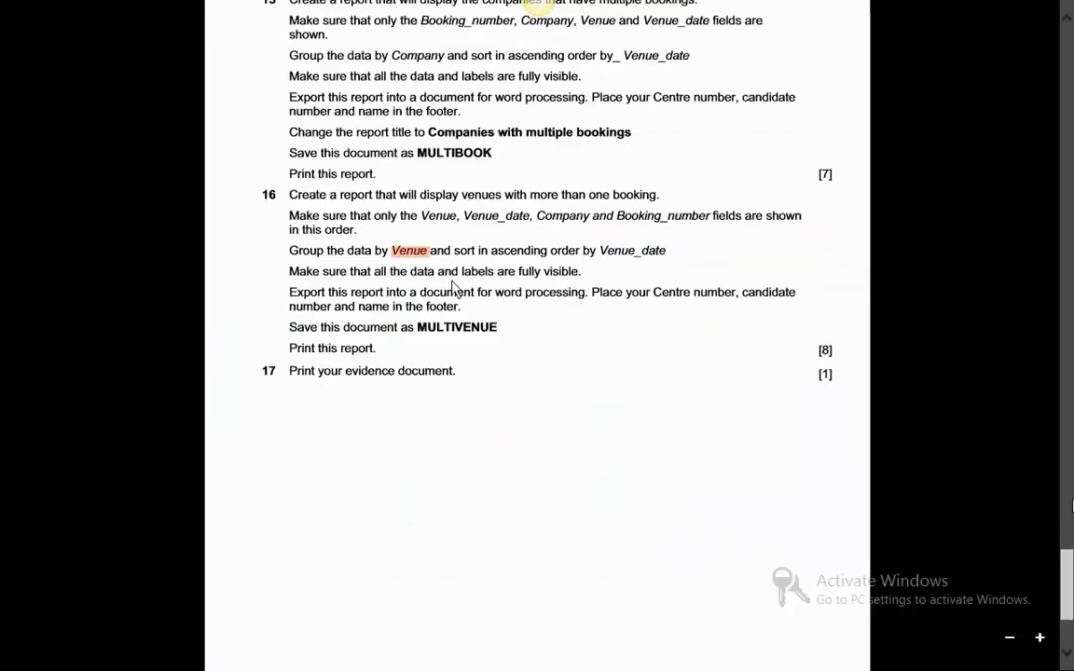
scroll(429, 276, up, 3)
drag(321, 266, 462, 264)
click(463, 264)
drag(398, 257, 289, 257)
key(alt+Tab)
key(alt+Tab)
click(441, 444)
scroll(441, 443, down, 1)
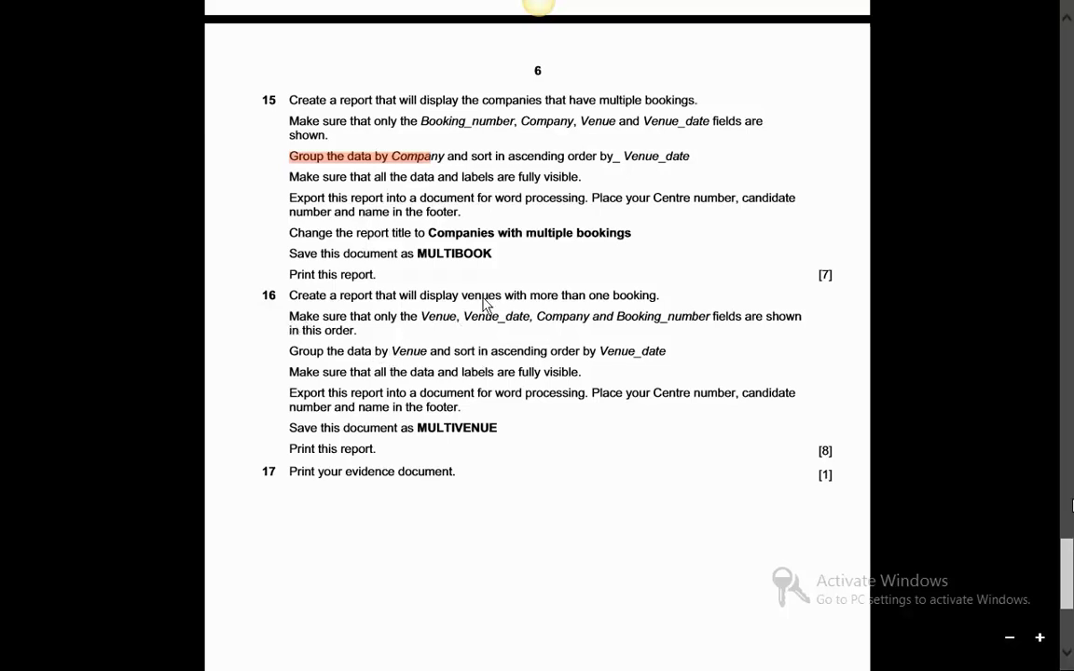
drag(463, 298, 673, 301)
key(alt+Tab)
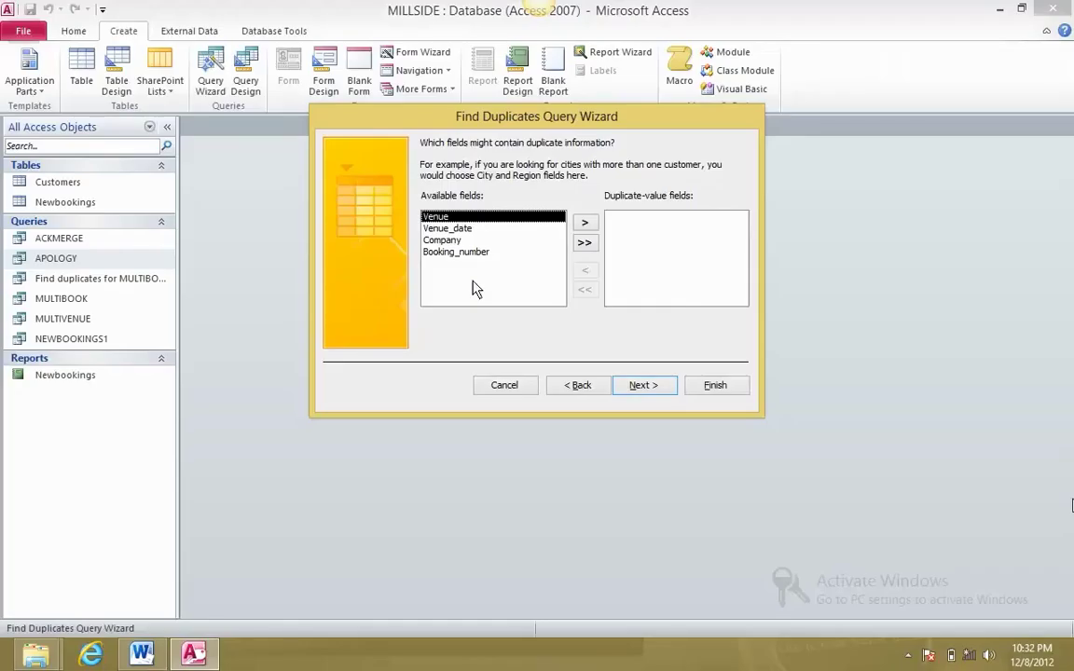
Set Venue as the duplicate-value field, include all remaining fields, finish the query and fit the Venue column to its contents
click(585, 224)
click(643, 384)
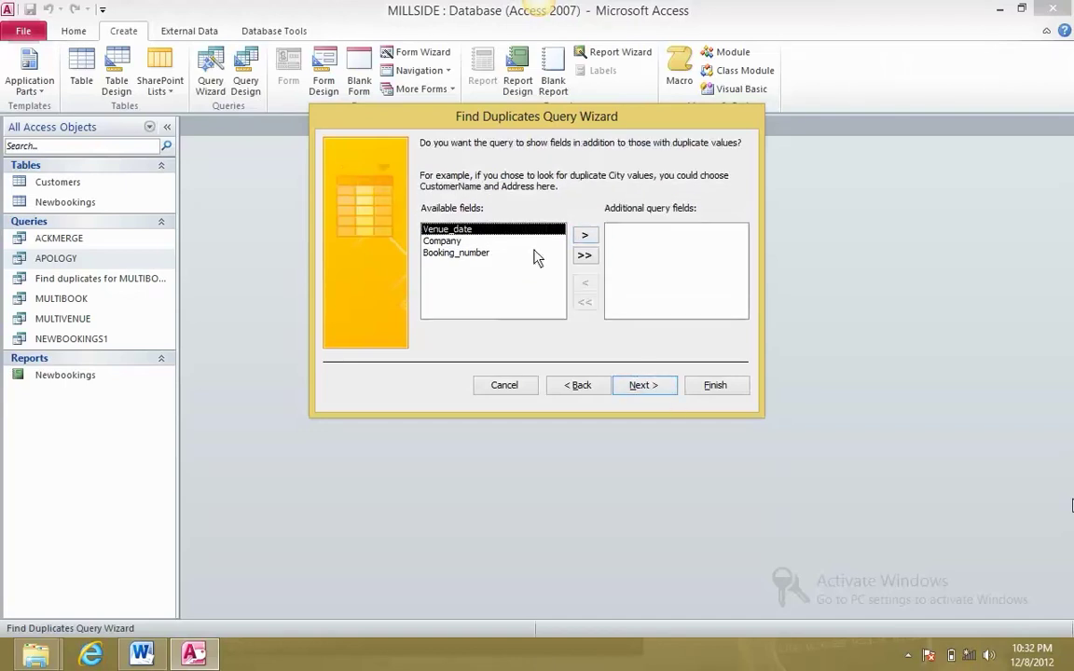
click(585, 255)
click(643, 385)
click(715, 385)
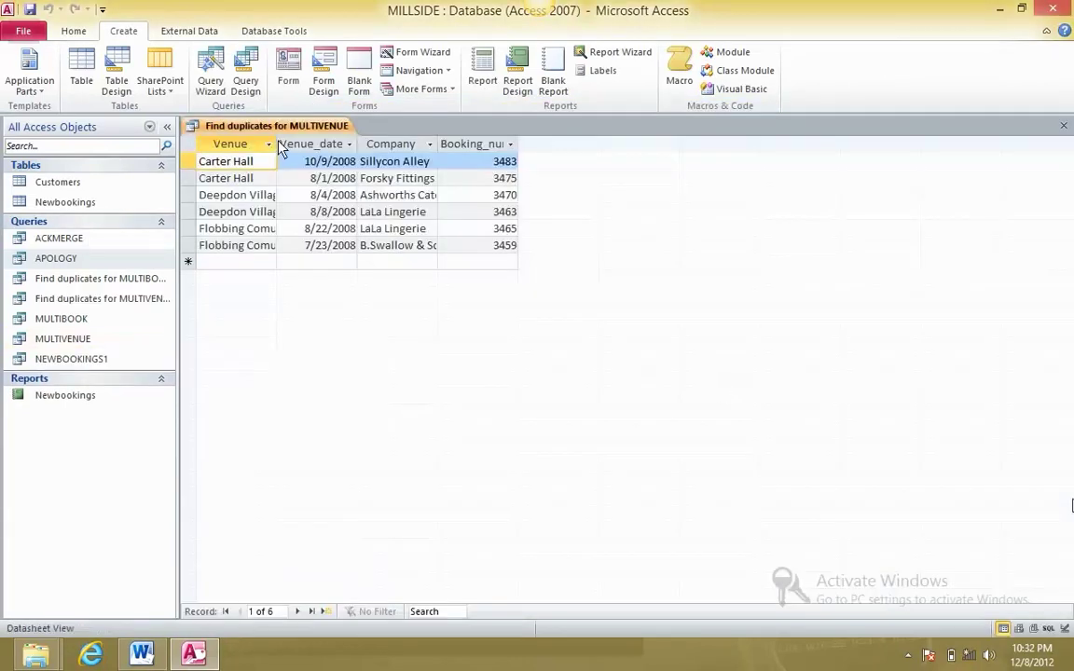
double_click(276, 145)
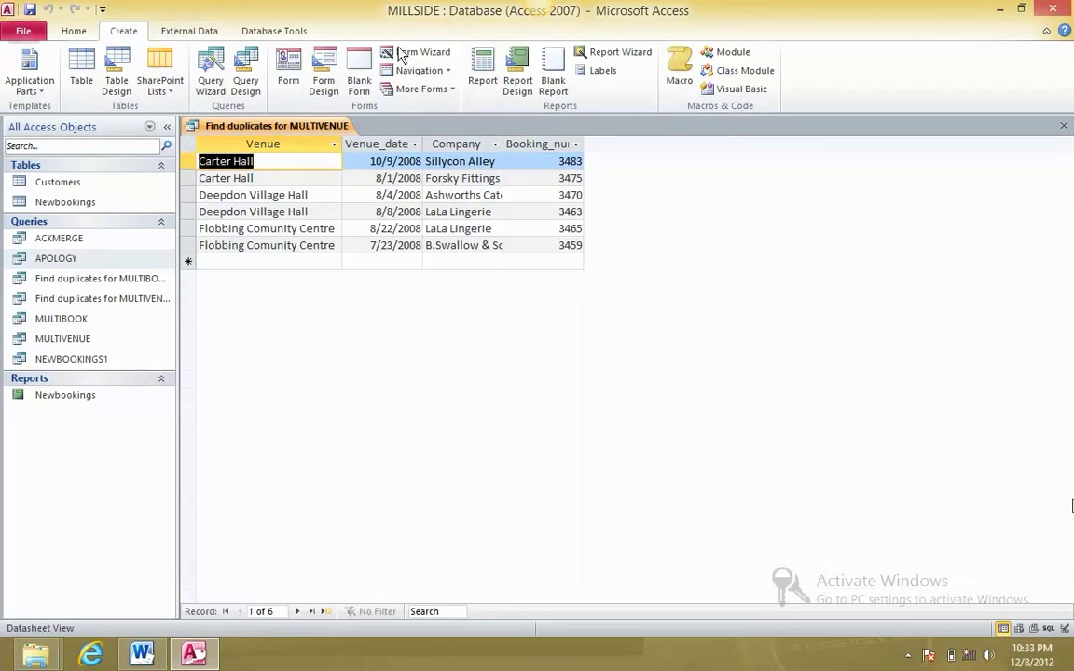
Start a wizard-based report from the MULTIVENUE duplicates query with all its fields, viewed by Newbookings
click(606, 54)
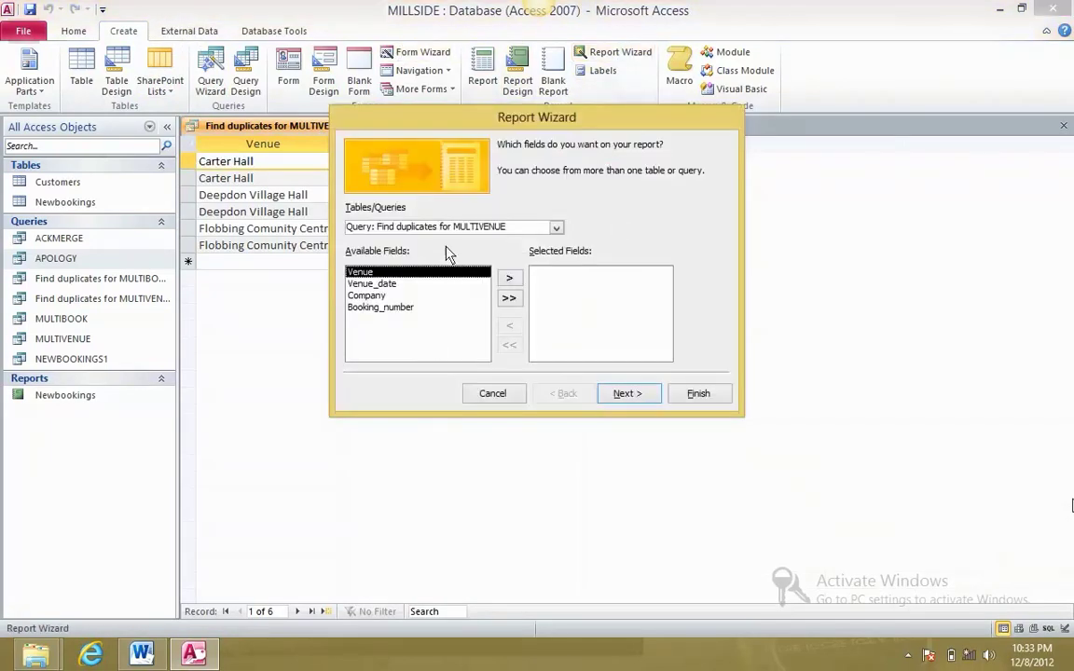
drag(492, 128, 613, 128)
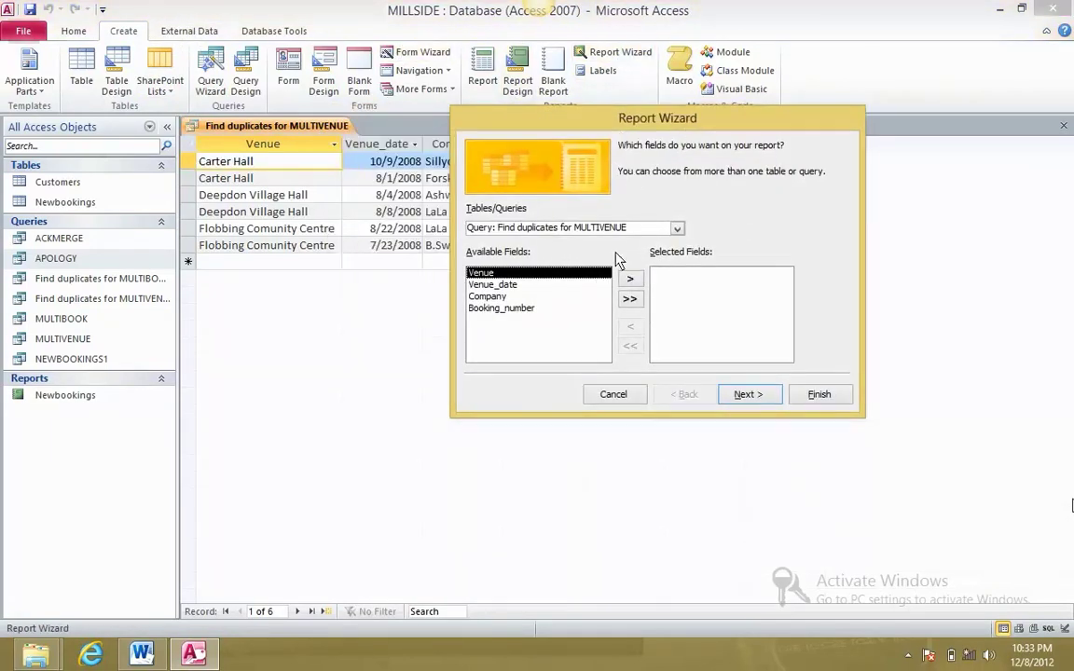
click(629, 298)
click(748, 396)
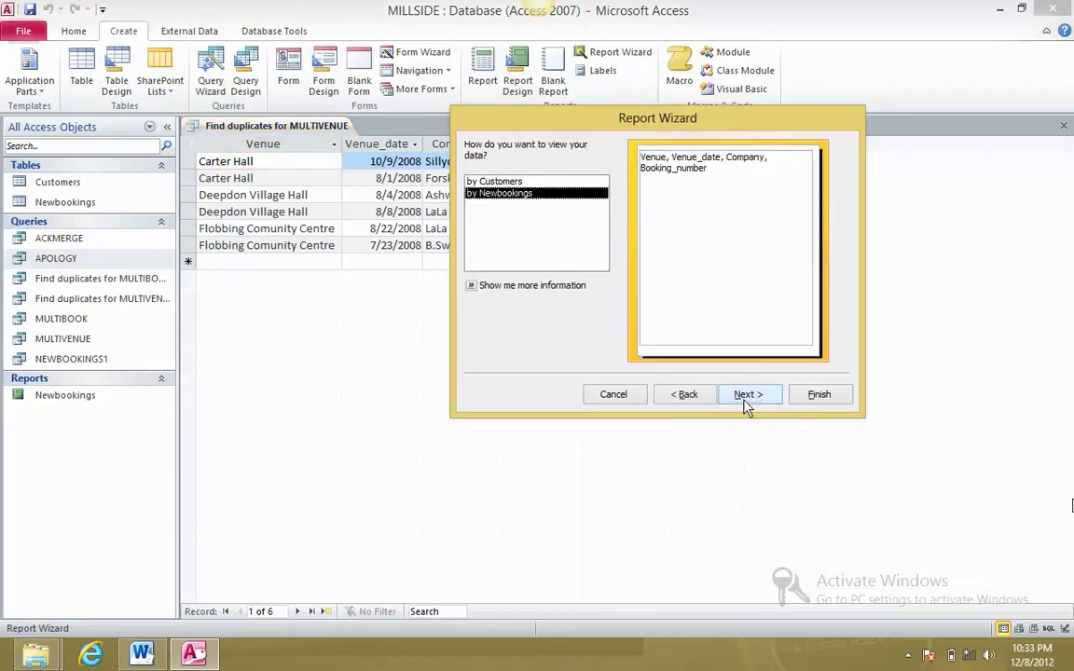
click(750, 395)
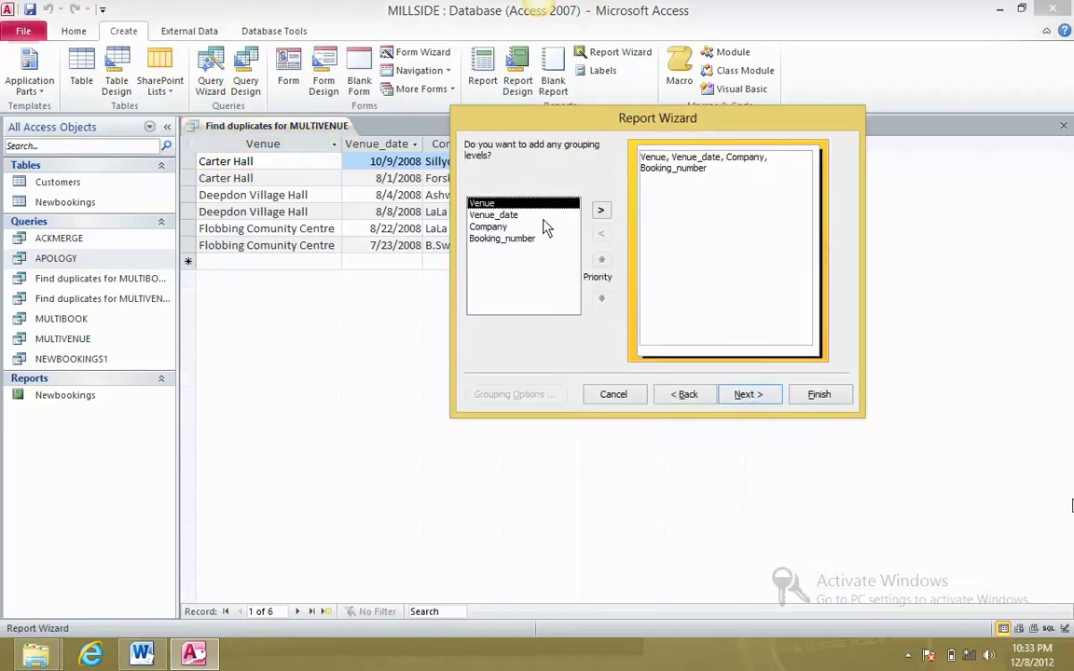
Check task 16's grouping requirement, group the report by Venue and finish it with the stepped portrait layout
key(alt+Tab)
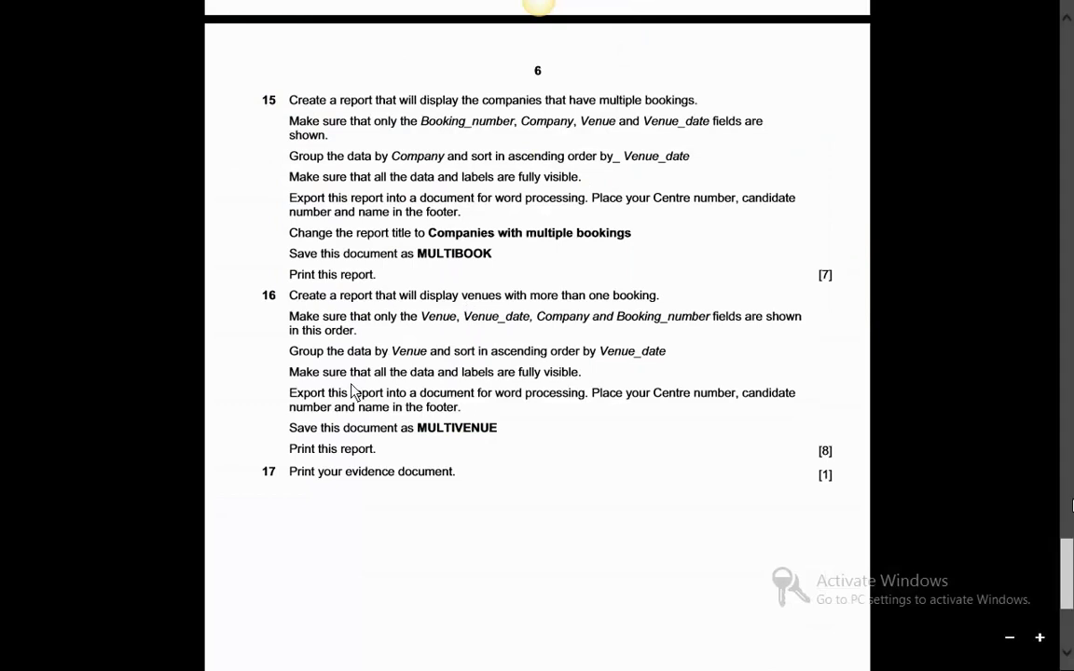
drag(392, 351, 452, 352)
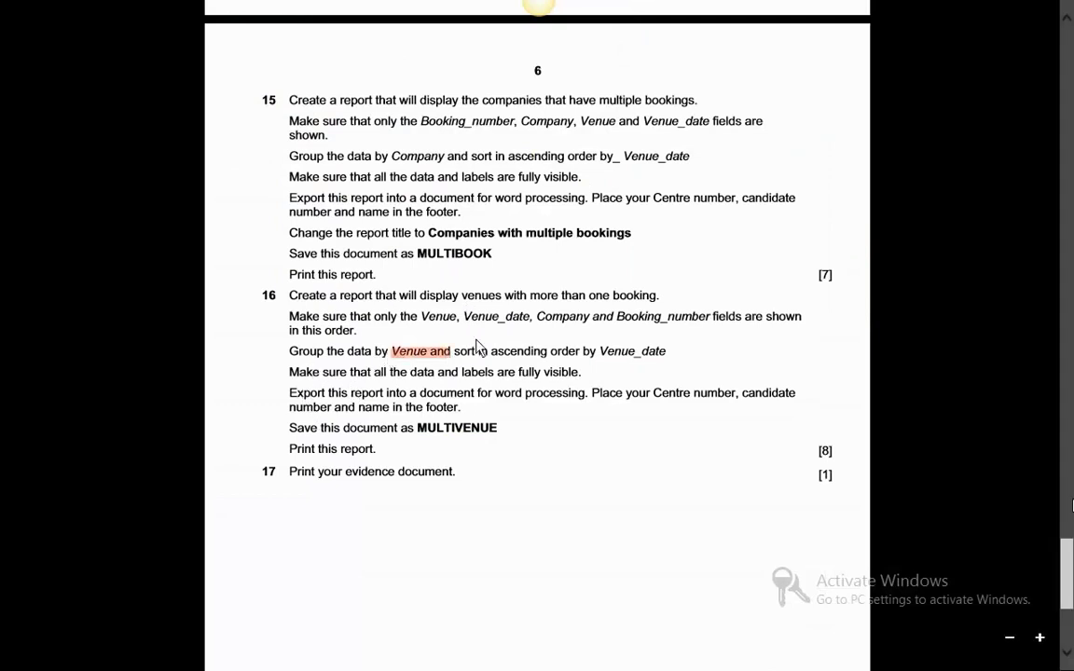
key(alt+Tab)
click(600, 210)
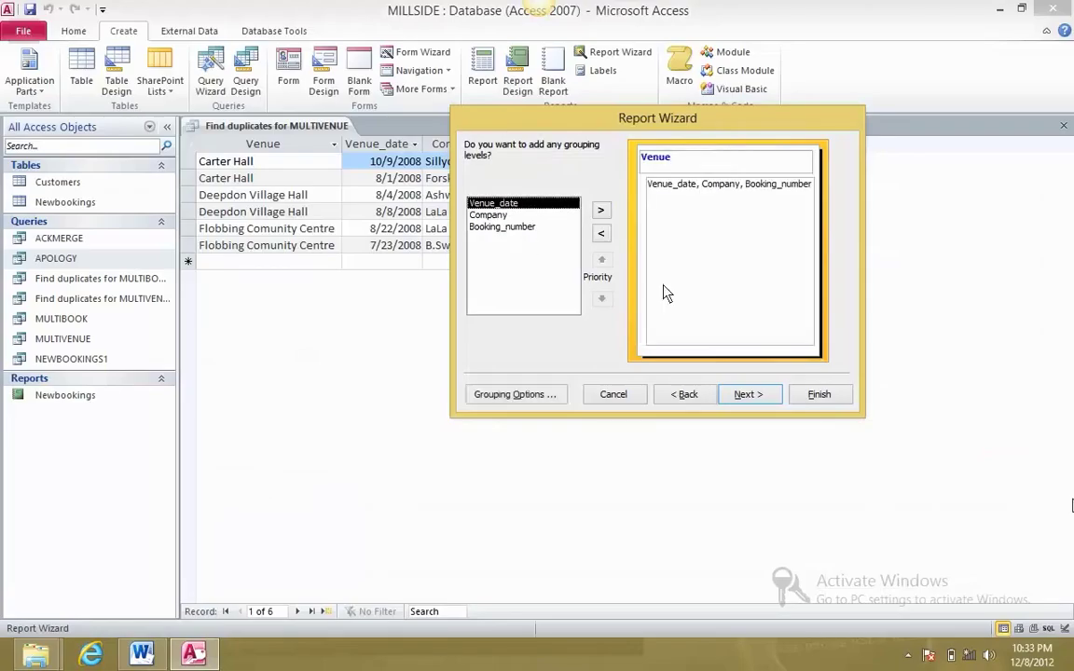
click(745, 396)
click(745, 395)
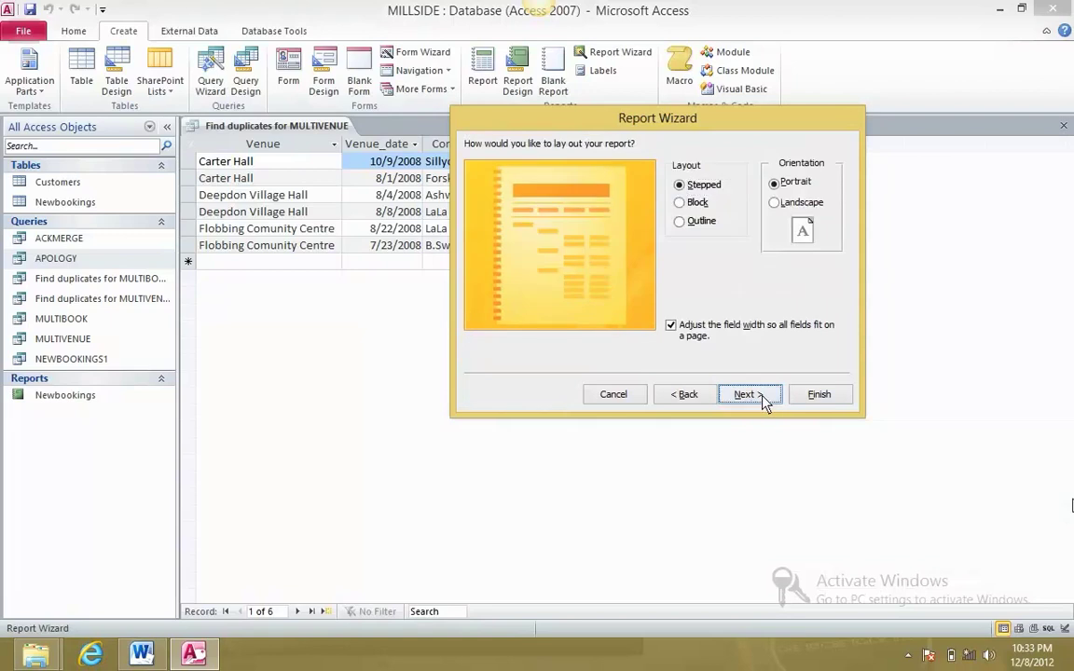
click(749, 395)
click(817, 395)
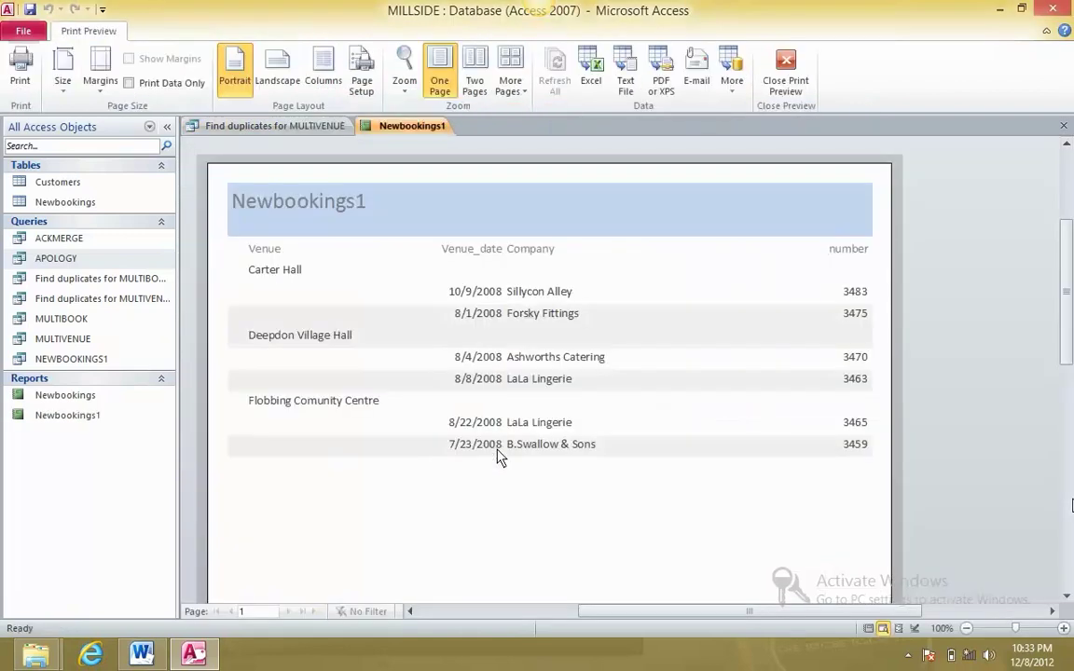
Check the export instruction in the task sheet and export the venue report to a Word RTF file, opening it after export
key(alt+Tab)
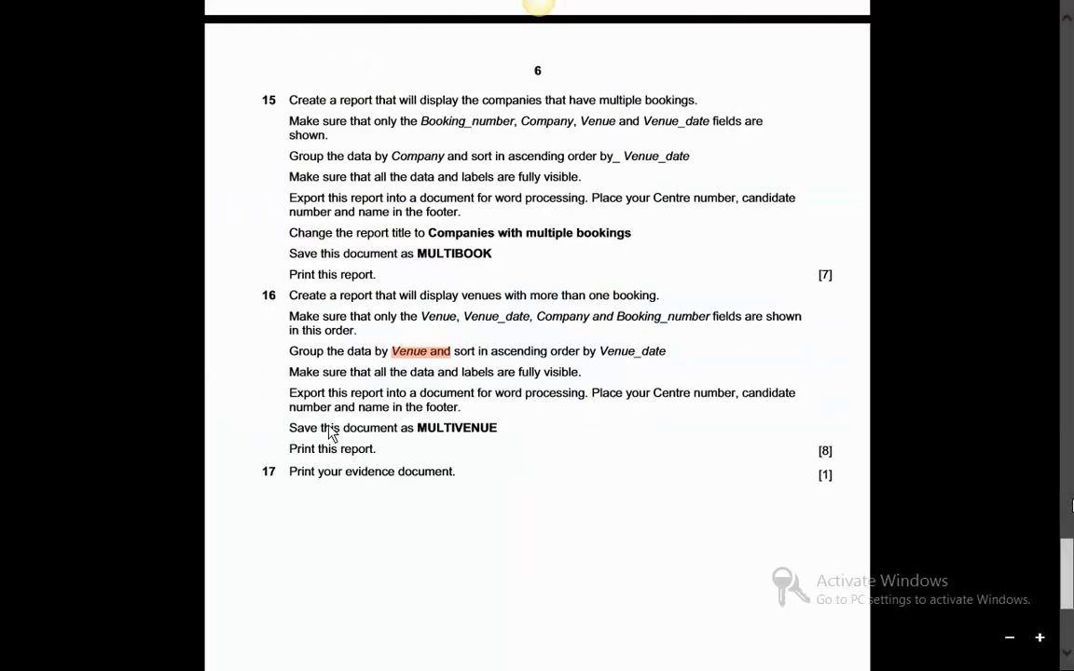
drag(291, 402, 621, 408)
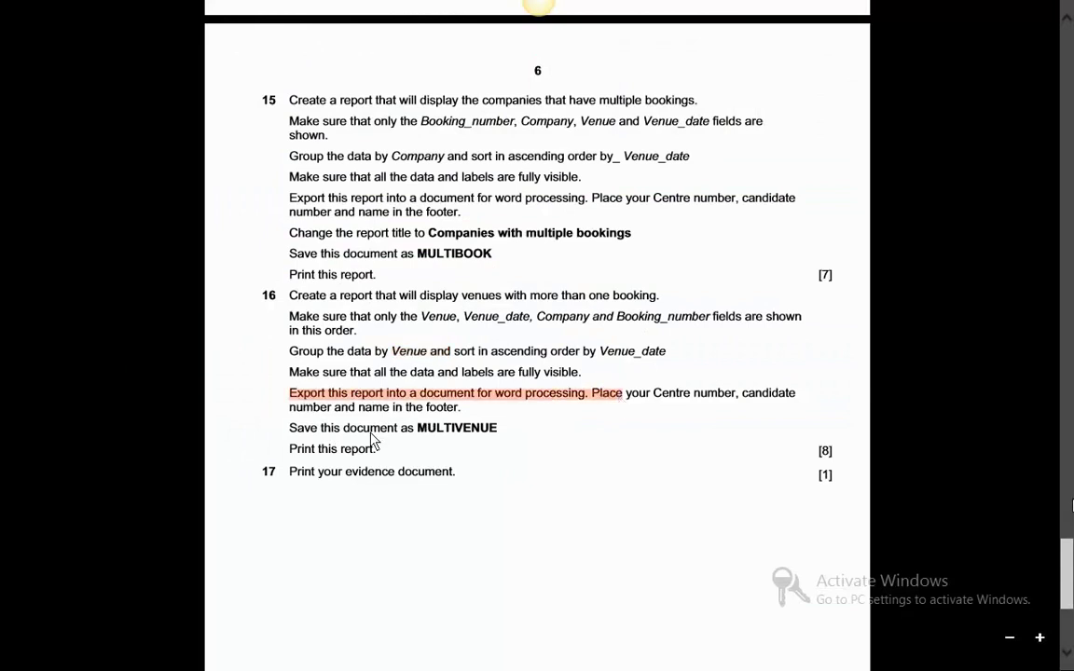
key(alt+Tab)
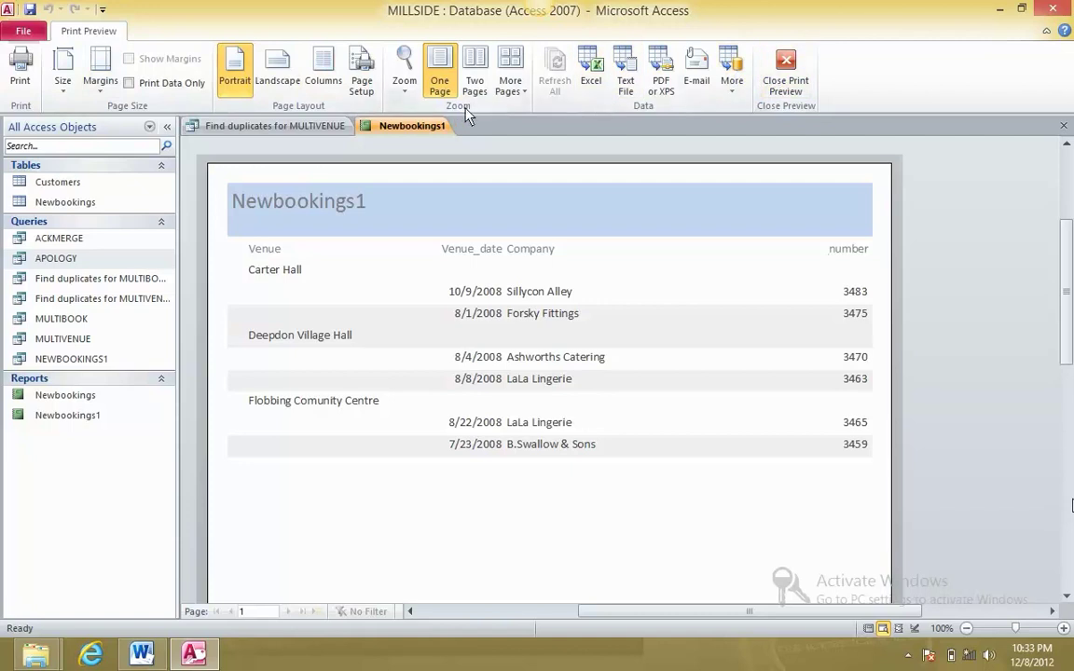
click(733, 93)
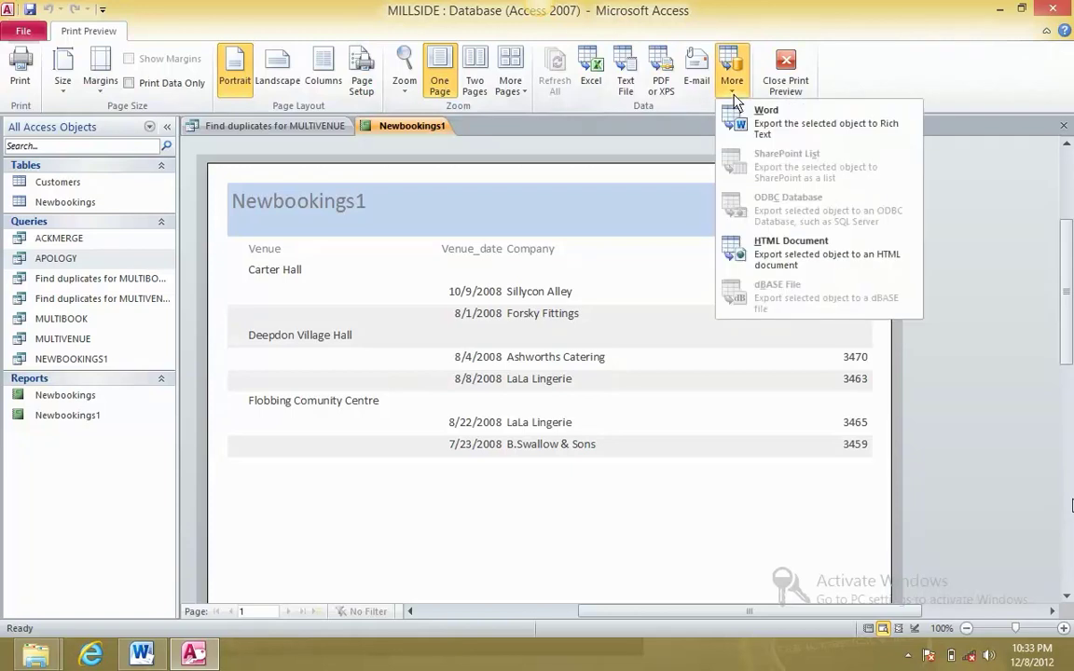
click(756, 113)
click(275, 311)
click(708, 529)
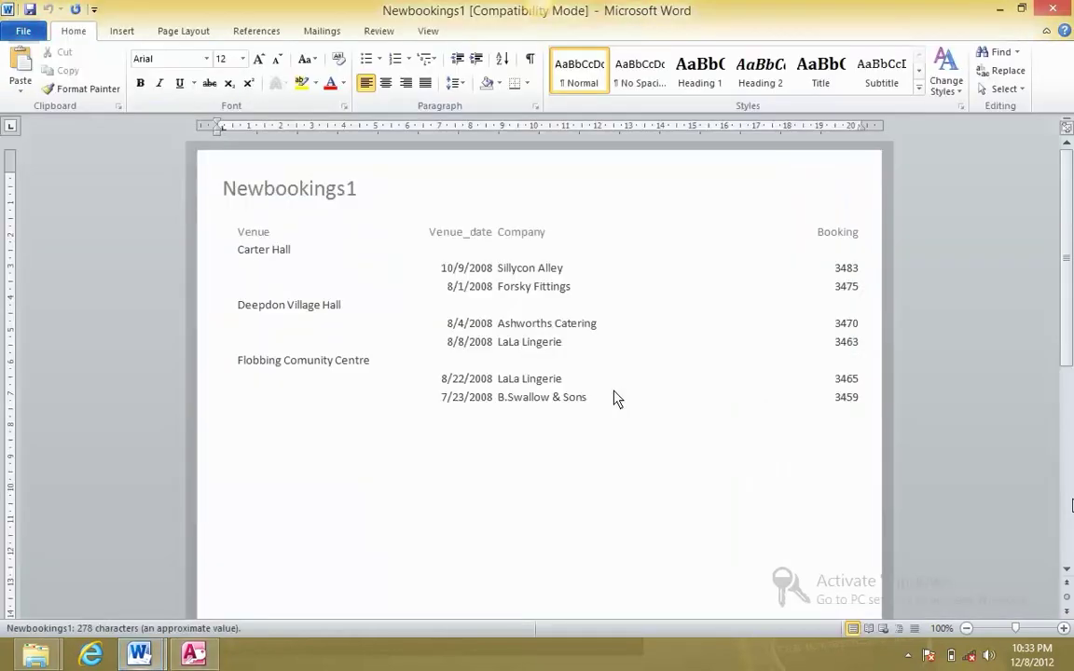
Check the exported report's columns in Word, and close the Access export dialog without saving the export steps
click(642, 400)
click(822, 244)
click(861, 401)
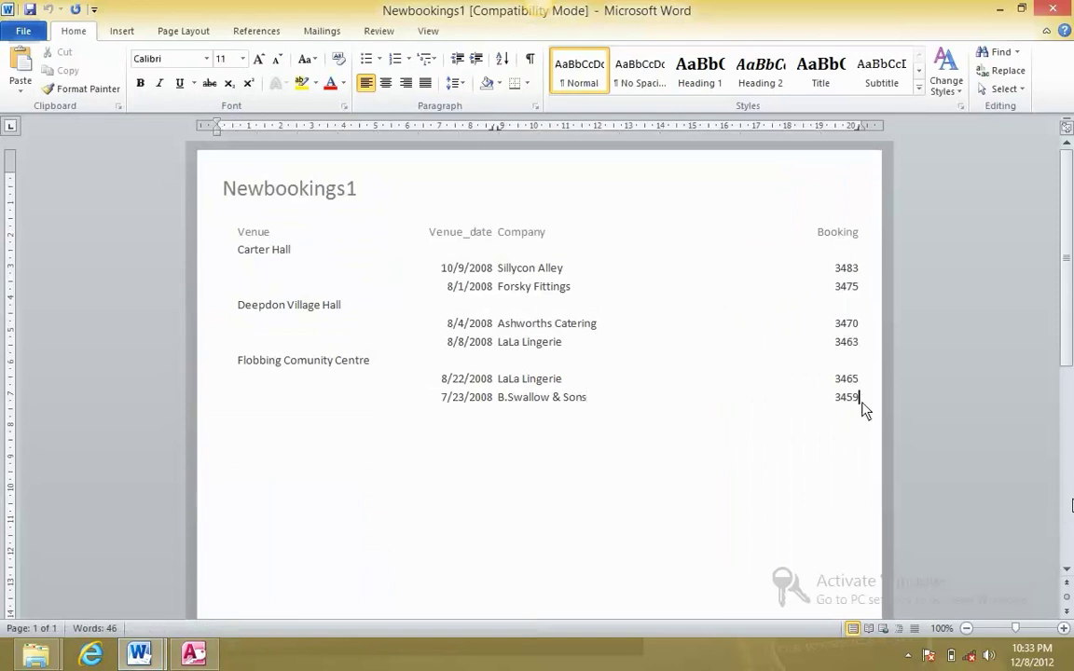
key(alt+Tab)
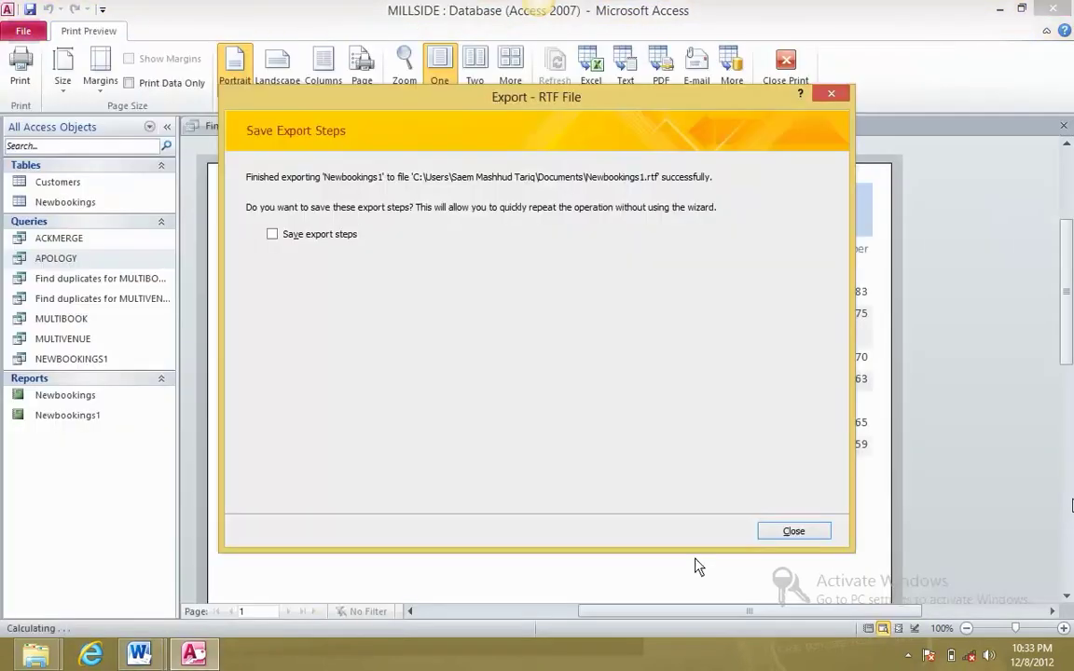
click(788, 531)
key(alt+Tab)
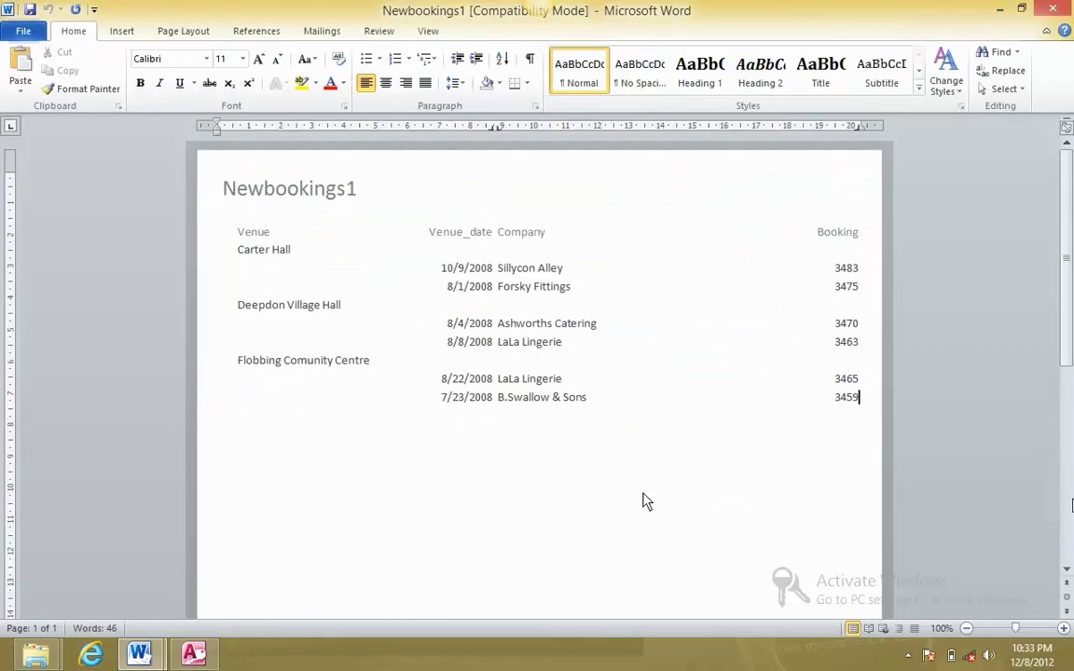
Read the remaining saving and printing instructions of tasks 16 and 17 and look back over the earlier tasks
key(alt+Tab)
key(alt+Tab)
scroll(618, 508, down, 1)
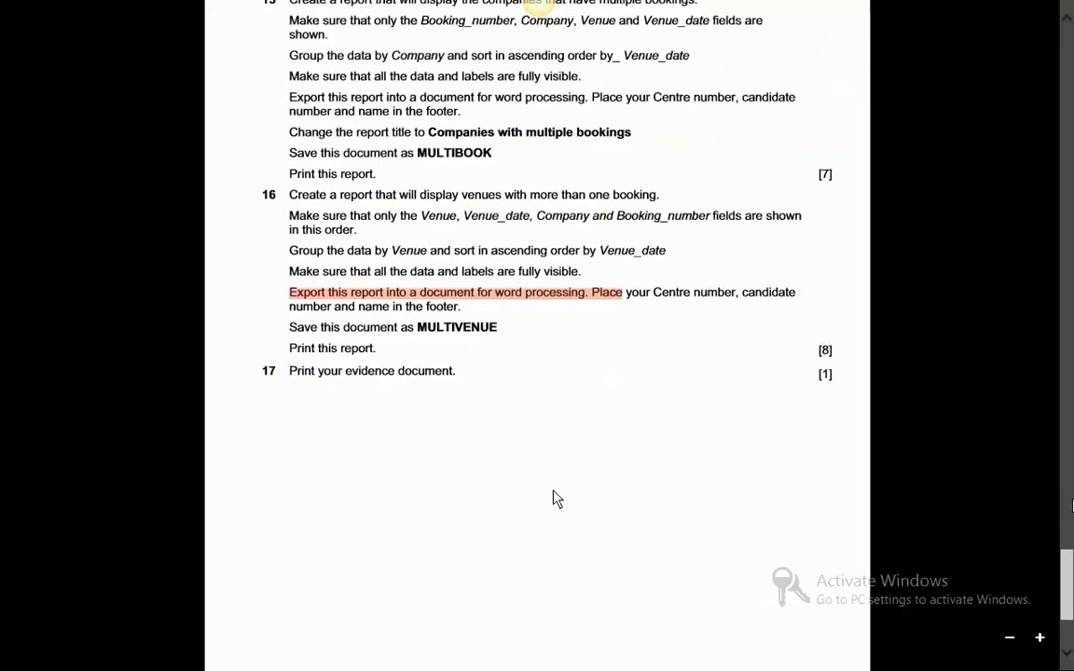
drag(296, 335, 511, 335)
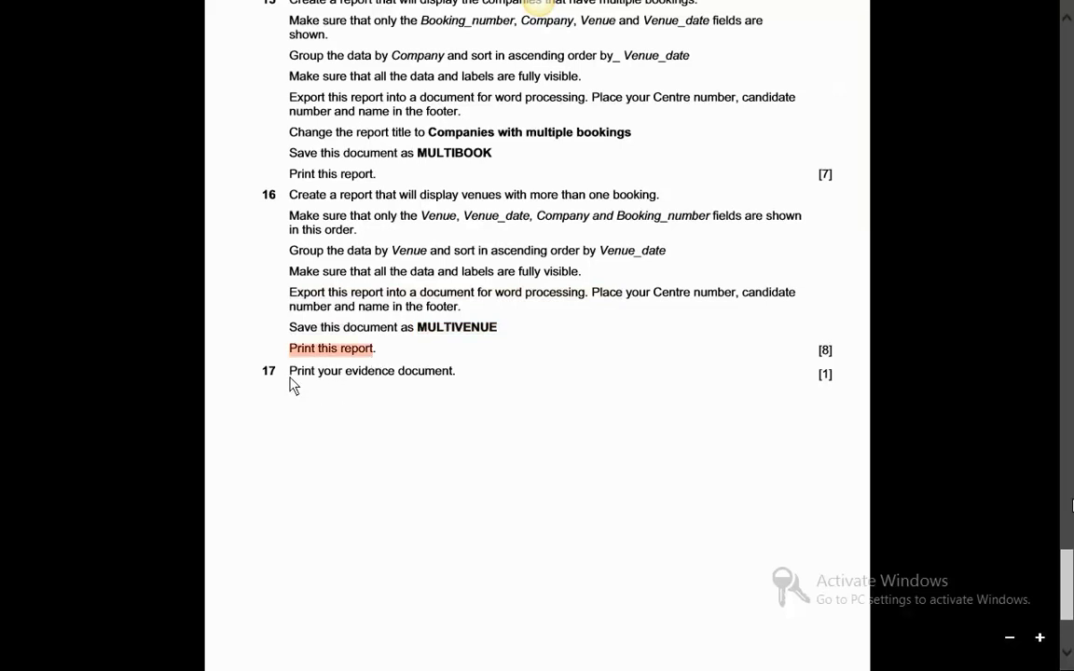
scroll(494, 401, down, 1)
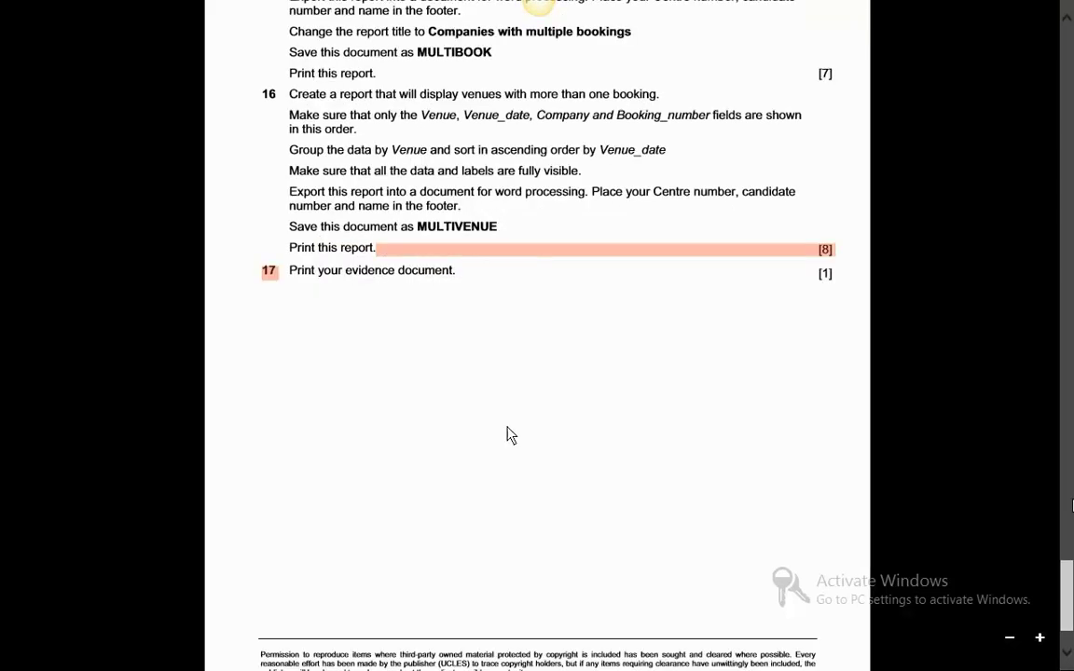
scroll(513, 438, down, 1)
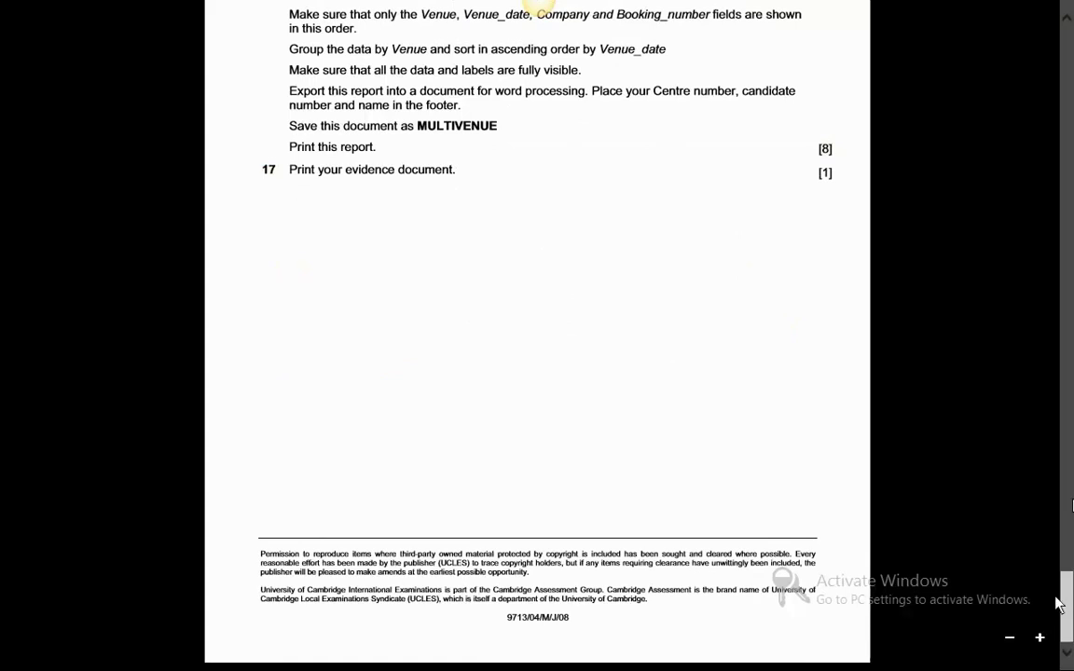
scroll(652, 587, up, 3)
scroll(559, 589, up, 6)
scroll(548, 582, up, 10)
scroll(547, 576, down, 11)
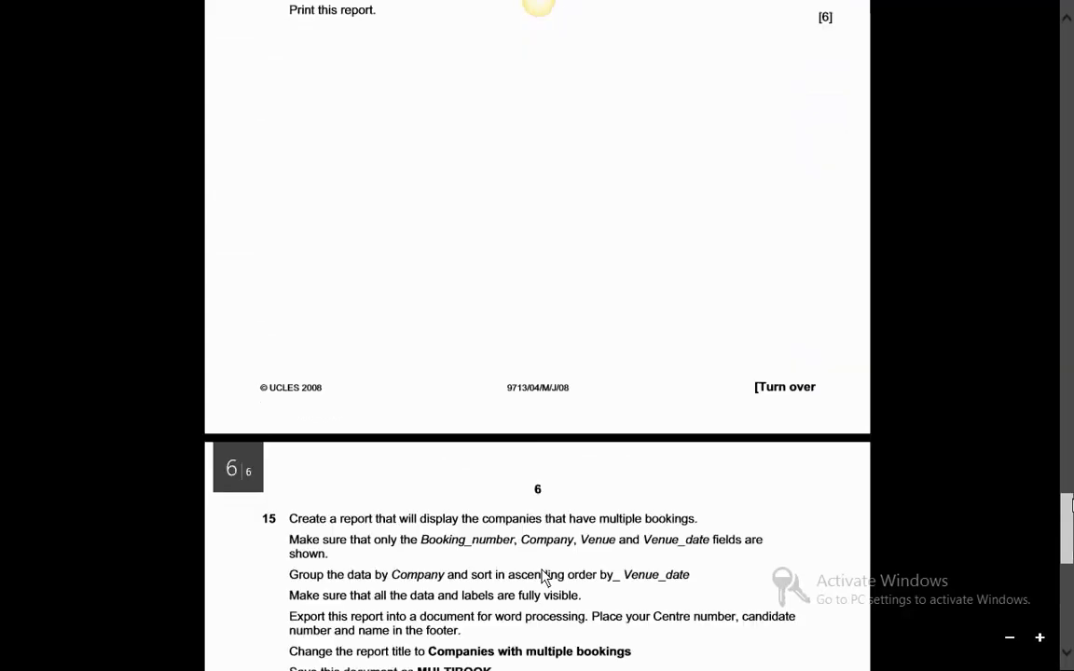
scroll(547, 578, down, 5)
scroll(546, 578, up, 2)
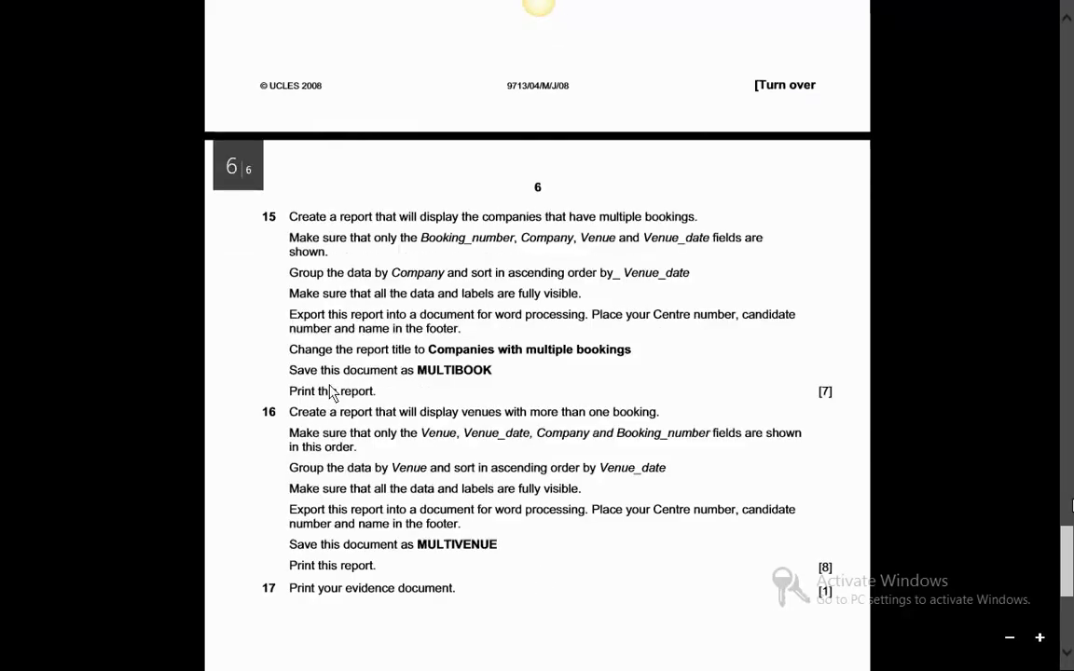
Review the earlier task-sheet instructions for the bookings report, the hyperlink menu, the mail-merge letters and the new bookings in tasks 10 to 14
scroll(470, 300, up, 8)
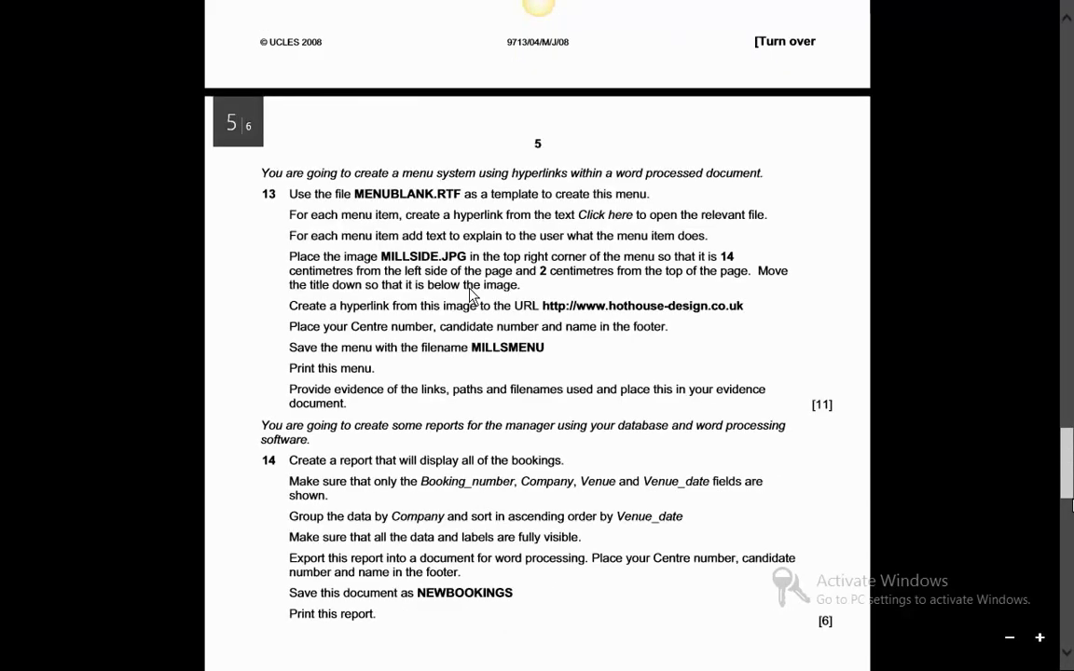
drag(599, 475, 371, 472)
scroll(500, 467, down, 3)
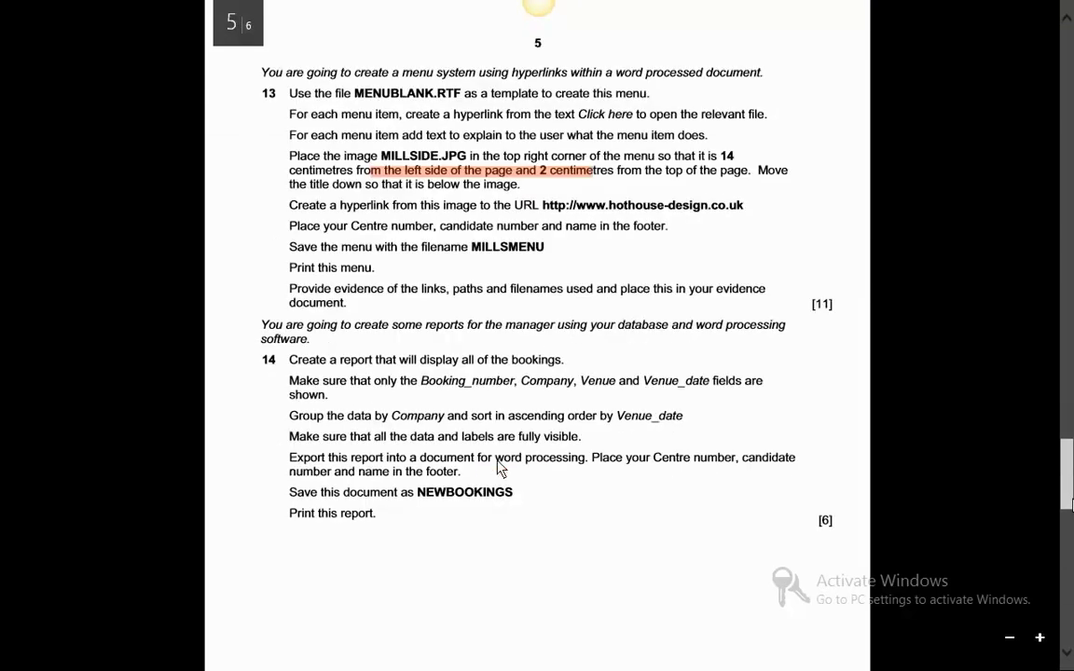
scroll(483, 472, up, 4)
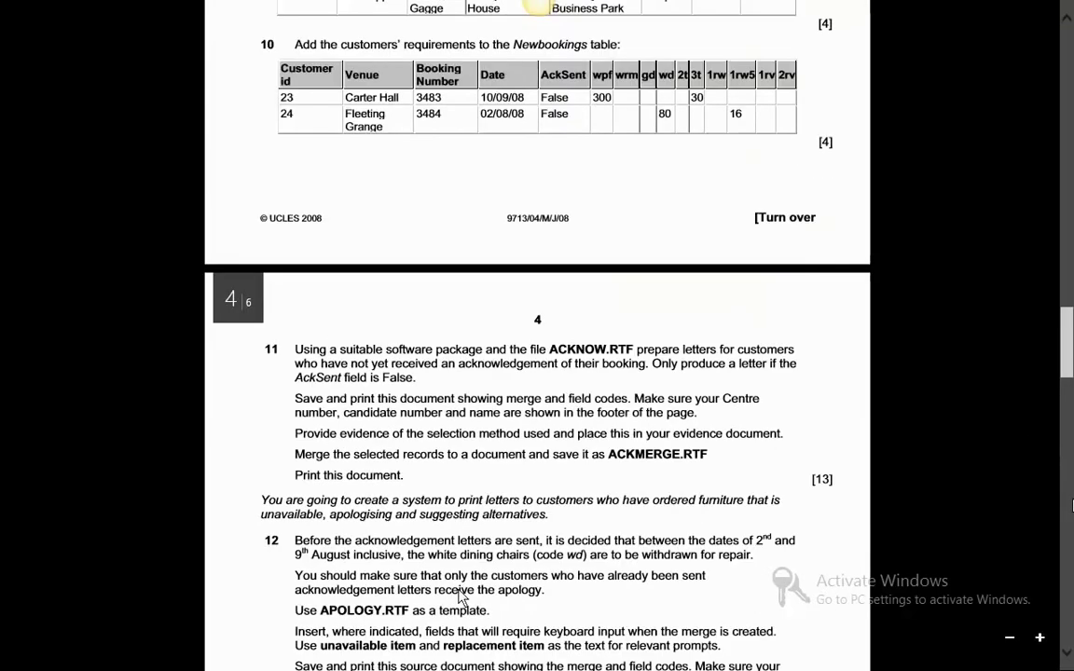
mouse_move(413, 557)
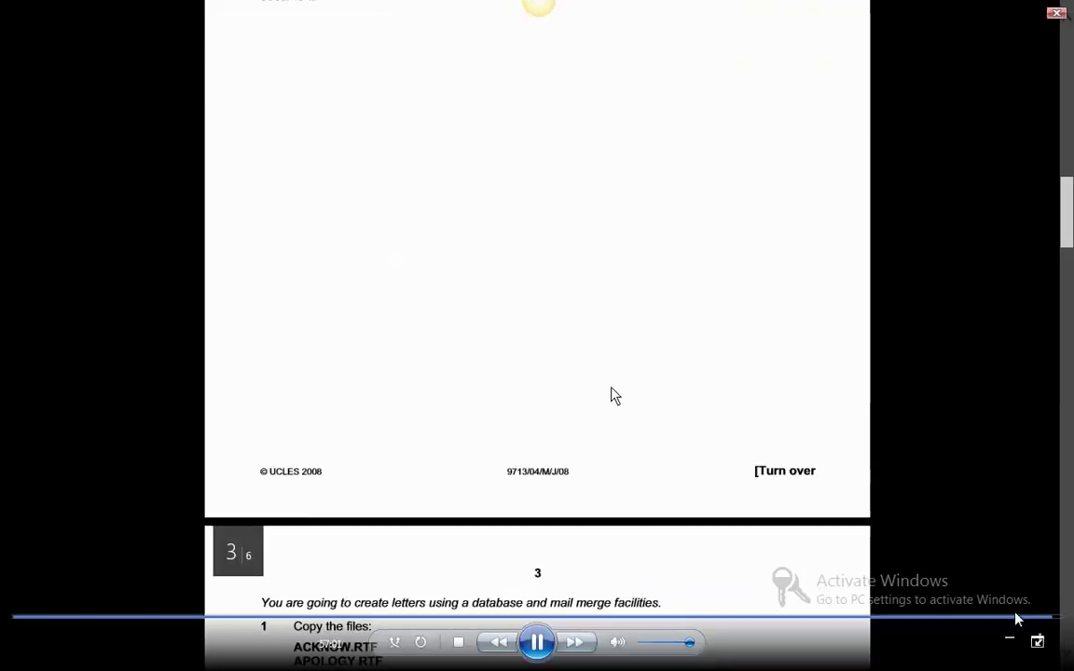
mouse_move(1016, 620)
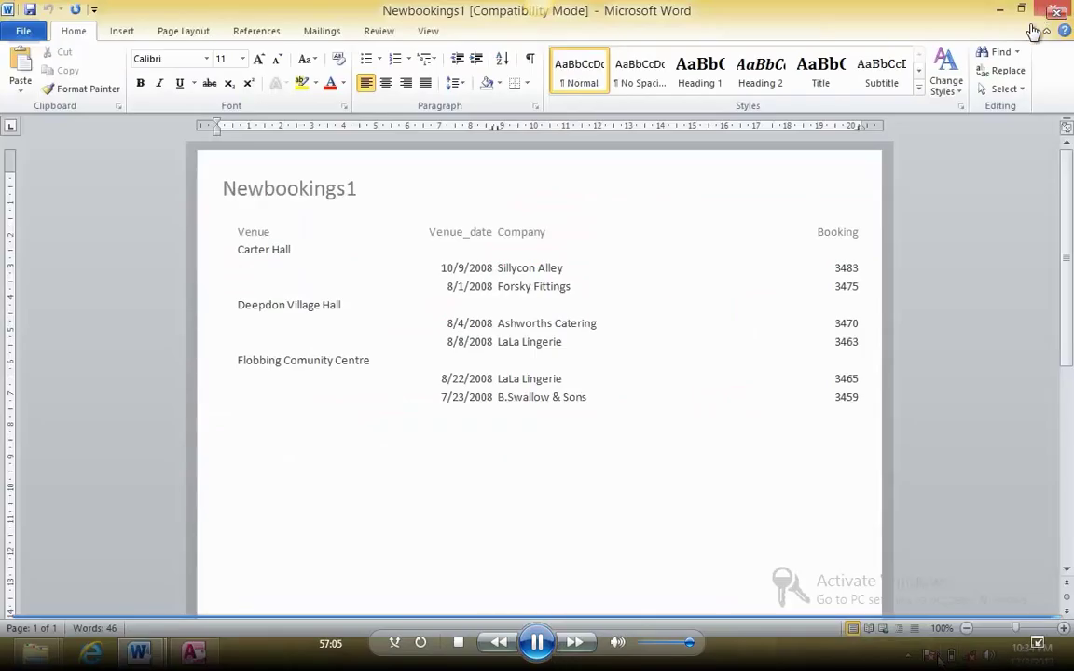
key(Escape)
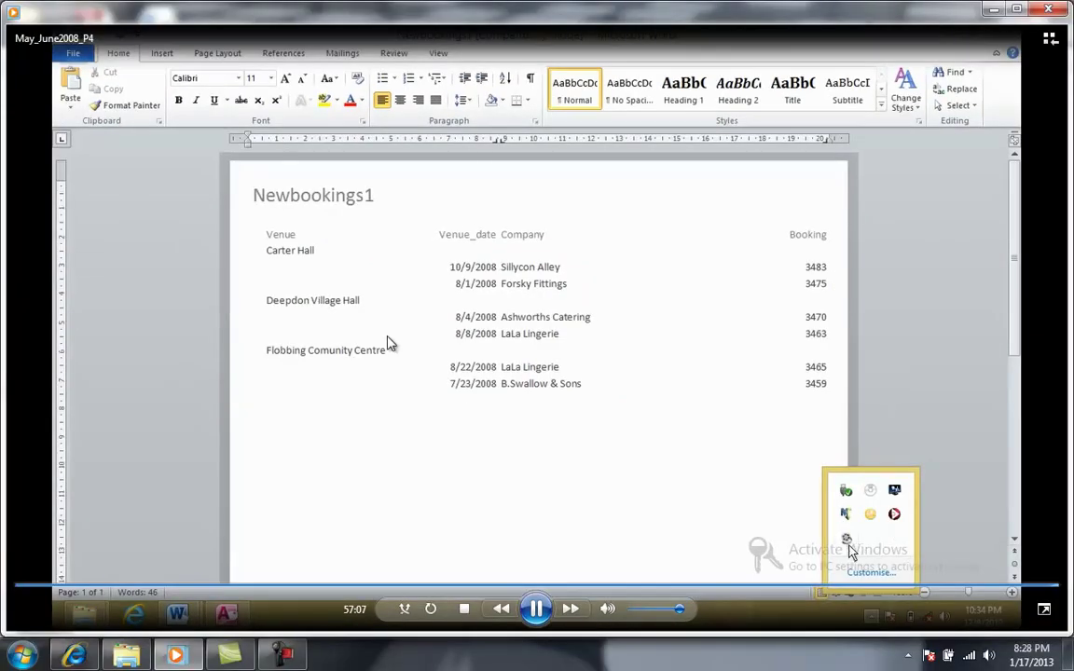
click(281, 655)
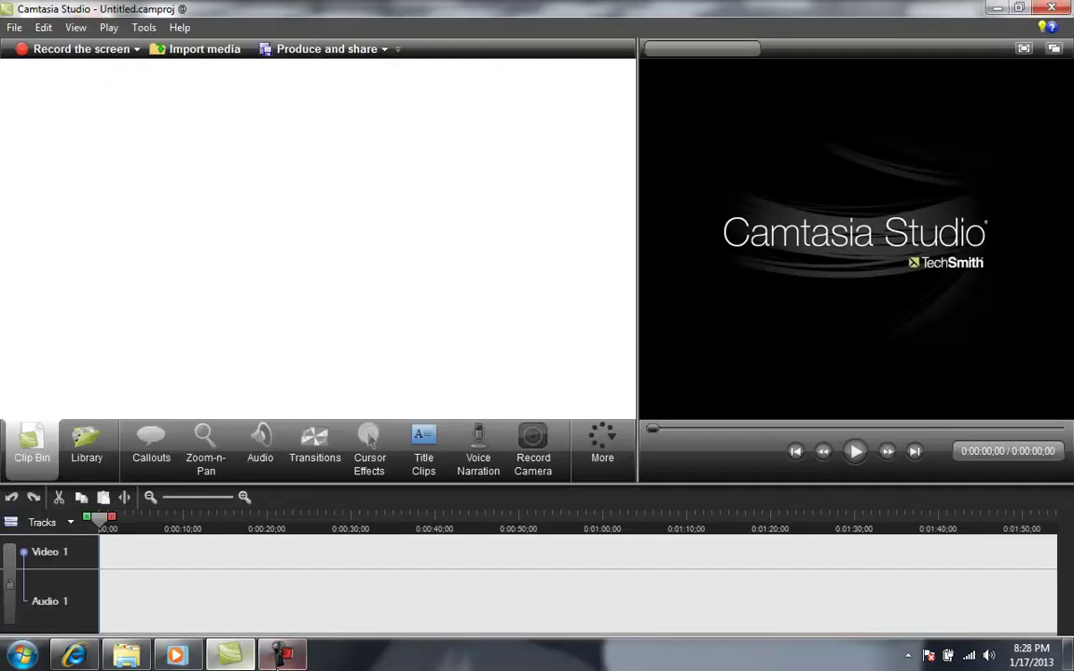